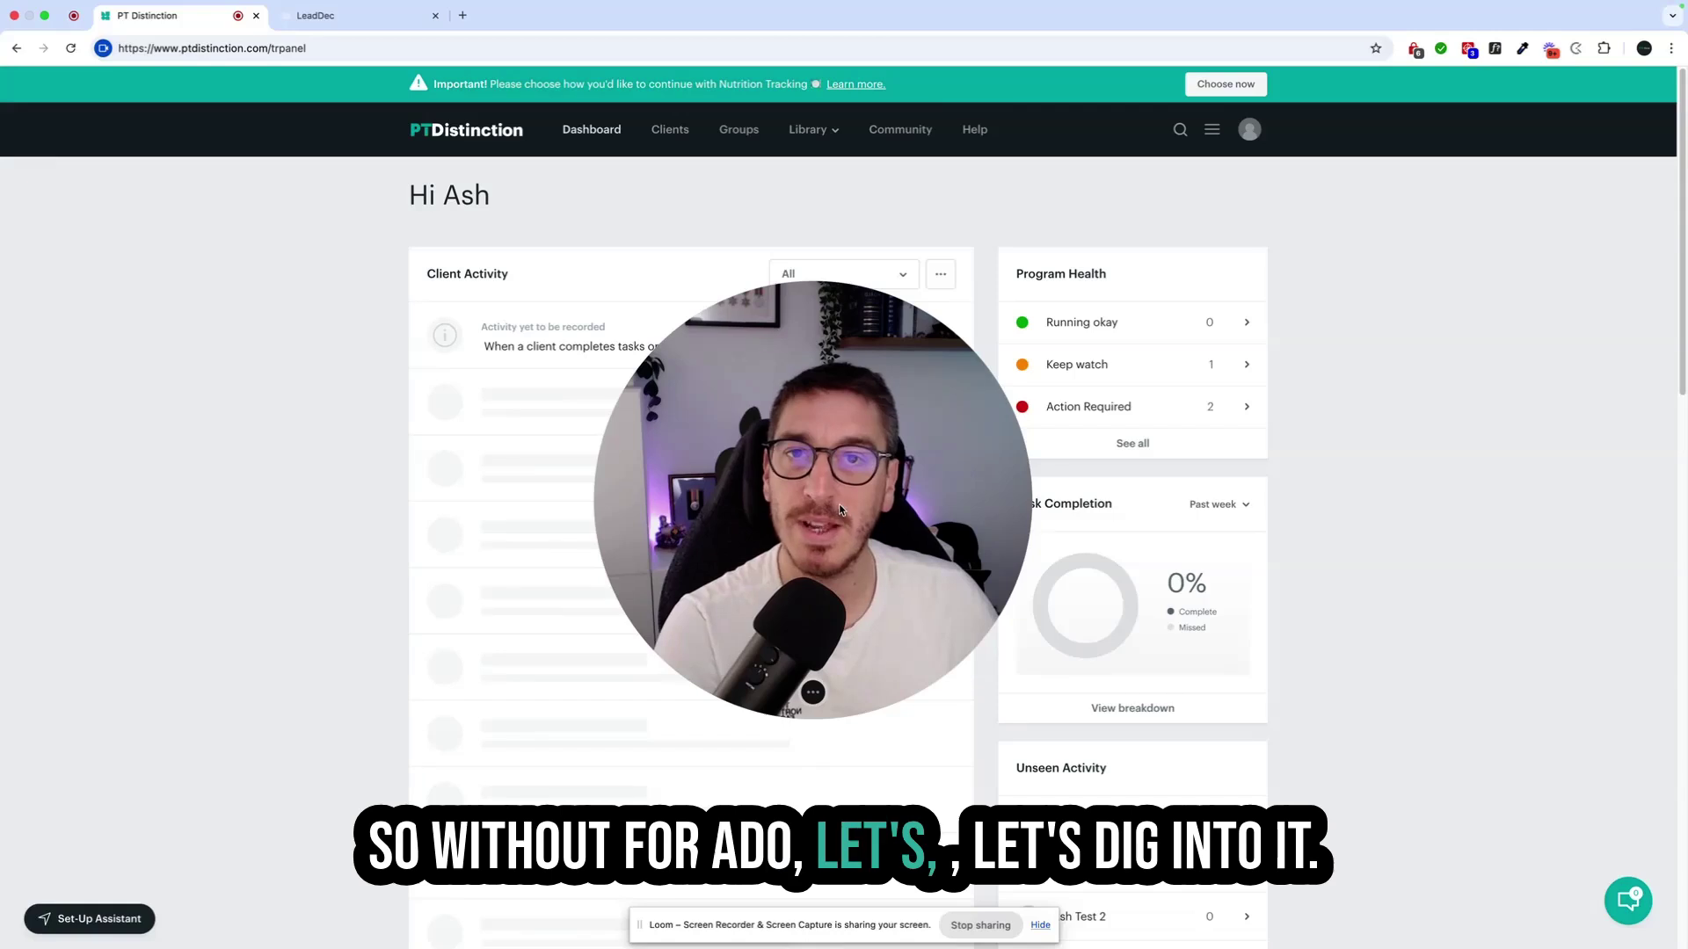
{"action": "left_click", "coordinate": [807, 693]}
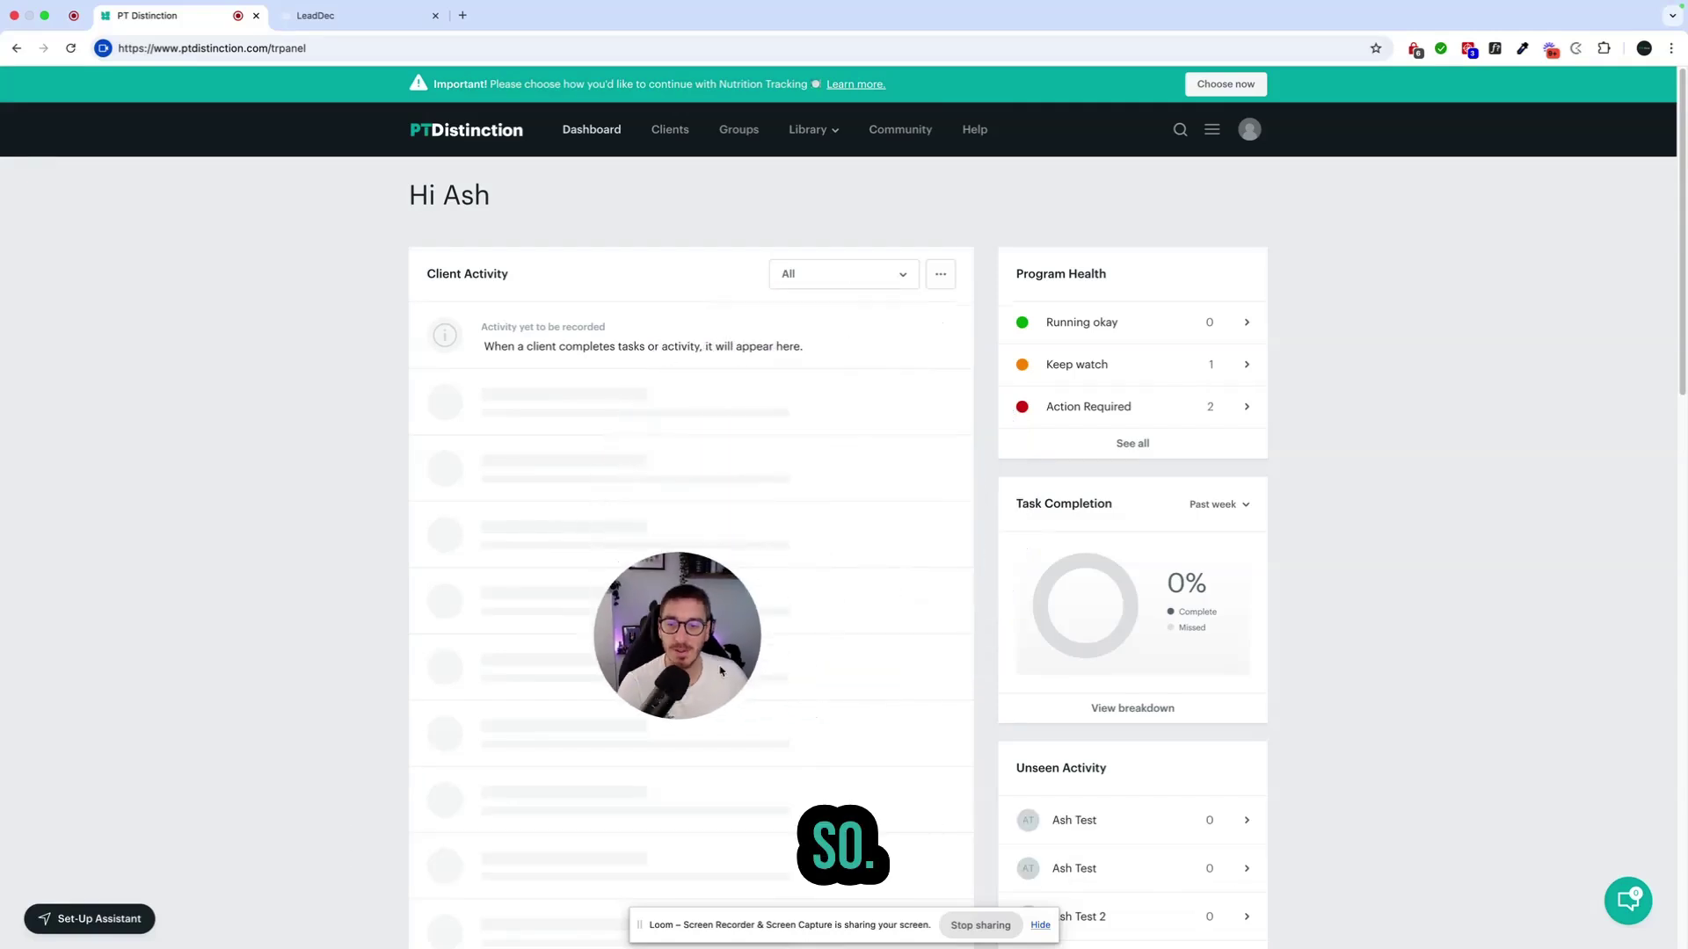
{"action": "left_click_drag", "start_coordinate": [715, 669], "coordinate": [167, 876]}
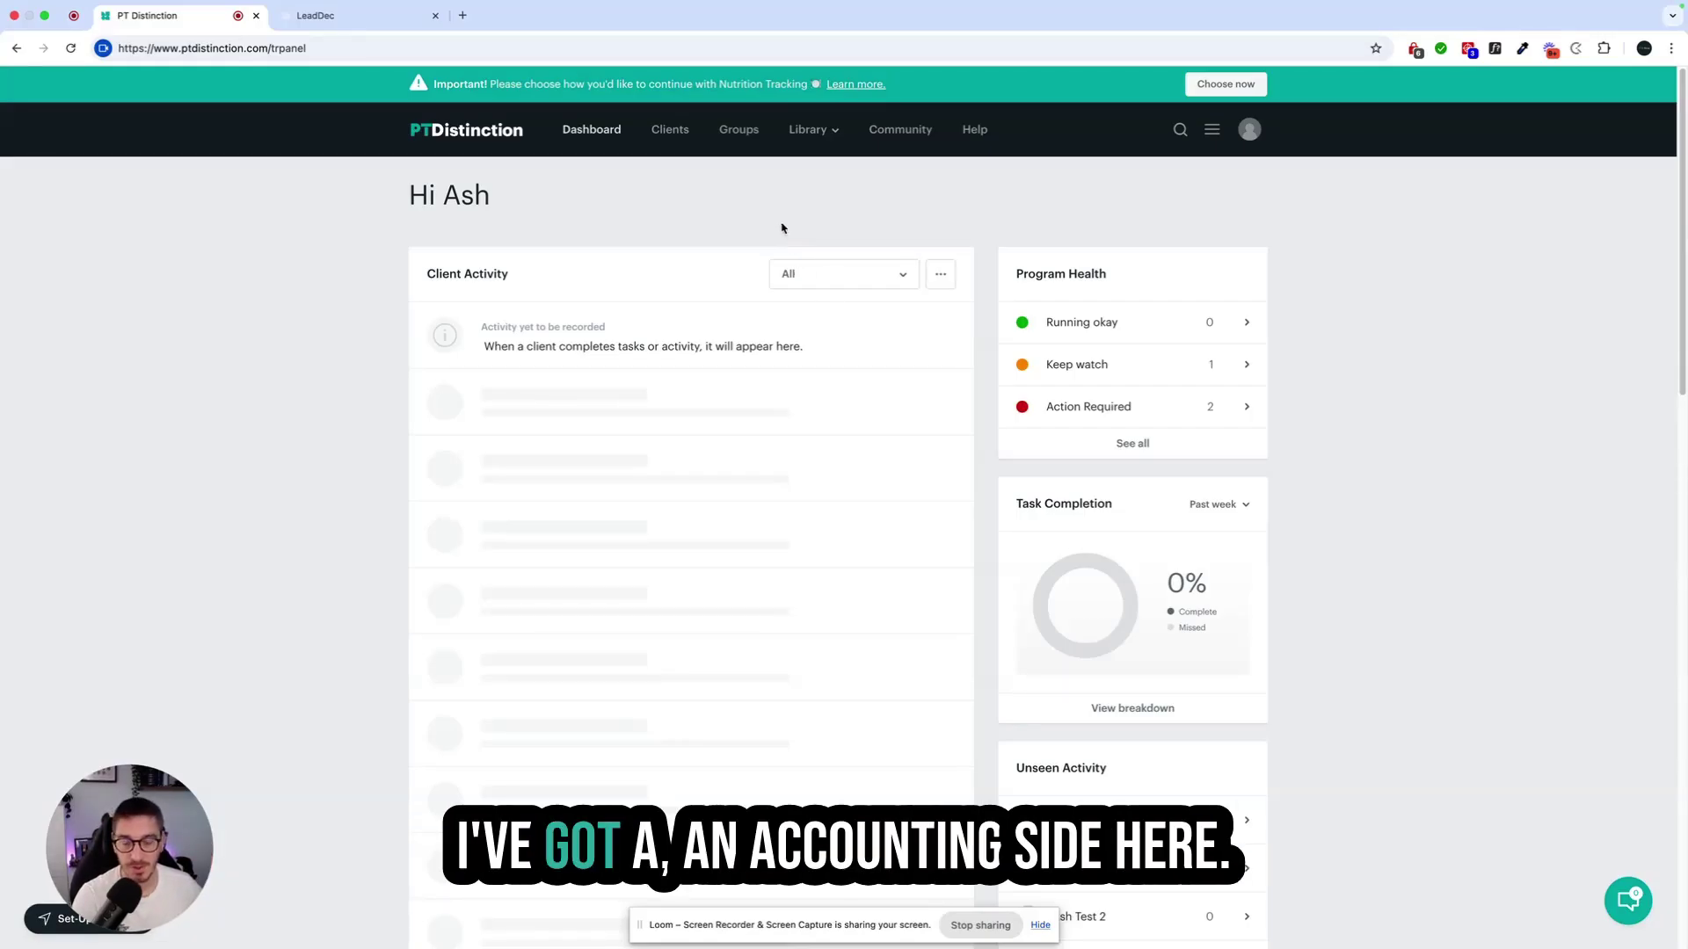
- Open the 1.0 PTD Group - Lead Magnet group and show its schedule by days after joining
{"action": "left_click", "coordinate": [748, 134]}
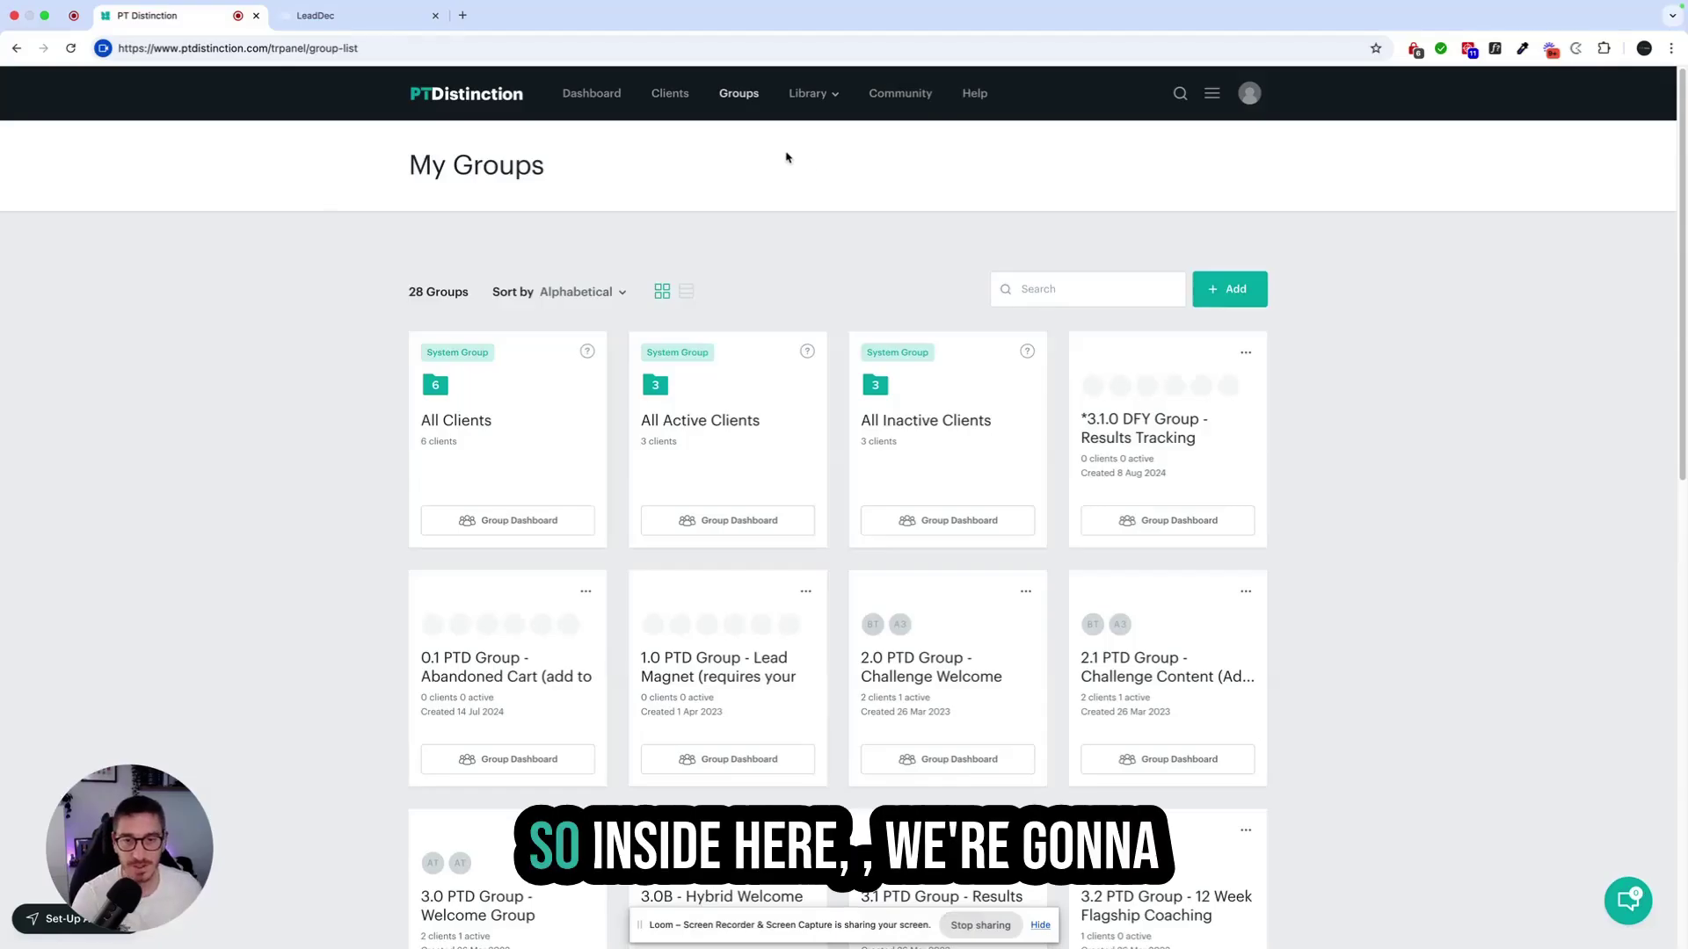
{"action": "scroll", "coordinate": [672, 638], "scroll_direction": "down", "scroll_amount": 2}
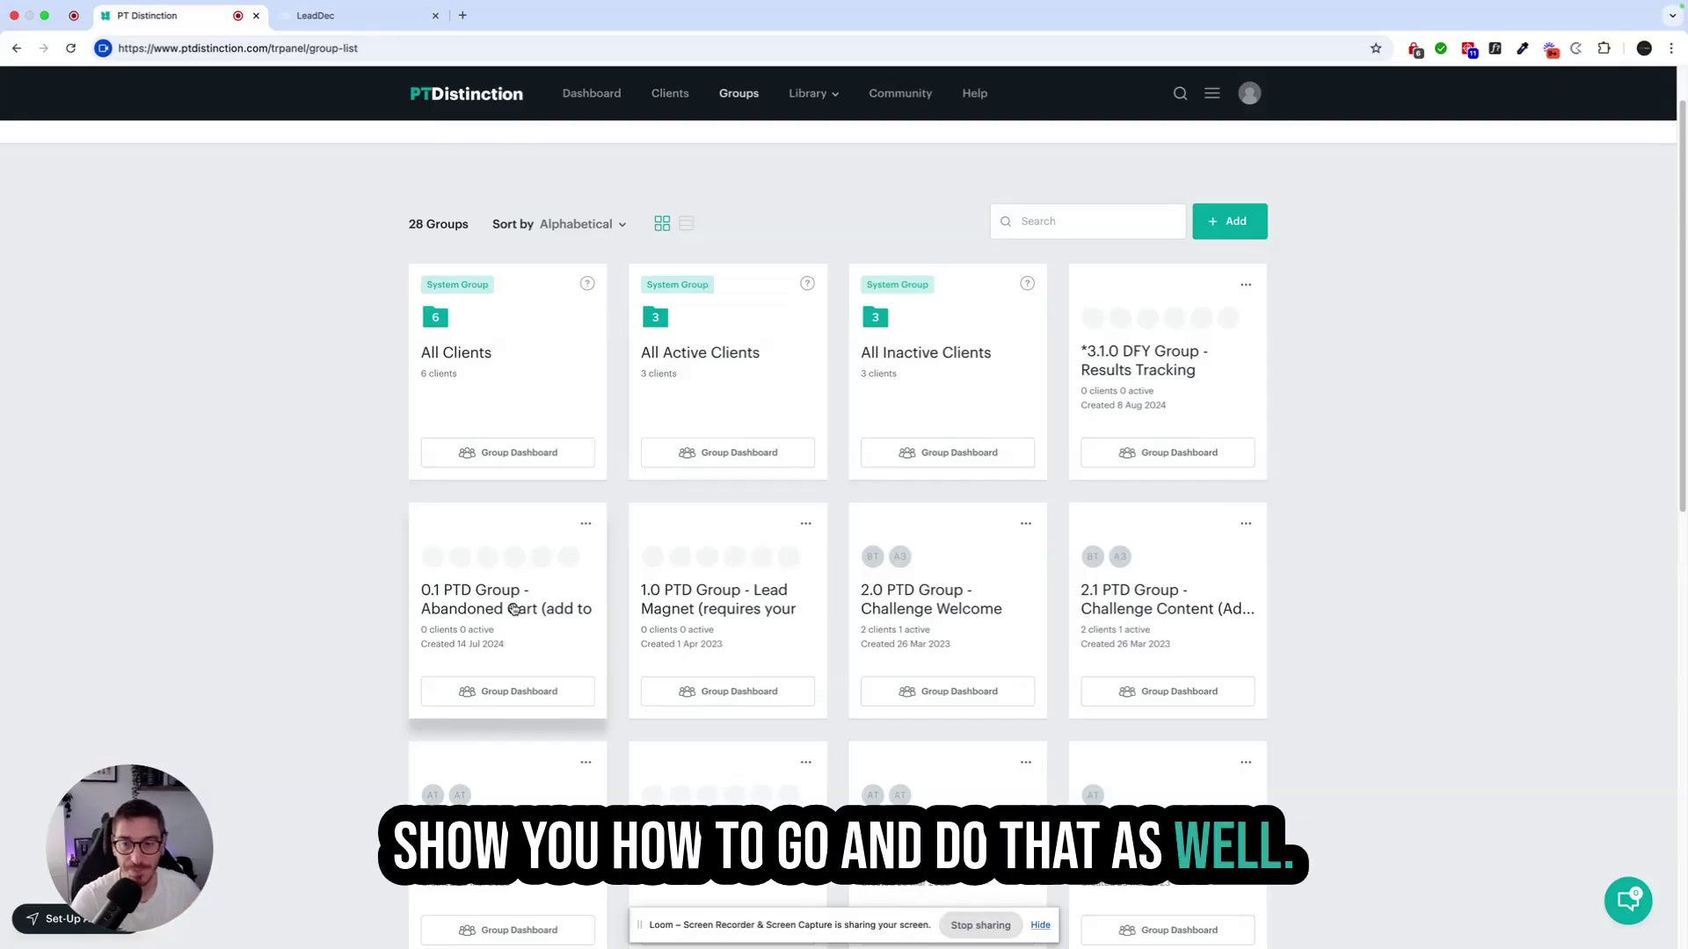
{"action": "left_click", "coordinate": [732, 609]}
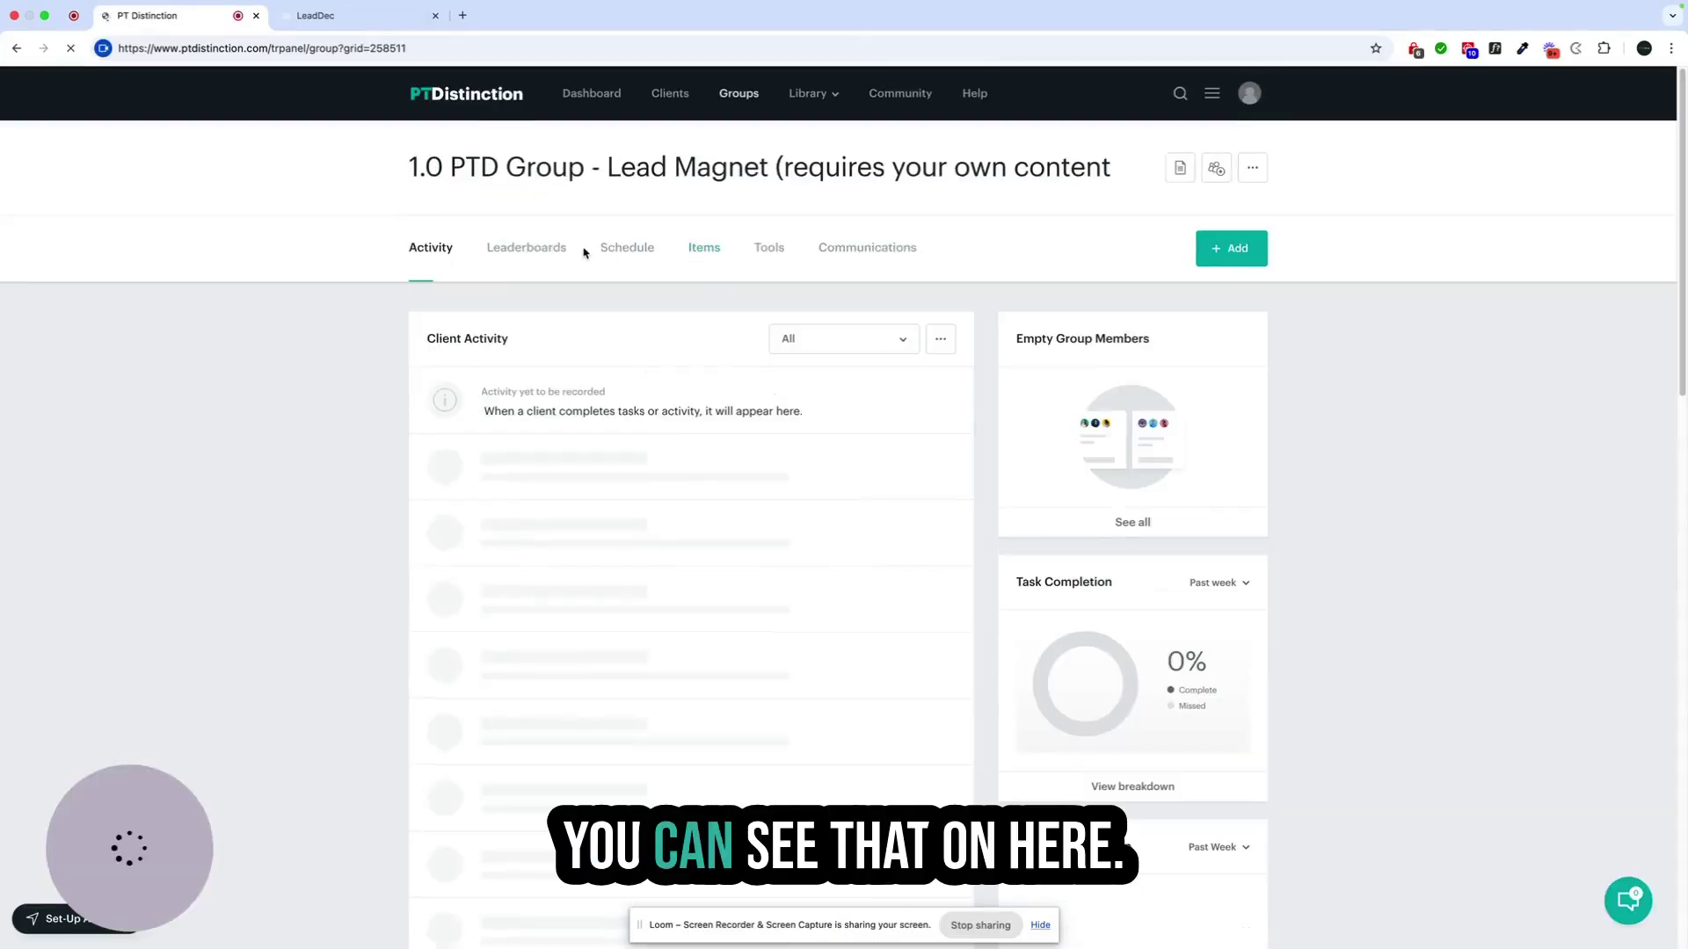
{"action": "left_click", "coordinate": [639, 251]}
{"action": "left_click", "coordinate": [598, 338]}
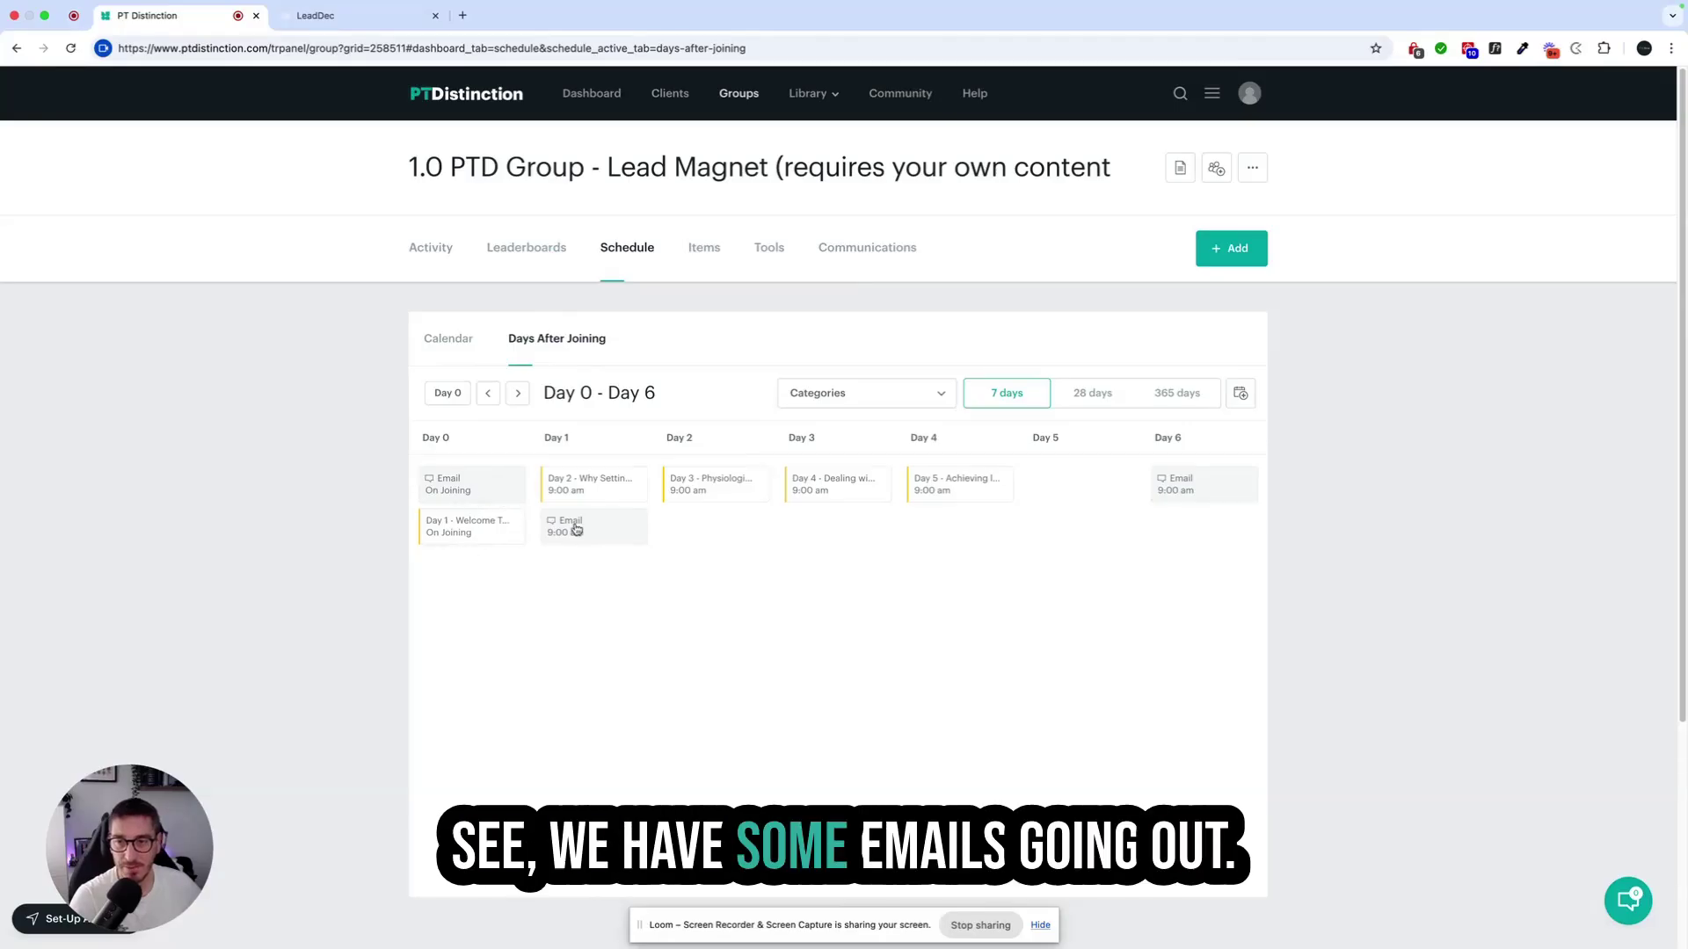
- Preview the Day 1 welcome document scheduled on joining, close it, and show the group's scheduled communications
{"action": "left_click", "coordinate": [475, 524]}
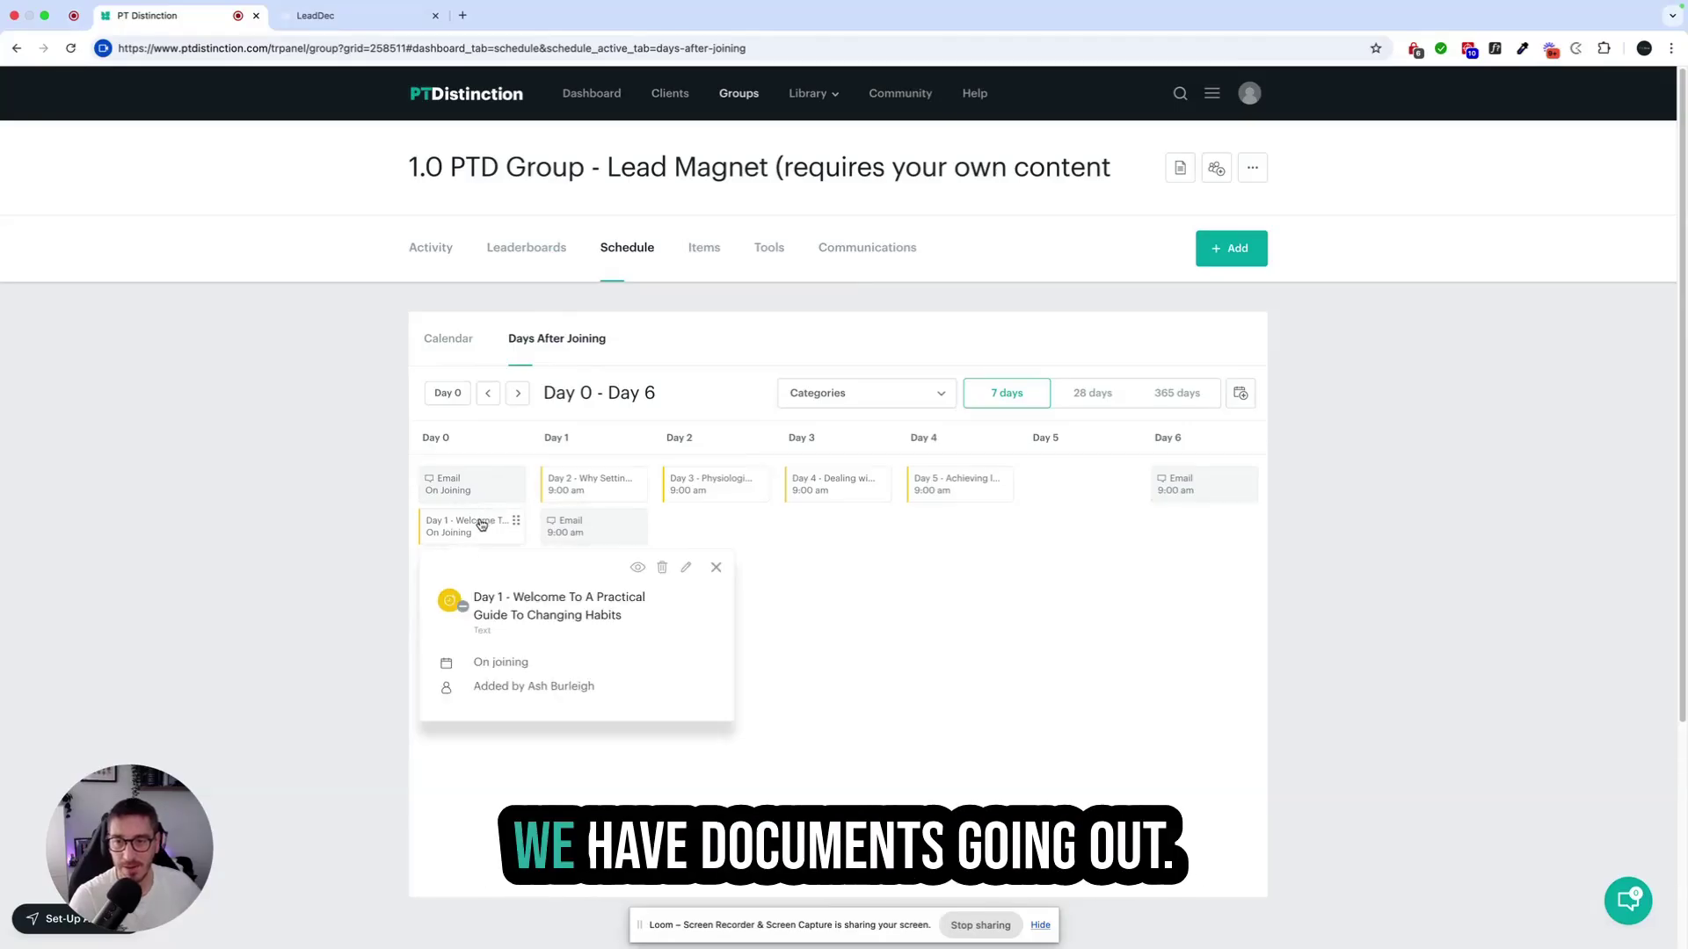
{"action": "left_click", "coordinate": [633, 572]}
{"action": "left_click", "coordinate": [622, 656]}
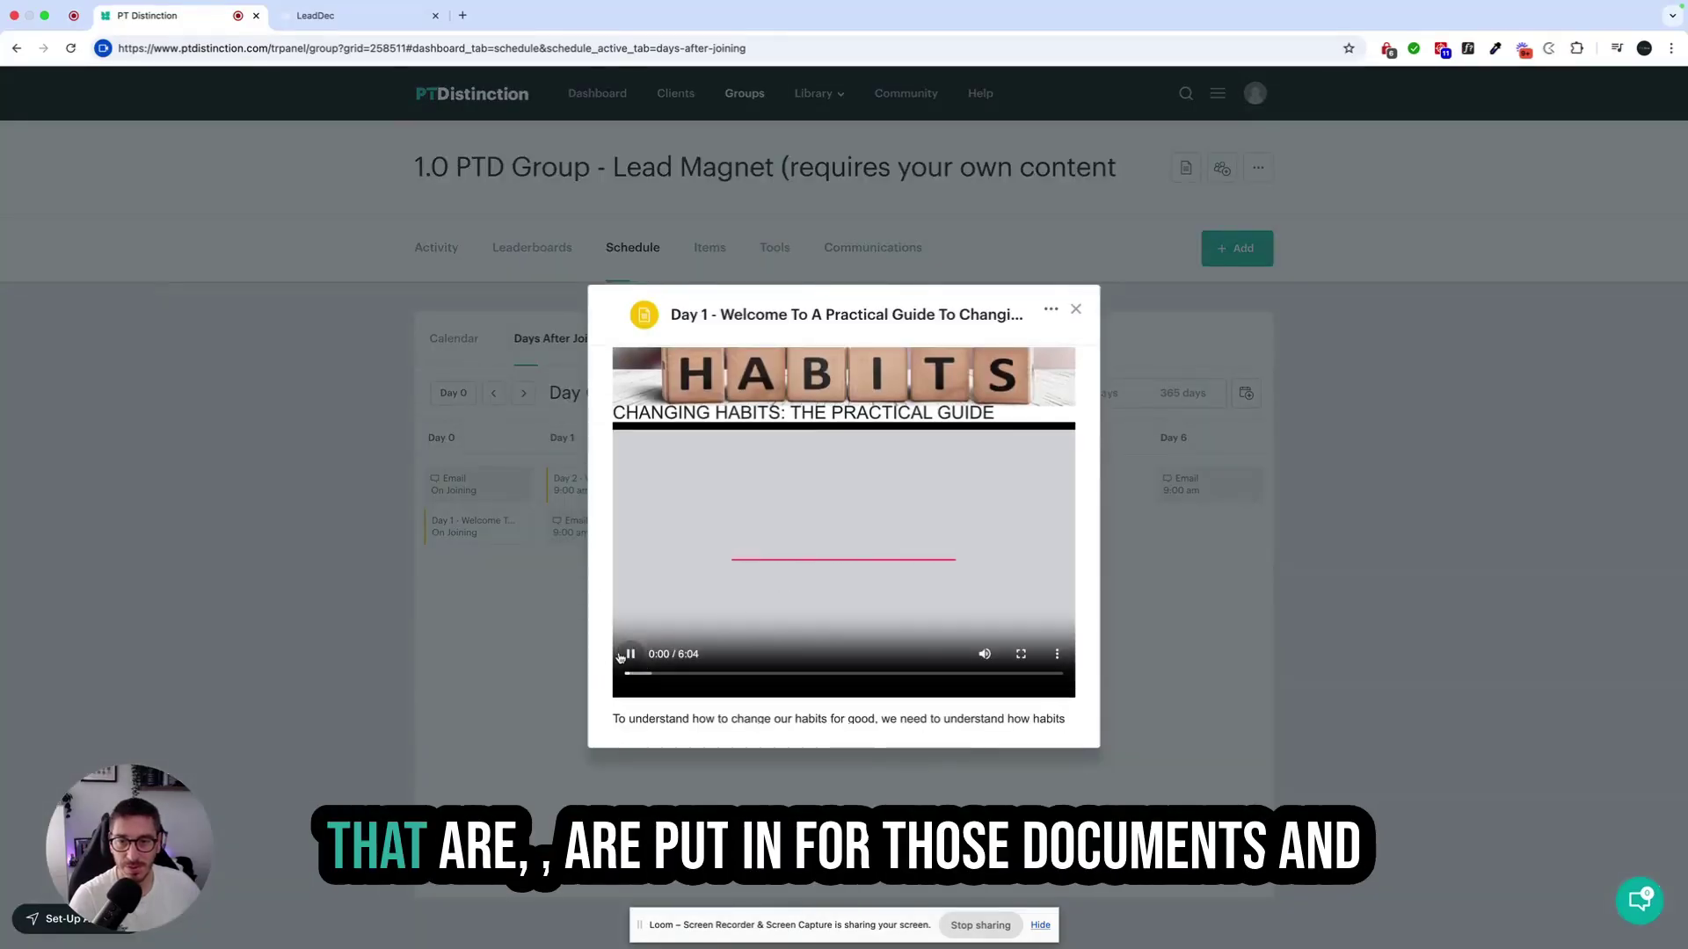
{"action": "scroll", "coordinate": [825, 623], "scroll_direction": "down", "scroll_amount": 15}
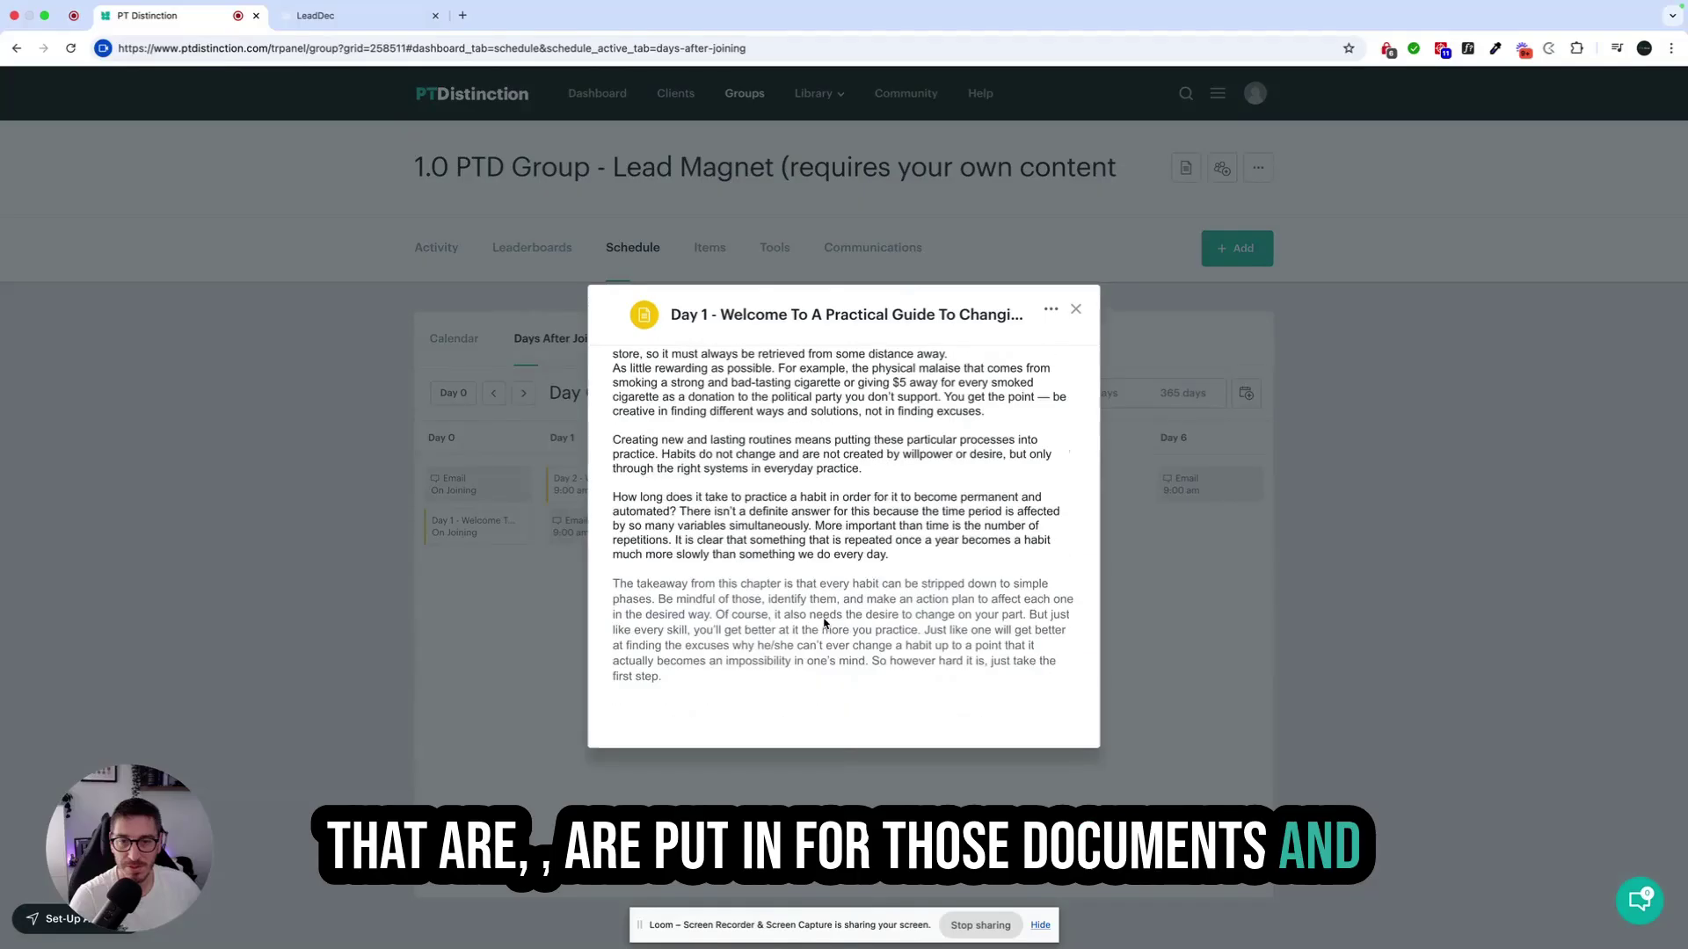
{"action": "scroll", "coordinate": [825, 622], "scroll_direction": "up", "scroll_amount": 15}
{"action": "left_click", "coordinate": [1076, 309]}
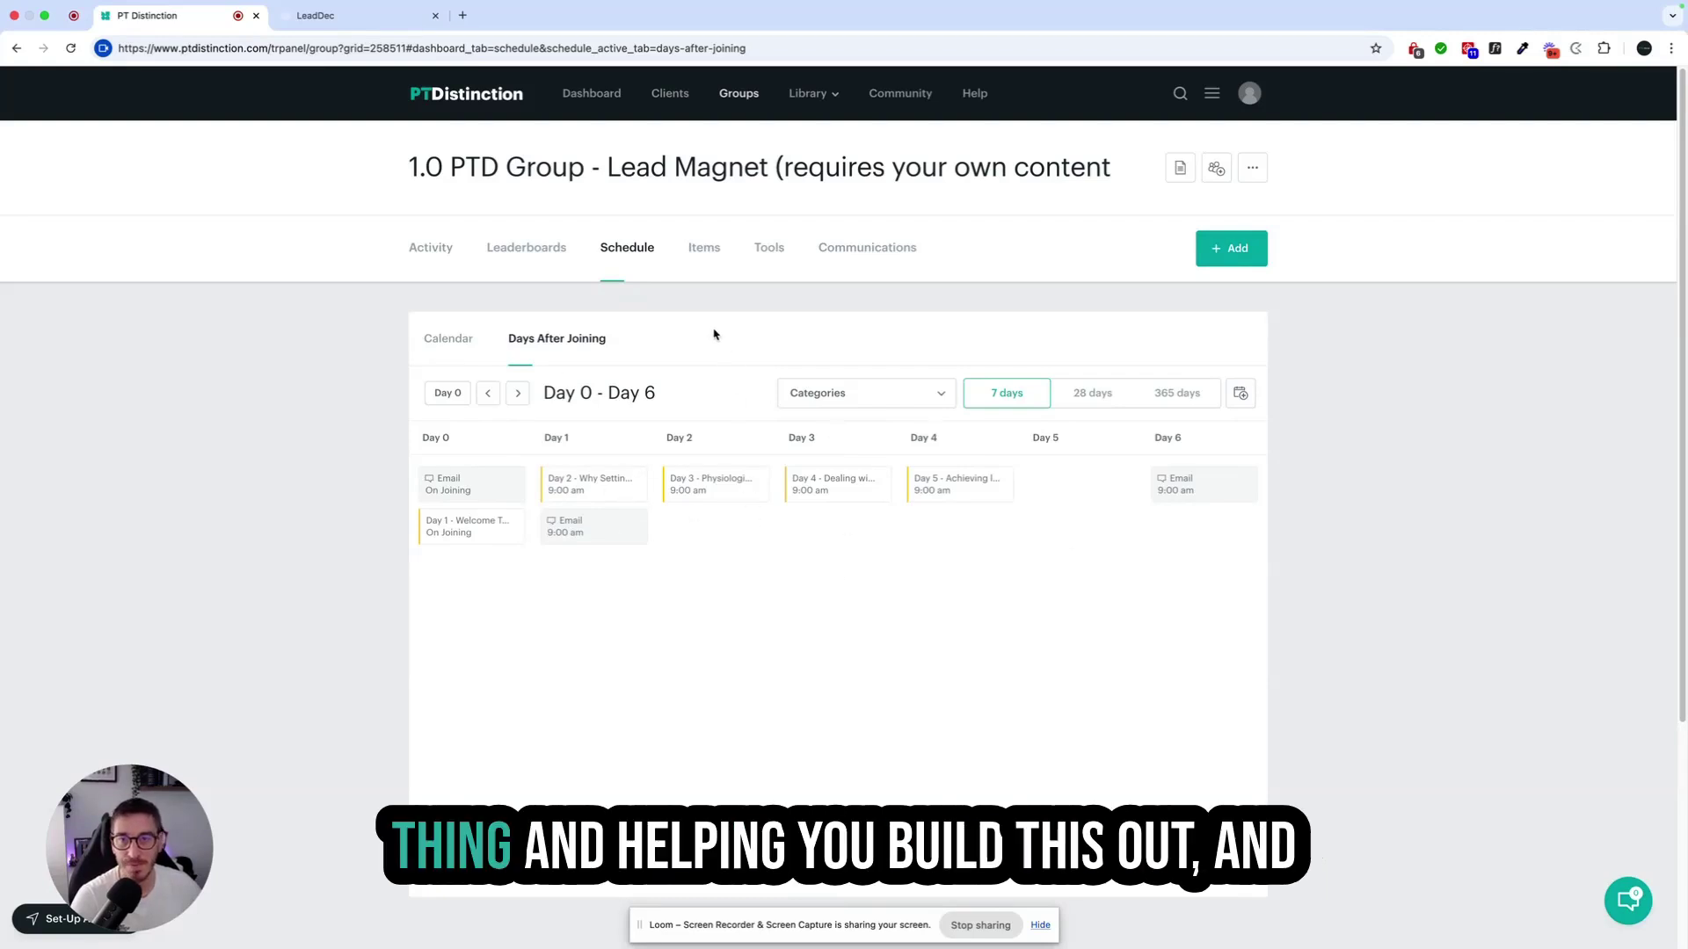
{"action": "left_click", "coordinate": [857, 251]}
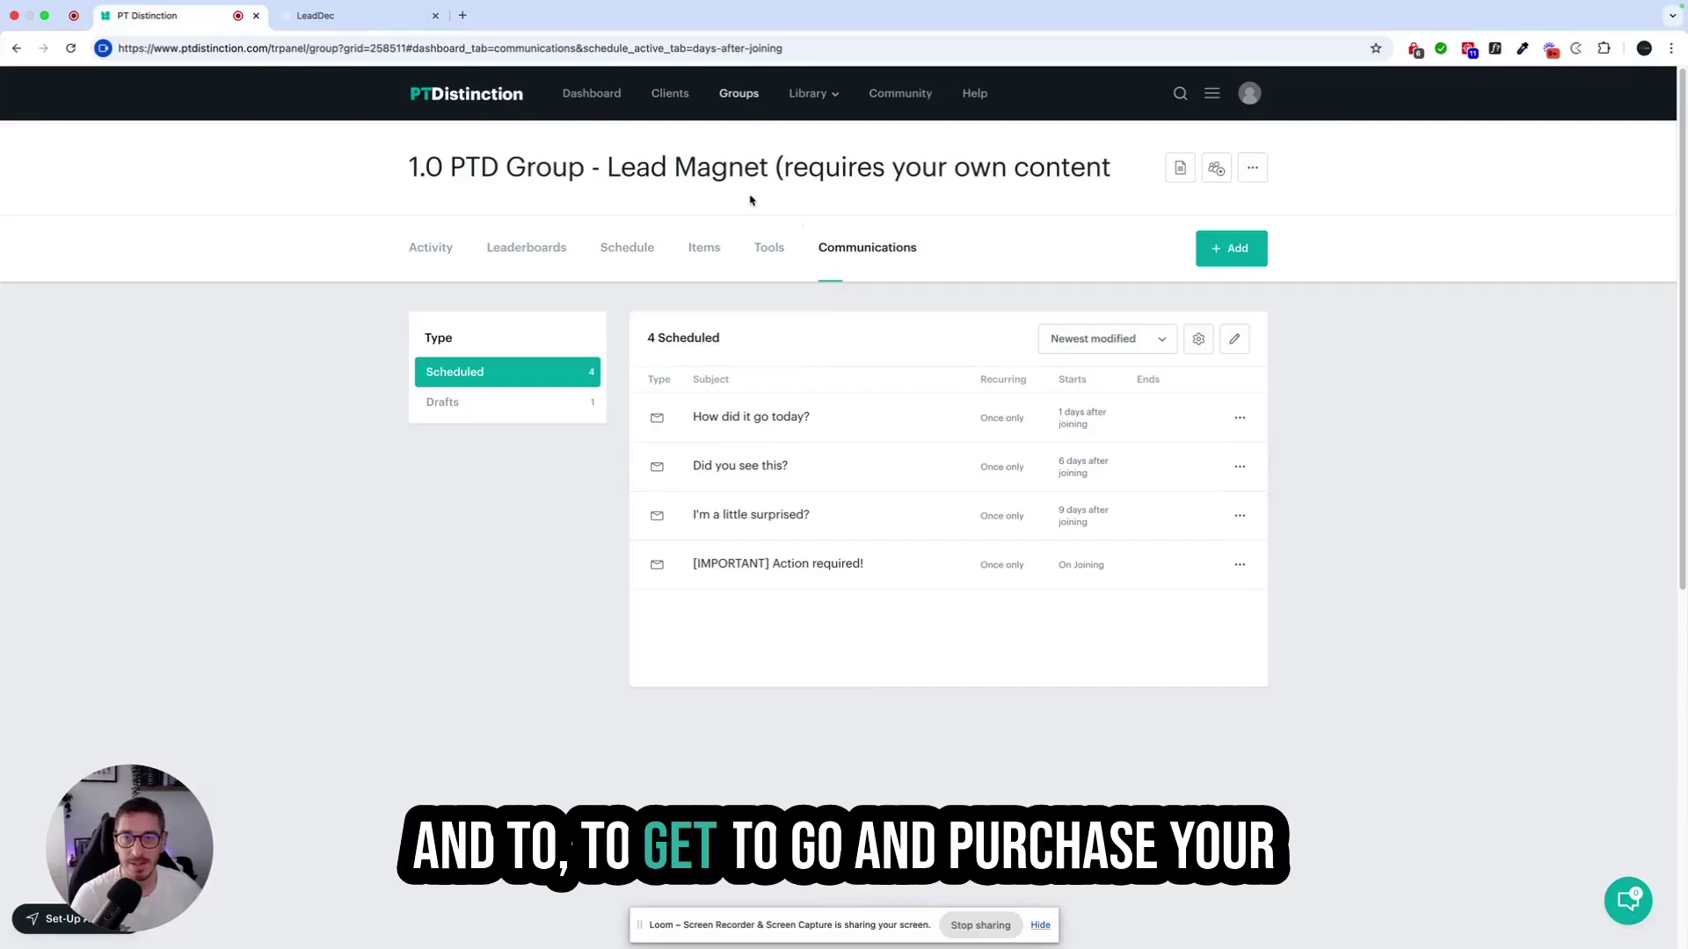
- Open the 3.1 PTD Group - Results Tracking (metric) group and show its schedule by days after joining
{"action": "left_click", "coordinate": [729, 95]}
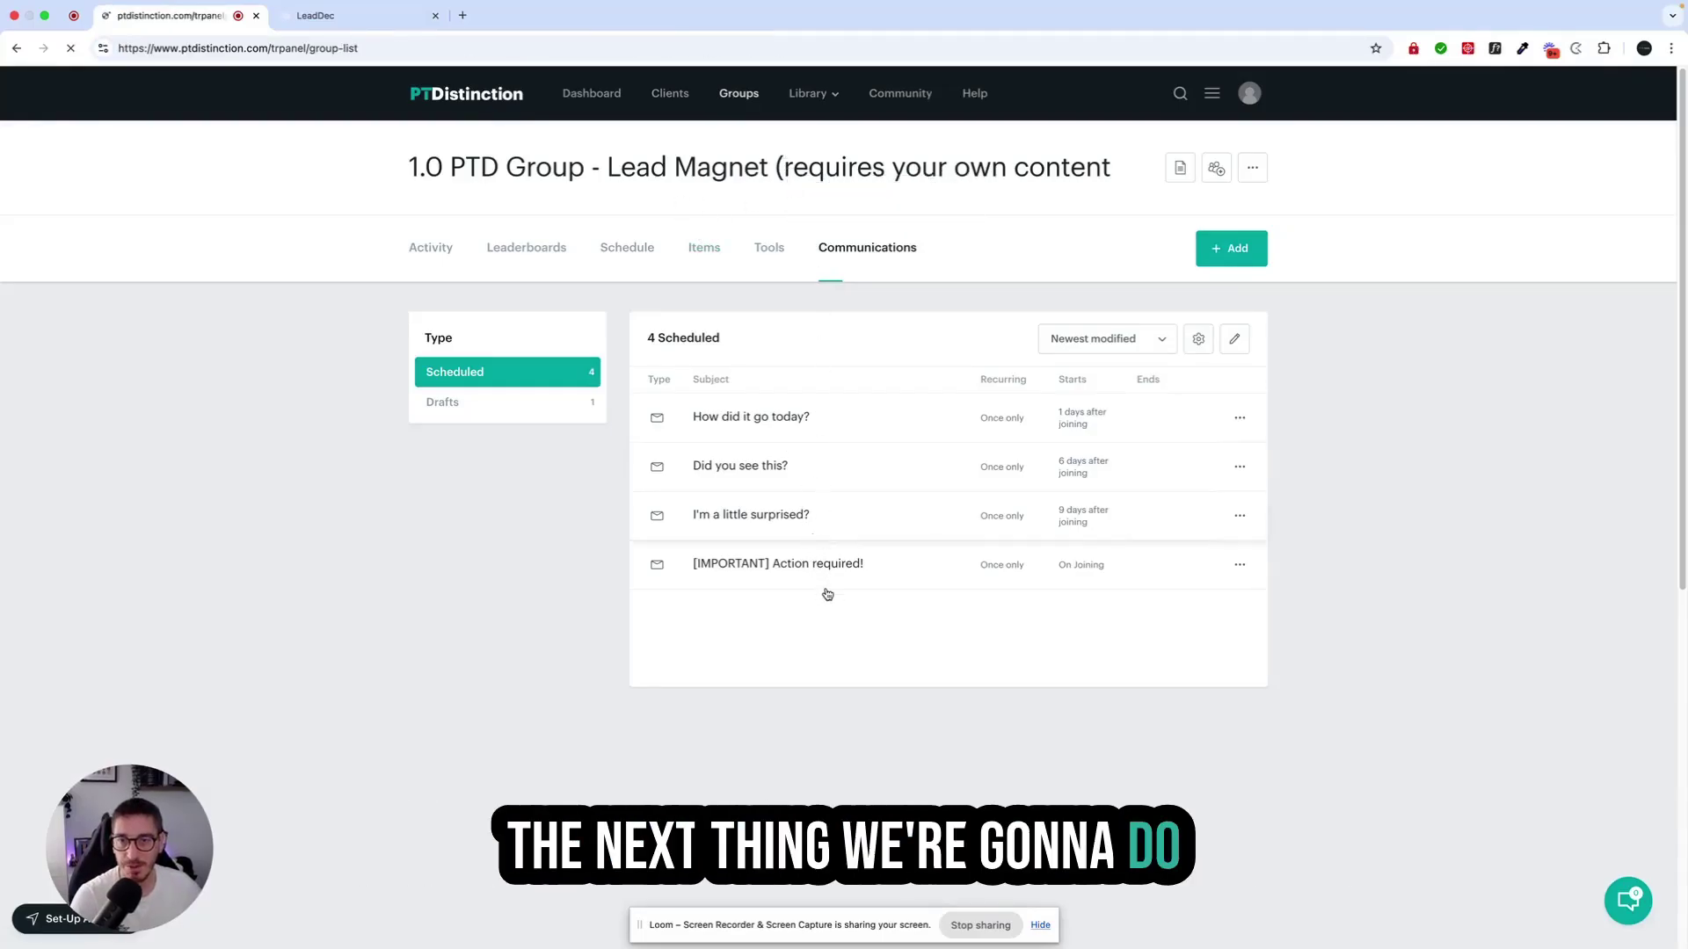
{"action": "scroll", "coordinate": [982, 650], "scroll_direction": "down", "scroll_amount": 5}
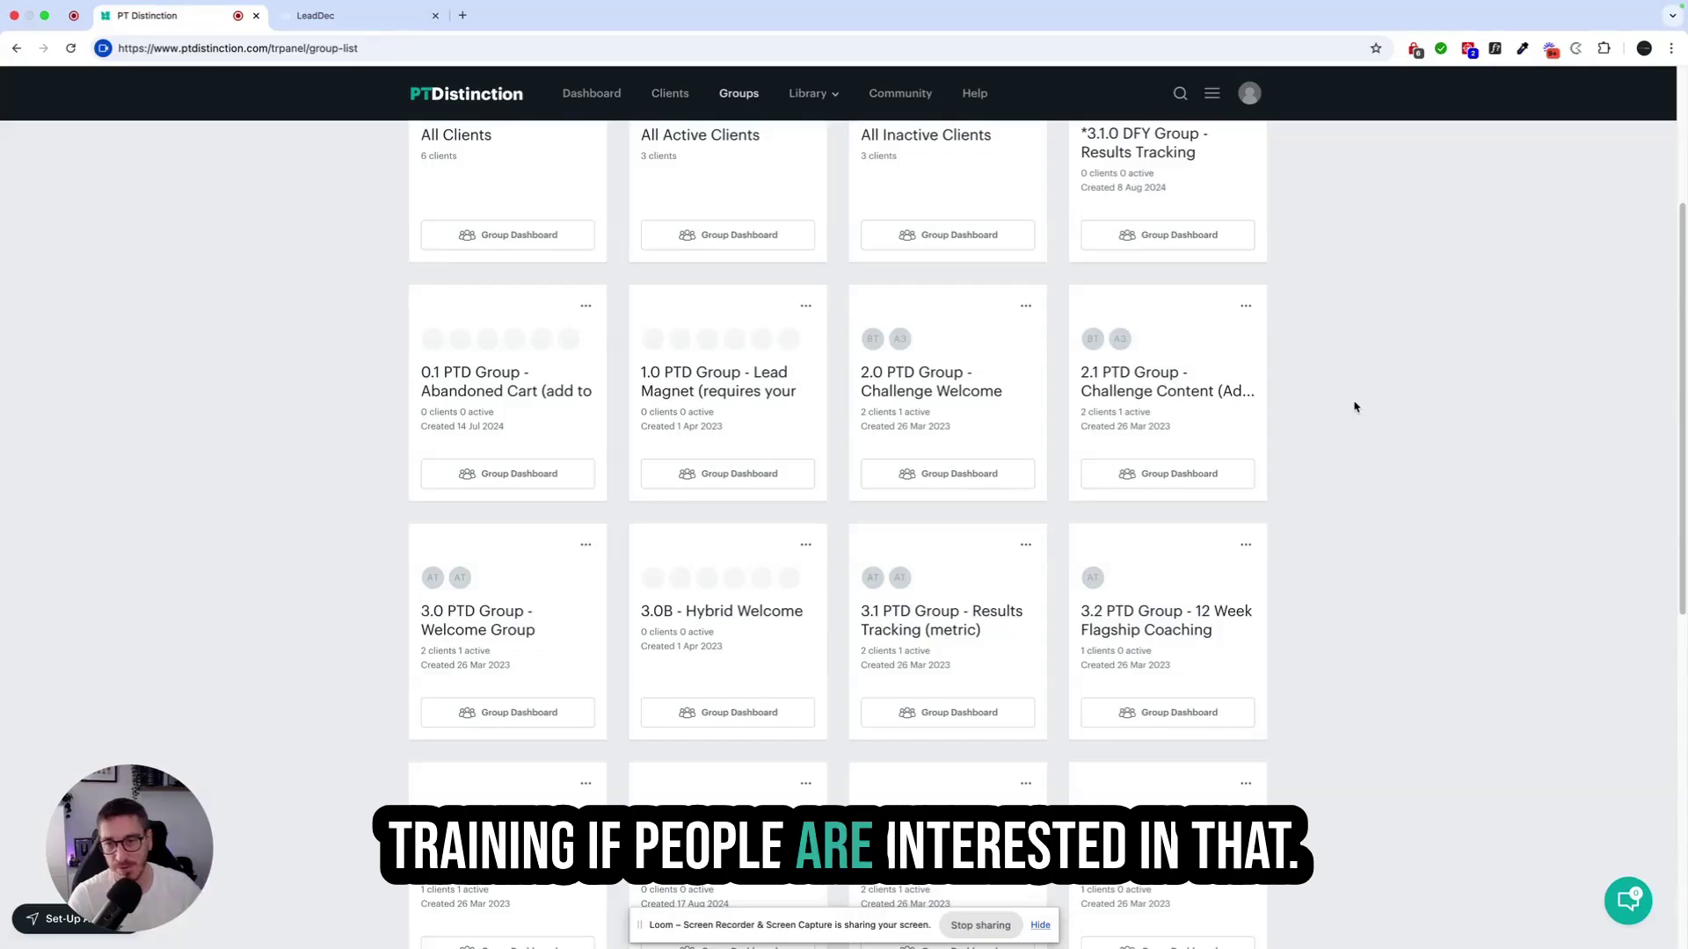
{"action": "scroll", "coordinate": [753, 460], "scroll_direction": "down", "scroll_amount": 2}
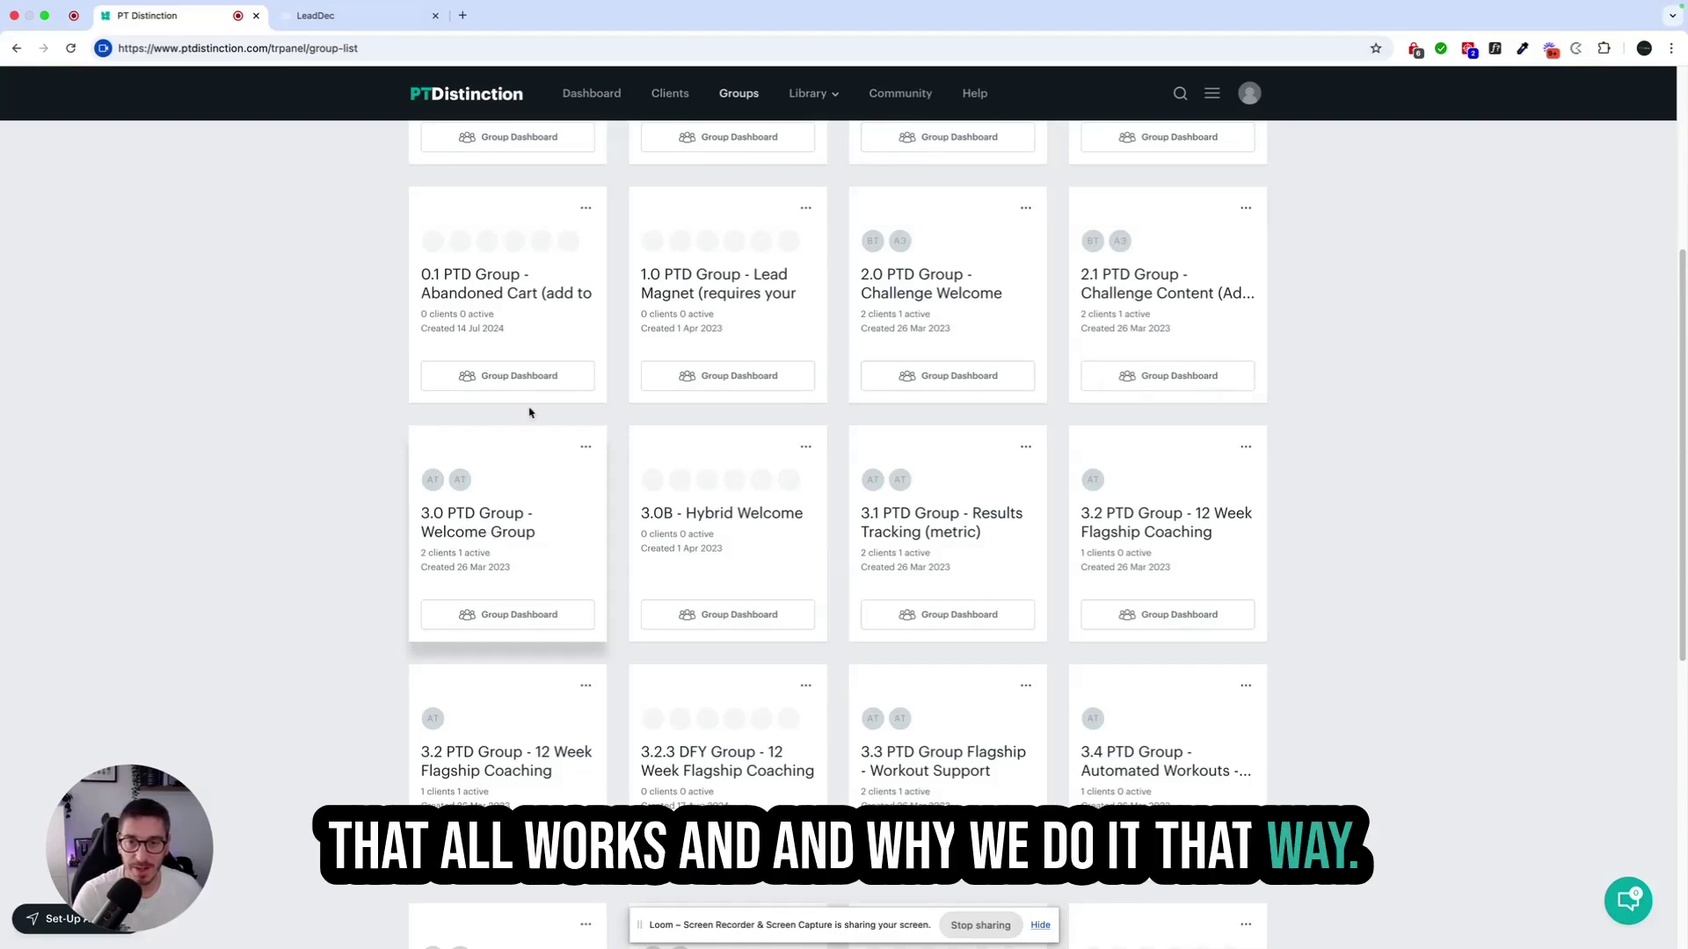
{"action": "scroll", "coordinate": [959, 438], "scroll_direction": "down", "scroll_amount": 1}
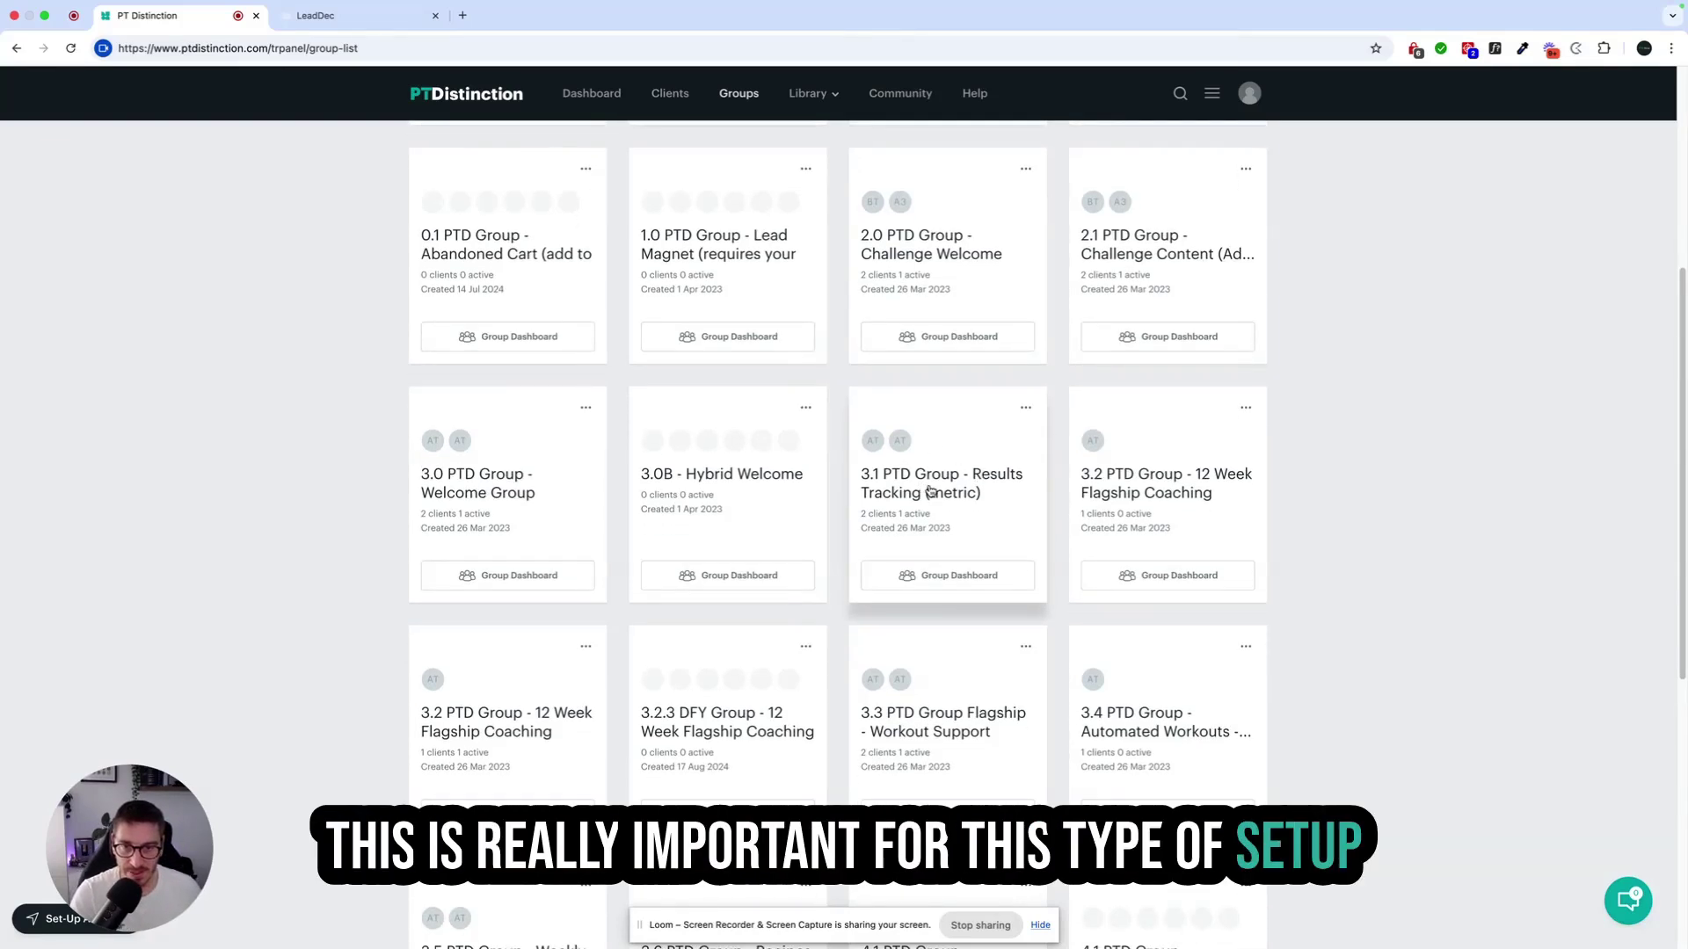
{"action": "left_click", "coordinate": [941, 496]}
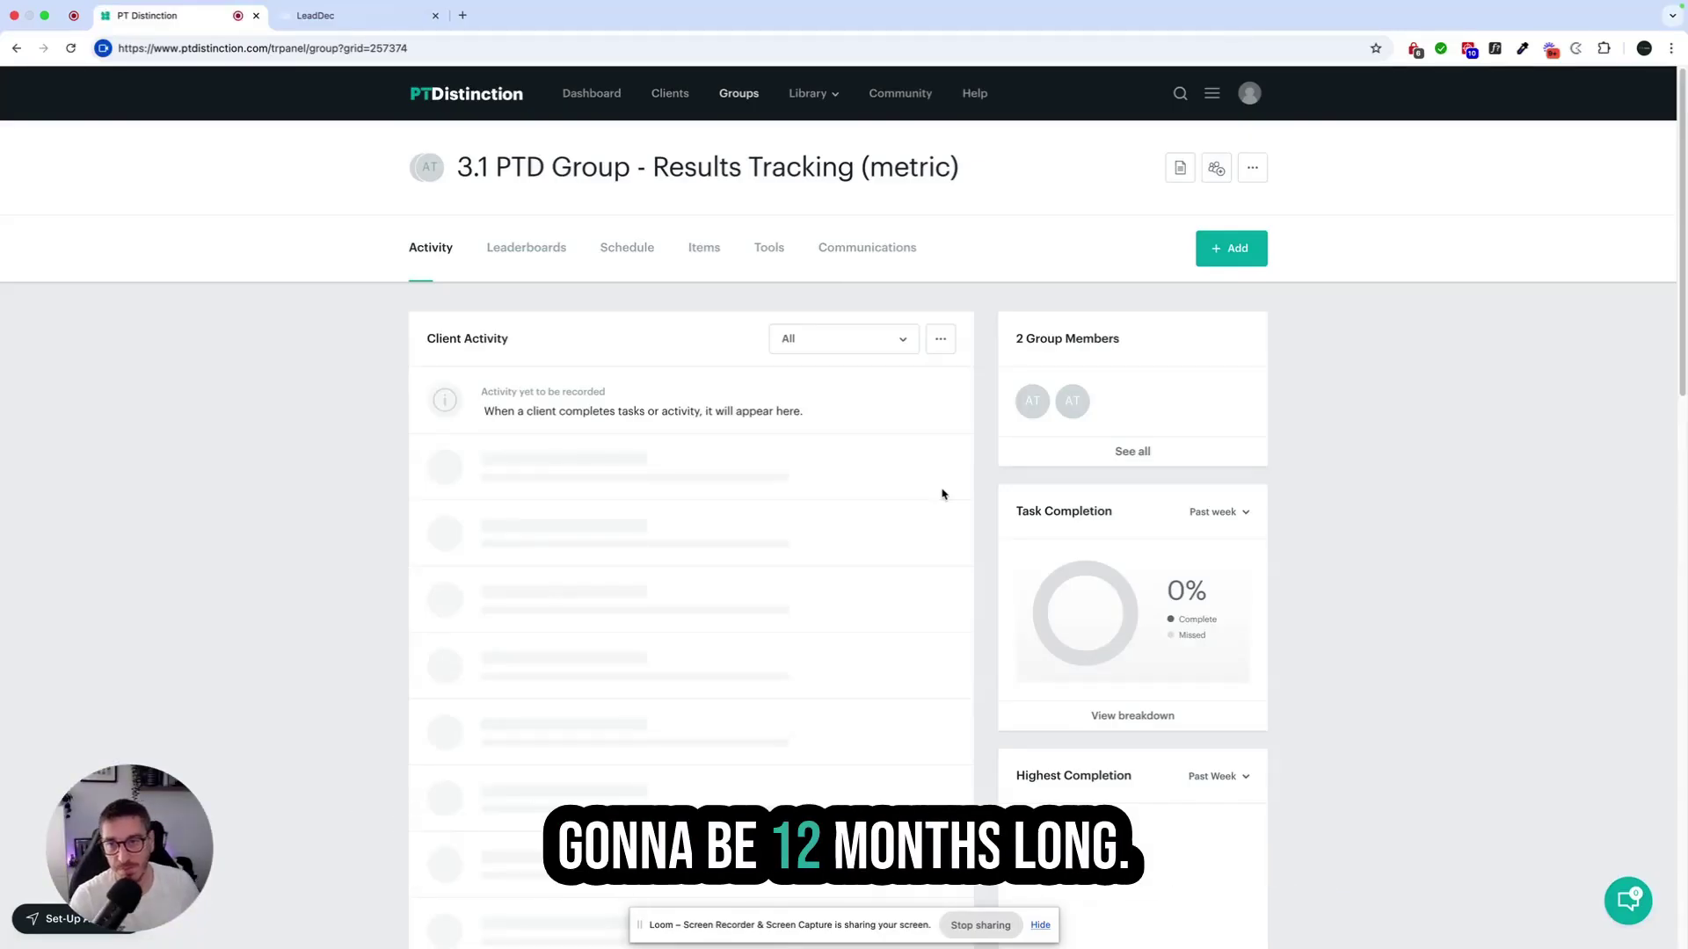
{"action": "left_click", "coordinate": [621, 249]}
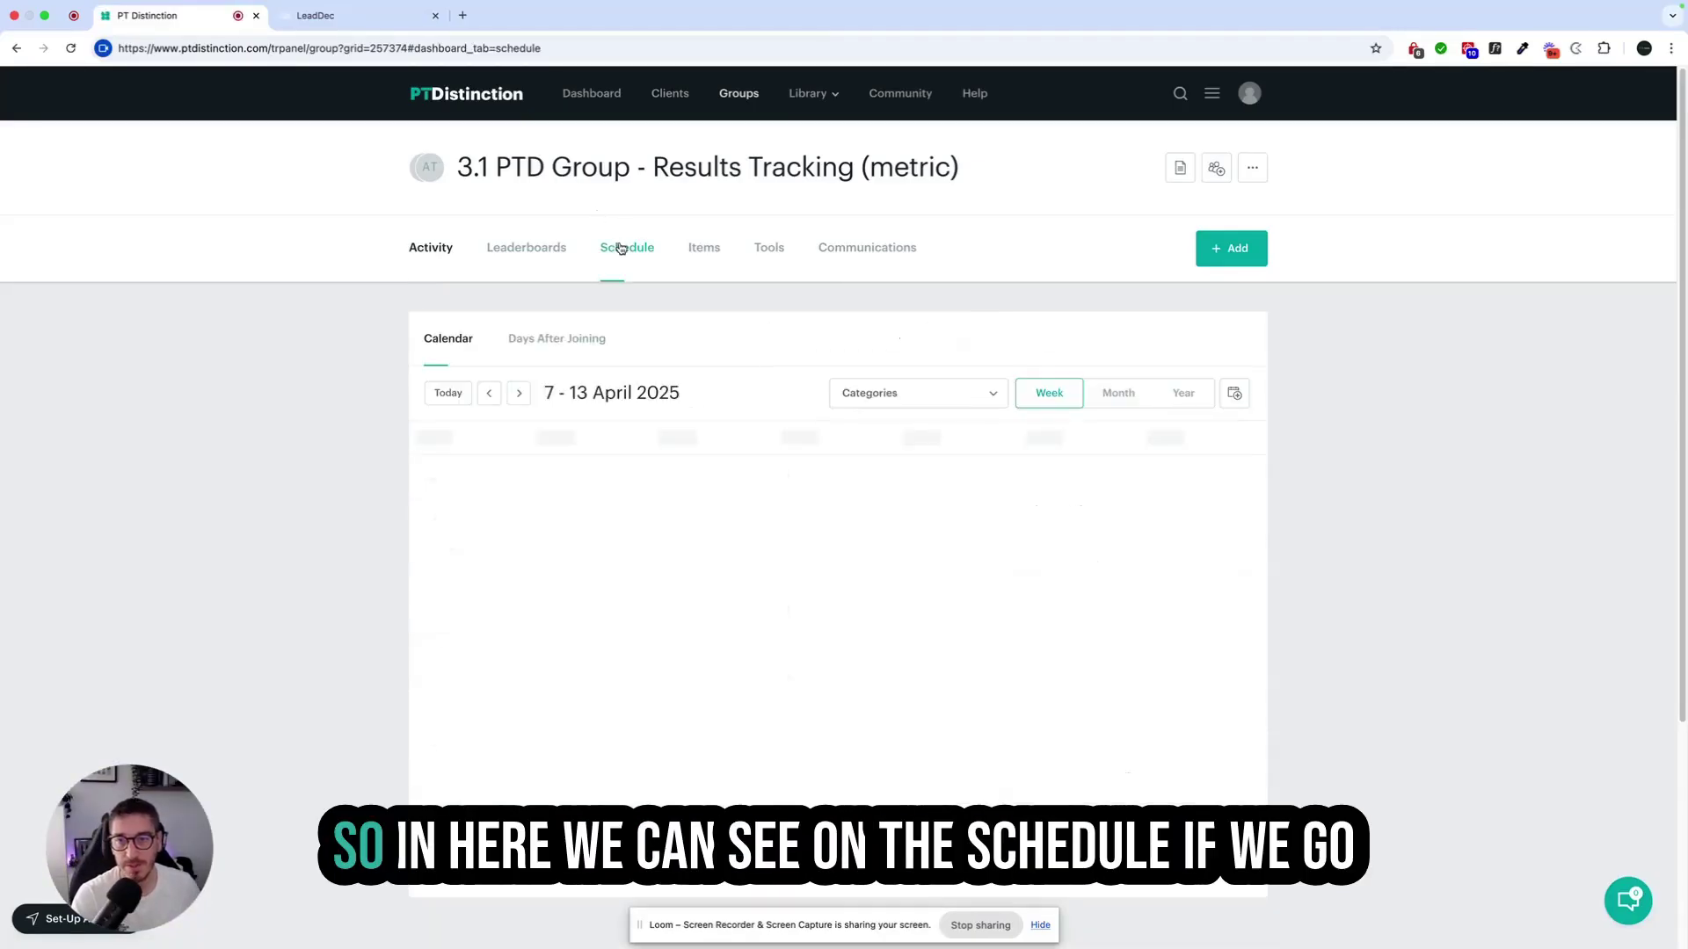
{"action": "left_click", "coordinate": [562, 341]}
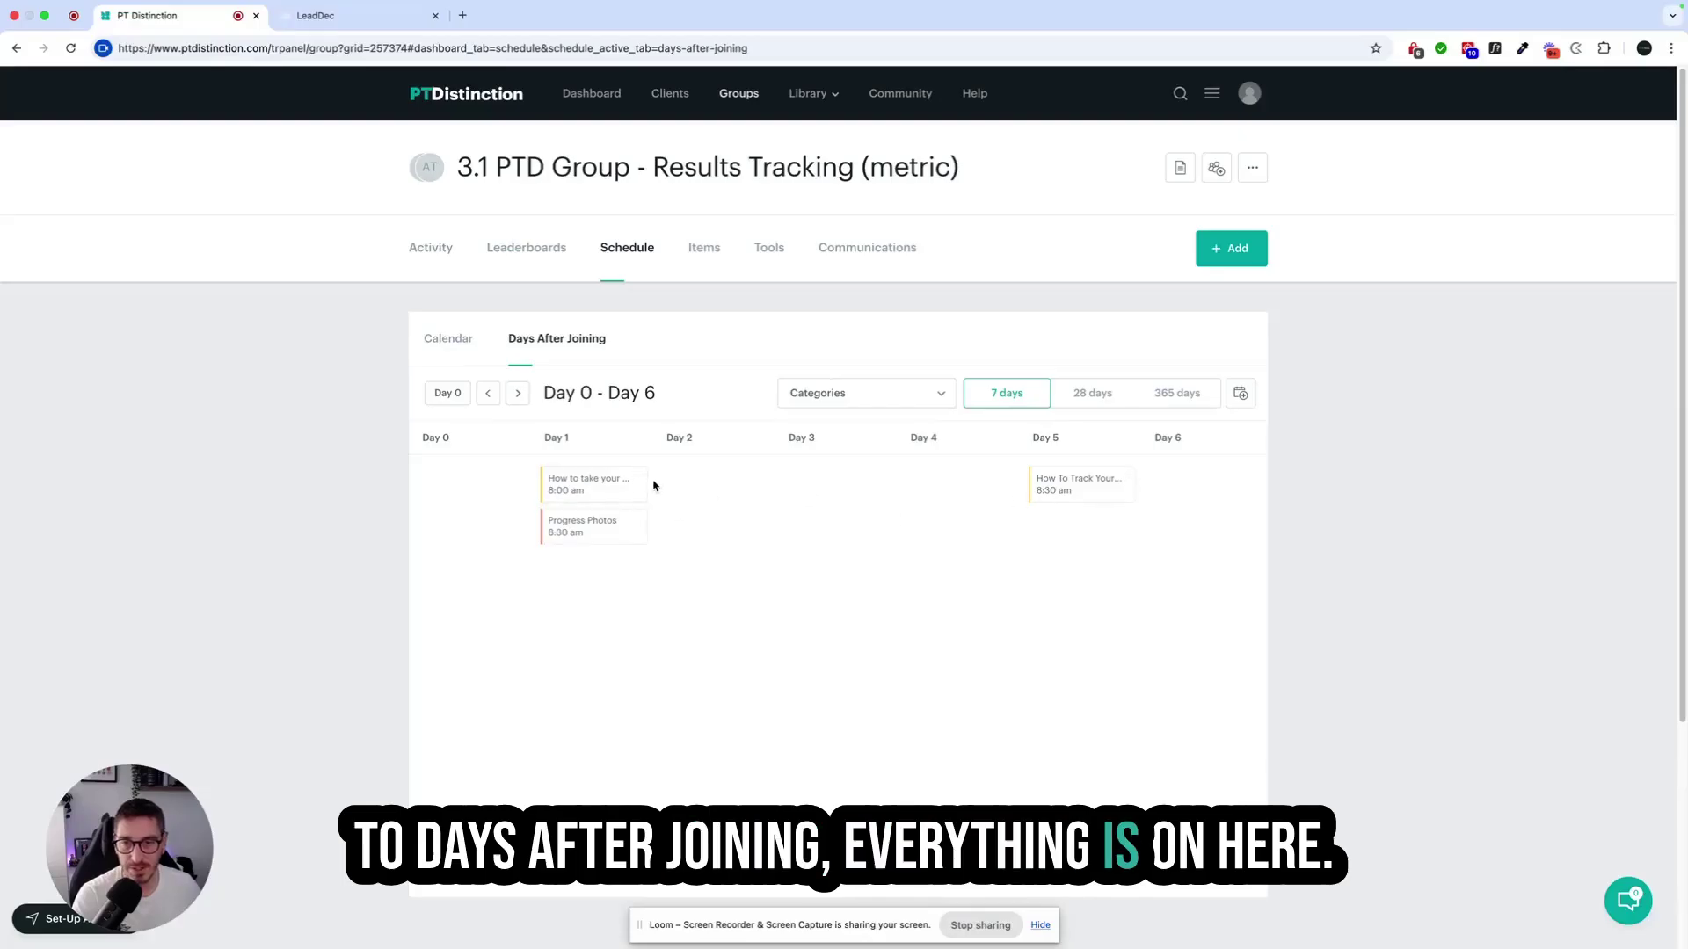
- Read through the How to take your measurements document scheduled on Day 1, and close it
{"action": "left_click", "coordinate": [588, 485]}
{"action": "left_click", "coordinate": [760, 528]}
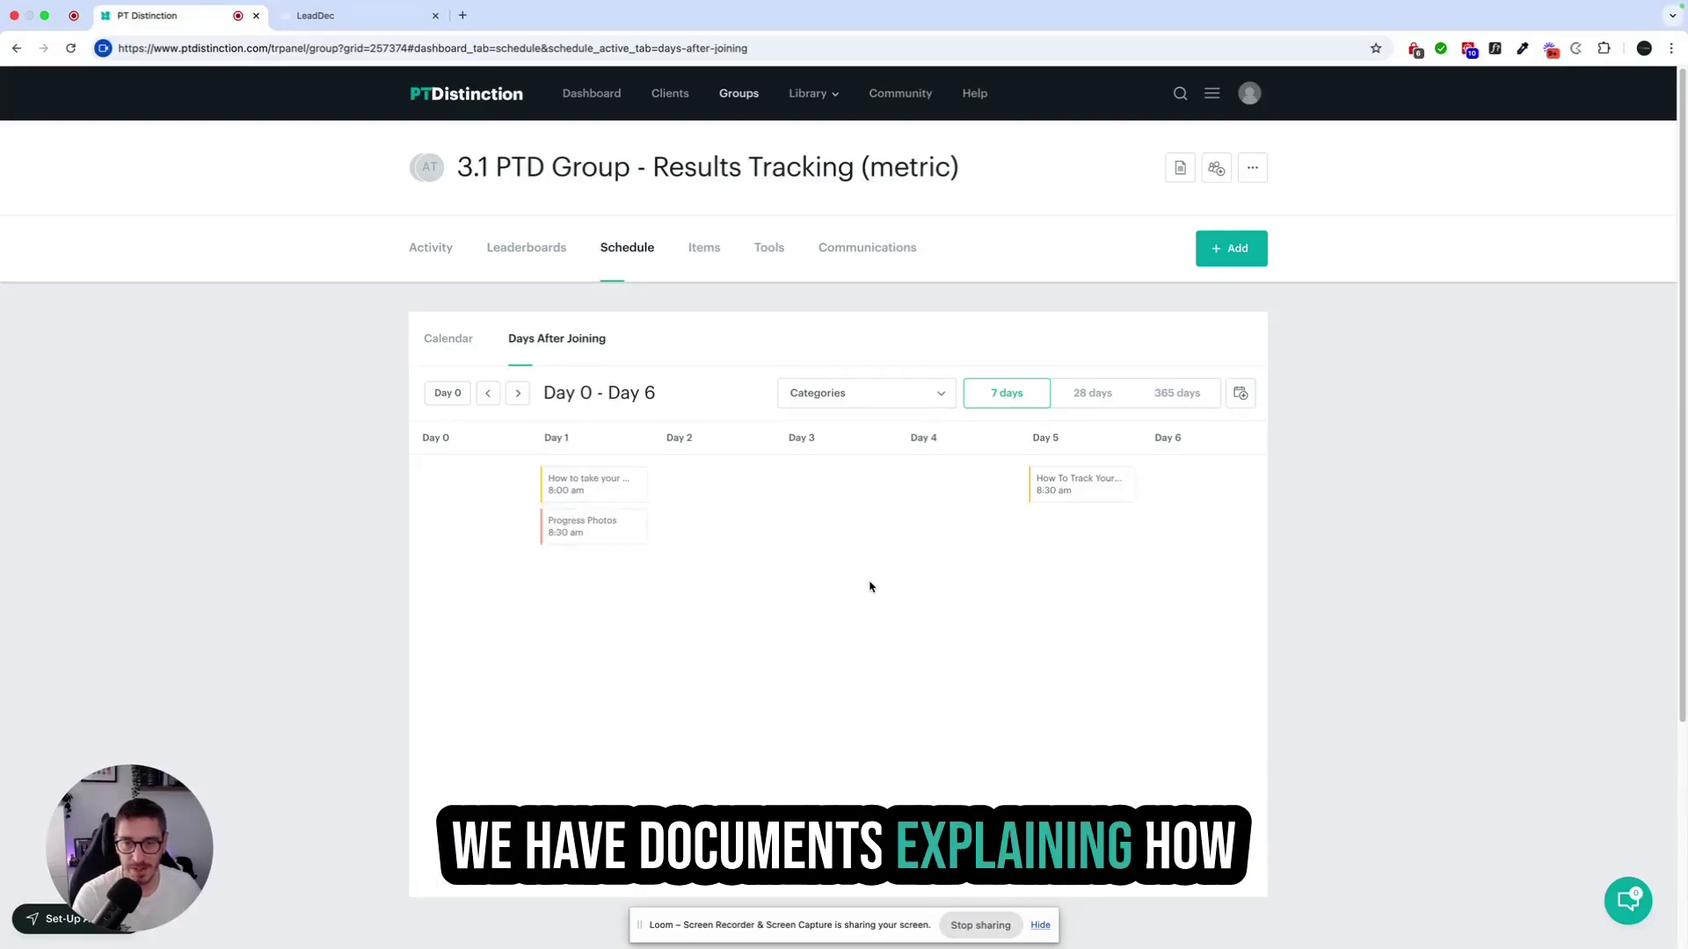
{"action": "scroll", "coordinate": [876, 600], "scroll_direction": "down", "scroll_amount": 4}
{"action": "scroll", "coordinate": [875, 601], "scroll_direction": "down", "scroll_amount": 8}
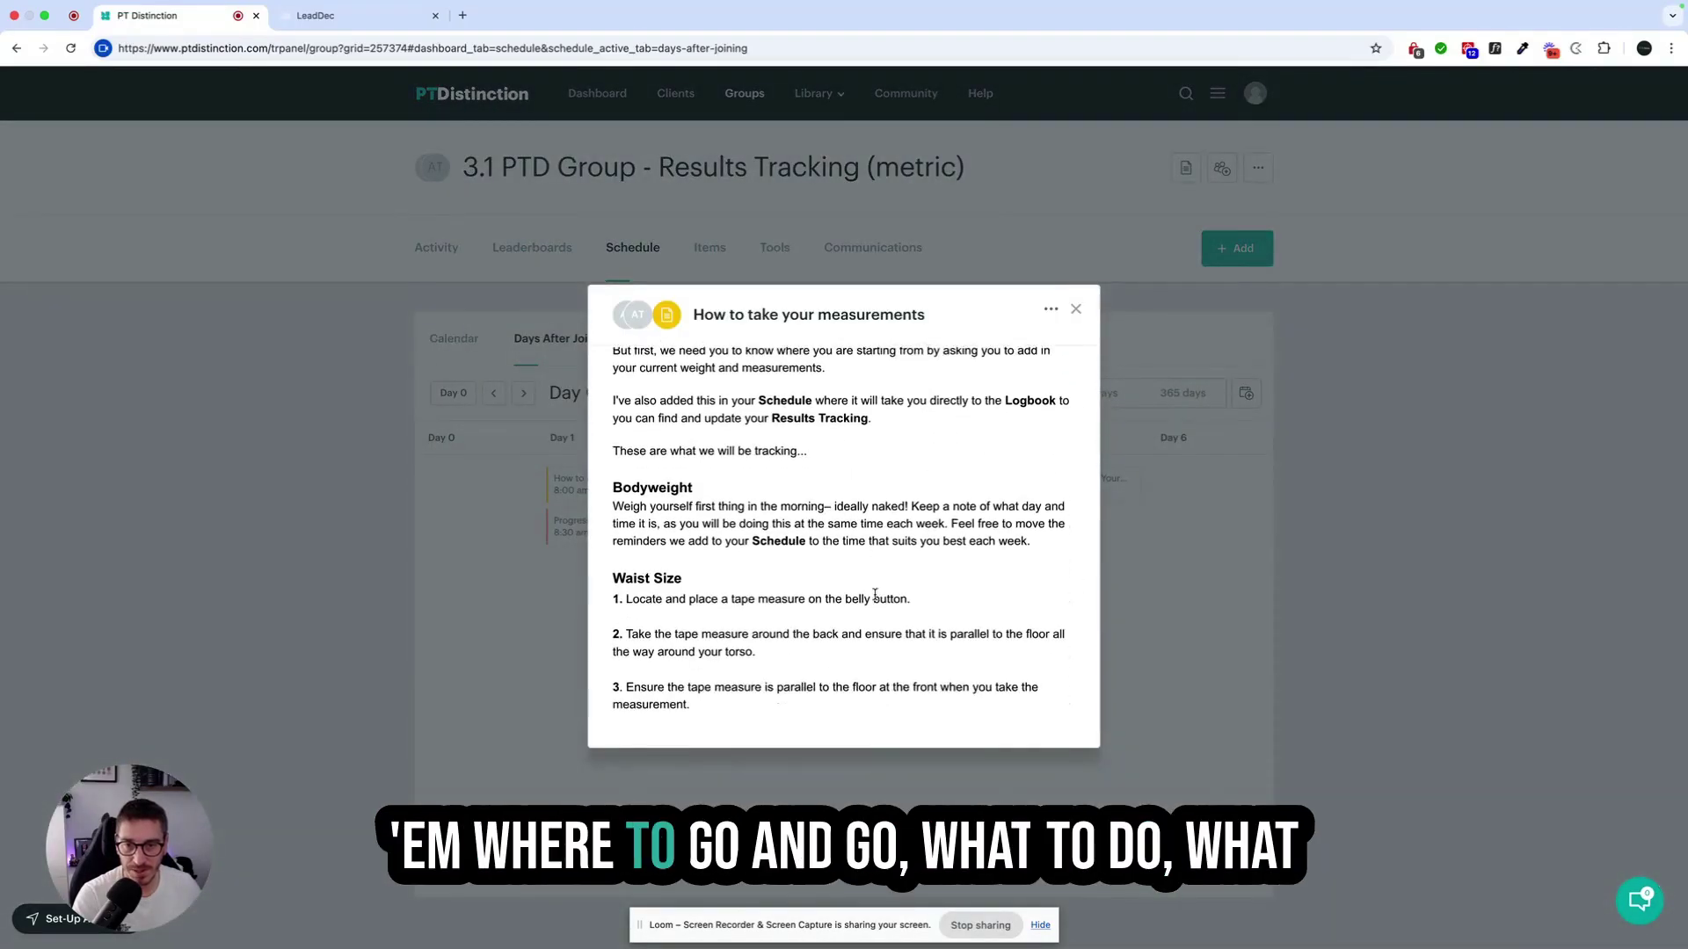
{"action": "left_click", "coordinate": [1076, 308]}
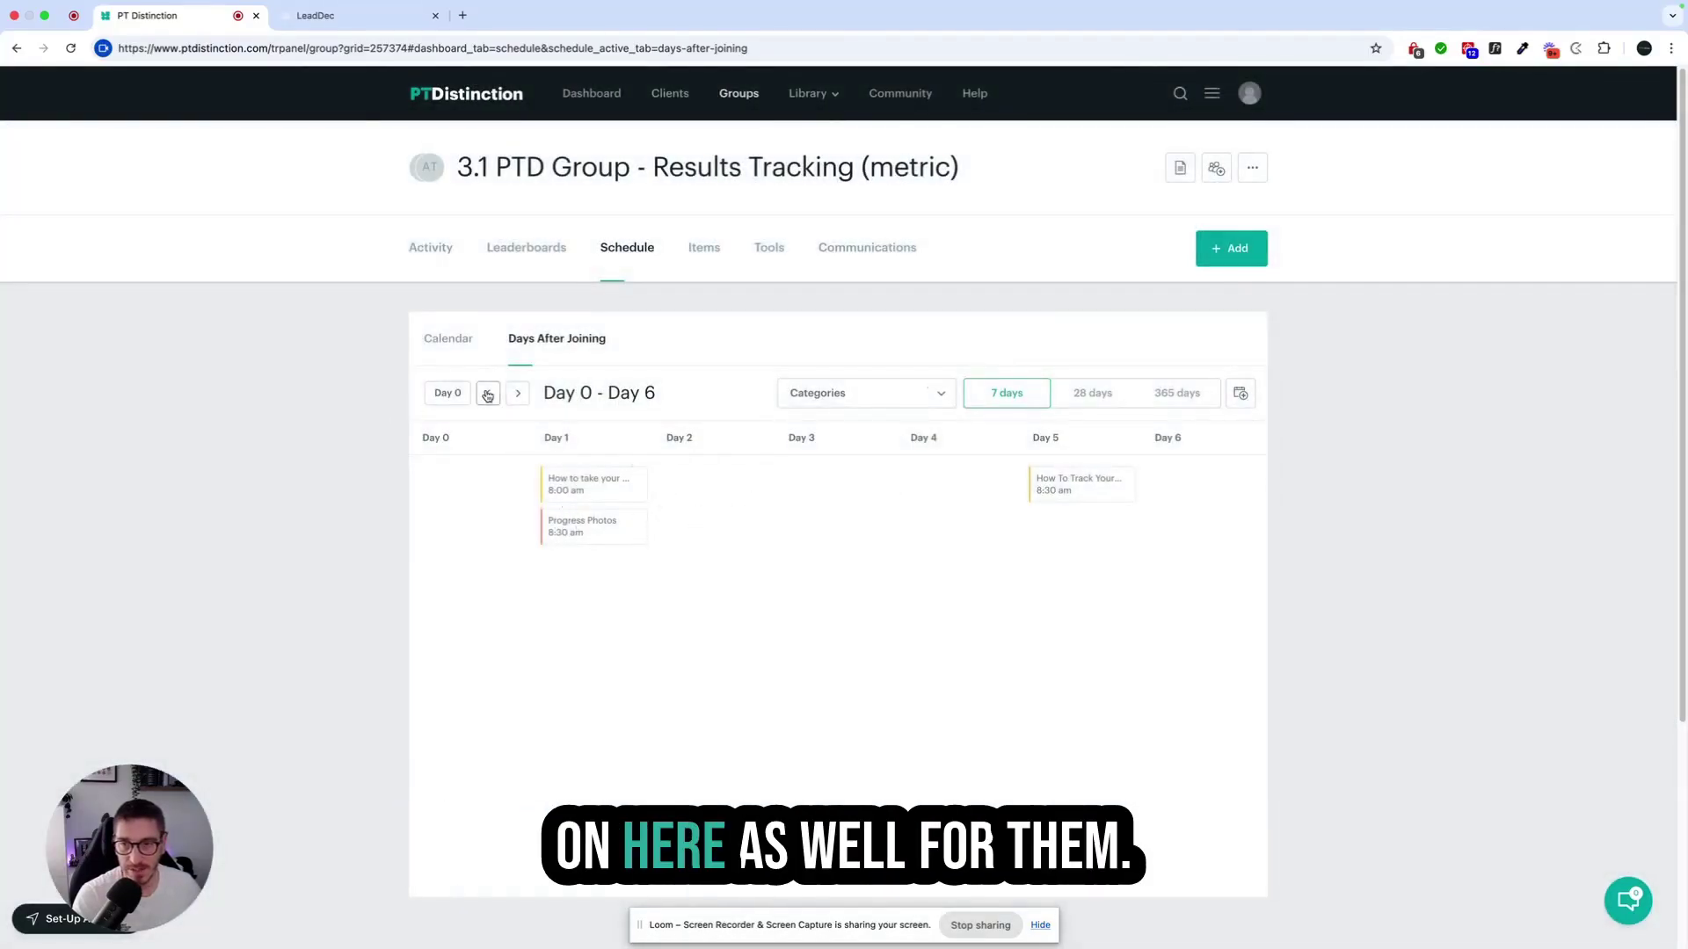
- Advance the days-after-joining schedule week by week to Day 21 - Day 27
{"action": "left_click", "coordinate": [518, 394]}
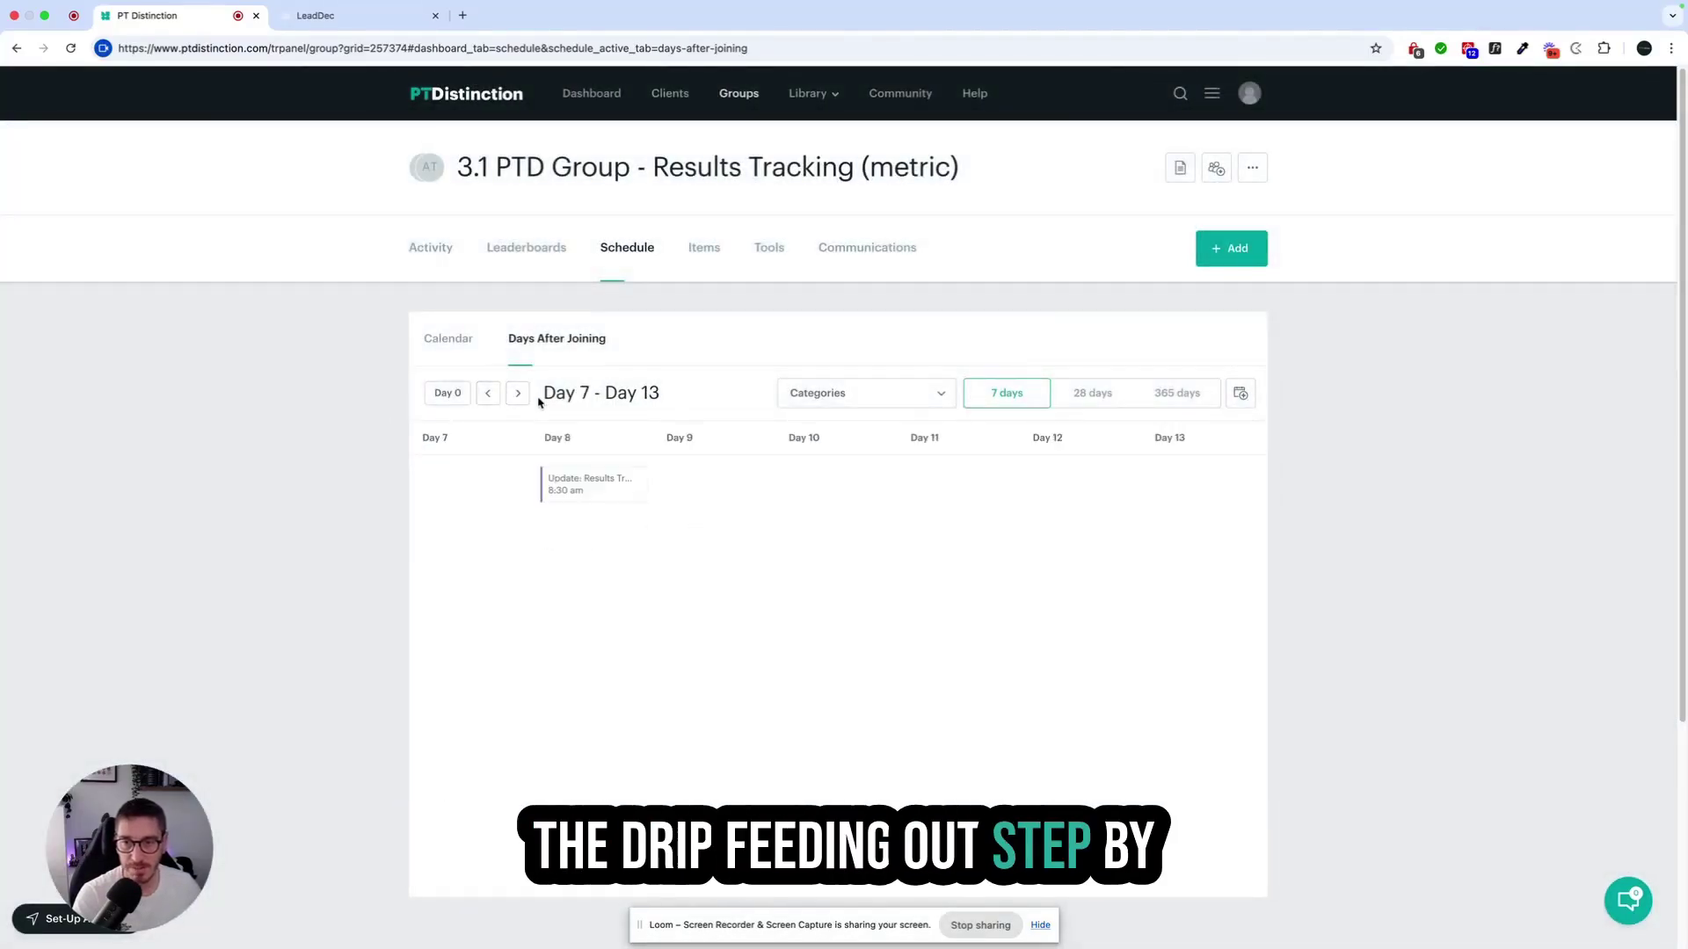
{"action": "left_click", "coordinate": [518, 395]}
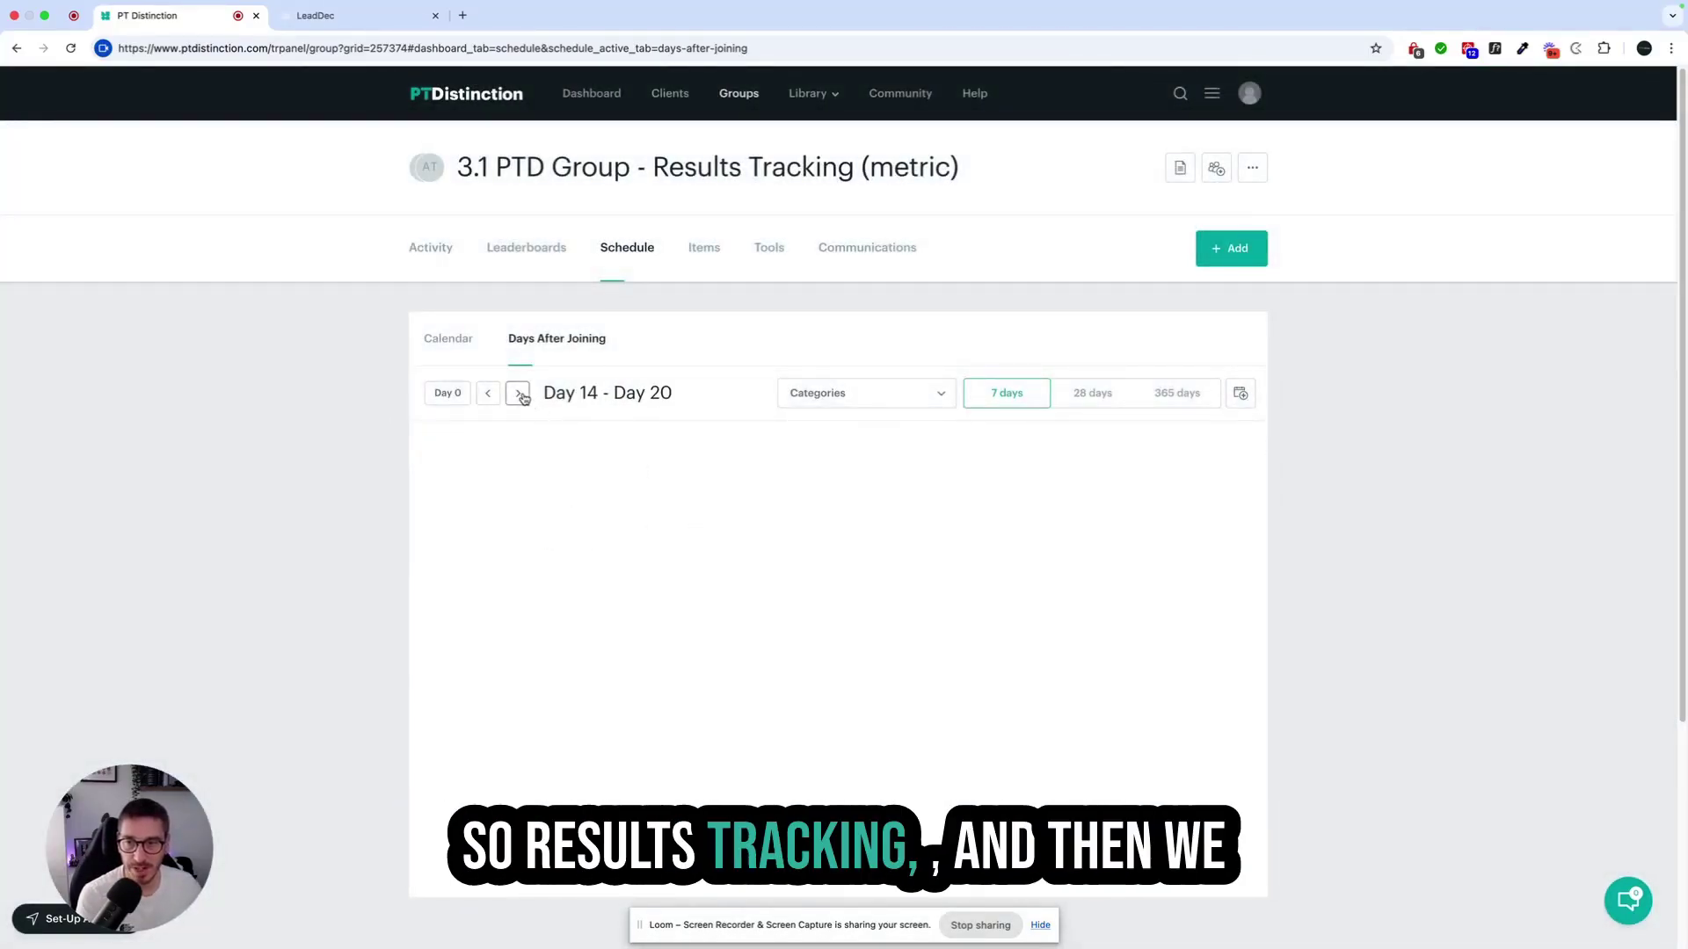
{"action": "left_click", "coordinate": [519, 395]}
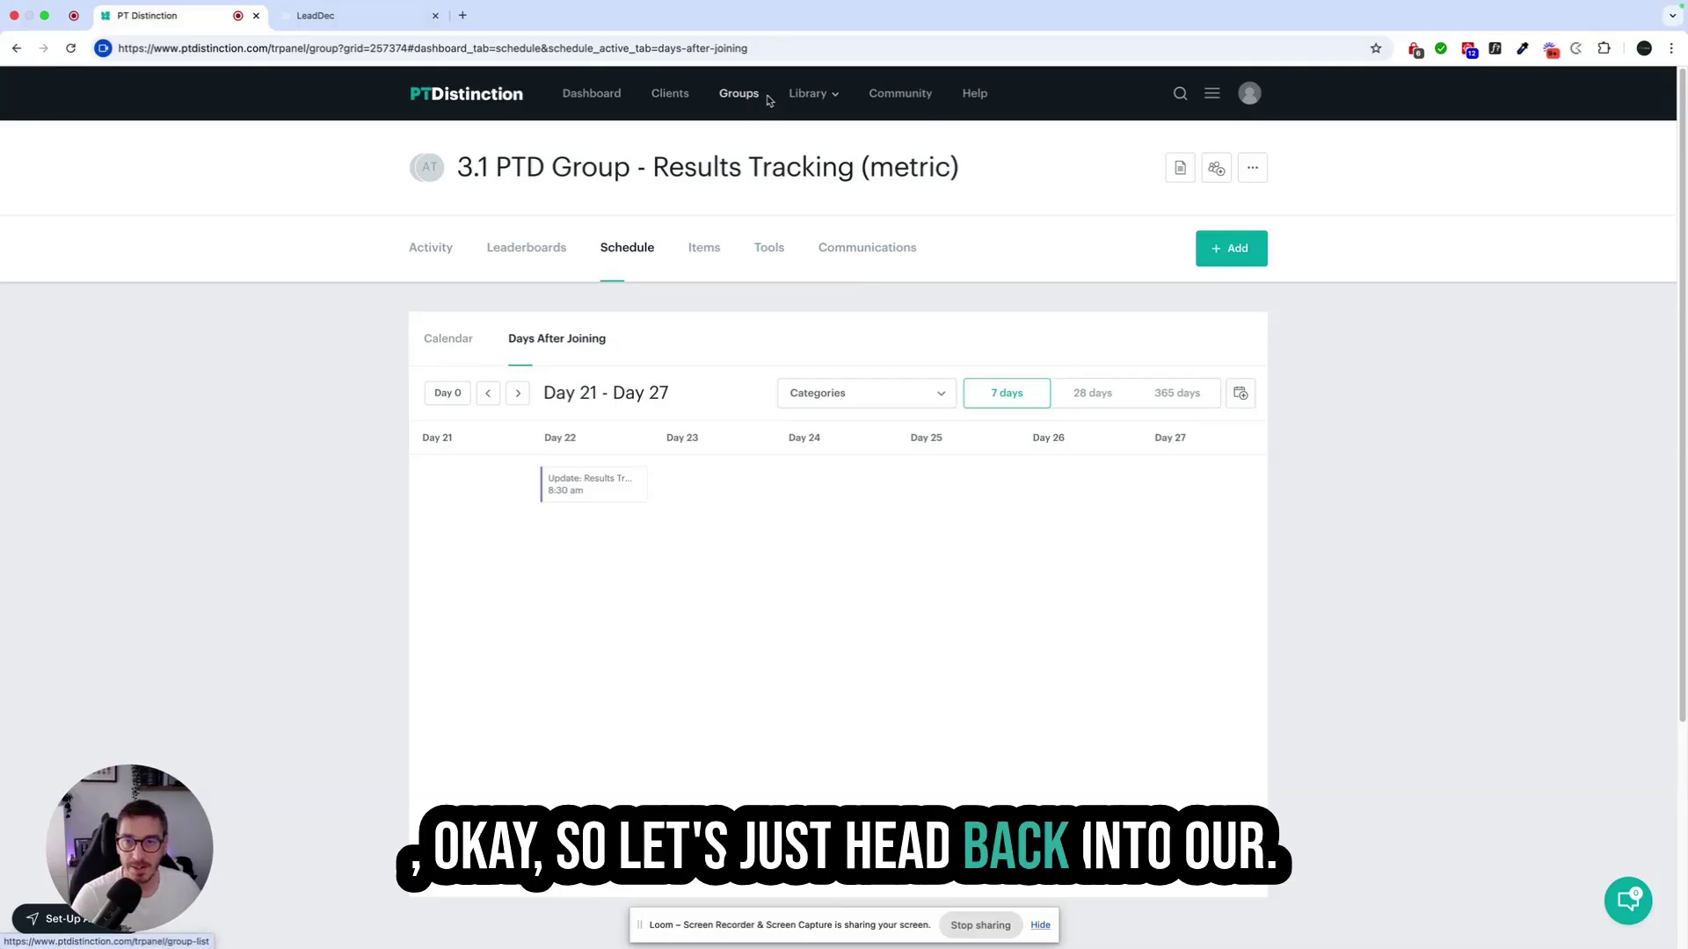
- Open the 3.2 PTD Group - 12 Week Flagship Coaching group next to the 3.1 group and look through its coaching items
{"action": "left_click", "coordinate": [739, 95]}
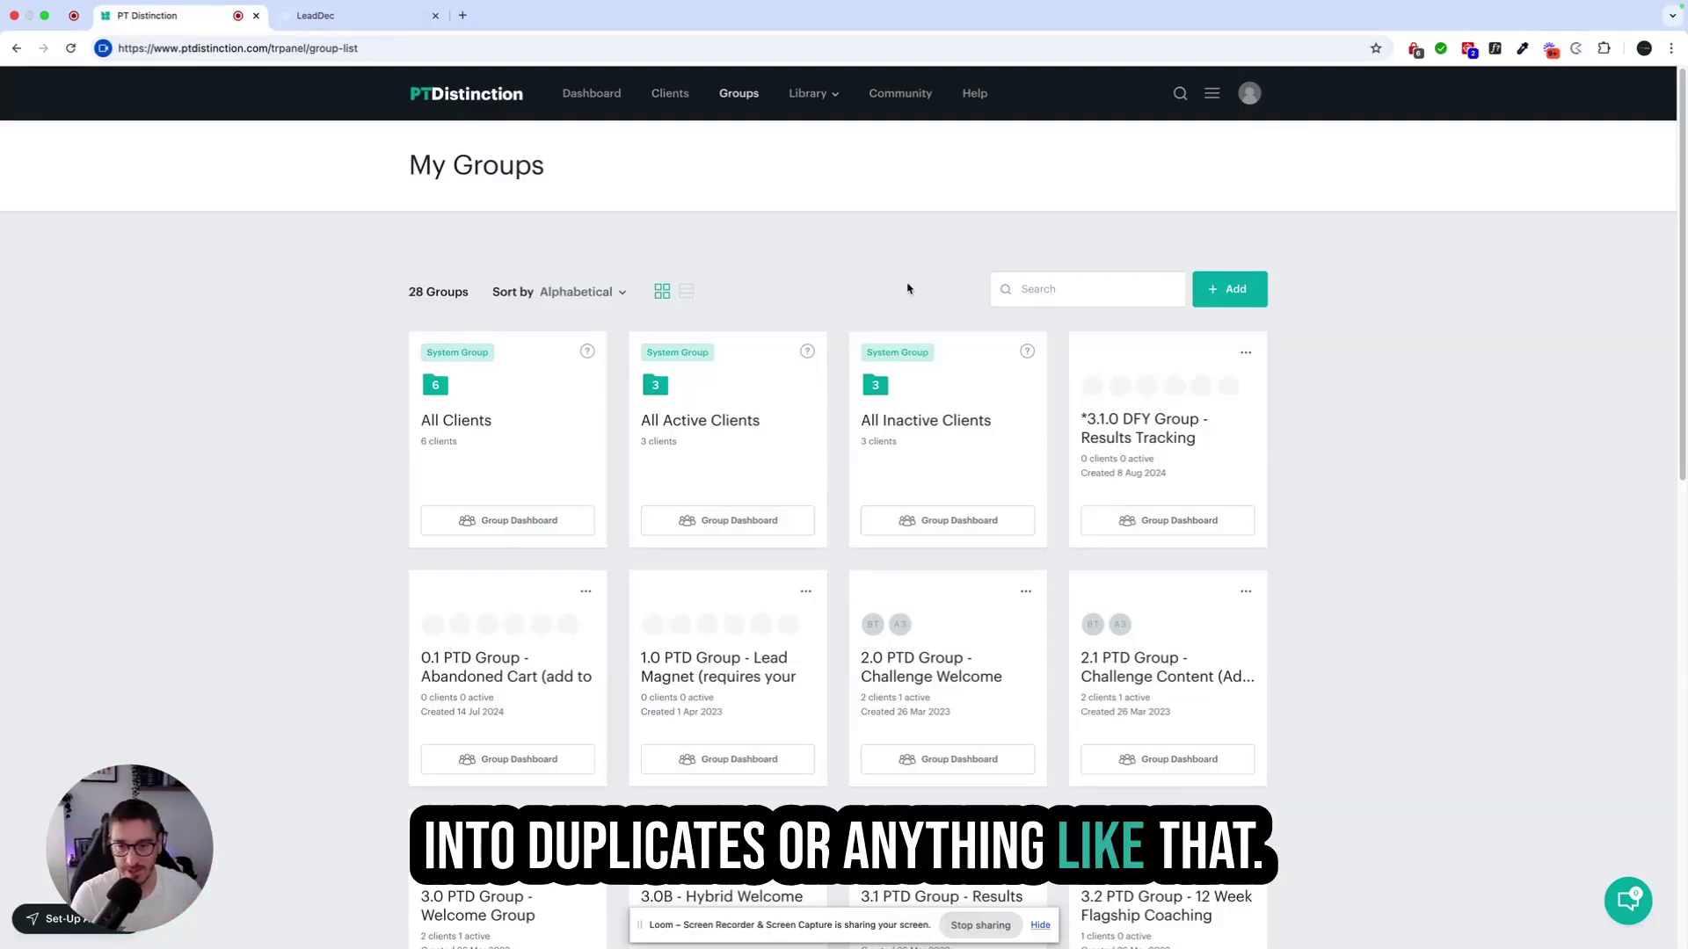
{"action": "scroll", "coordinate": [972, 531], "scroll_direction": "down", "scroll_amount": 5}
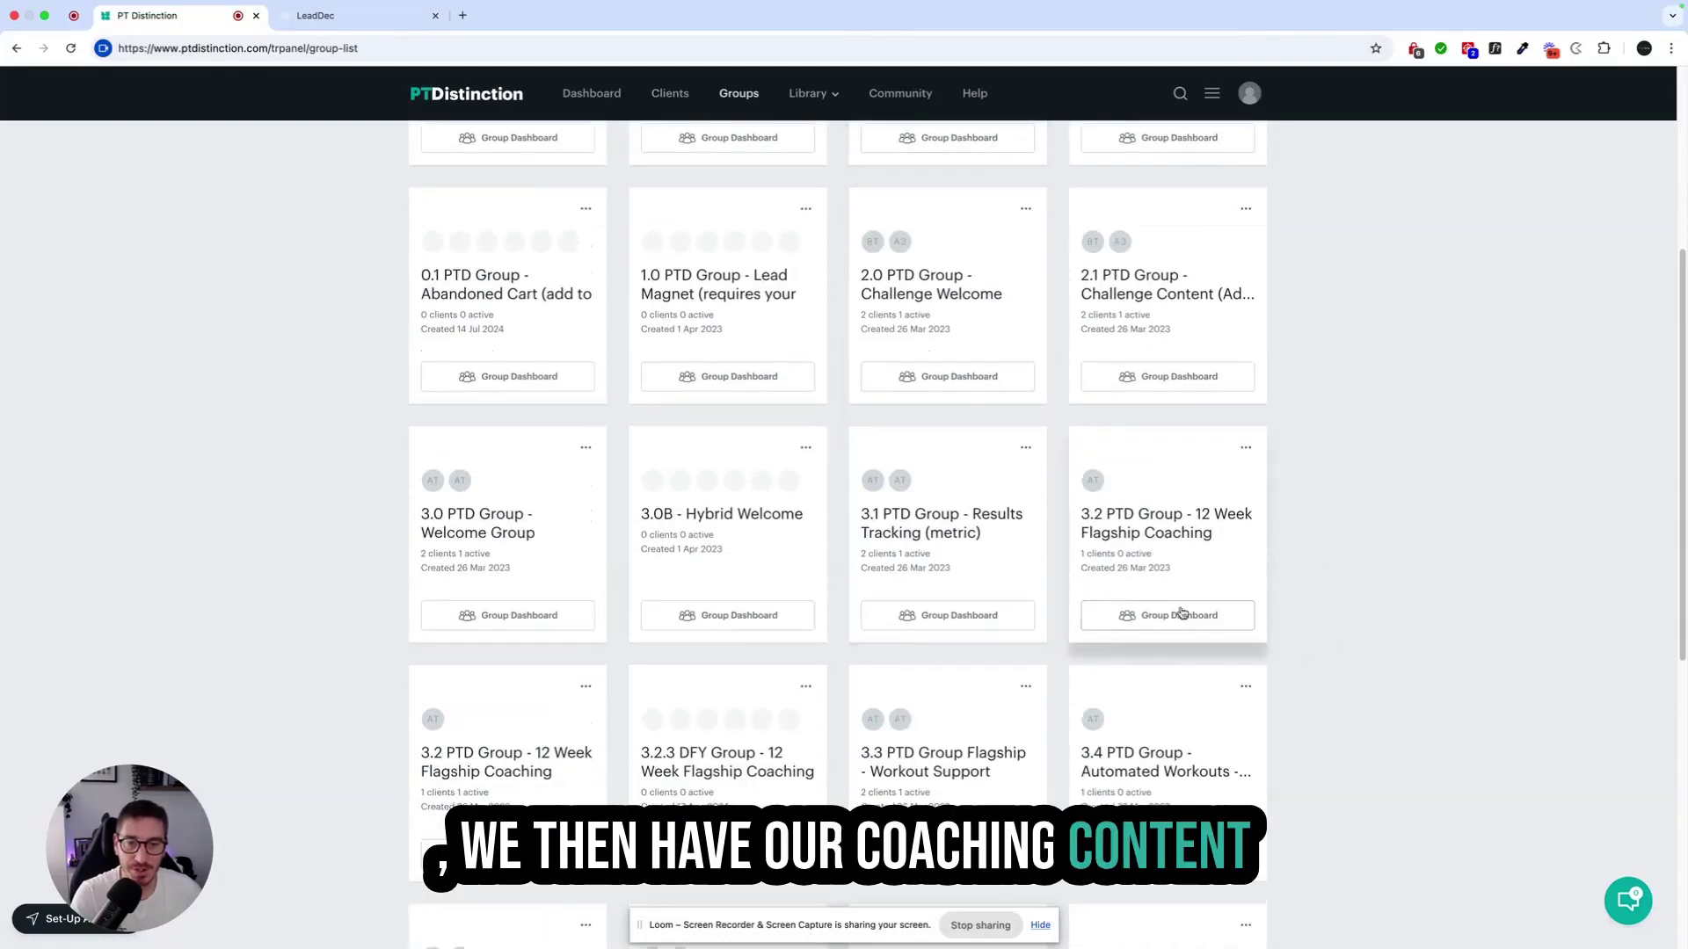
{"action": "scroll", "coordinate": [1182, 613], "scroll_direction": "down", "scroll_amount": 1}
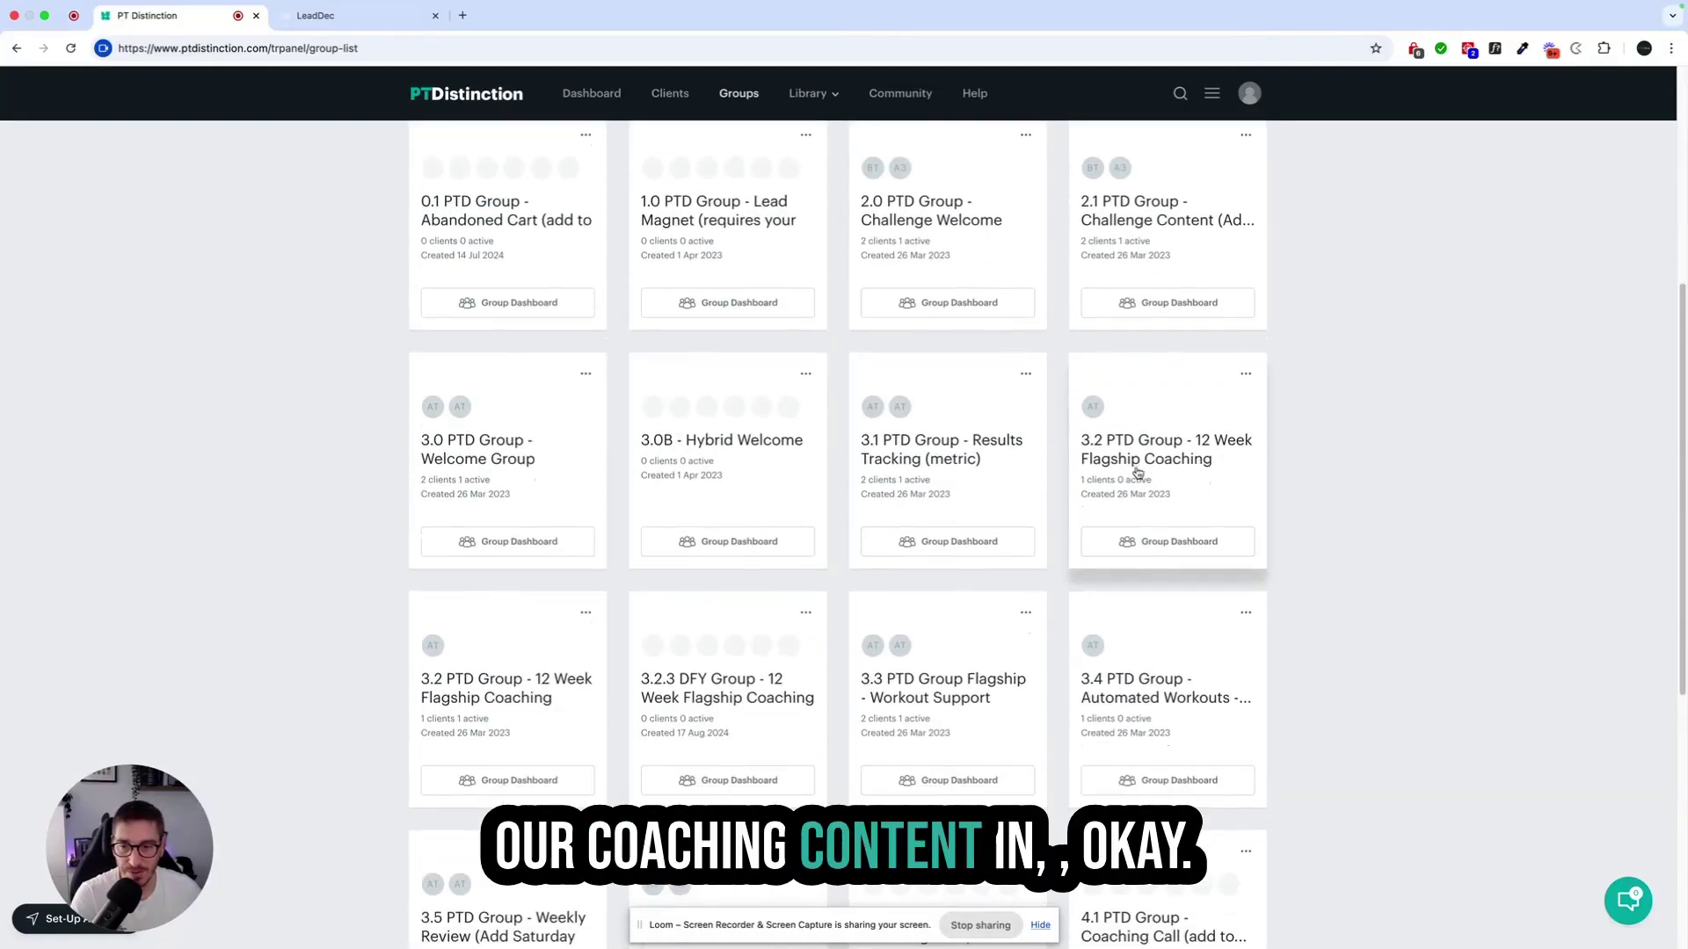
{"action": "left_click", "coordinate": [1182, 443]}
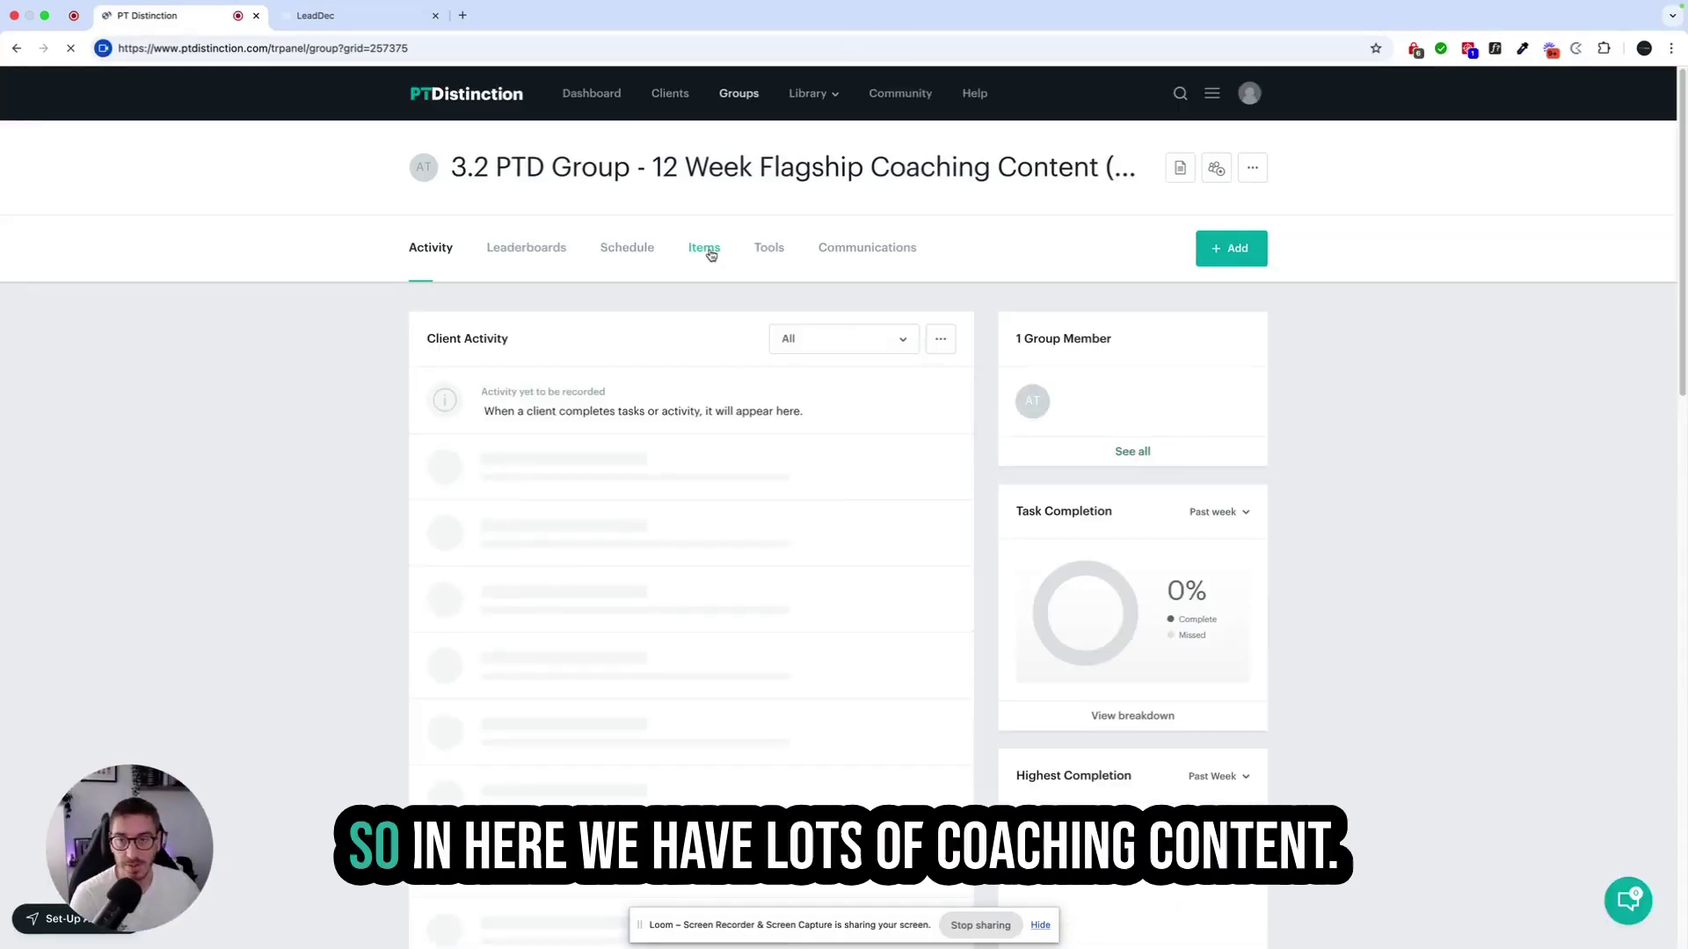
{"action": "left_click", "coordinate": [711, 254]}
{"action": "left_click", "coordinate": [459, 444]}
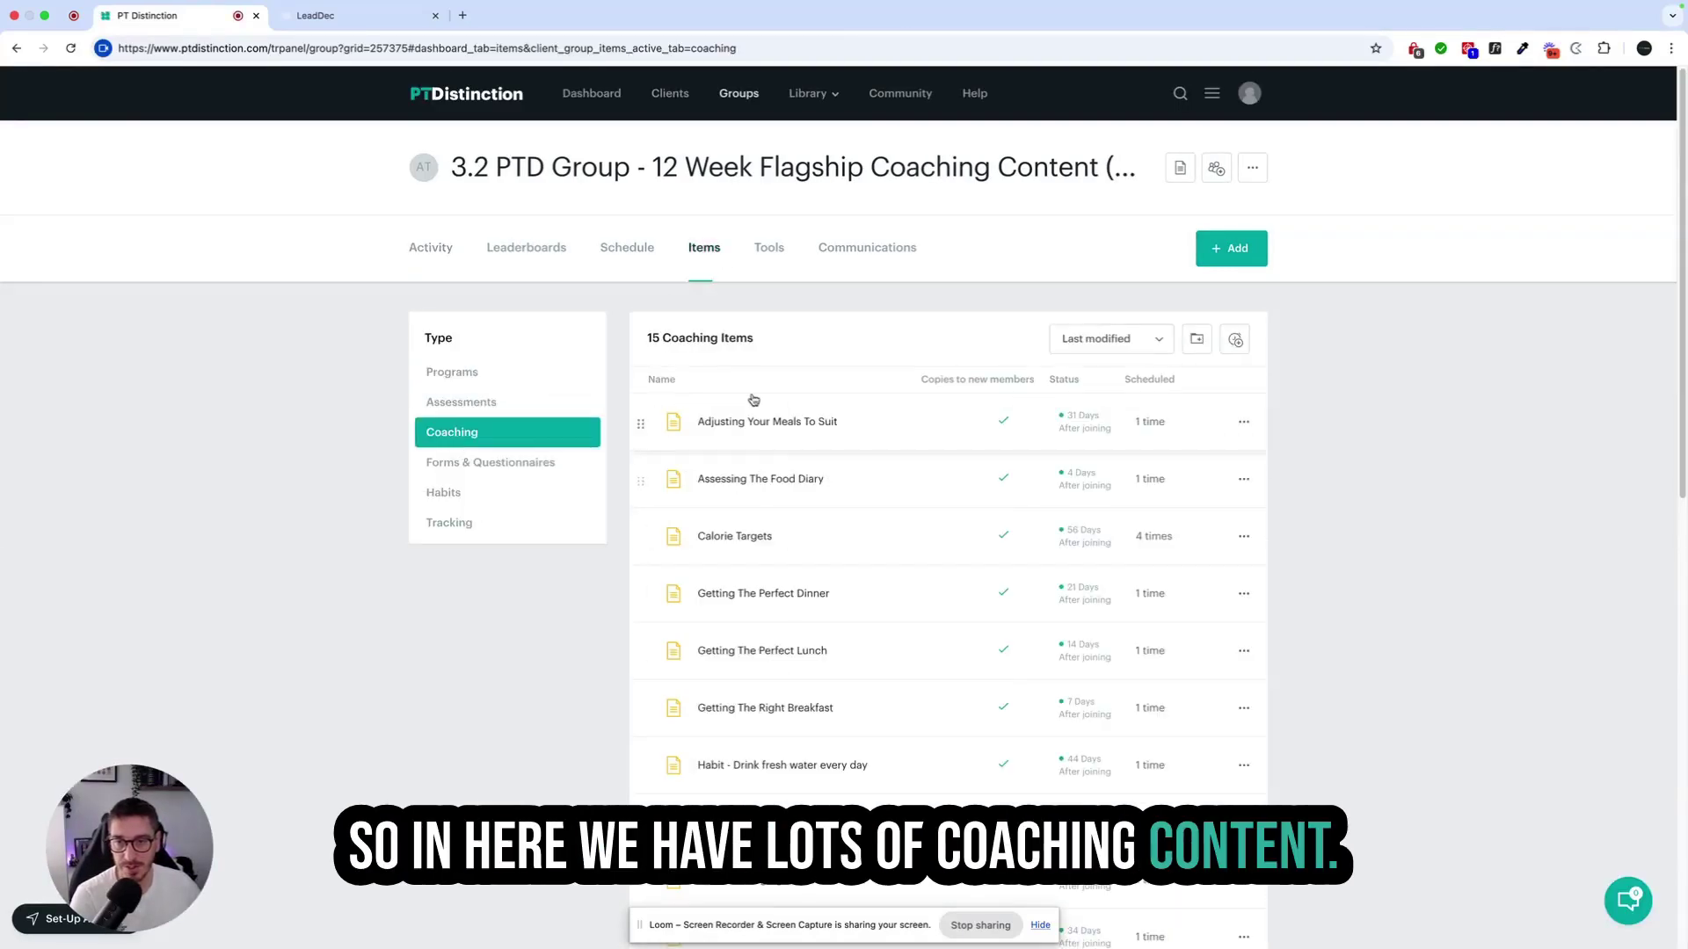
{"action": "scroll", "coordinate": [818, 512], "scroll_direction": "down", "scroll_amount": 5}
{"action": "scroll", "coordinate": [1037, 383], "scroll_direction": "up", "scroll_amount": 5}
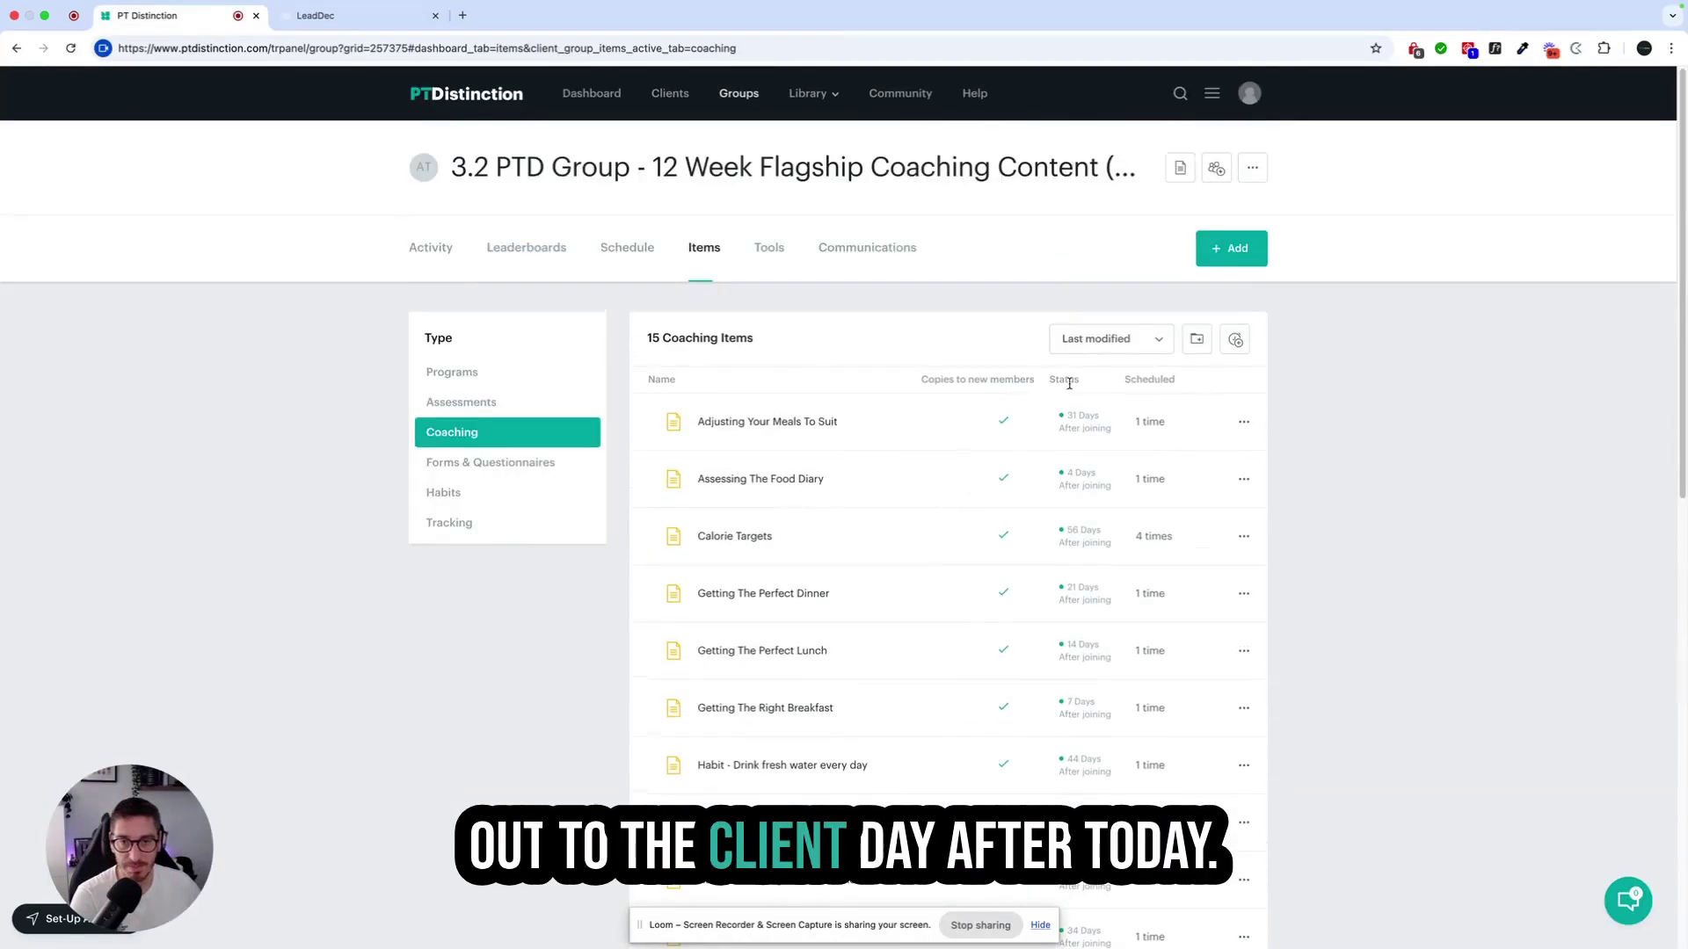
- Compare the coaching group's days-after-joining schedule with its scheduled communications, ending on the schedule
{"action": "left_click", "coordinate": [625, 249]}
{"action": "left_click", "coordinate": [562, 339]}
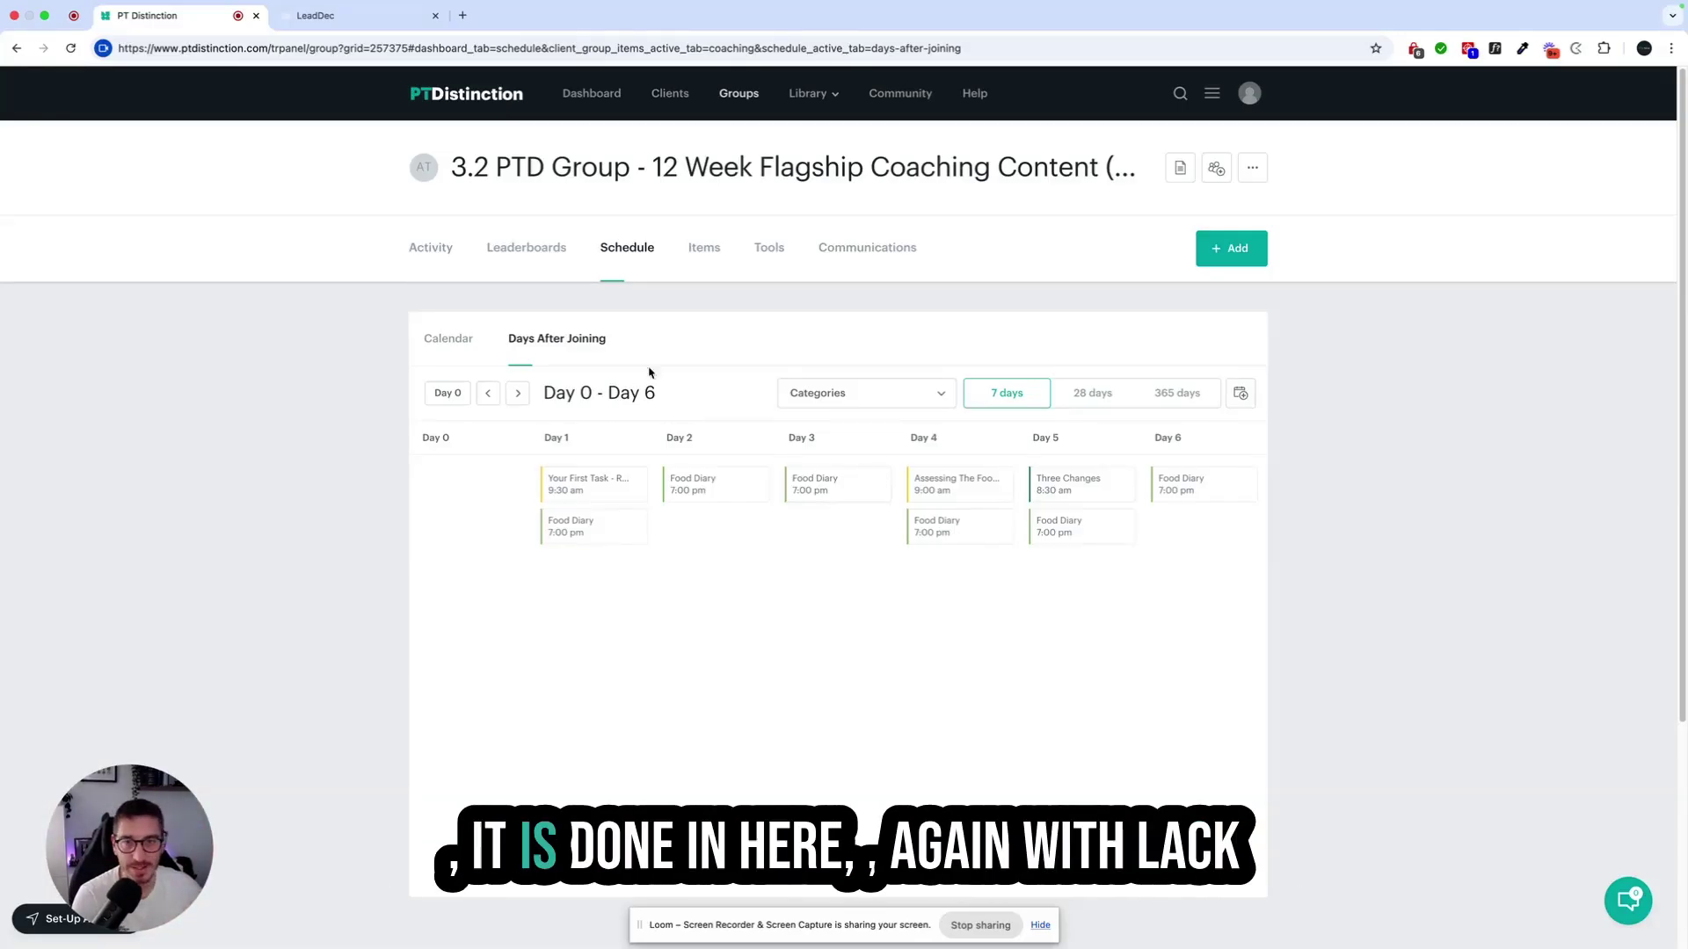
{"action": "left_click", "coordinate": [858, 248]}
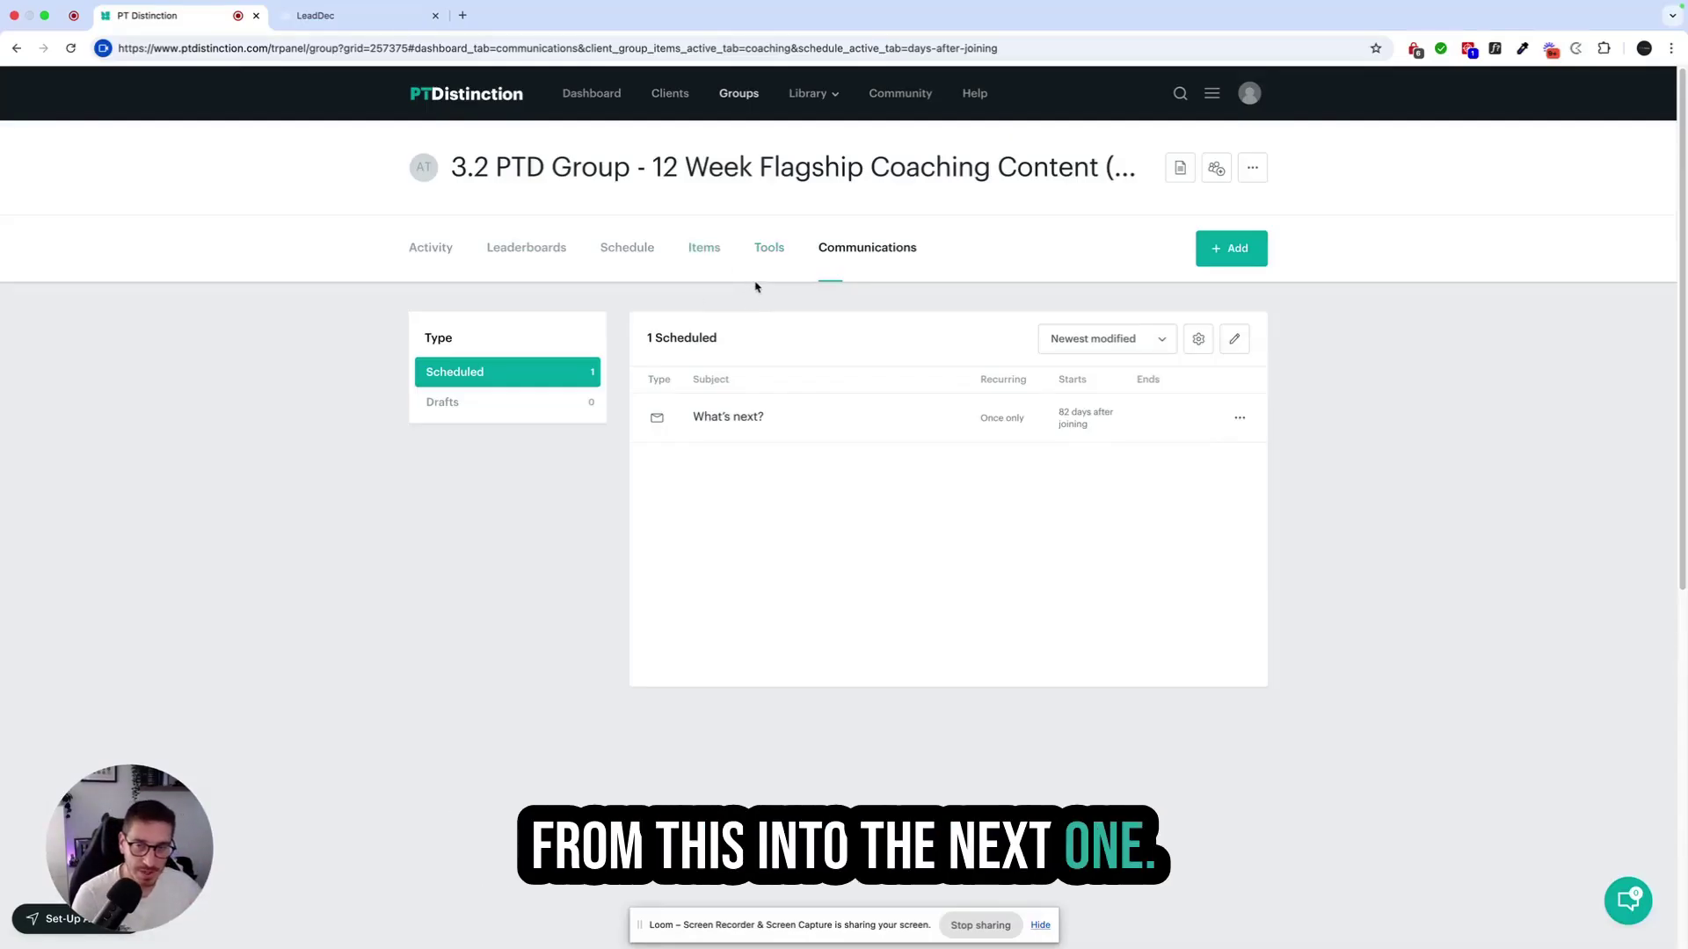
{"action": "left_click", "coordinate": [638, 252]}
{"action": "left_click", "coordinate": [862, 249]}
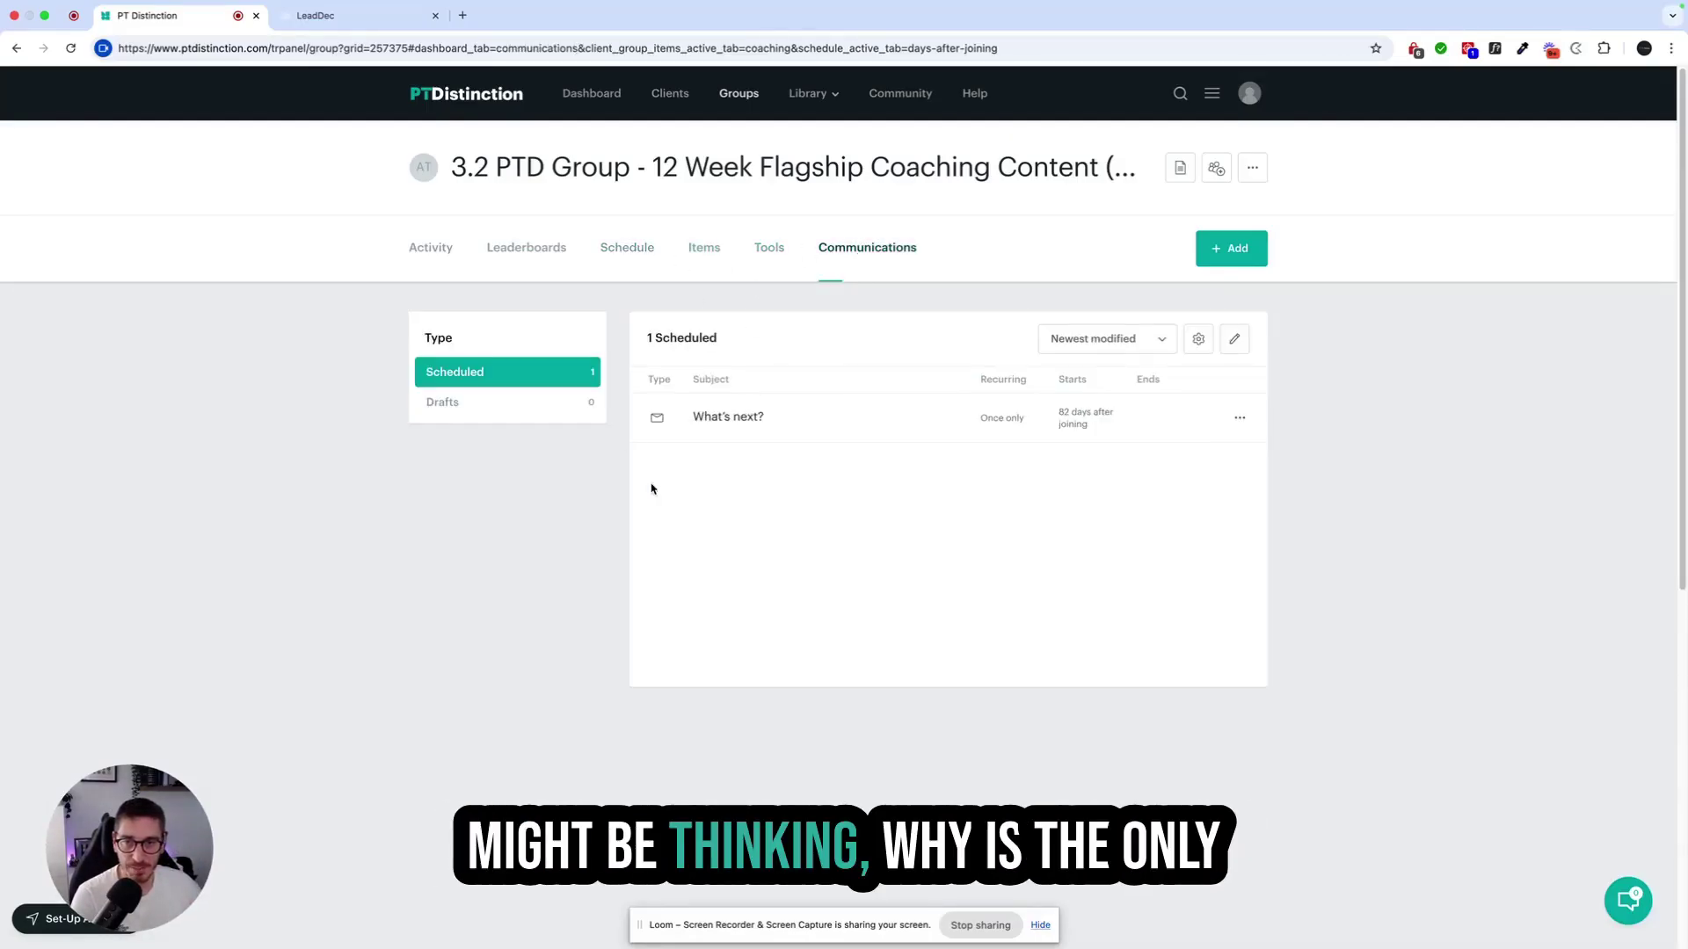
{"action": "left_click", "coordinate": [624, 255]}
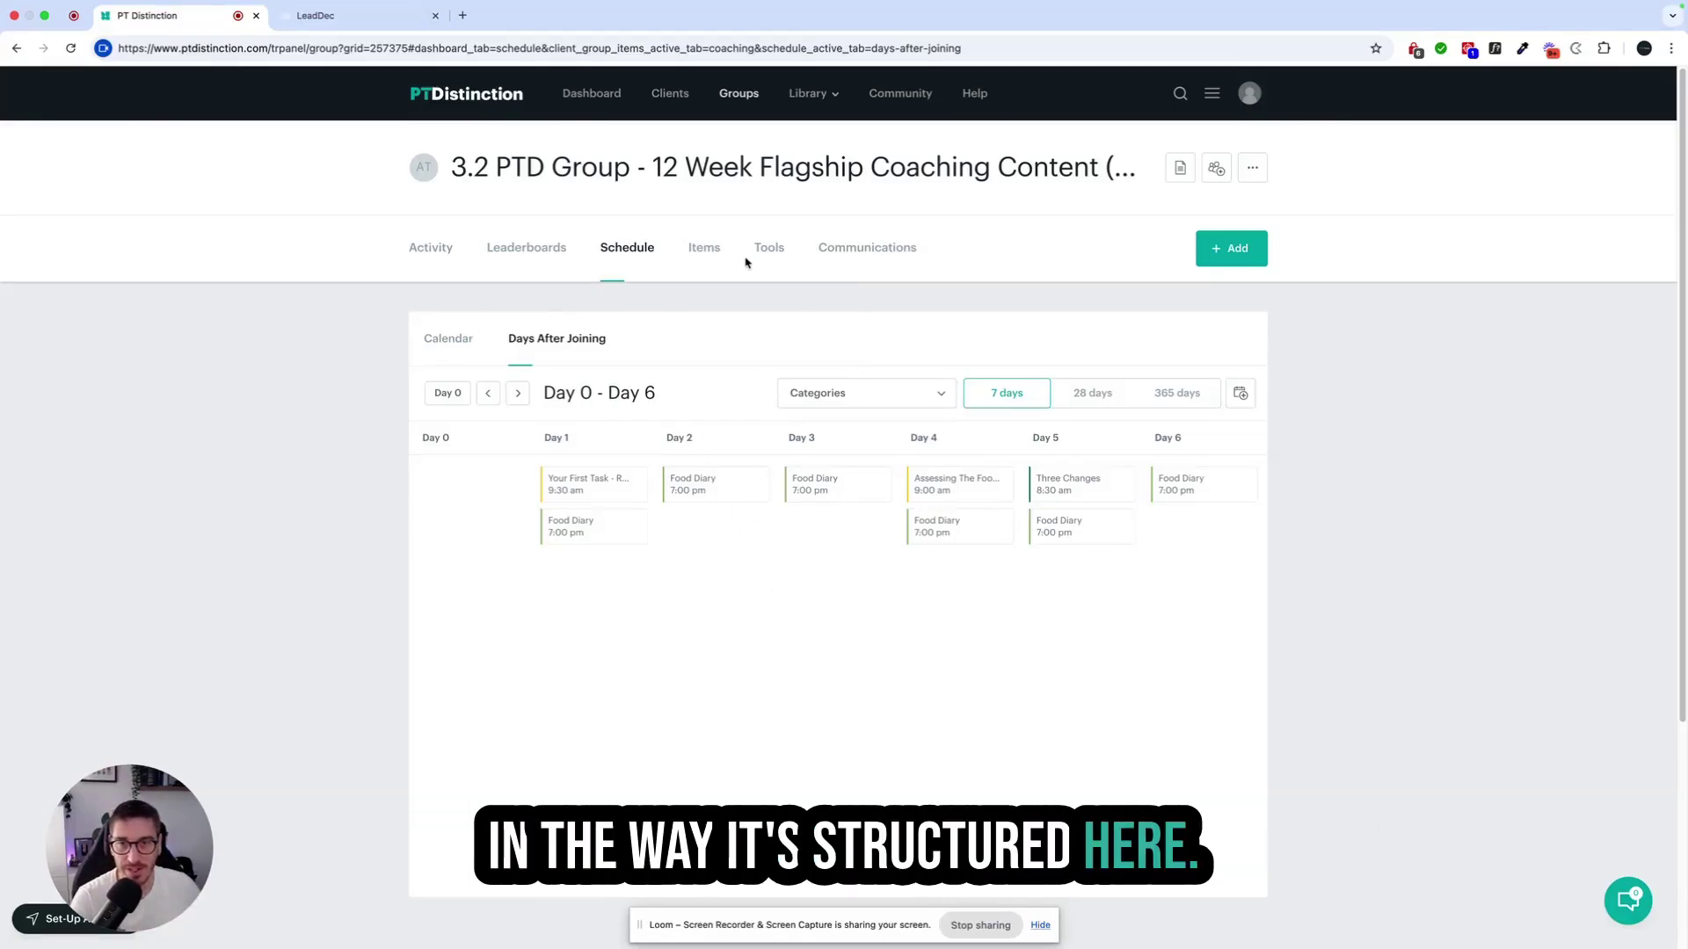
- Return to the list of all groups and look through the 3.x and 4.x PTD groups
{"action": "left_click", "coordinate": [744, 97]}
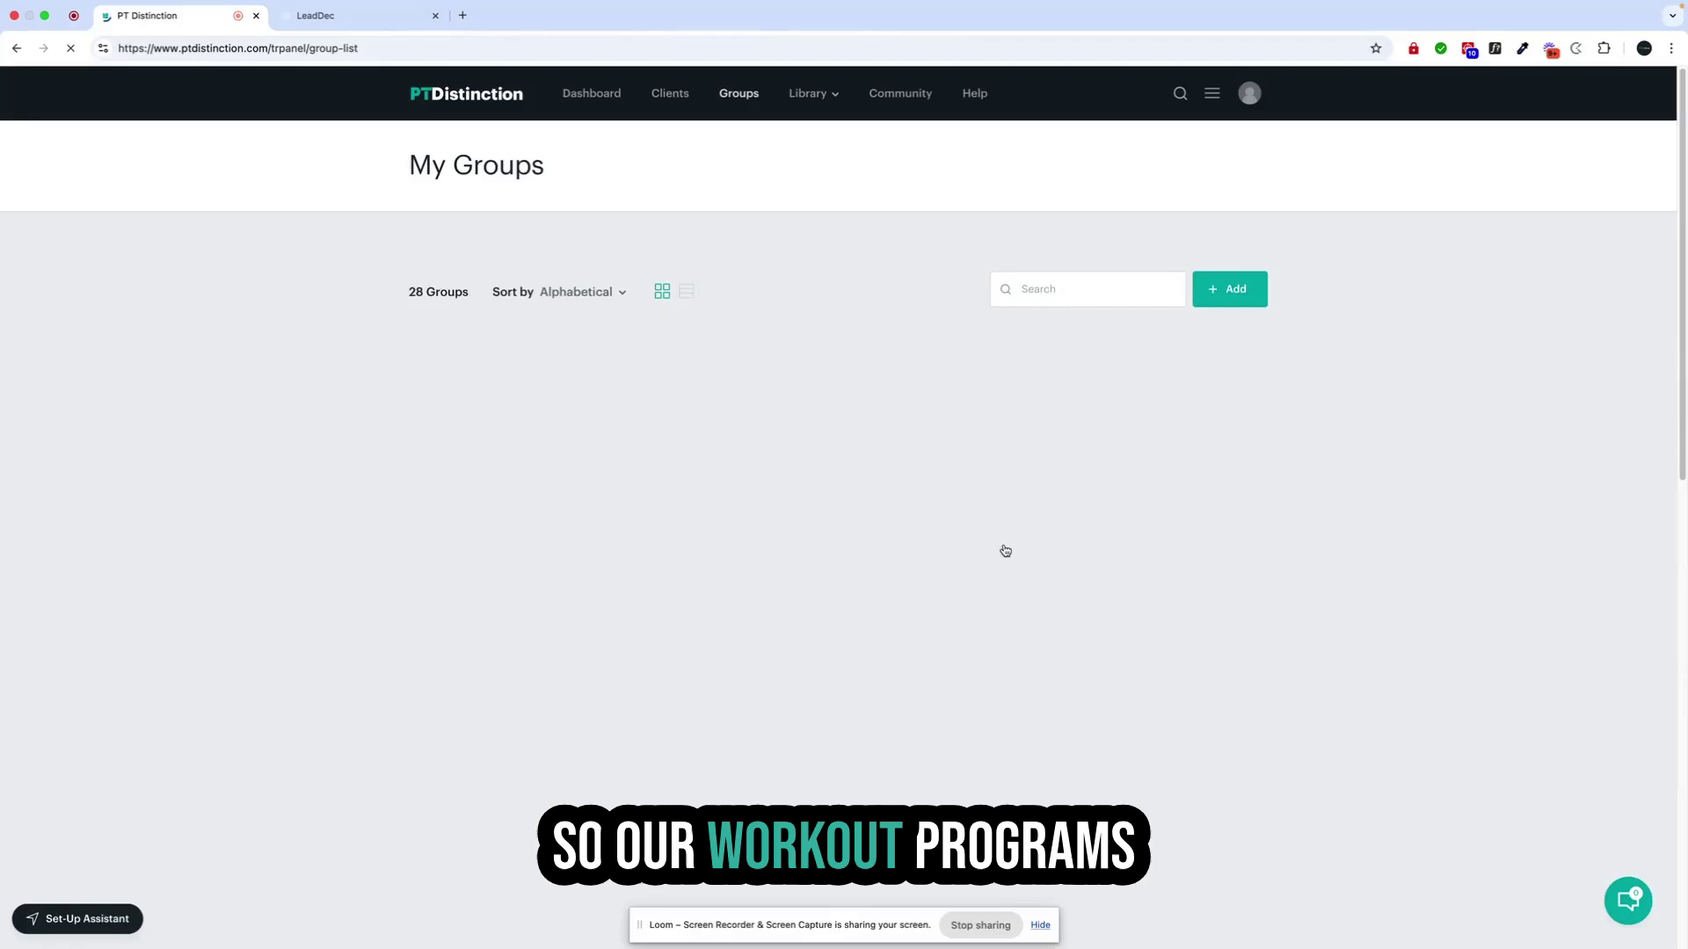
{"action": "scroll", "coordinate": [1005, 551], "scroll_direction": "down", "scroll_amount": 5}
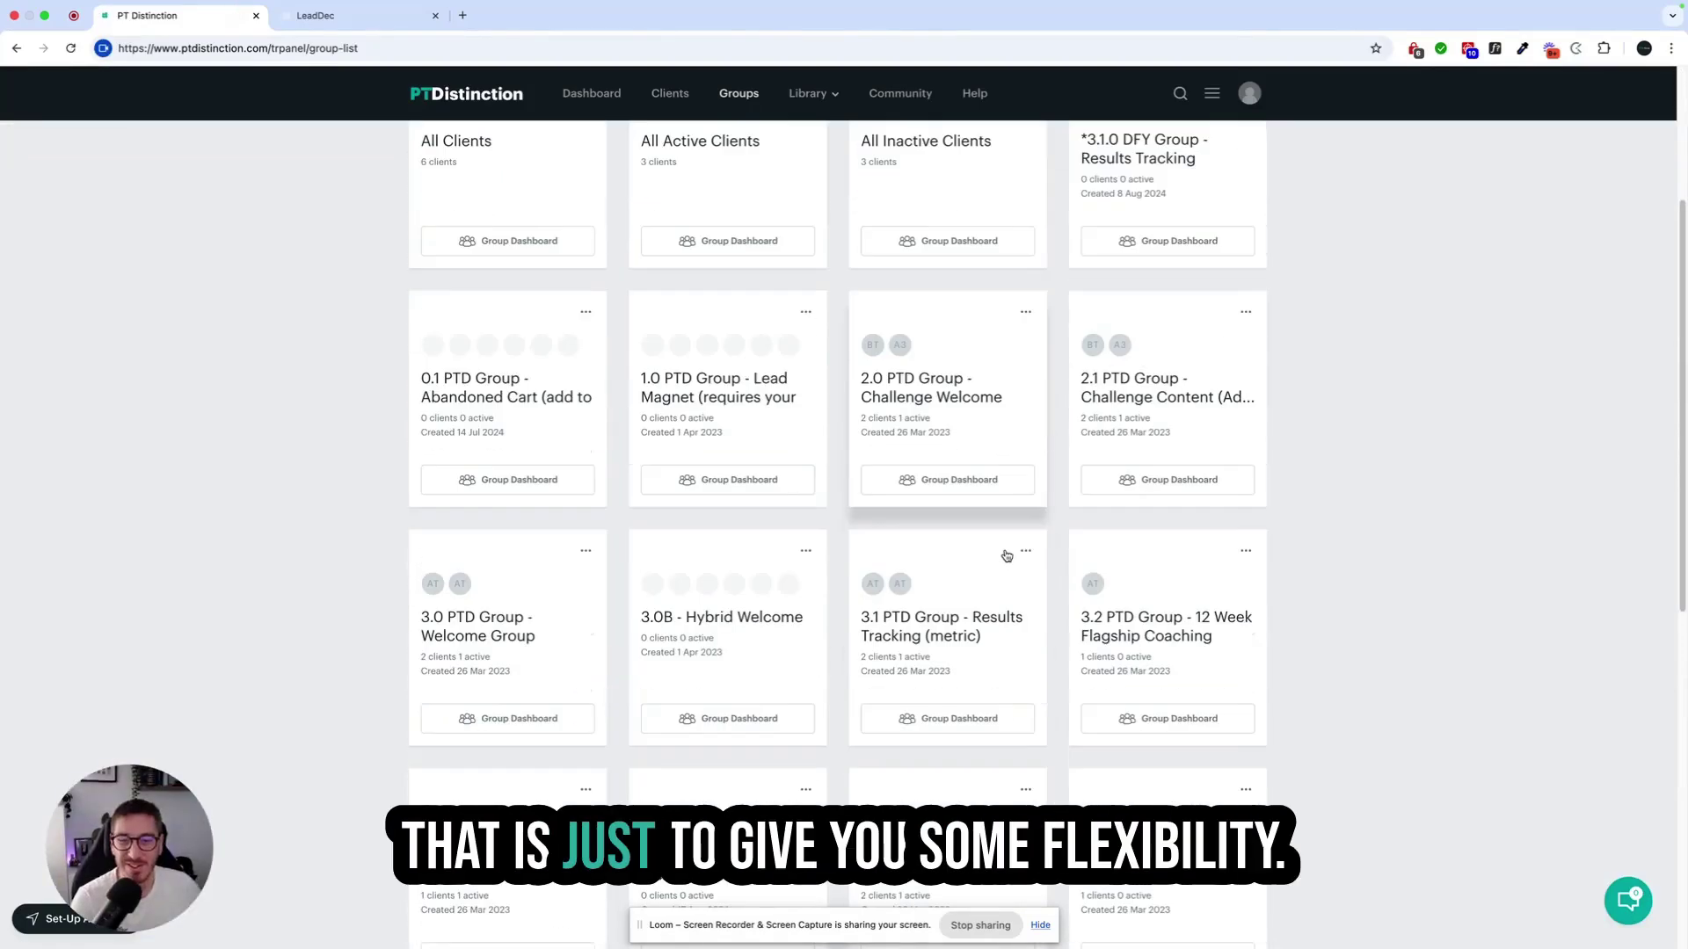
{"action": "scroll", "coordinate": [1007, 556], "scroll_direction": "down", "scroll_amount": 5}
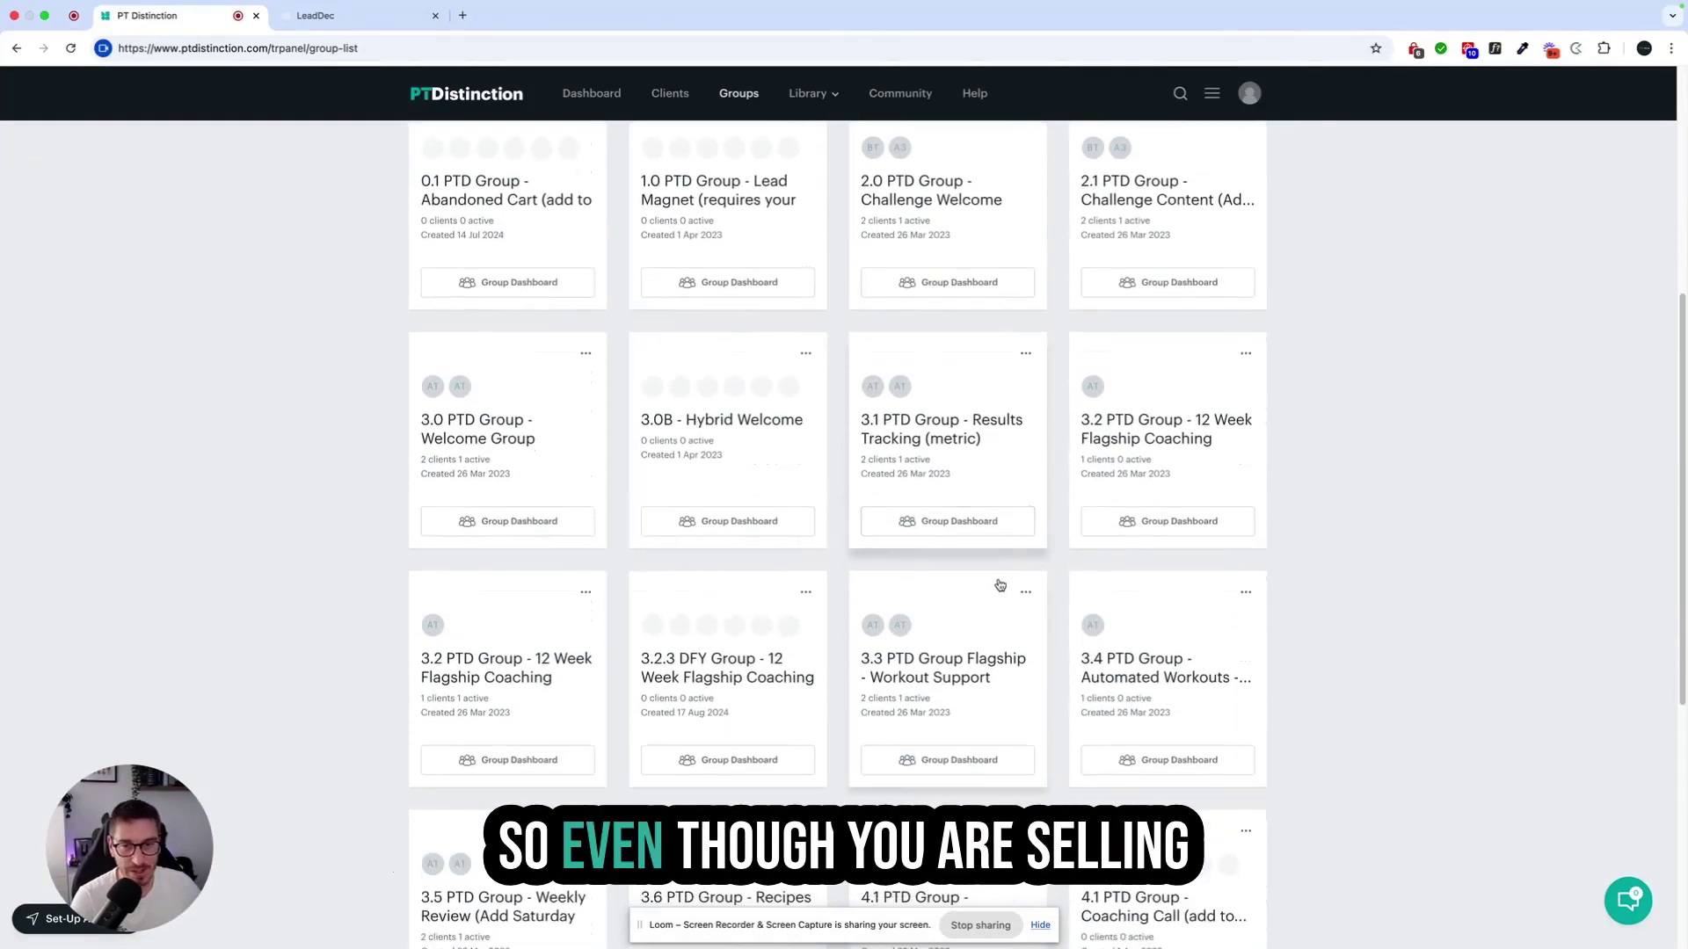
{"action": "scroll", "coordinate": [1000, 585], "scroll_direction": "down", "scroll_amount": 1}
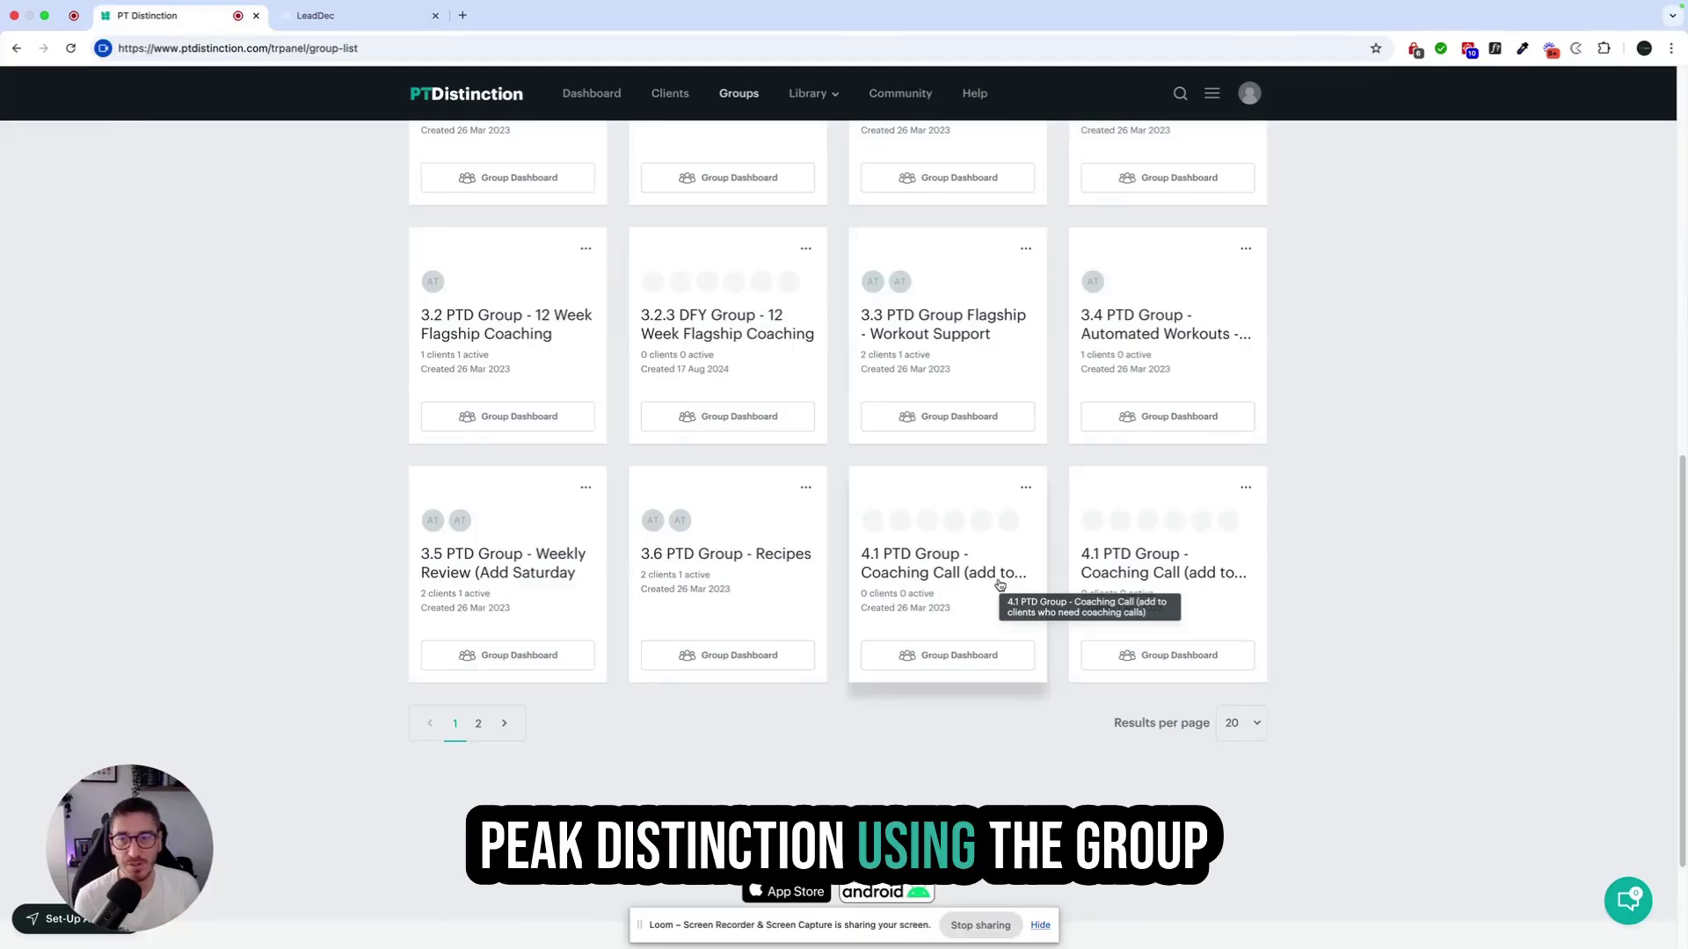
{"action": "scroll", "coordinate": [1130, 734], "scroll_direction": "up", "scroll_amount": 1}
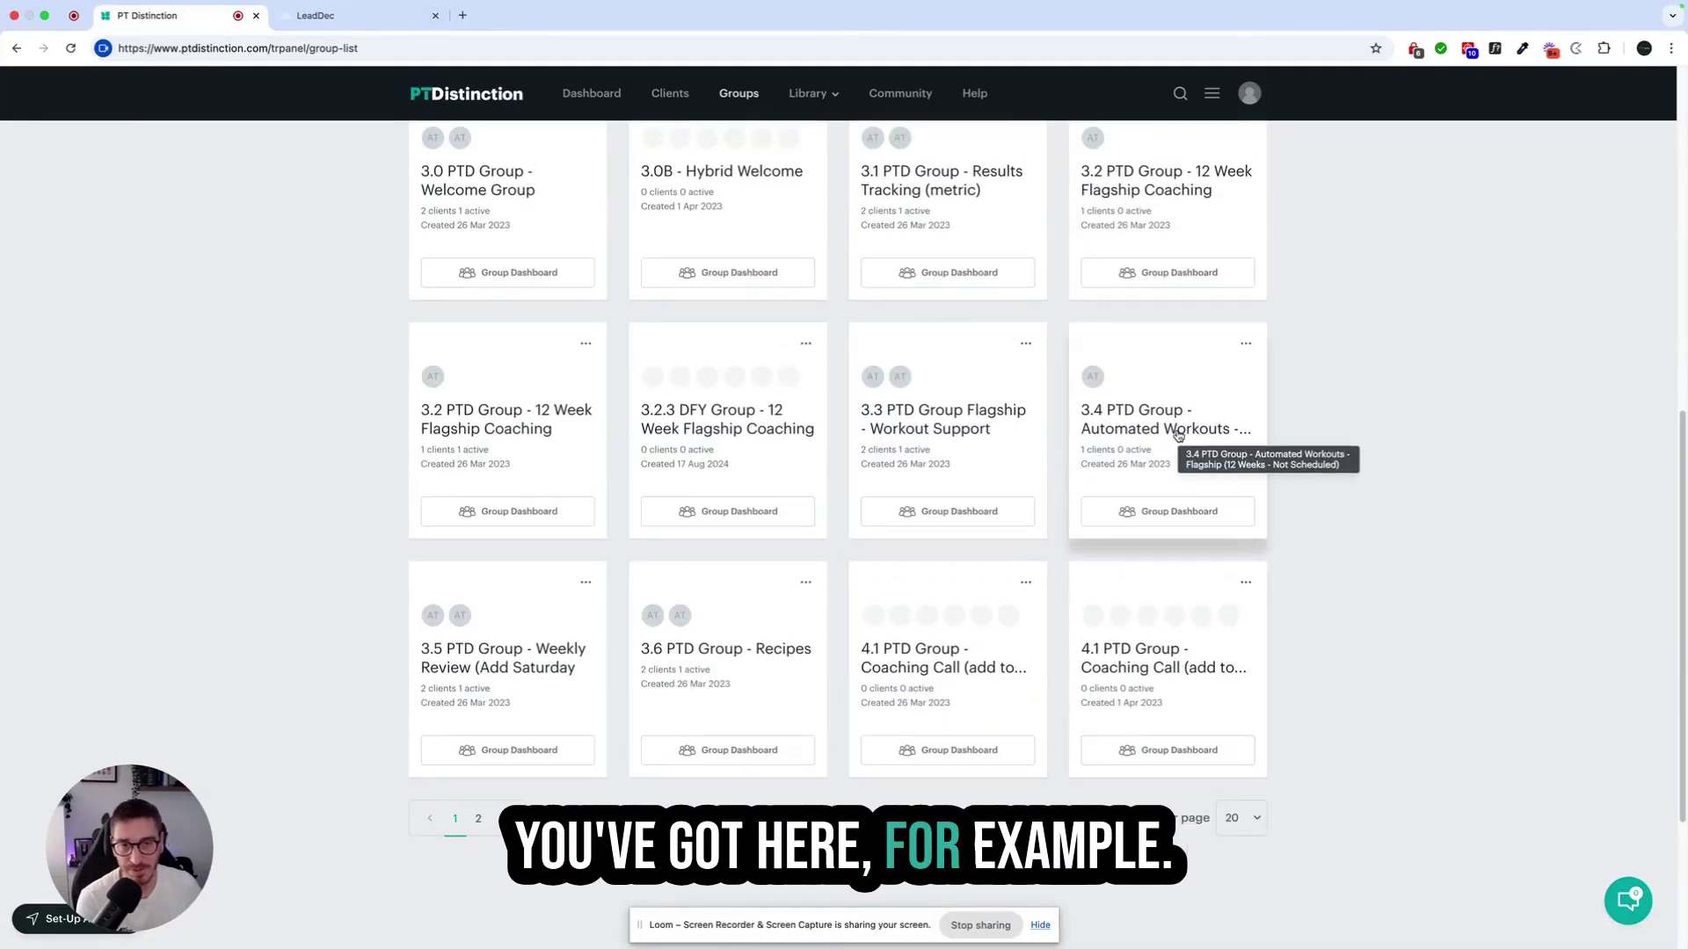
{"action": "scroll", "coordinate": [1168, 445], "scroll_direction": "up", "scroll_amount": 1}
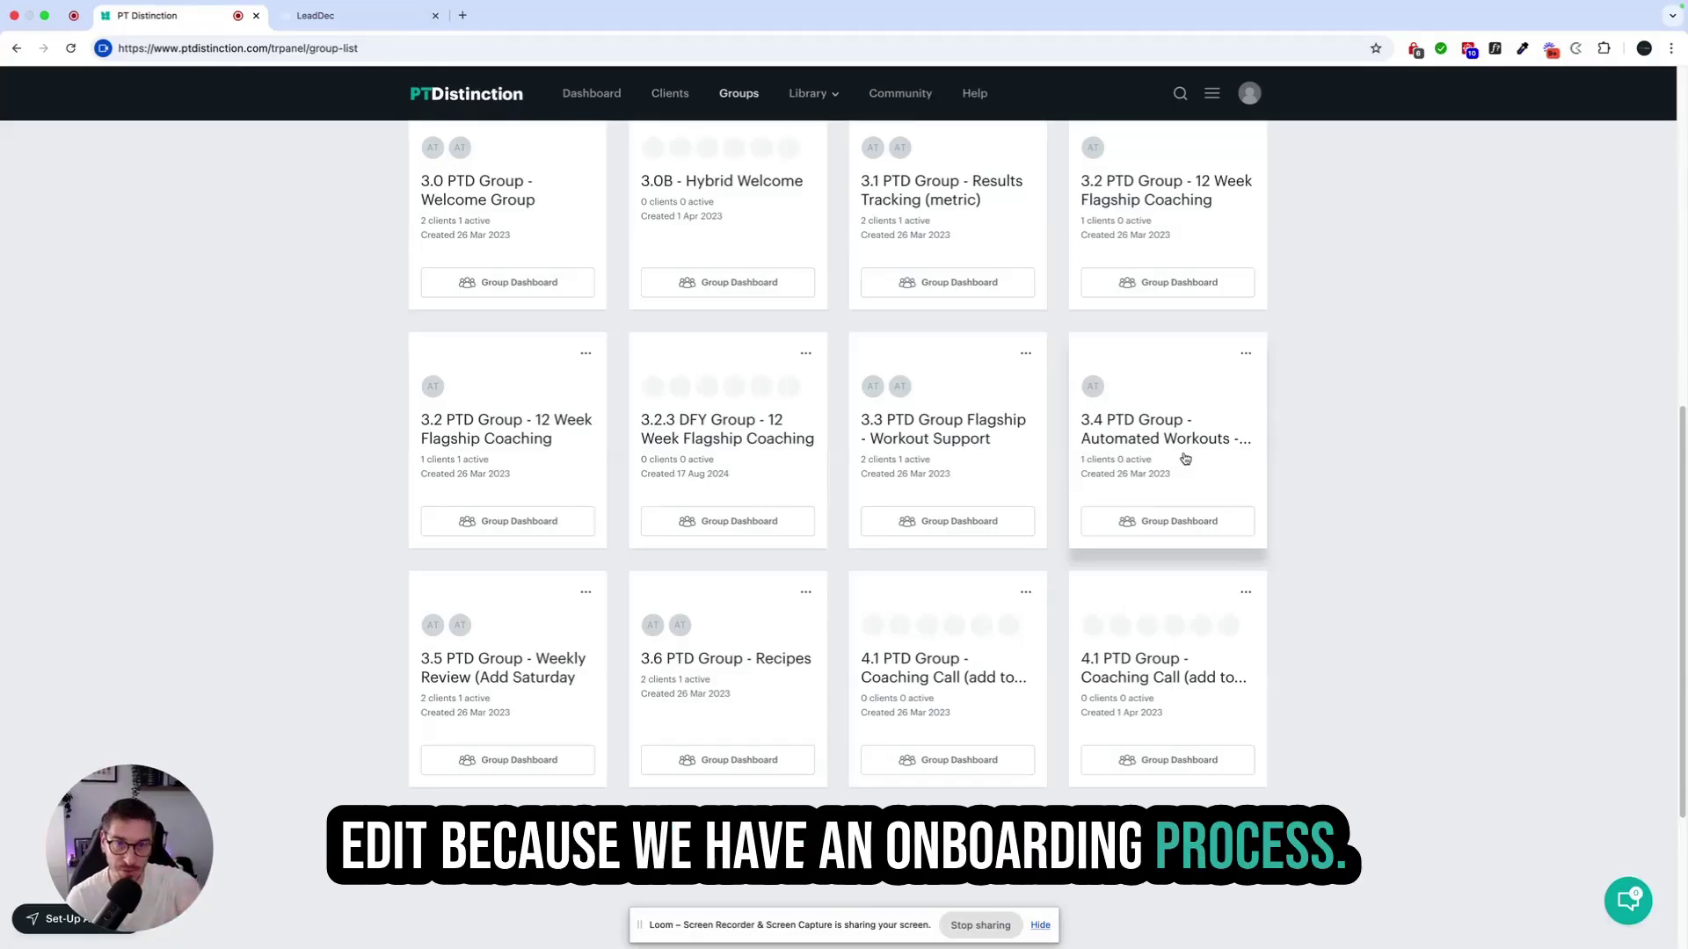
{"action": "scroll", "coordinate": [678, 313], "scroll_direction": "up", "scroll_amount": 2}
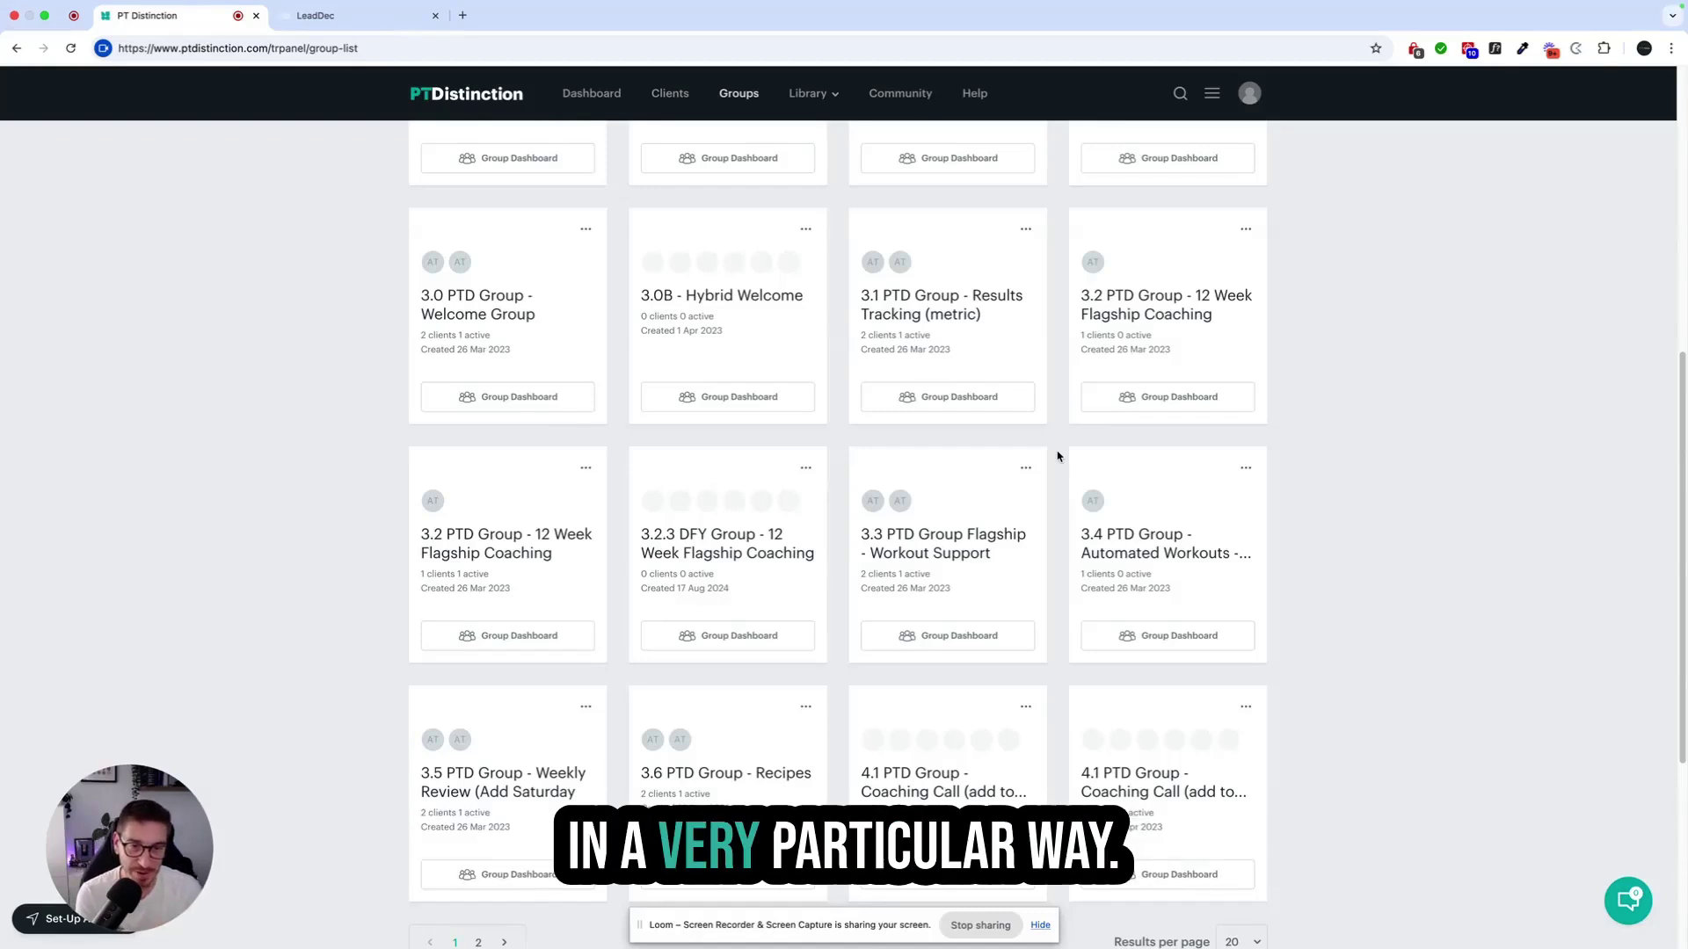
{"action": "scroll", "coordinate": [1086, 477], "scroll_direction": "down", "scroll_amount": 2}
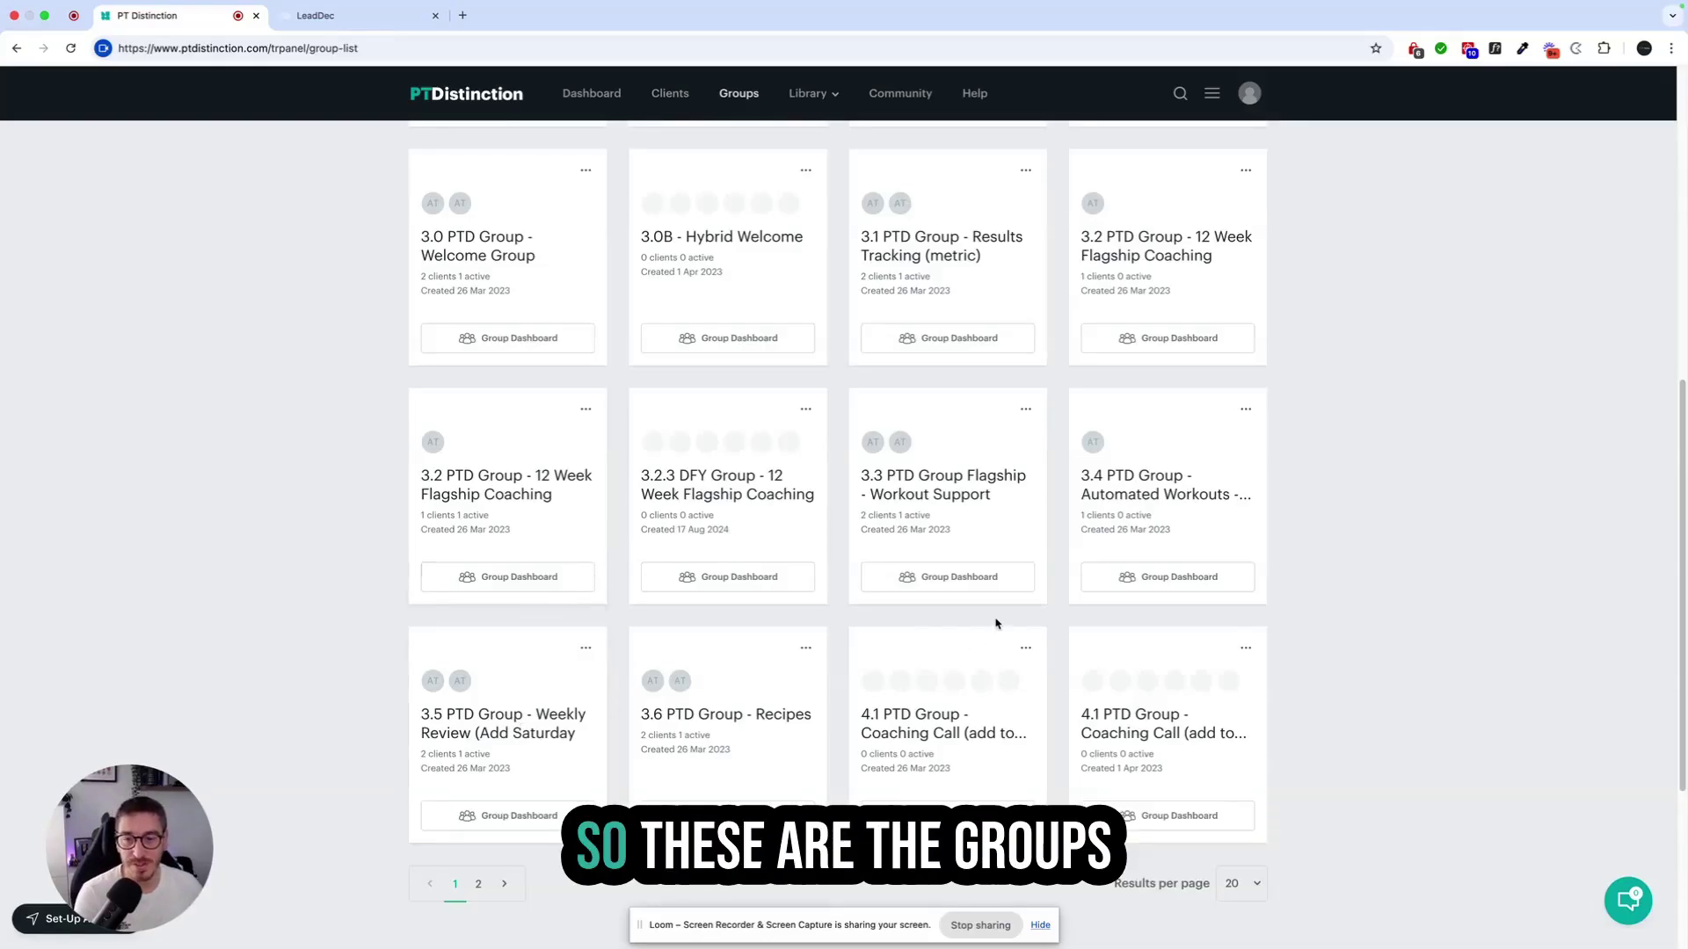
{"action": "scroll", "coordinate": [1109, 722], "scroll_direction": "down", "scroll_amount": 1}
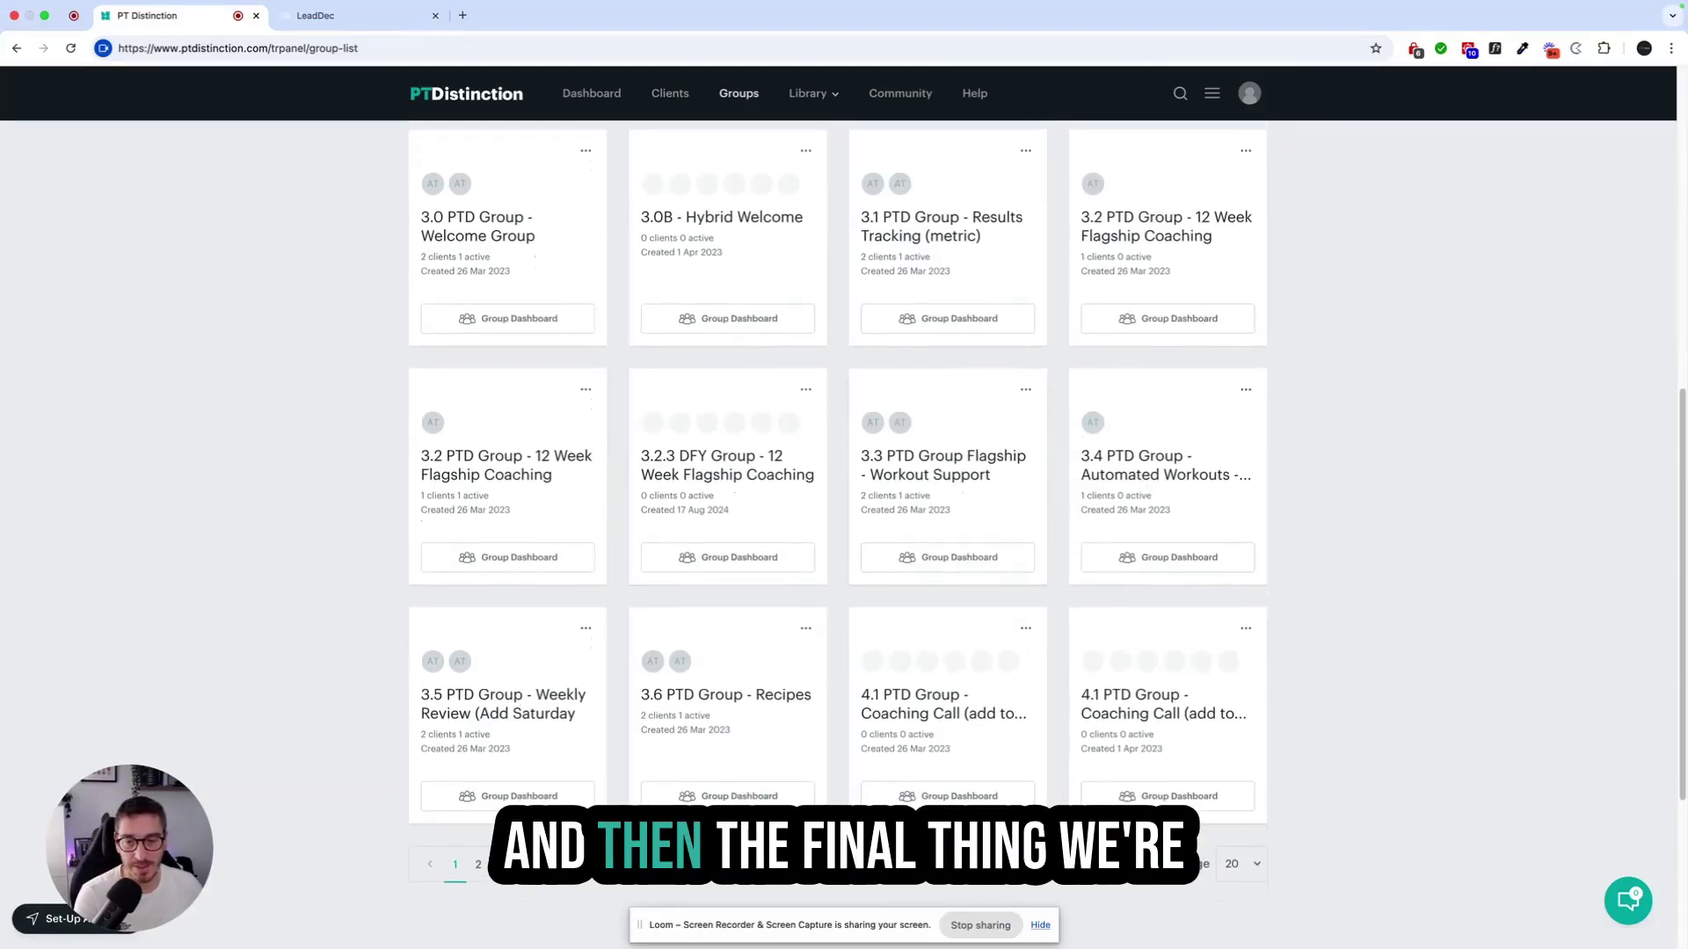
- Look through the second page of groups, including the 5.x membership and 6.1 automated workout groups
{"action": "left_click", "coordinate": [478, 865]}
{"action": "scroll", "coordinate": [661, 745], "scroll_direction": "up", "scroll_amount": 3}
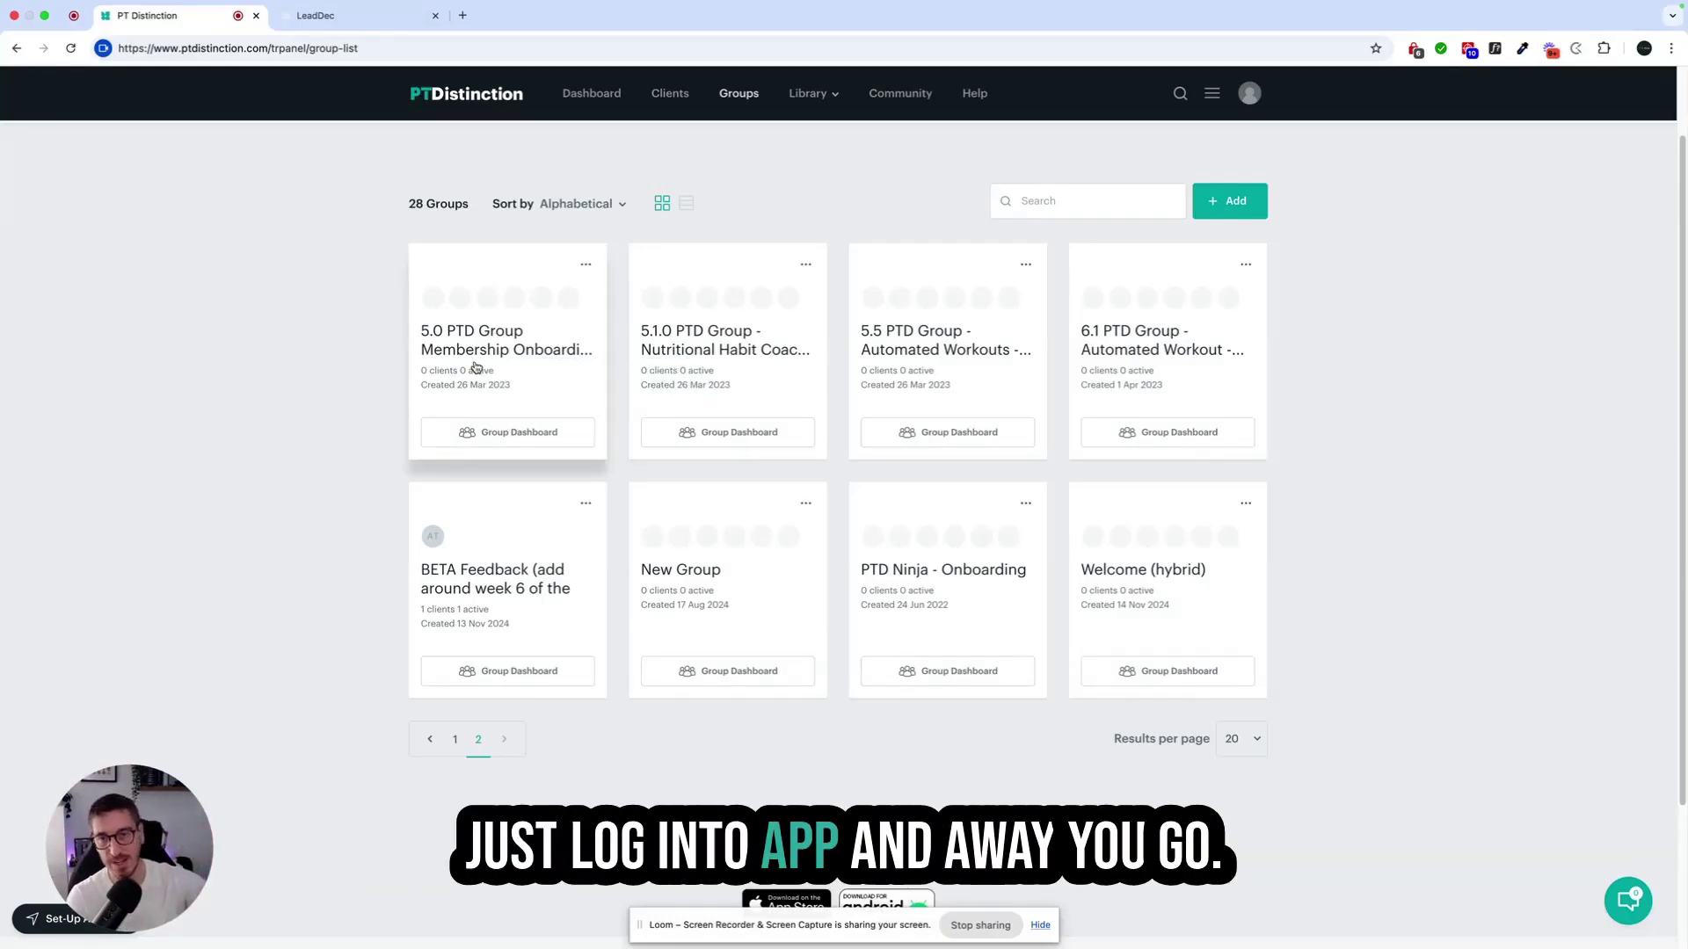
{"action": "scroll", "coordinate": [674, 539], "scroll_direction": "up", "scroll_amount": 2}
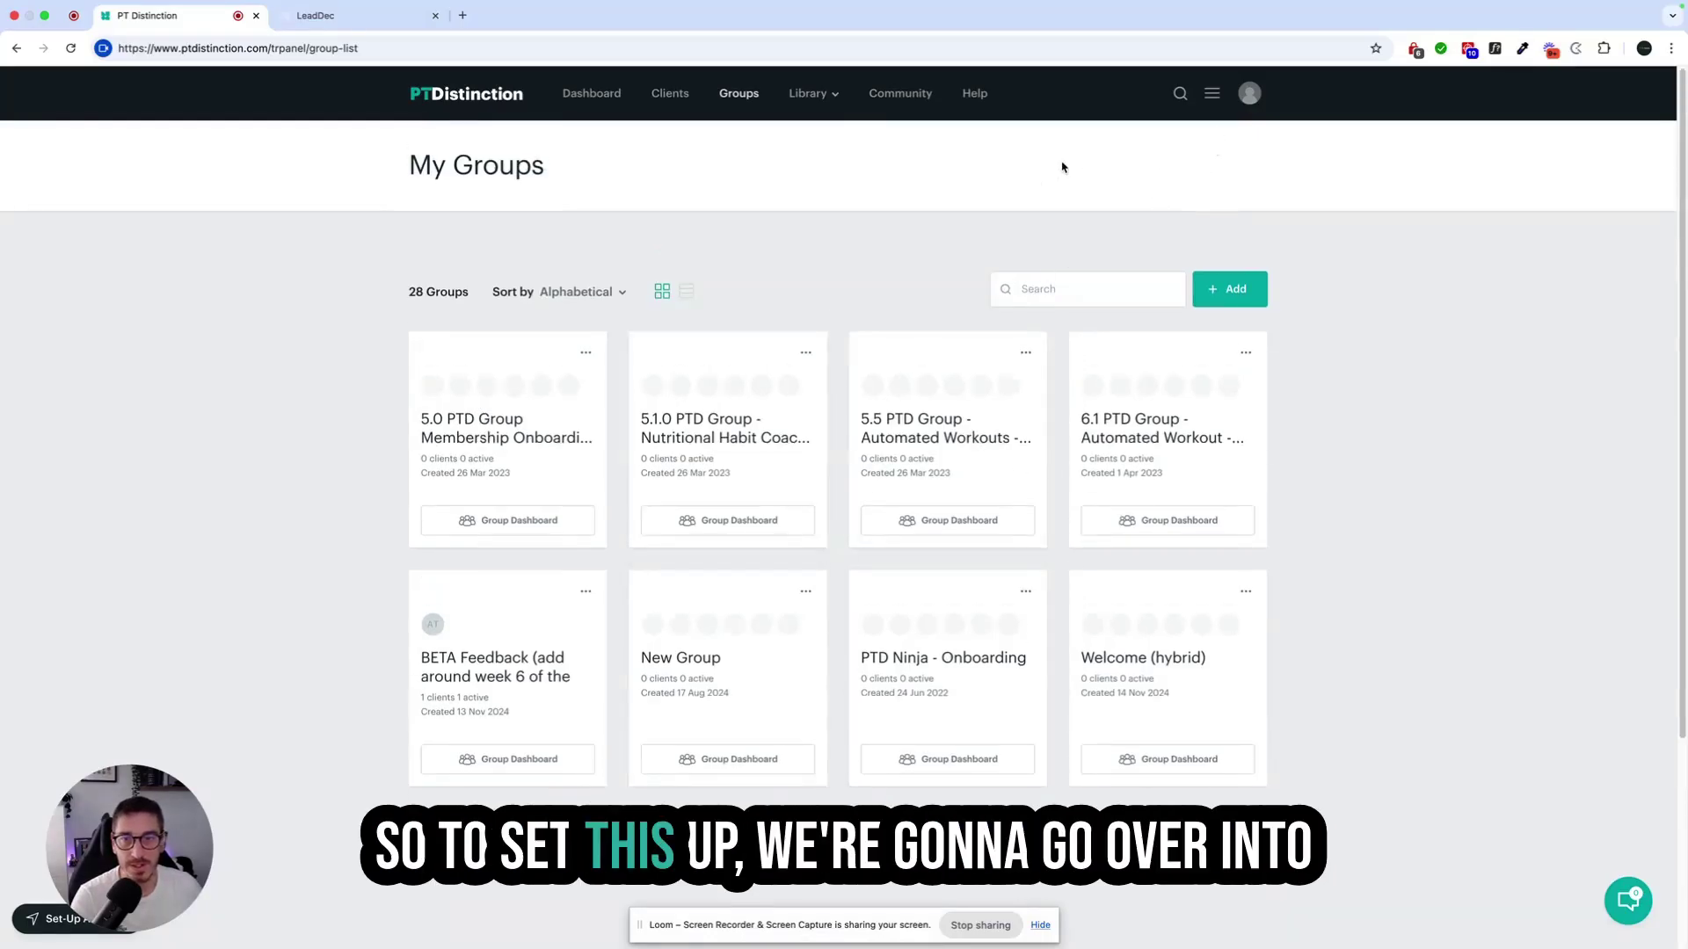
- Open the Packages area and examine its Stripe set-up and the record of package sales
{"action": "left_click", "coordinate": [1213, 95]}
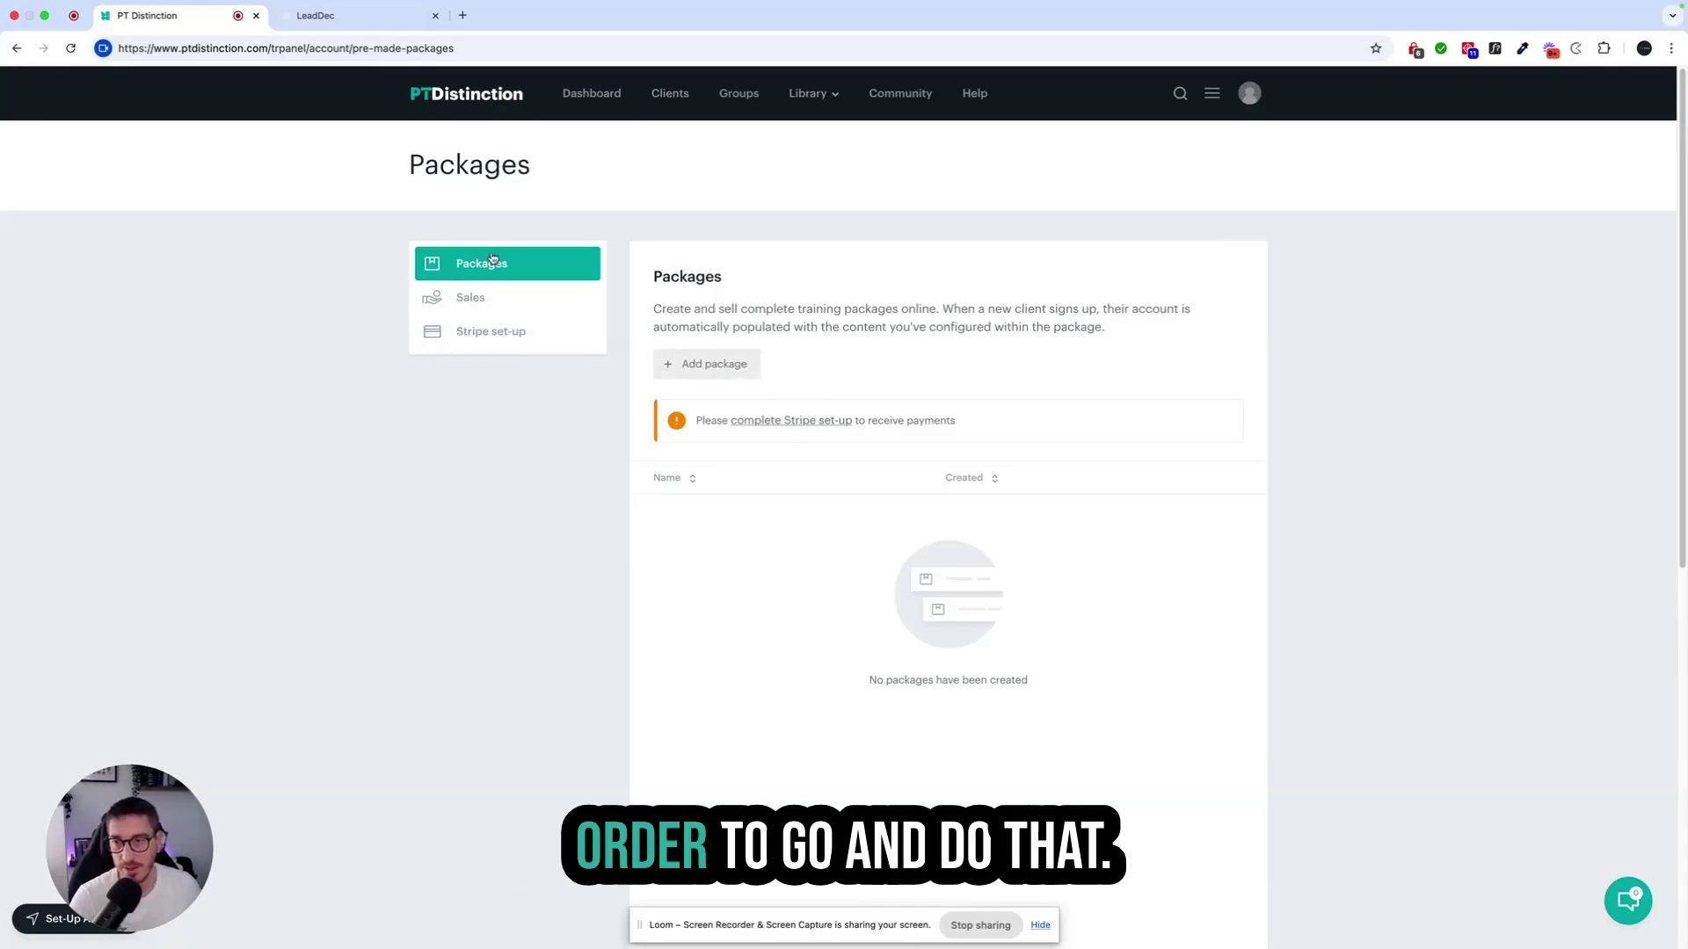
{"action": "left_click", "coordinate": [483, 331]}
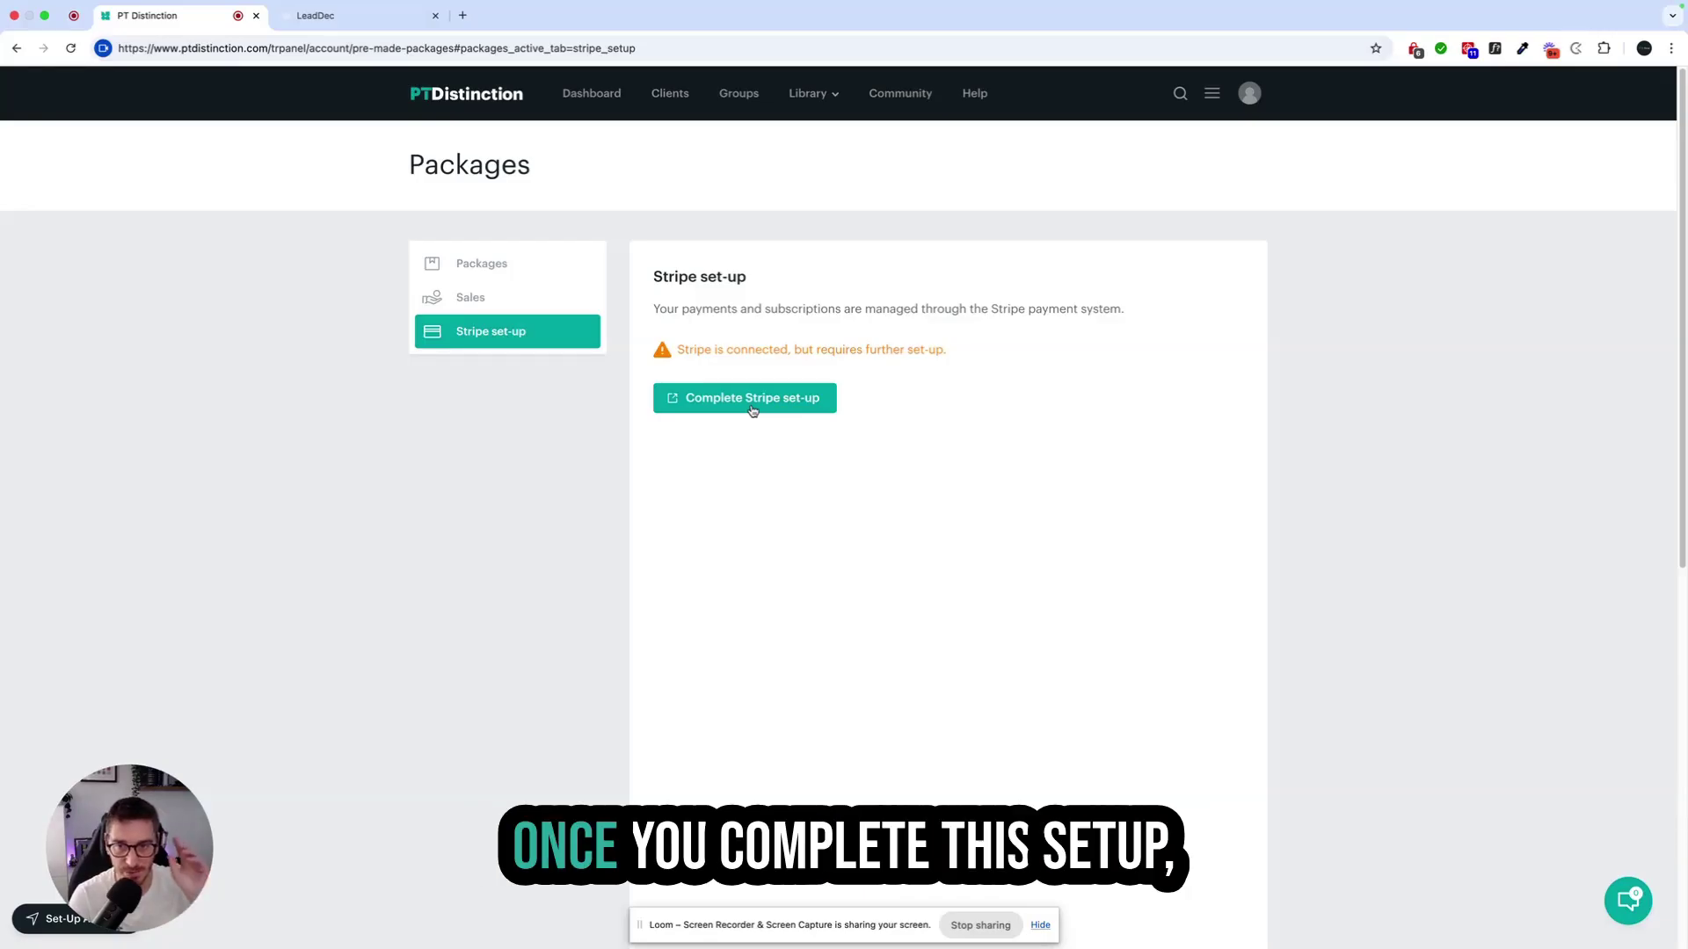
{"action": "left_click", "coordinate": [463, 297]}
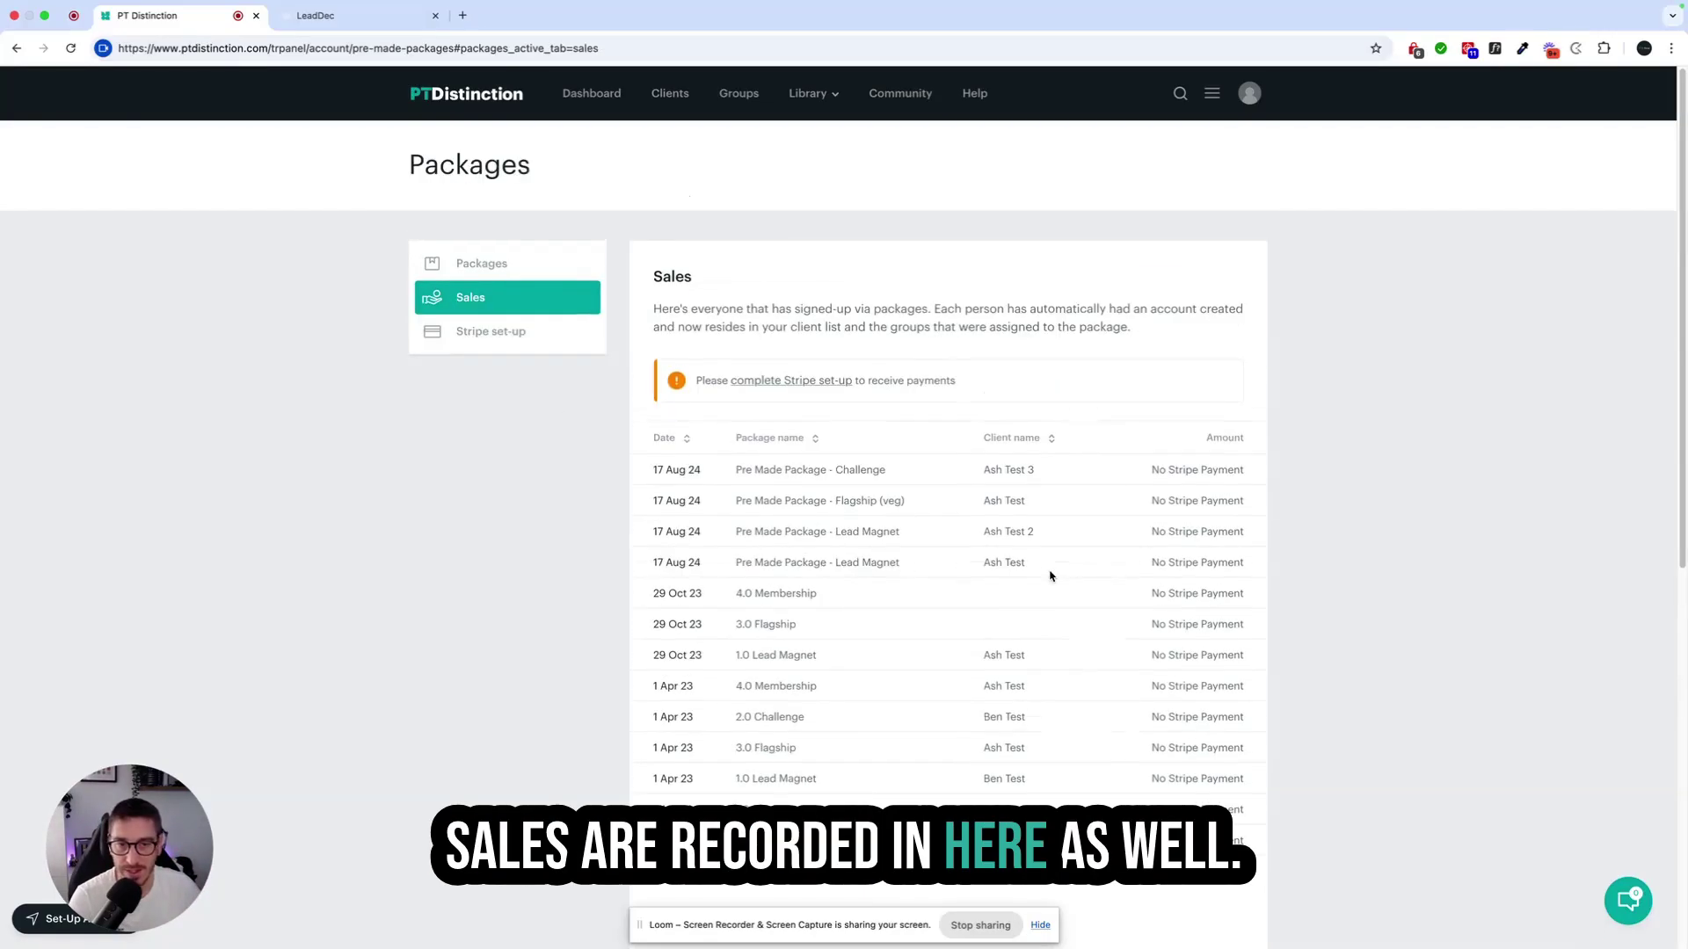
{"action": "scroll", "coordinate": [1052, 572], "scroll_direction": "down", "scroll_amount": 5}
{"action": "scroll", "coordinate": [1051, 573], "scroll_direction": "up", "scroll_amount": 5}
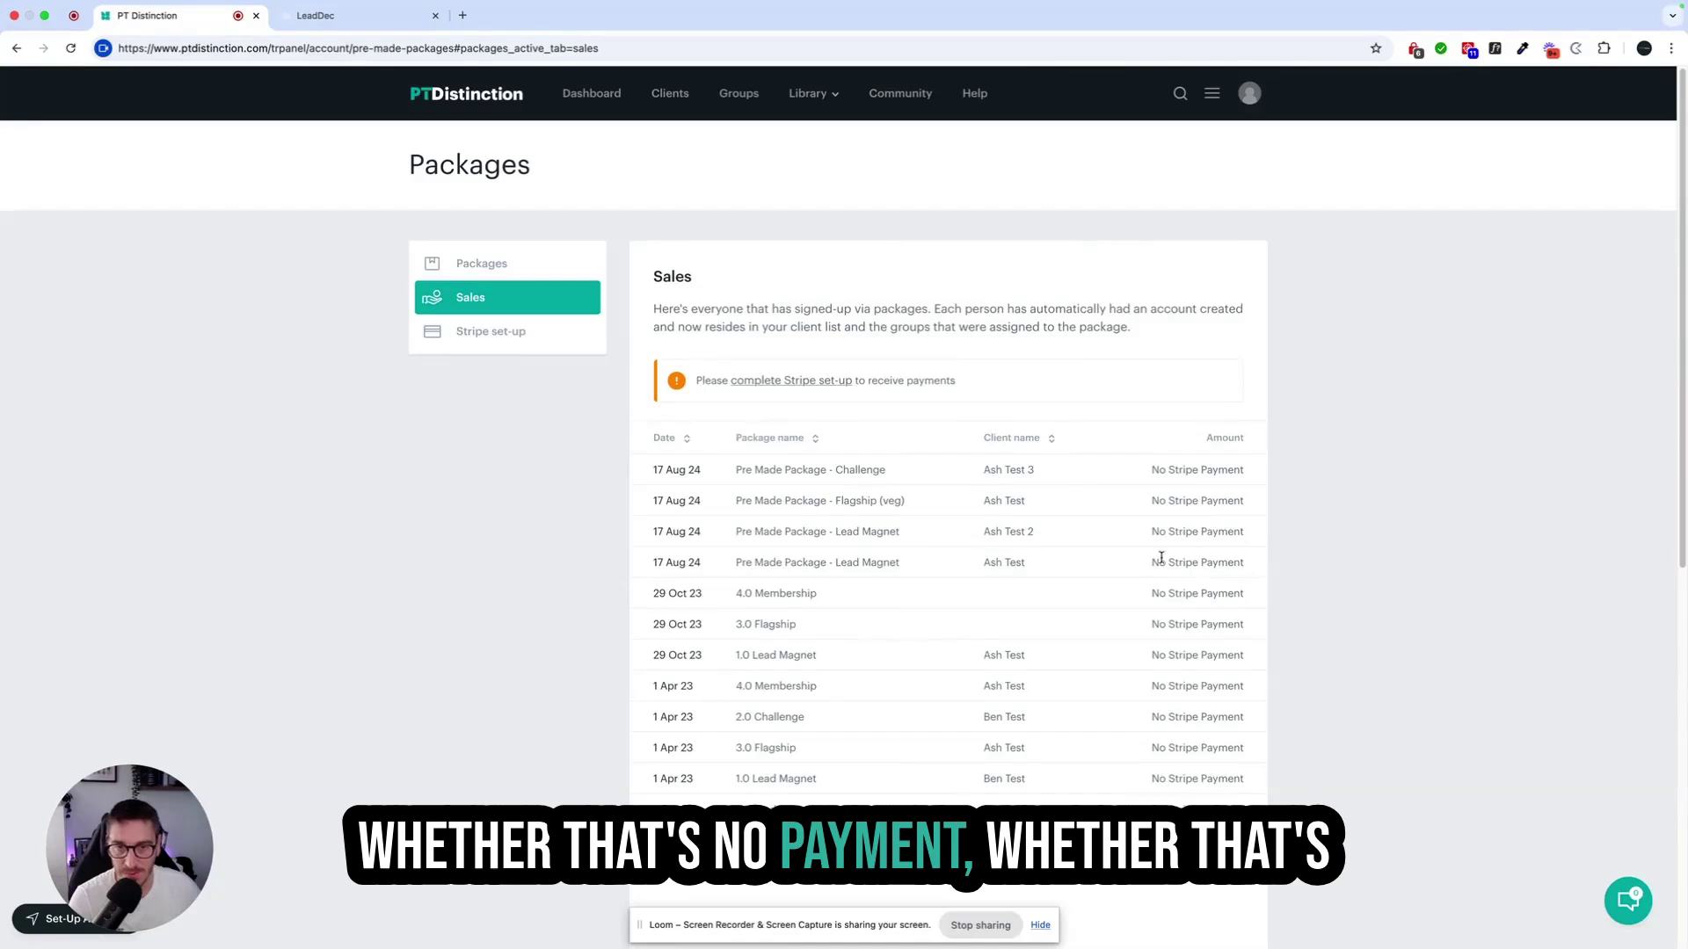
{"action": "scroll", "coordinate": [1020, 563], "scroll_direction": "down", "scroll_amount": 1}
{"action": "scroll", "coordinate": [1010, 543], "scroll_direction": "up", "scroll_amount": 1}
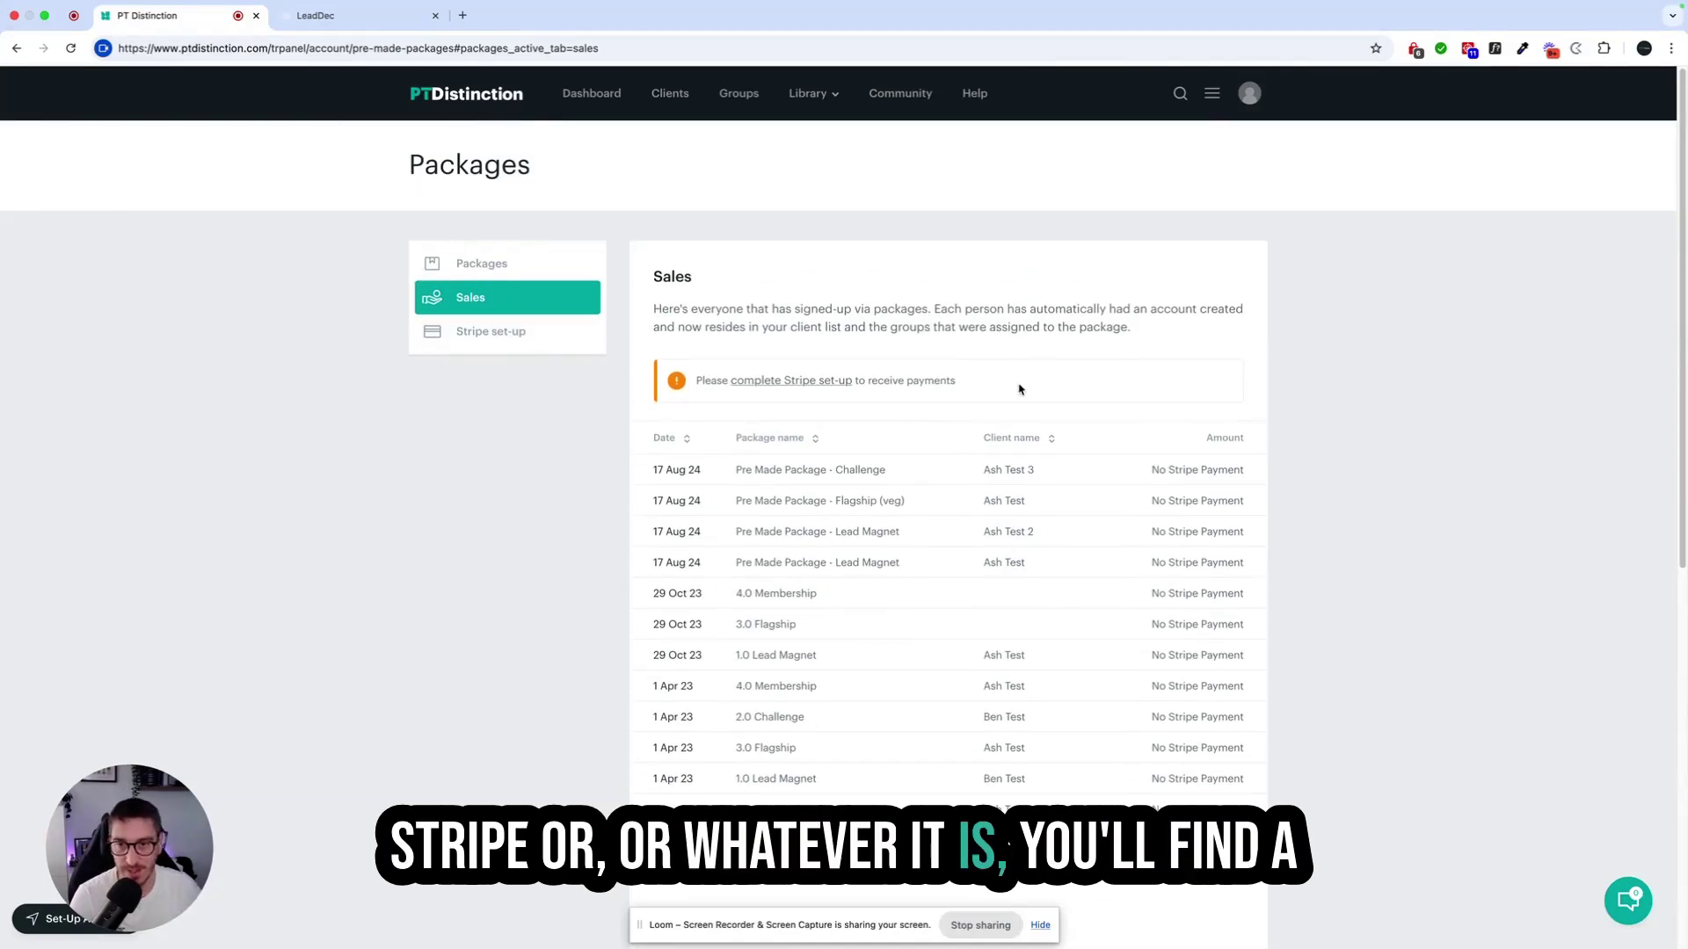
{"action": "scroll", "coordinate": [821, 572], "scroll_direction": "down", "scroll_amount": 5}
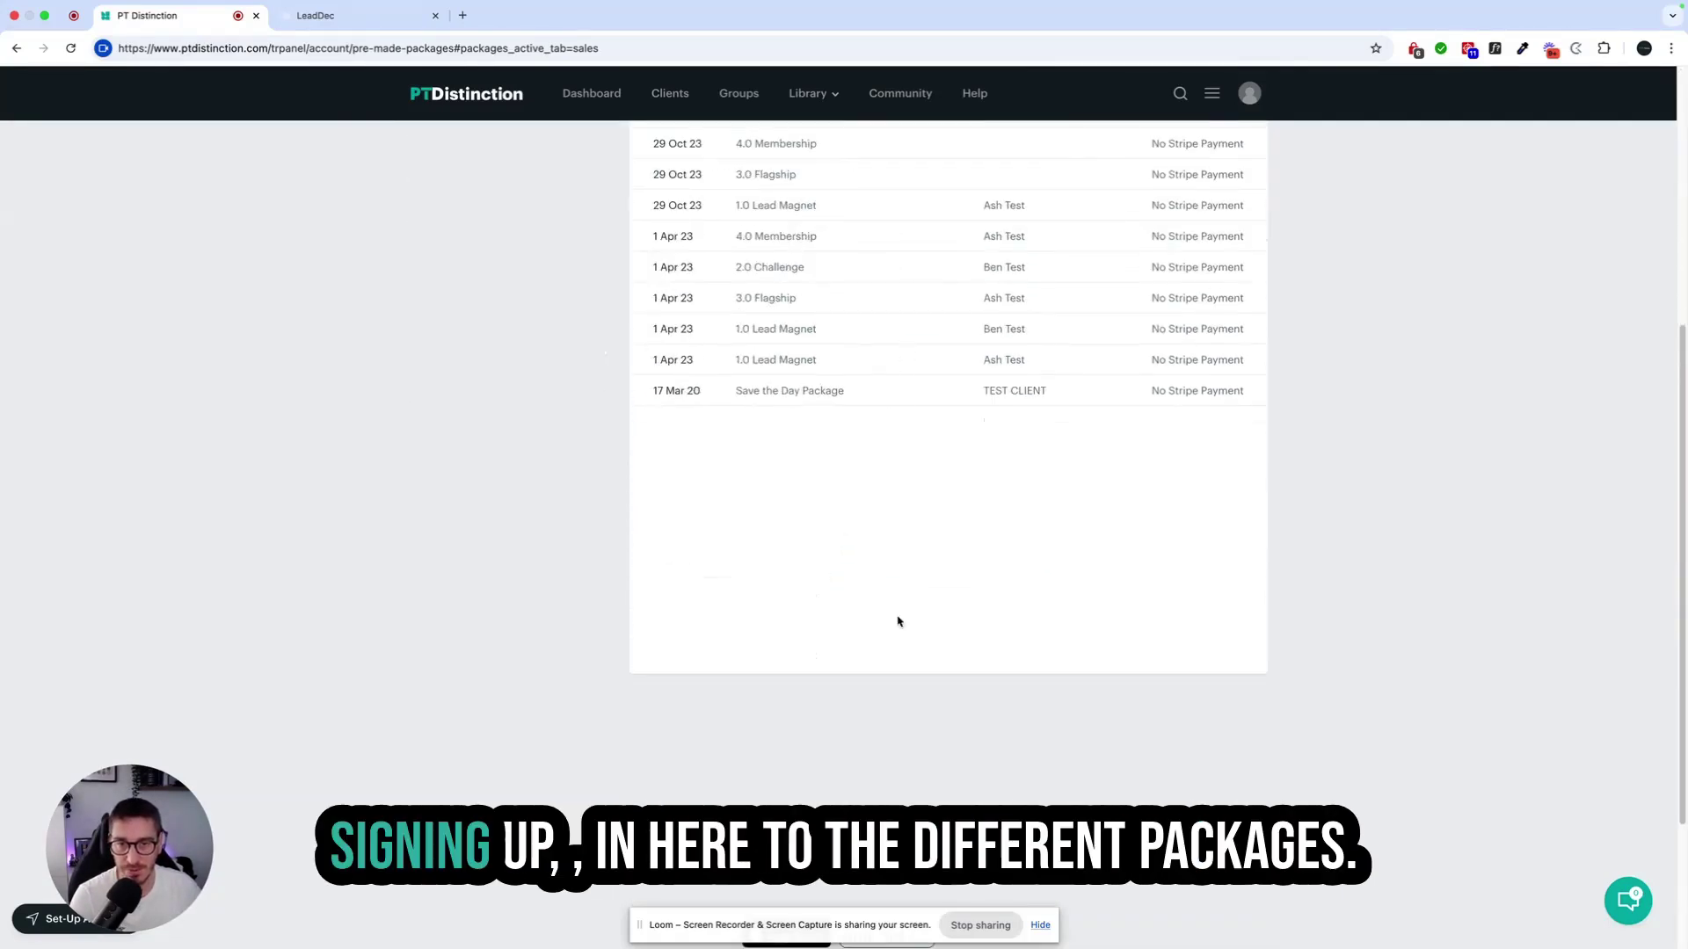
{"action": "scroll", "coordinate": [896, 622], "scroll_direction": "up", "scroll_amount": 5}
- Start a new package from the packages list and name it 1.0 Lead Magnet
{"action": "left_click", "coordinate": [467, 226]}
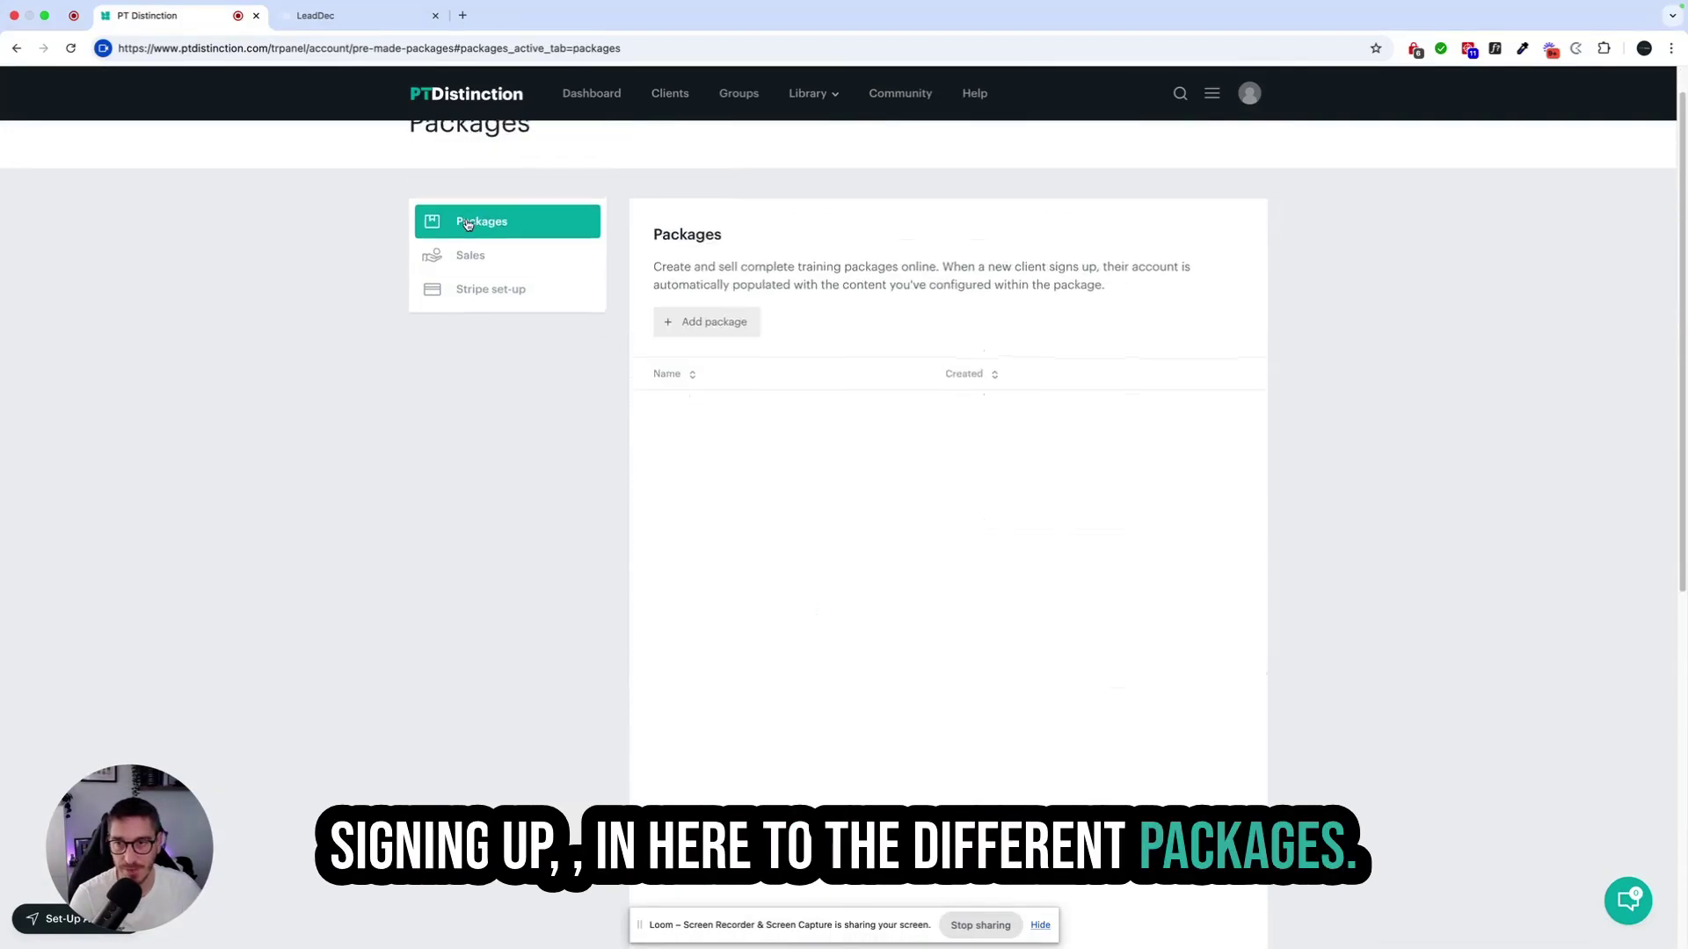
{"action": "scroll", "coordinate": [1062, 480], "scroll_direction": "up", "scroll_amount": 1}
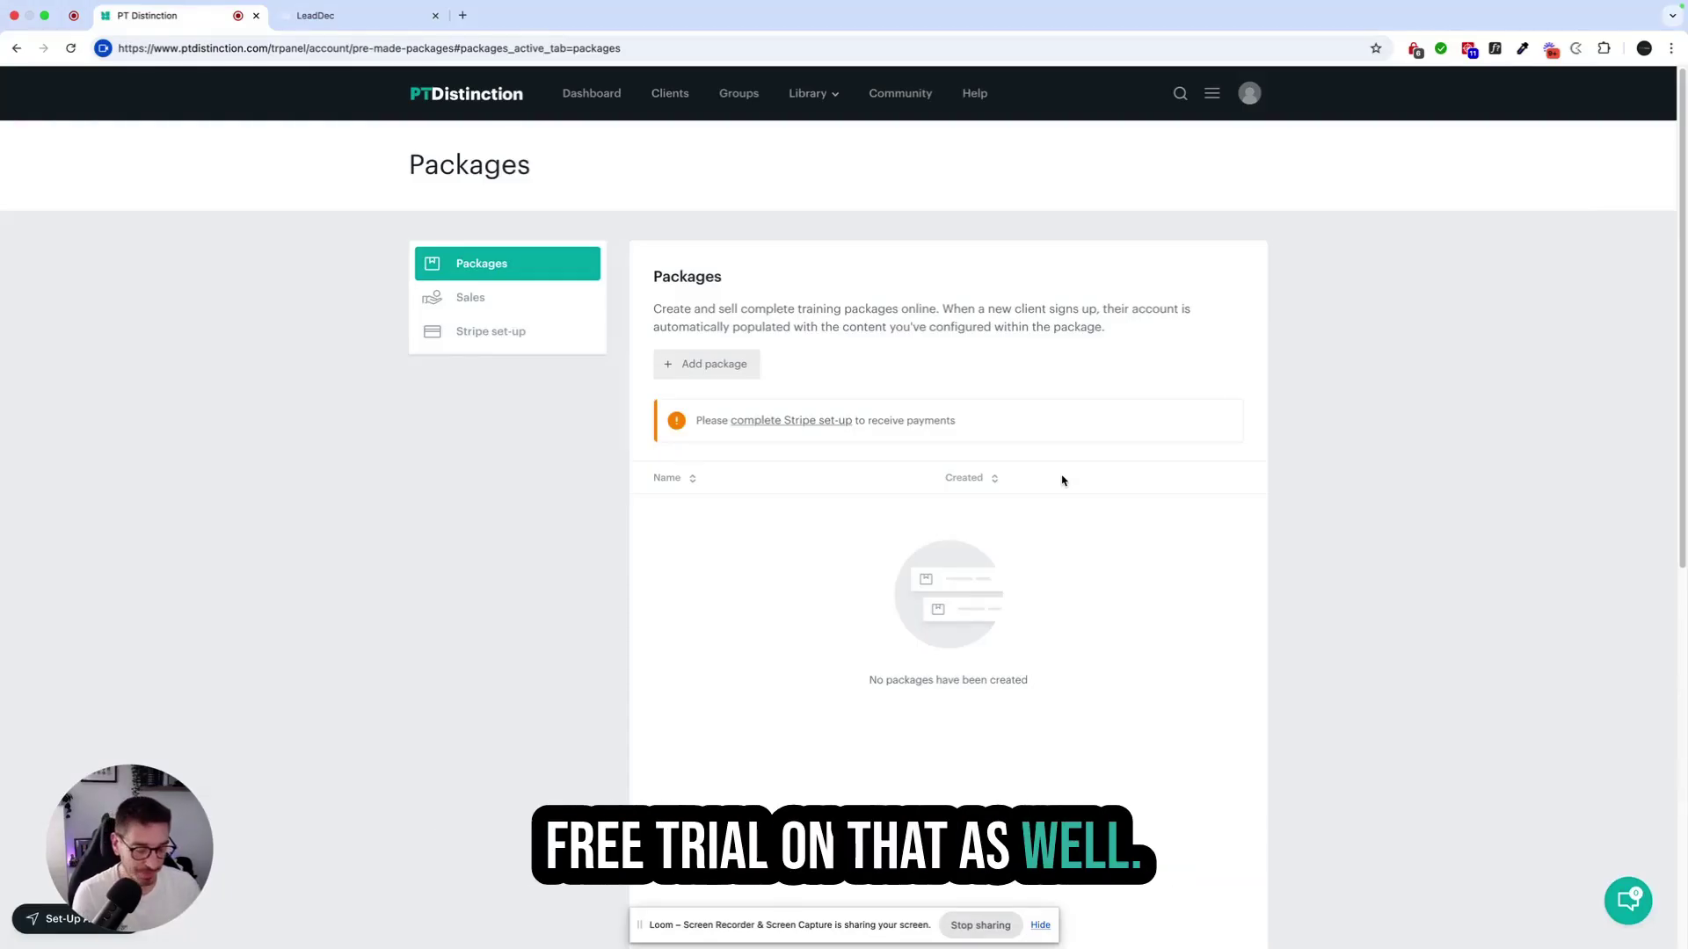
{"action": "left_click", "coordinate": [719, 363]}
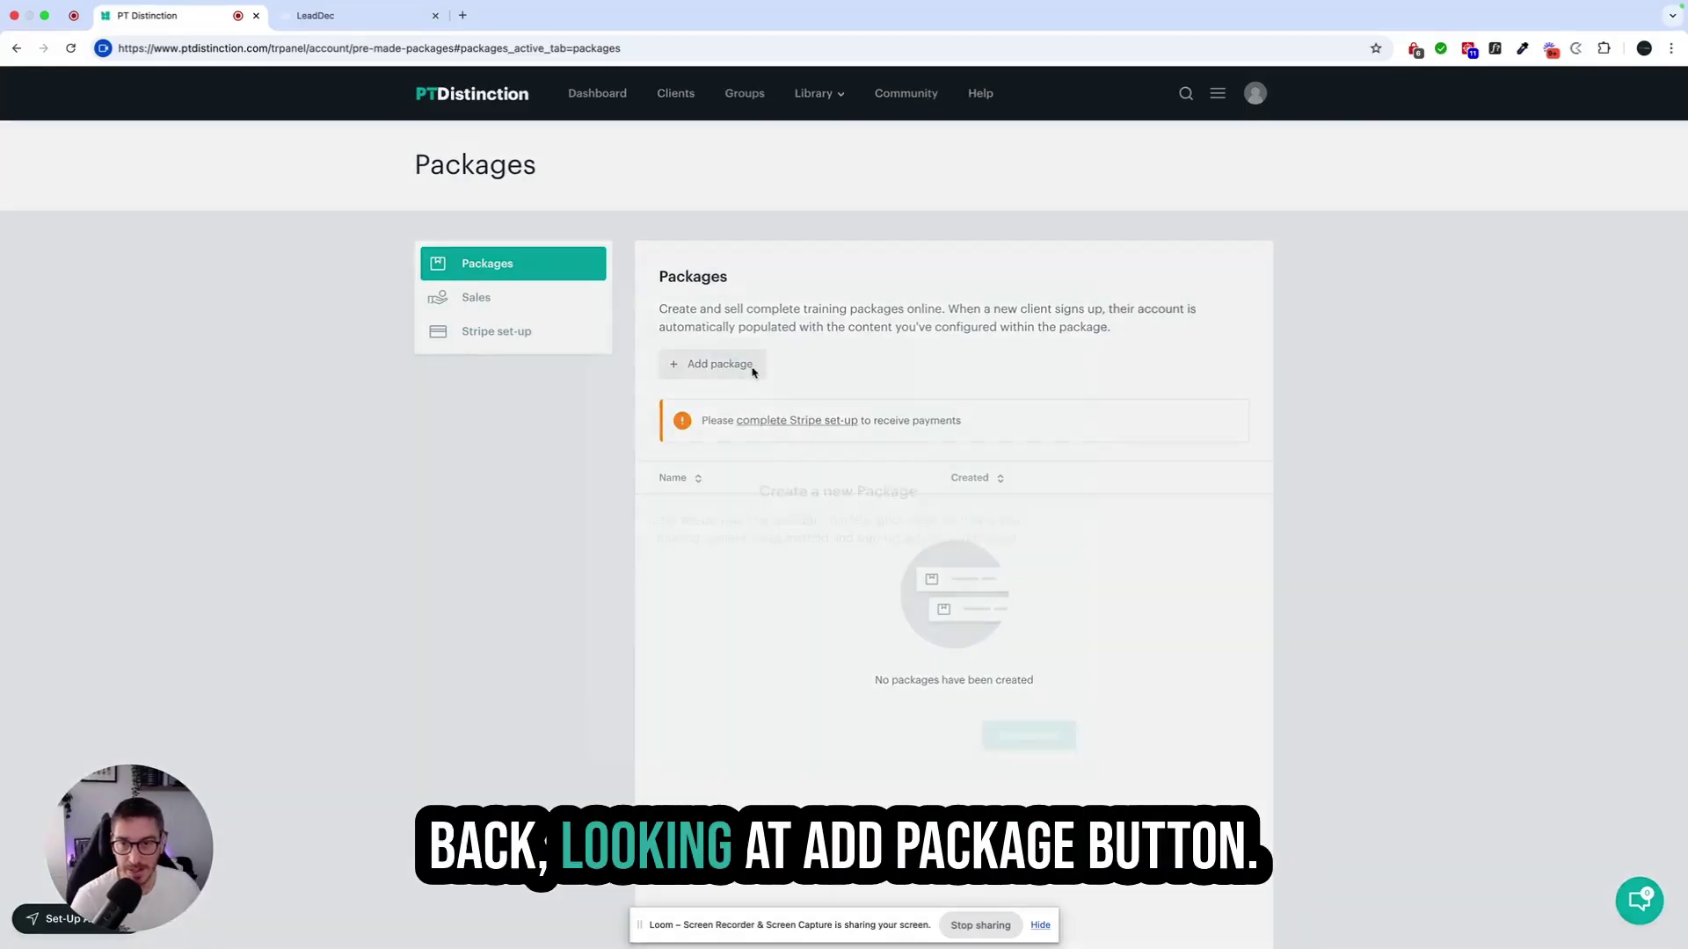
{"action": "left_click", "coordinate": [1022, 732]}
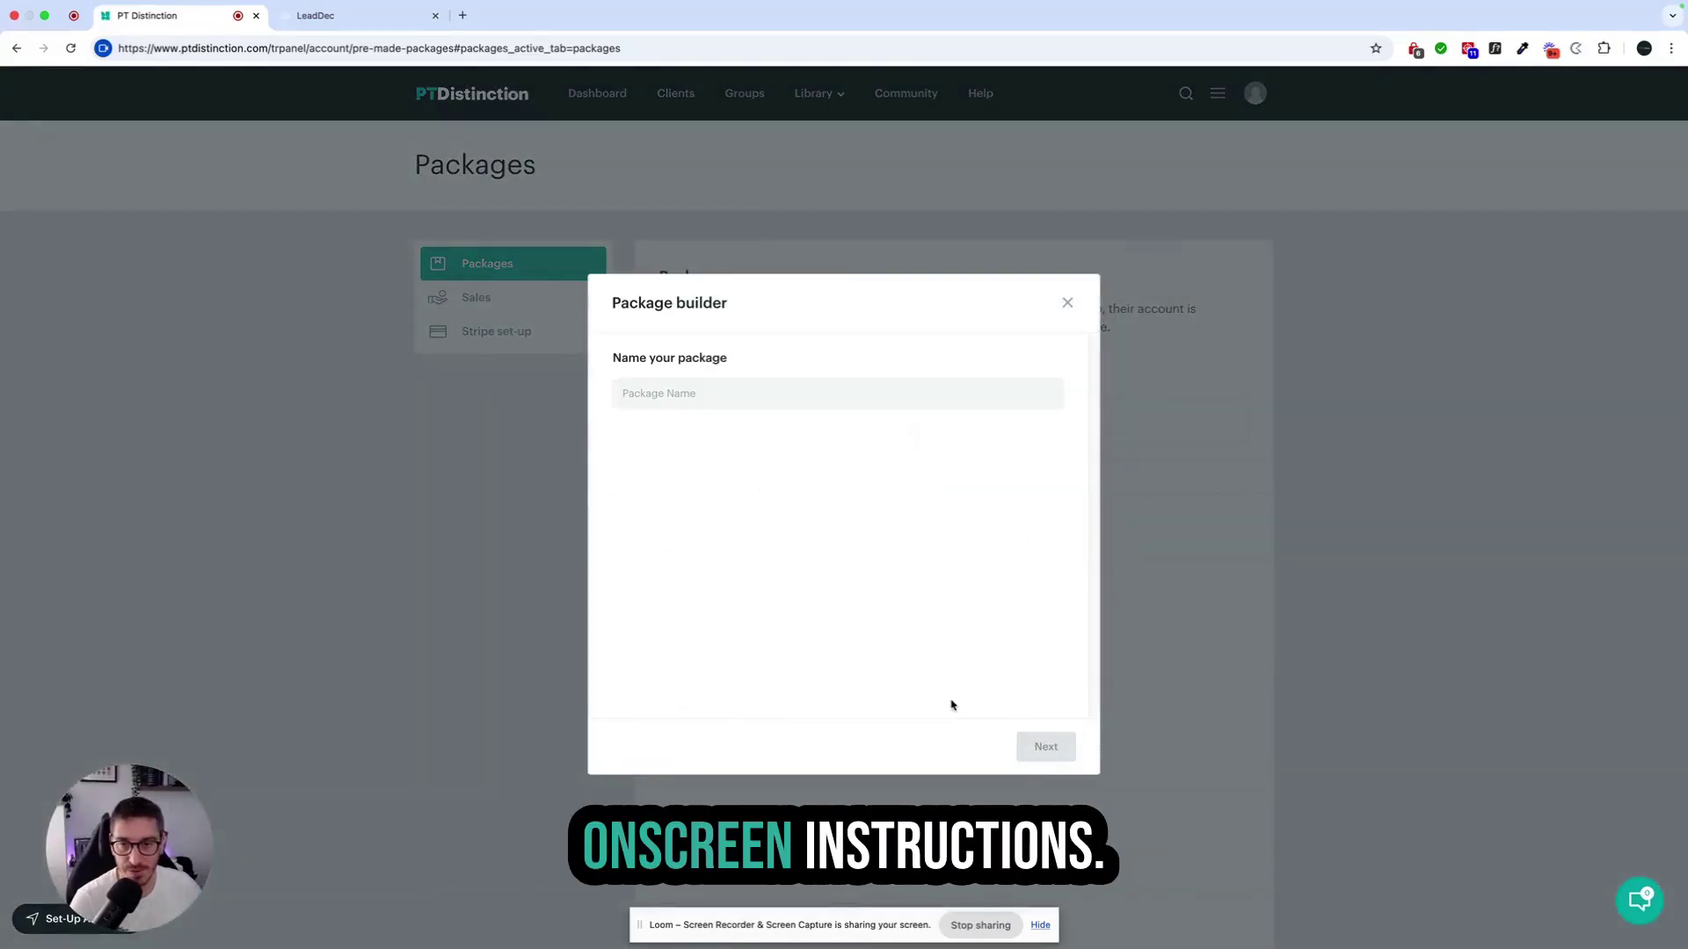
{"action": "left_click", "coordinate": [691, 394]}
{"action": "type", "text": "1"}
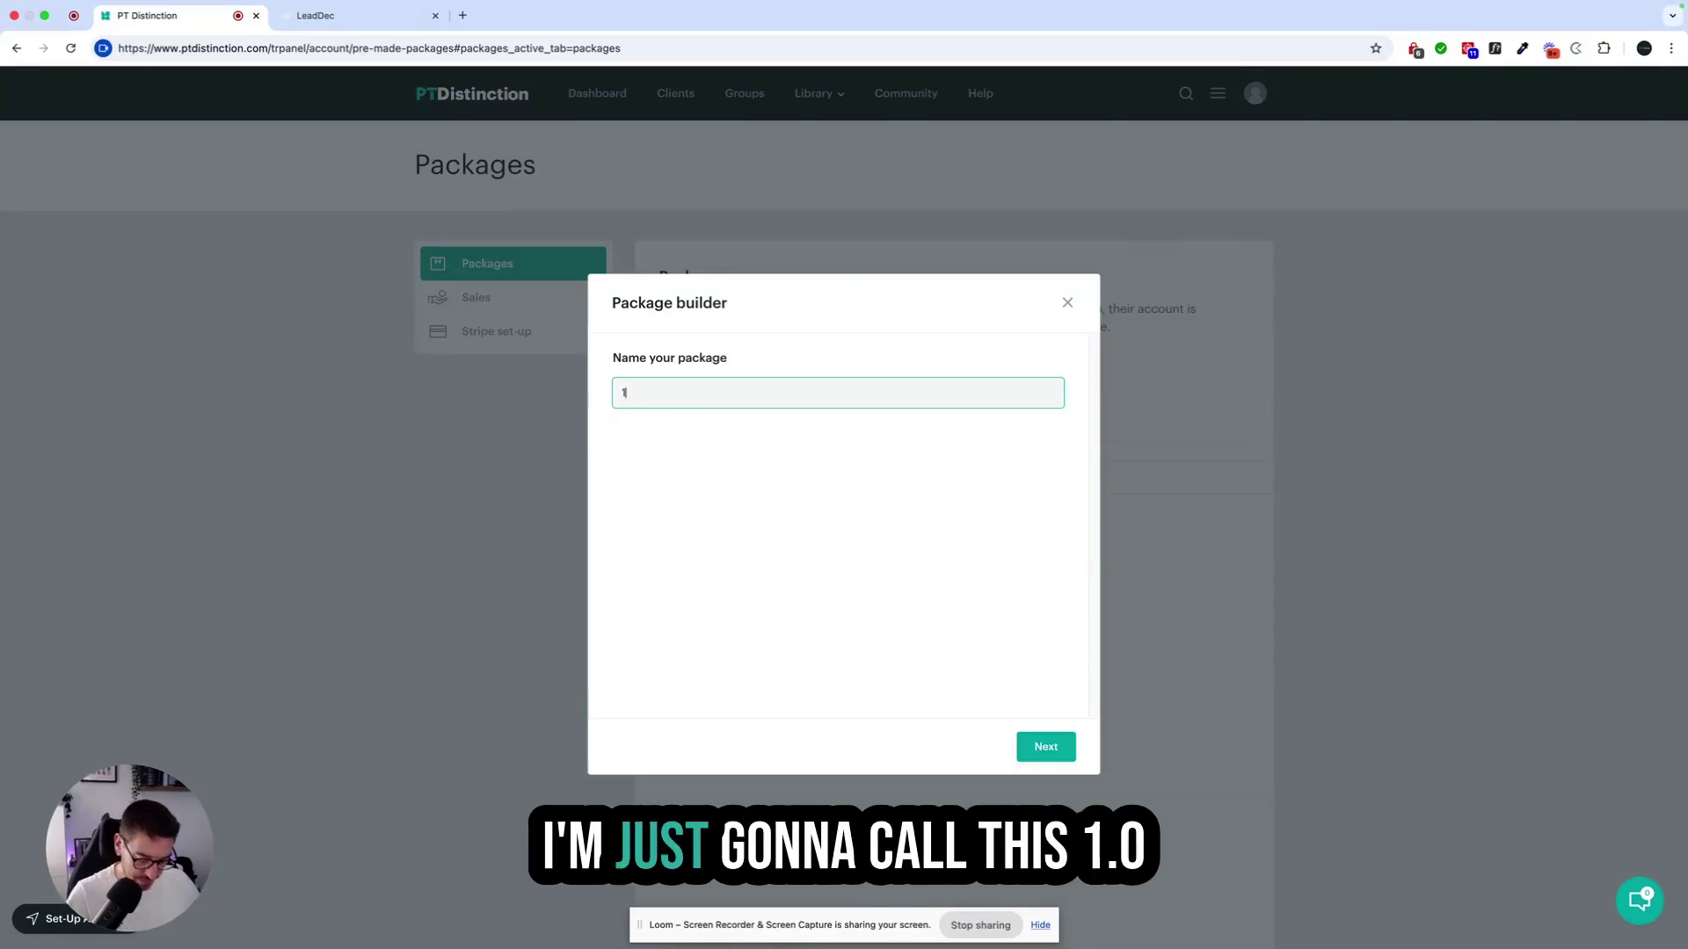
{"action": "type", "text": ".0 Lead"}
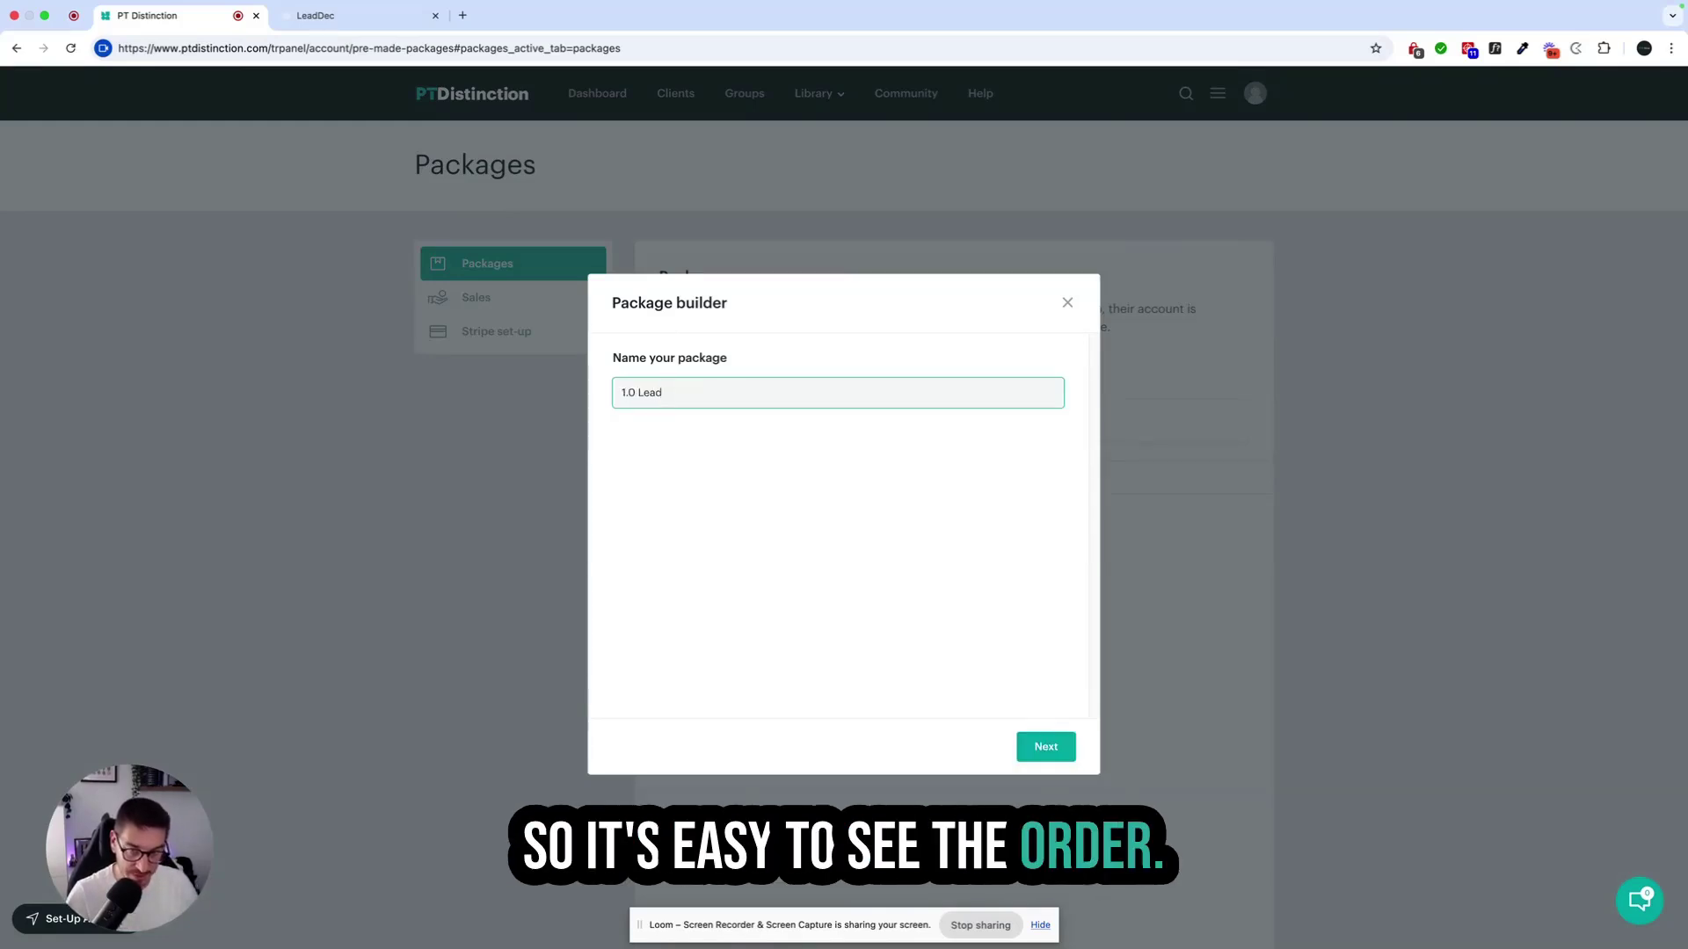
{"action": "type", "text": " Magnet"}
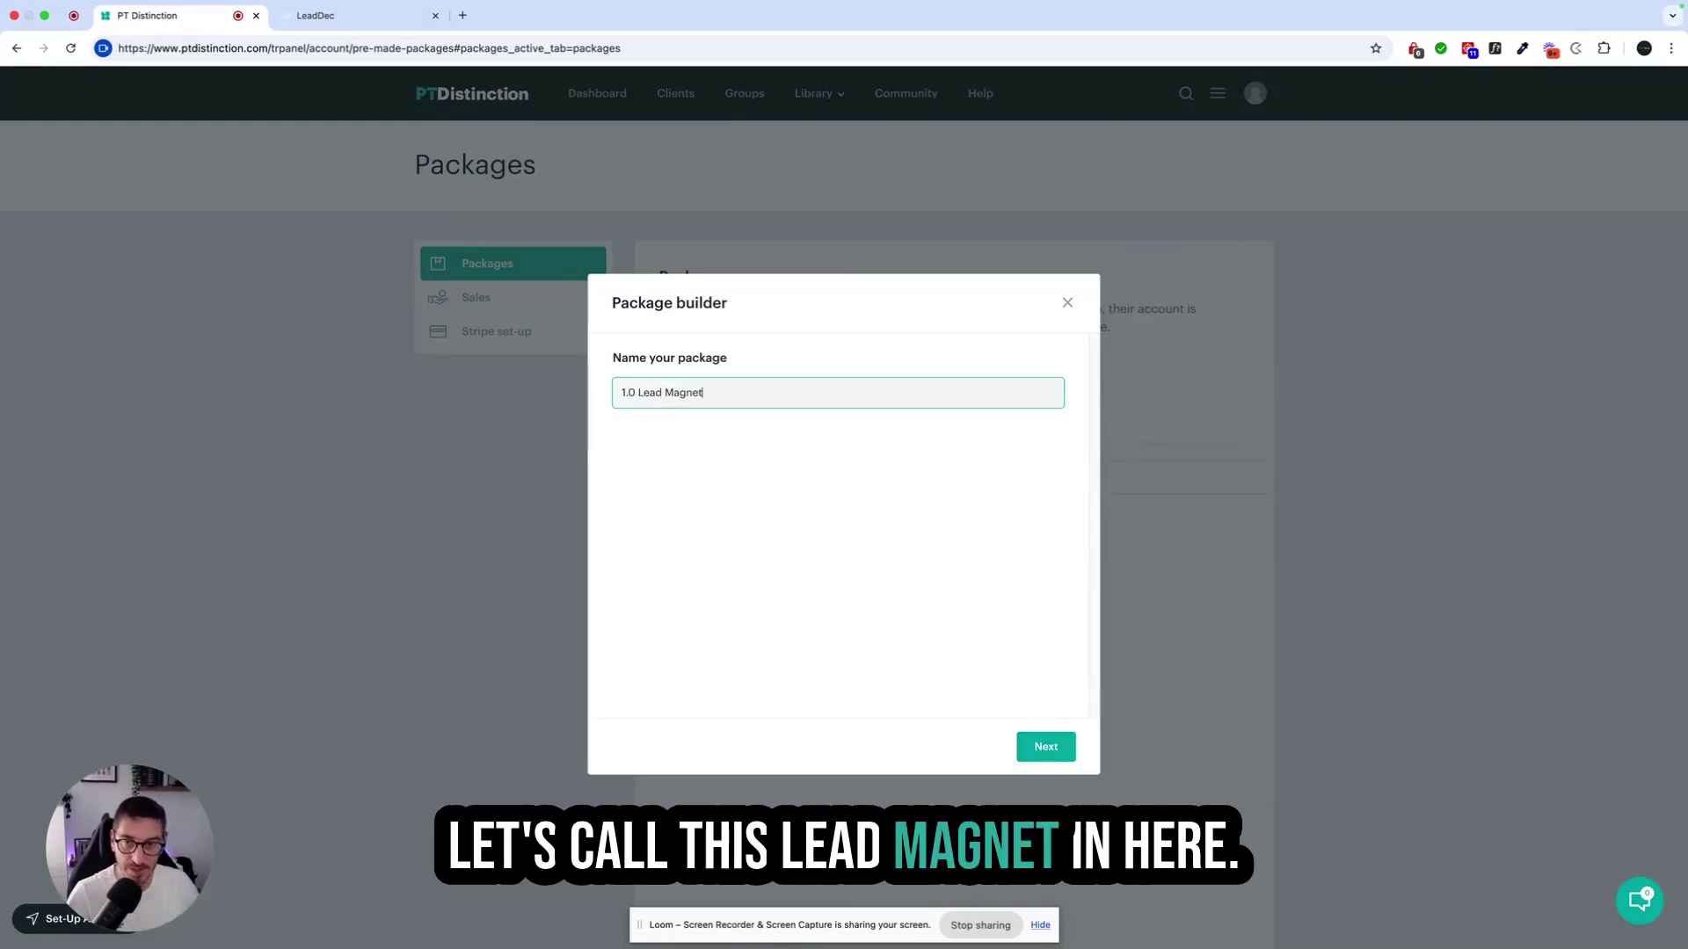
{"action": "left_click", "coordinate": [1043, 745]}
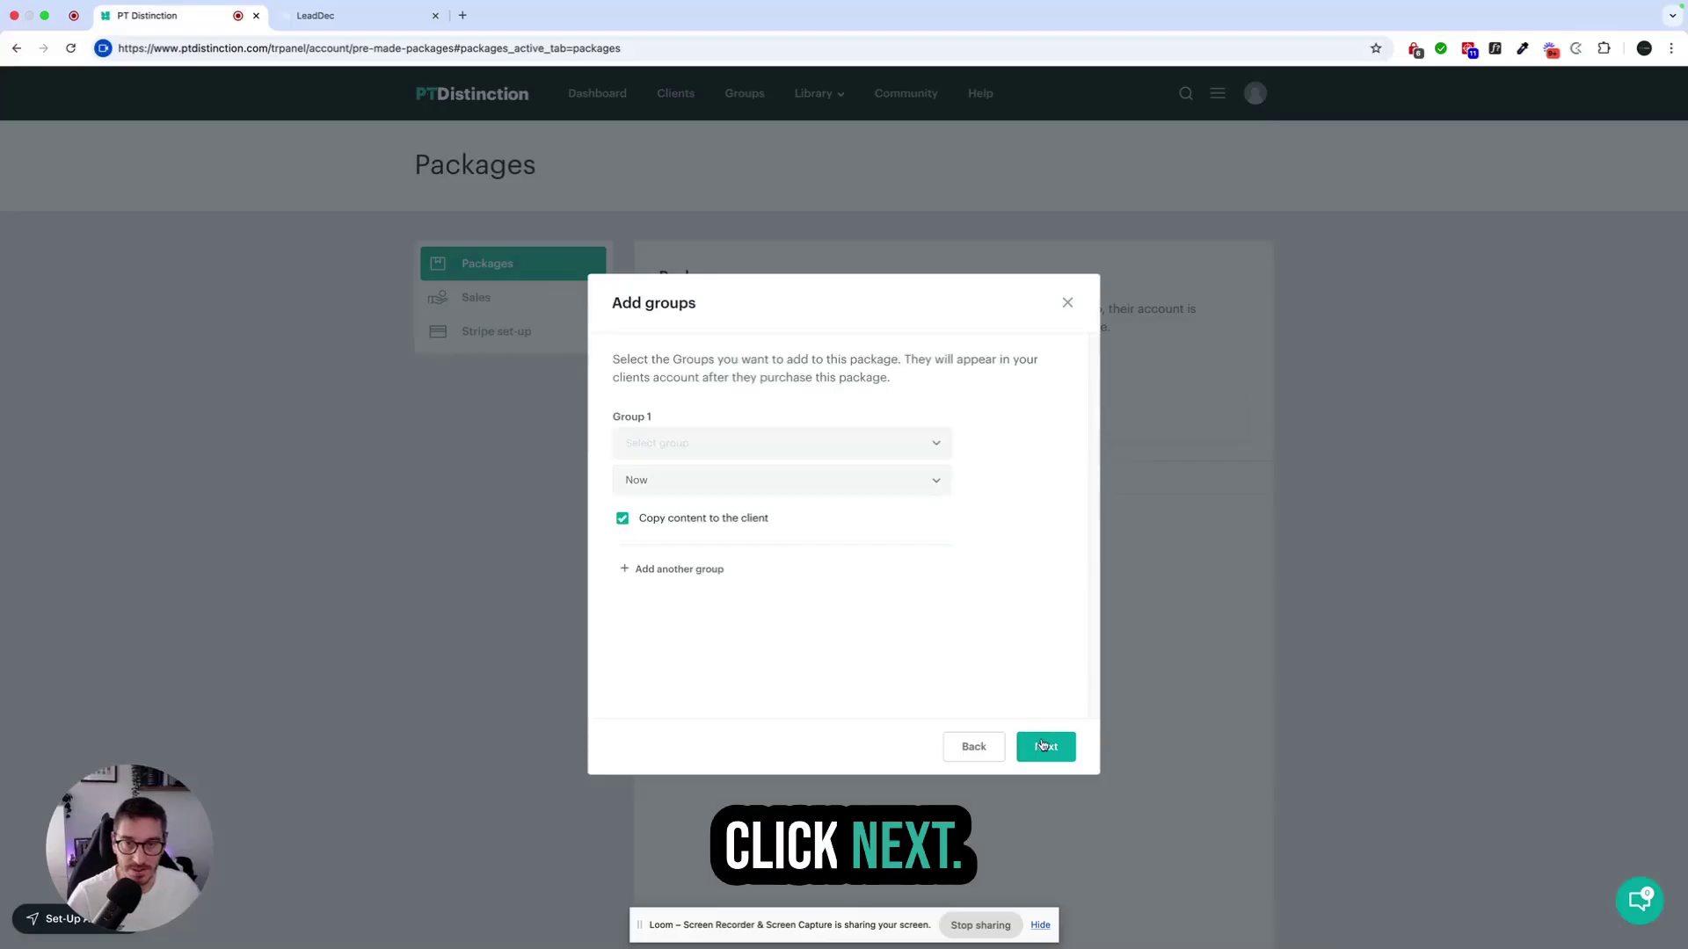
- Add the 1.0 PTD Group - Lead Magnet group to the package, leaving the groups to remove blank
{"action": "left_click", "coordinate": [766, 457]}
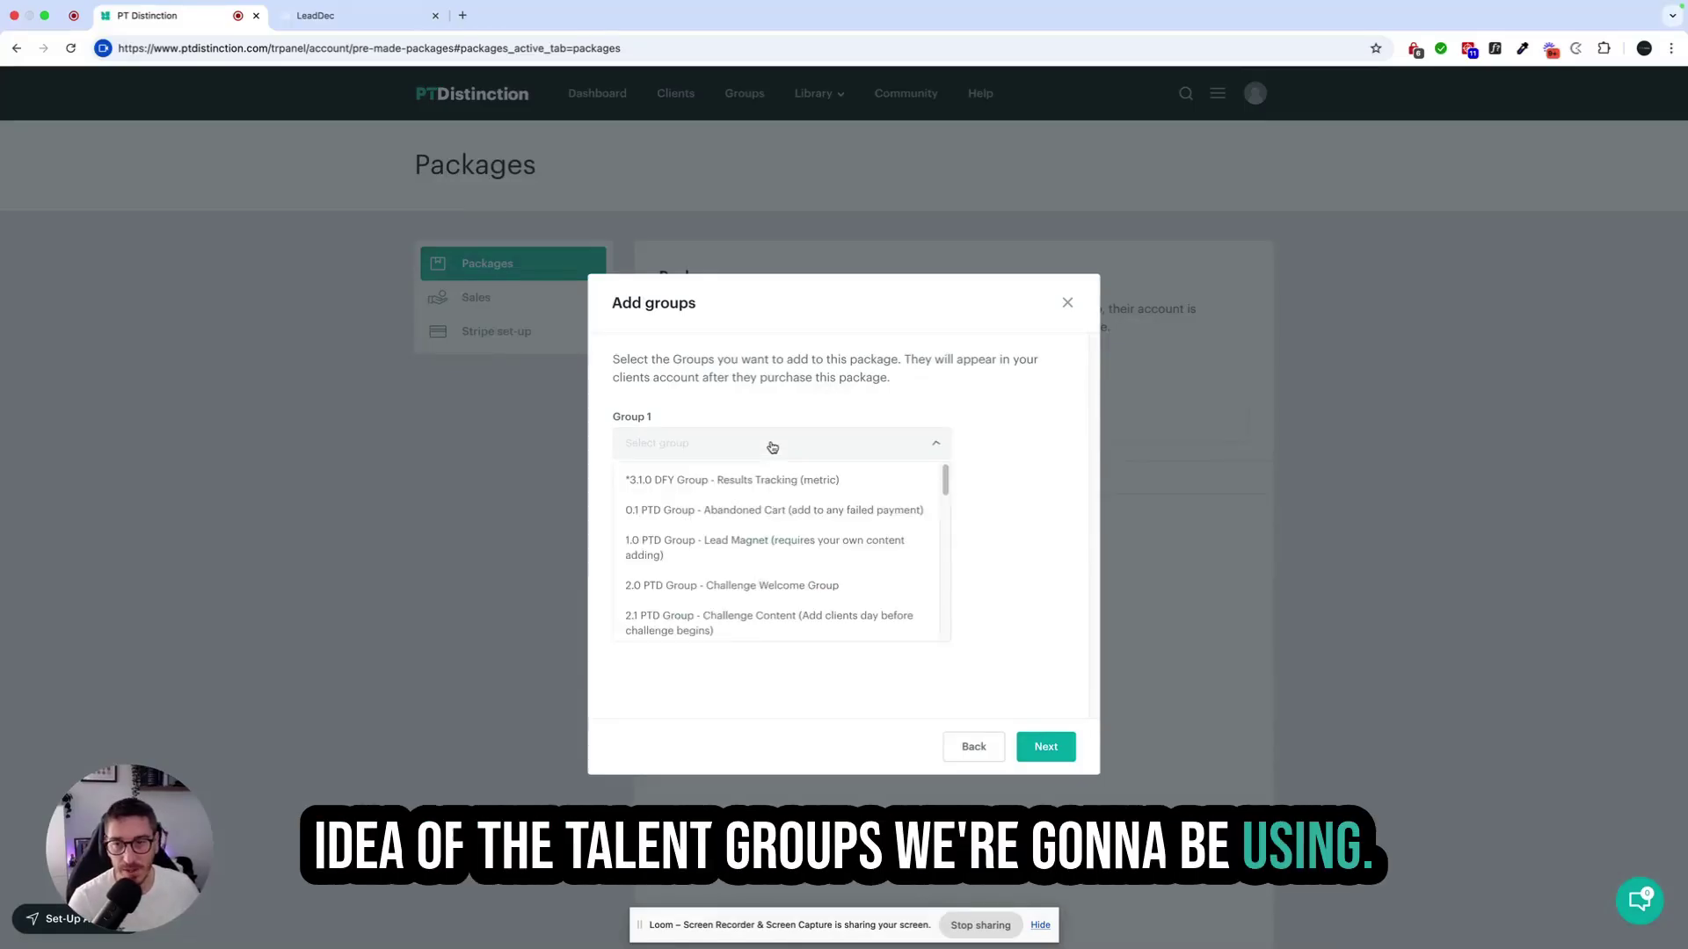
{"action": "left_click", "coordinate": [822, 552]}
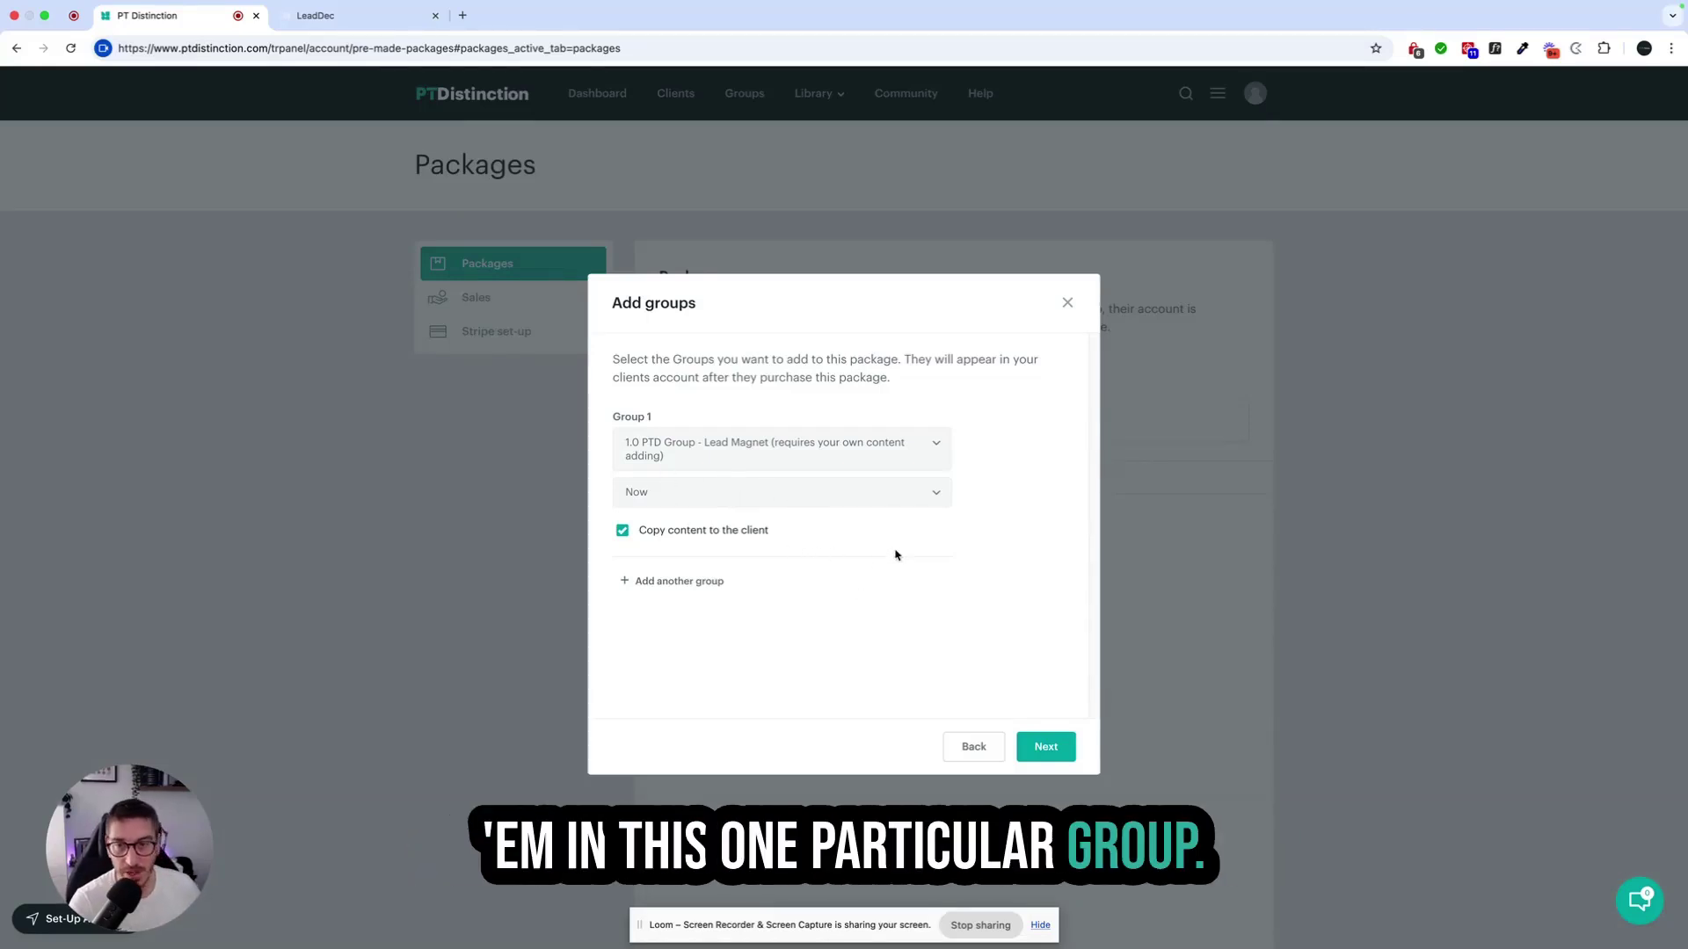
{"action": "left_click", "coordinate": [1056, 747]}
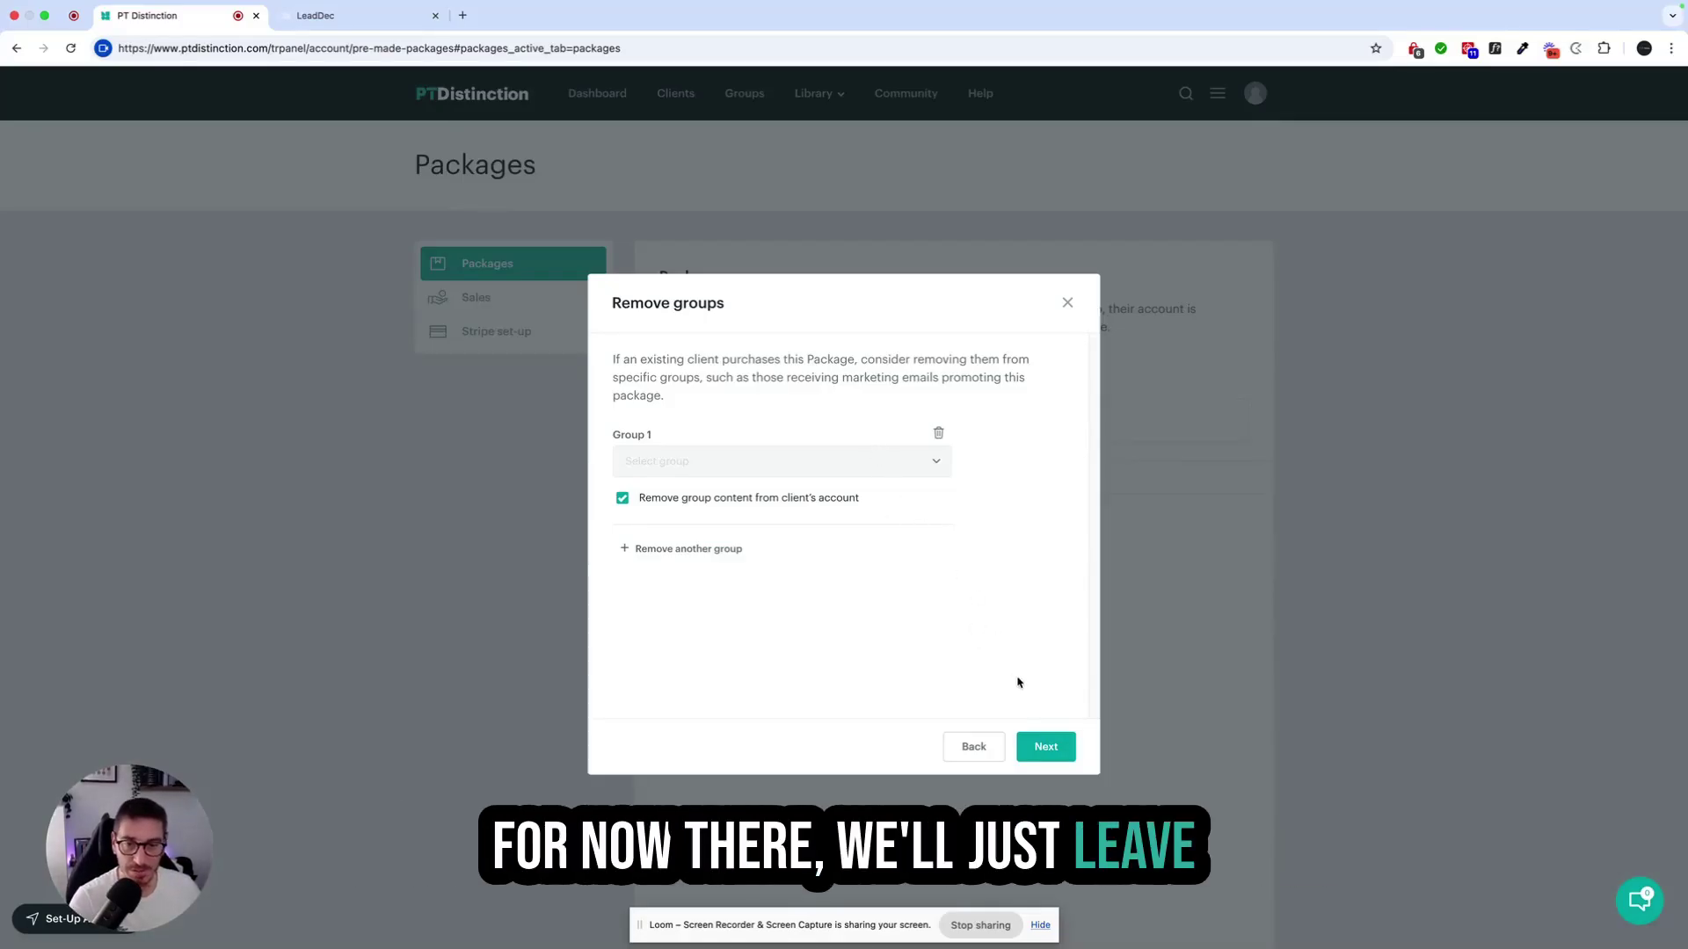
{"action": "left_click", "coordinate": [1045, 746]}
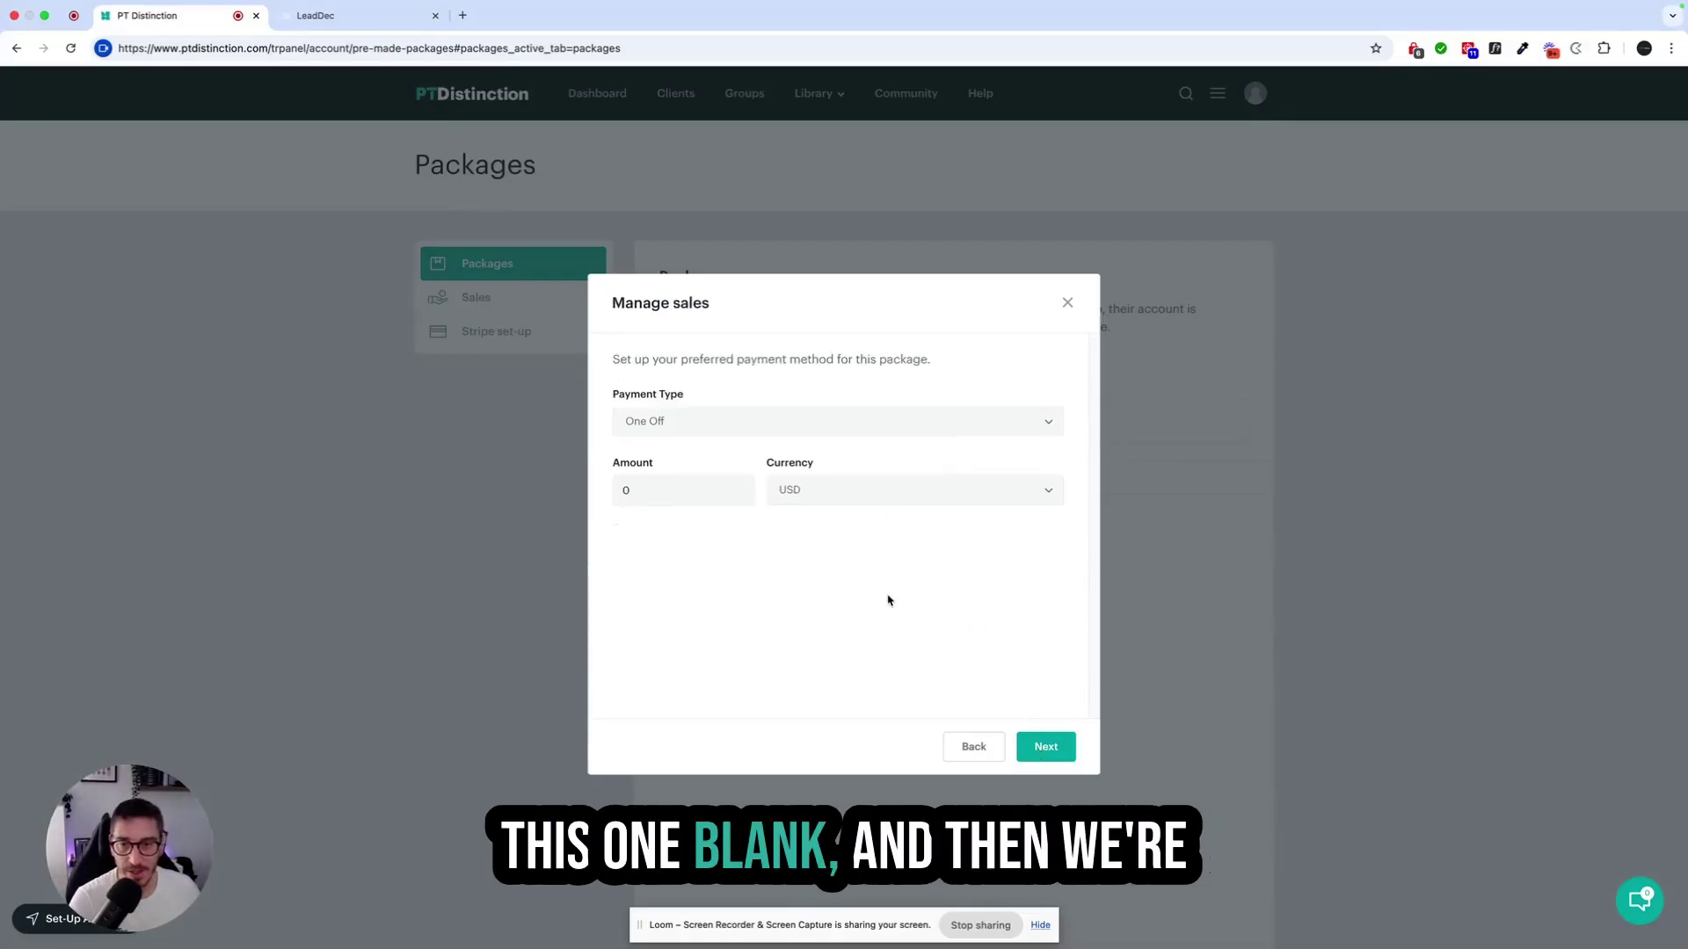
- Set the package's payment type to No Payment and continue to the package settings
{"action": "left_click", "coordinate": [684, 425]}
{"action": "left_click", "coordinate": [673, 454]}
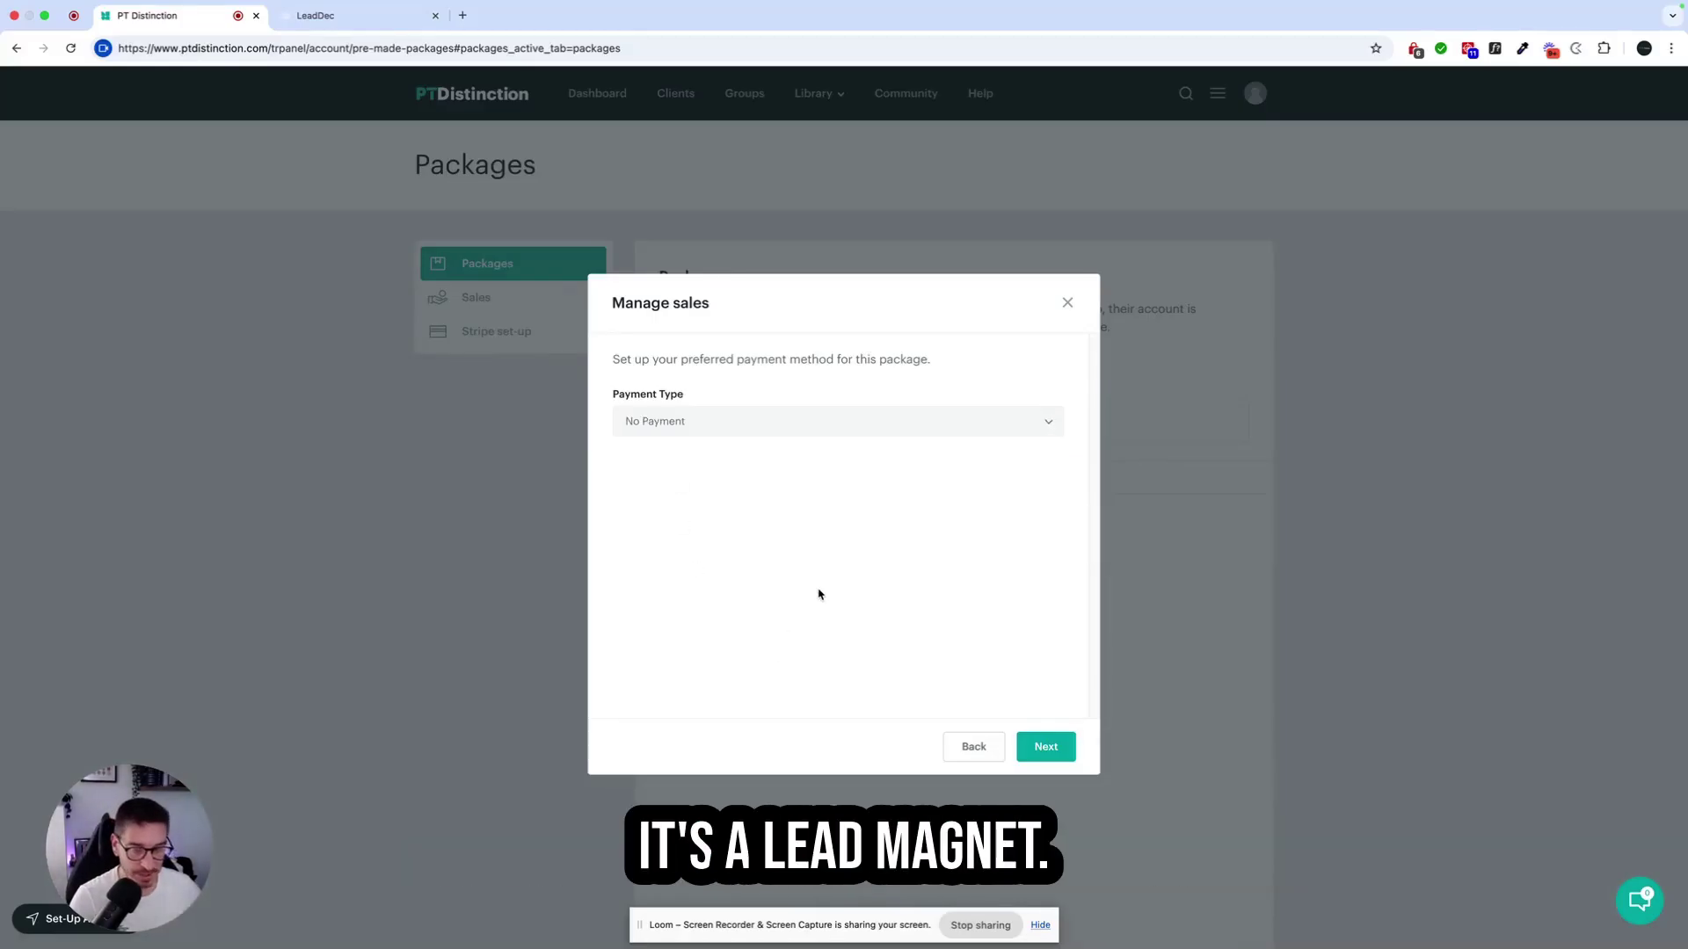
{"action": "left_click", "coordinate": [1059, 748]}
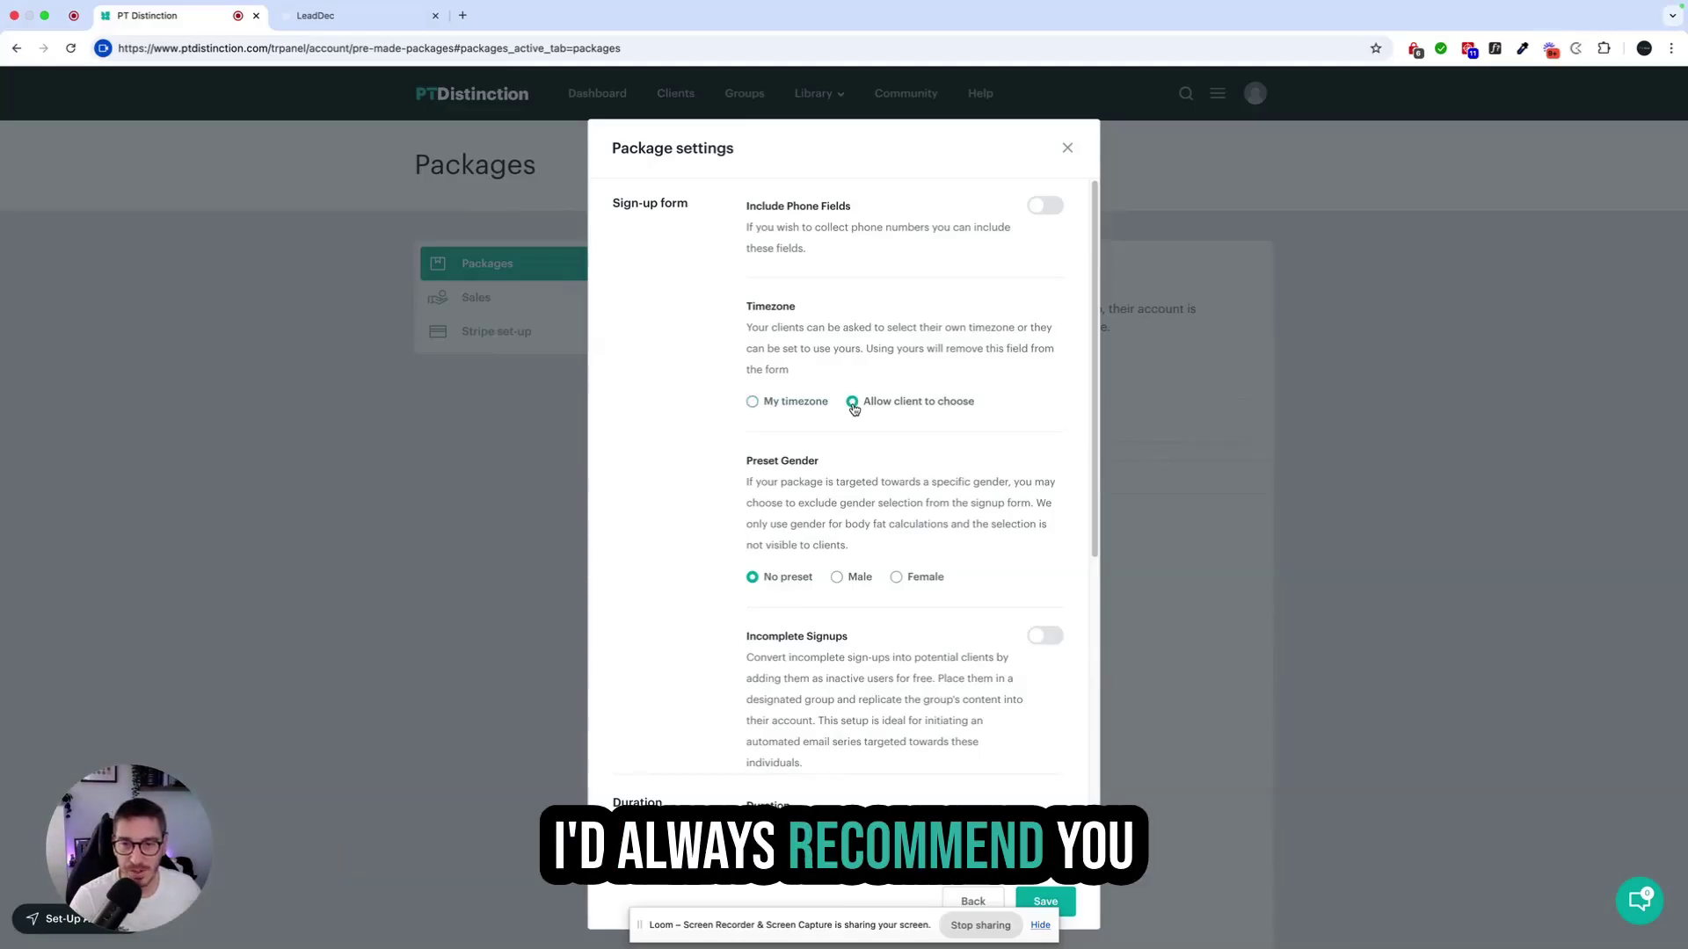
- Set the package's Preset Gender to Female, keeping the timezone on Allow client to choose
{"action": "scroll", "coordinate": [923, 476], "scroll_direction": "down", "scroll_amount": 1}
{"action": "scroll", "coordinate": [814, 492], "scroll_direction": "down", "scroll_amount": 1}
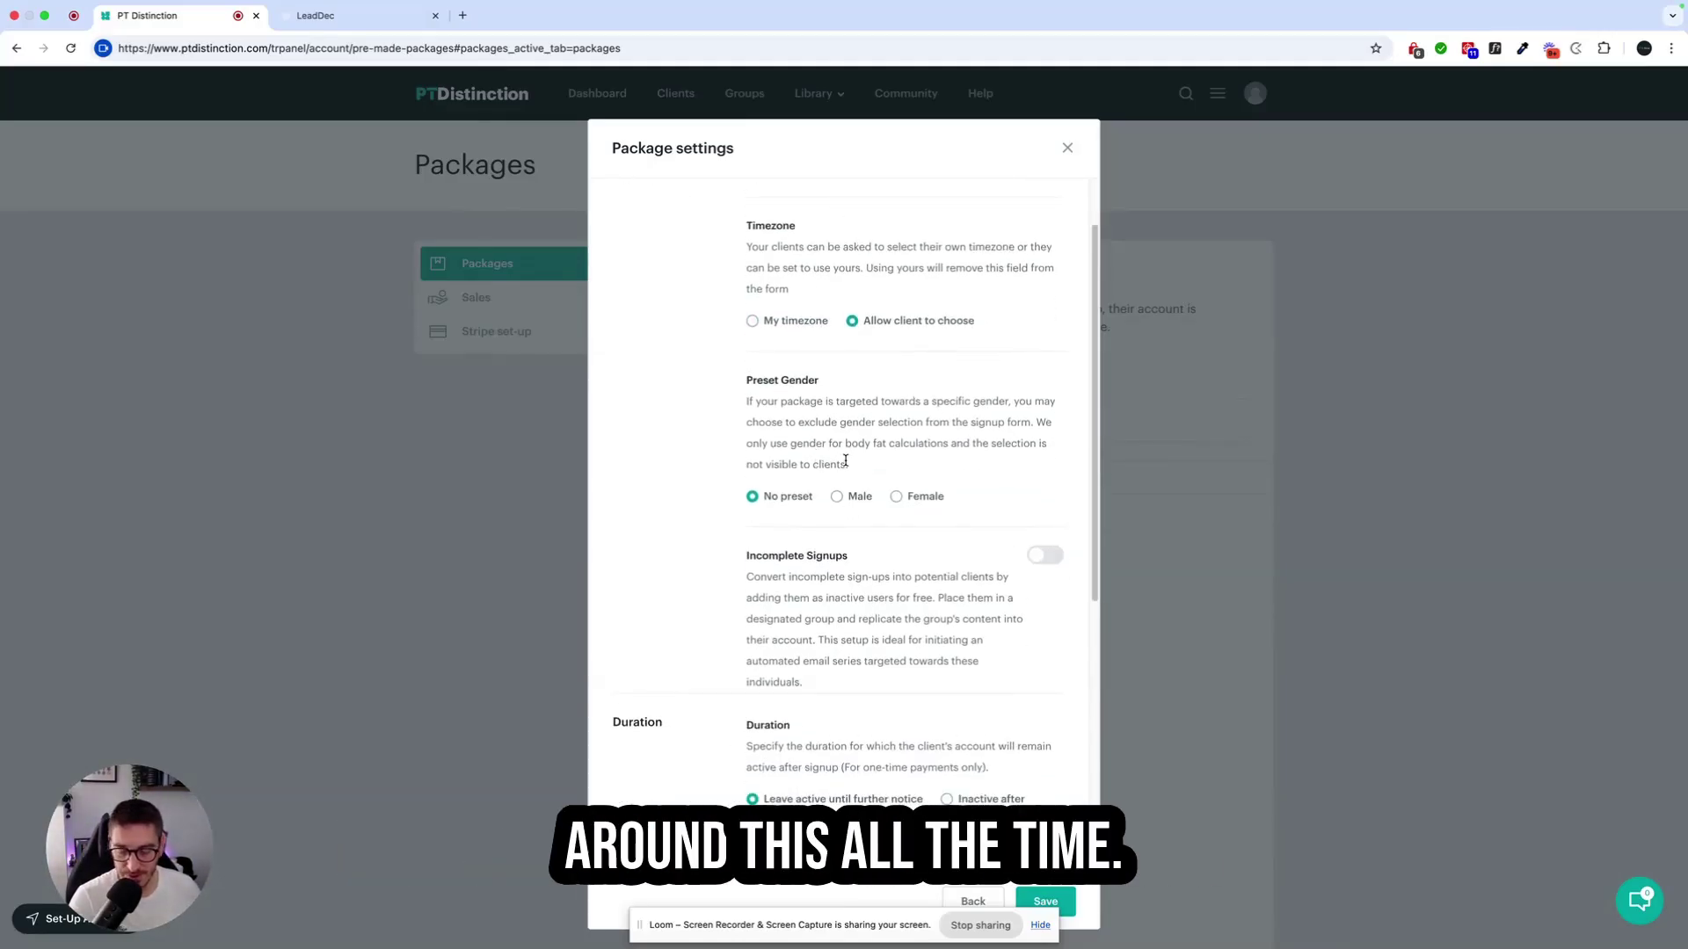
{"action": "left_click_drag", "start_coordinate": [823, 442], "coordinate": [956, 458]}
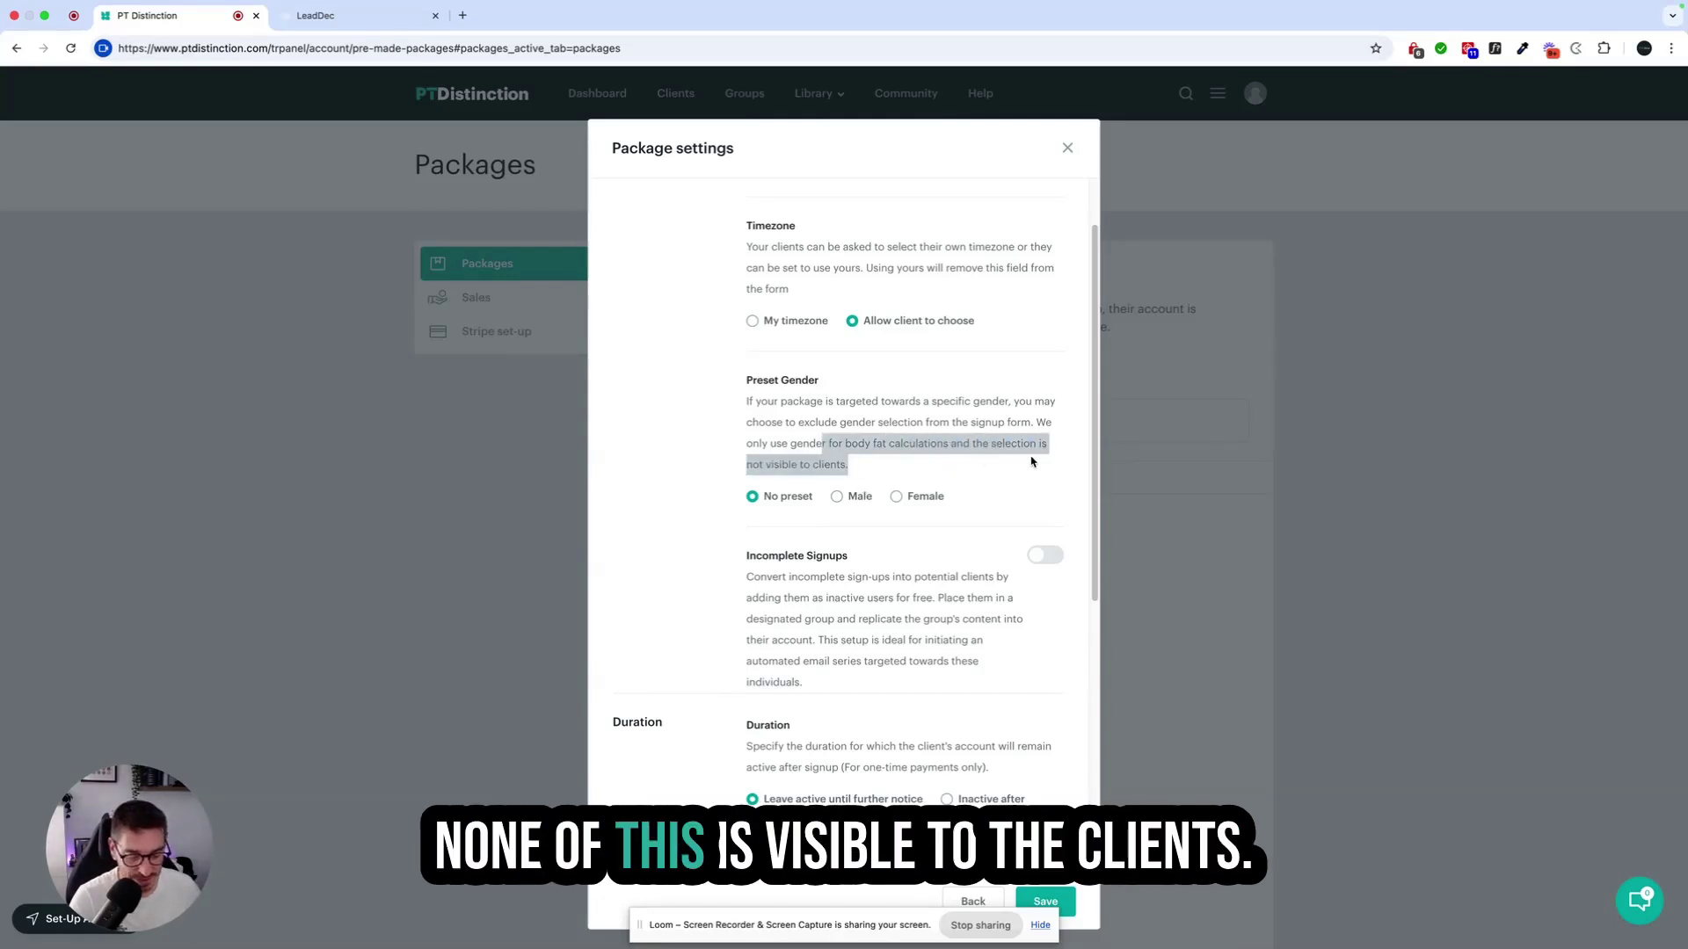
{"action": "scroll", "coordinate": [816, 479], "scroll_direction": "down", "scroll_amount": 1}
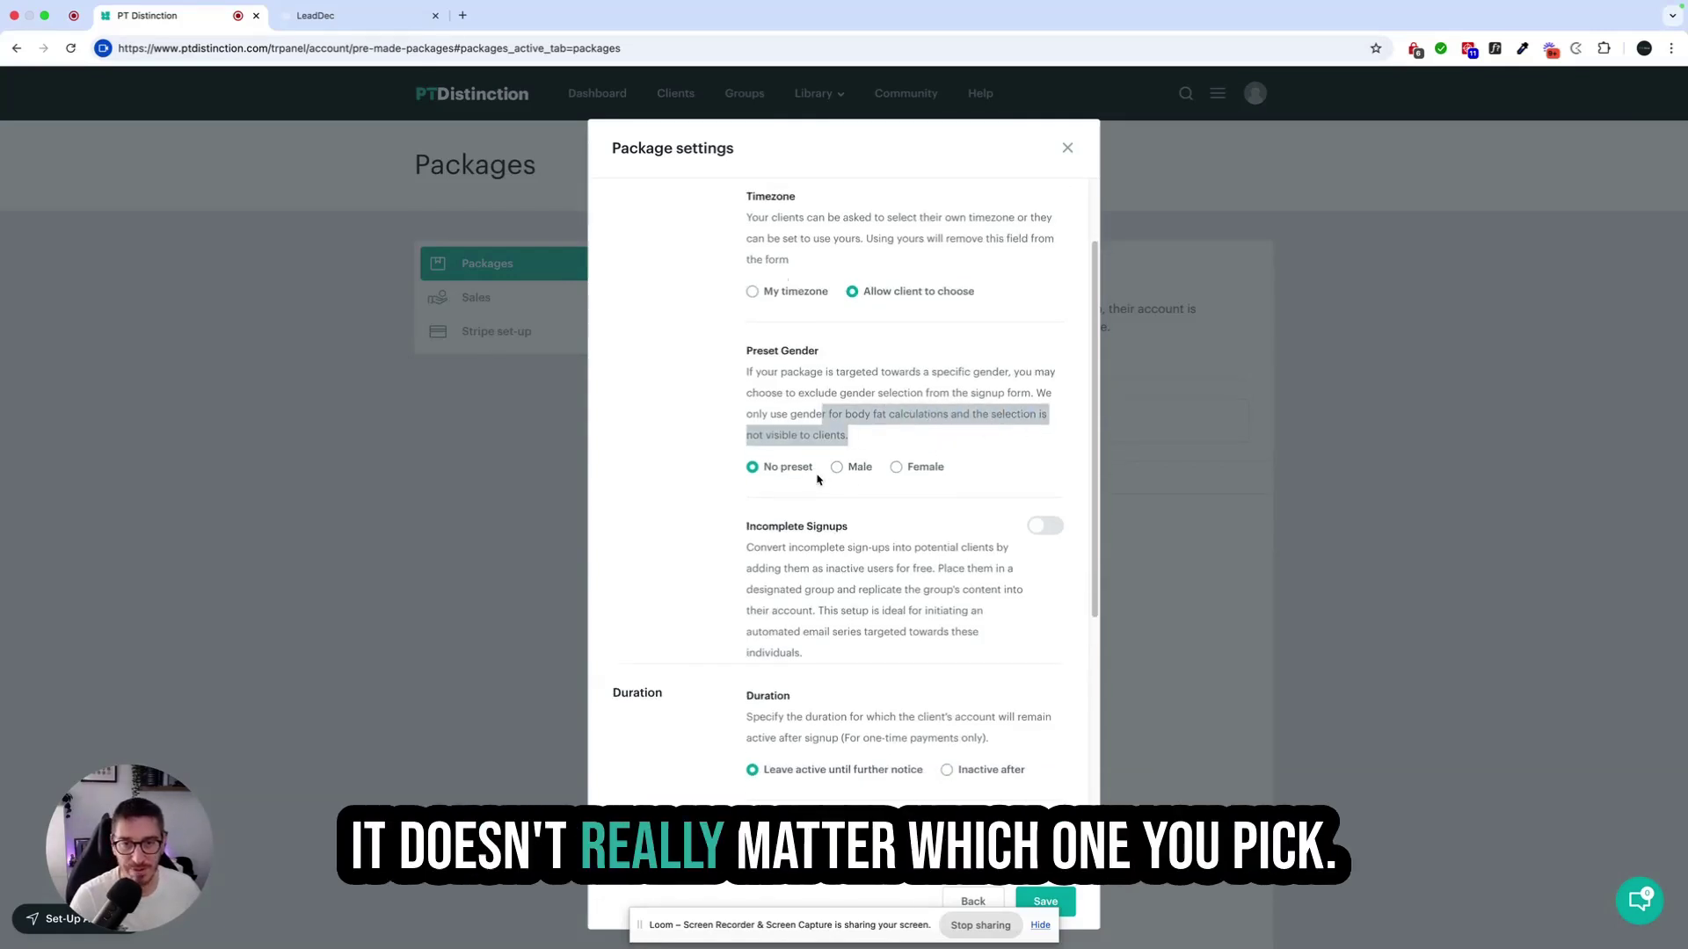
{"action": "left_click", "coordinate": [893, 433]}
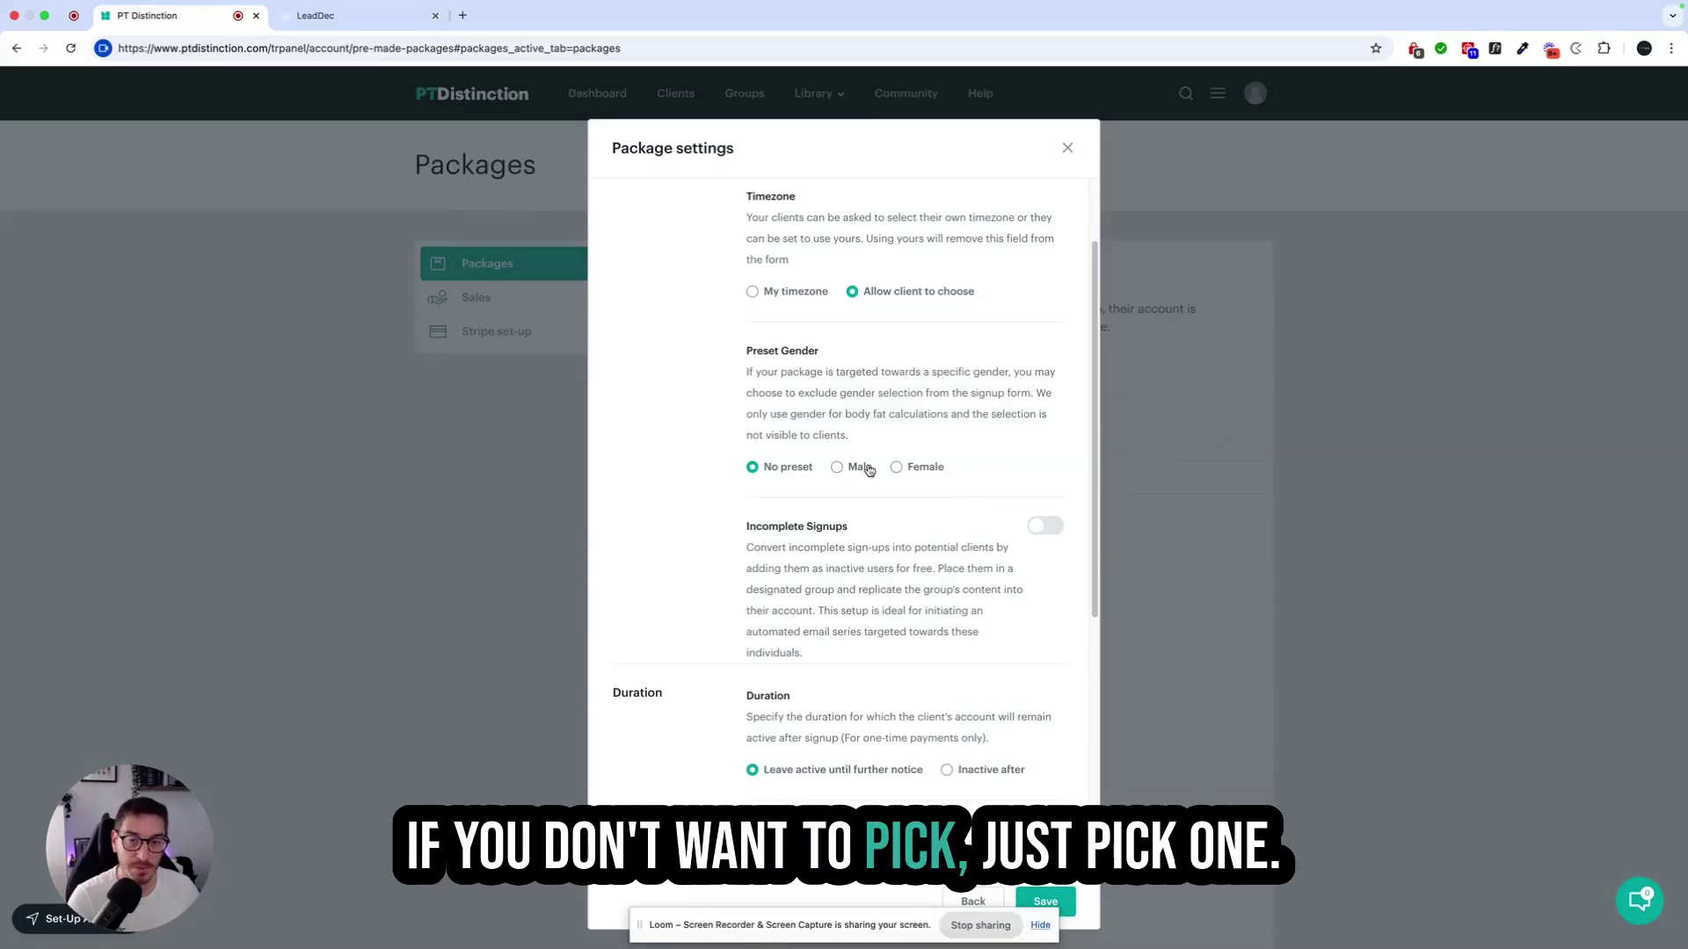
{"action": "left_click", "coordinate": [911, 474]}
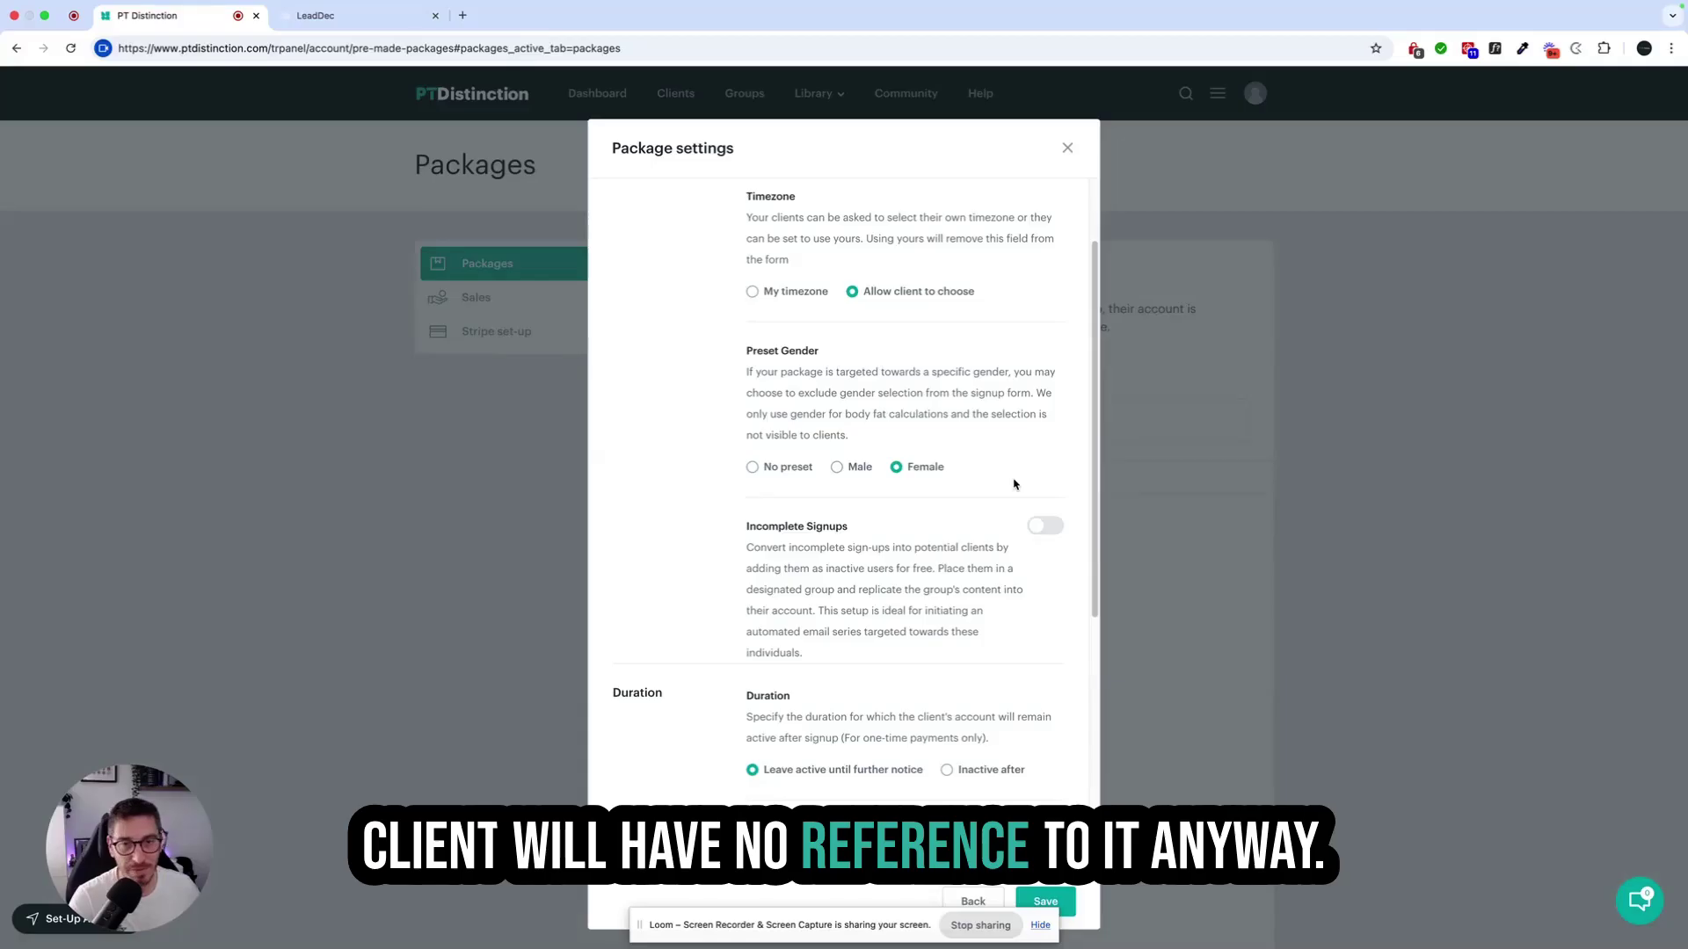
- Set the package duration so that client accounts go inactive after 1 week, leaving Incomplete Signups off
{"action": "scroll", "coordinate": [1014, 484], "scroll_direction": "down", "scroll_amount": 3}
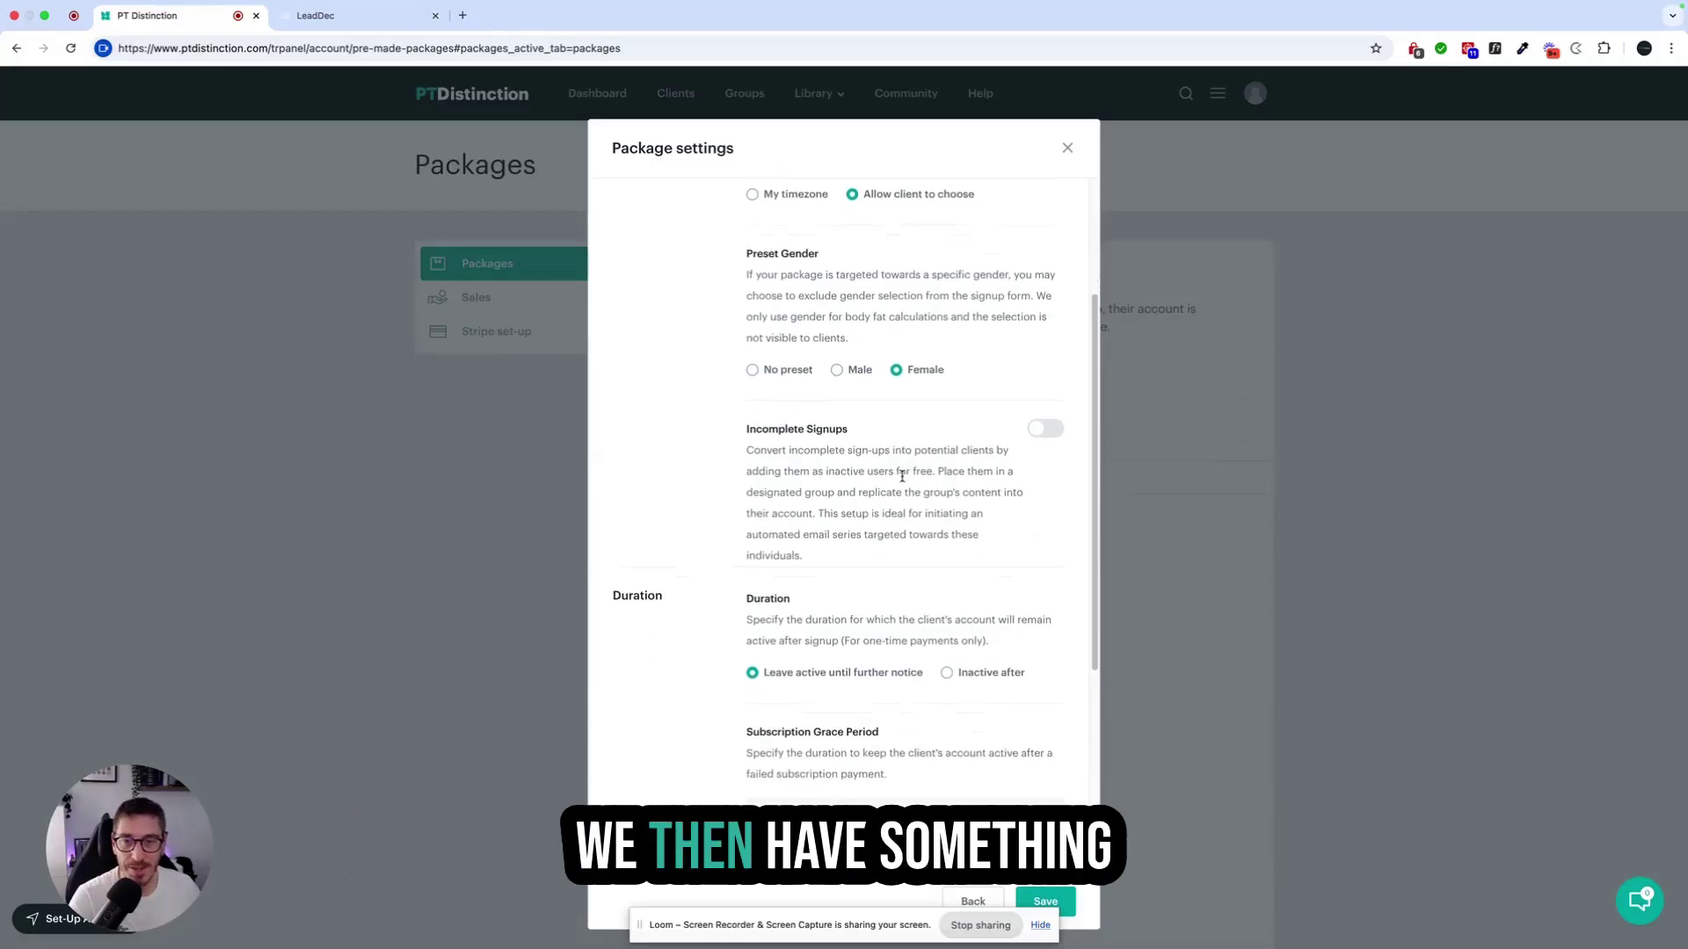
{"action": "scroll", "coordinate": [901, 448], "scroll_direction": "up", "scroll_amount": 5}
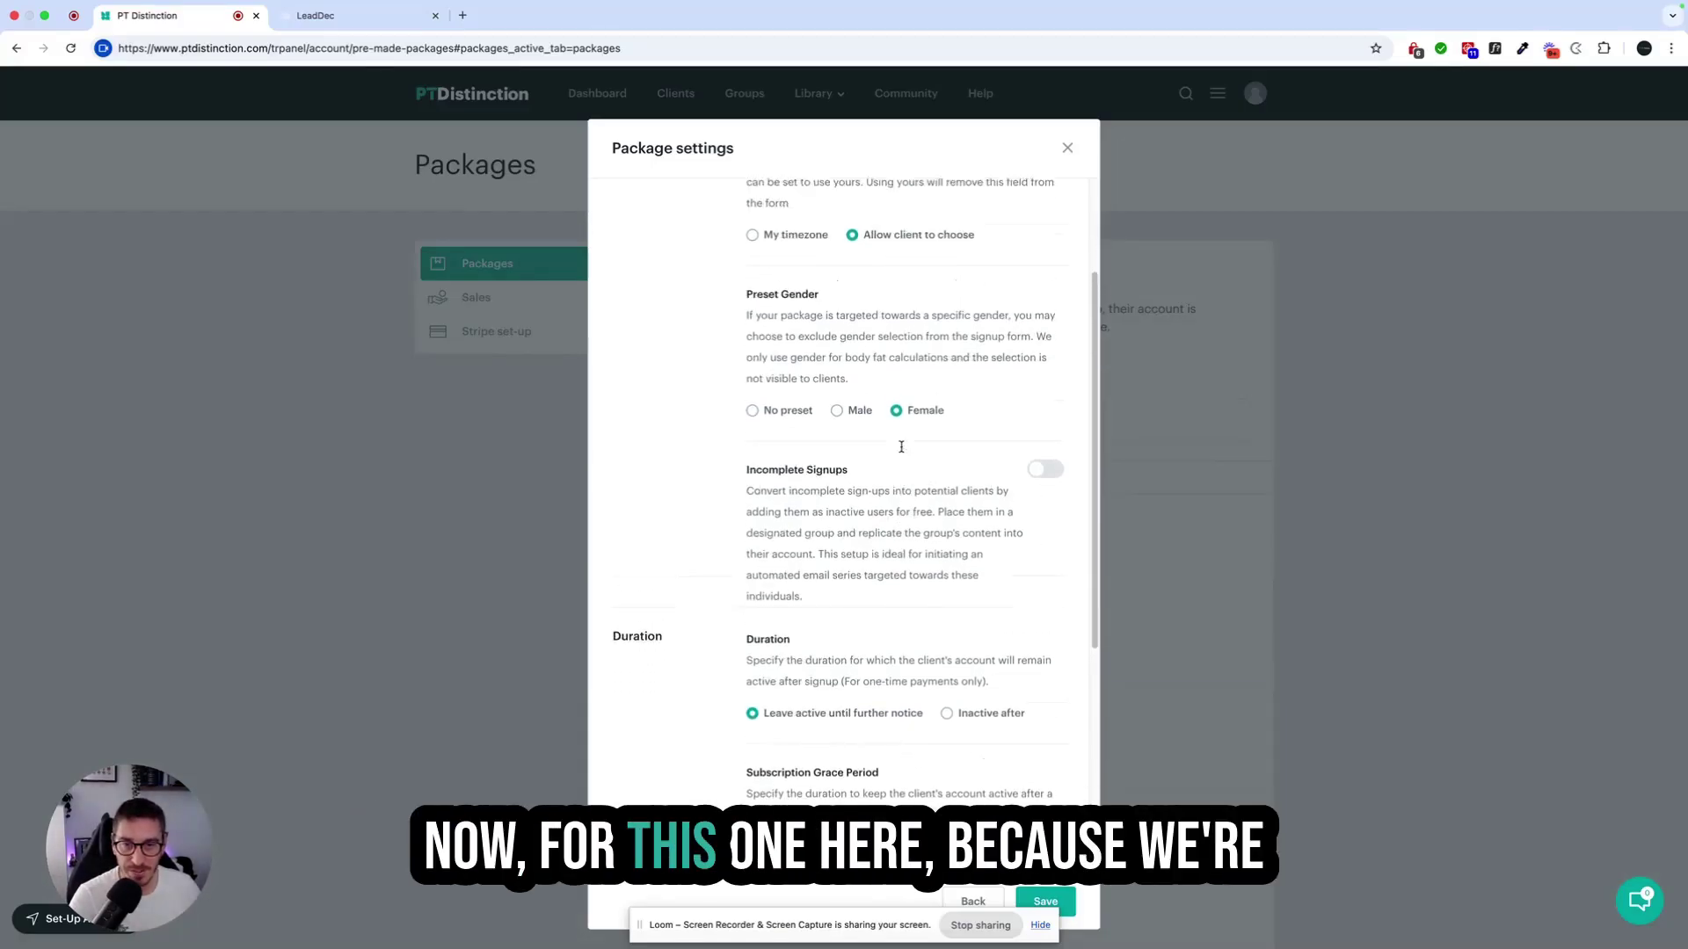
{"action": "scroll", "coordinate": [896, 526], "scroll_direction": "down", "scroll_amount": 4}
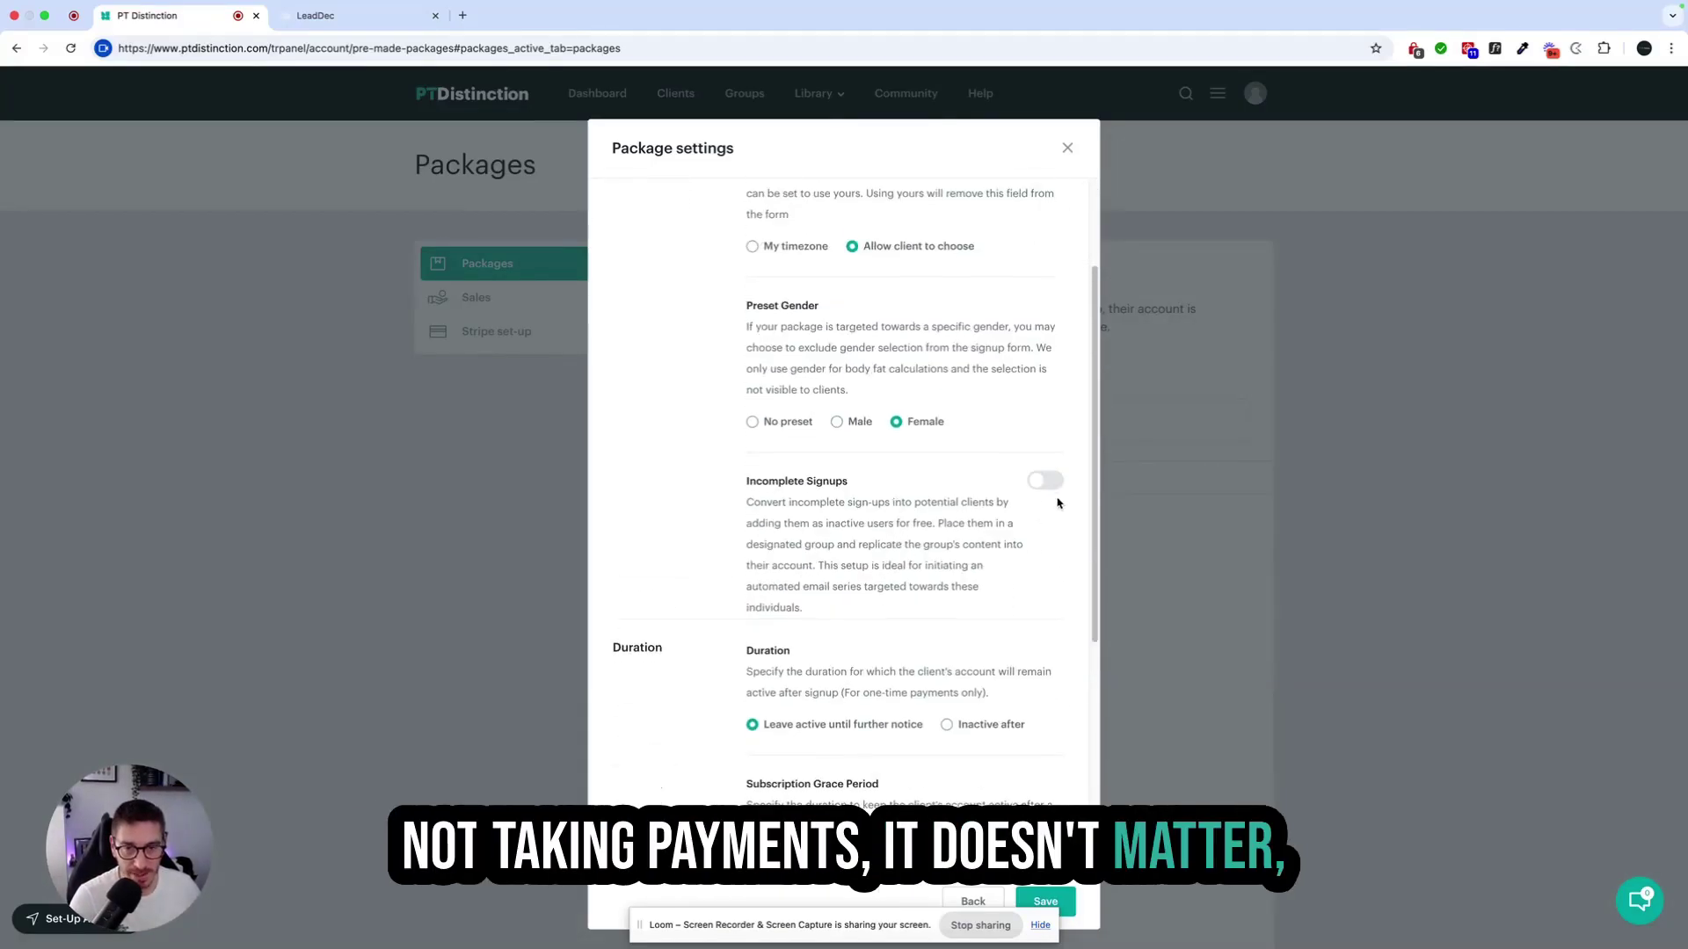
{"action": "scroll", "coordinate": [957, 527], "scroll_direction": "down", "scroll_amount": 4}
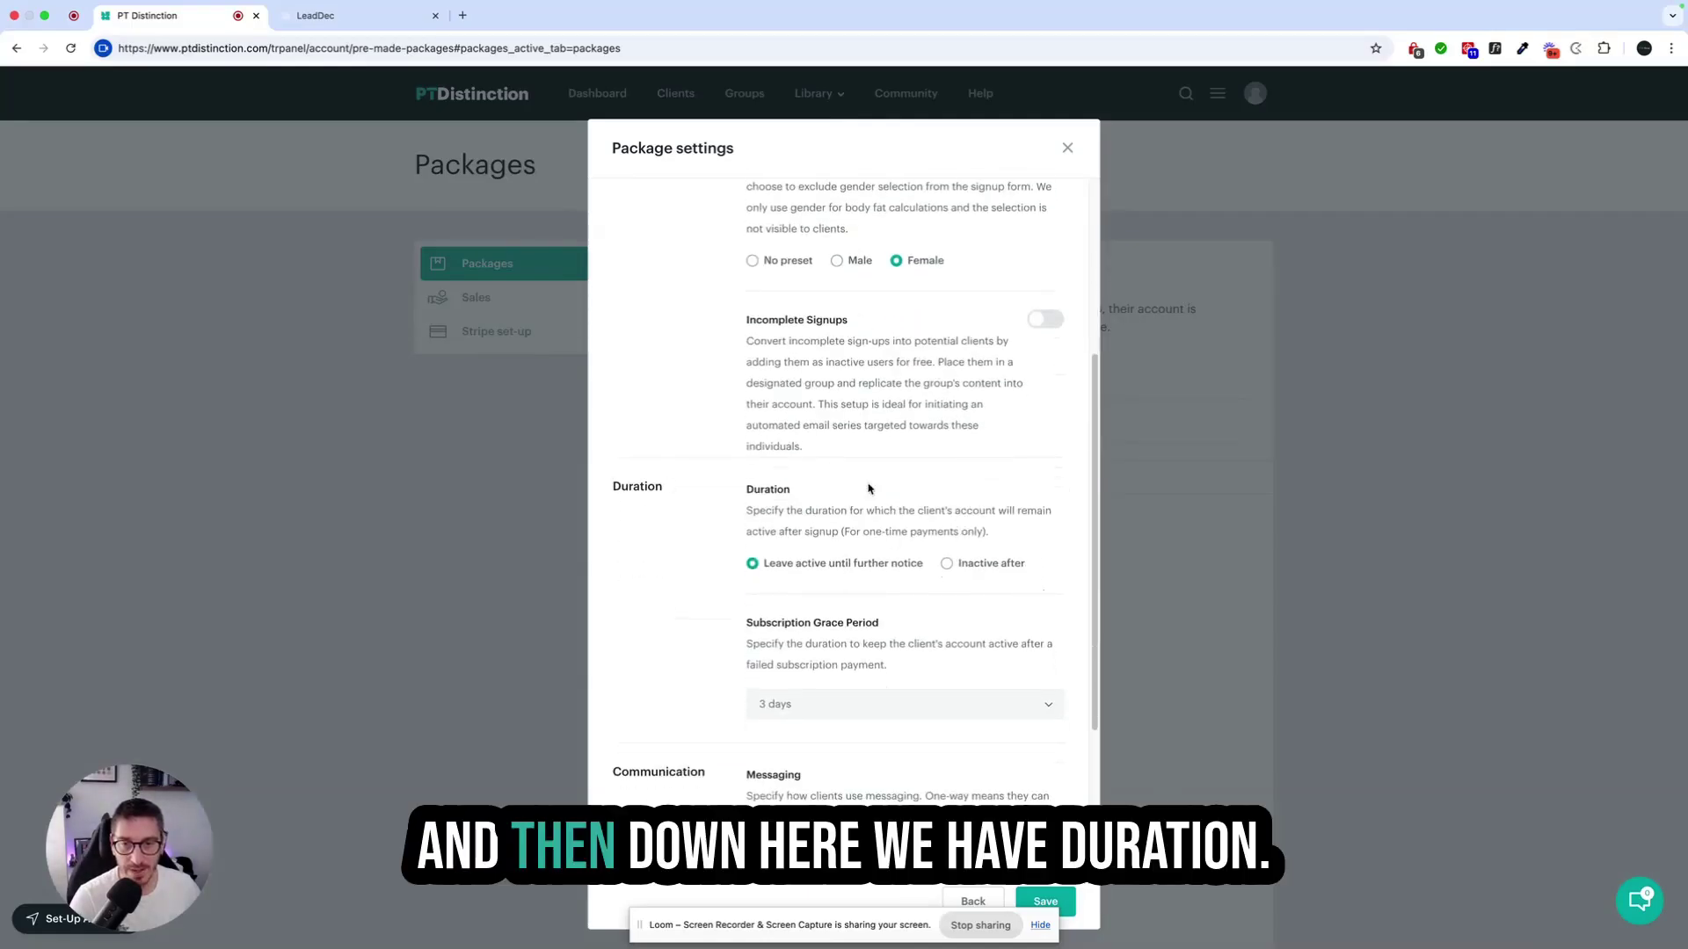
{"action": "scroll", "coordinate": [878, 536], "scroll_direction": "down", "scroll_amount": 2}
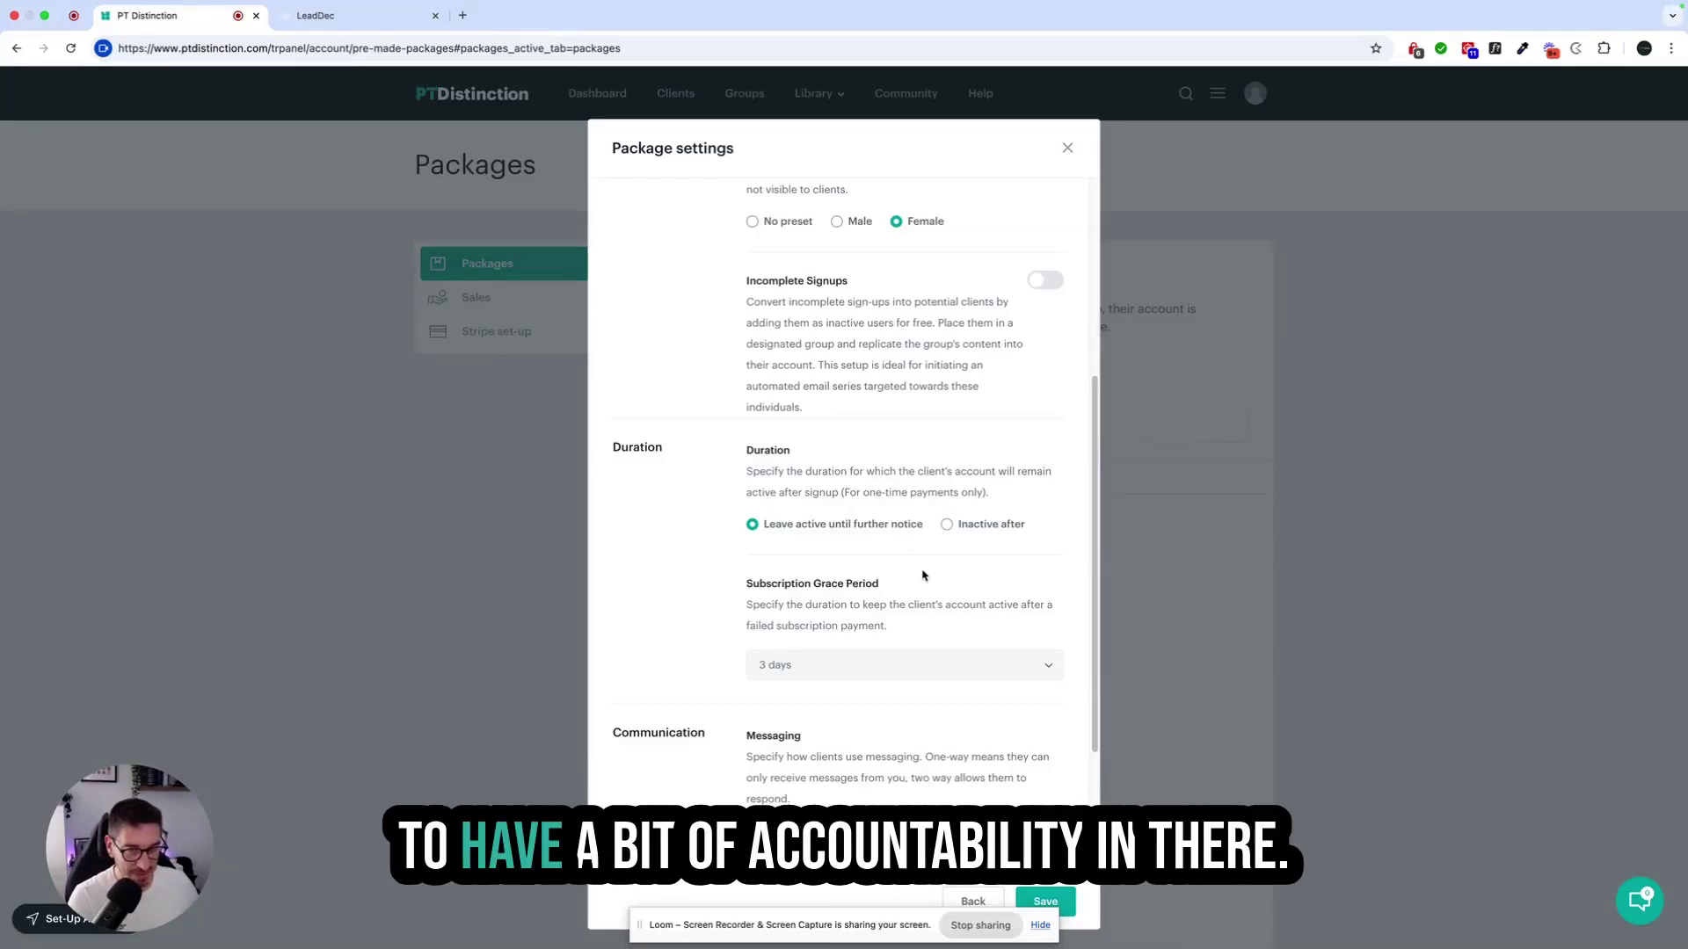
{"action": "left_click", "coordinate": [947, 525]}
{"action": "left_click", "coordinate": [960, 564]}
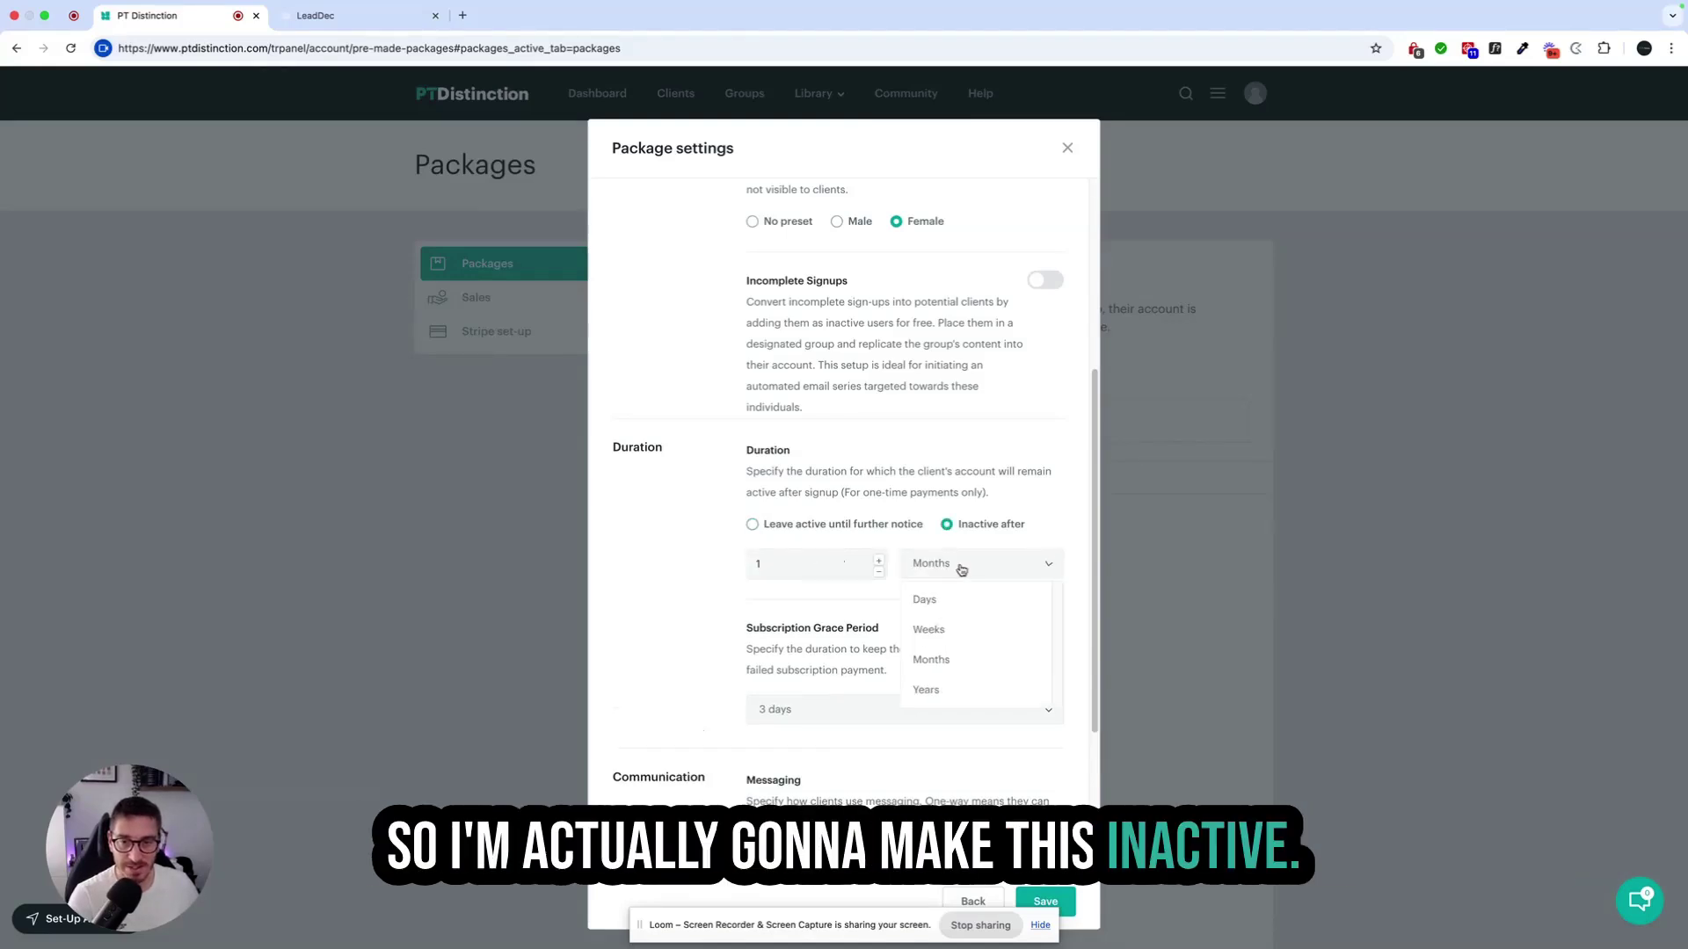
{"action": "left_click", "coordinate": [939, 640]}
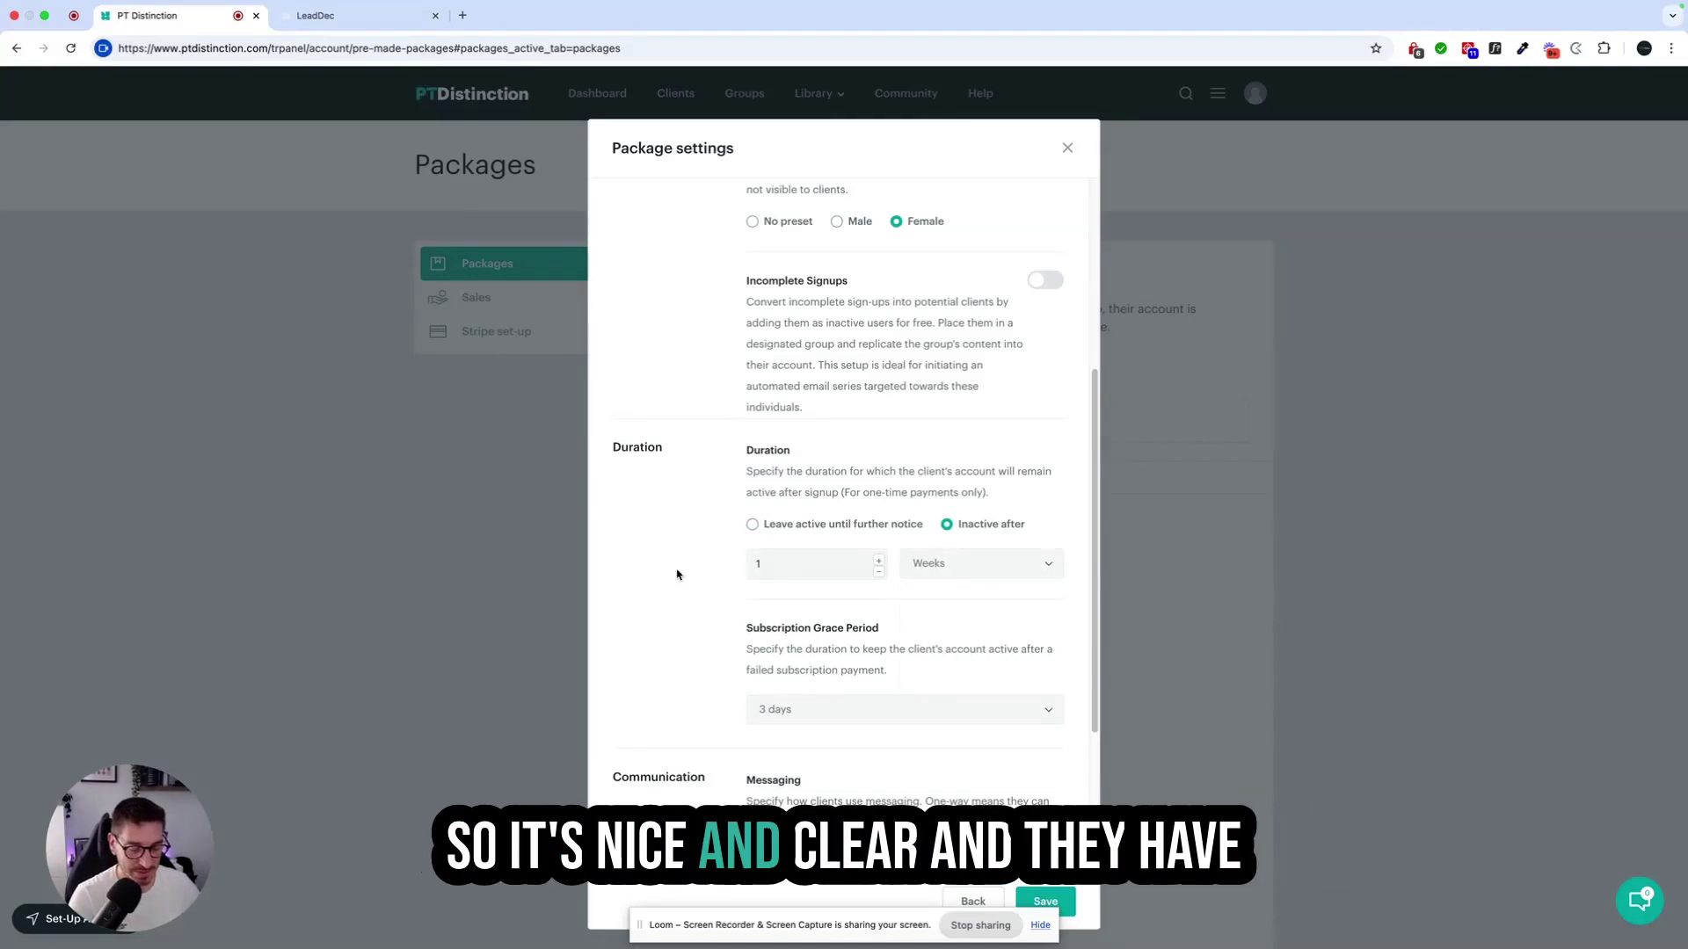
- Turn off the automatic login details email, keep messaging One way, and save the package
{"action": "scroll", "coordinate": [677, 575], "scroll_direction": "down", "scroll_amount": 2}
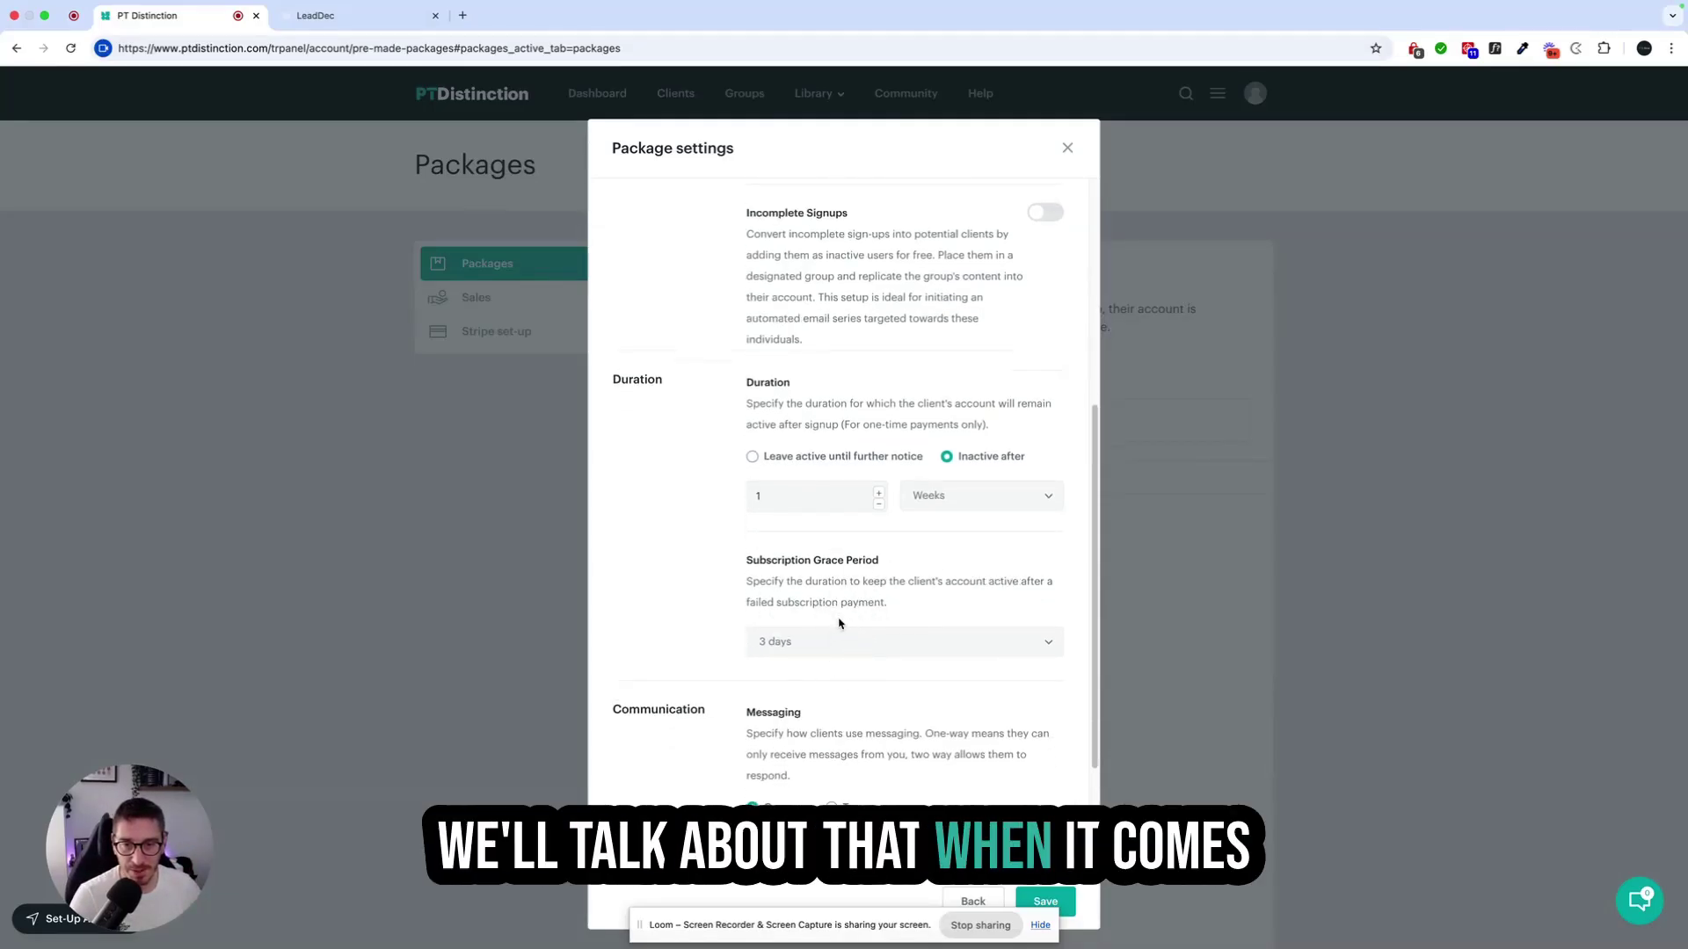
{"action": "scroll", "coordinate": [800, 628], "scroll_direction": "down", "scroll_amount": 5}
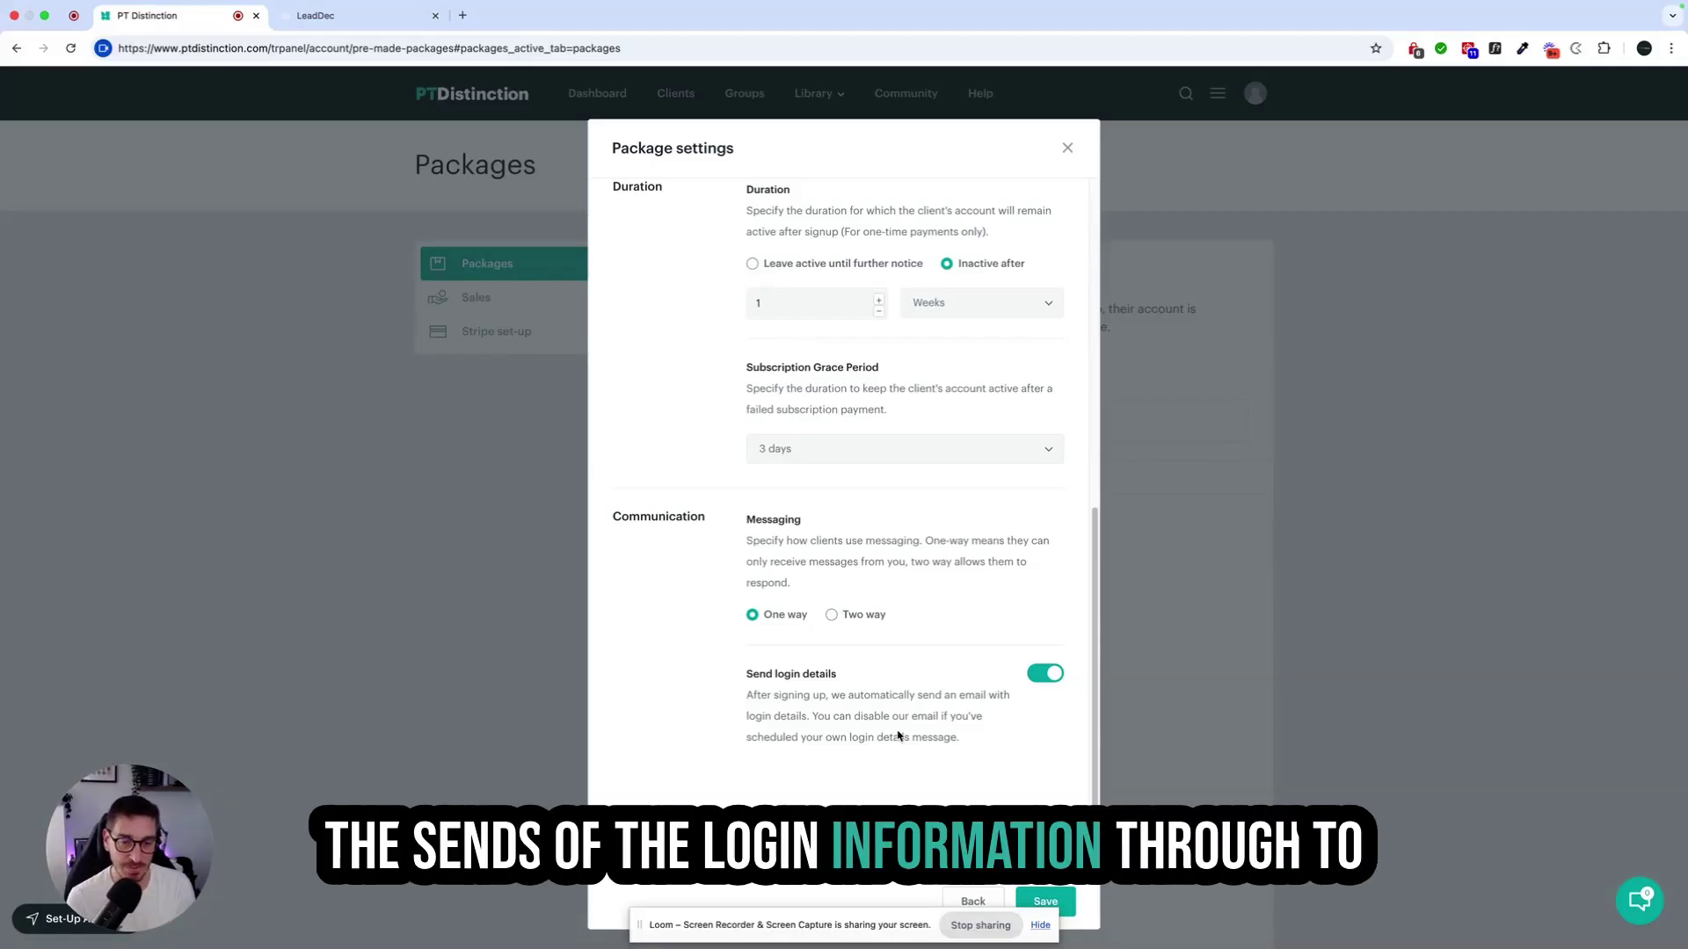
{"action": "left_click", "coordinate": [1049, 677]}
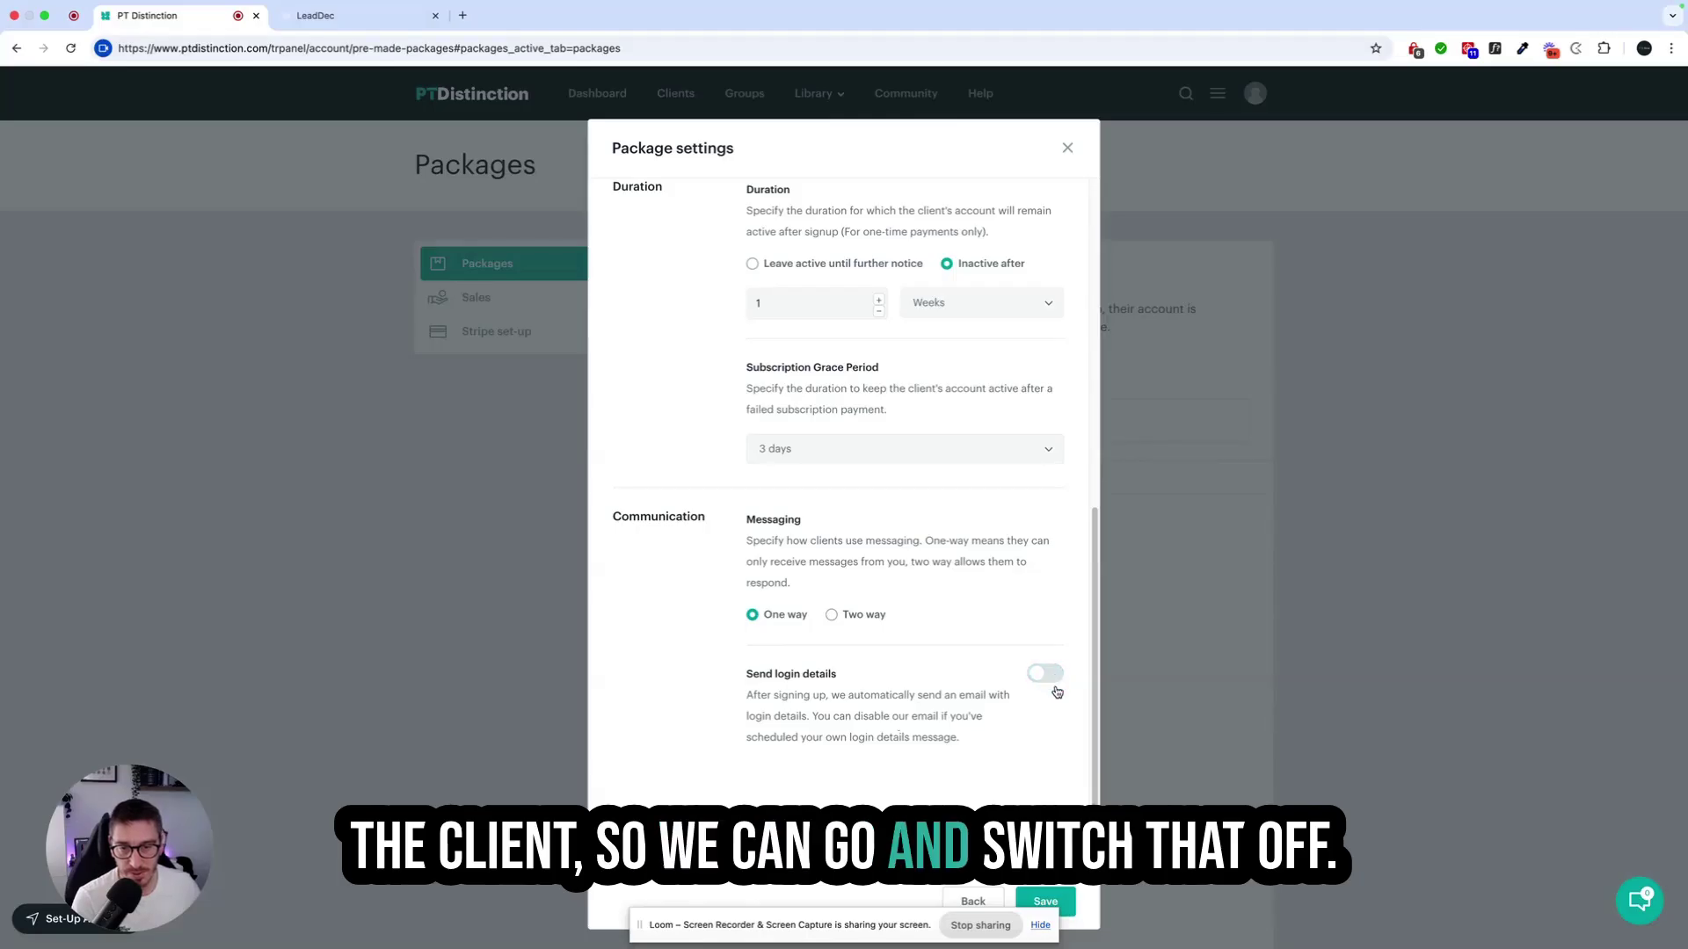
{"action": "left_click", "coordinate": [1061, 906]}
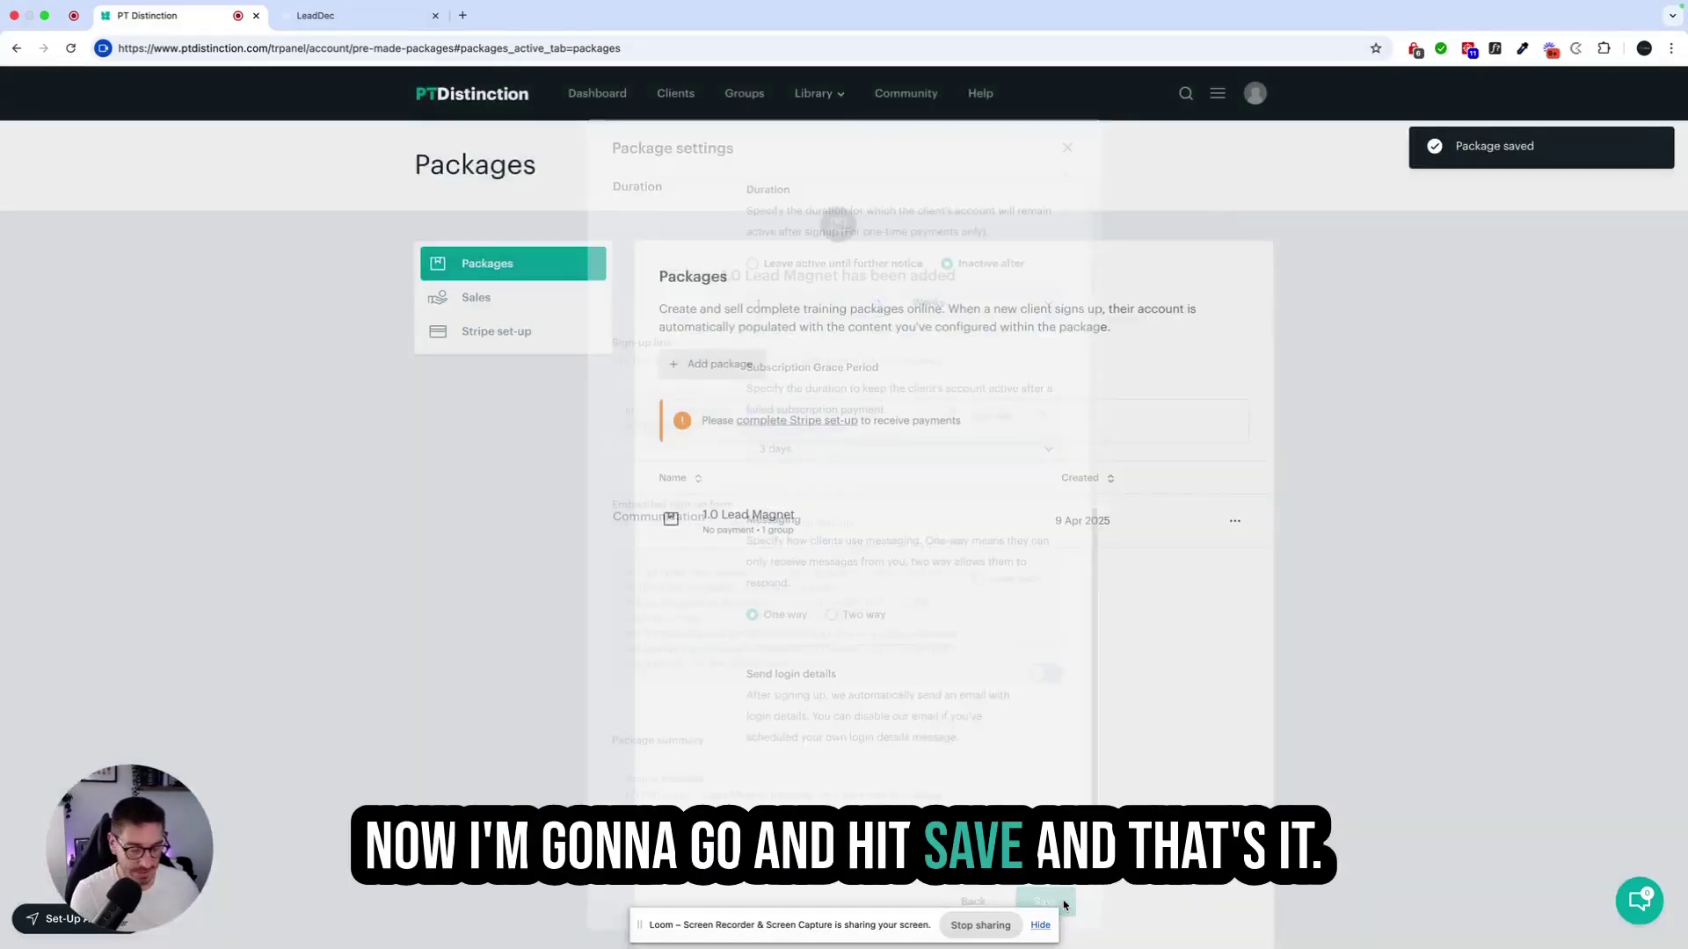
- Review the saved package's summary and embed options, and copy its sign-up link
{"action": "scroll", "coordinate": [806, 482], "scroll_direction": "down", "scroll_amount": 2}
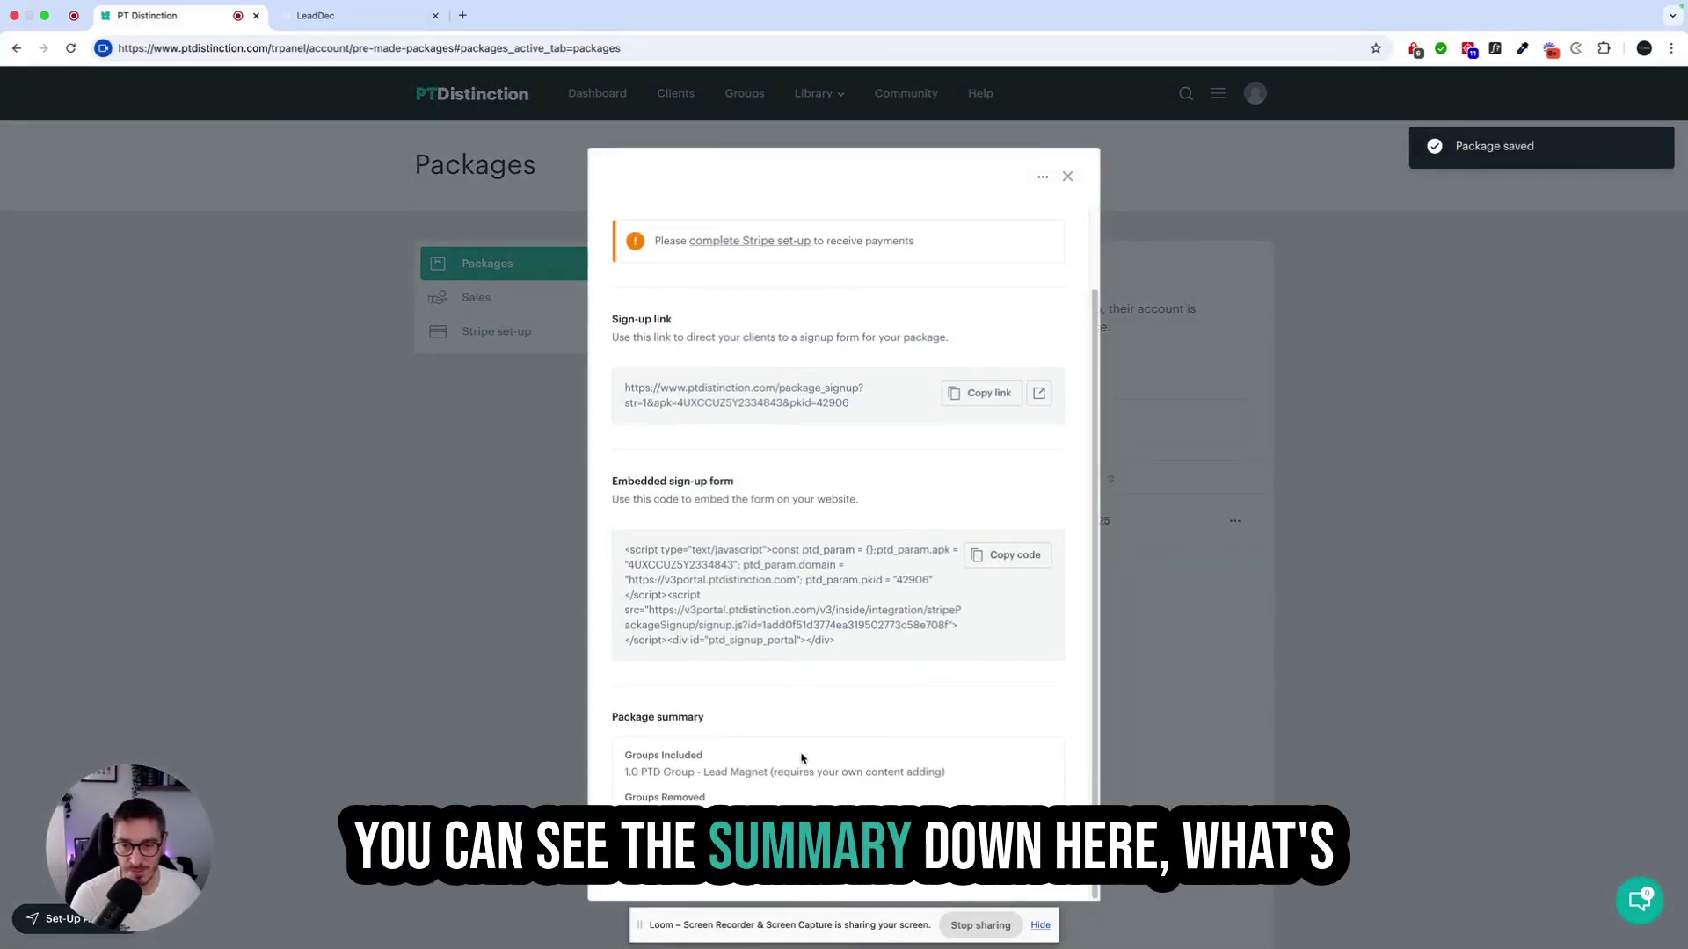
{"action": "scroll", "coordinate": [803, 756], "scroll_direction": "up", "scroll_amount": 2}
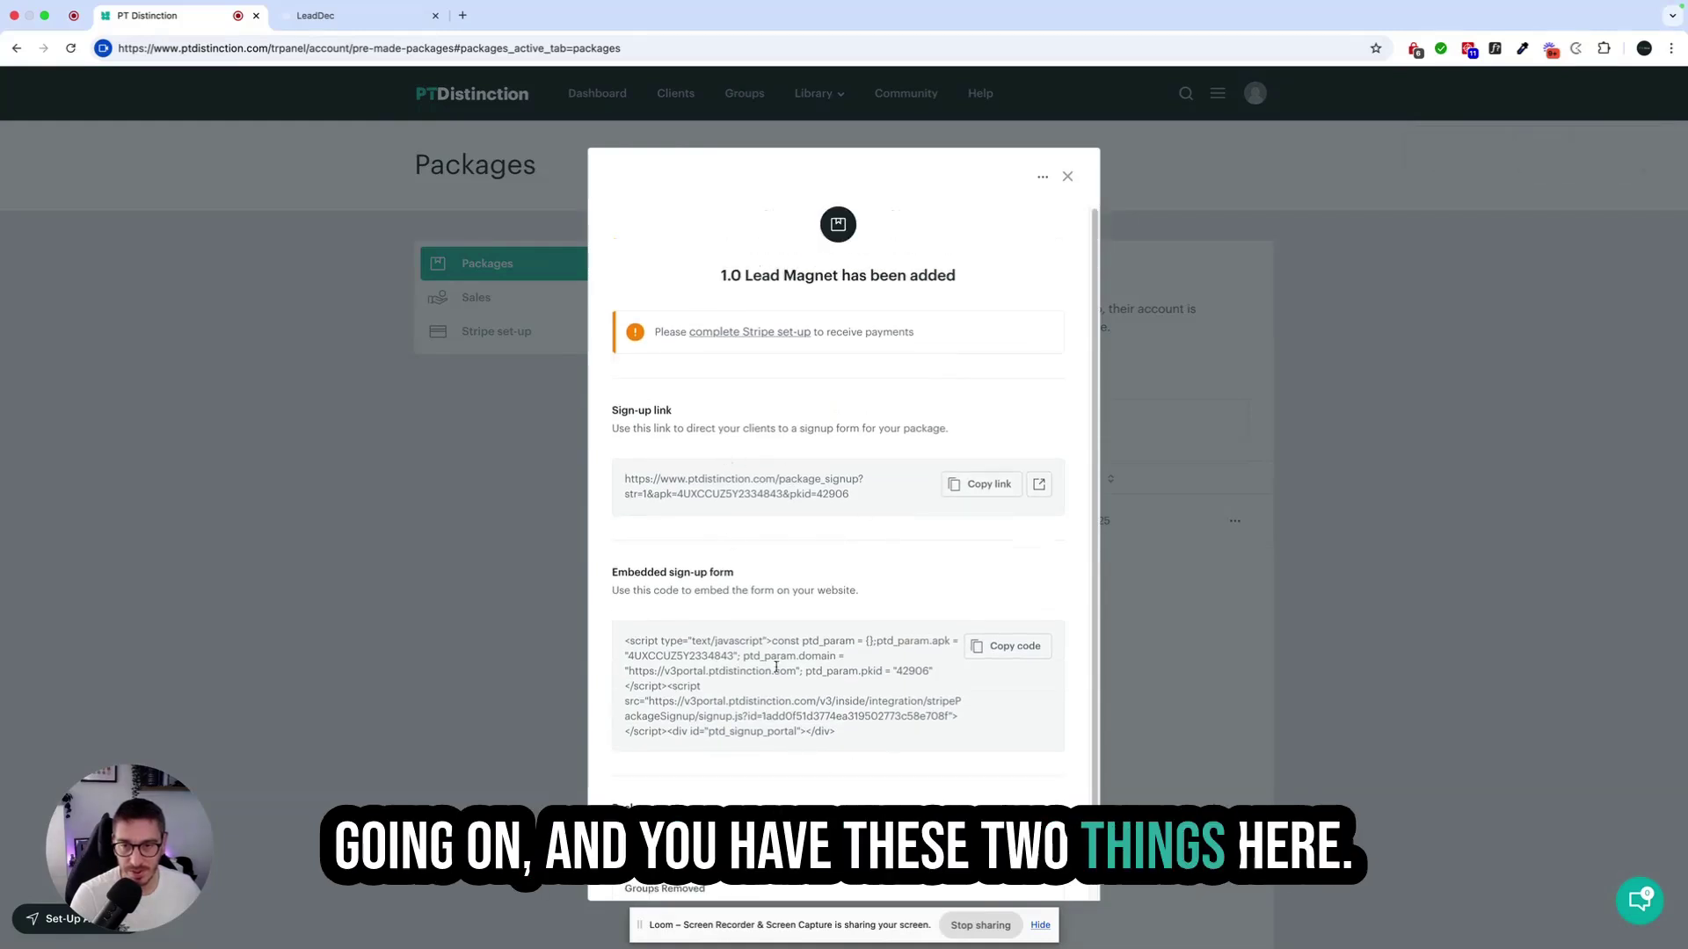
{"action": "scroll", "coordinate": [803, 584], "scroll_direction": "down", "scroll_amount": 1}
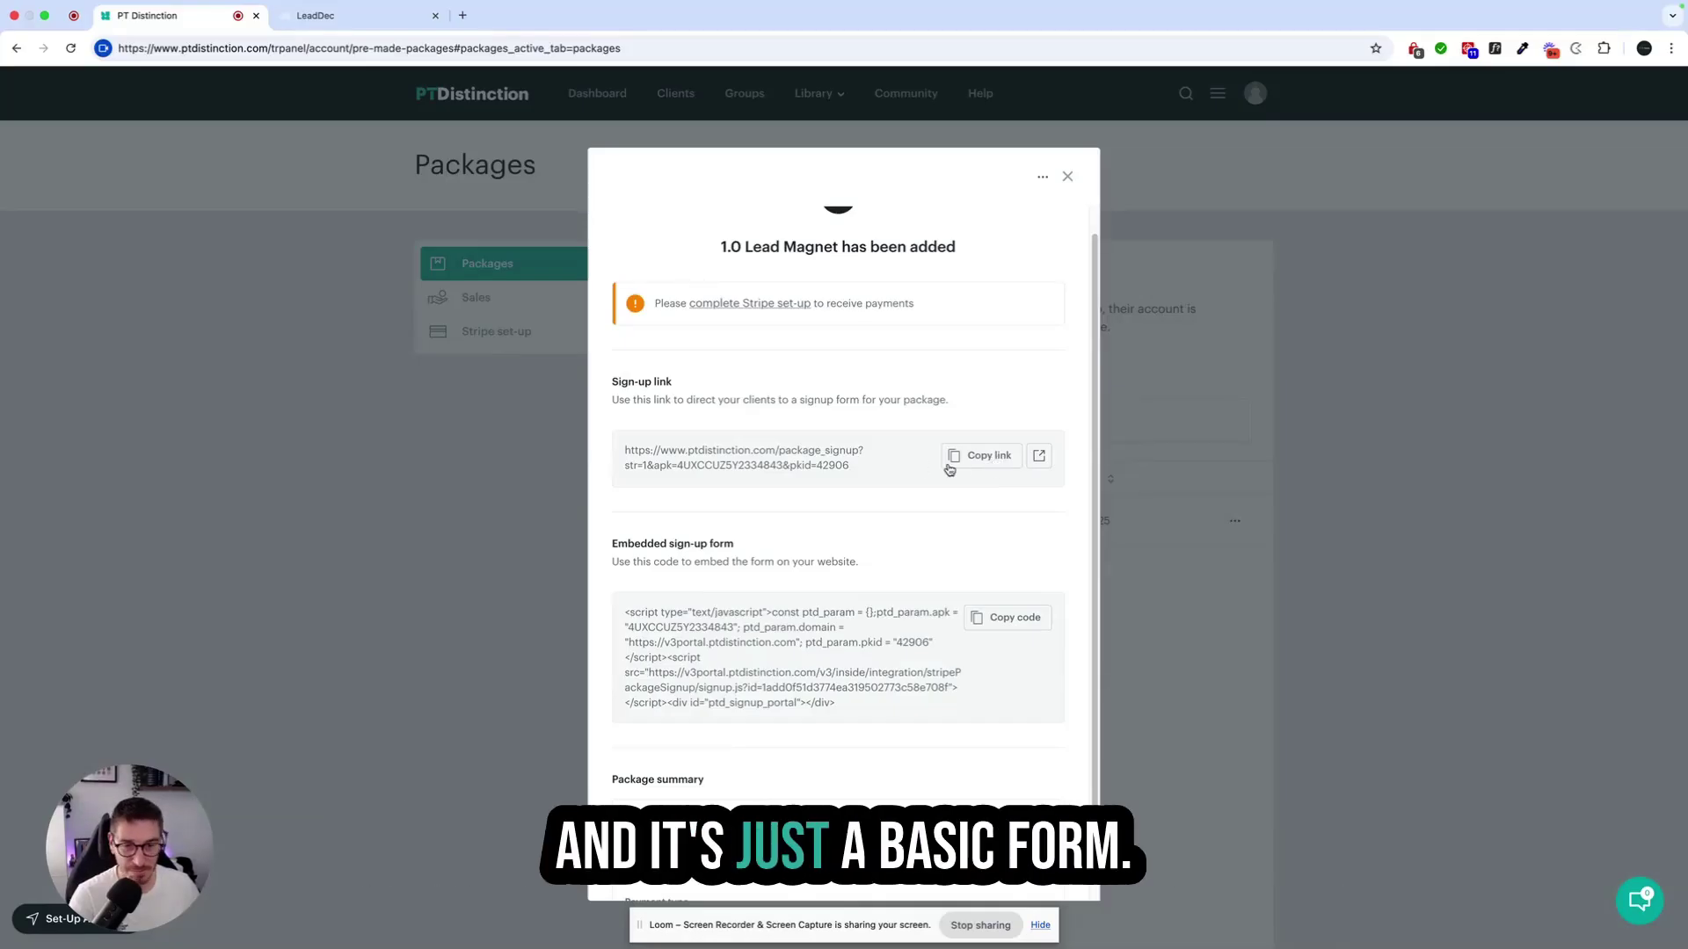
{"action": "scroll", "coordinate": [949, 470], "scroll_direction": "down", "scroll_amount": 1}
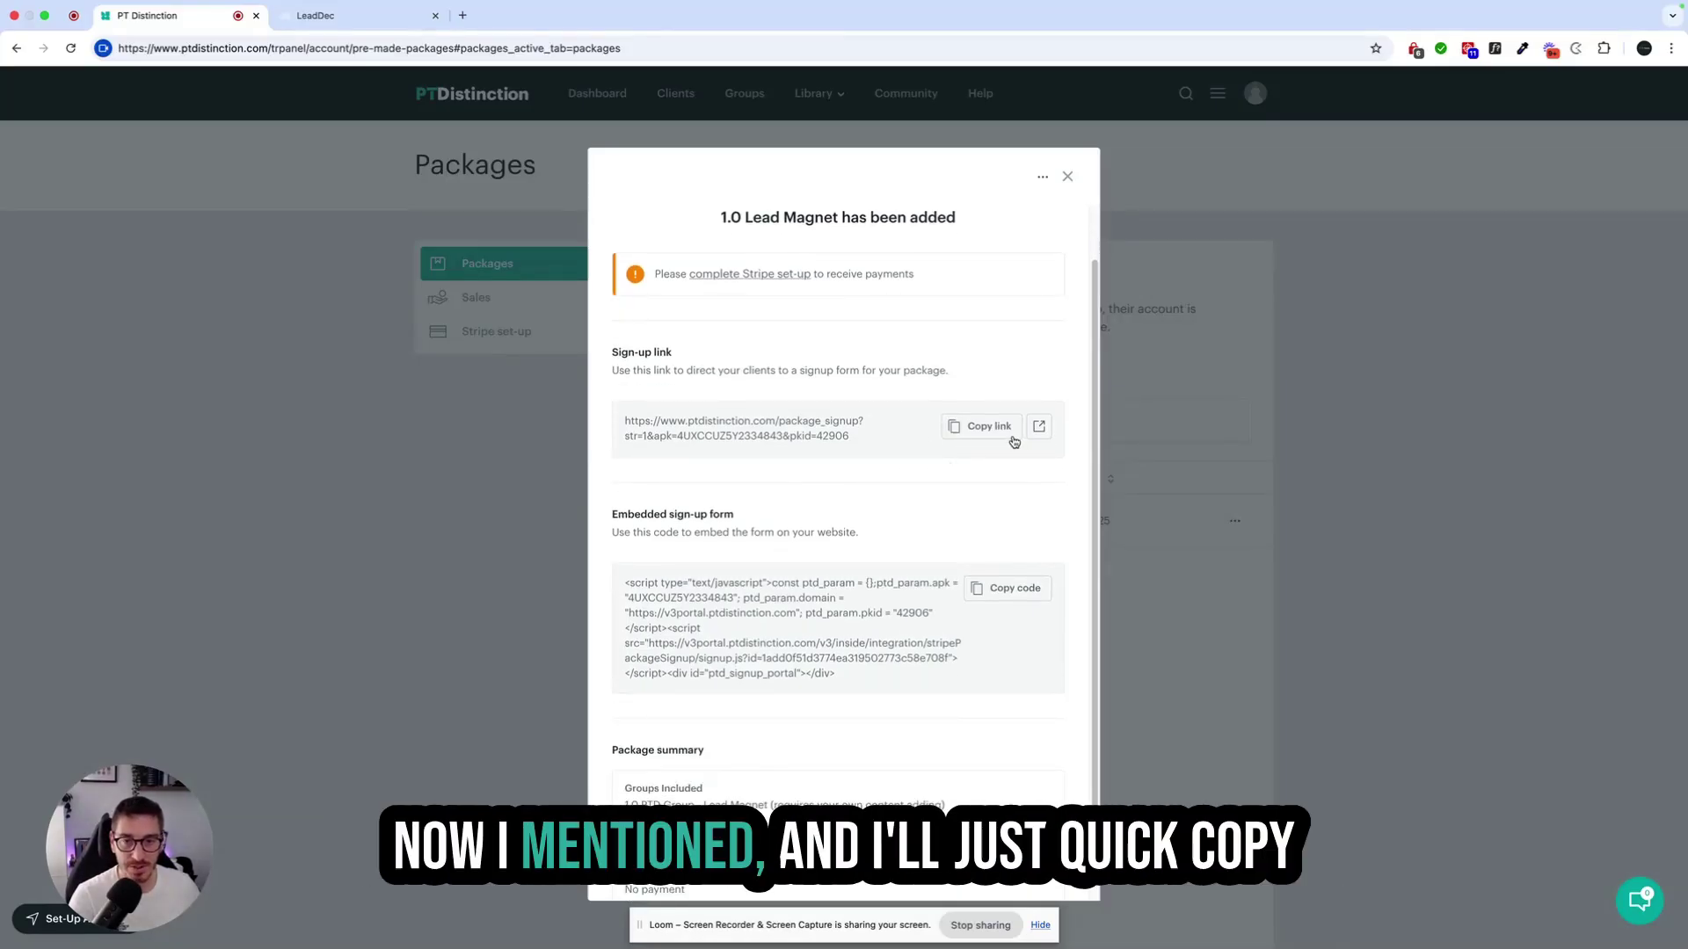
{"action": "left_click", "coordinate": [987, 434]}
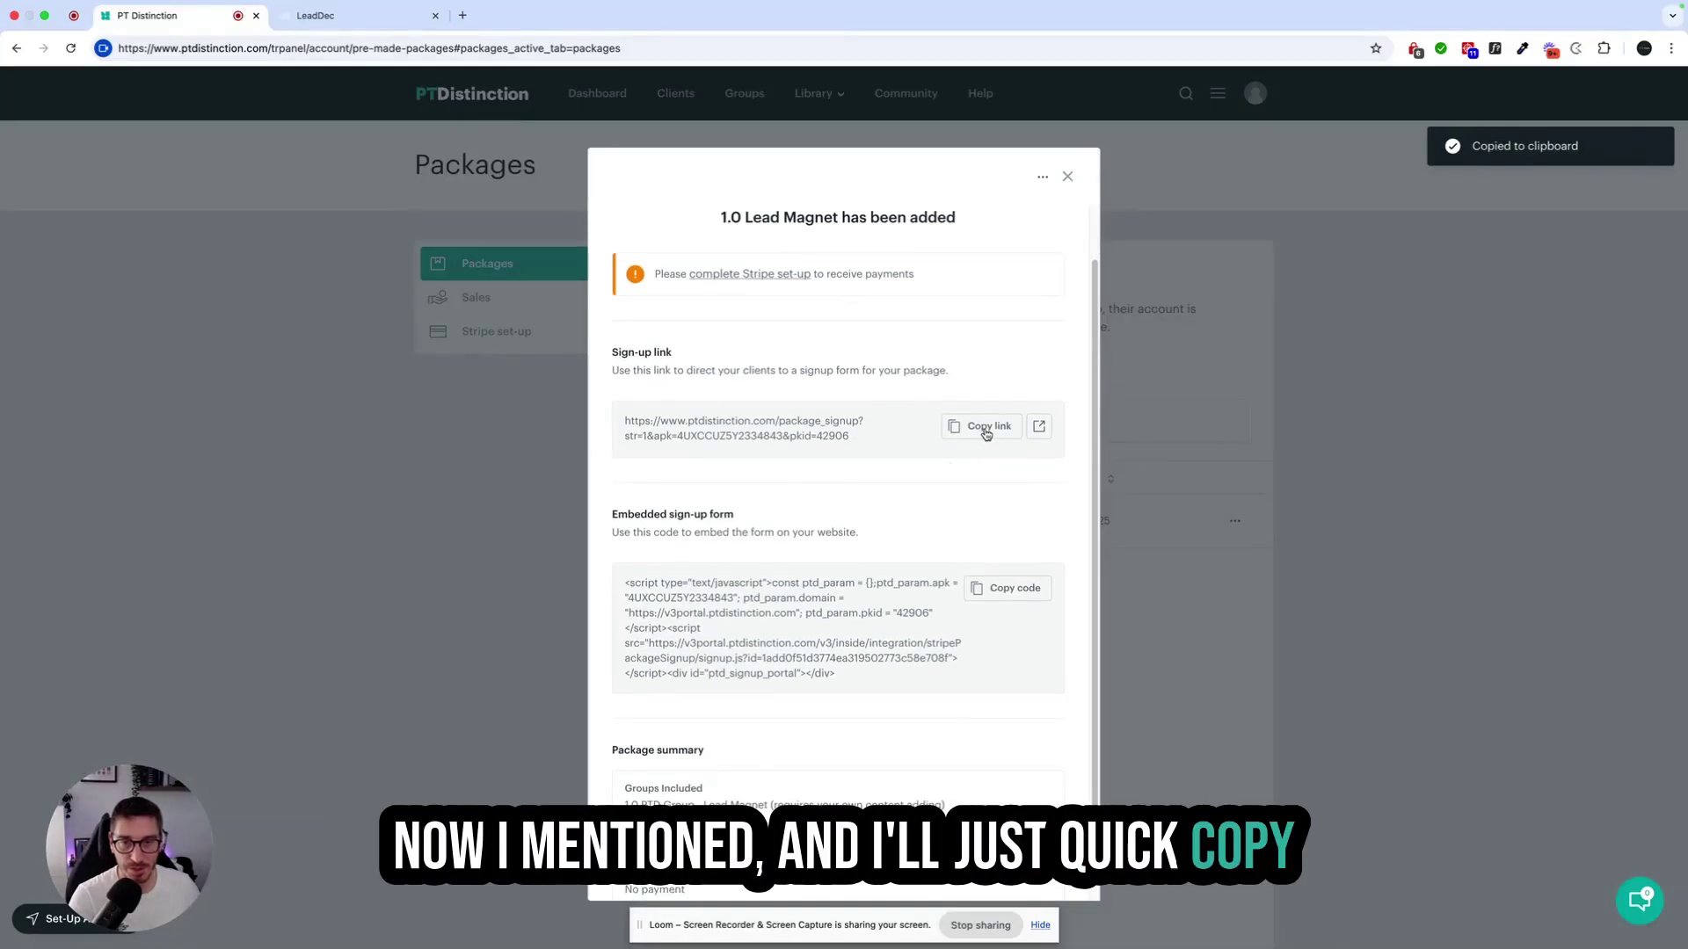
- Open the copied sign-up link in an Incognito window, examine the sign-up form, and close that window
{"action": "left_click", "coordinate": [1671, 47]}
{"action": "left_click", "coordinate": [1441, 124]}
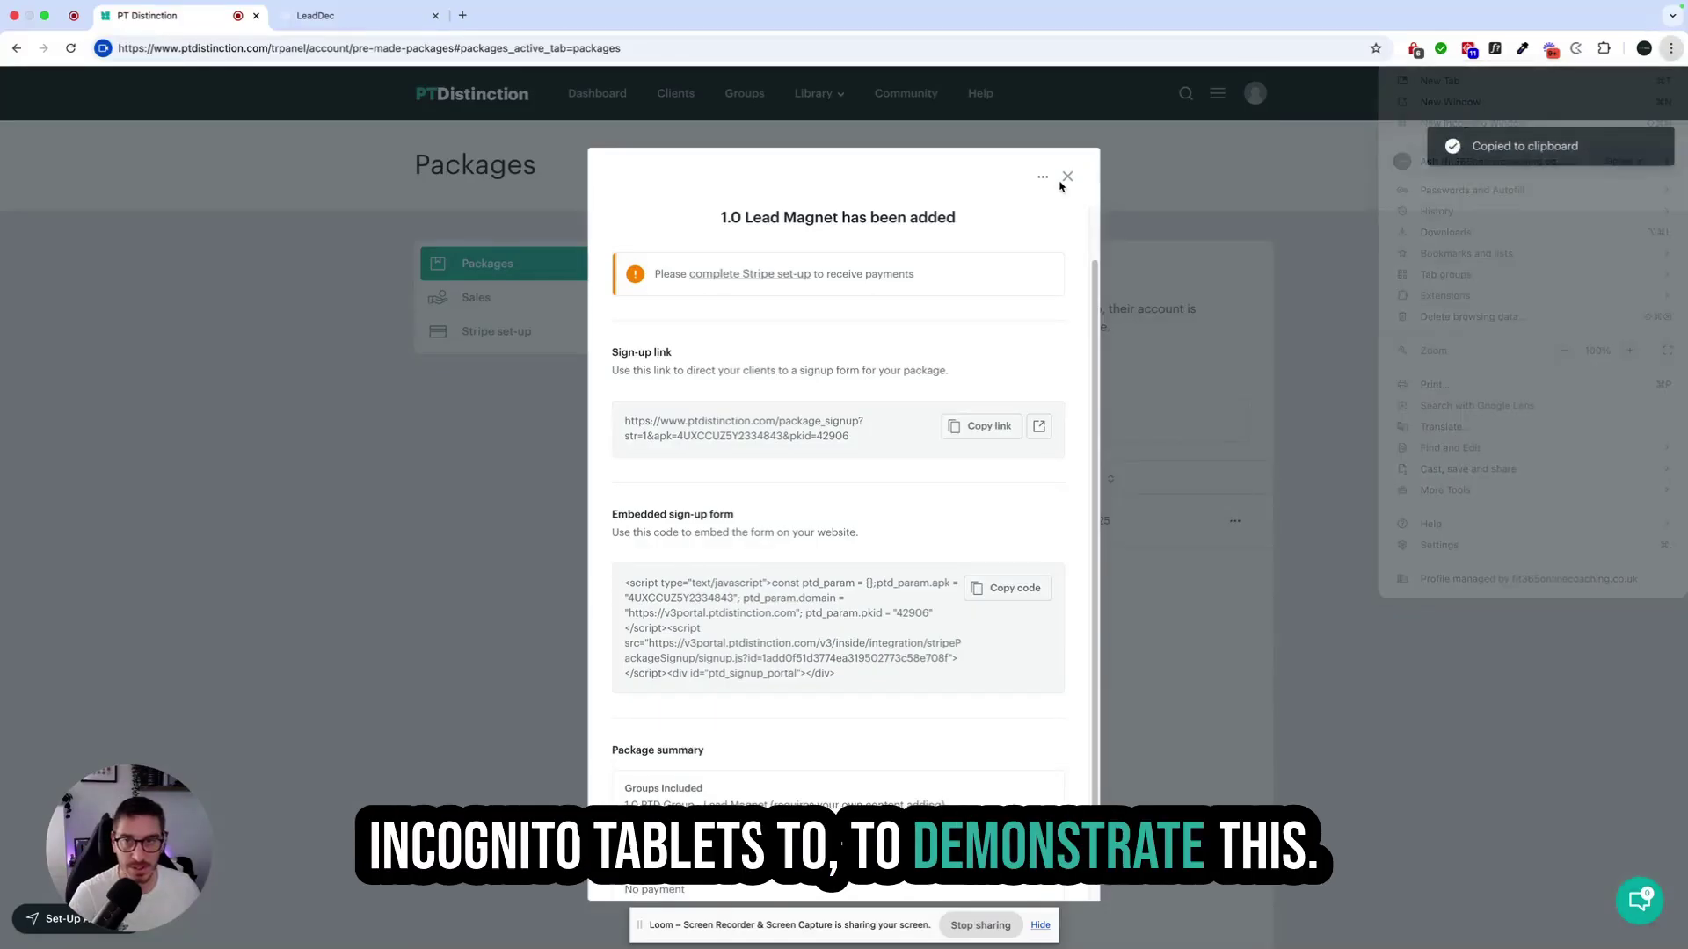
{"action": "key", "text": "super+v"}
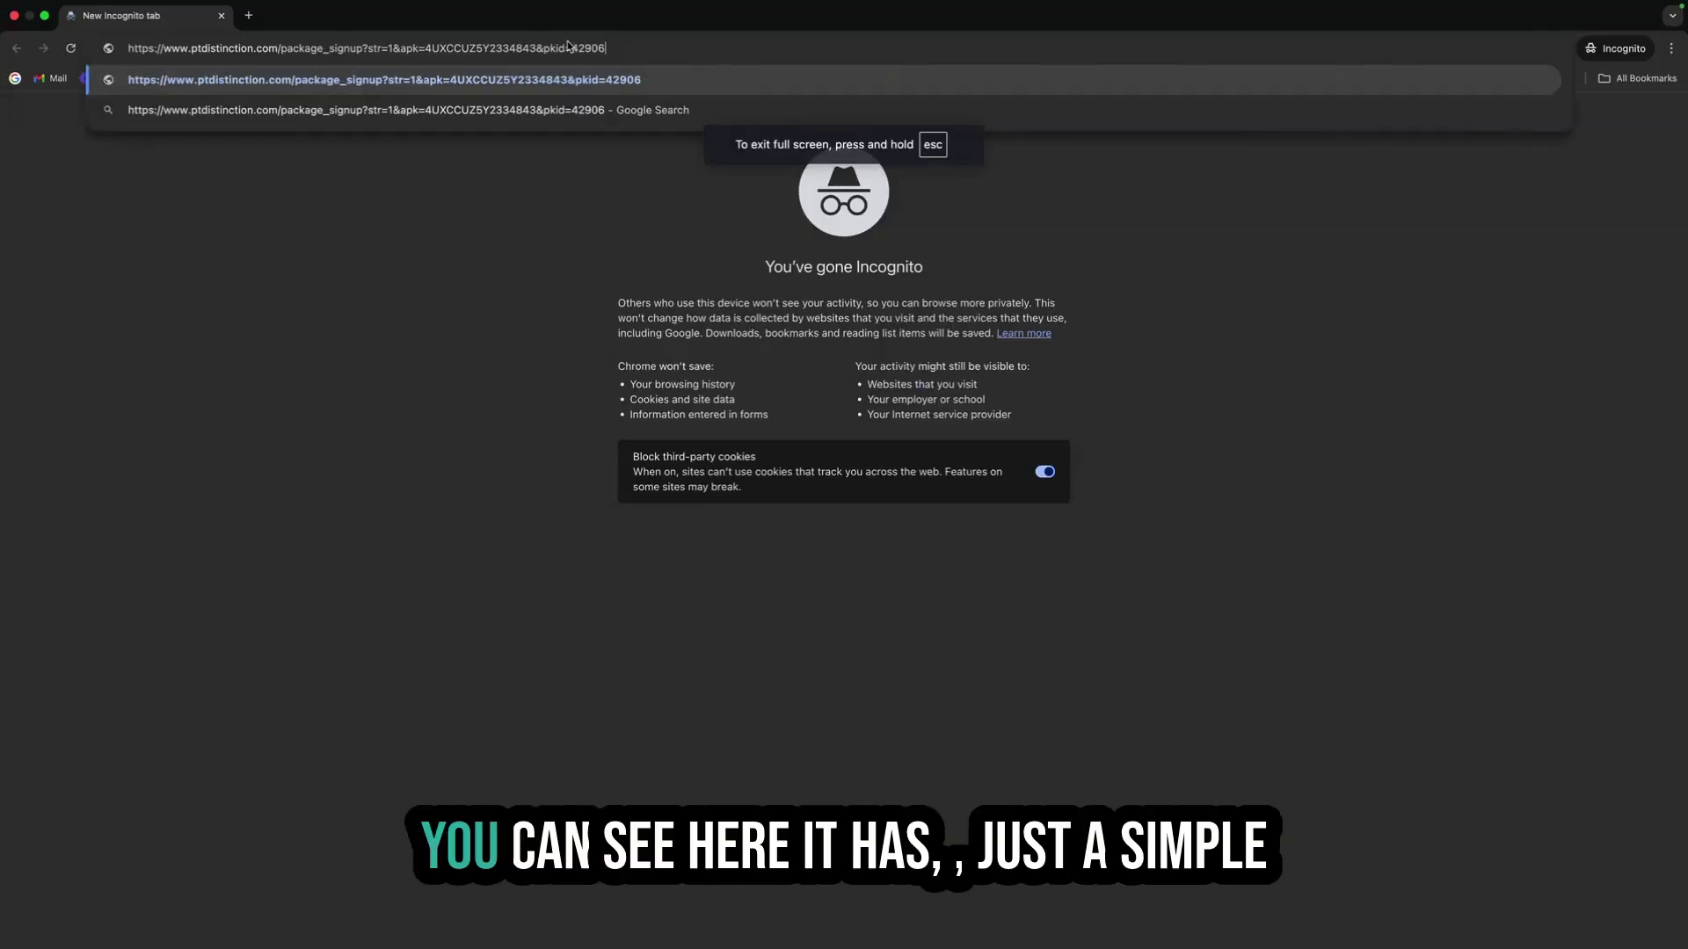
{"action": "key", "text": "Return"}
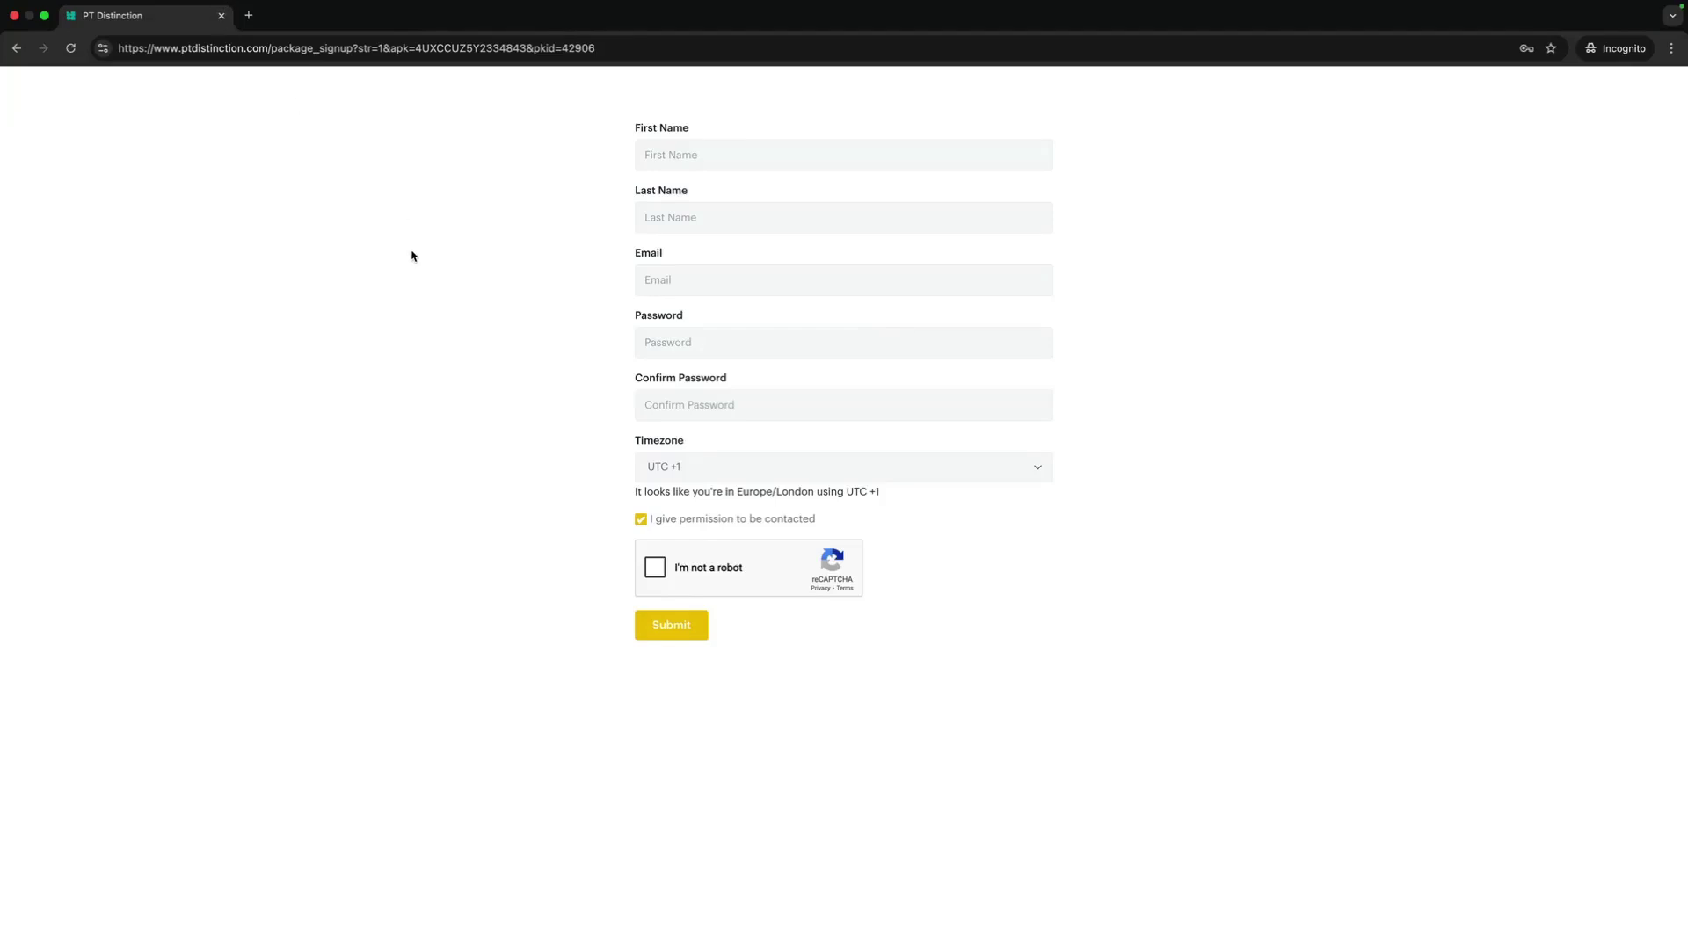
{"action": "key", "text": "super+w"}
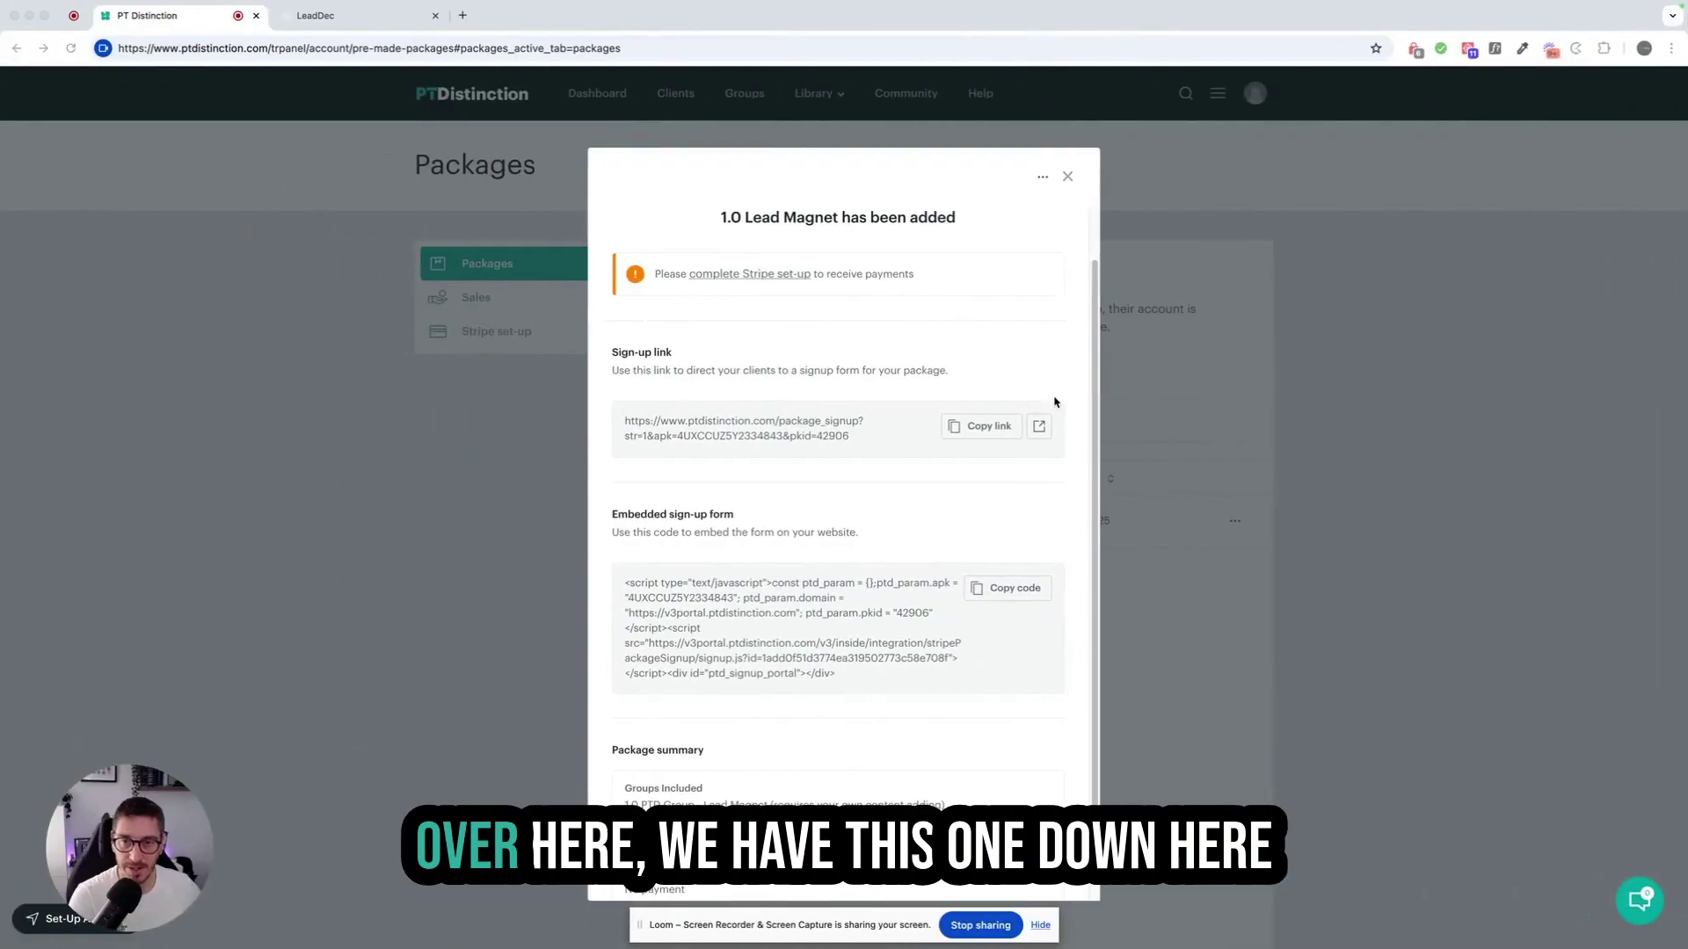
- Copy the embedded sign-up form code and switch to LeadDec to open the [PTD Ninja] Lead Magnet funnel's landing page for editing
{"action": "scroll", "coordinate": [798, 592], "scroll_direction": "down", "scroll_amount": 1}
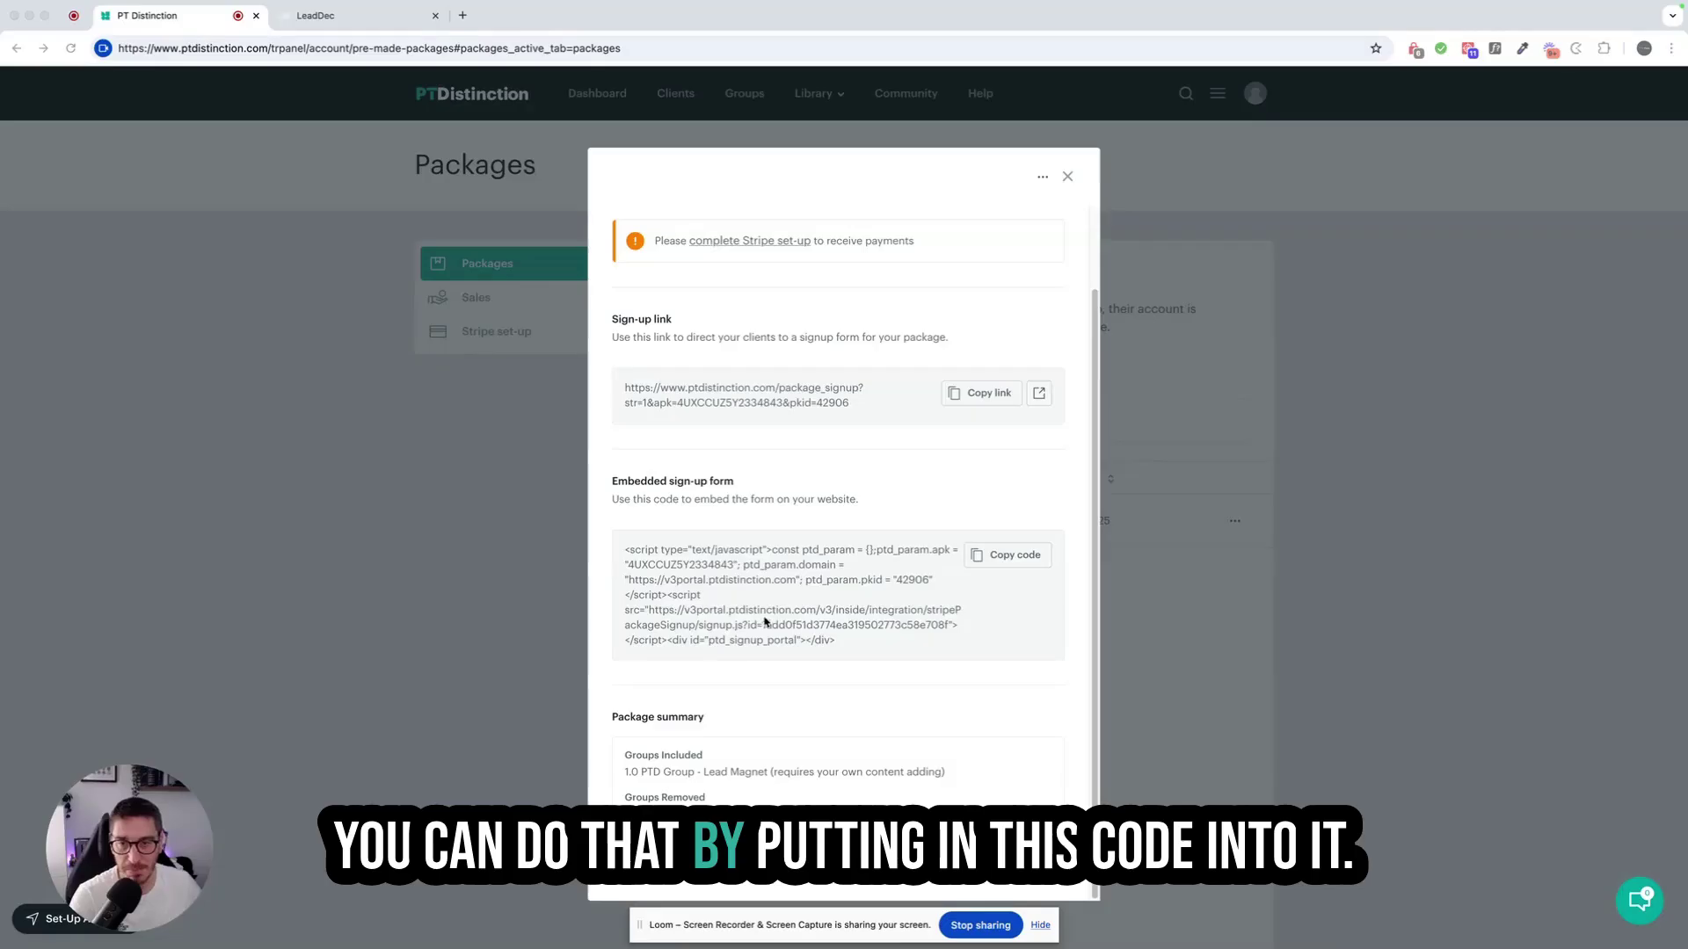
{"action": "left_click", "coordinate": [1008, 557]}
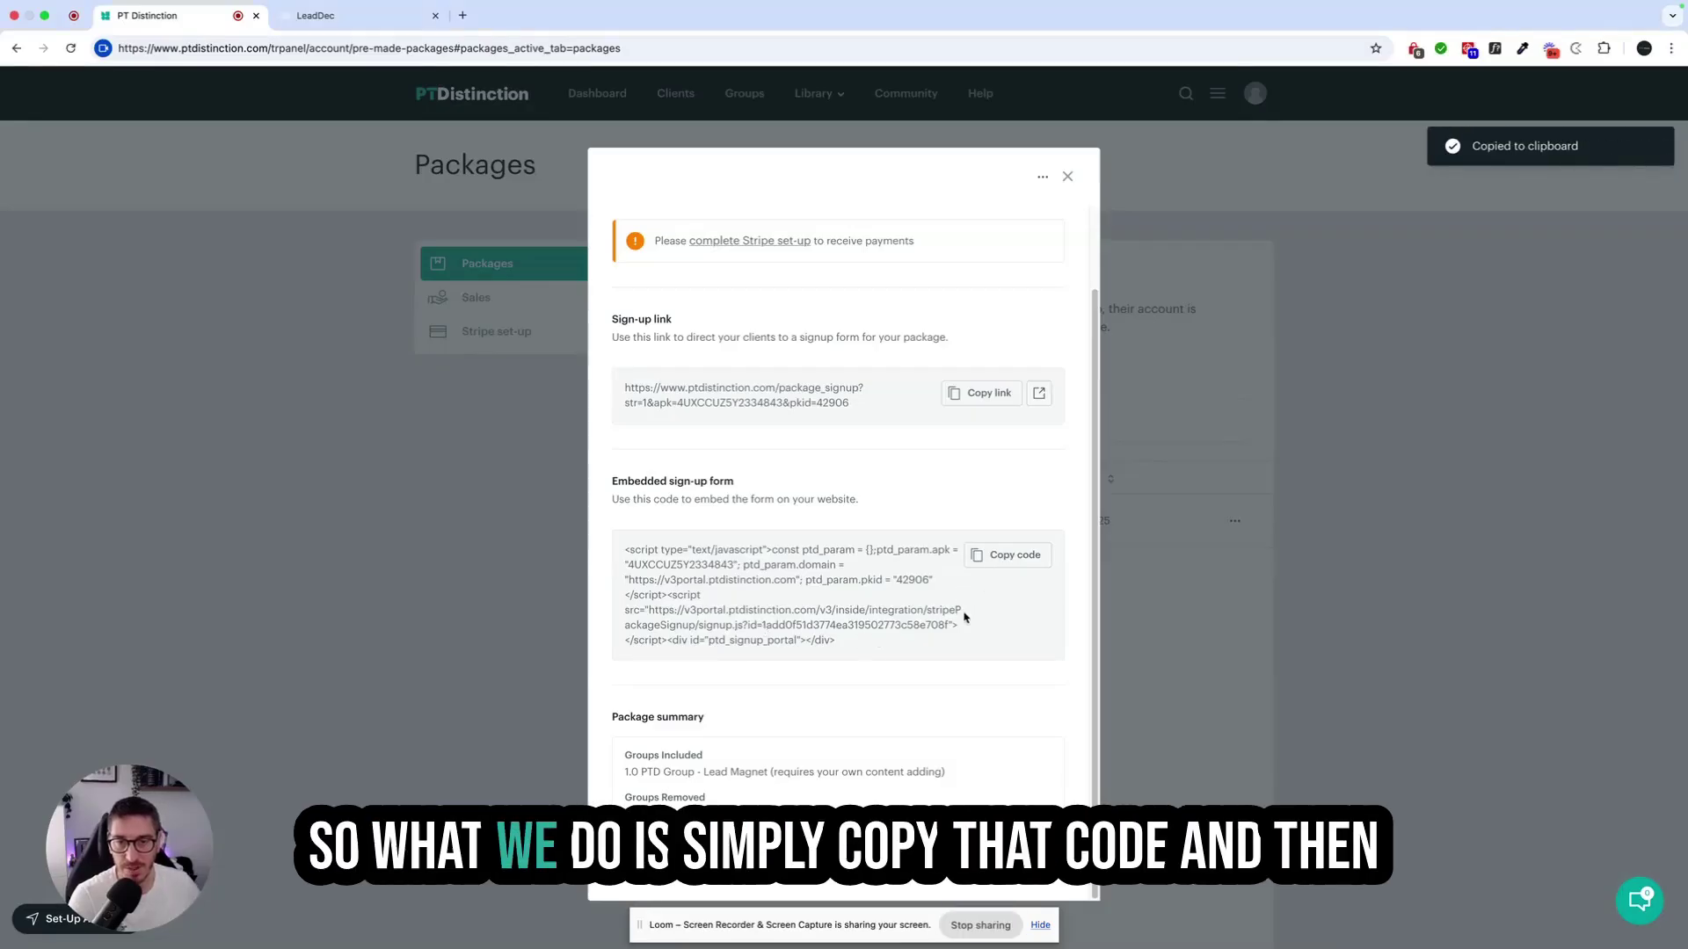
{"action": "left_click", "coordinate": [339, 18]}
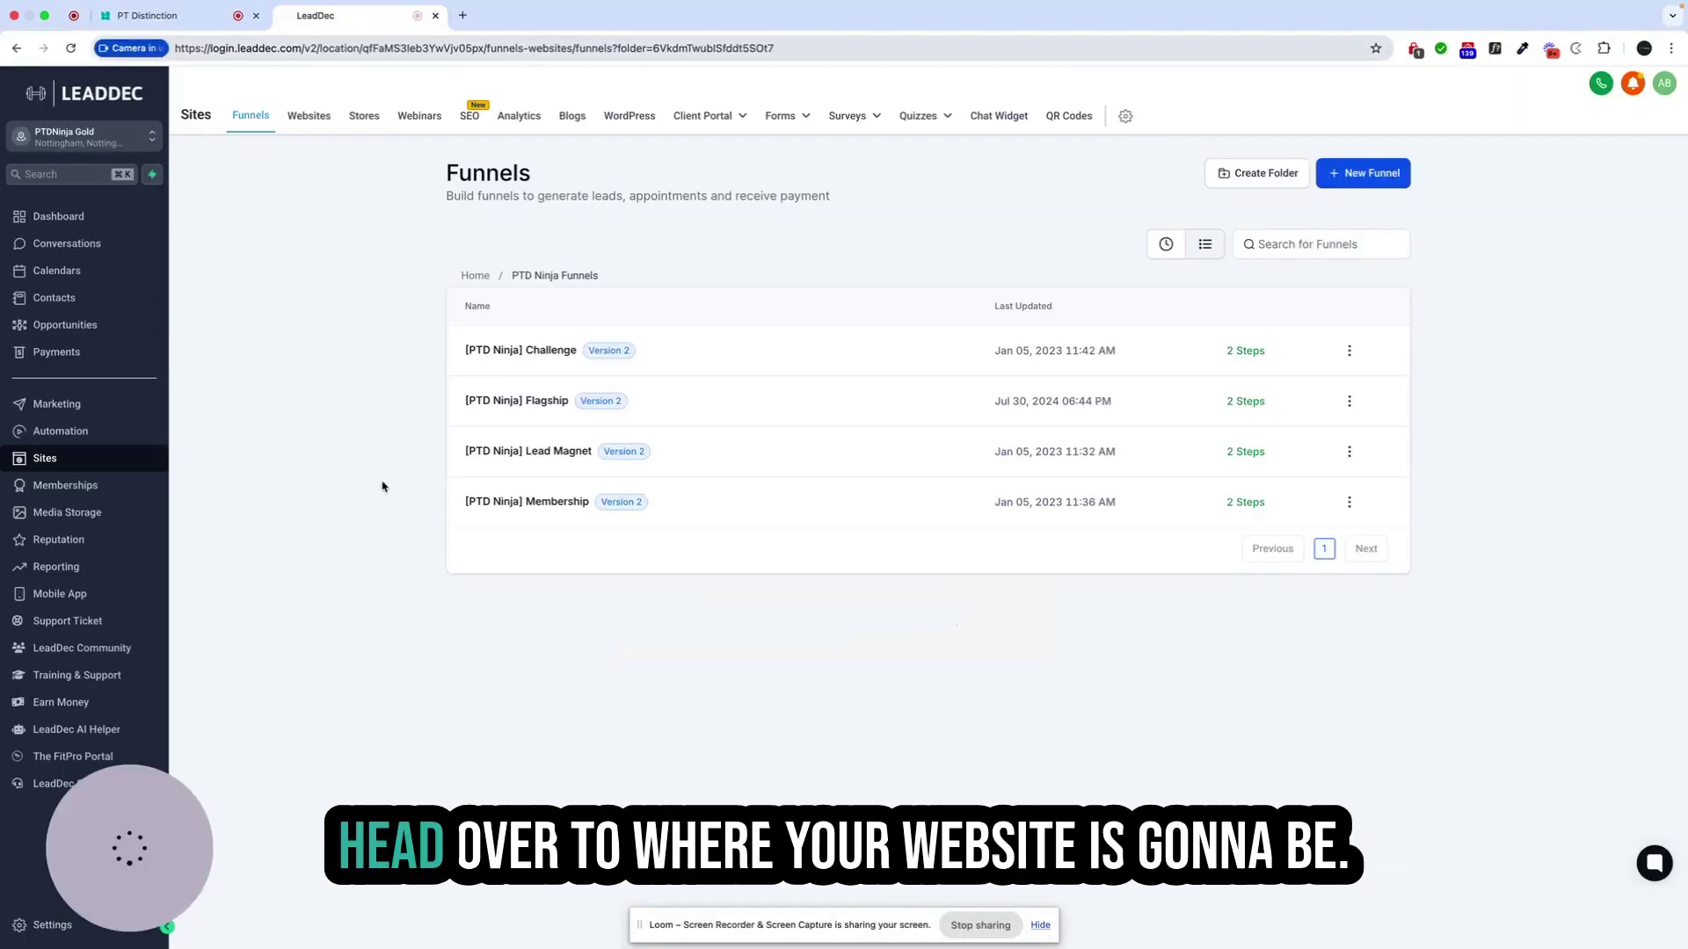
{"action": "left_click", "coordinate": [507, 458]}
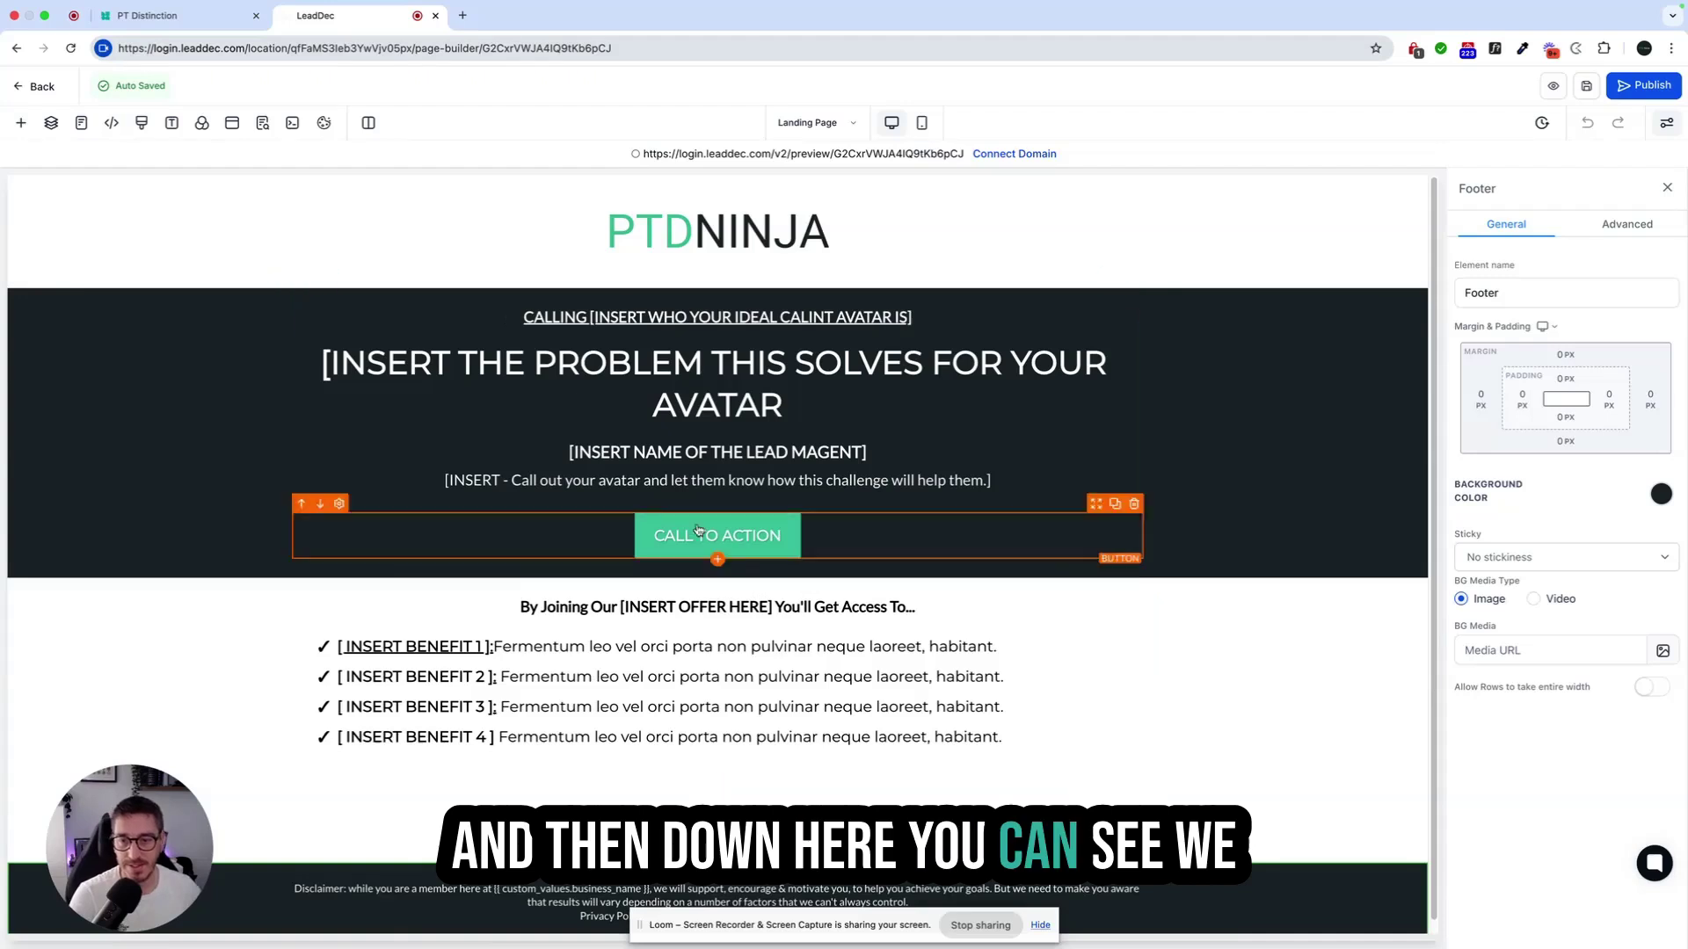
- Add a 1 Column row beneath the benefits list on the landing page
{"action": "scroll", "coordinate": [717, 532], "scroll_direction": "down", "scroll_amount": 1}
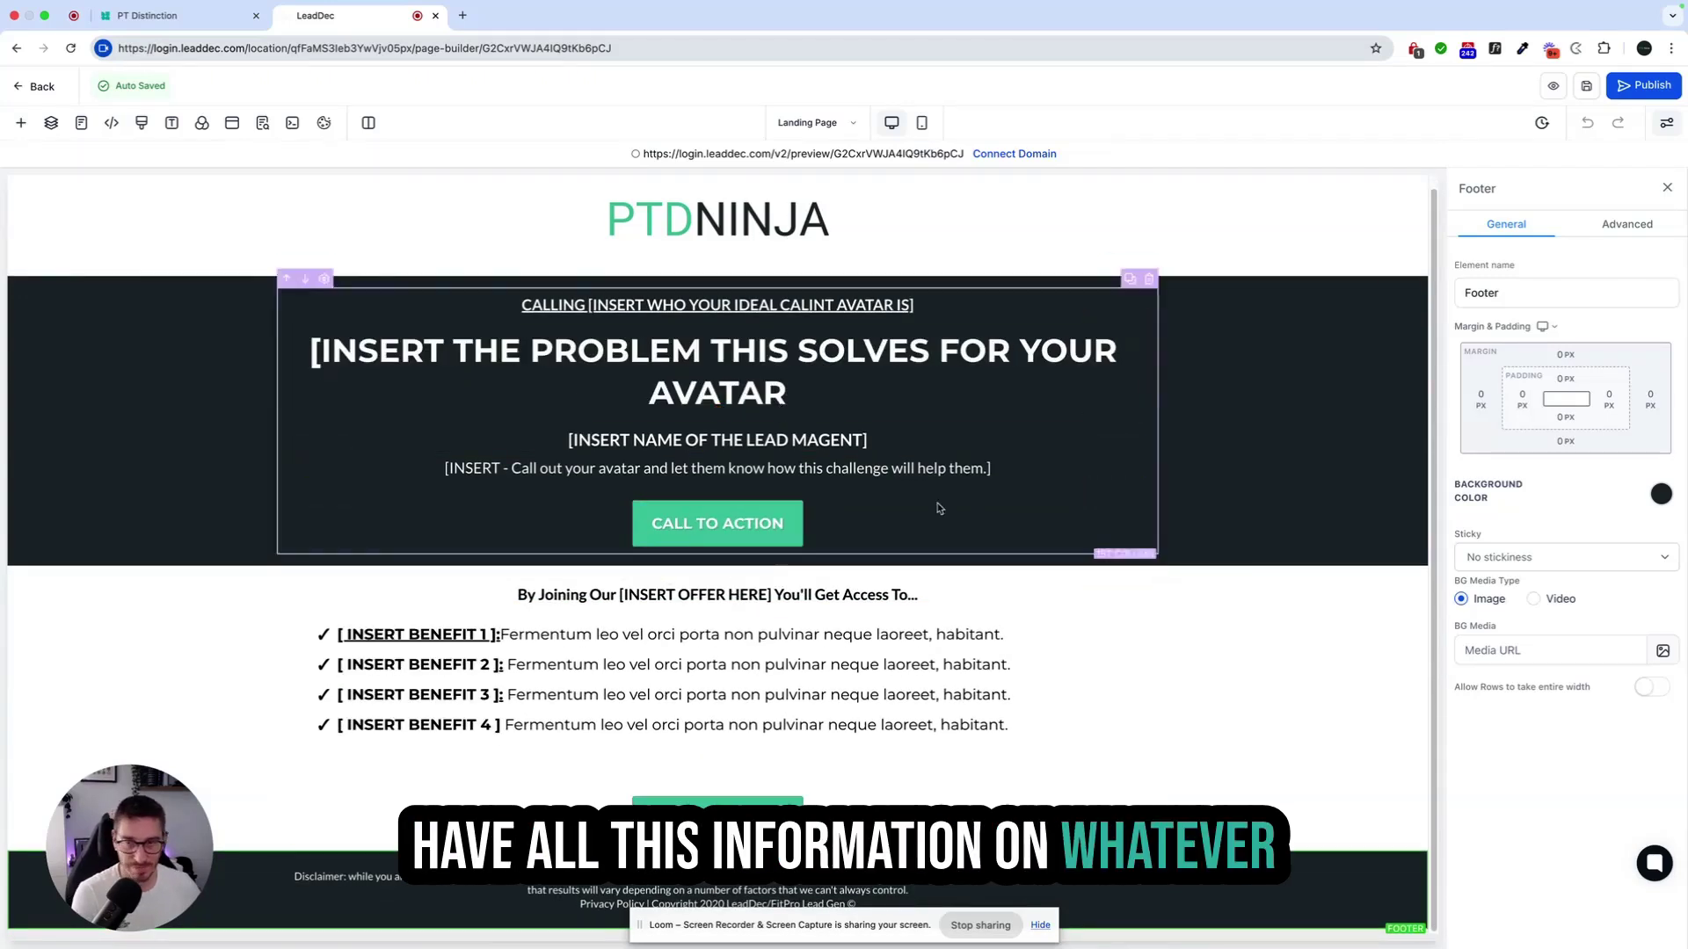
{"action": "left_click", "coordinate": [721, 778]}
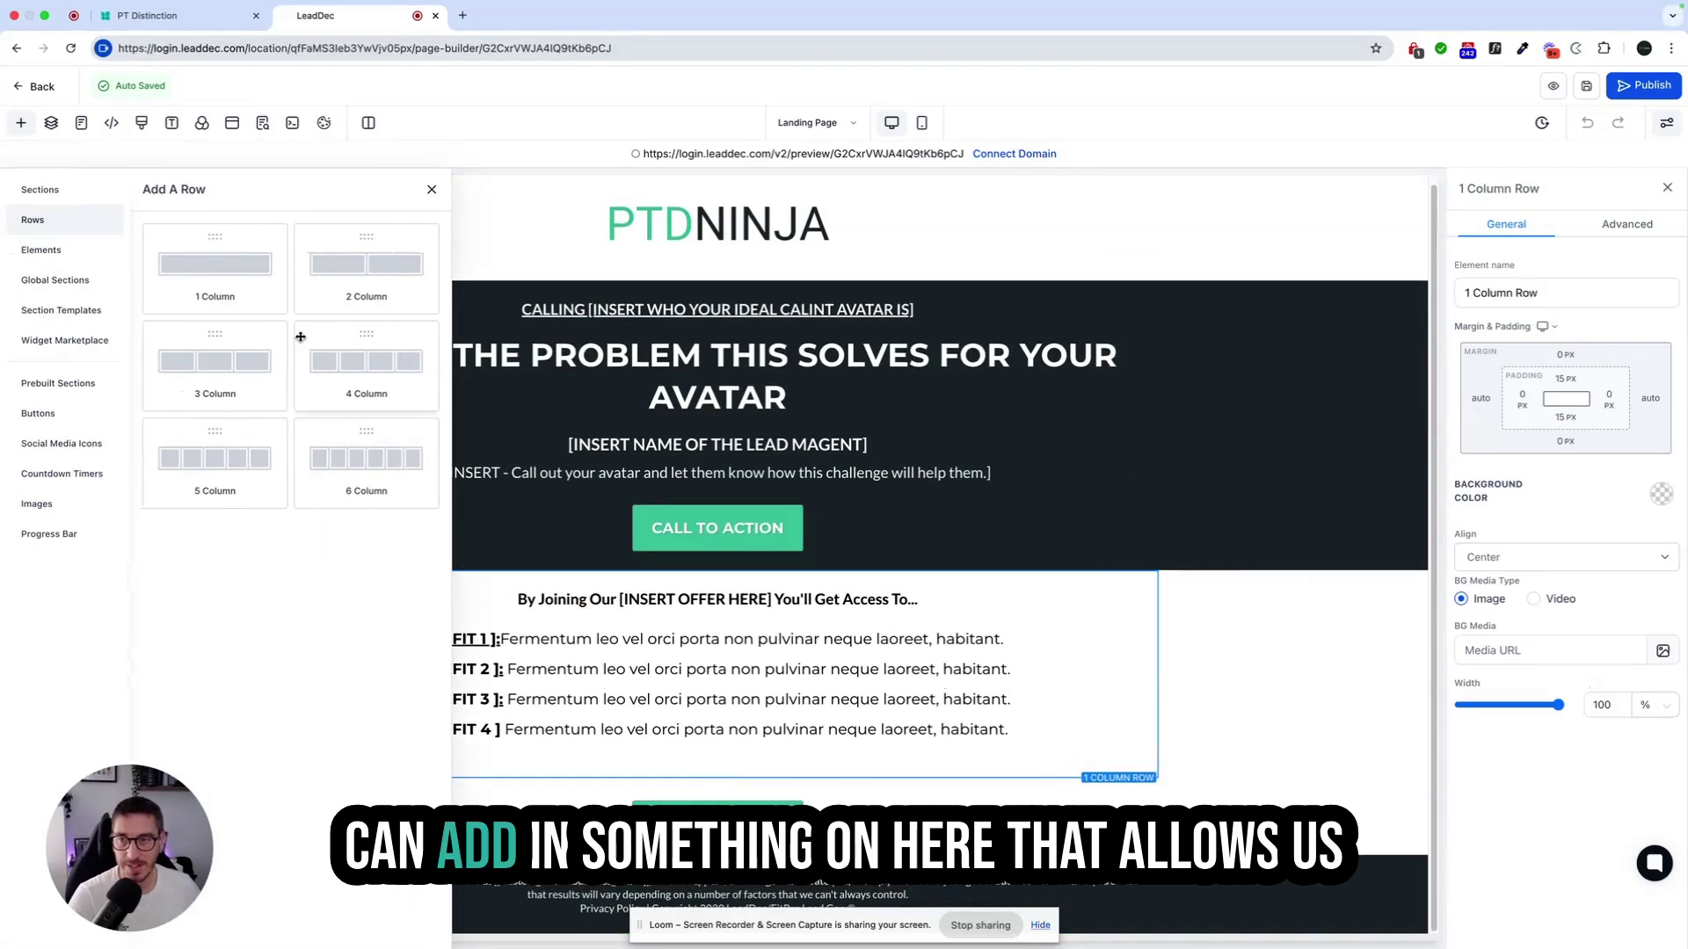
{"action": "left_click", "coordinate": [202, 272]}
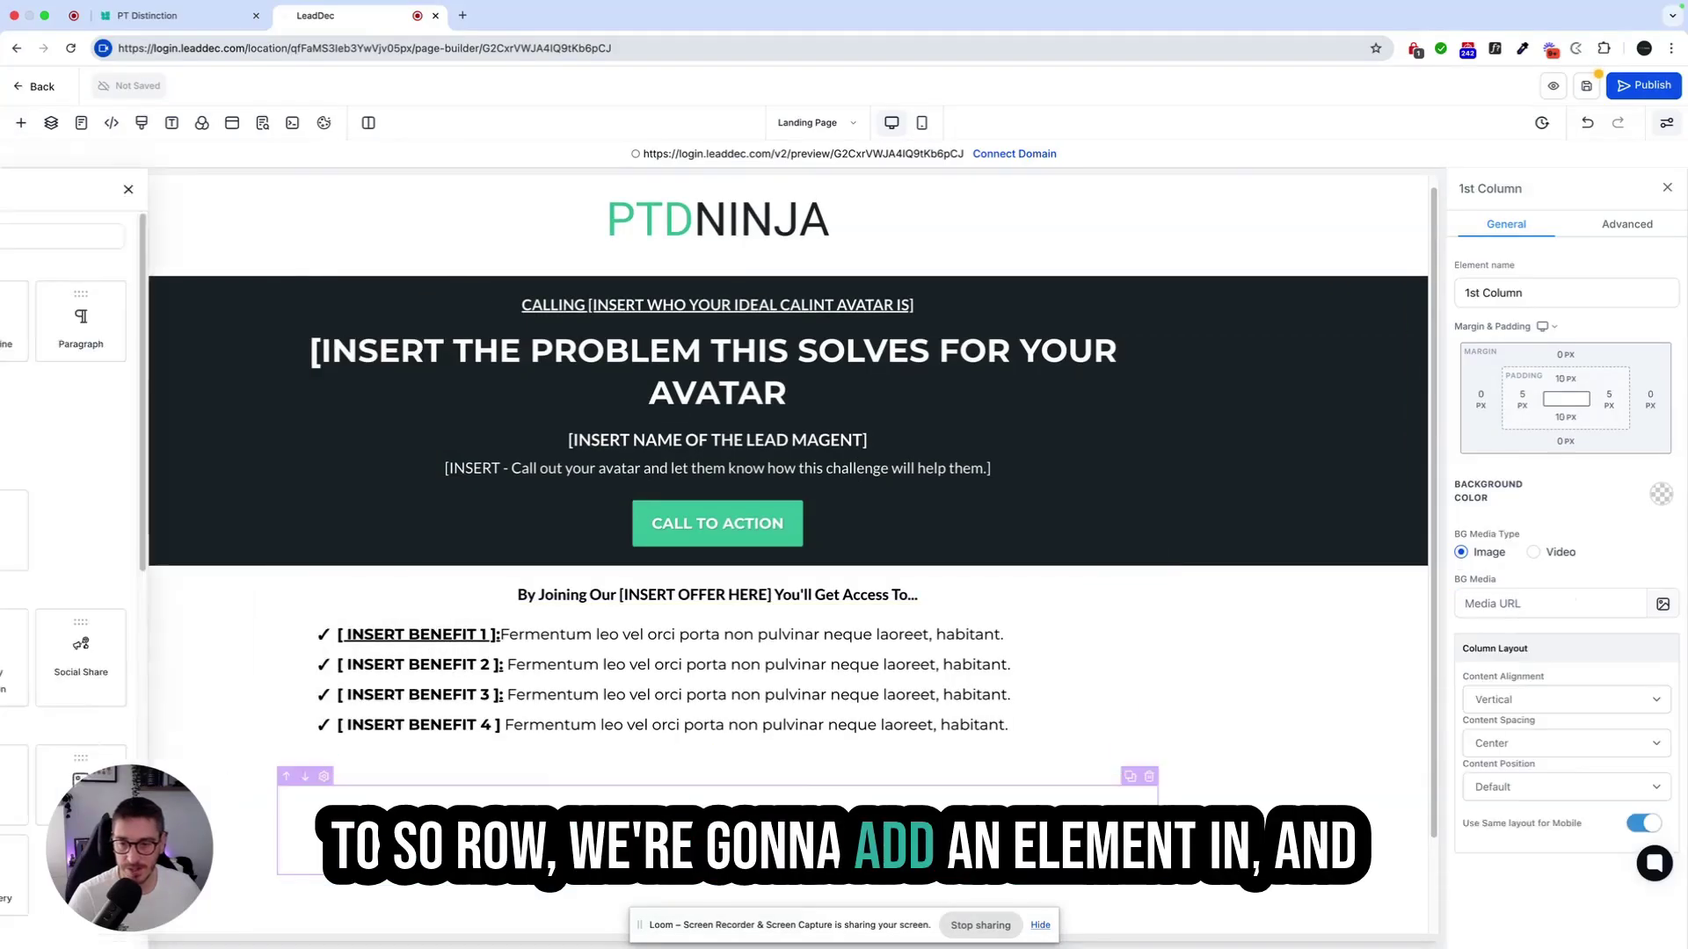
- Find the custom Code element and place it in the new row beneath the benefits list
{"action": "left_click", "coordinate": [252, 234]}
{"action": "type", "text": "c"}
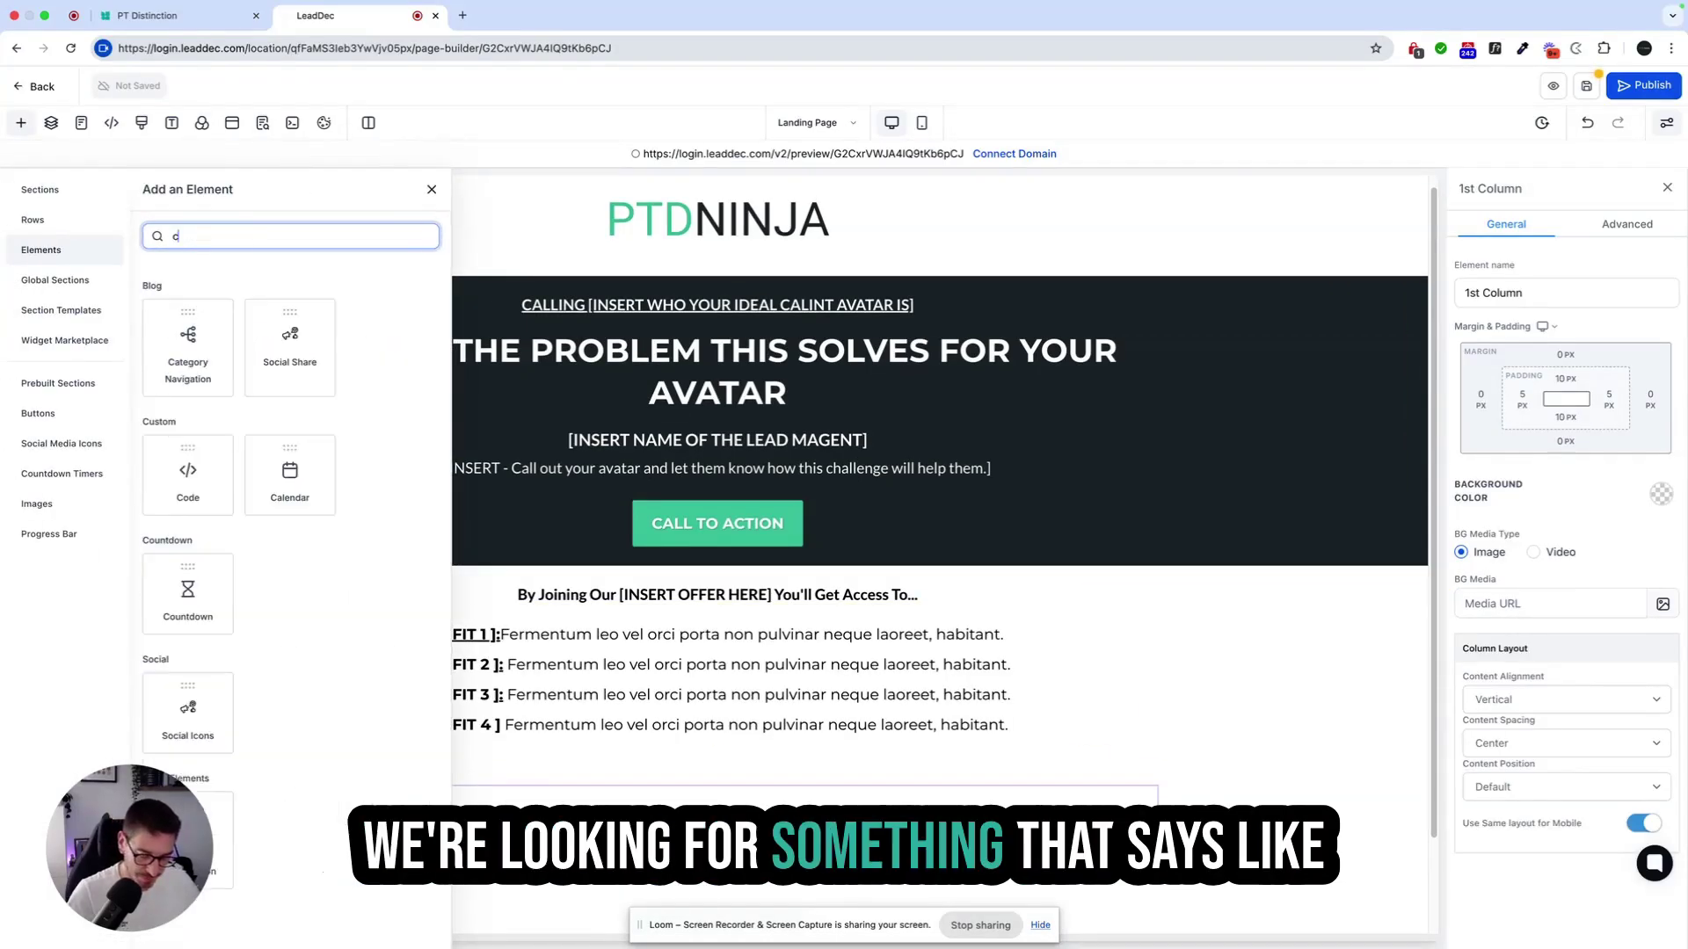
{"action": "type", "text": "ode"}
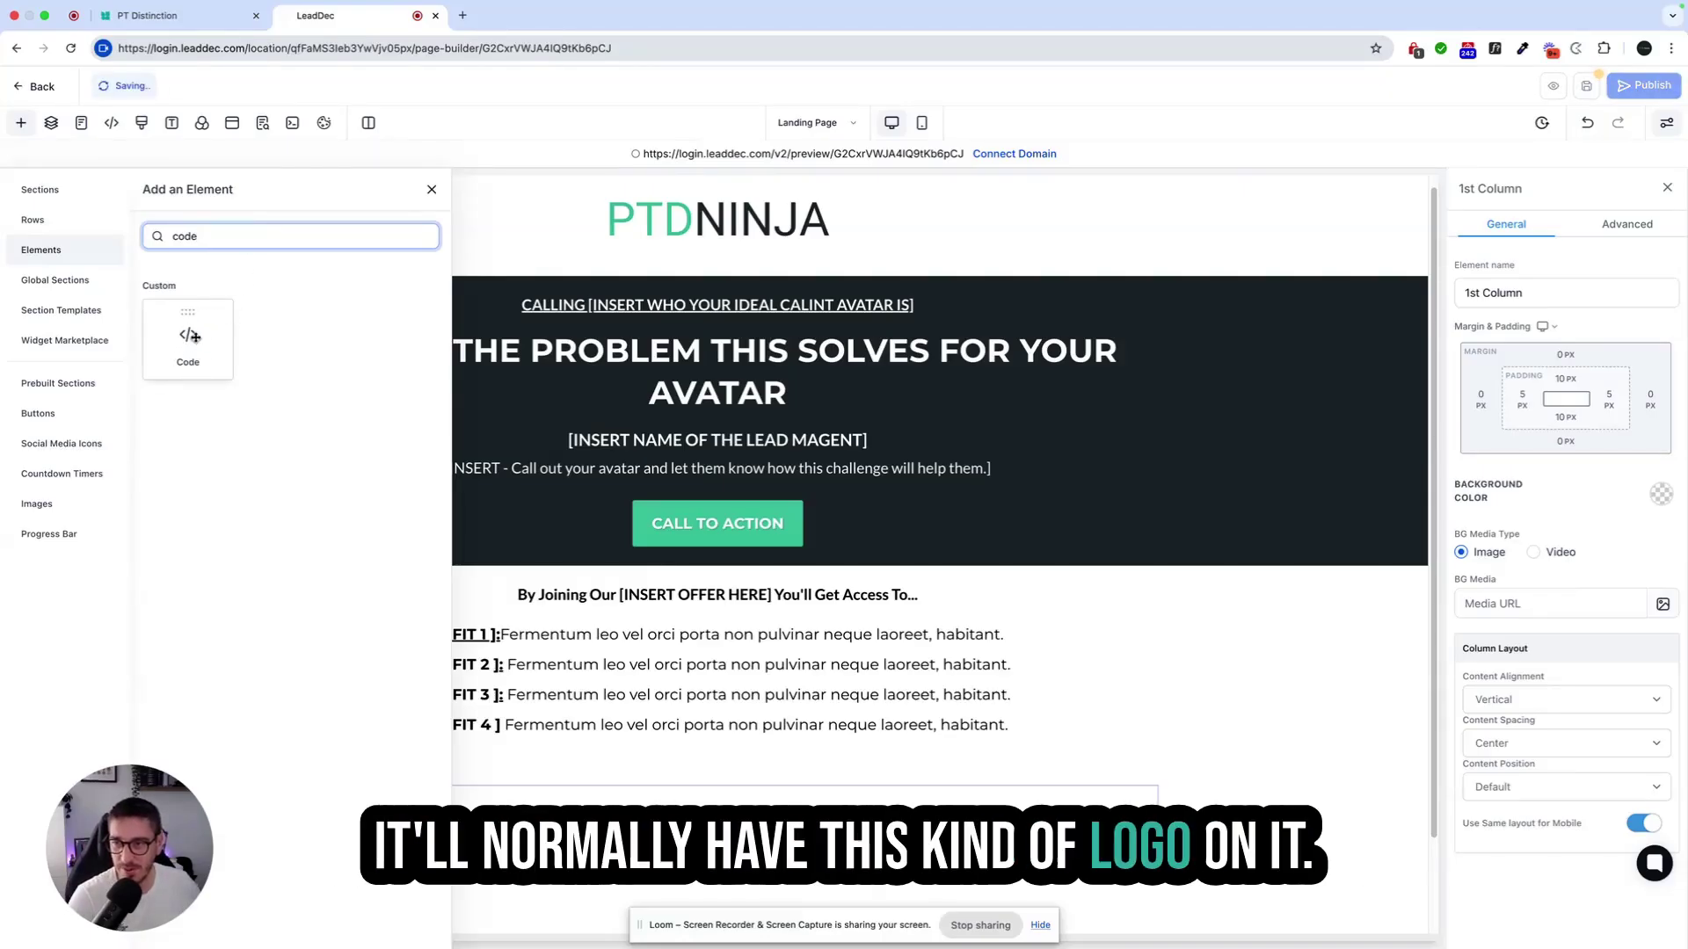
{"action": "left_click_drag", "start_coordinate": [179, 343], "coordinate": [717, 813]}
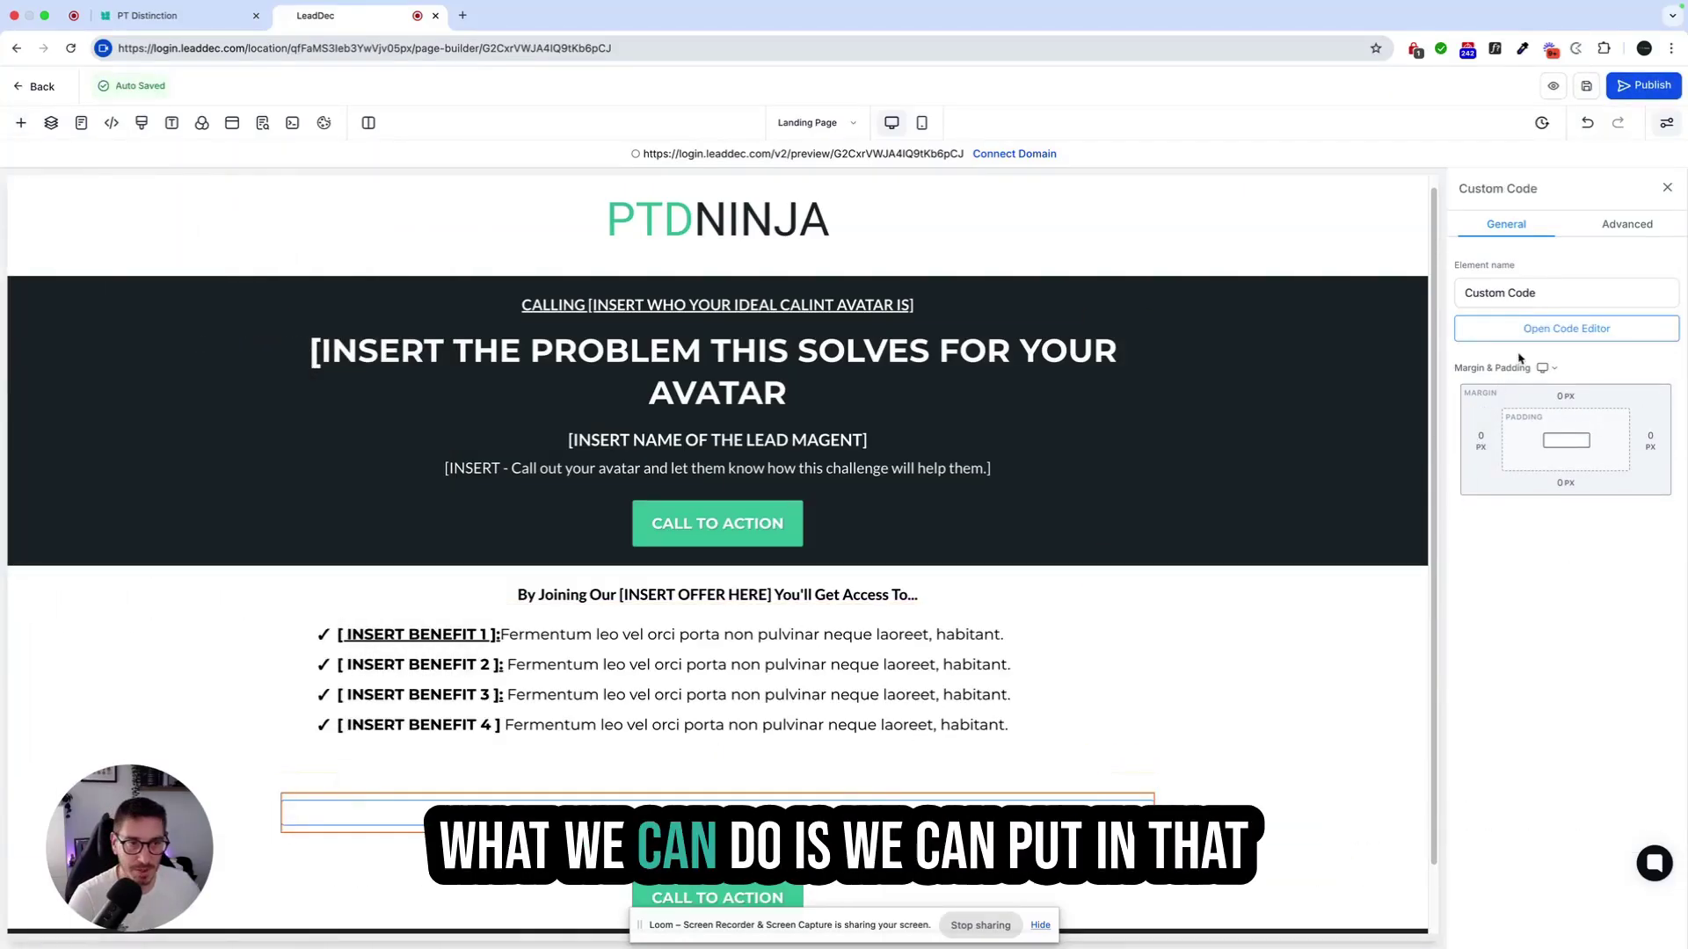
- Paste the copied embedded sign-up form code into the landing page's Custom Code element and save it
{"action": "left_click", "coordinate": [1567, 328]}
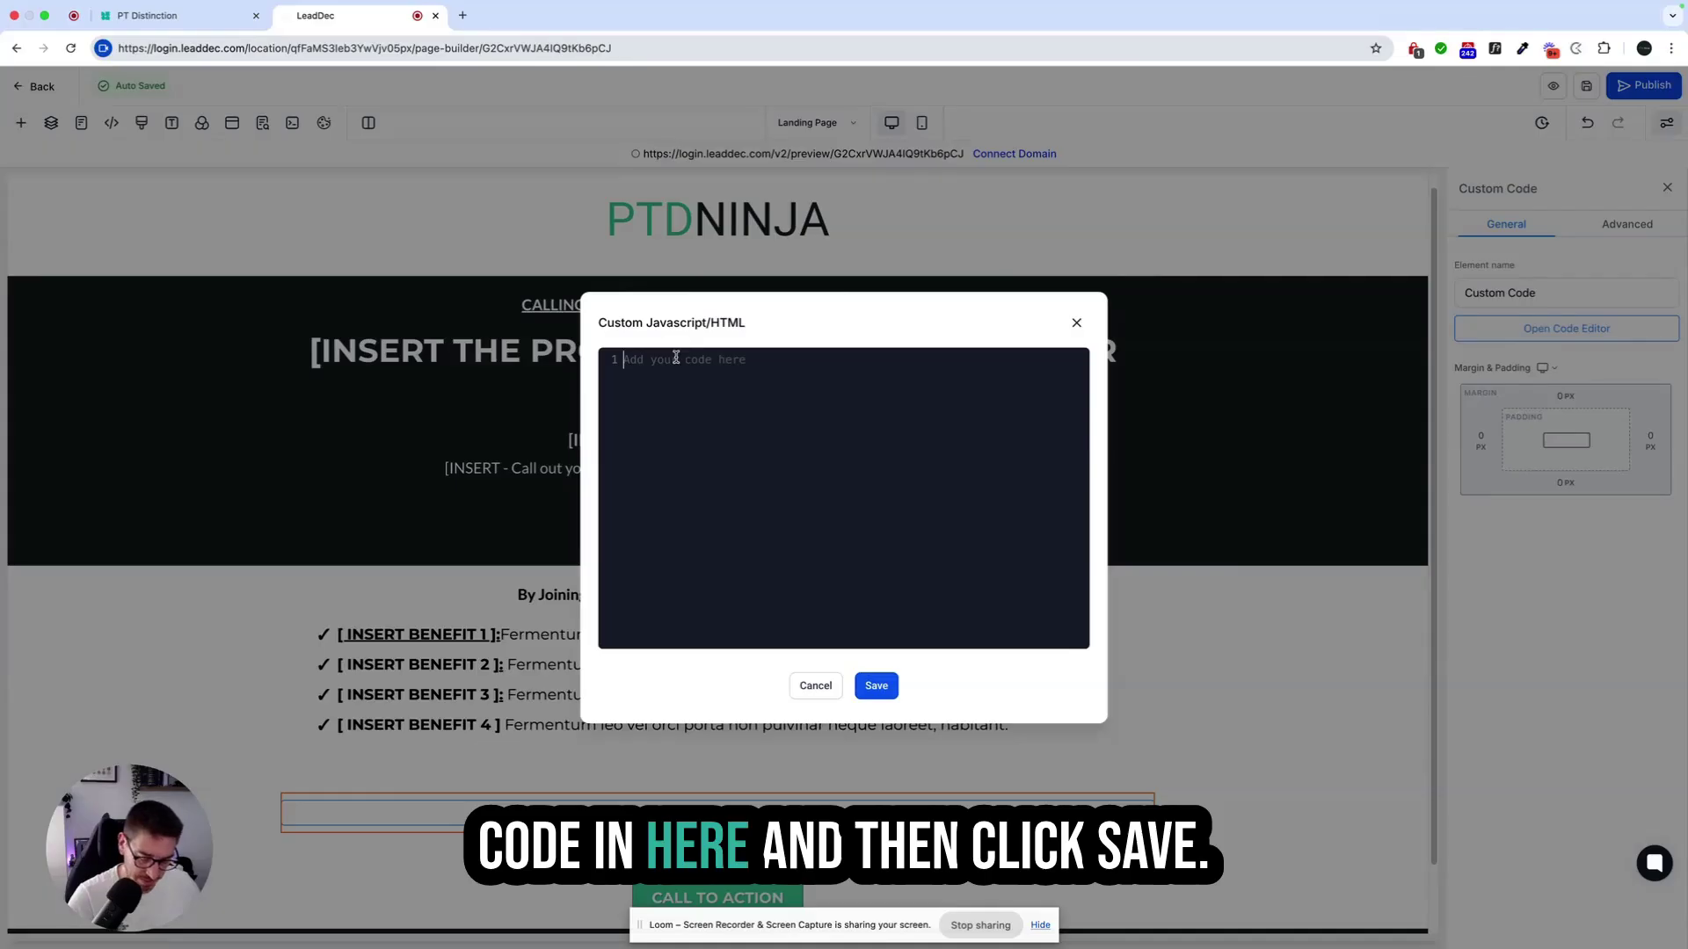
{"action": "key", "text": "super+v"}
{"action": "left_click", "coordinate": [877, 686]}
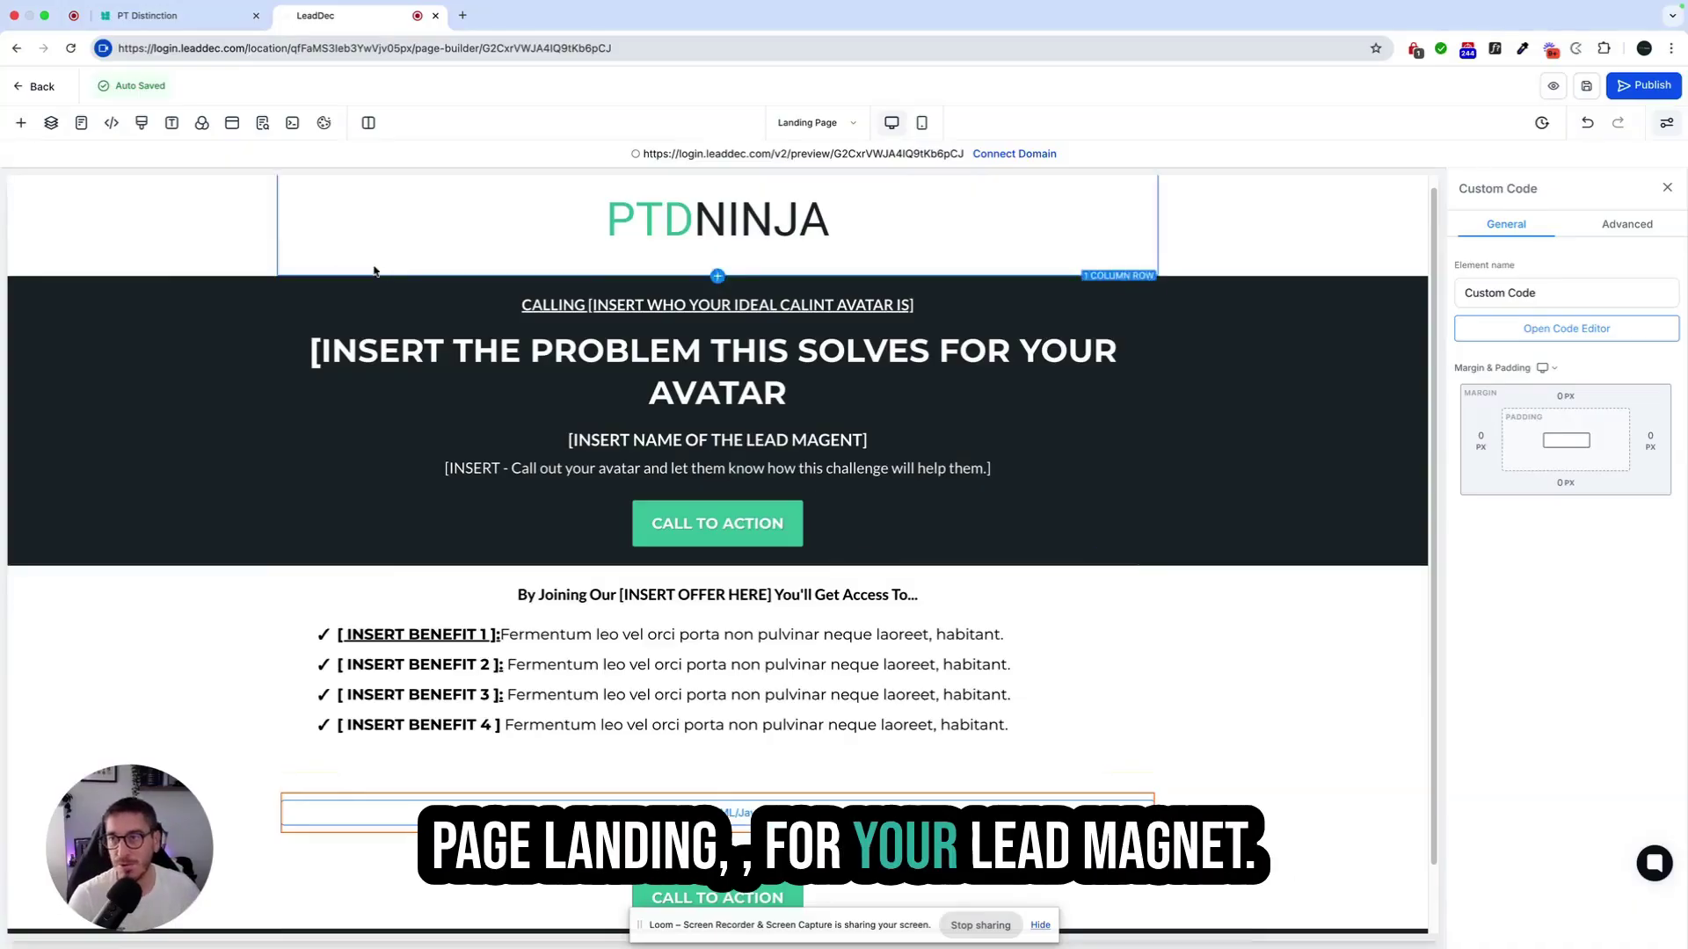
- Switch back to PT Distinction, review the 1.0 Lead Magnet package's sign-up details, and close them
{"action": "left_click", "coordinate": [167, 19]}
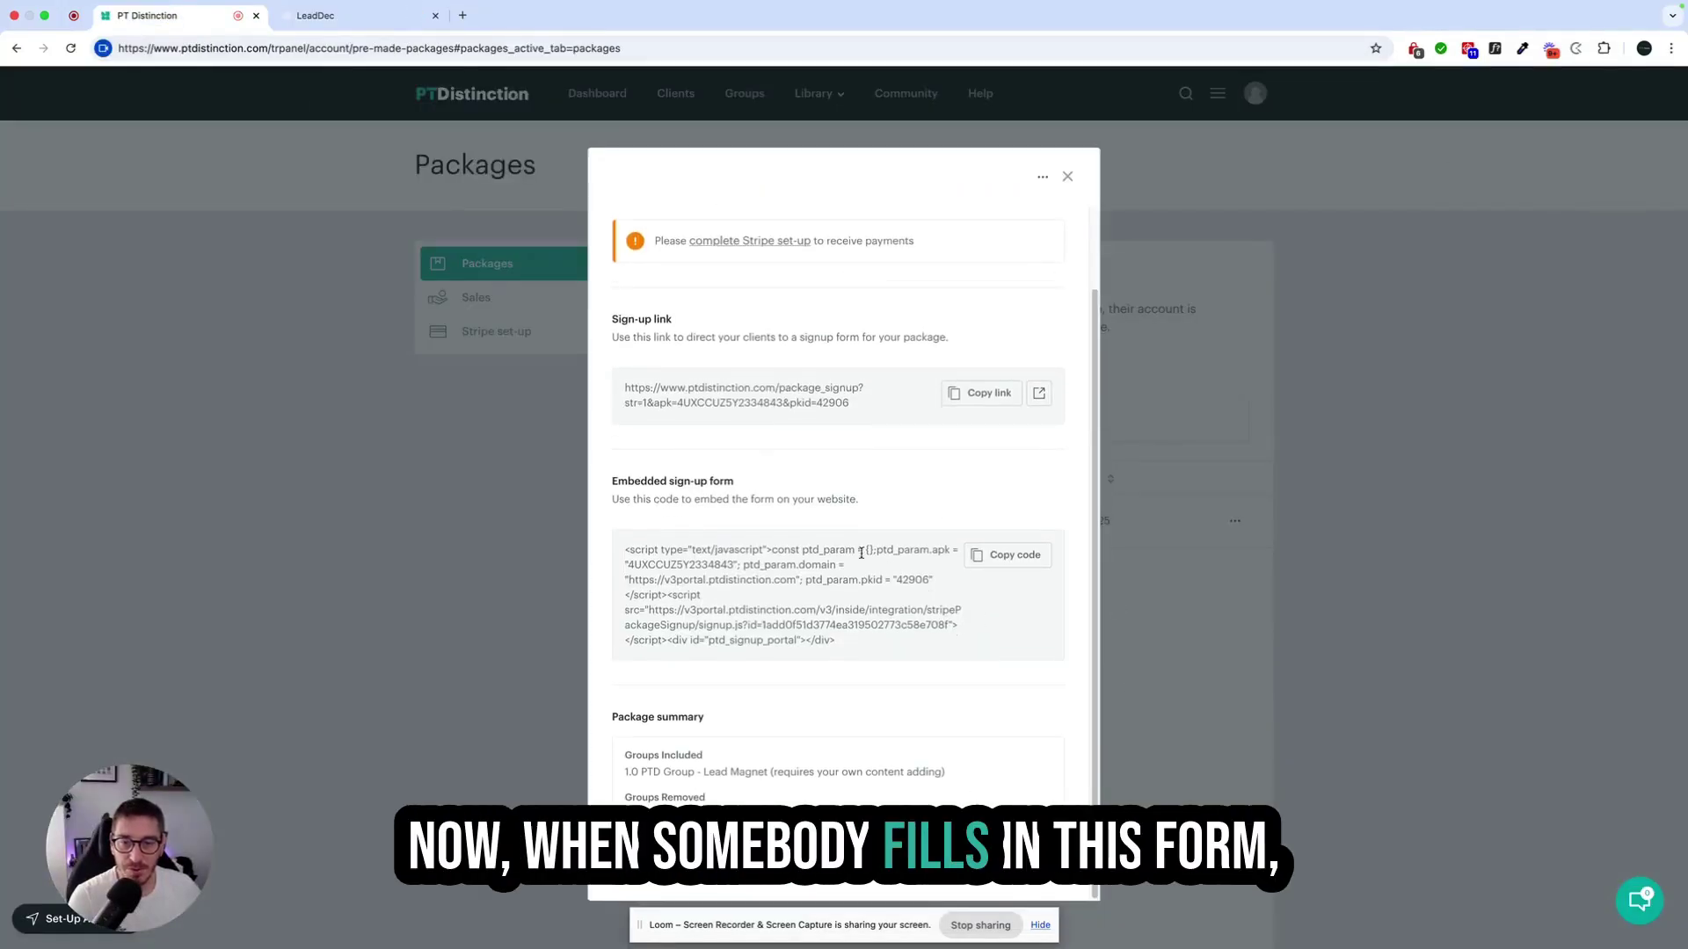
{"action": "scroll", "coordinate": [851, 553], "scroll_direction": "up", "scroll_amount": 2}
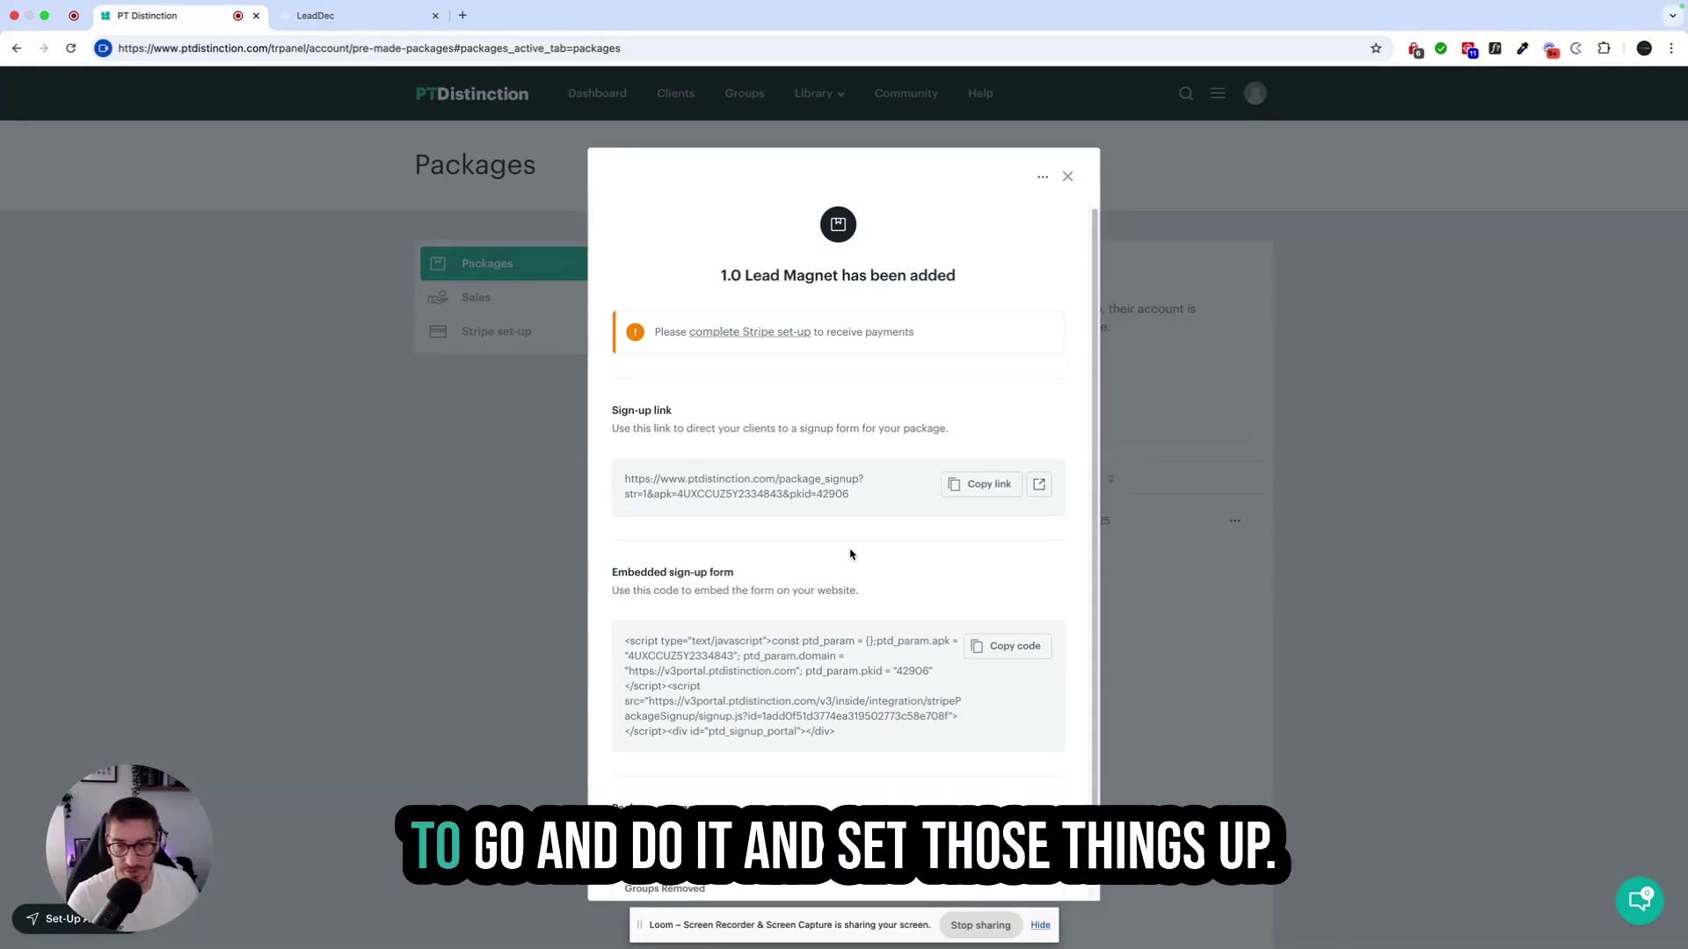
{"action": "scroll", "coordinate": [851, 554], "scroll_direction": "down", "scroll_amount": 1}
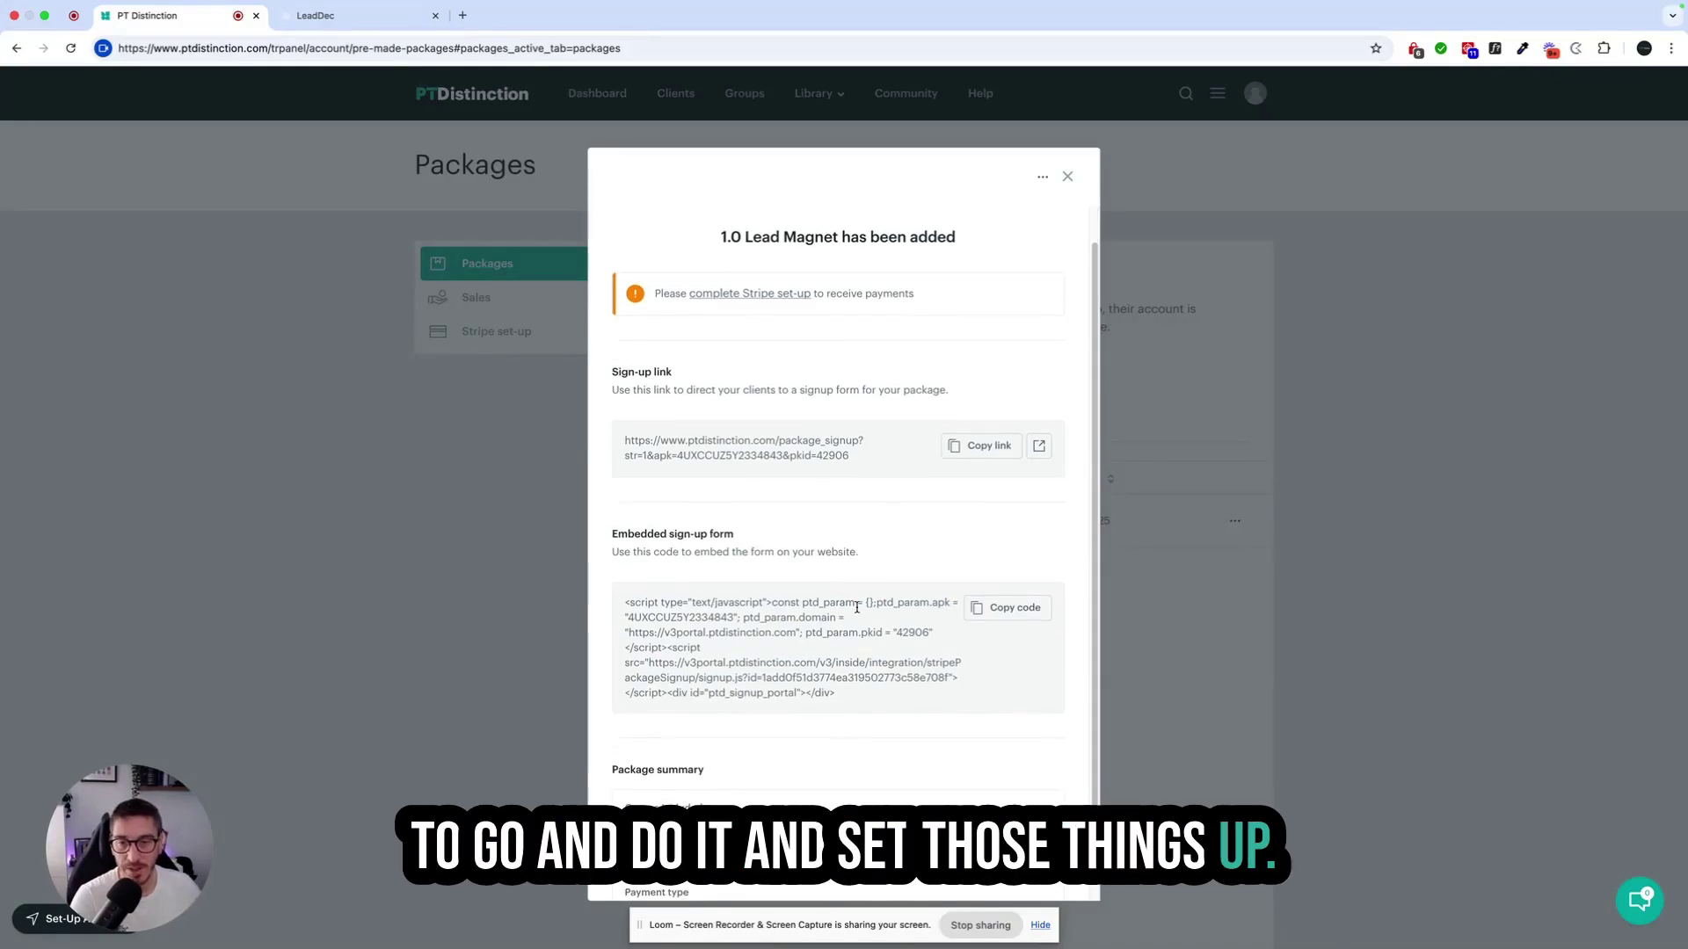
{"action": "scroll", "coordinate": [857, 607], "scroll_direction": "down", "scroll_amount": 1}
{"action": "scroll", "coordinate": [841, 475], "scroll_direction": "up", "scroll_amount": 2}
{"action": "scroll", "coordinate": [879, 578], "scroll_direction": "down", "scroll_amount": 2}
{"action": "scroll", "coordinate": [883, 583], "scroll_direction": "up", "scroll_amount": 2}
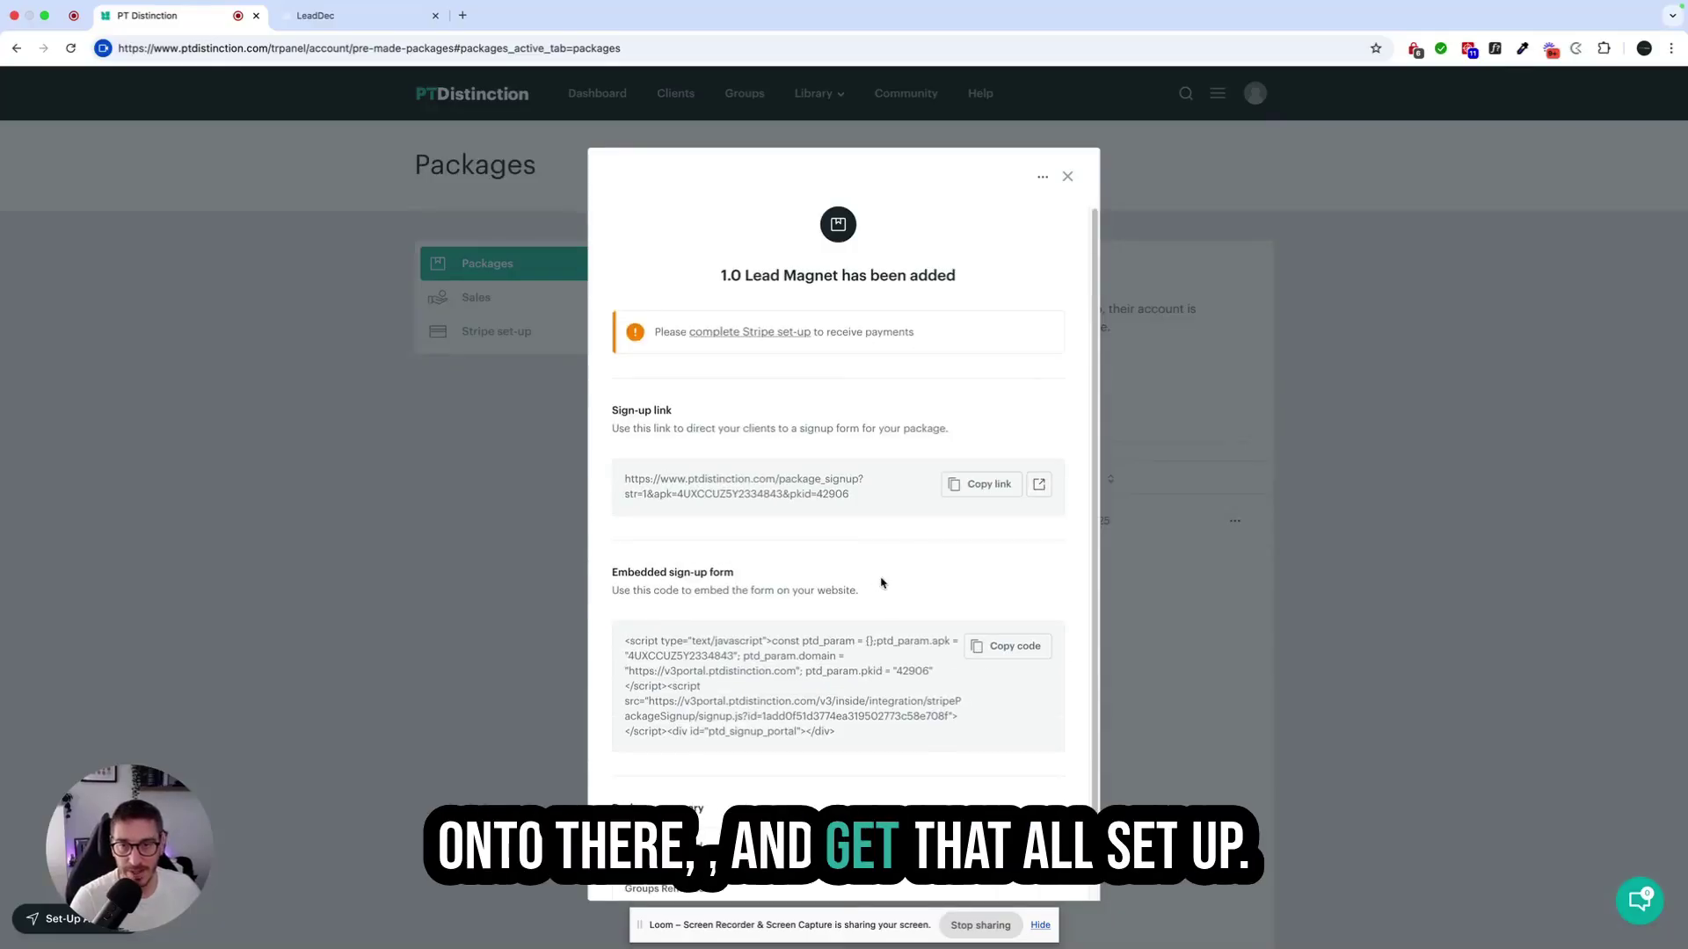
{"action": "left_click", "coordinate": [1067, 176]}
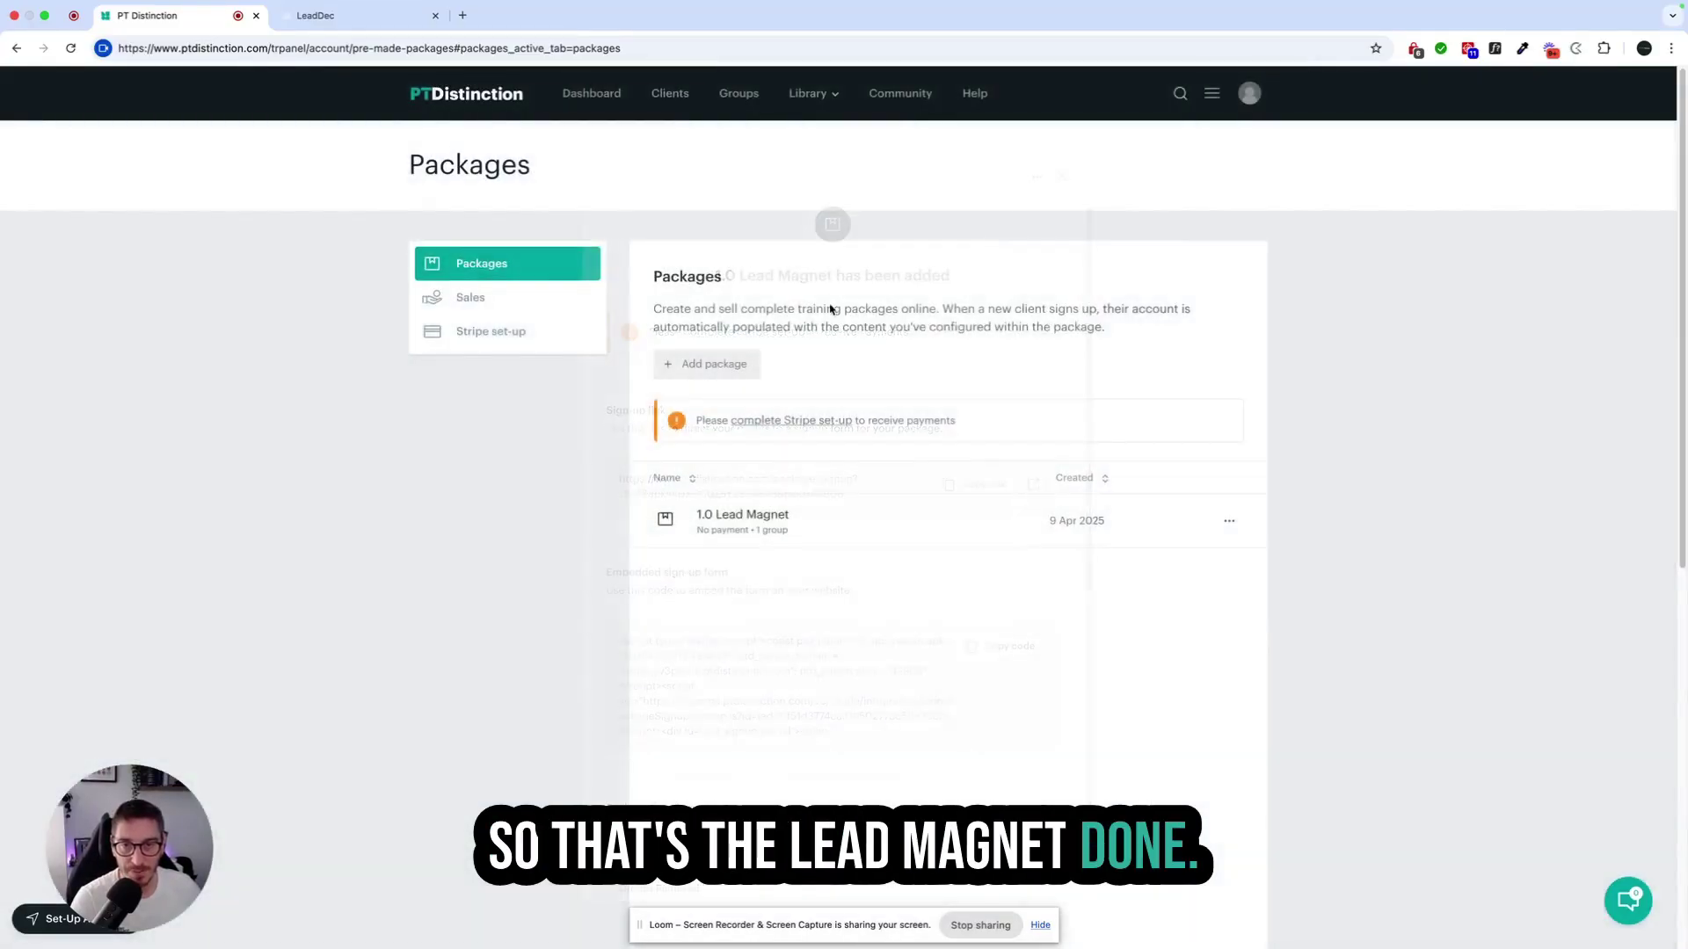
- Start a new package named 2.0 Flagship and proceed to its group selection
{"action": "left_click", "coordinate": [717, 369]}
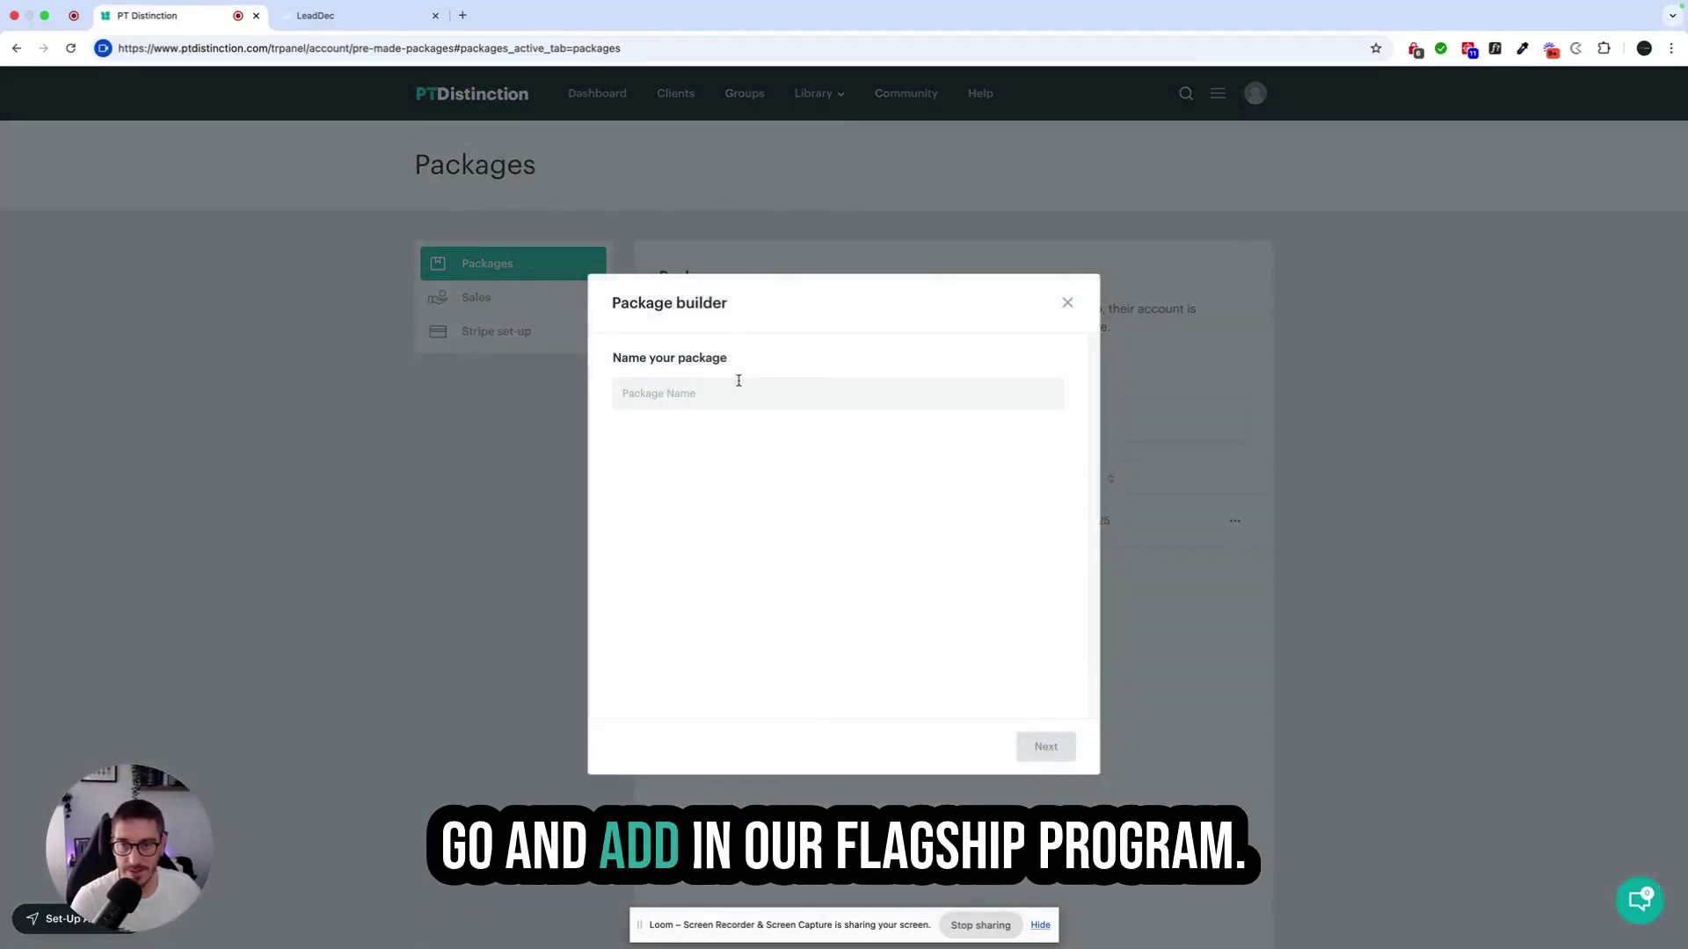
{"action": "type", "text": "Flagship"}
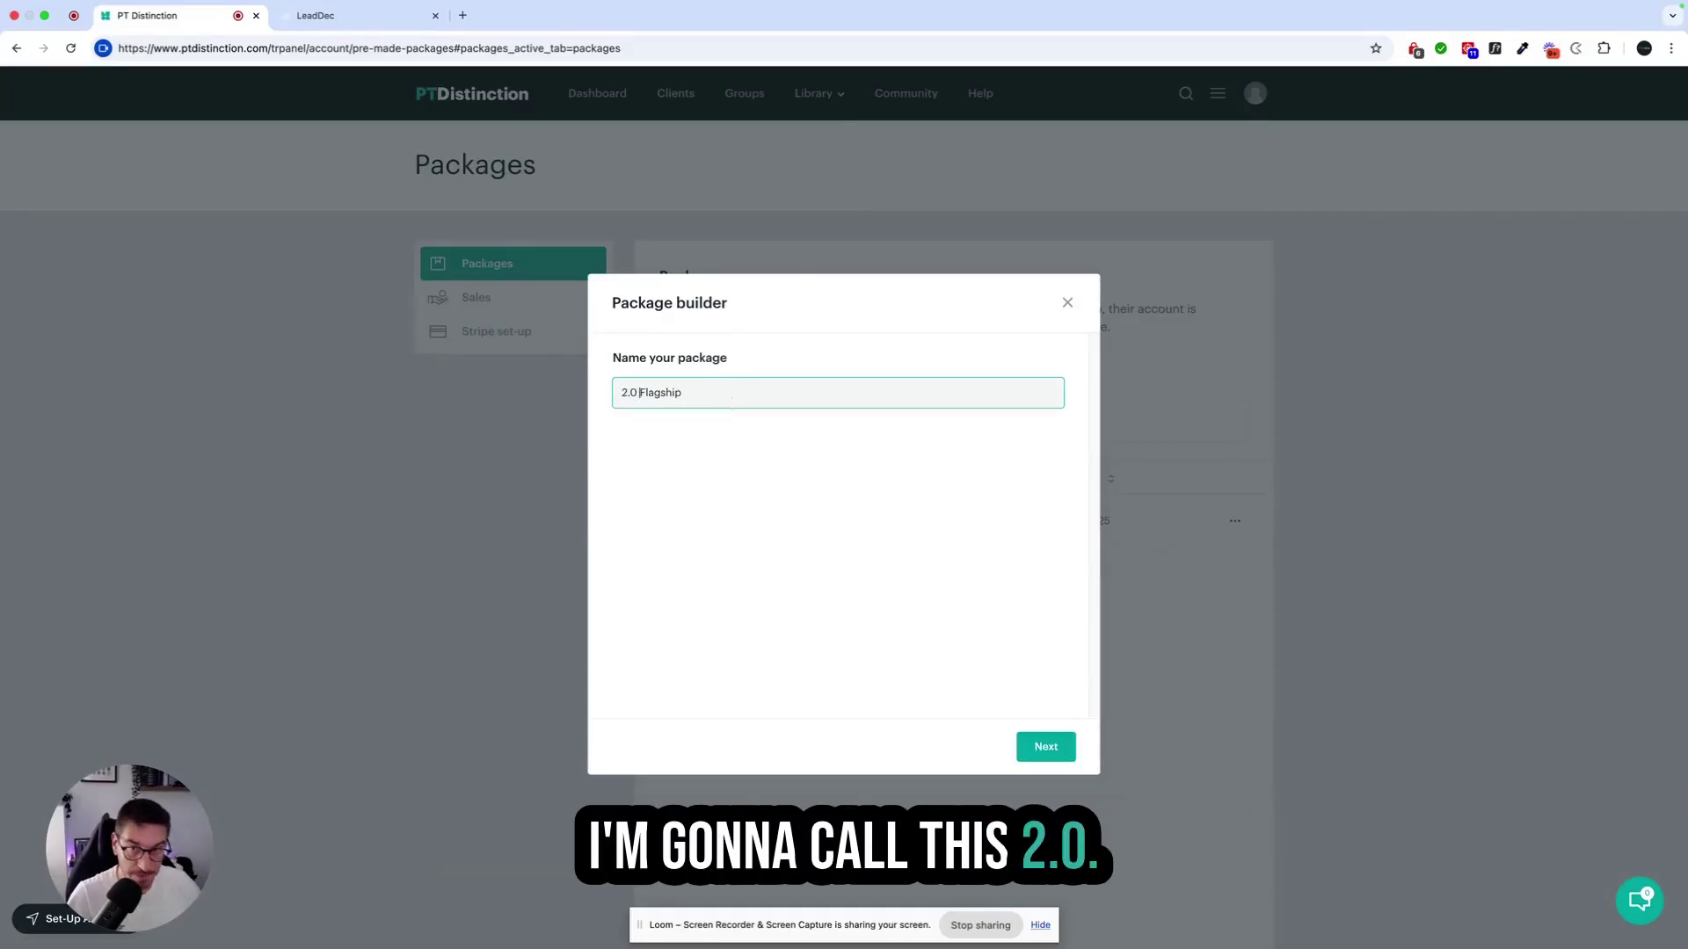
{"action": "left_click", "coordinate": [1046, 747]}
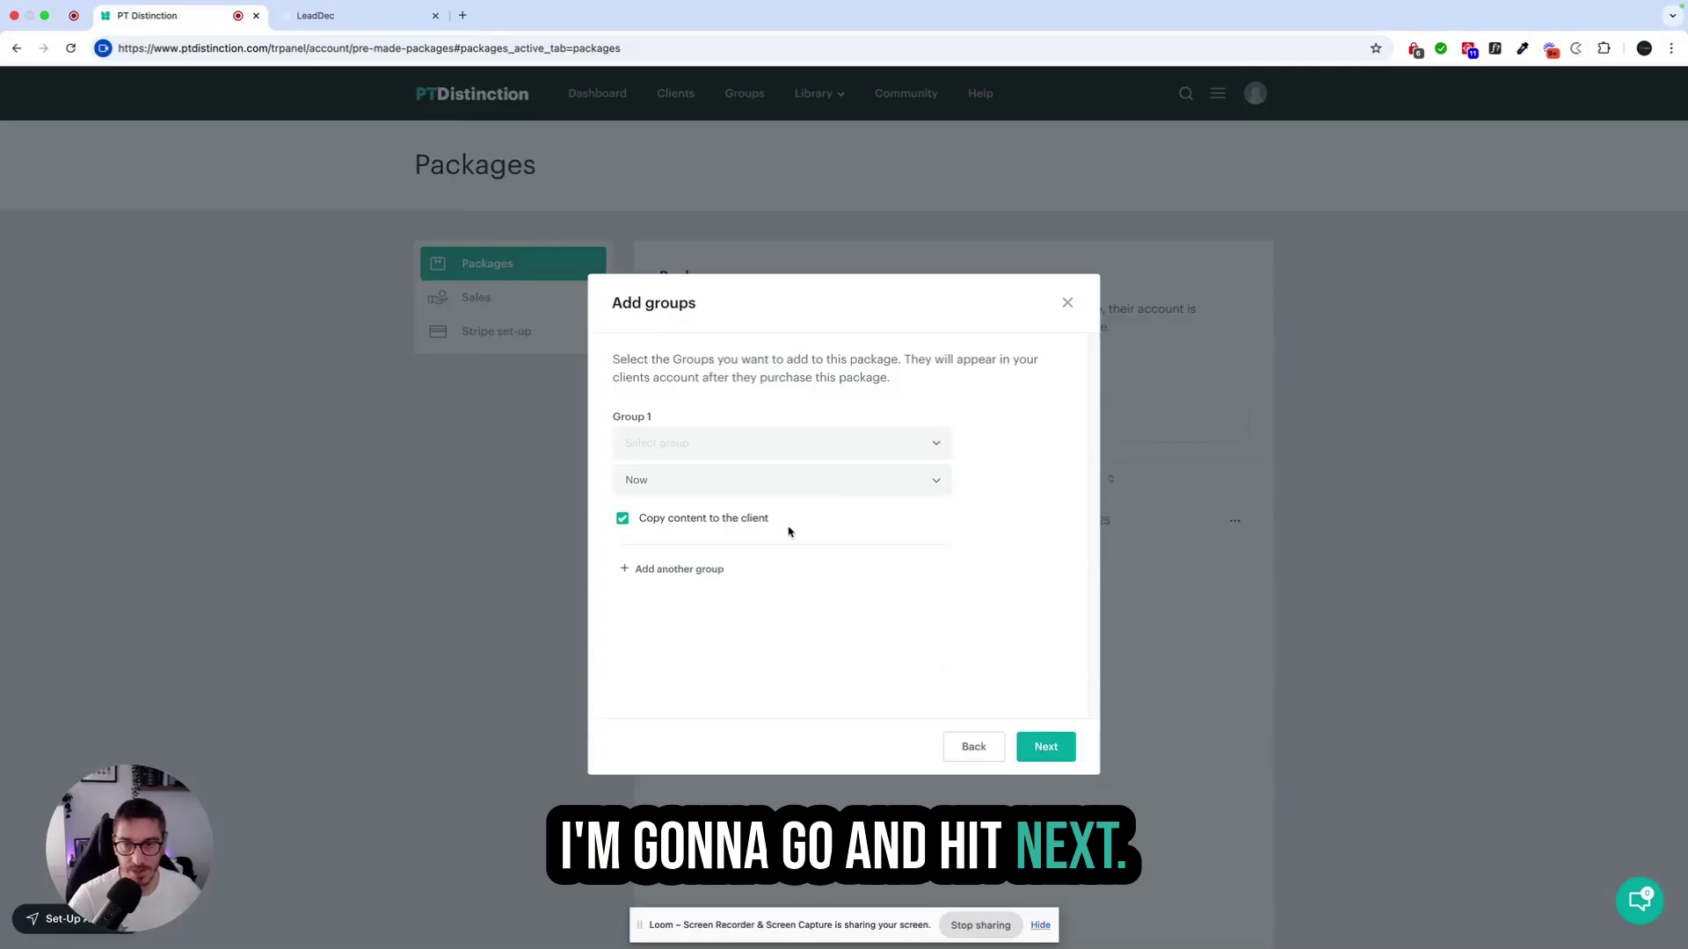
- Add the 3.0 PTD Group - Welcome Group (Flagship) and 3.1 PTD Group - Results Tracking (metric) to the package, both starting now
{"action": "left_click", "coordinate": [817, 444]}
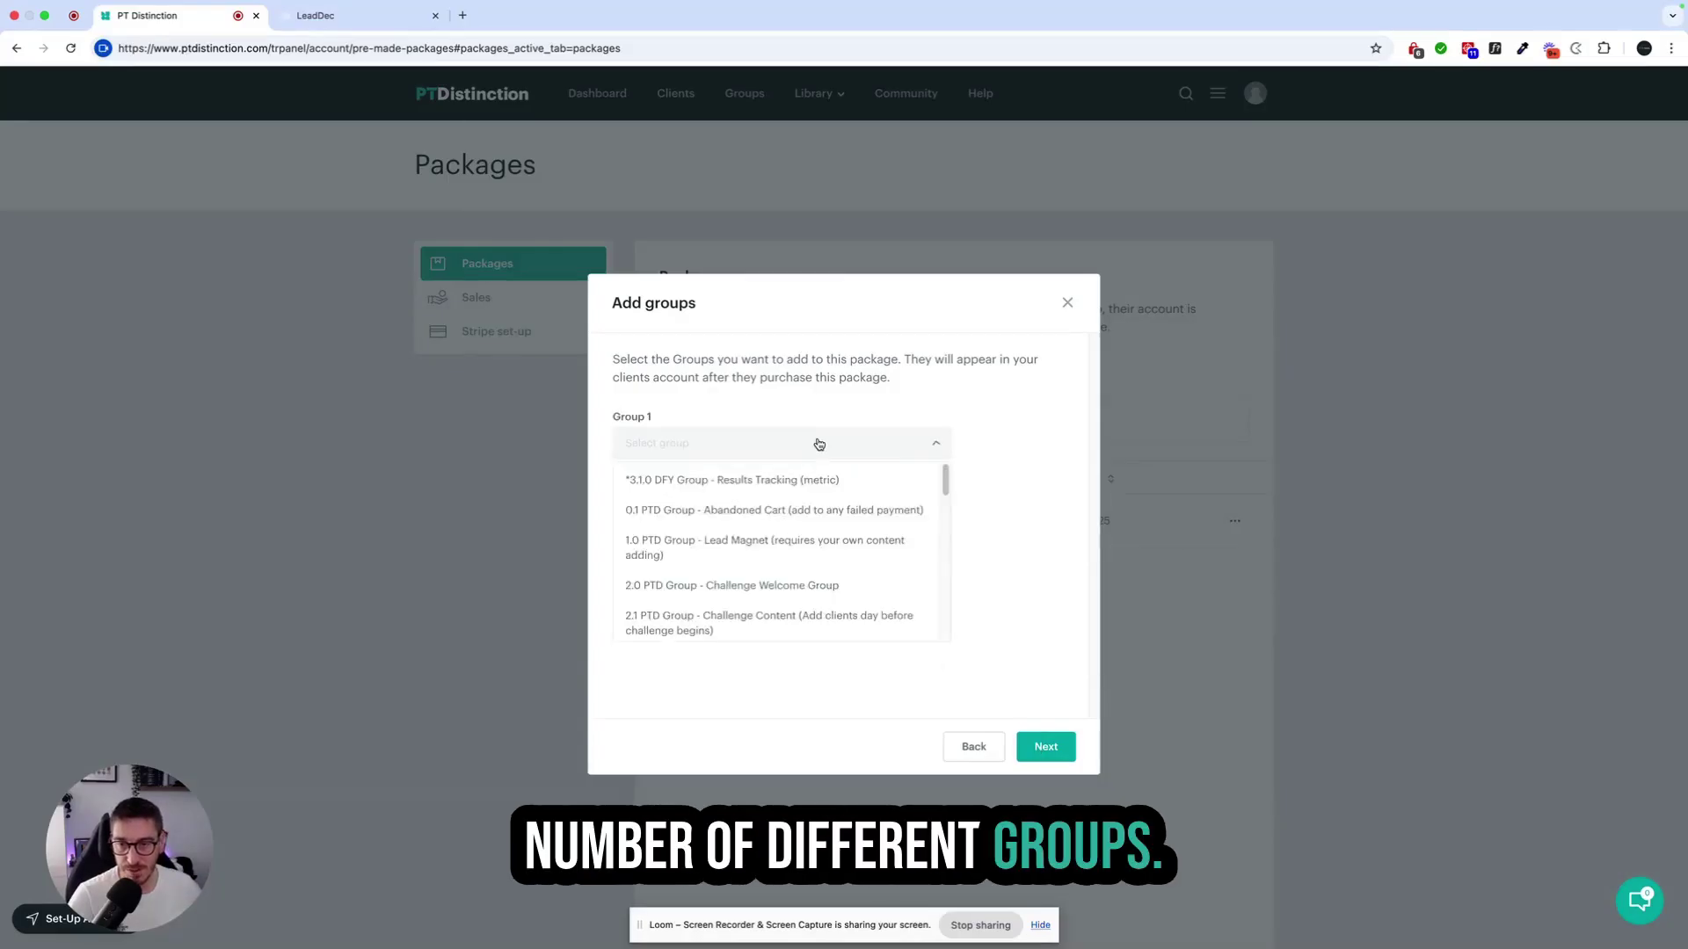
{"action": "scroll", "coordinate": [773, 571], "scroll_direction": "down", "scroll_amount": 1}
{"action": "left_click", "coordinate": [788, 610]}
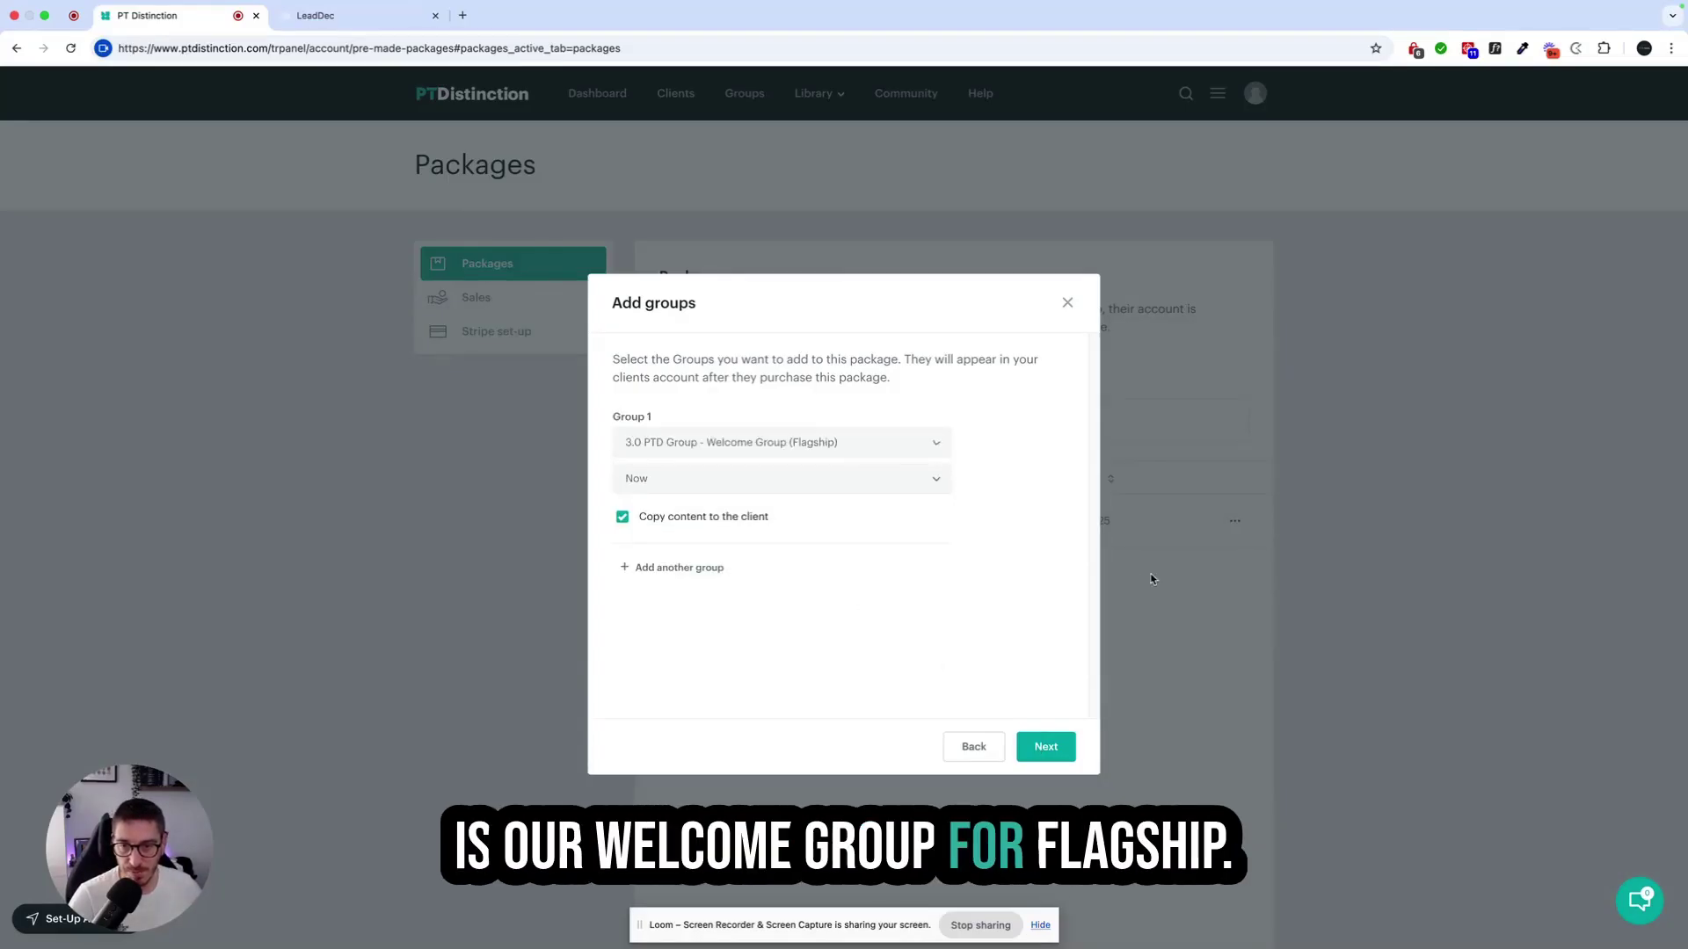
{"action": "left_click", "coordinate": [694, 568]}
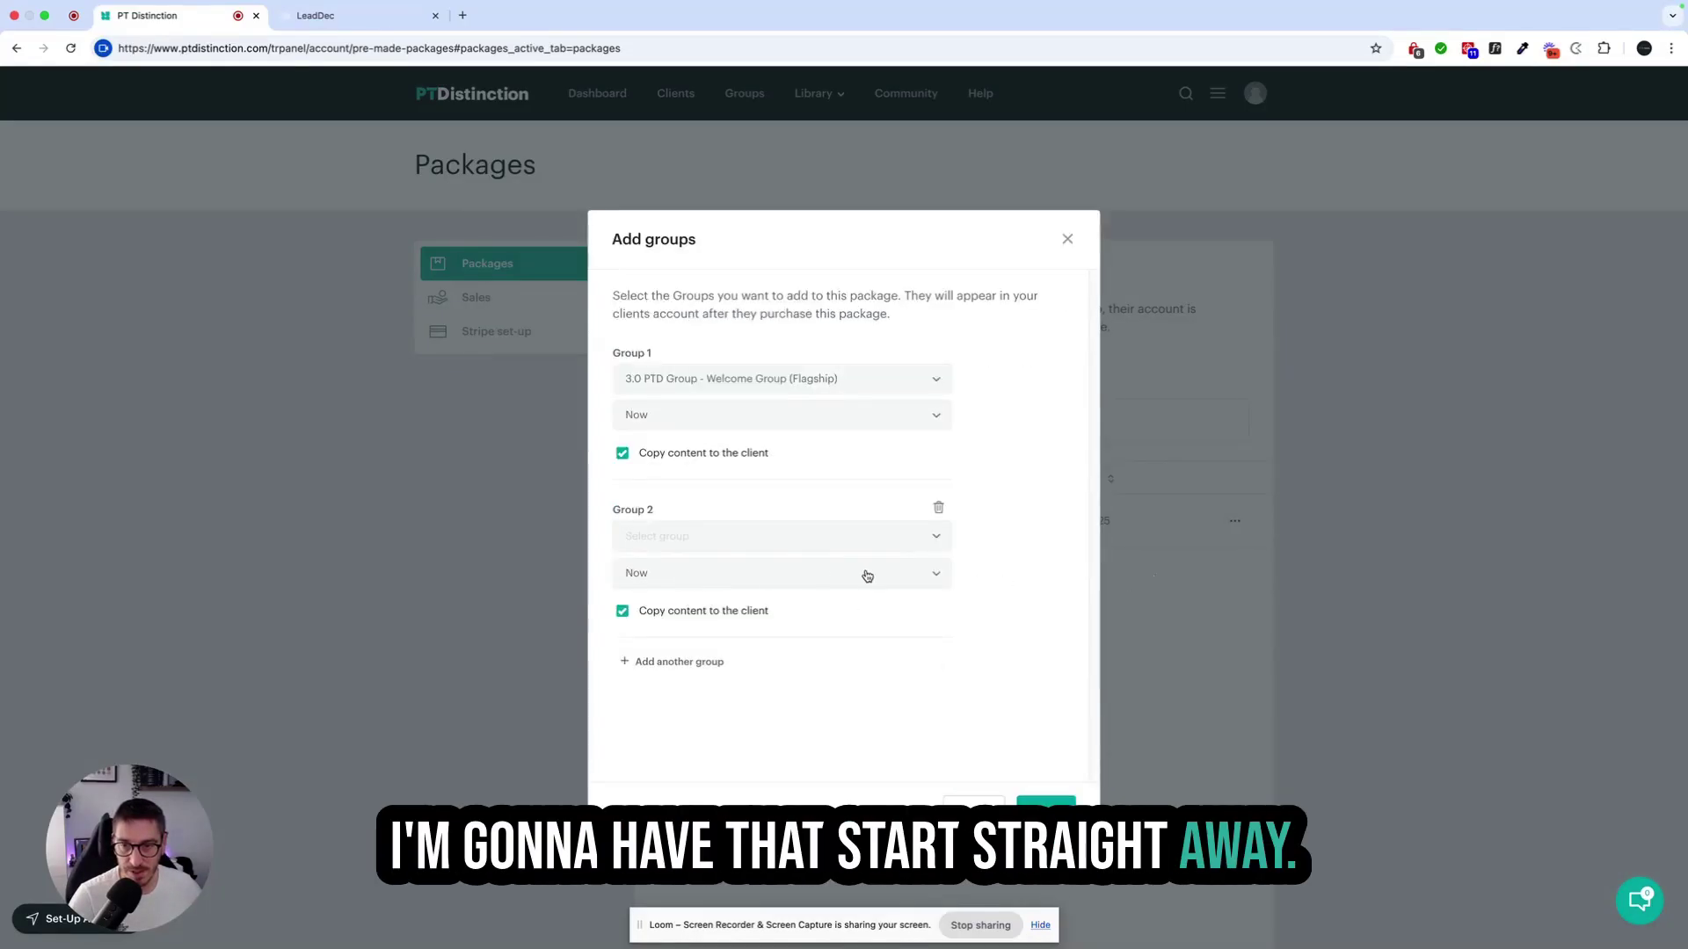
{"action": "left_click", "coordinate": [852, 549]}
{"action": "scroll", "coordinate": [765, 589], "scroll_direction": "down", "scroll_amount": 2}
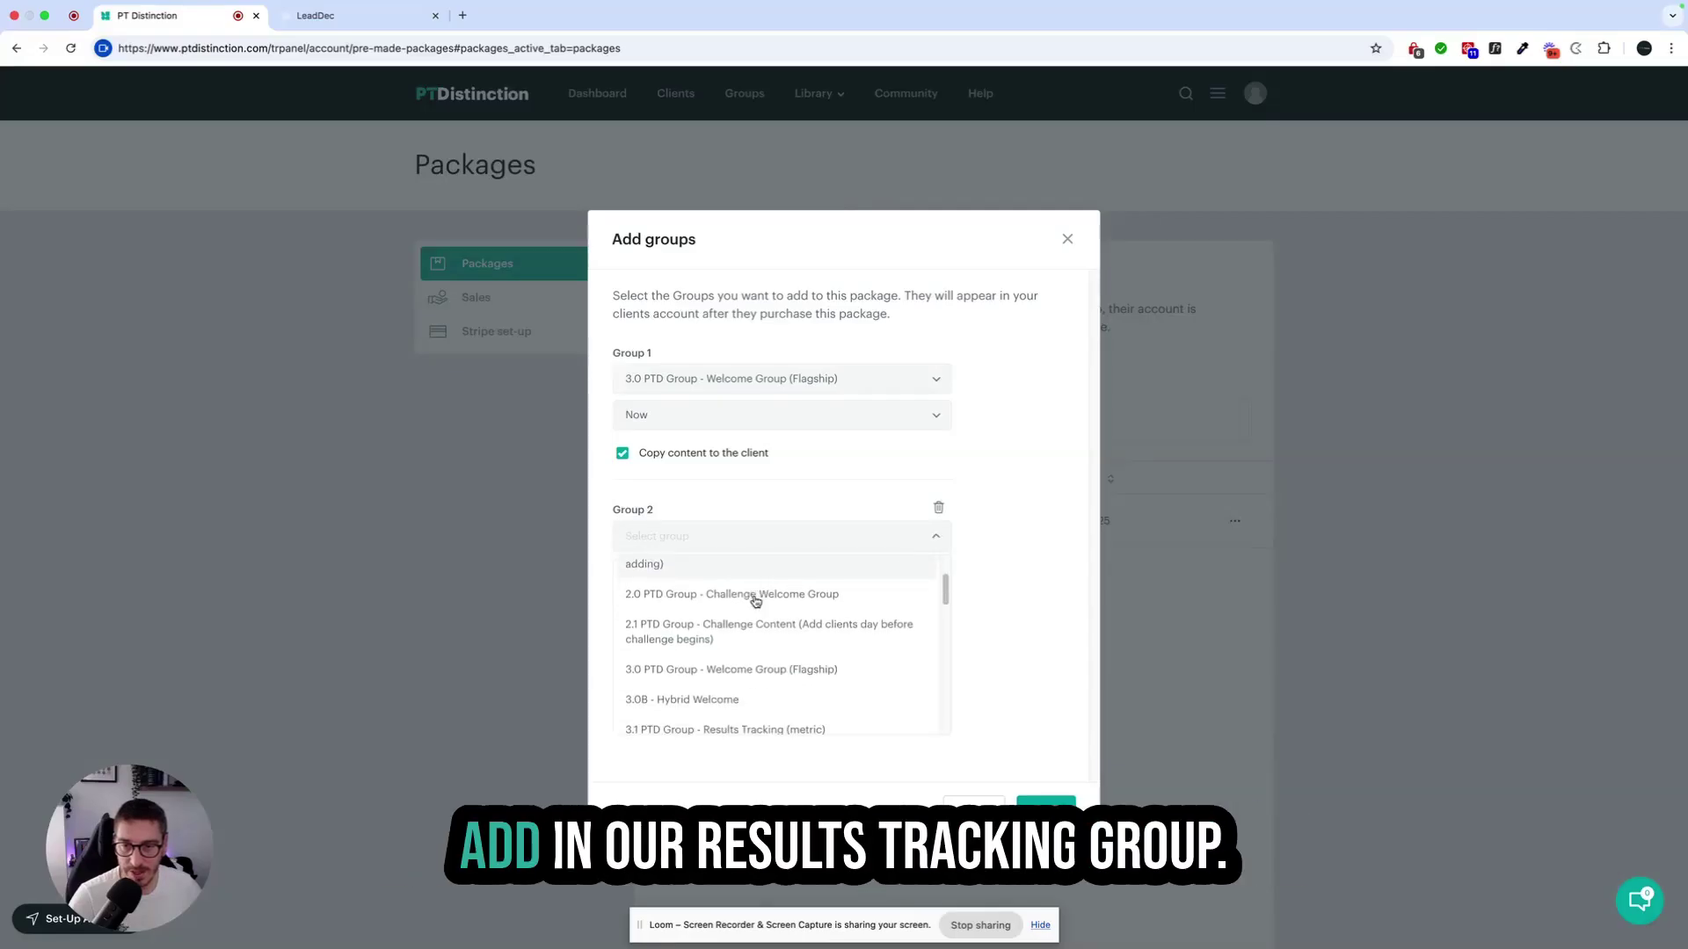
{"action": "scroll", "coordinate": [765, 629], "scroll_direction": "down", "scroll_amount": 1}
{"action": "left_click", "coordinate": [756, 689]}
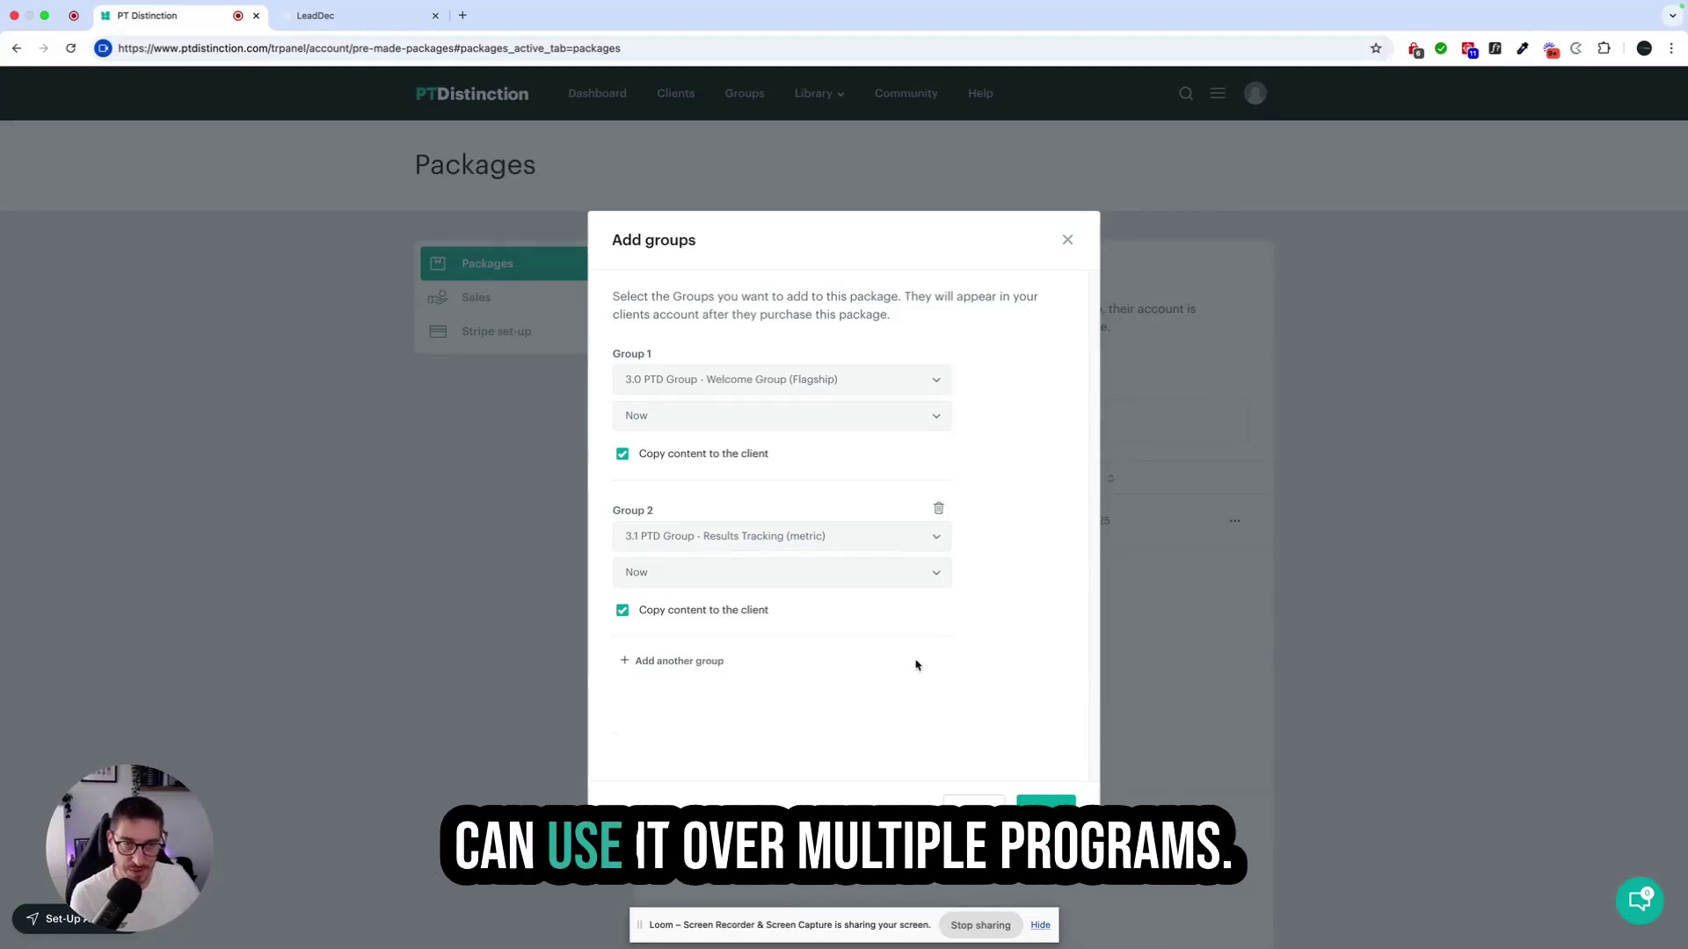
- Add 3.2 PTD Group - 12 Week Flagship Coaching Content (metric) as the third group, starting now
{"action": "left_click", "coordinate": [684, 661]}
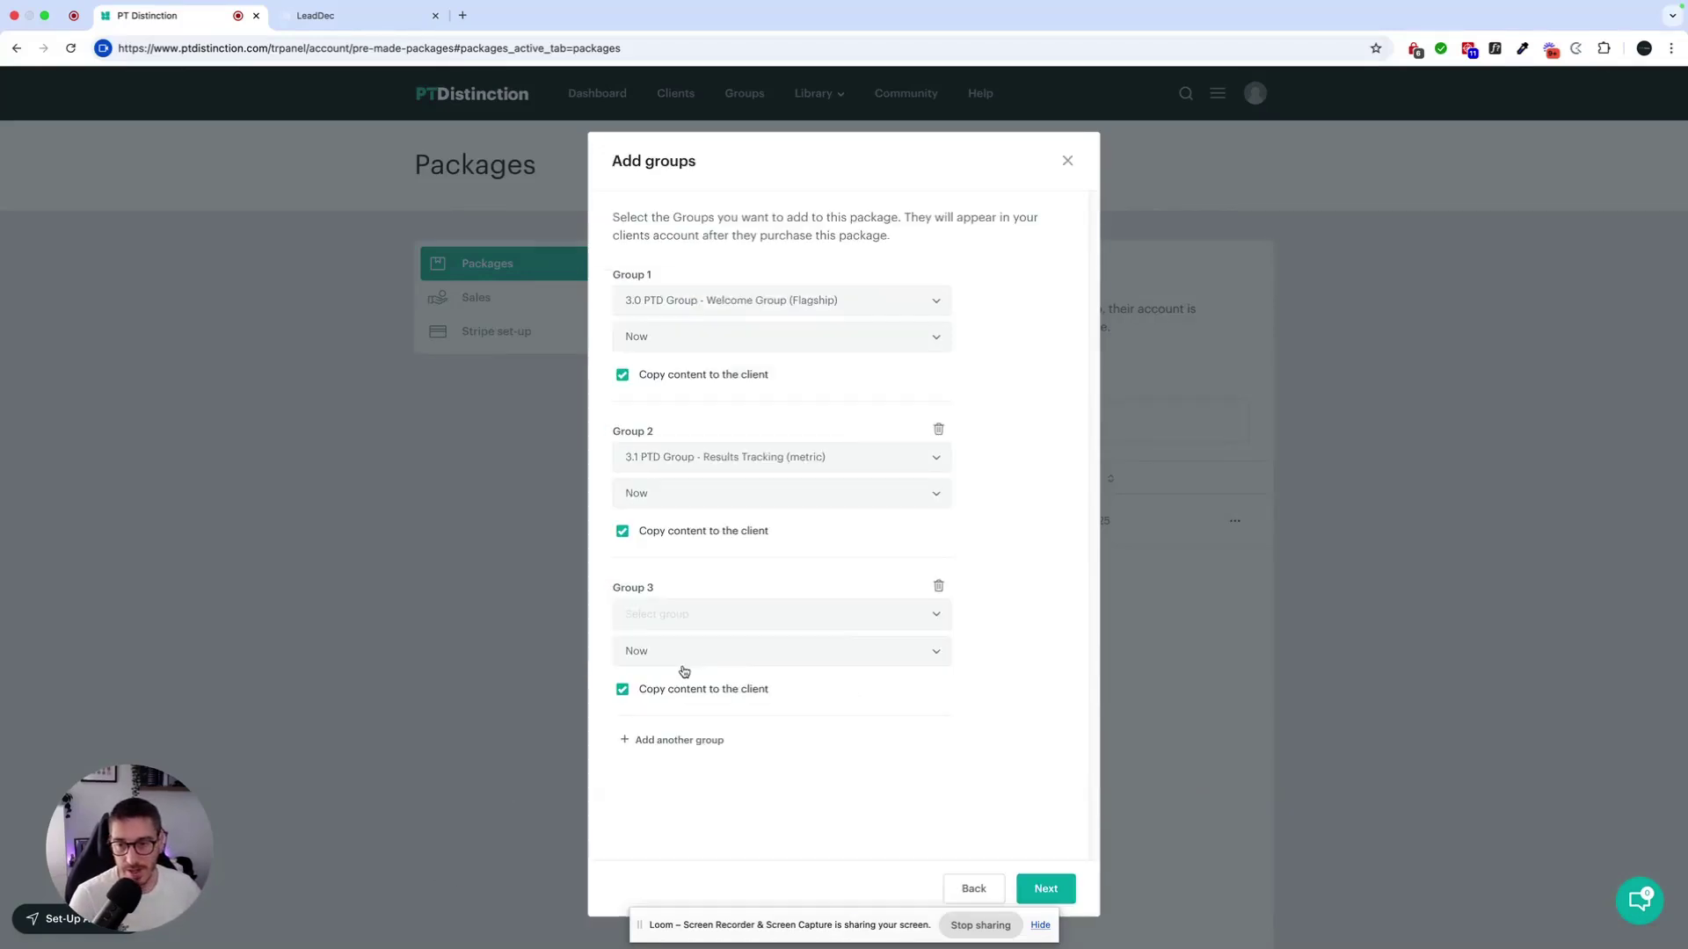
{"action": "left_click", "coordinate": [694, 620]}
{"action": "scroll", "coordinate": [765, 712], "scroll_direction": "down", "scroll_amount": 5}
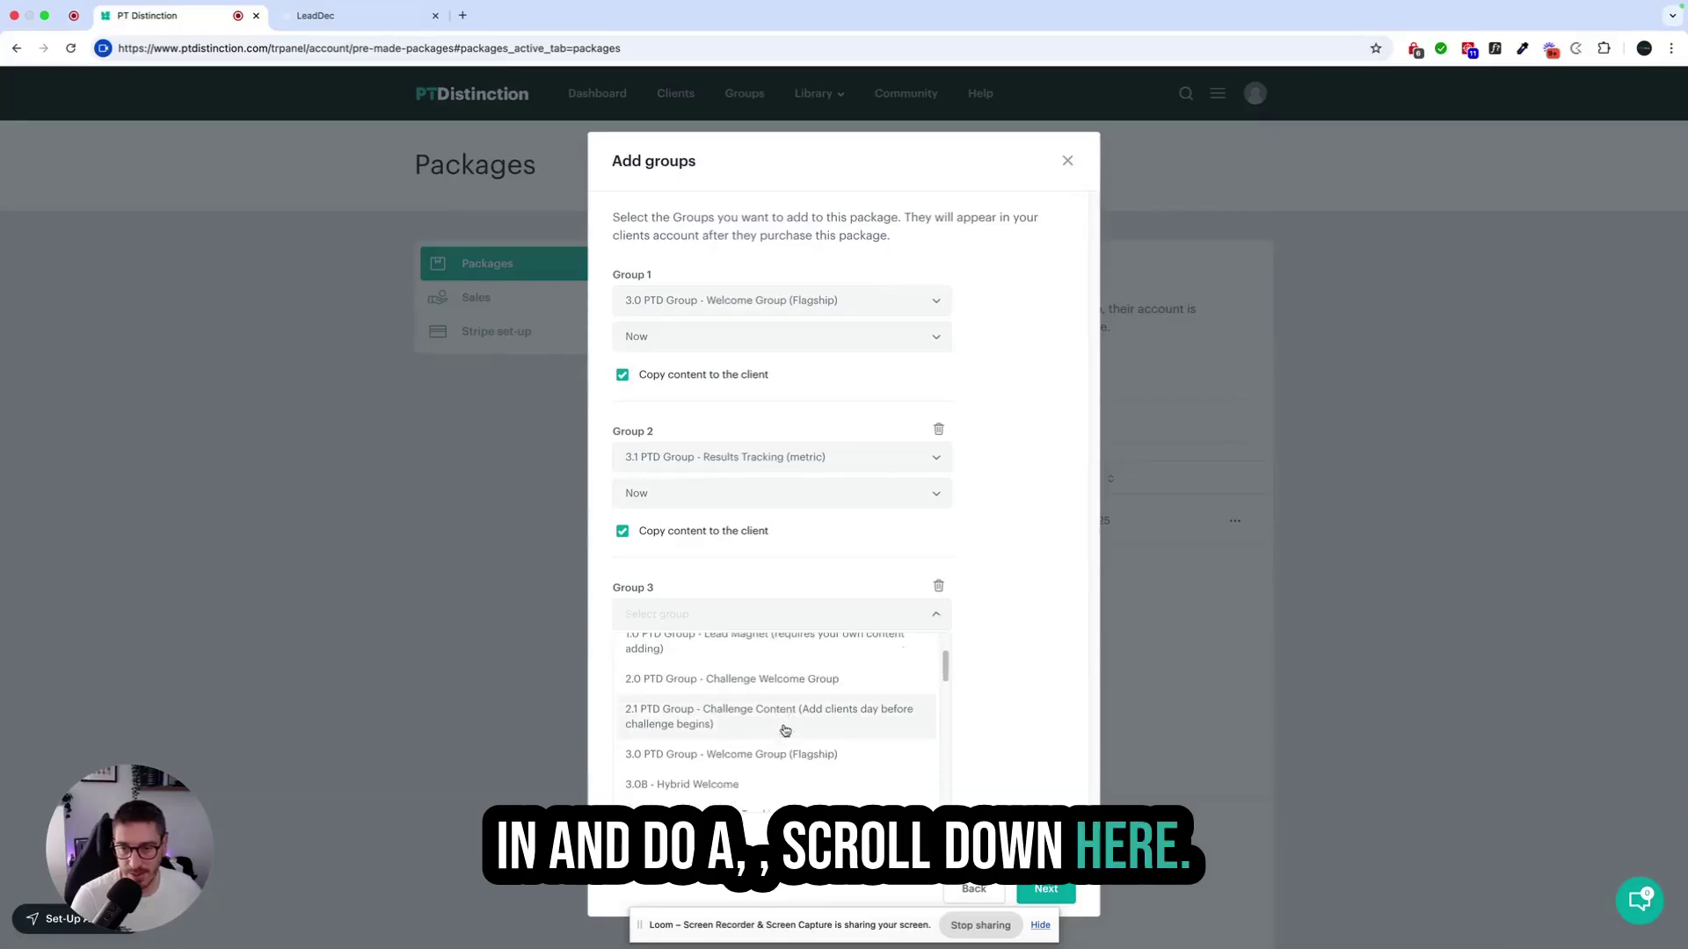
{"action": "scroll", "coordinate": [780, 748], "scroll_direction": "down", "scroll_amount": 1}
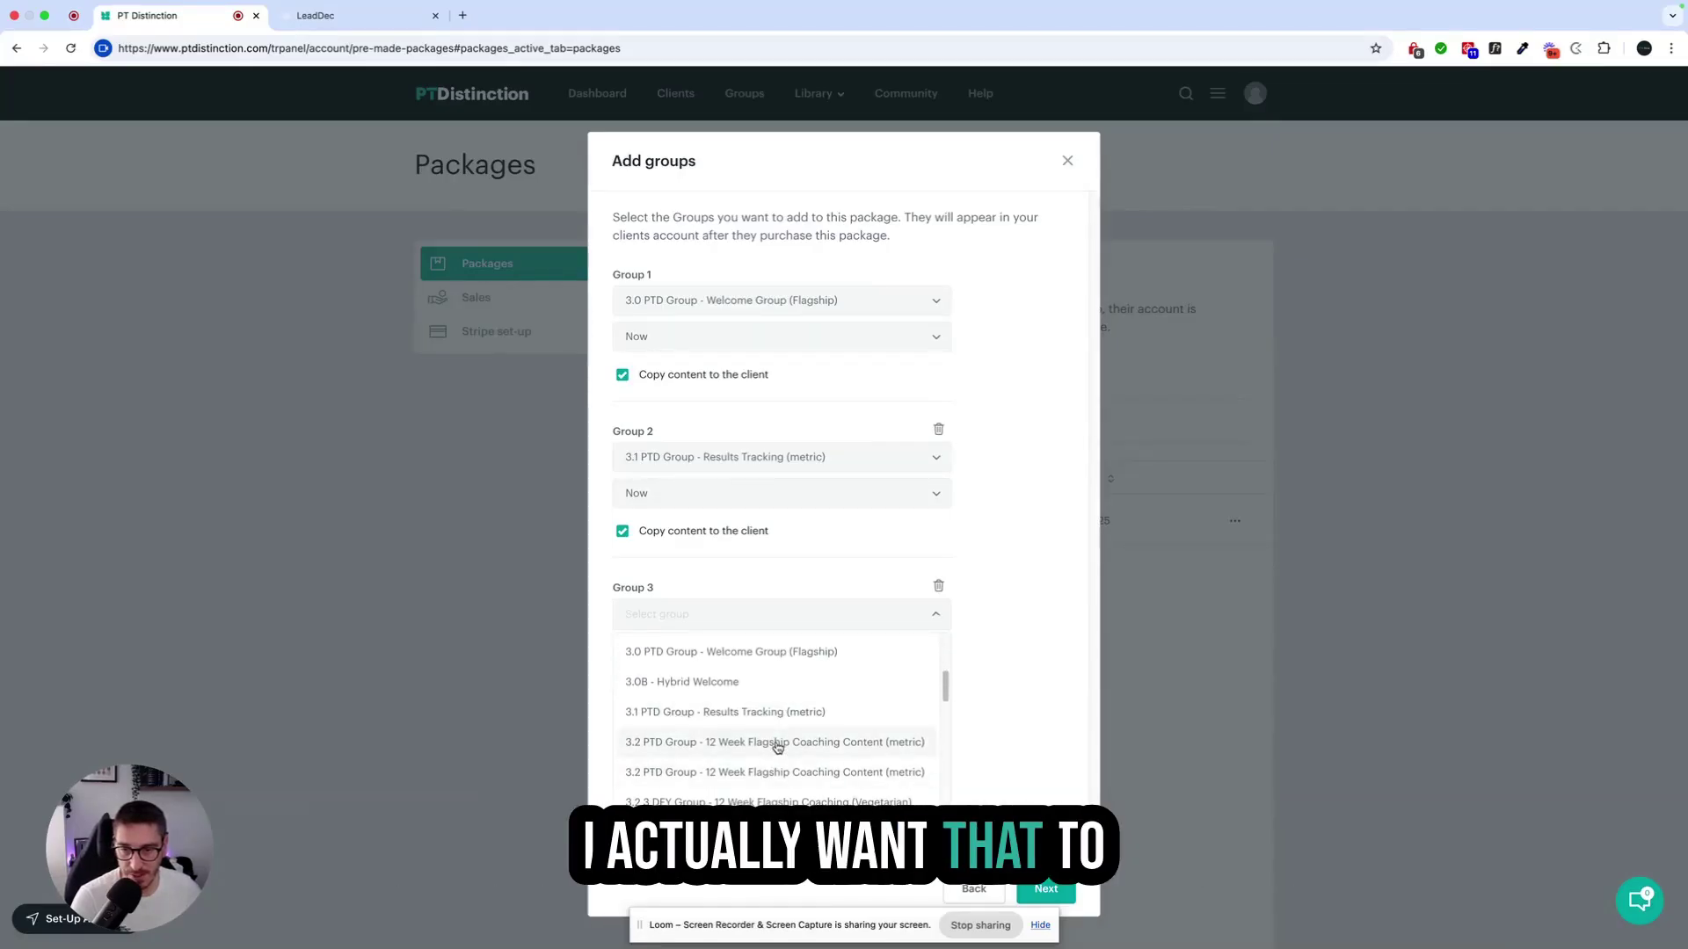
{"action": "left_click", "coordinate": [778, 743]}
- Add 3.4 PTD Group - Automated Workouts - Flagship (12 Weeks - Not Scheduled) as the fourth group, starting on day Monday
{"action": "left_click", "coordinate": [678, 747]}
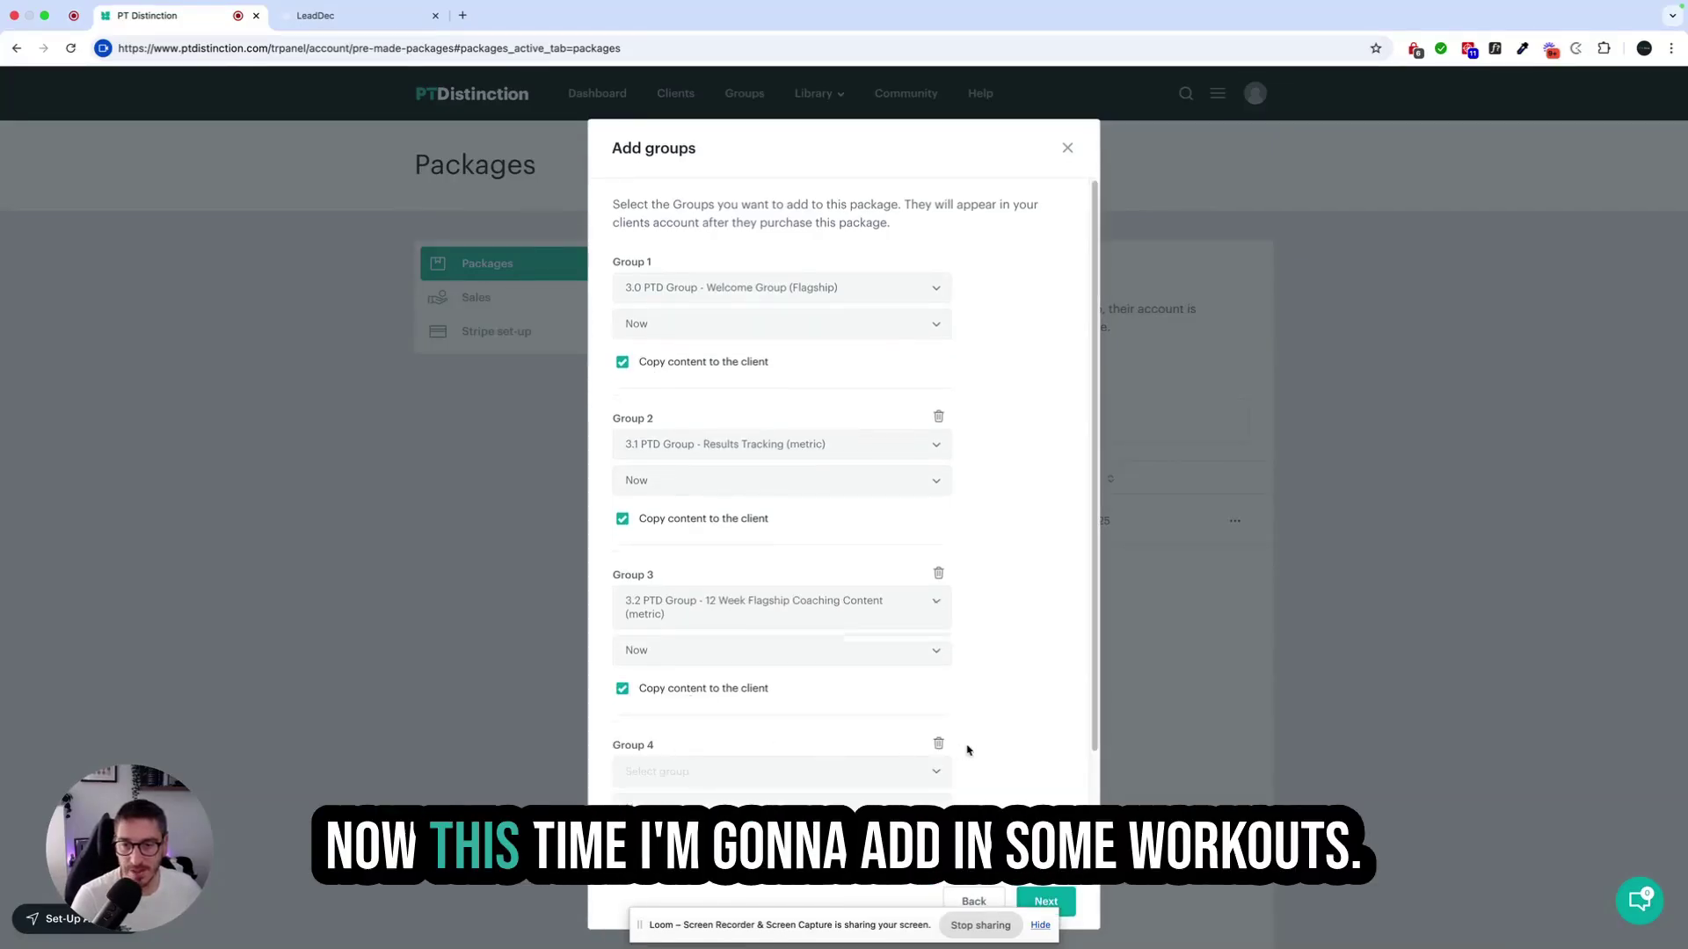
{"action": "scroll", "coordinate": [757, 625], "scroll_direction": "down", "scroll_amount": 2}
{"action": "left_click", "coordinate": [773, 629]}
{"action": "scroll", "coordinate": [787, 695], "scroll_direction": "down", "scroll_amount": 3}
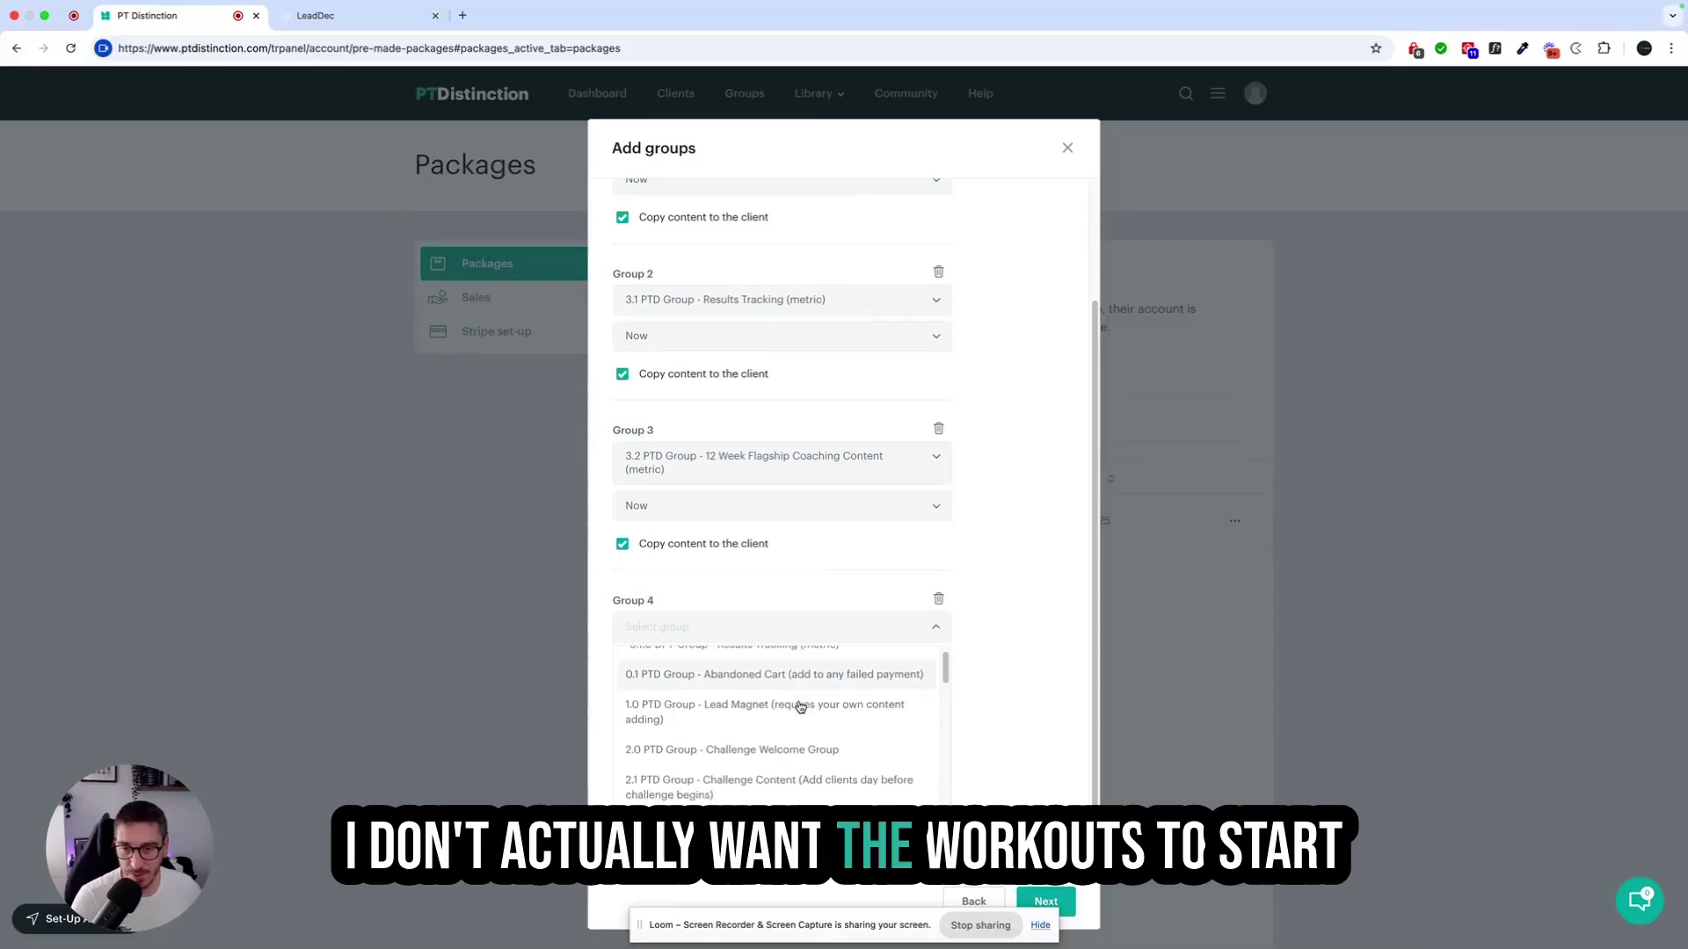
{"action": "scroll", "coordinate": [803, 728], "scroll_direction": "down", "scroll_amount": 5}
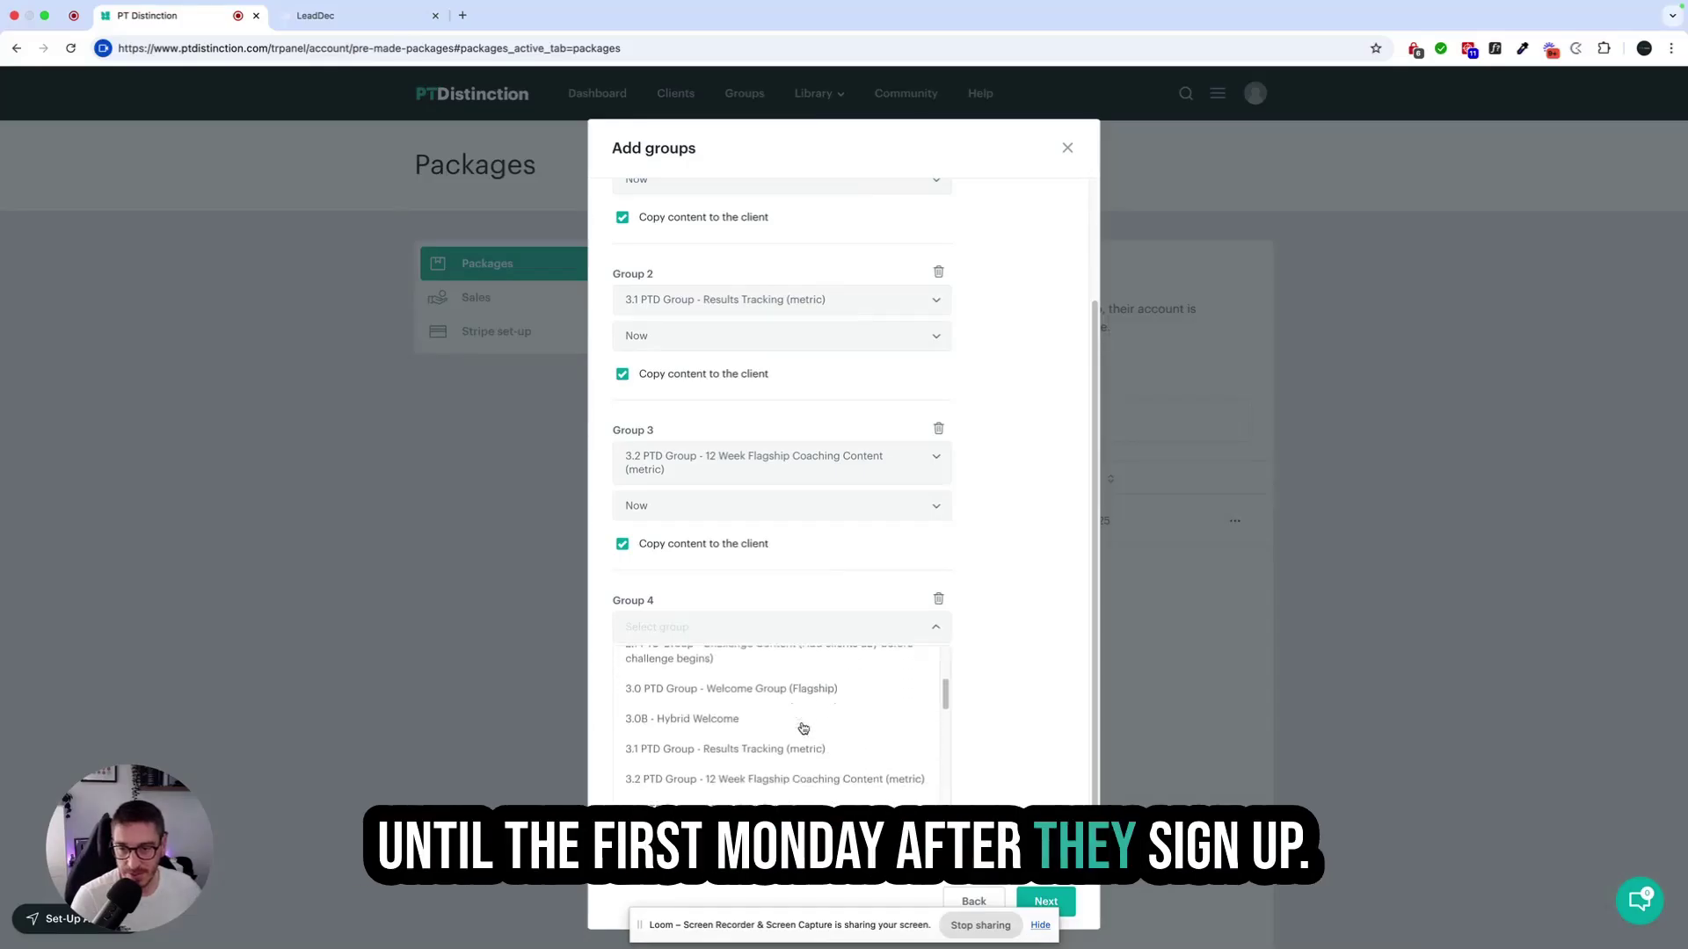
{"action": "scroll", "coordinate": [803, 728], "scroll_direction": "down", "scroll_amount": 2}
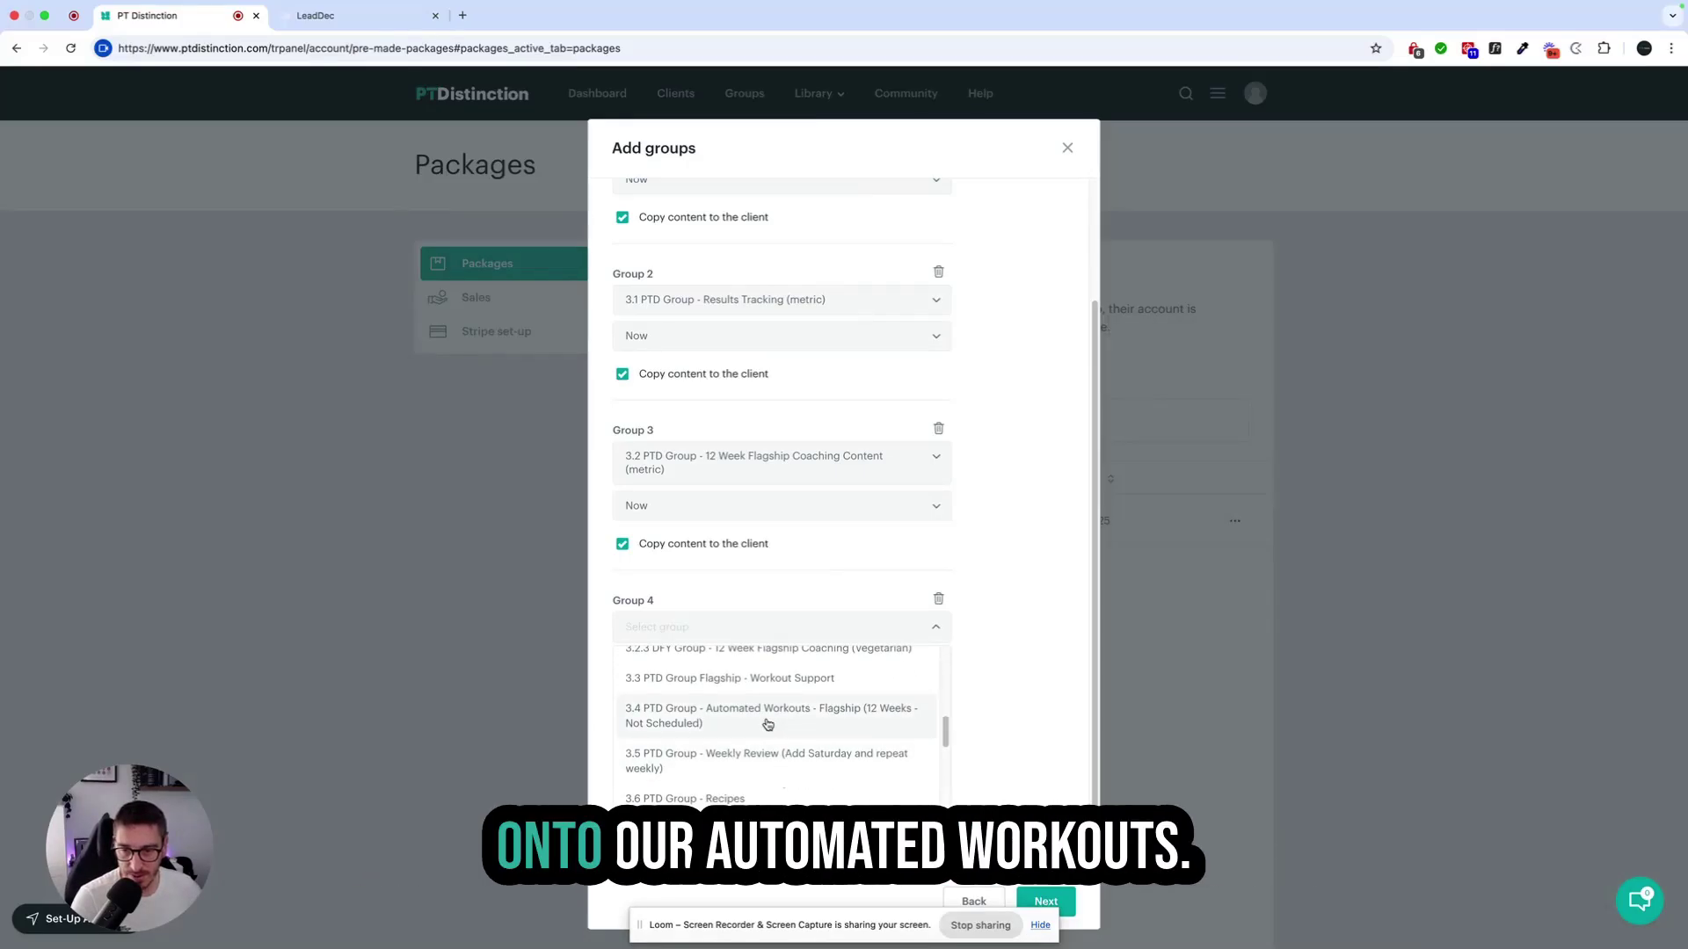
{"action": "left_click", "coordinate": [768, 722]}
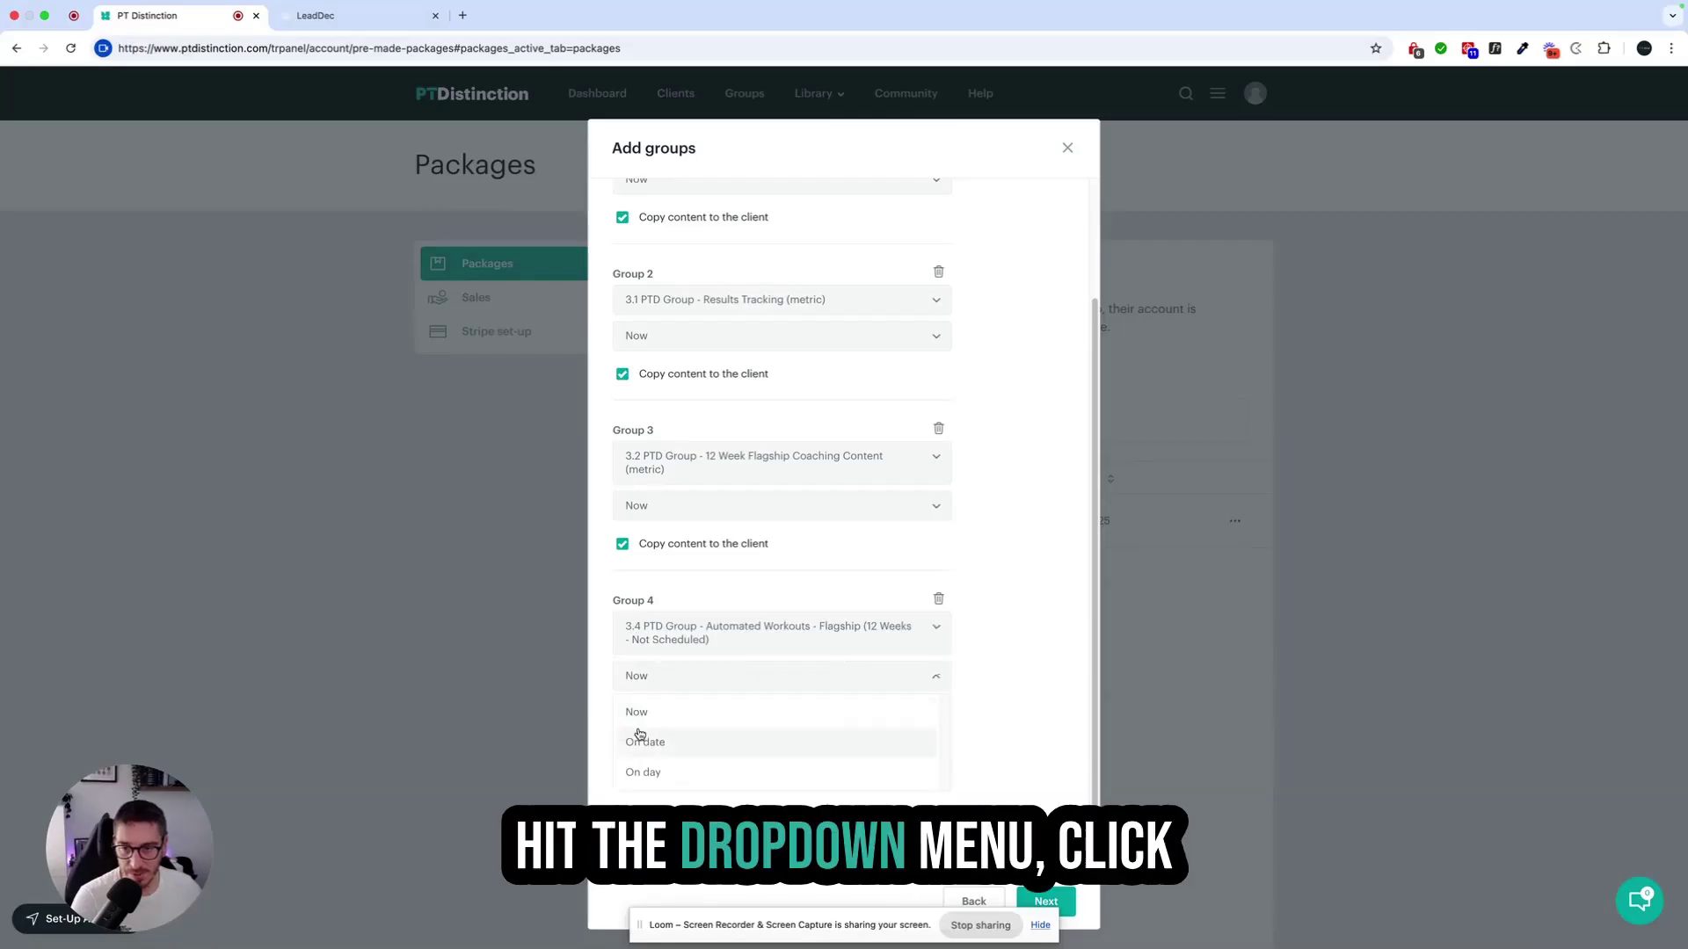
{"action": "left_click", "coordinate": [645, 771]}
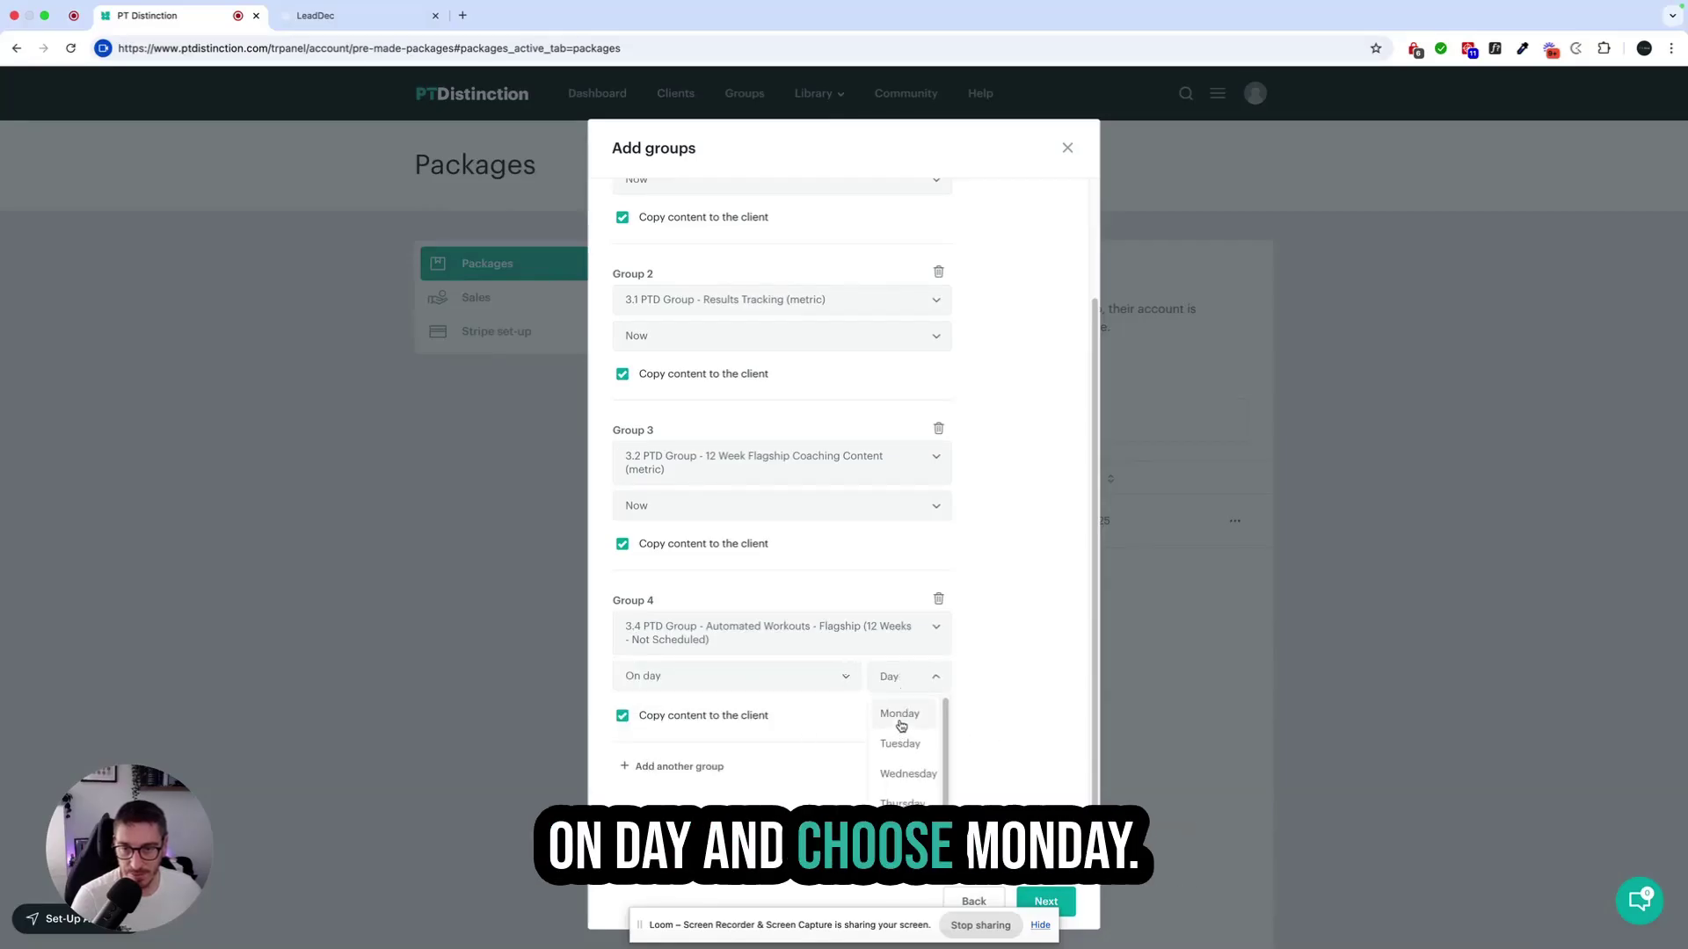
{"action": "left_click", "coordinate": [900, 715]}
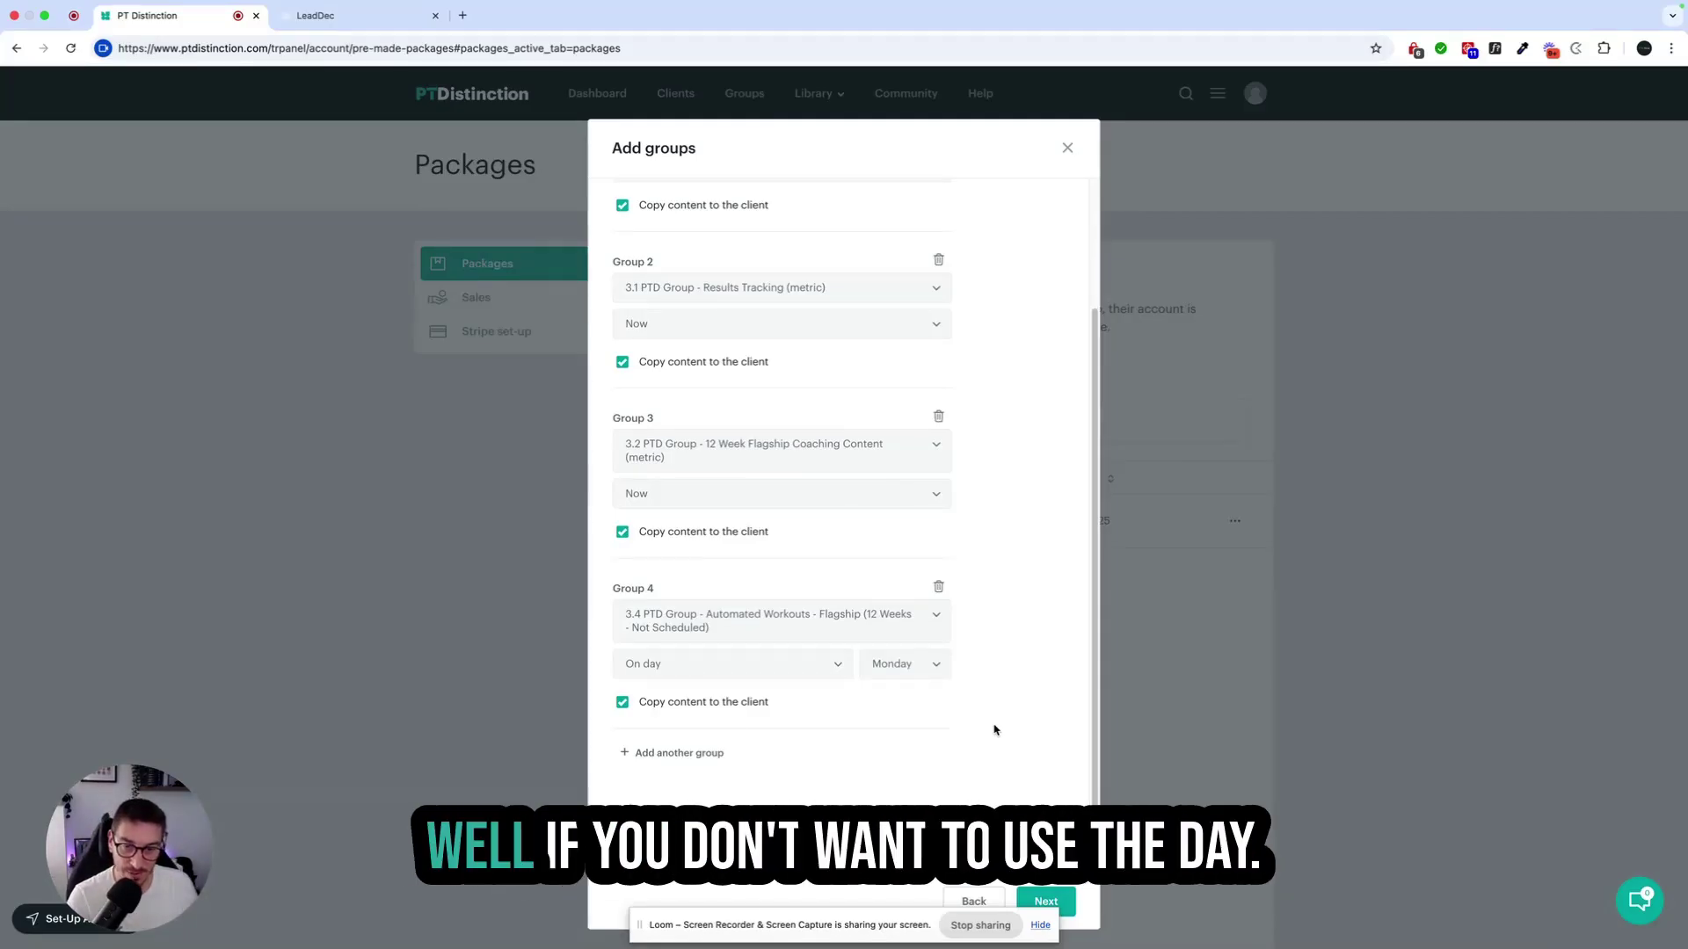
- Add 3.5 PTD Group - Weekly Review as the fifth group, starting on day Saturday
{"action": "left_click", "coordinate": [699, 755]}
{"action": "left_click", "coordinate": [738, 790]}
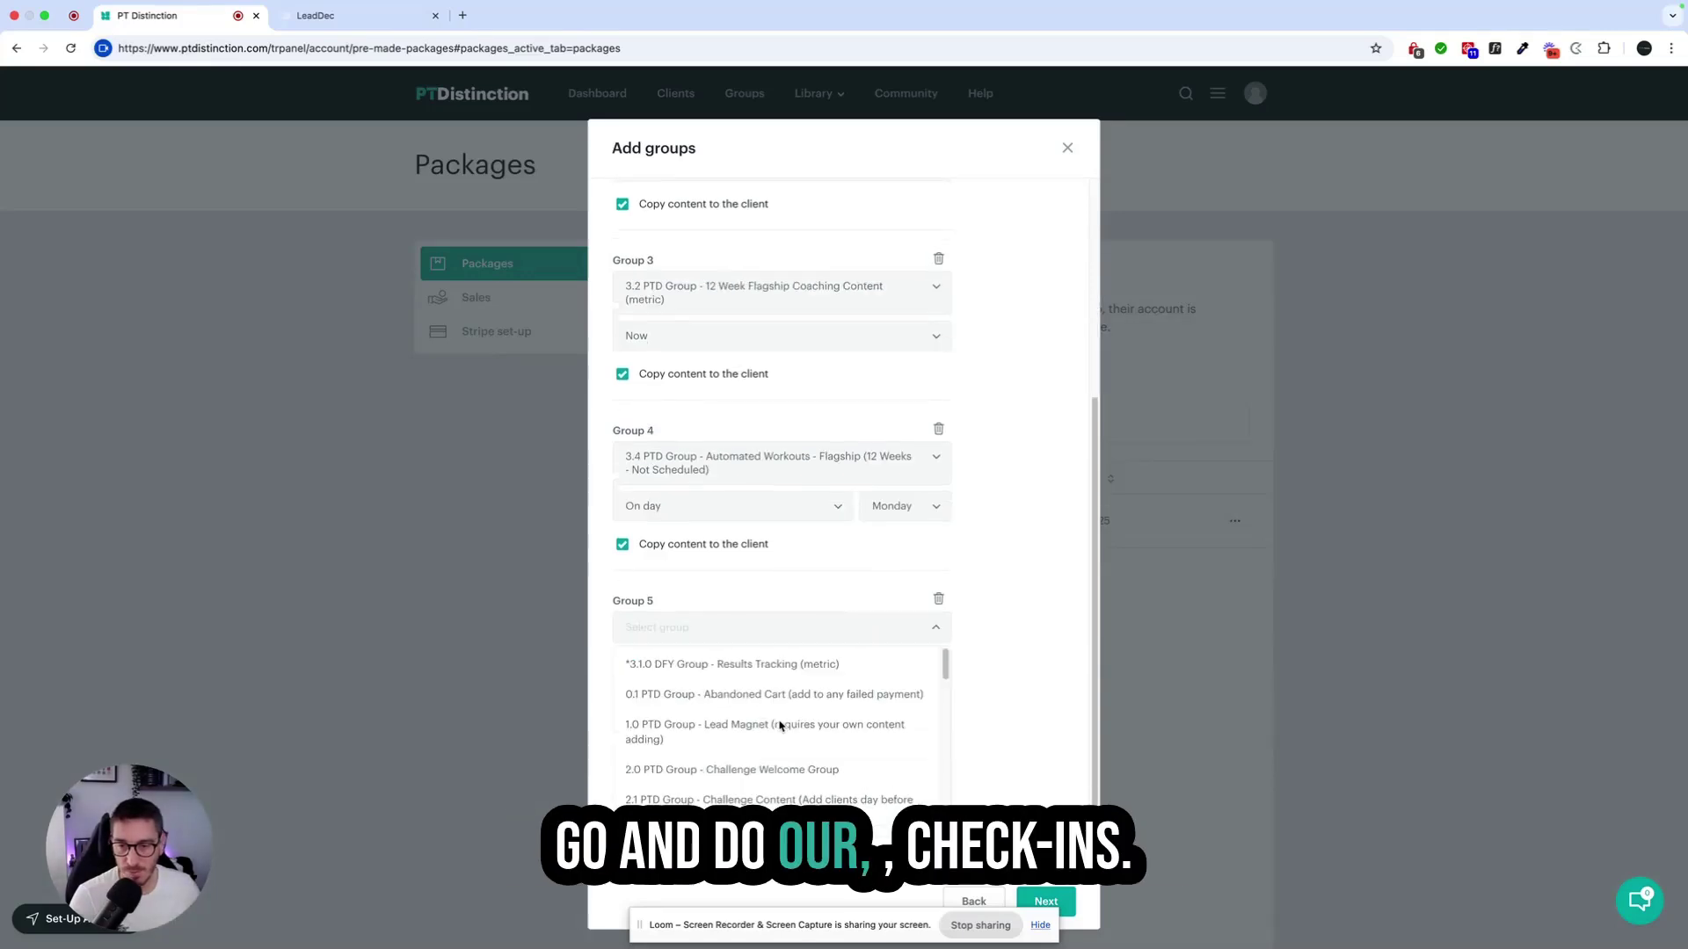
{"action": "scroll", "coordinate": [780, 763], "scroll_direction": "down", "scroll_amount": 5}
{"action": "scroll", "coordinate": [780, 763], "scroll_direction": "down", "scroll_amount": 3}
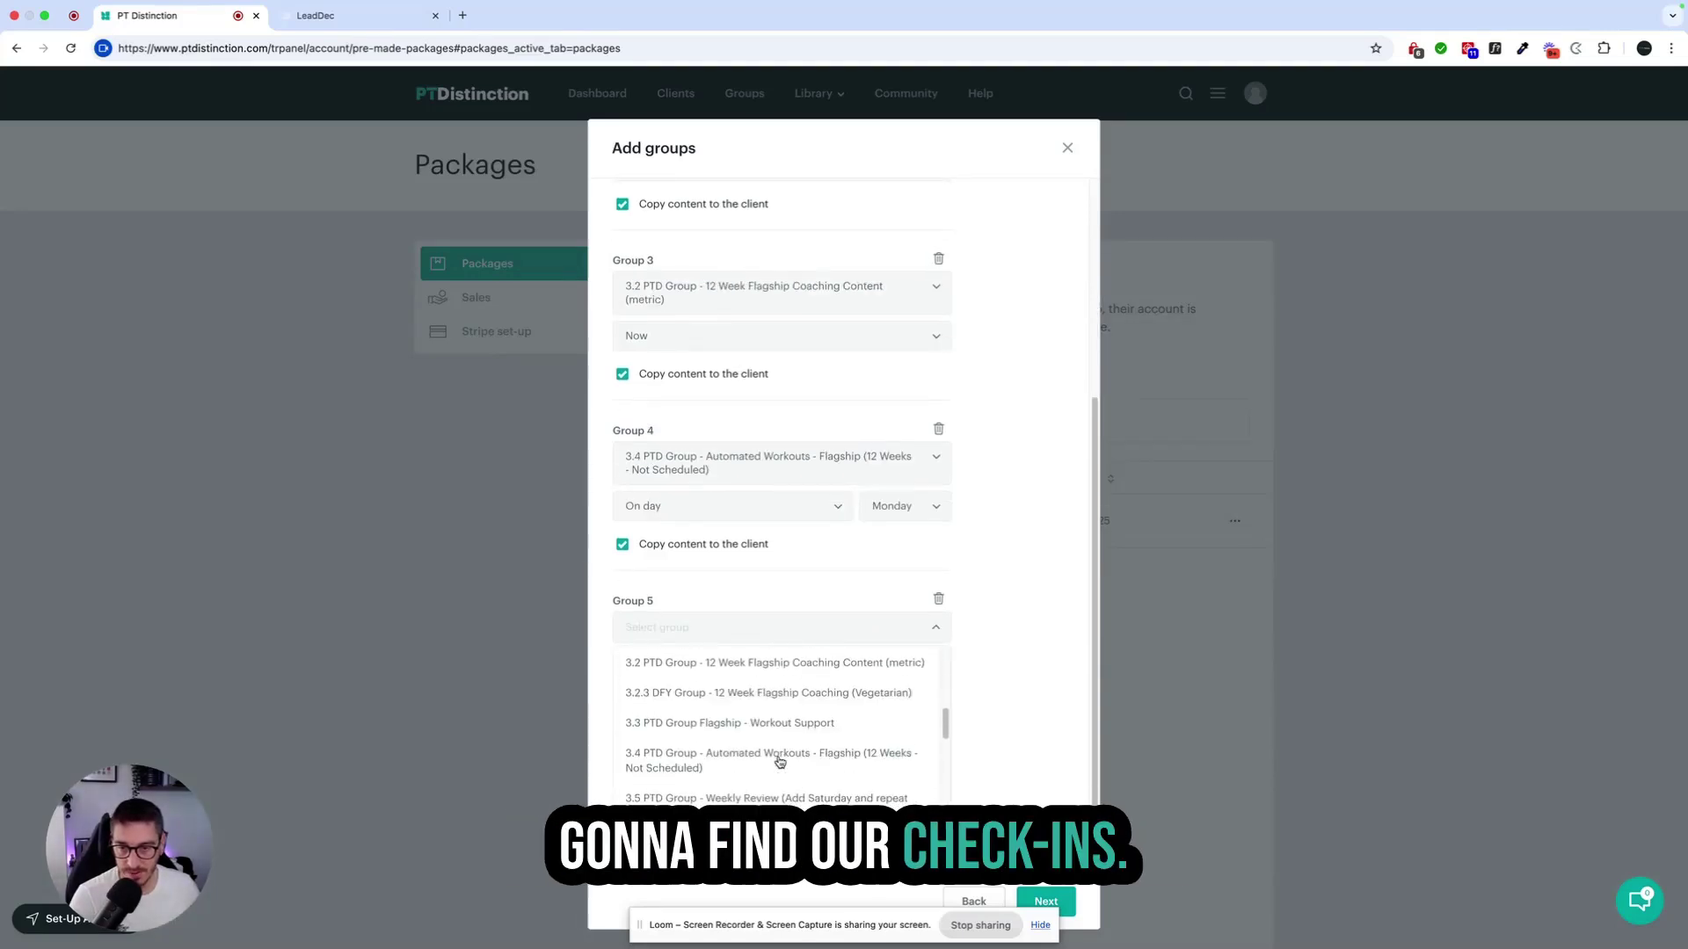
{"action": "scroll", "coordinate": [767, 725], "scroll_direction": "down", "scroll_amount": 1}
{"action": "left_click", "coordinate": [859, 769]}
{"action": "left_click", "coordinate": [852, 678]}
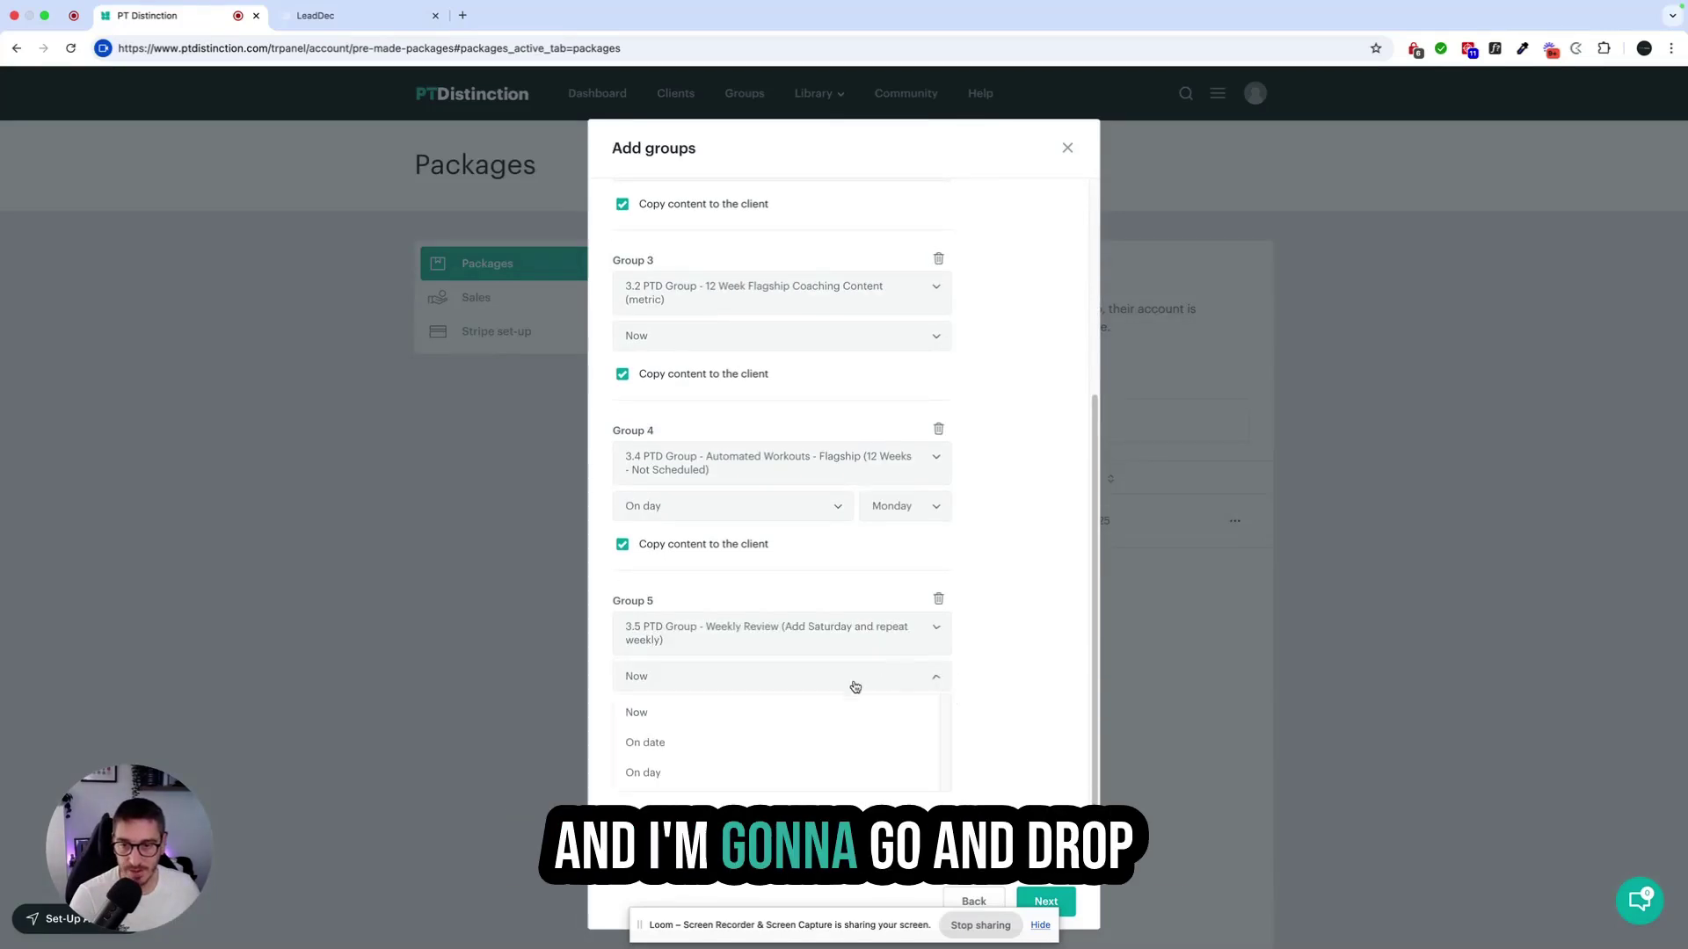
{"action": "left_click", "coordinate": [643, 774]}
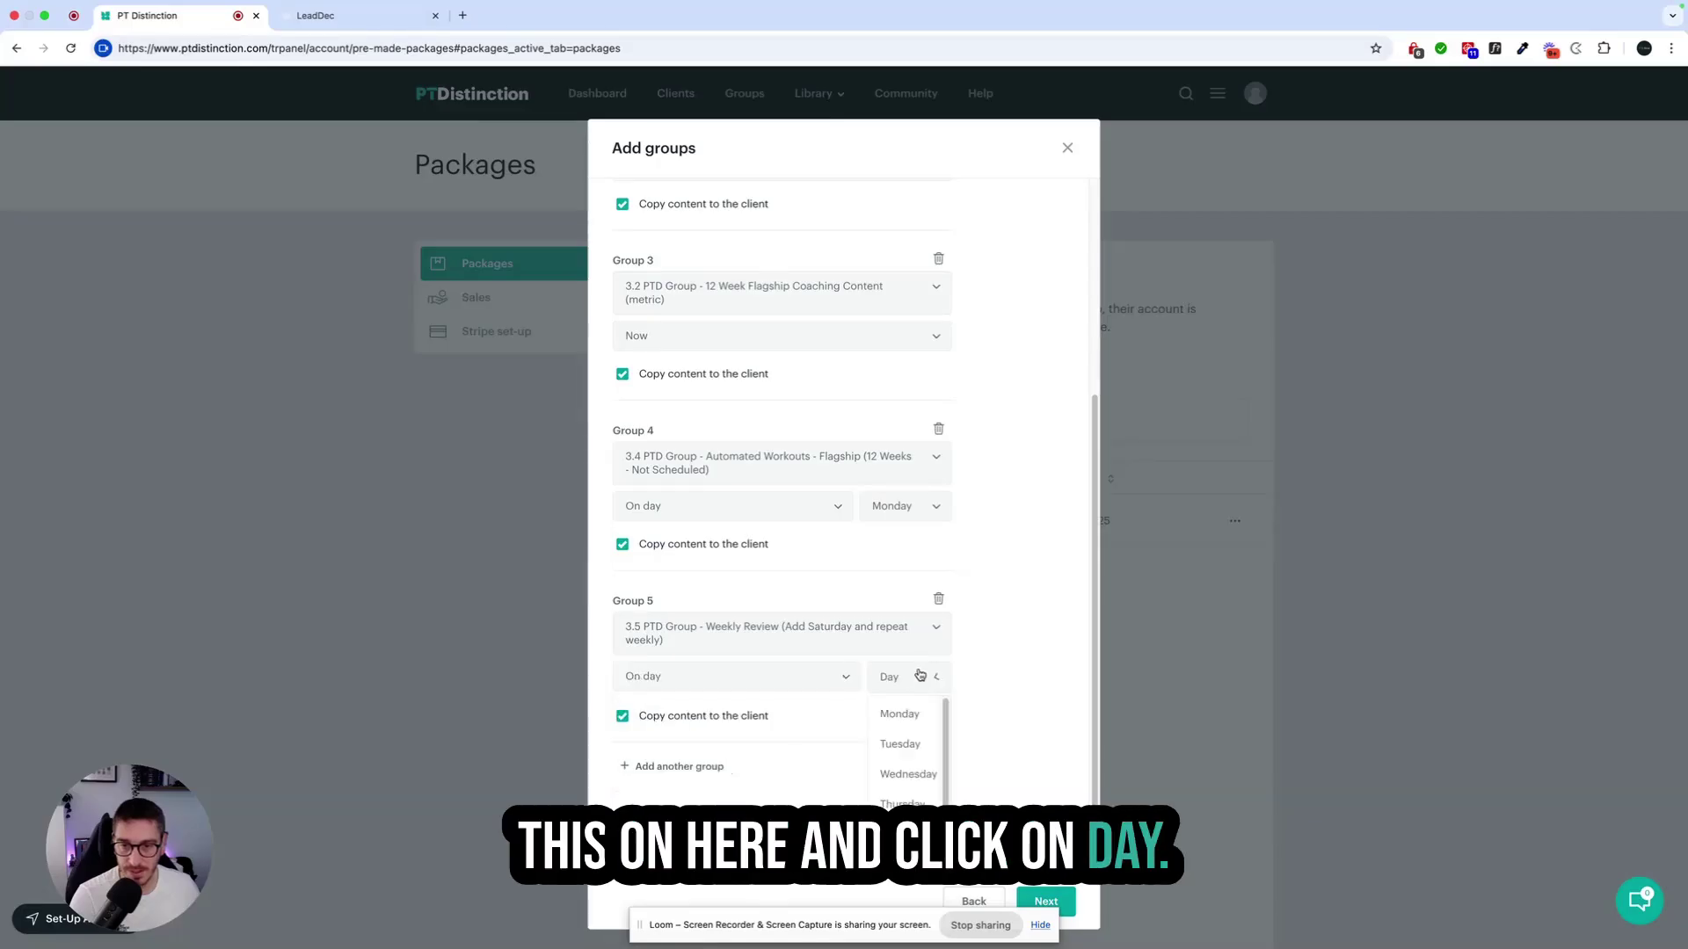
{"action": "scroll", "coordinate": [1007, 764], "scroll_direction": "down", "scroll_amount": 1}
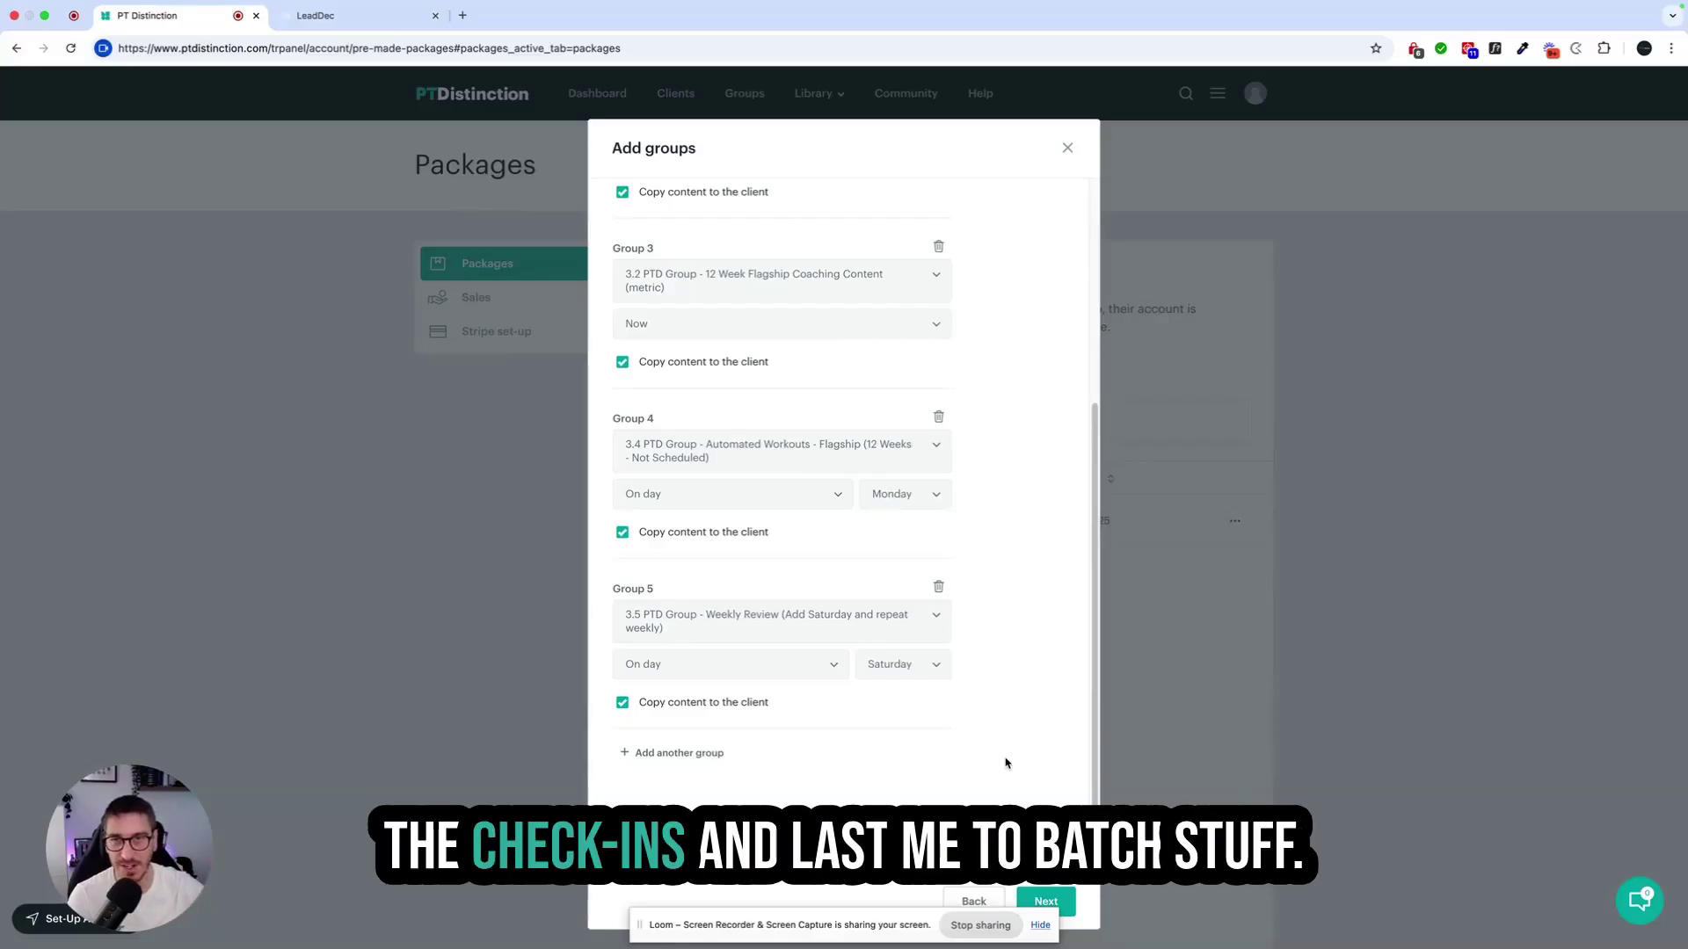
- Proceed to group removal and set the package to remove clients from the 1.0 Lead Magnet and 0.1 Abandoned Cart groups
{"action": "left_click", "coordinate": [1046, 902]}
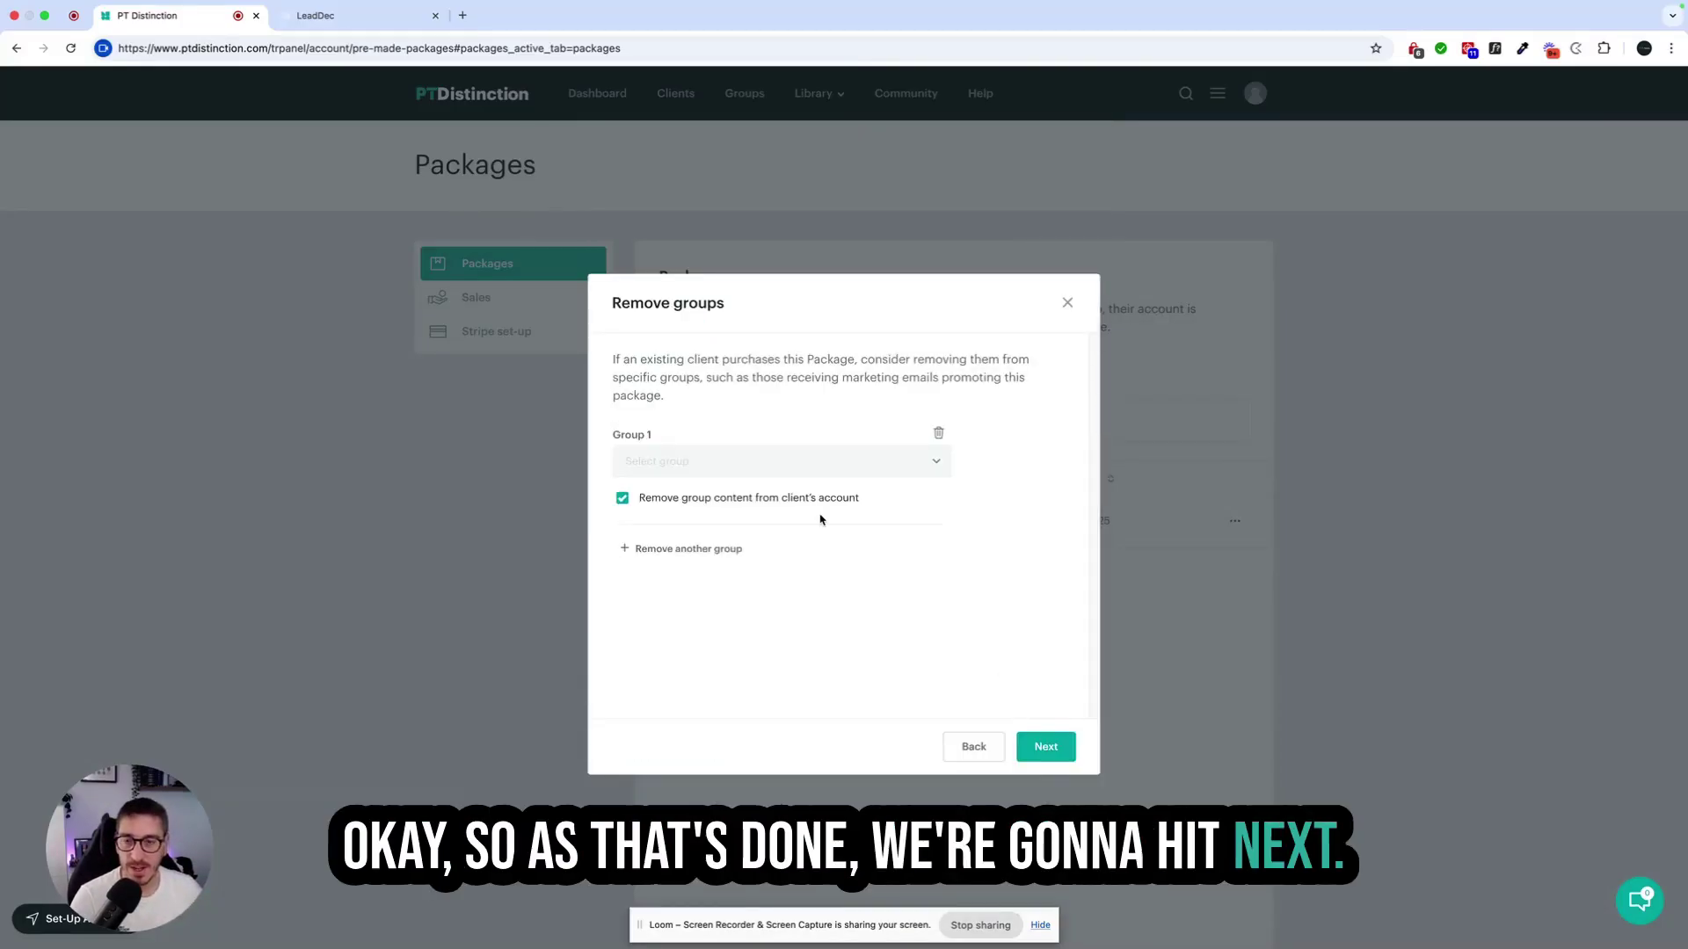
{"action": "left_click", "coordinate": [852, 464]}
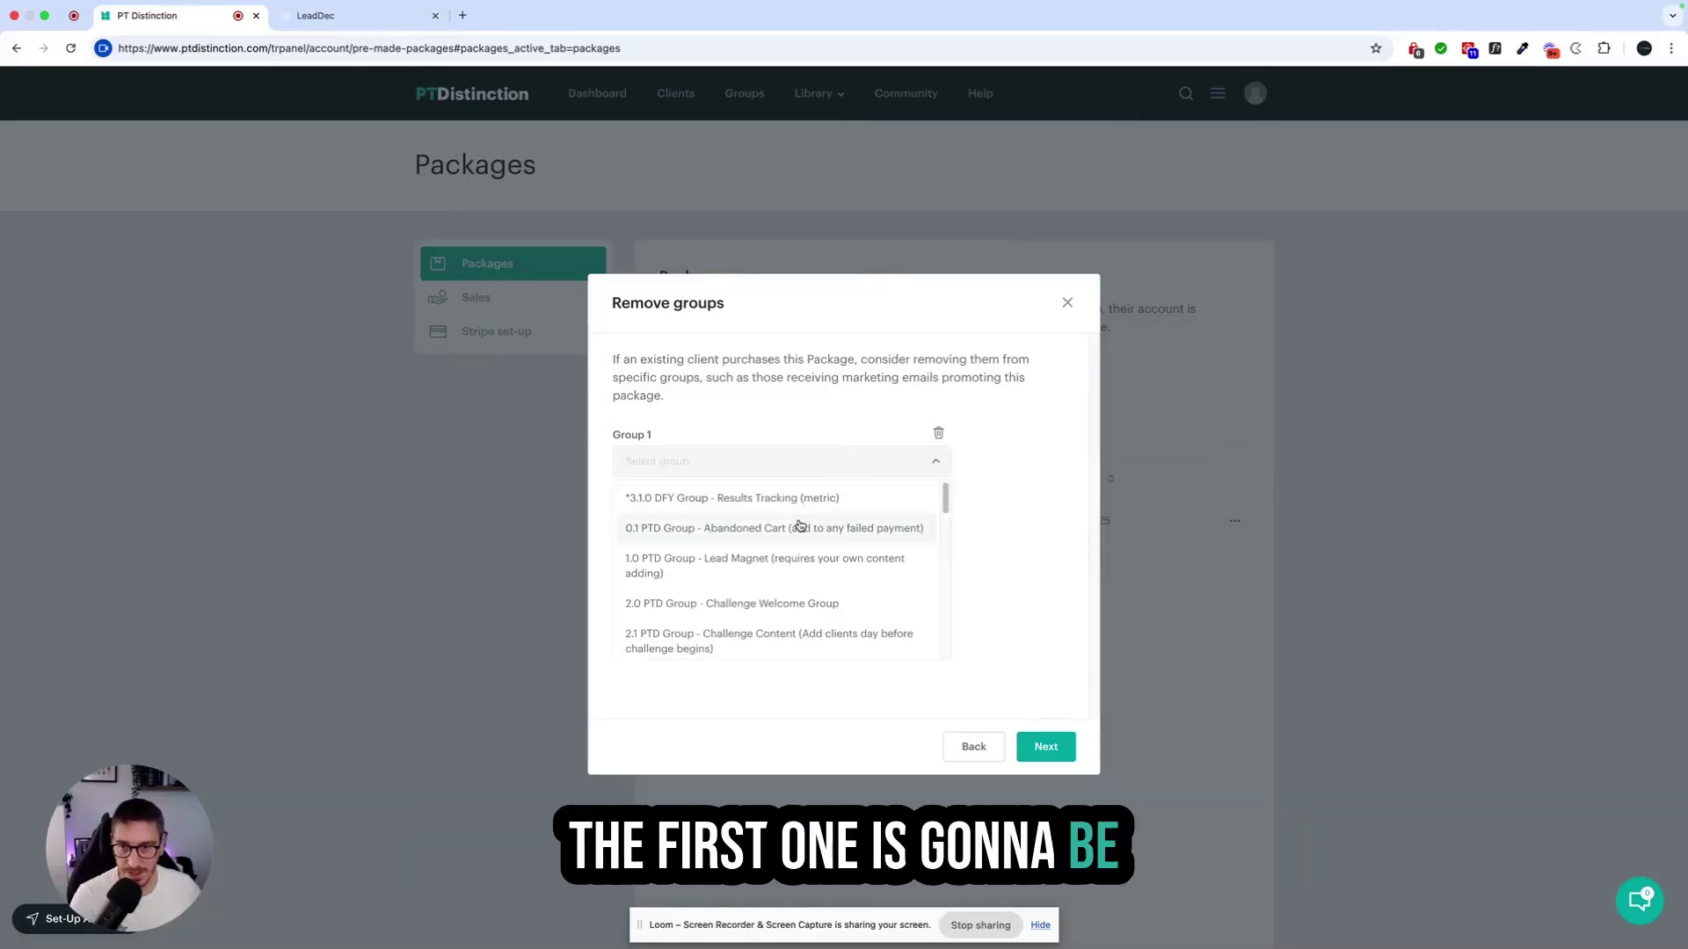
{"action": "left_click", "coordinate": [765, 565]}
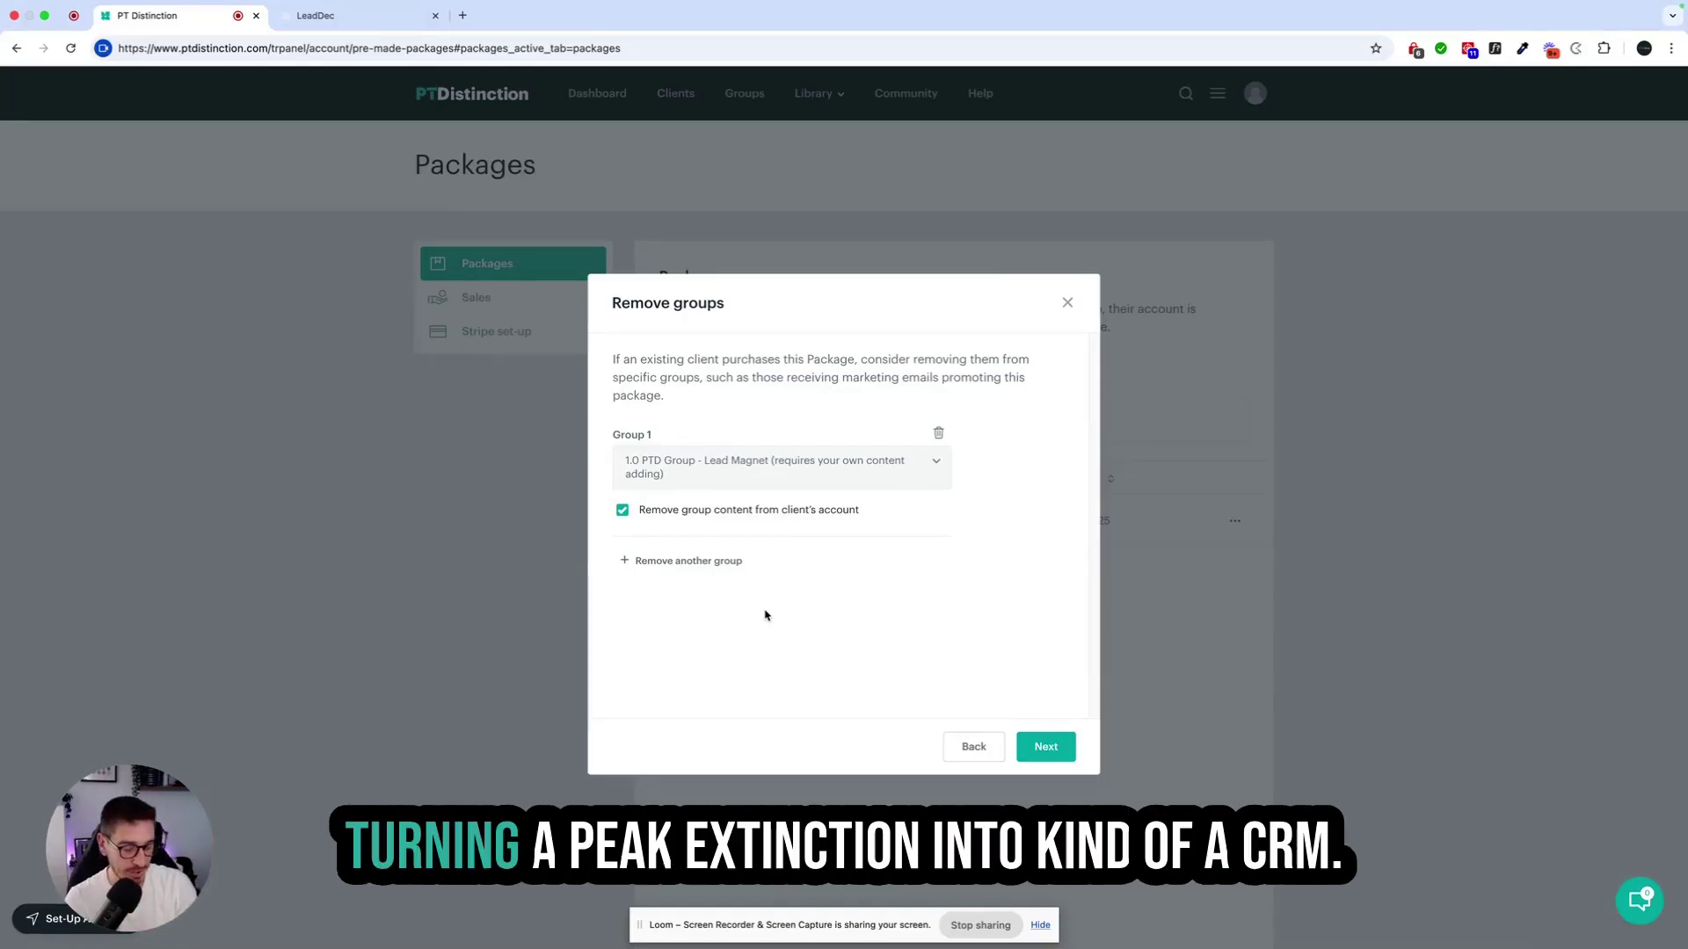
{"action": "left_click", "coordinate": [676, 560]}
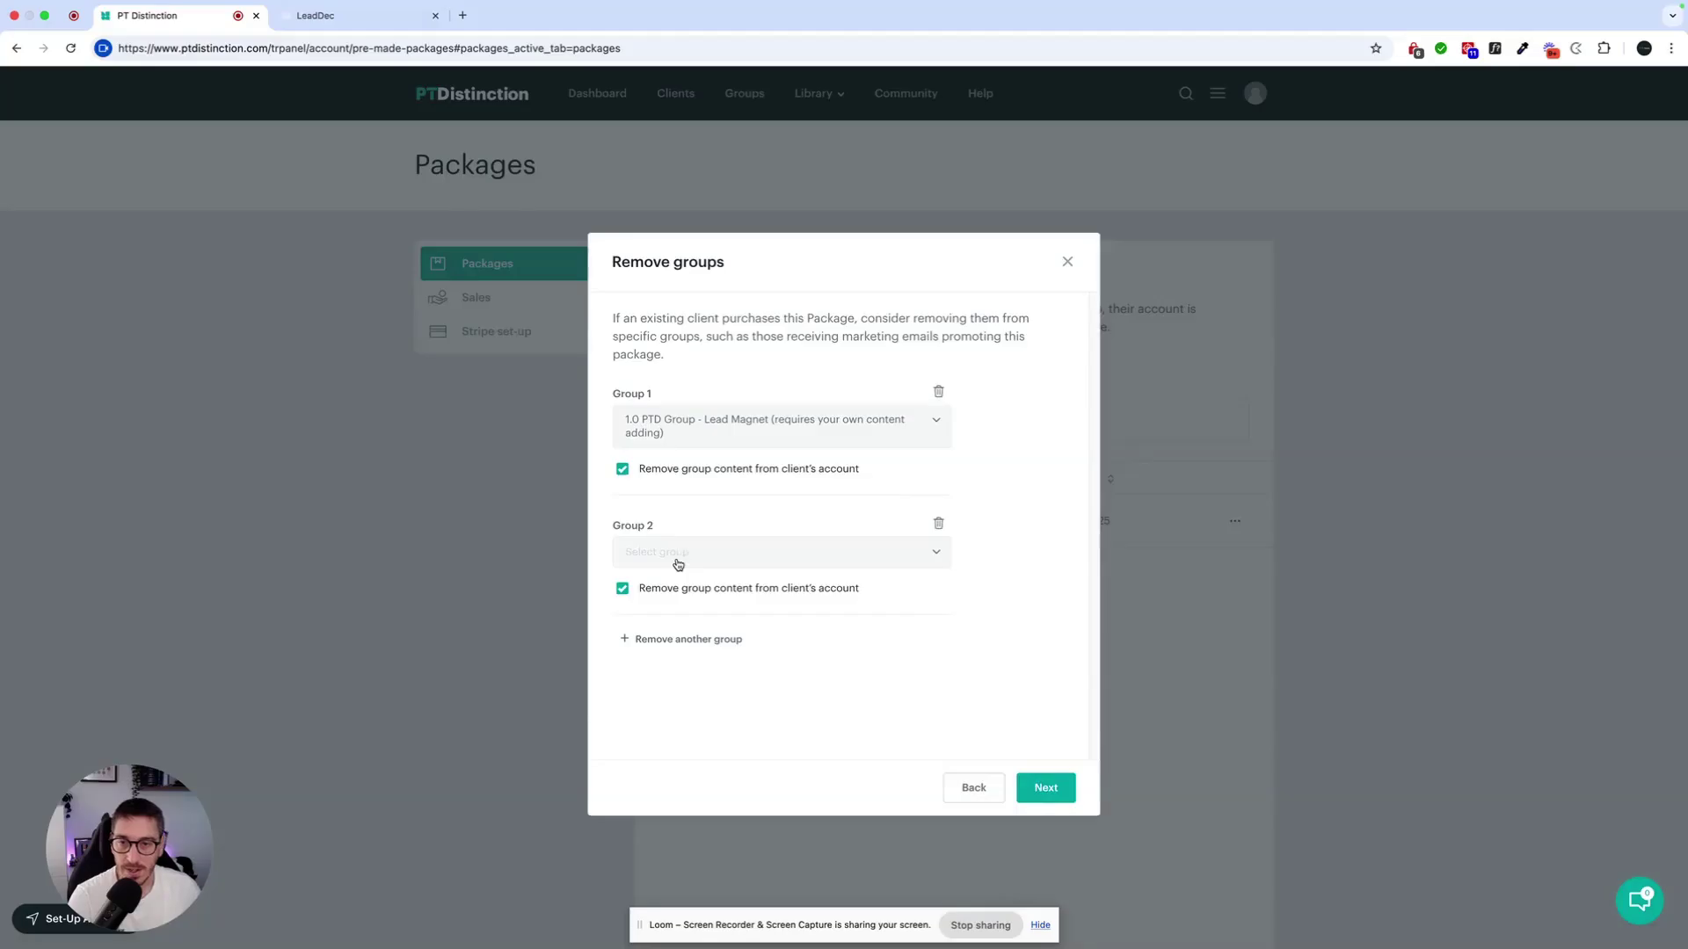
{"action": "left_click", "coordinate": [771, 551]}
{"action": "left_click", "coordinate": [773, 622]}
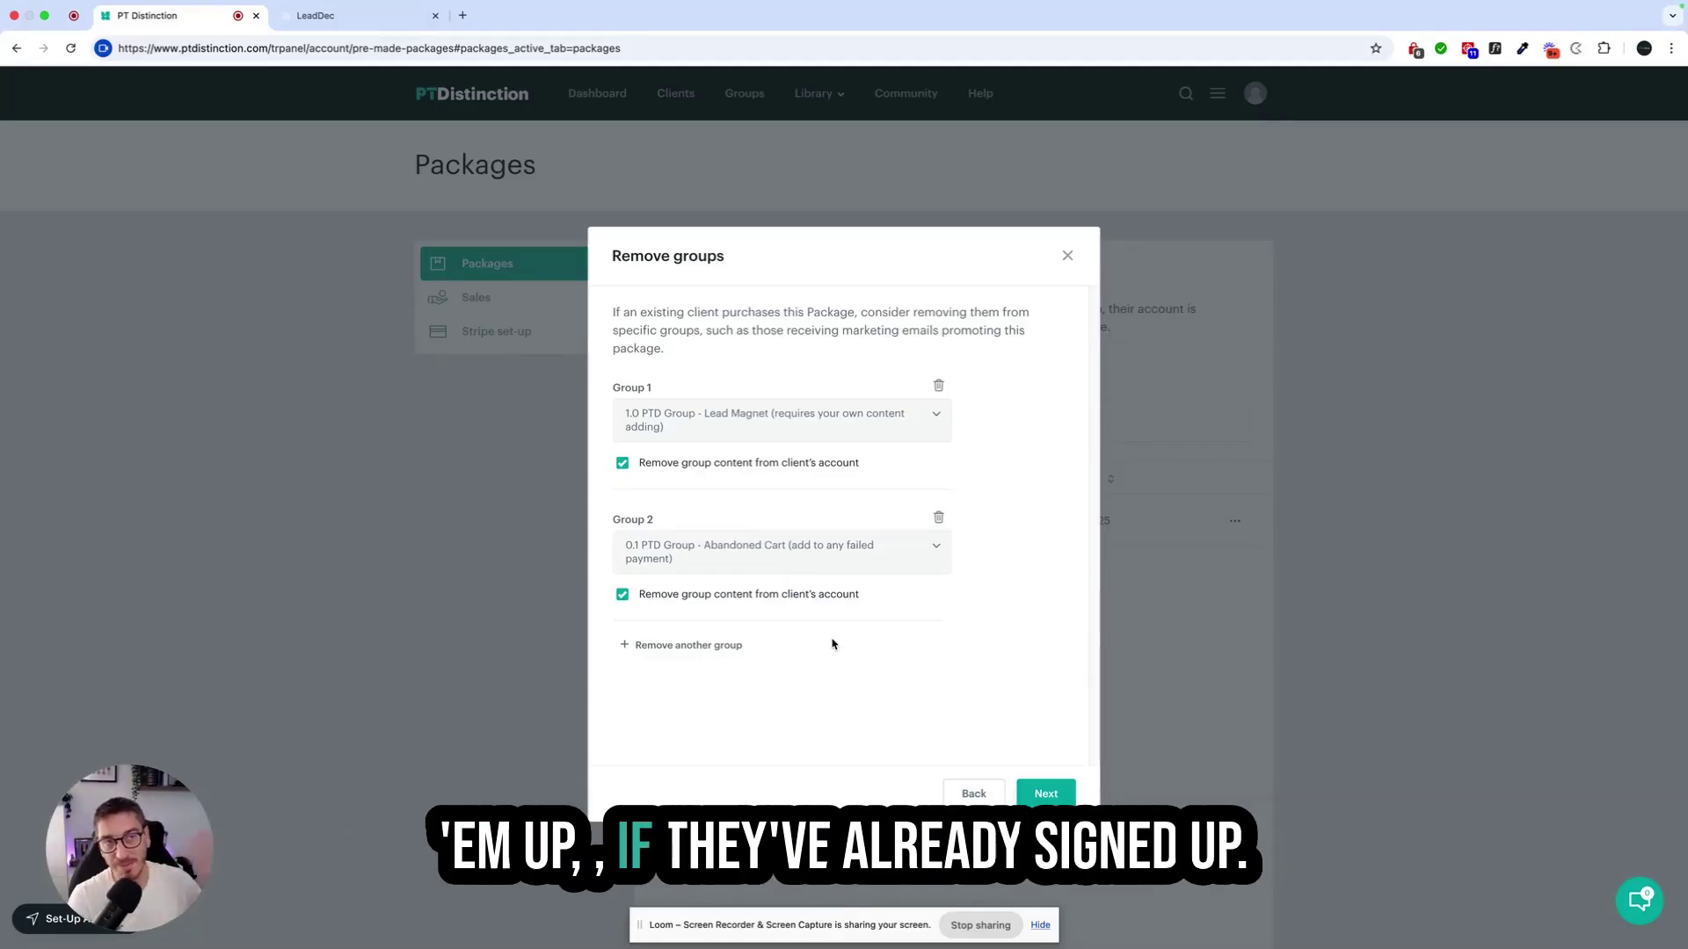
- Continue to the sales setup and set a one-off payment of 895 GBP, proceeding to the package settings
{"action": "left_click", "coordinate": [1060, 794]}
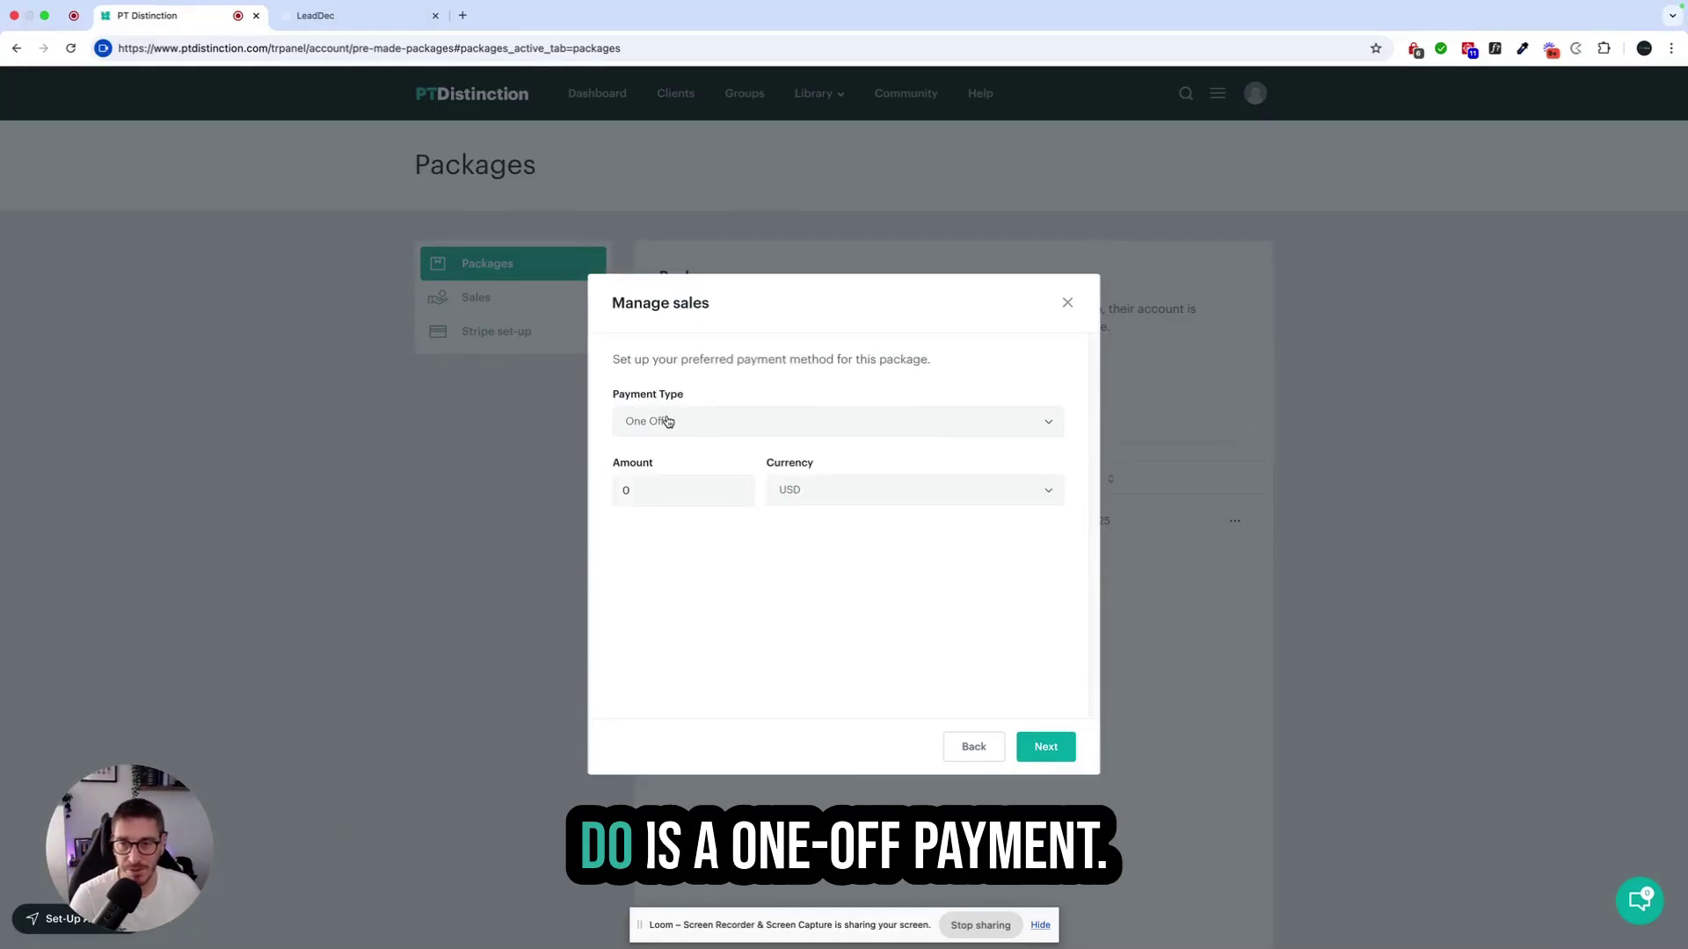
{"action": "key", "text": "BackSpace"}
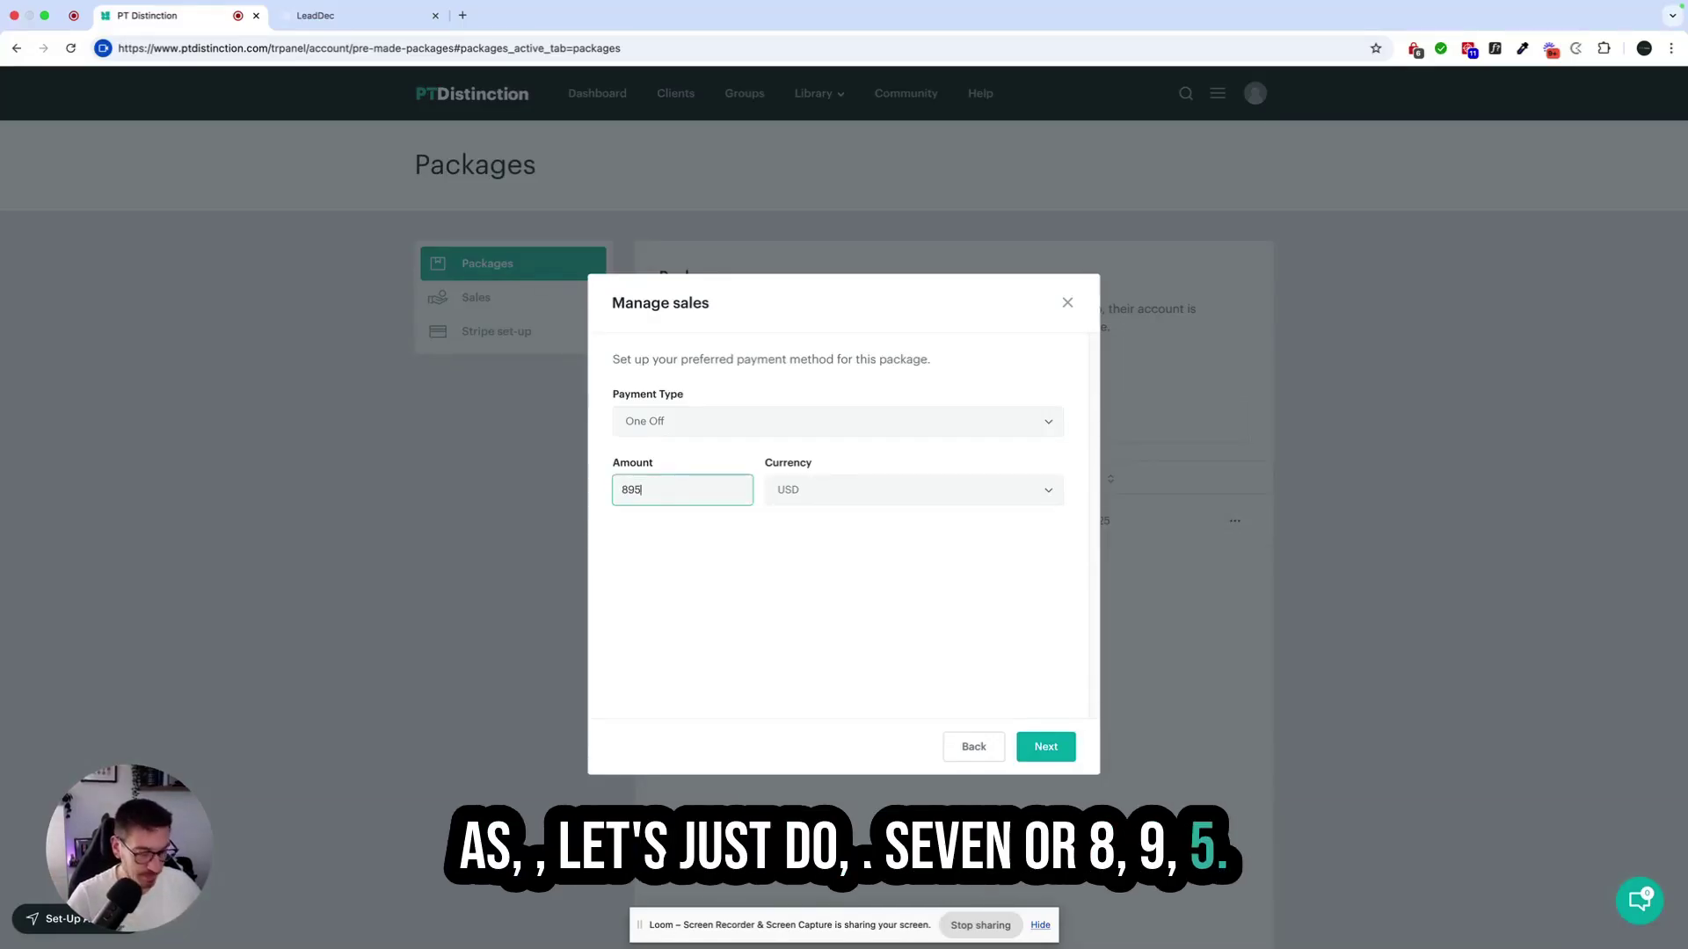
{"action": "left_click", "coordinate": [833, 493]}
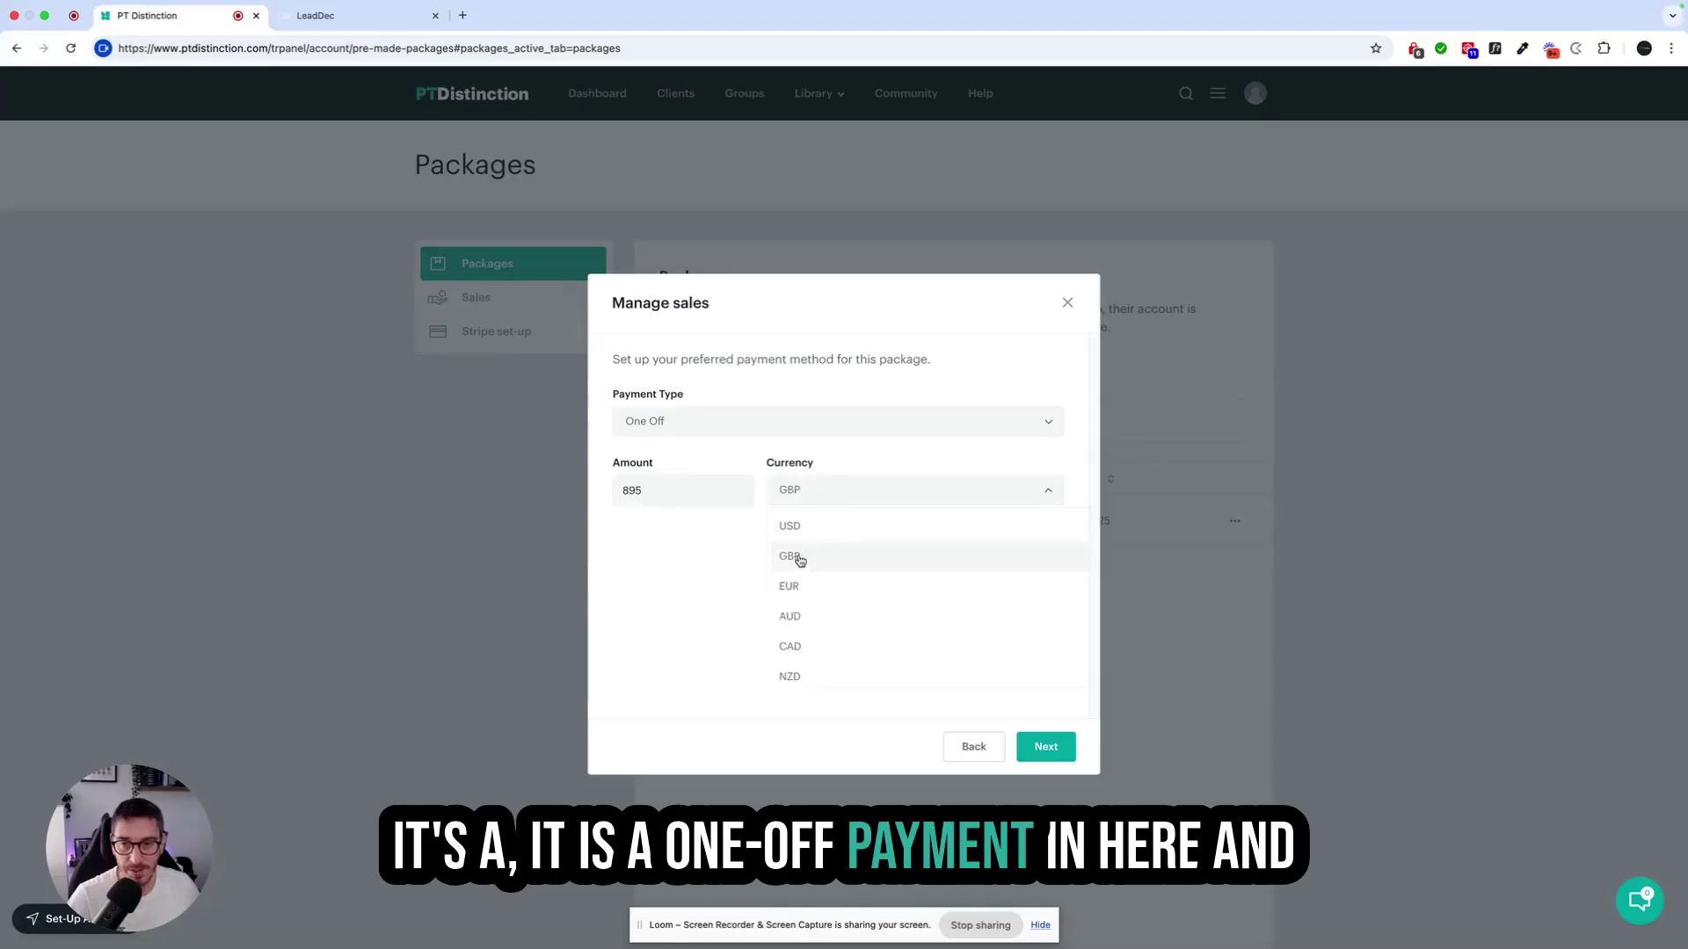
{"action": "left_click", "coordinate": [800, 559]}
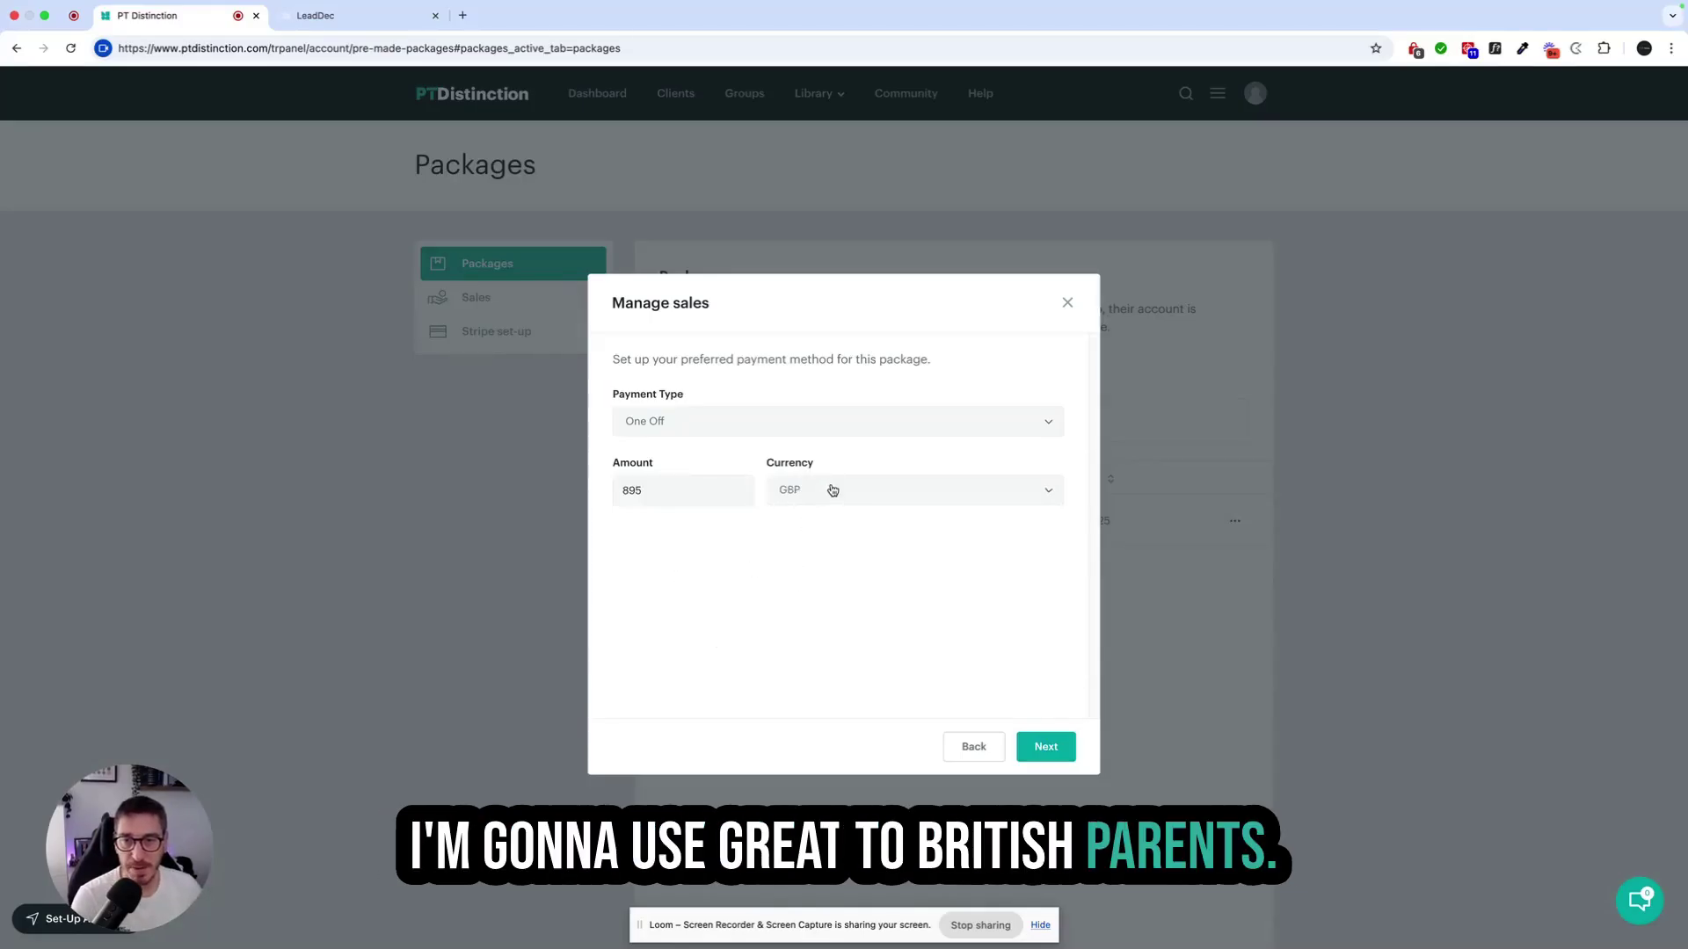
{"action": "left_click", "coordinate": [1055, 754]}
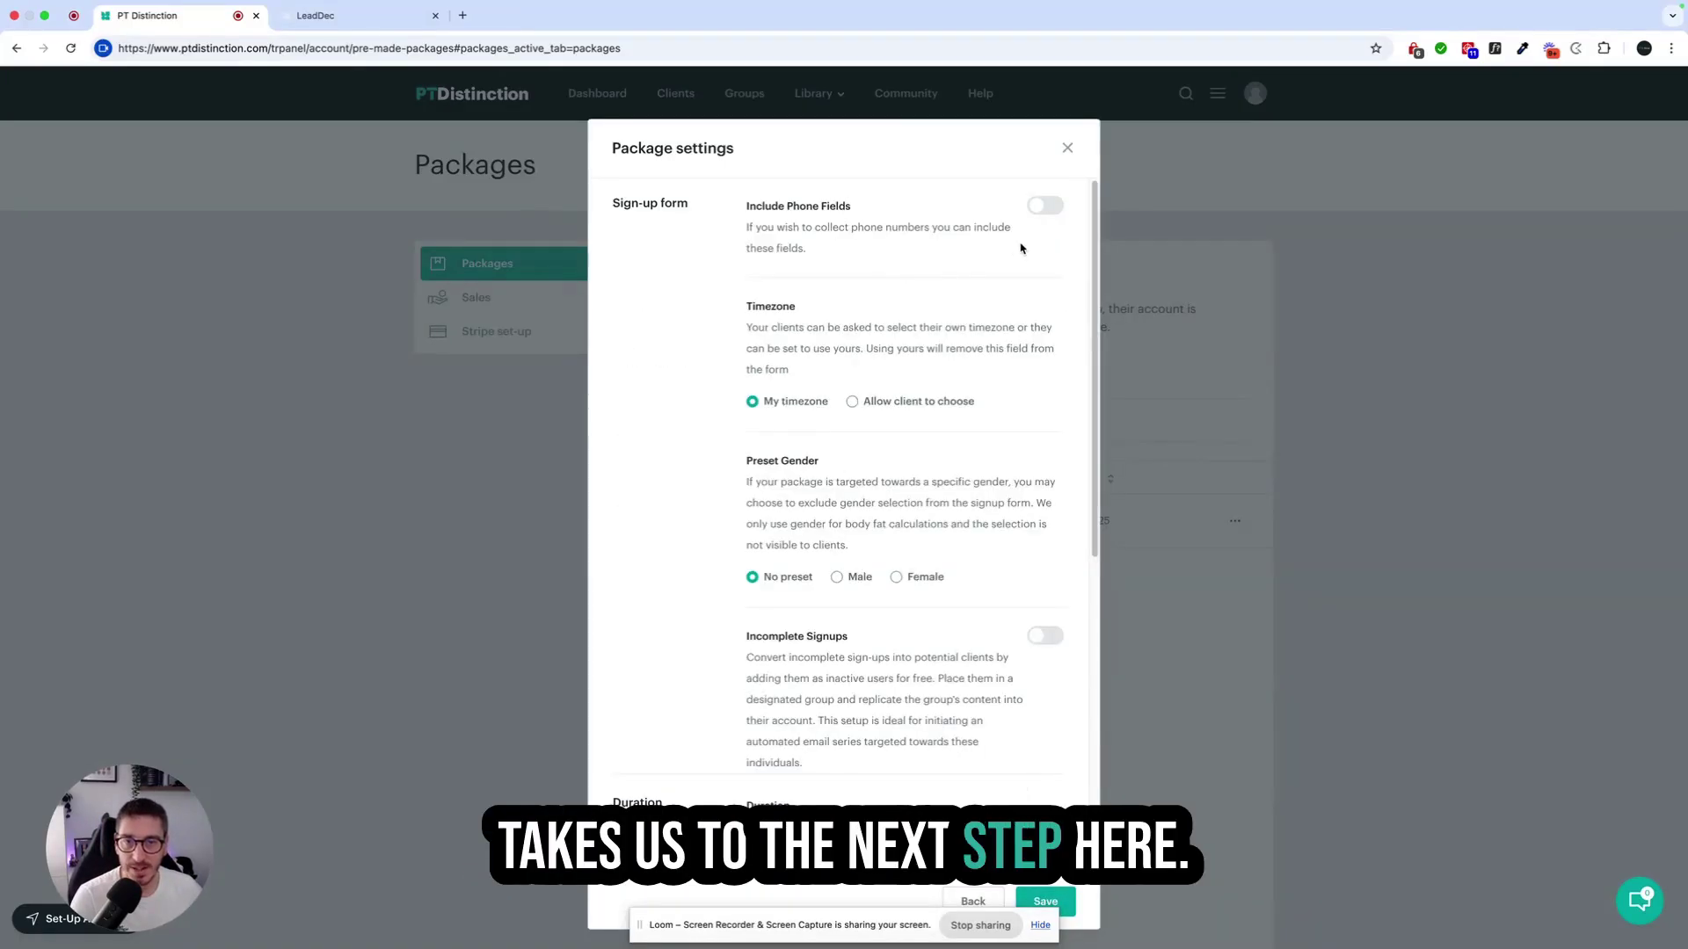
- Allow clients to choose their own timezone on the sign-up form and preset the gender to Male
{"action": "left_click", "coordinate": [1045, 208]}
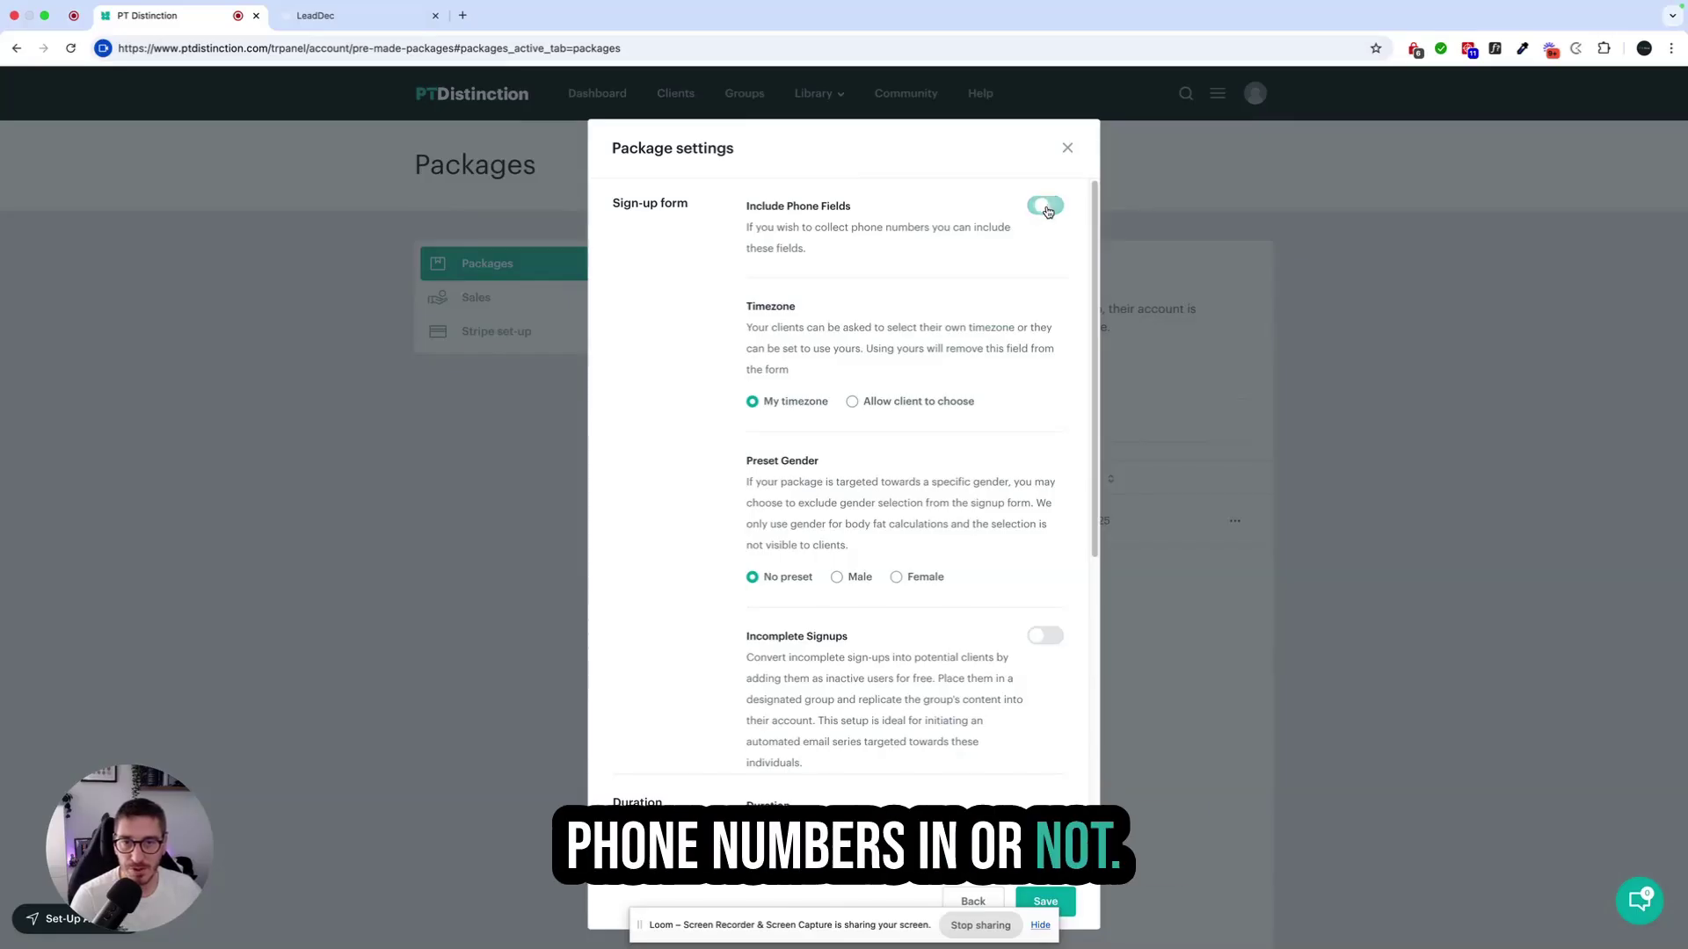
{"action": "left_click", "coordinate": [1046, 208]}
{"action": "scroll", "coordinate": [879, 508], "scroll_direction": "down", "scroll_amount": 3}
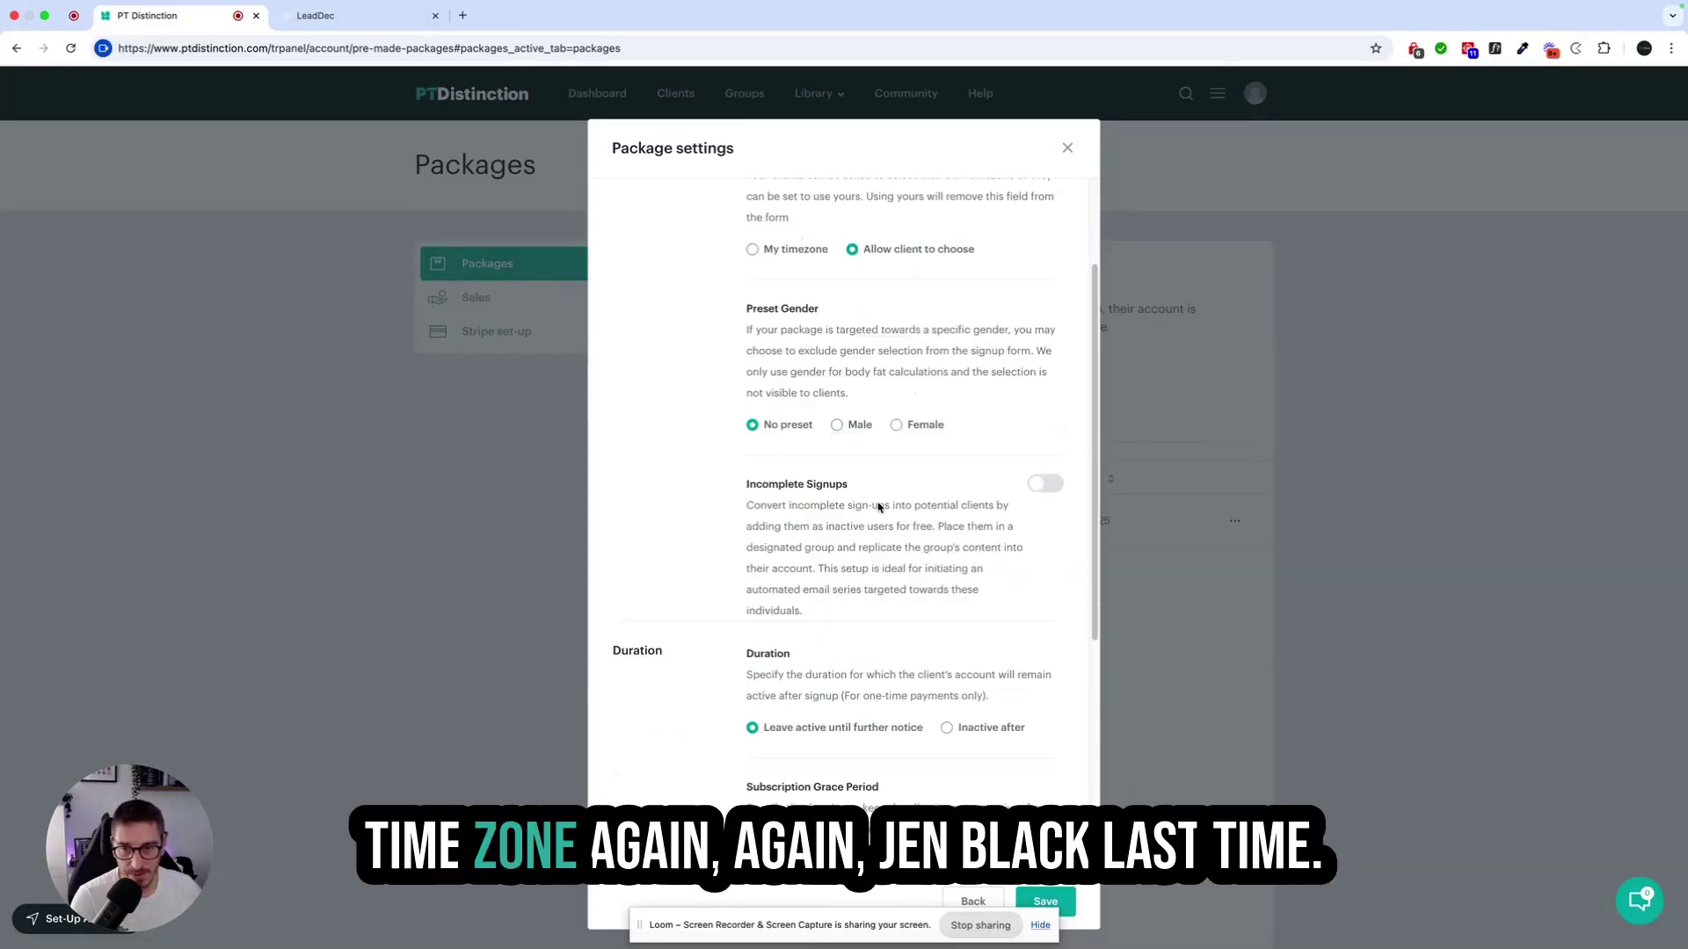
{"action": "scroll", "coordinate": [914, 466], "scroll_direction": "down", "scroll_amount": 1}
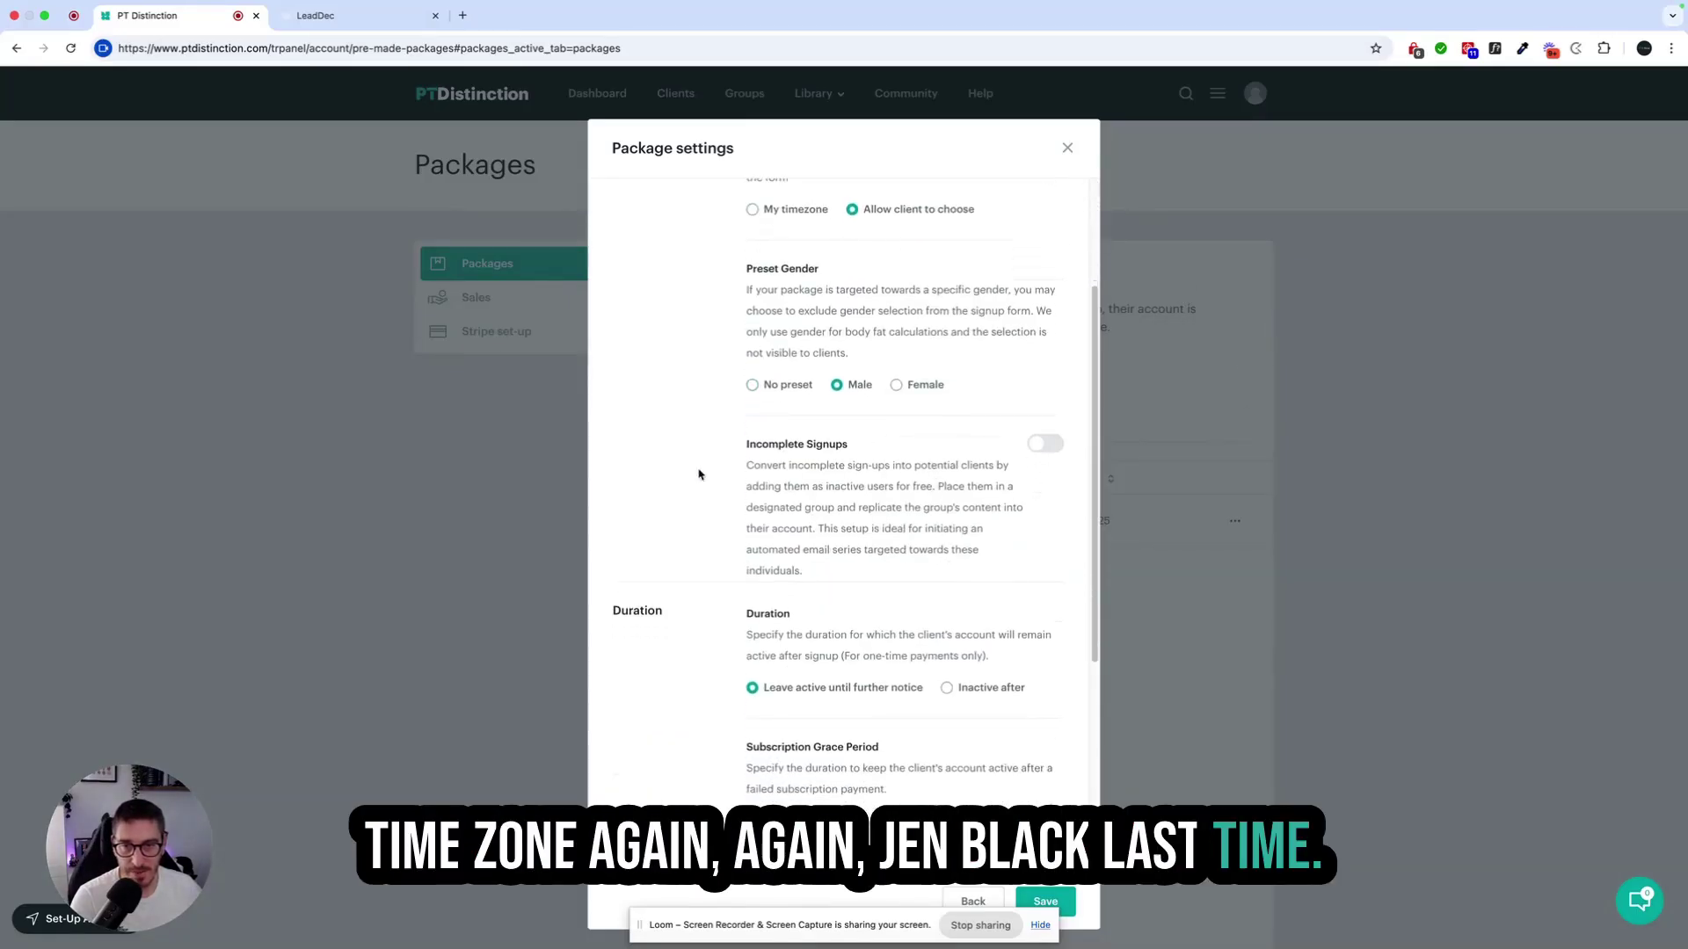
- Enable incomplete signups and add them to the 0.1 PTD Group - Abandoned Cart group
{"action": "left_click", "coordinate": [1046, 451]}
{"action": "scroll", "coordinate": [967, 545], "scroll_direction": "down", "scroll_amount": 1}
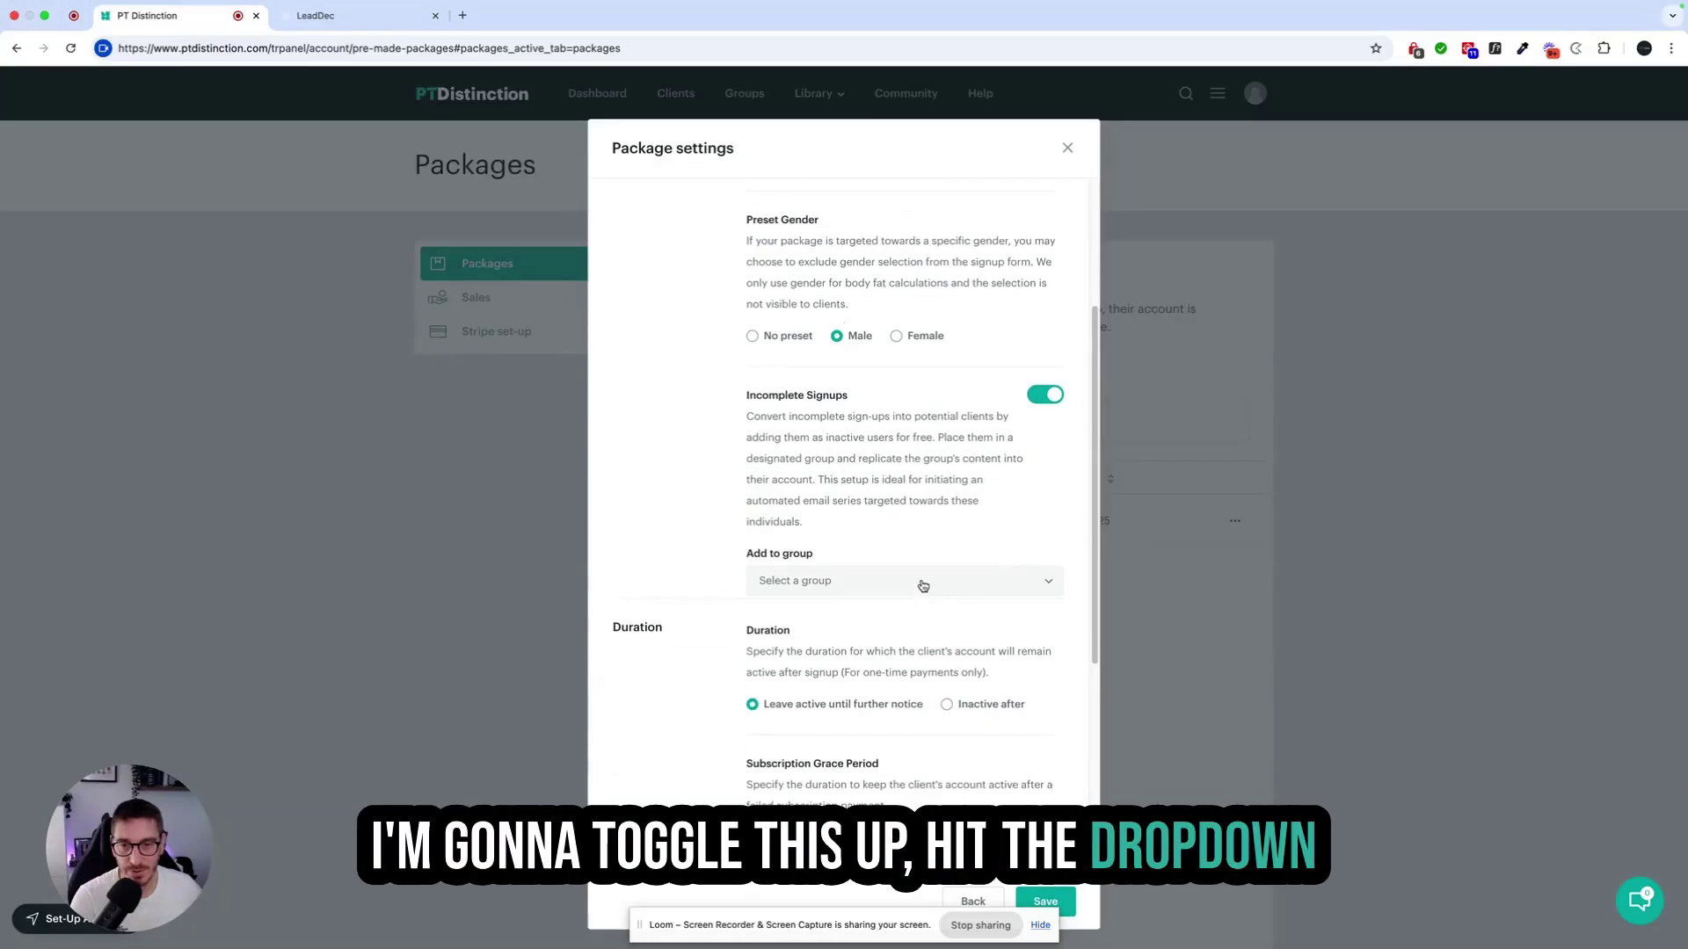
{"action": "left_click", "coordinate": [923, 585]}
{"action": "left_click", "coordinate": [885, 686]}
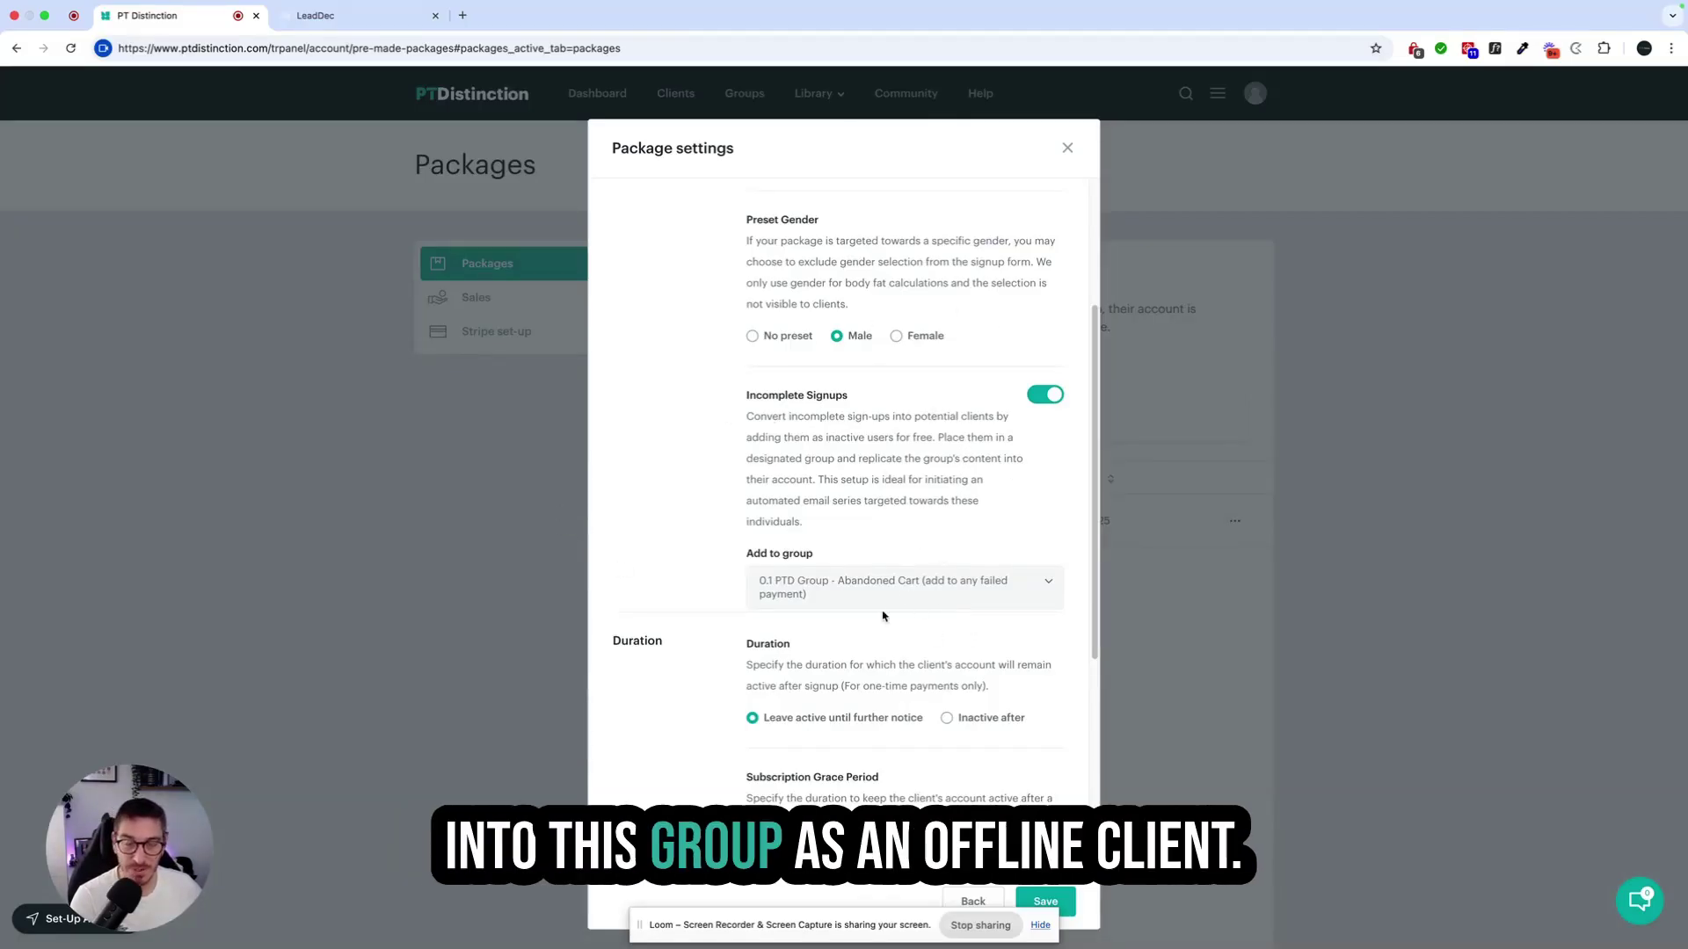
- Set the package duration so client accounts become inactive after 13 weeks
{"action": "scroll", "coordinate": [887, 616], "scroll_direction": "down", "scroll_amount": 1}
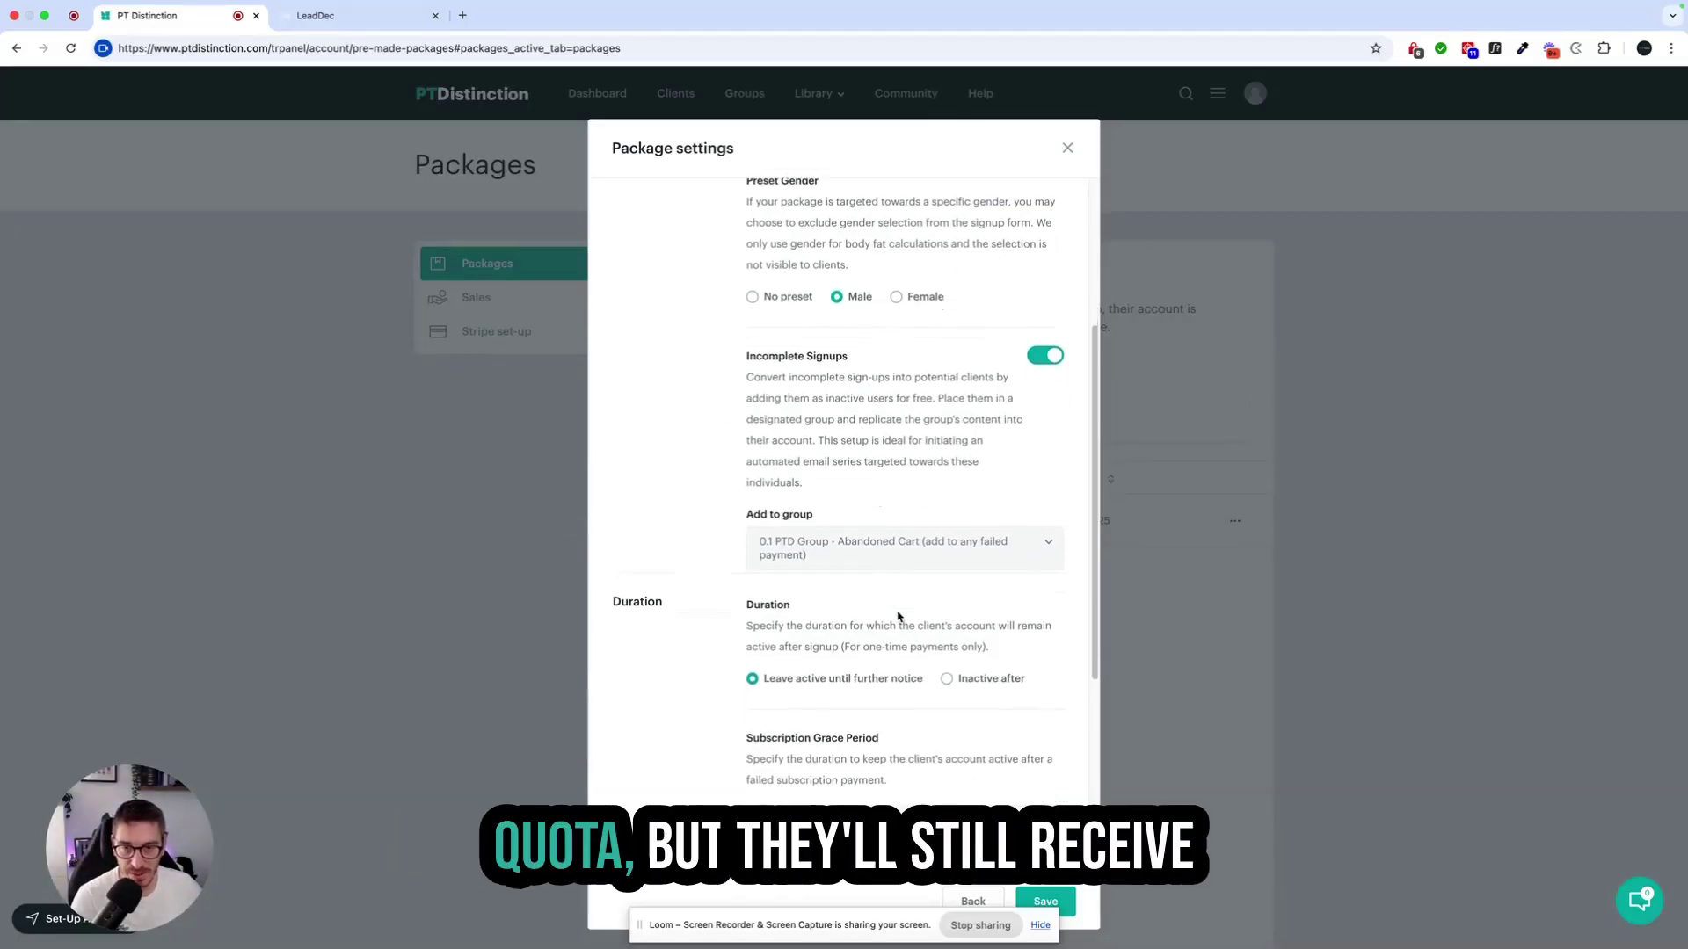
{"action": "scroll", "coordinate": [897, 616], "scroll_direction": "down", "scroll_amount": 1}
{"action": "scroll", "coordinate": [902, 606], "scroll_direction": "down", "scroll_amount": 1}
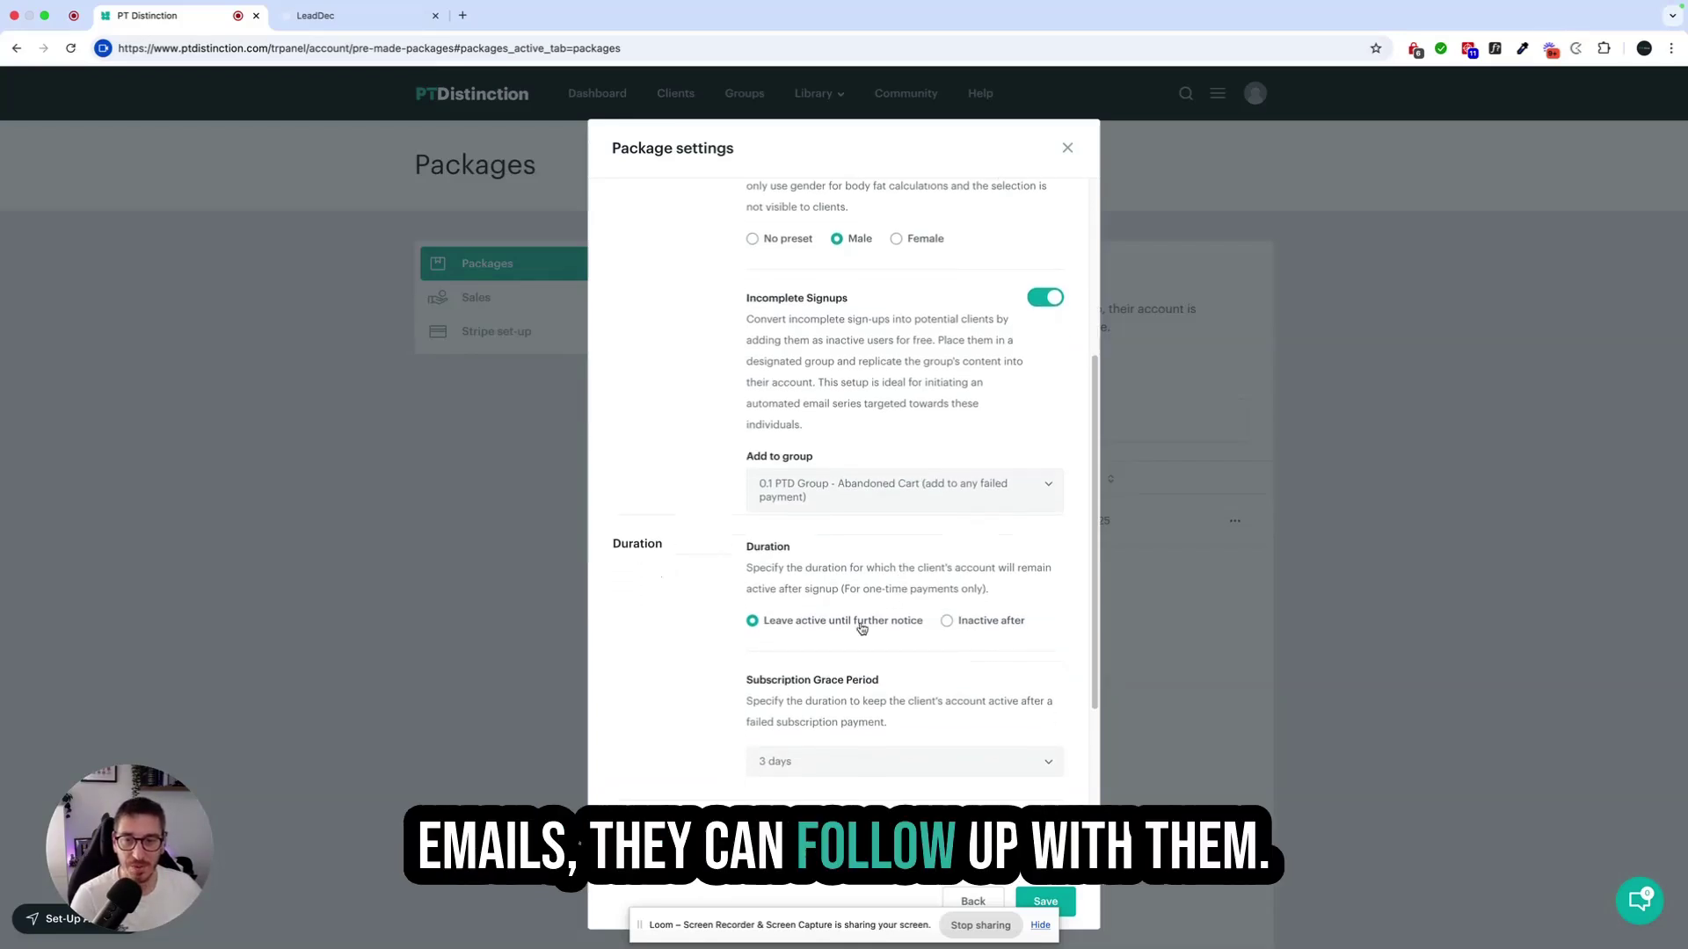
{"action": "scroll", "coordinate": [965, 640], "scroll_direction": "down", "scroll_amount": 2}
{"action": "scroll", "coordinate": [939, 550], "scroll_direction": "down", "scroll_amount": 1}
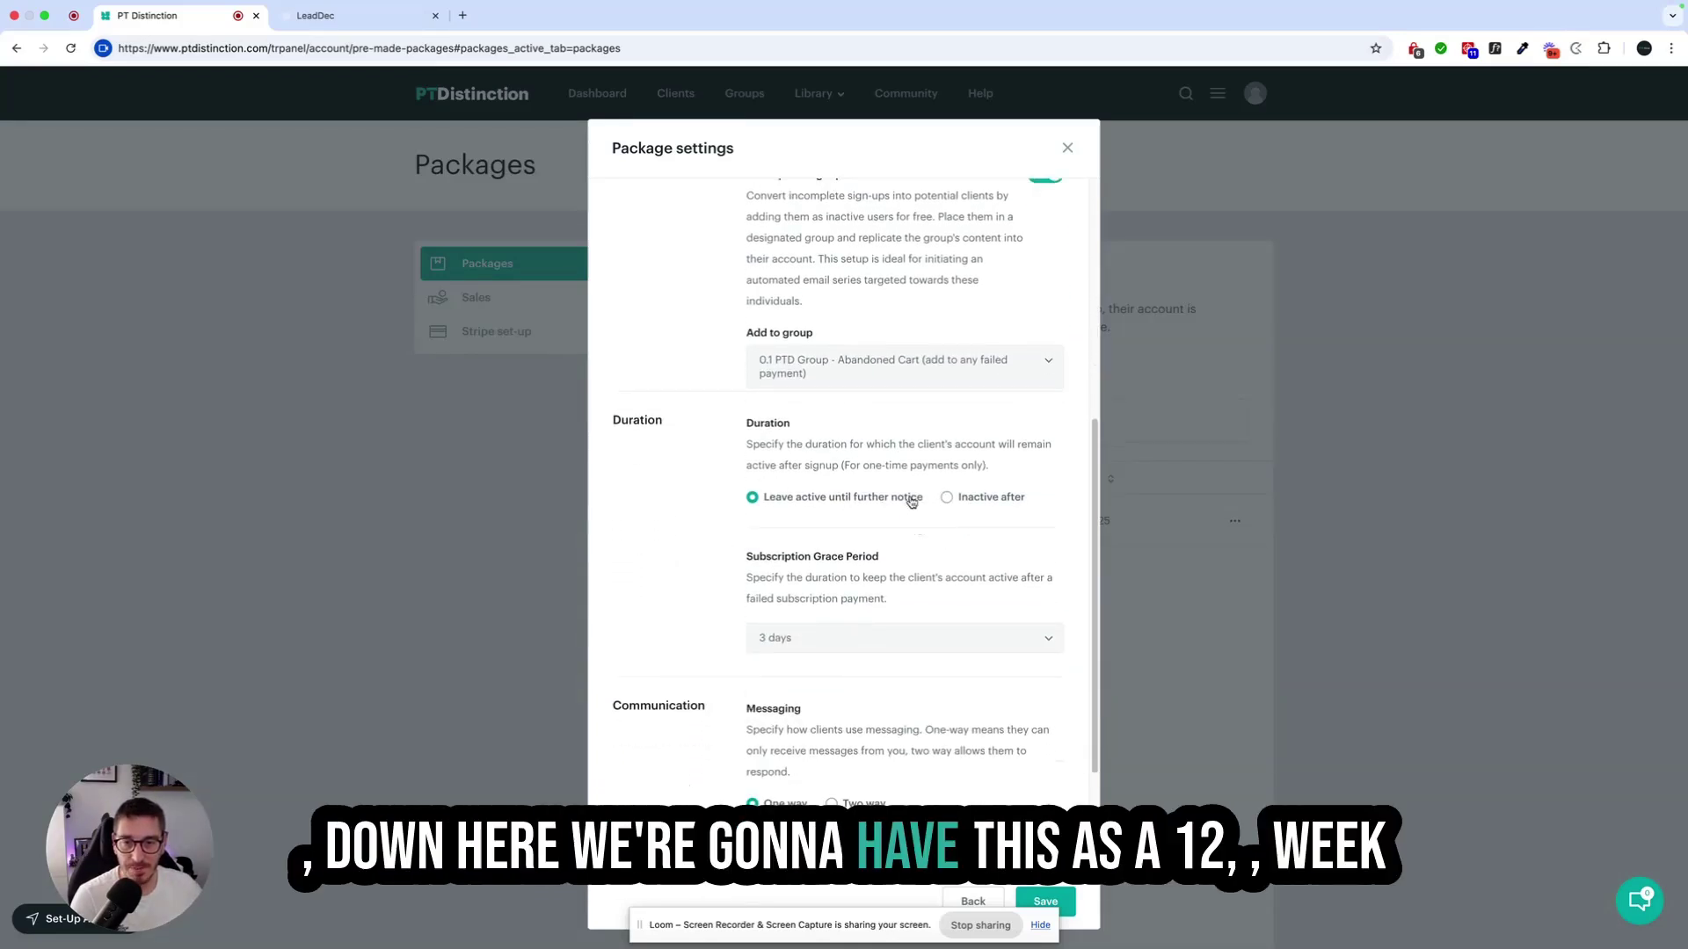
{"action": "left_click", "coordinate": [948, 497]}
{"action": "left_click", "coordinate": [829, 537]}
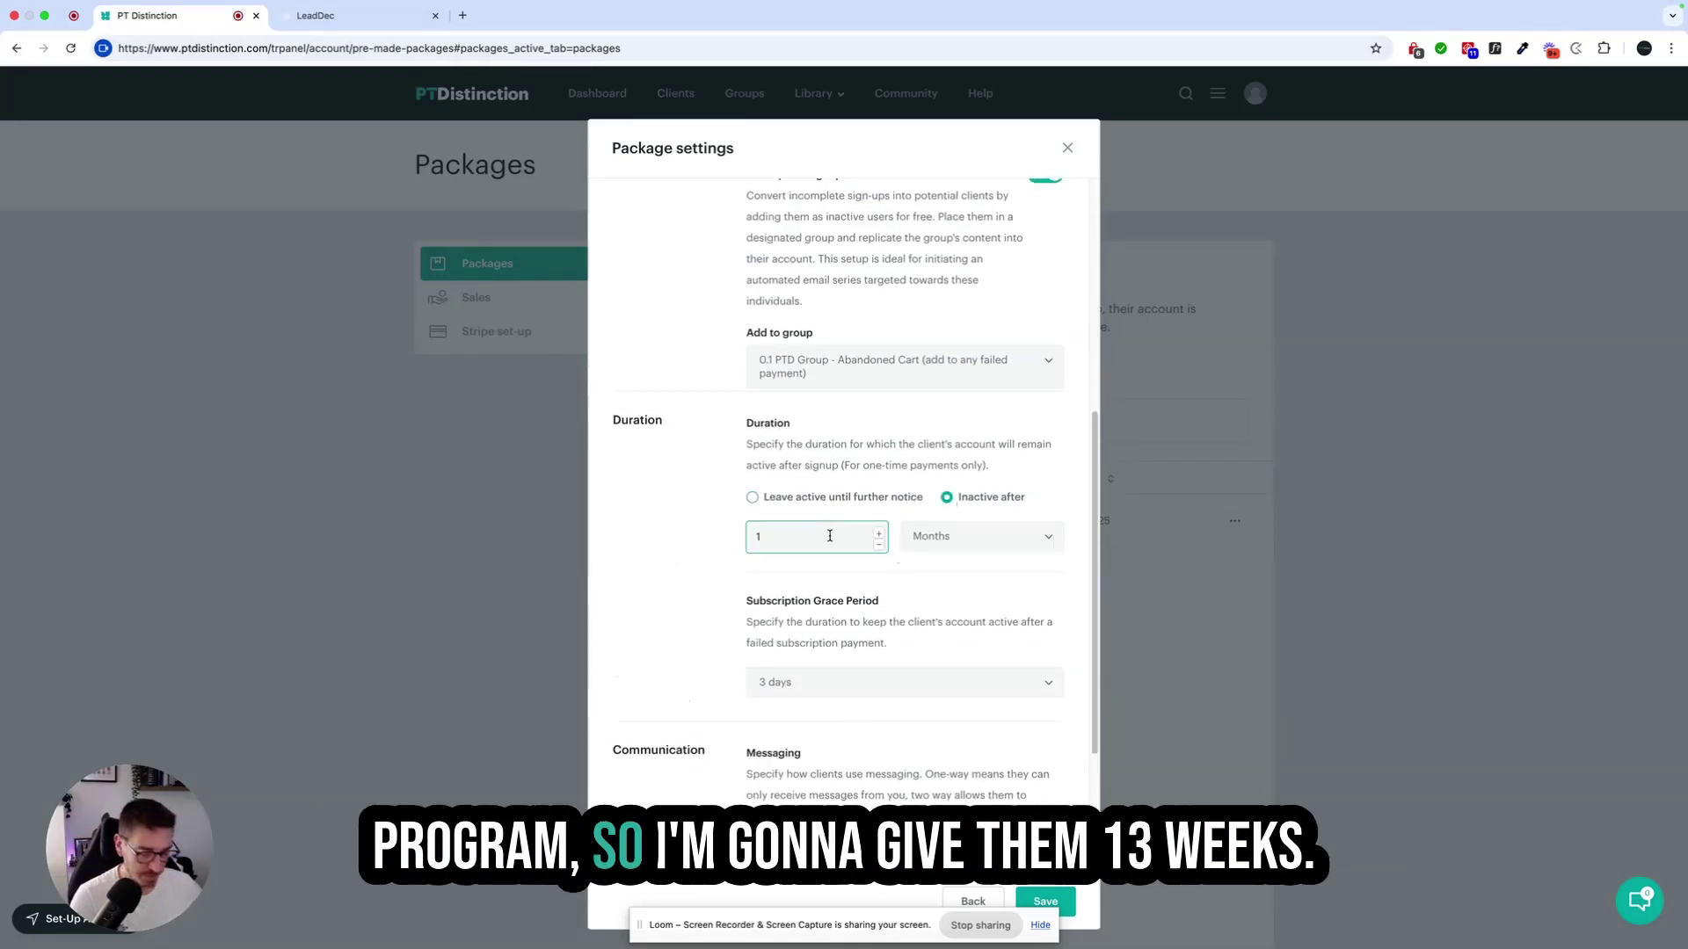
{"action": "left_click", "coordinate": [990, 538]}
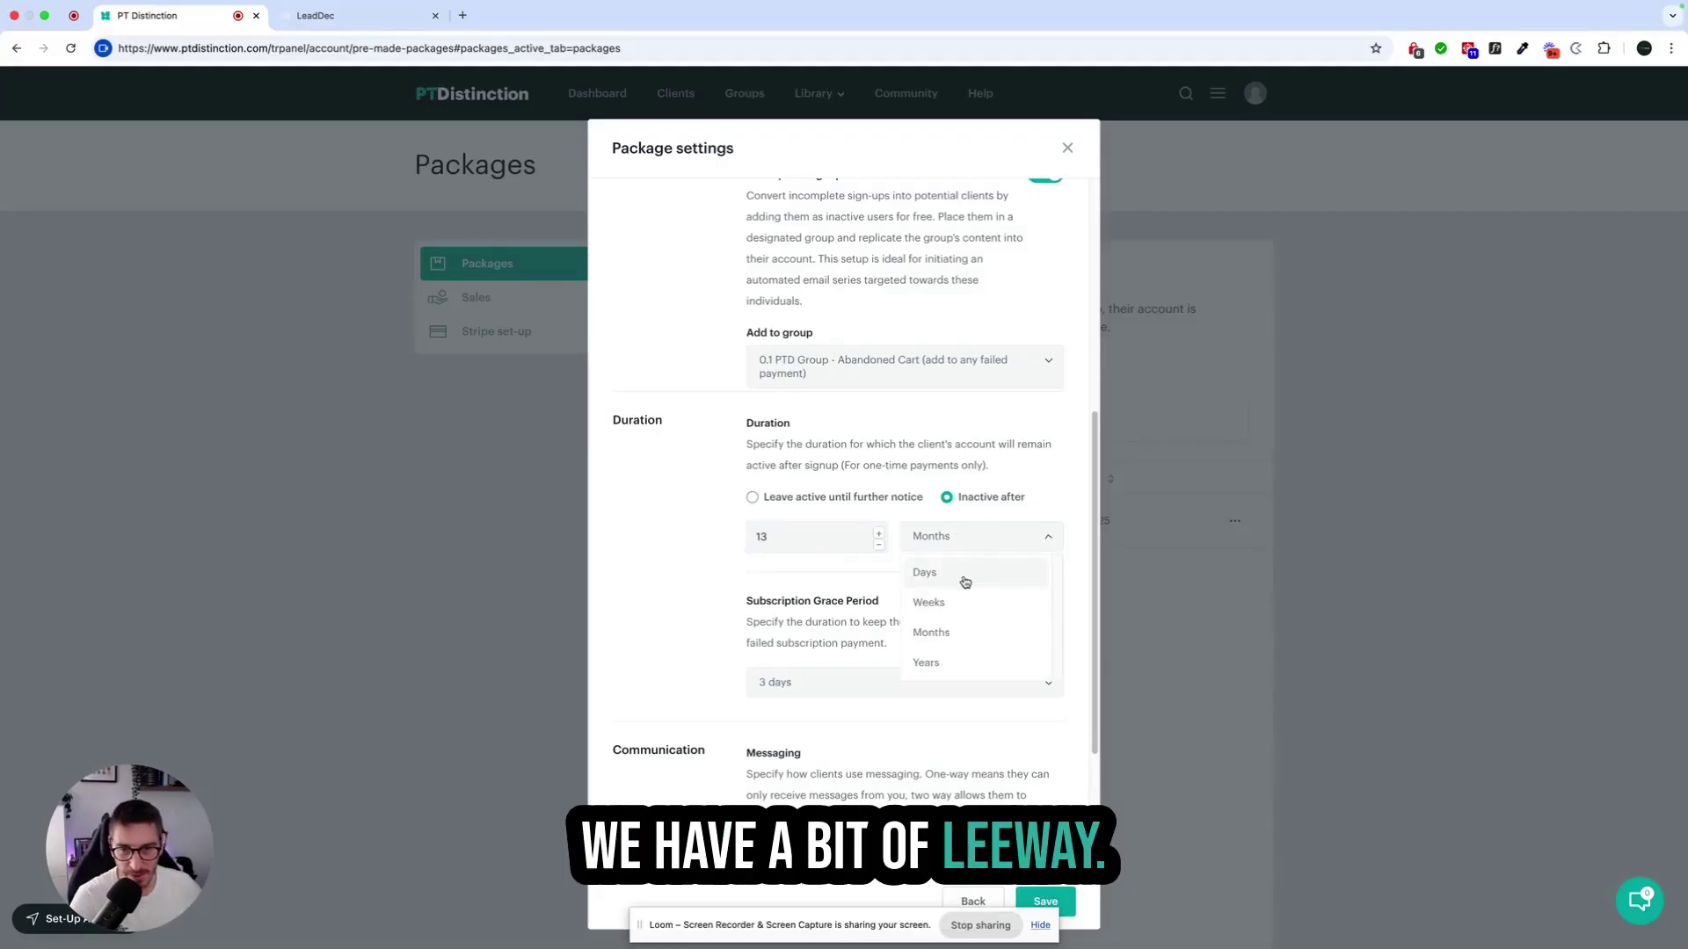
- Set messaging to two way, turn off the automatic login details email, and save the package
{"action": "scroll", "coordinate": [906, 589], "scroll_direction": "down", "scroll_amount": 4}
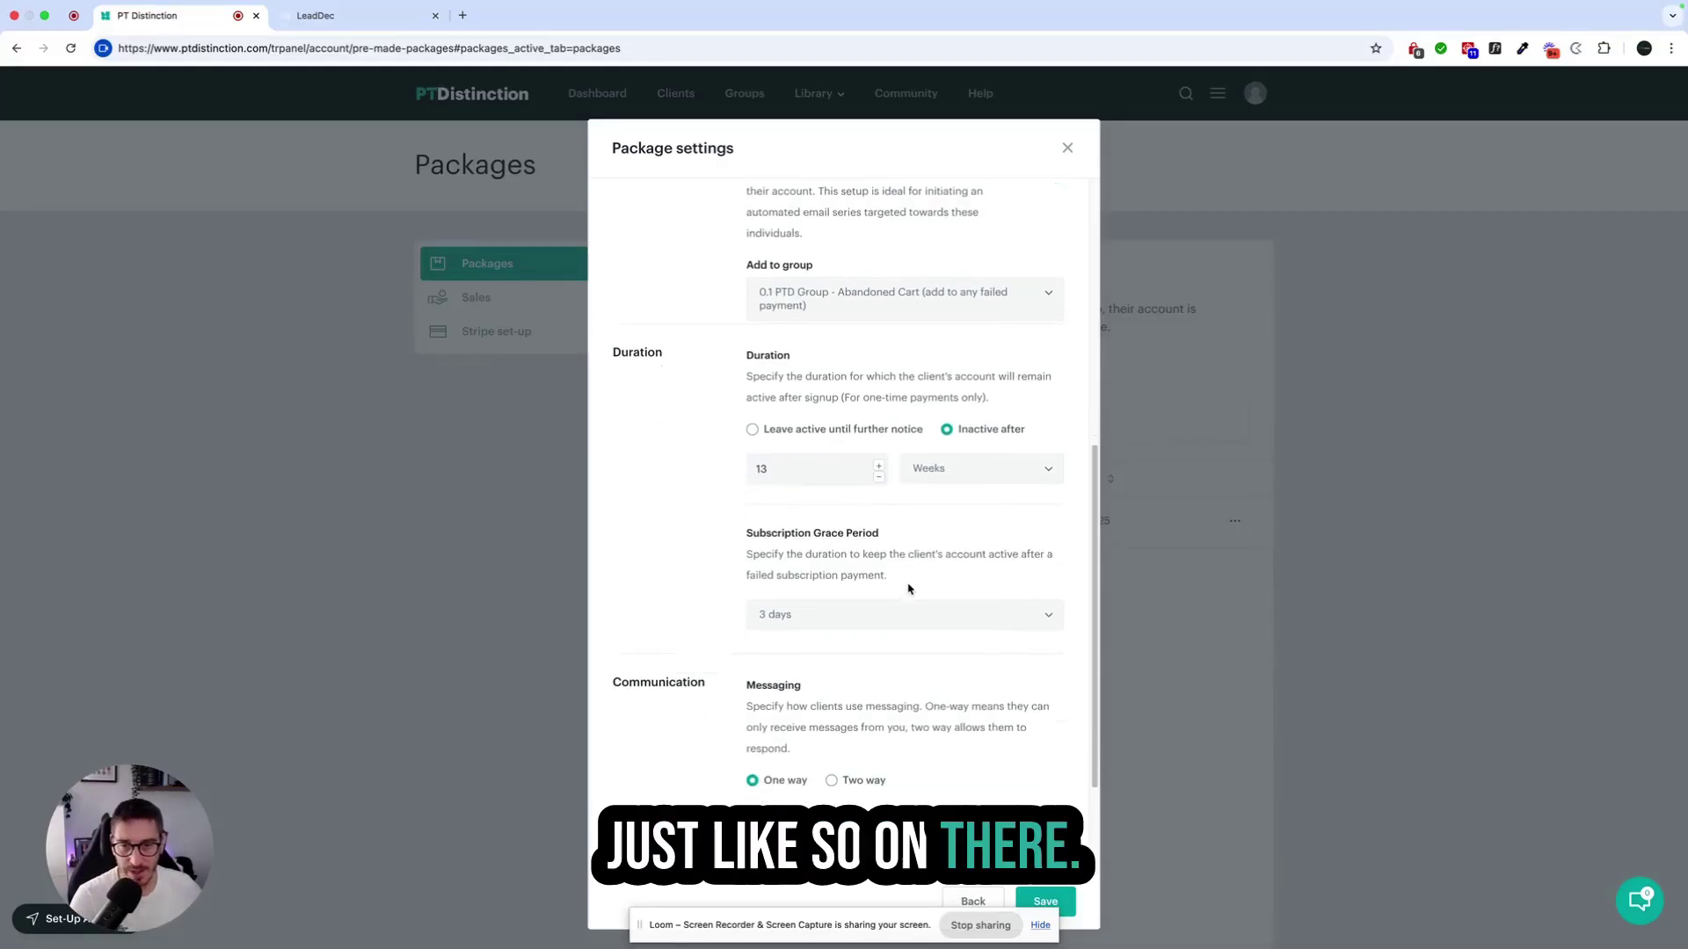
{"action": "left_click", "coordinate": [848, 681]}
{"action": "scroll", "coordinate": [879, 703], "scroll_direction": "down", "scroll_amount": 1}
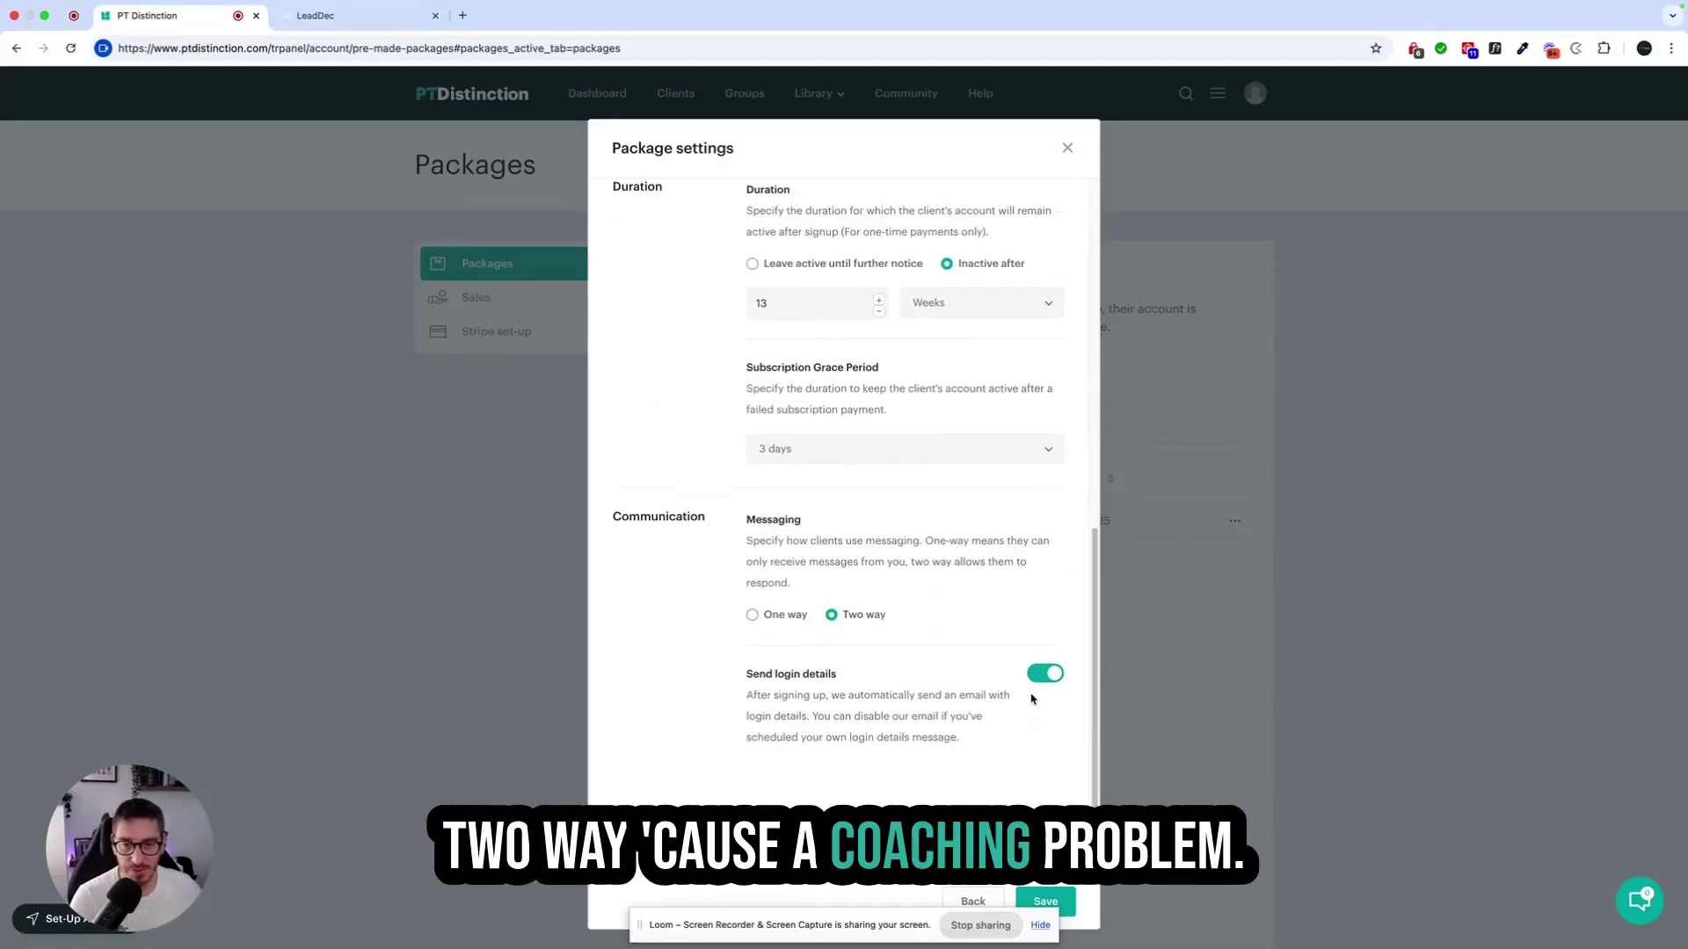
{"action": "left_click", "coordinate": [1045, 673]}
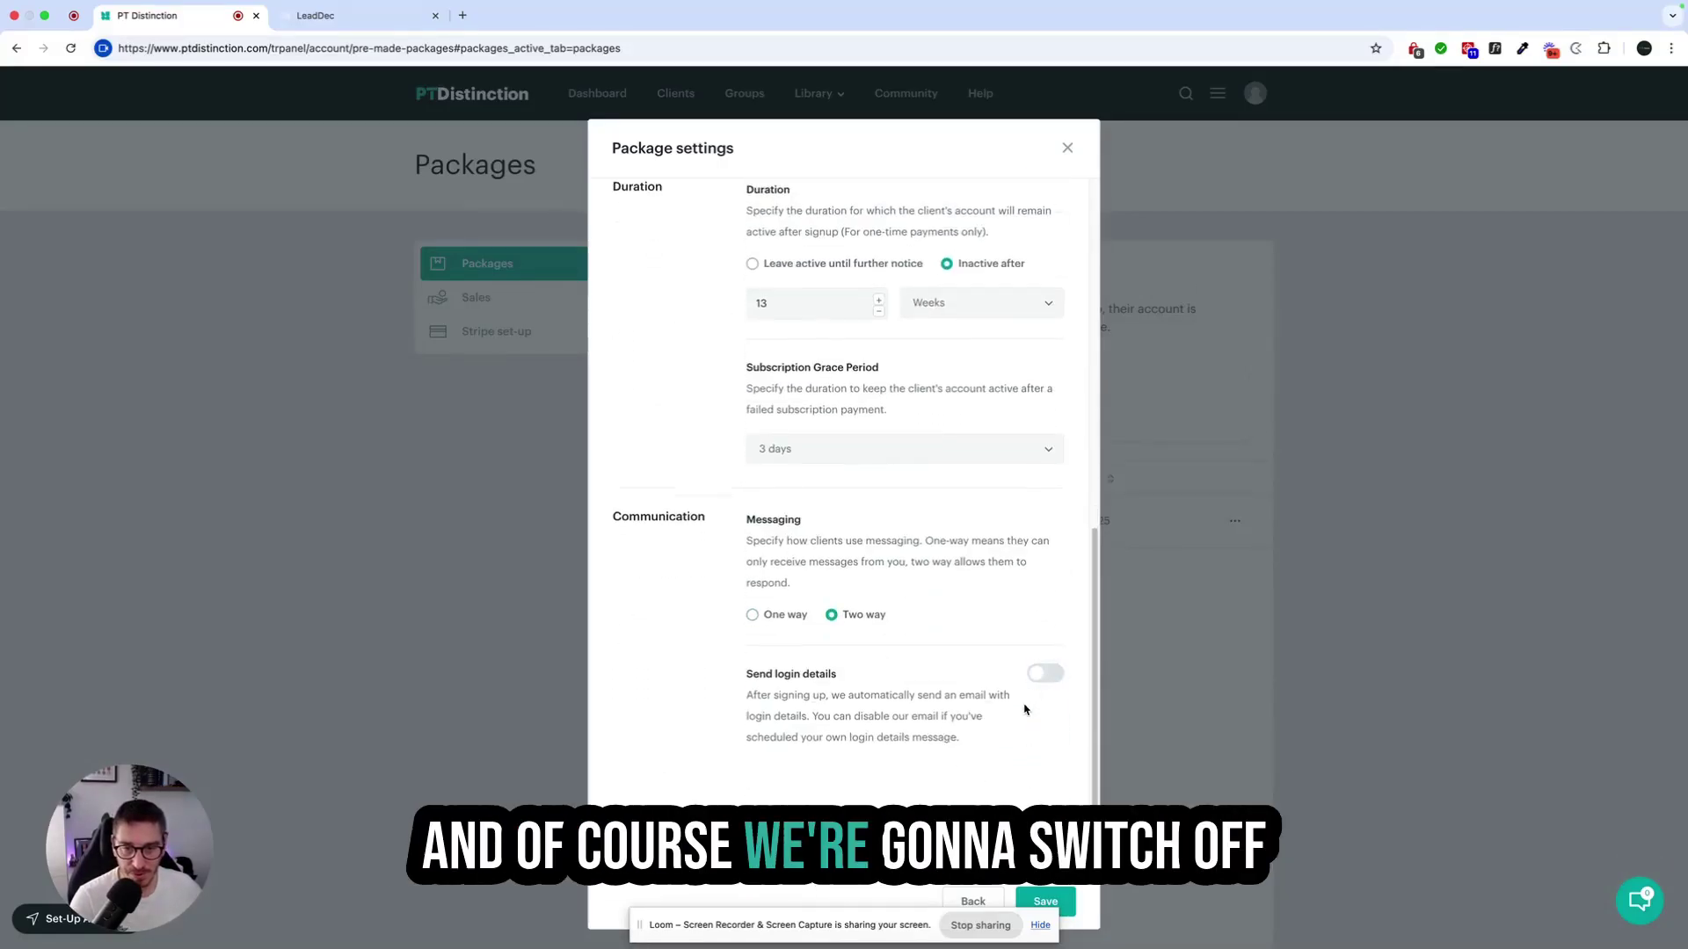
{"action": "left_click", "coordinate": [1064, 902]}
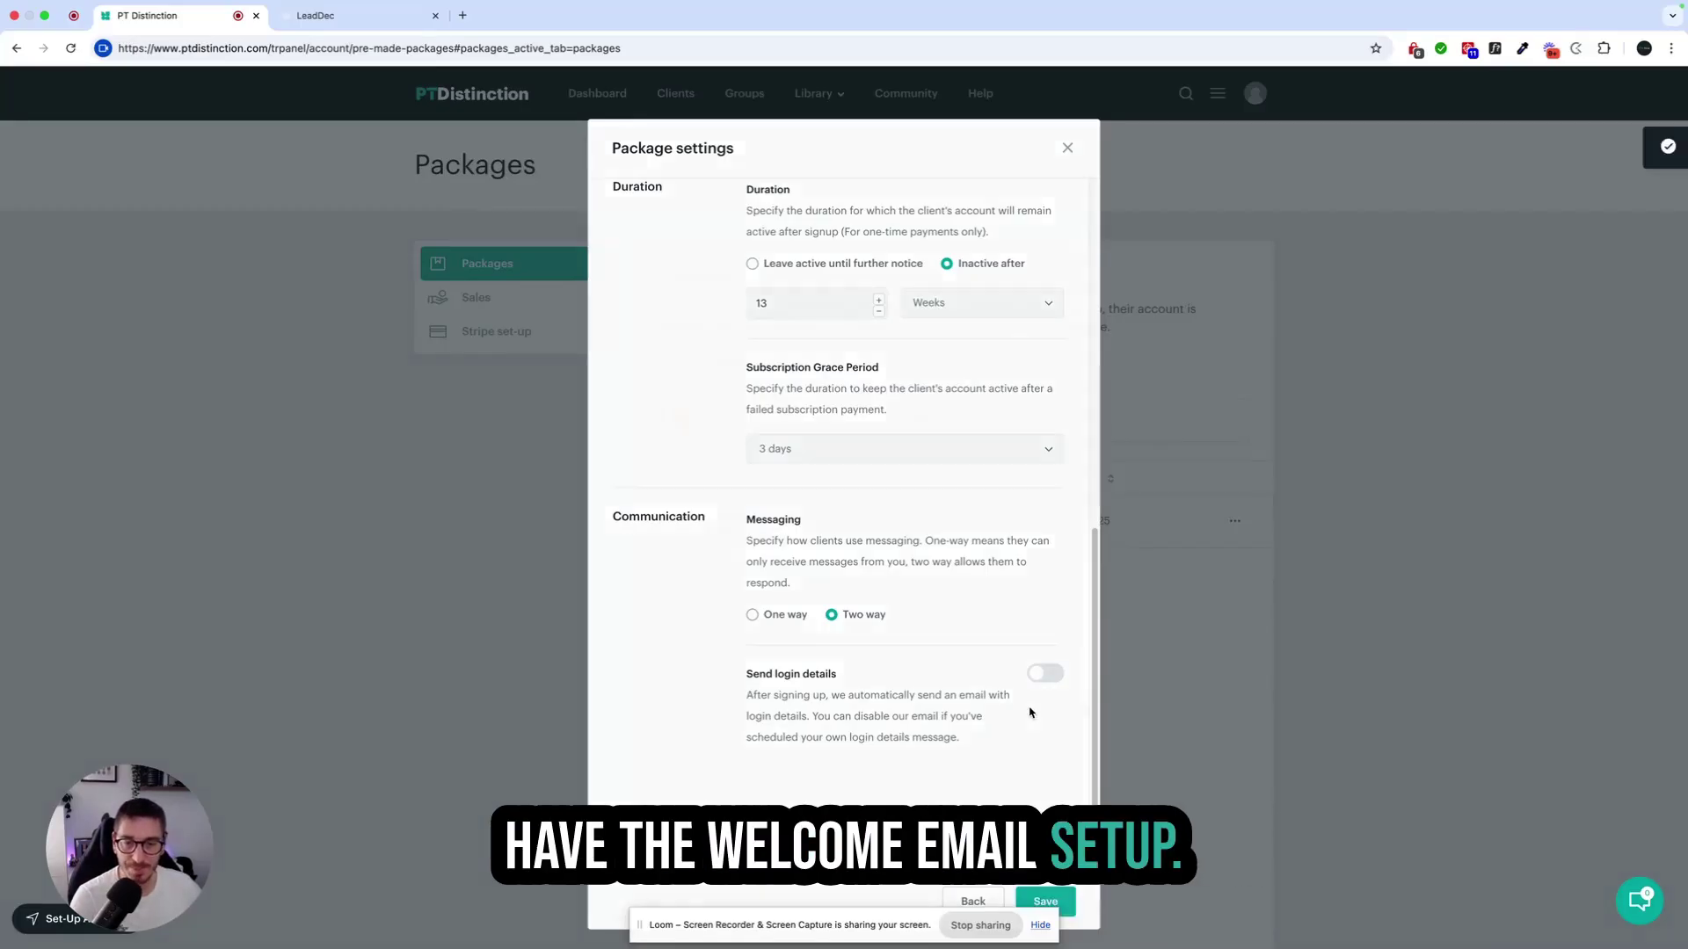
- View the package's embedded sign-up form code, then switch to LeadDec and open the [PTD Ninja] Flagship funnel
{"action": "scroll", "coordinate": [1002, 584], "scroll_direction": "down", "scroll_amount": 3}
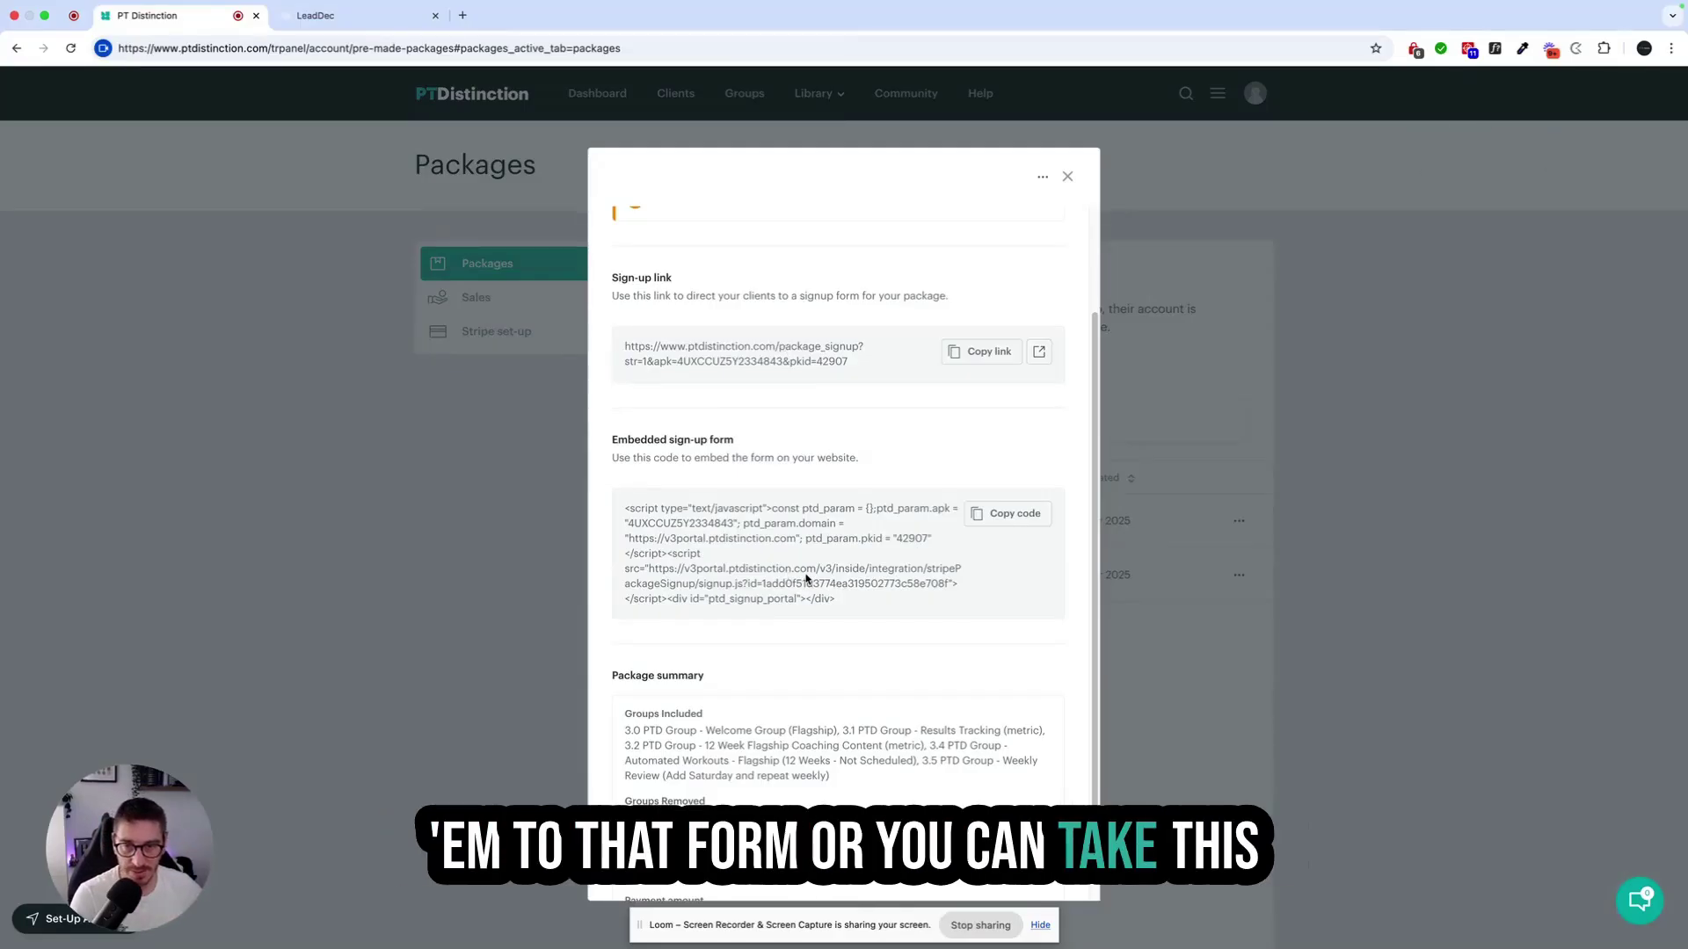
{"action": "left_click", "coordinate": [352, 15]}
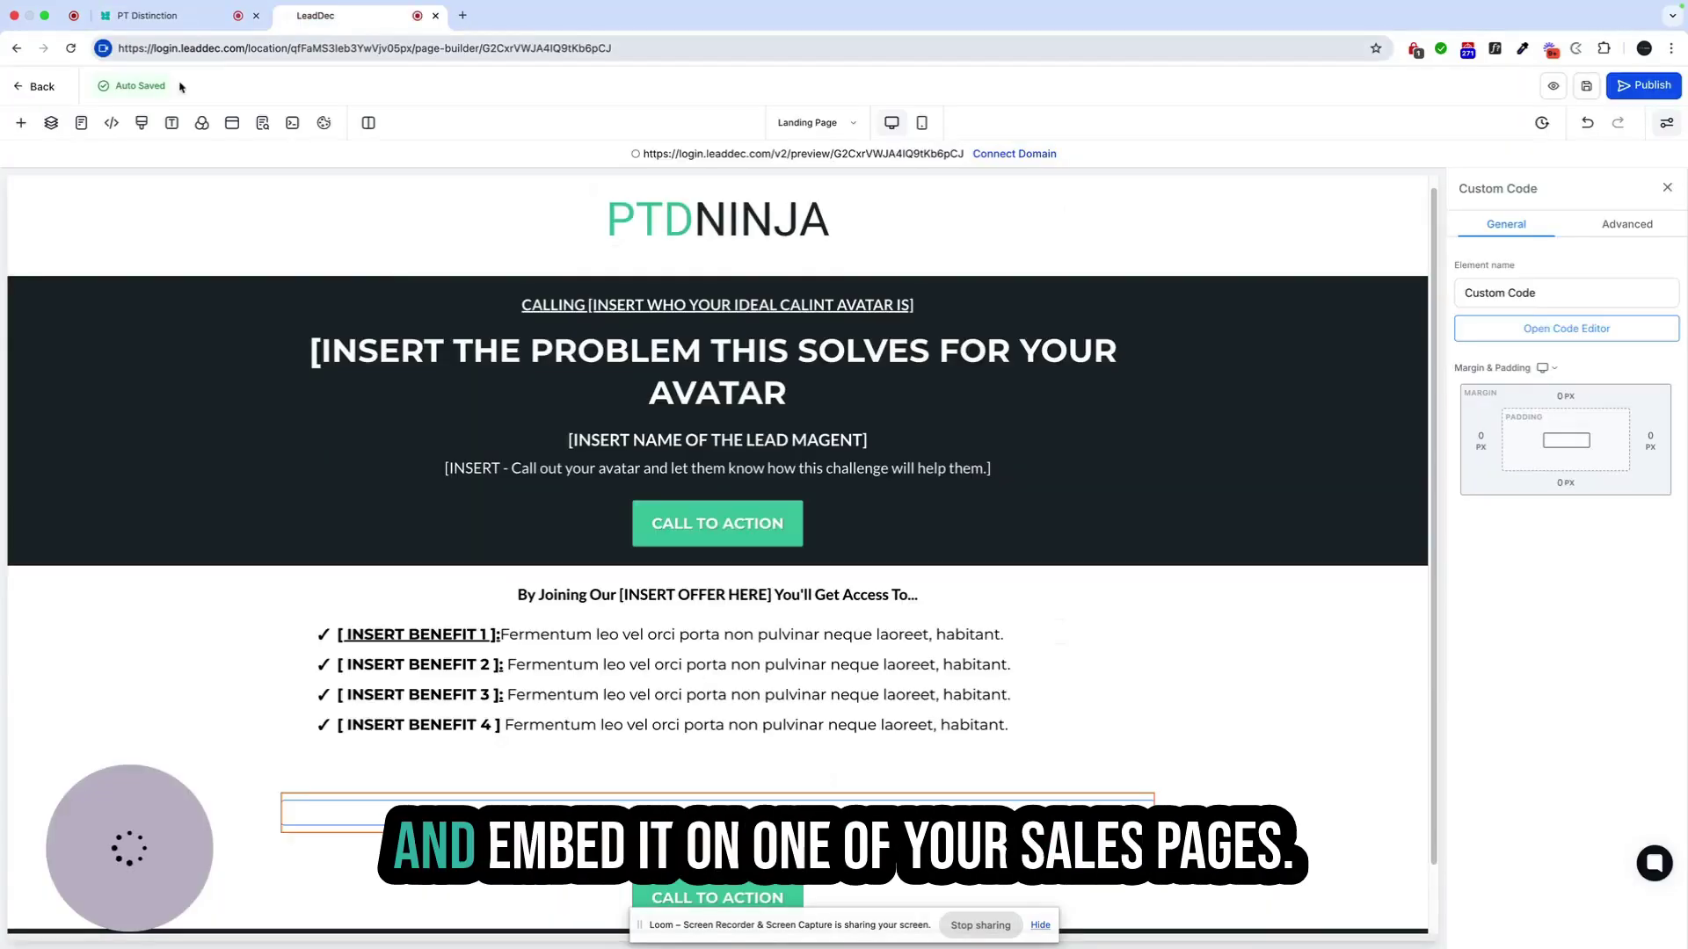
{"action": "left_click", "coordinate": [38, 86]}
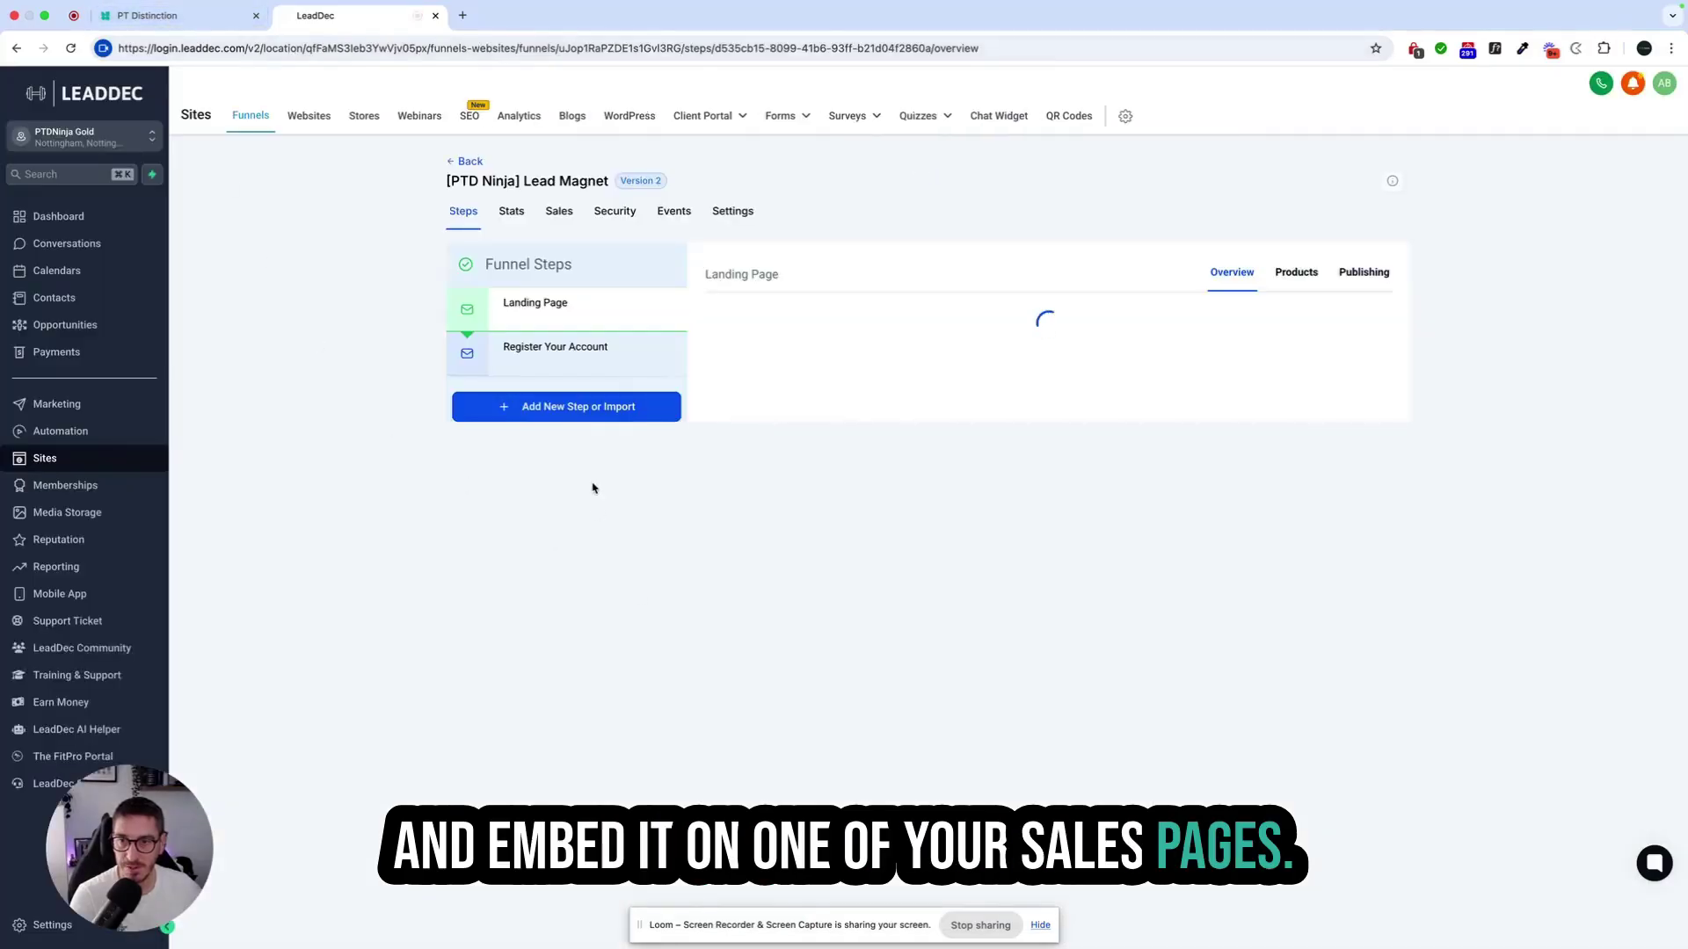
{"action": "left_click", "coordinate": [464, 161]}
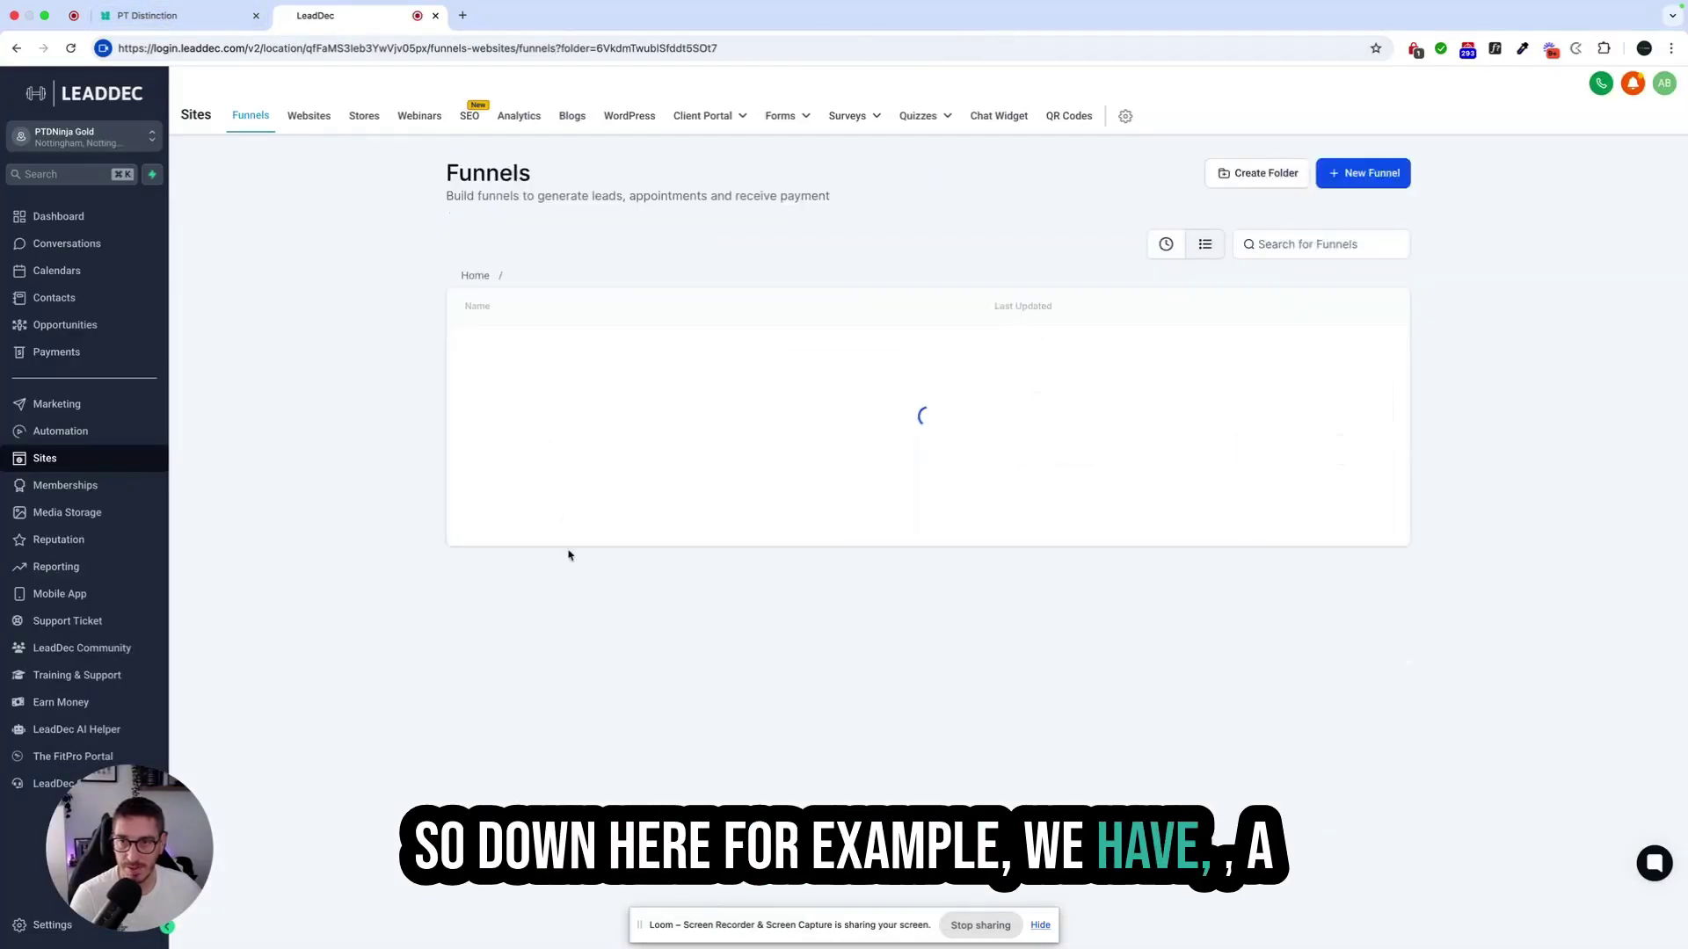
{"action": "left_click", "coordinate": [540, 397]}
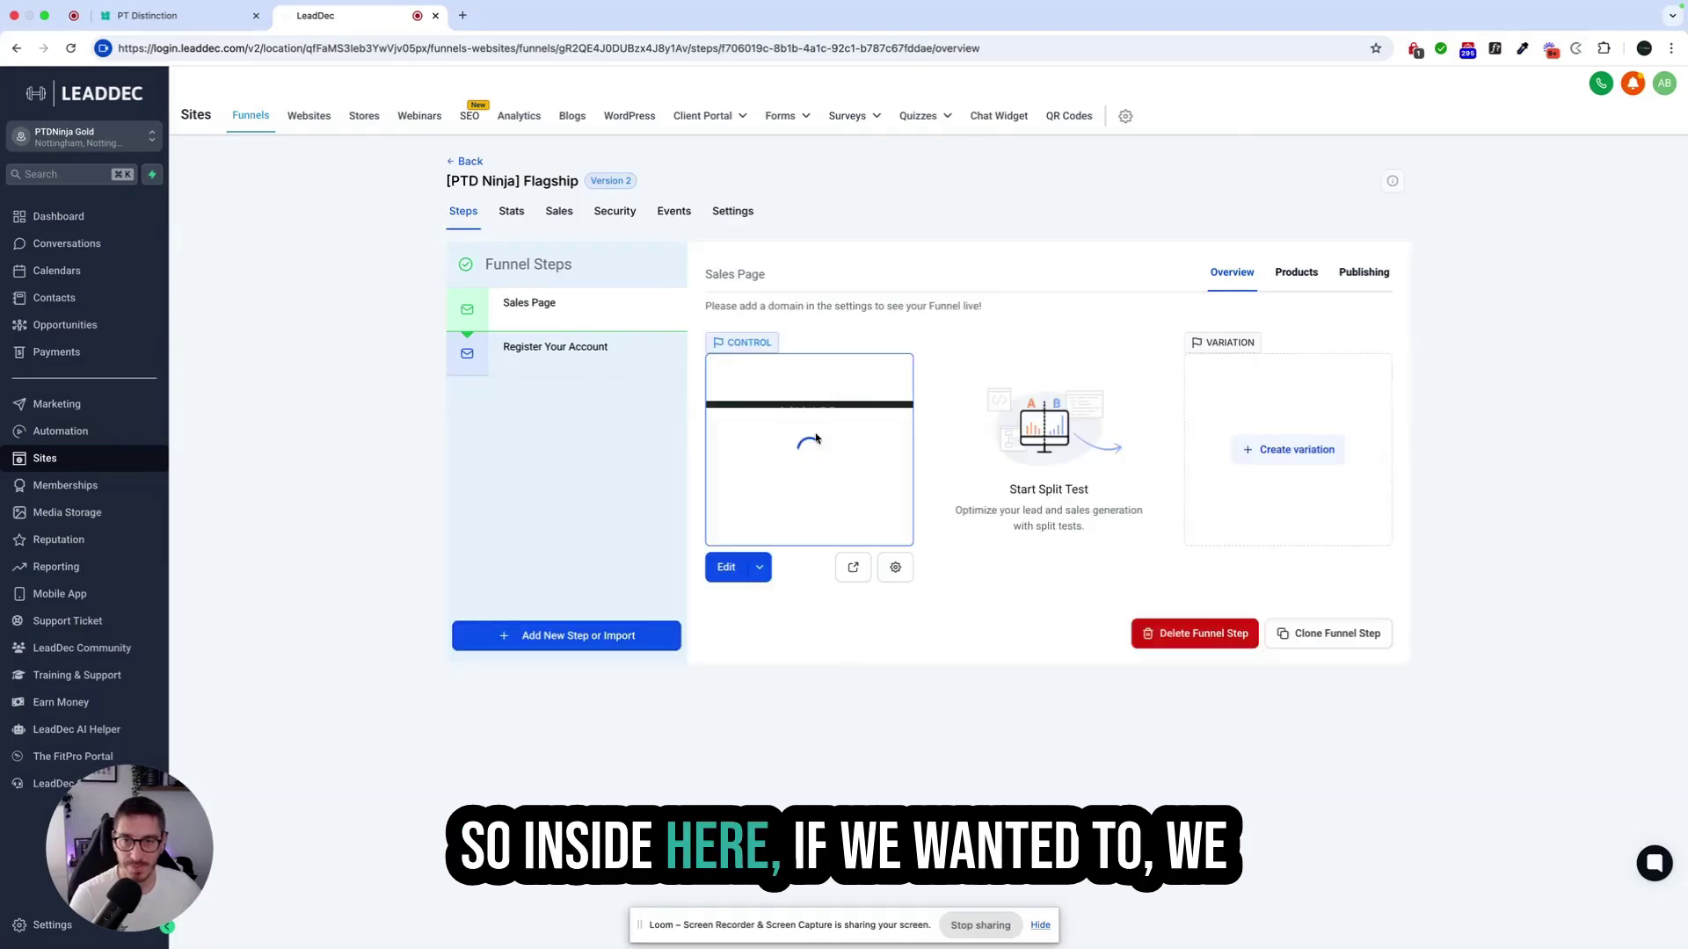
- Preview the Flagship funnel's Sales Page and look through its sections down to the payment form
{"action": "left_click", "coordinate": [850, 570]}
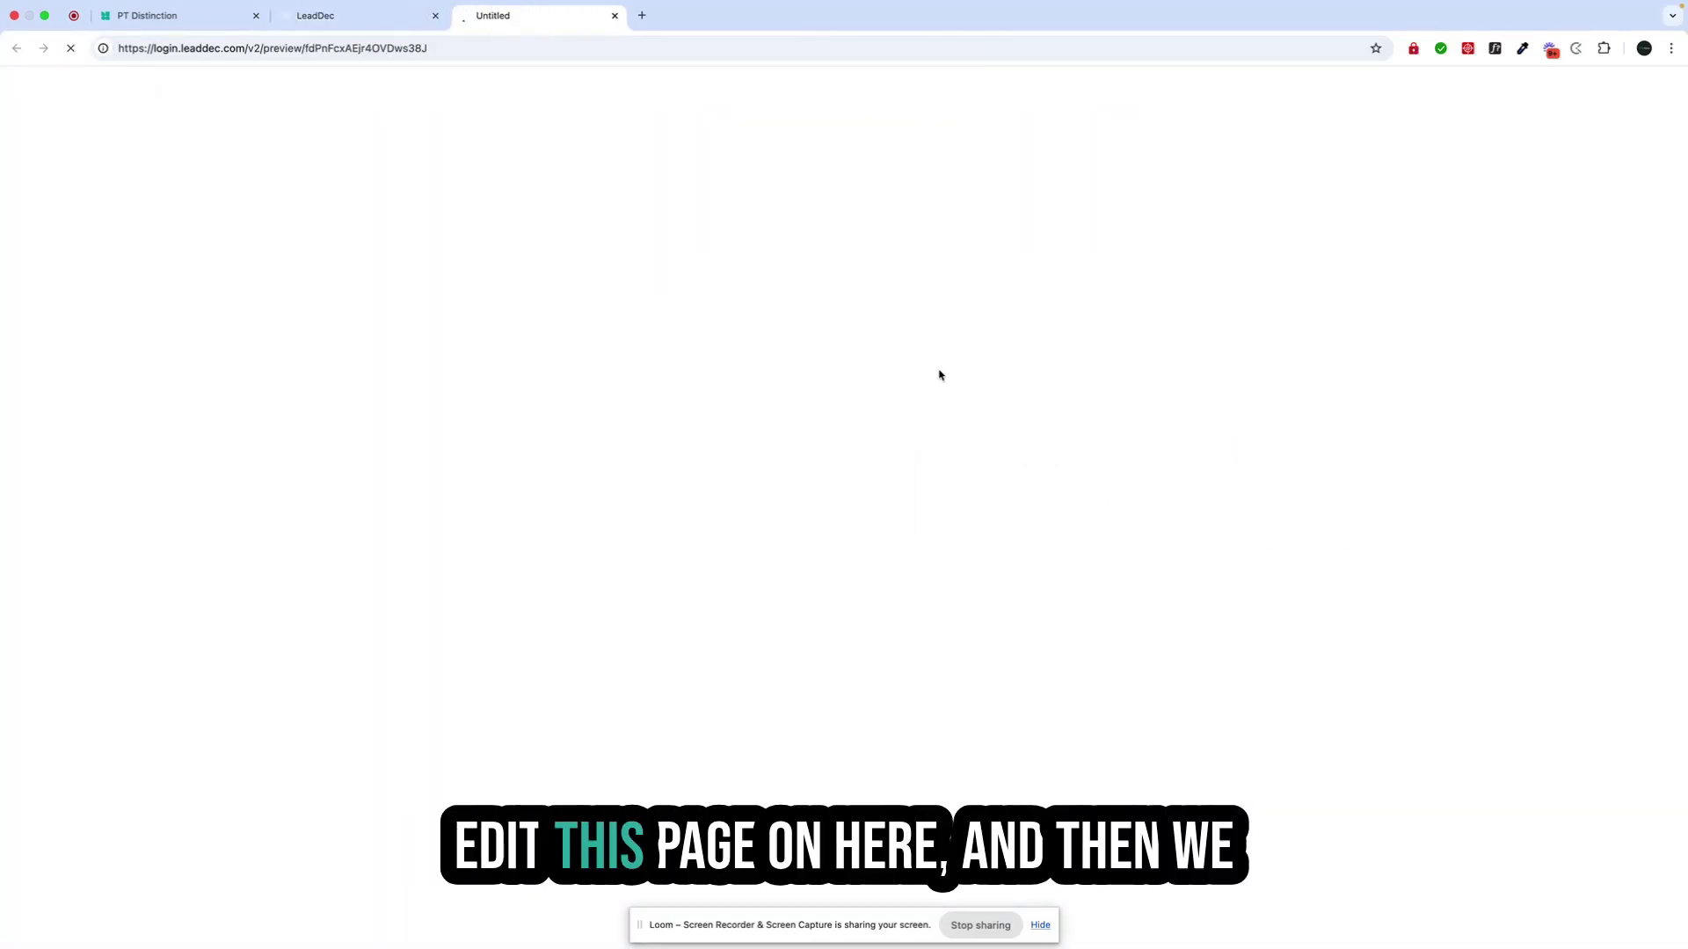
{"action": "scroll", "coordinate": [1110, 532], "scroll_direction": "down", "scroll_amount": 20}
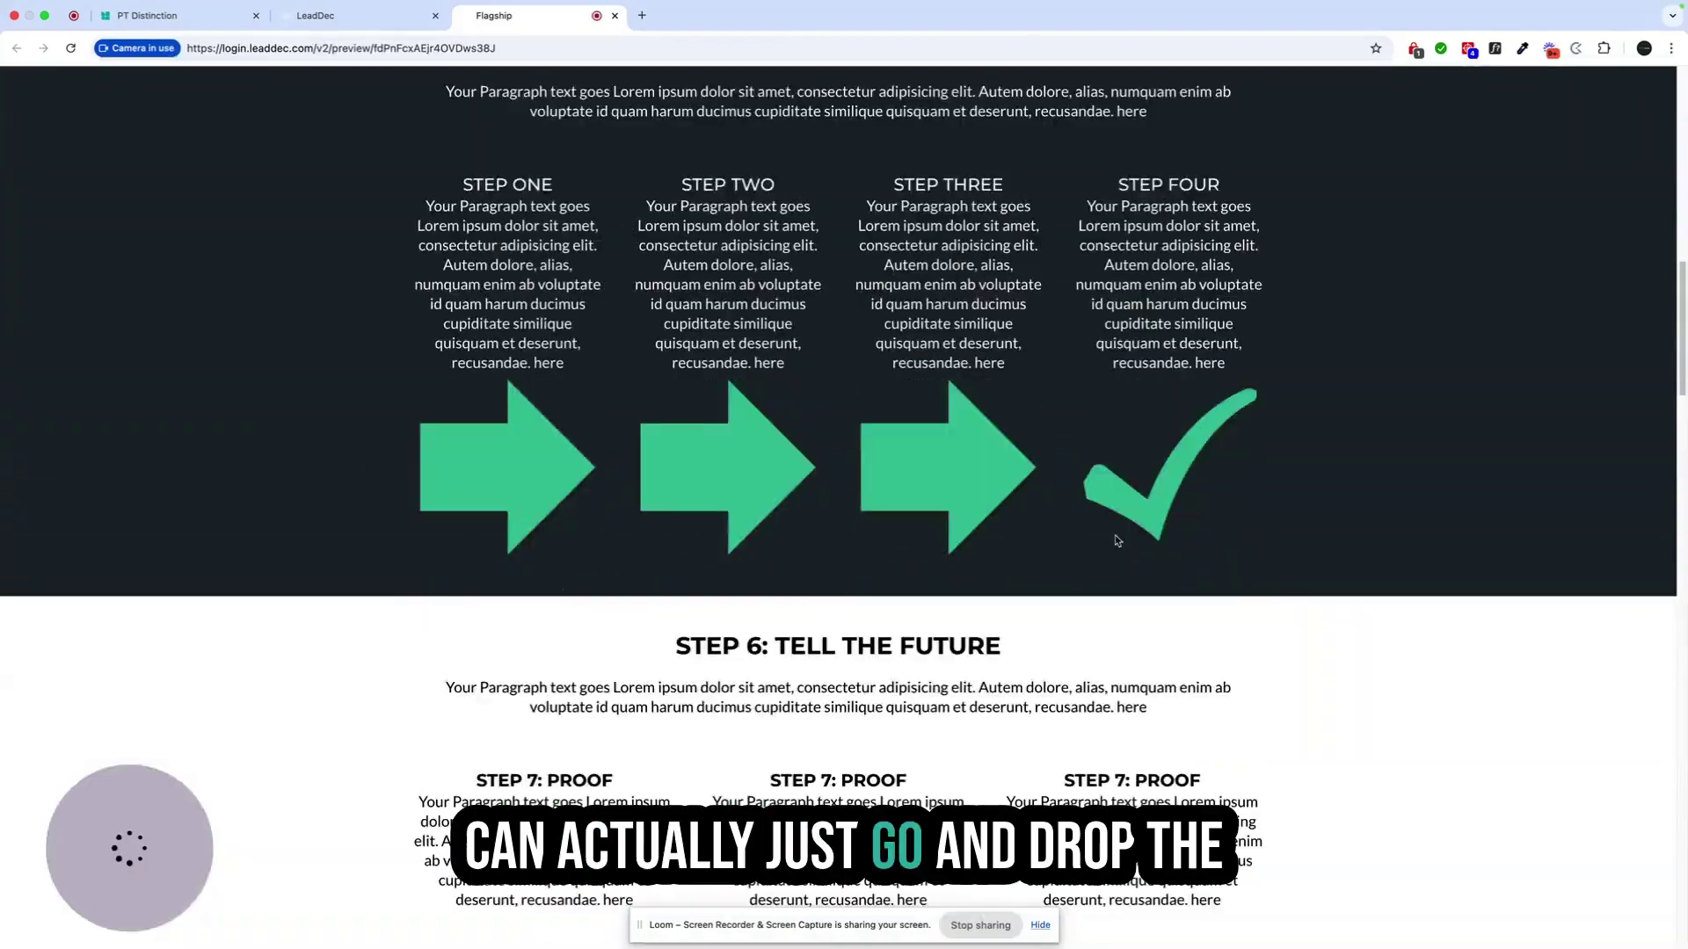
{"action": "scroll", "coordinate": [1116, 540], "scroll_direction": "down", "scroll_amount": 20}
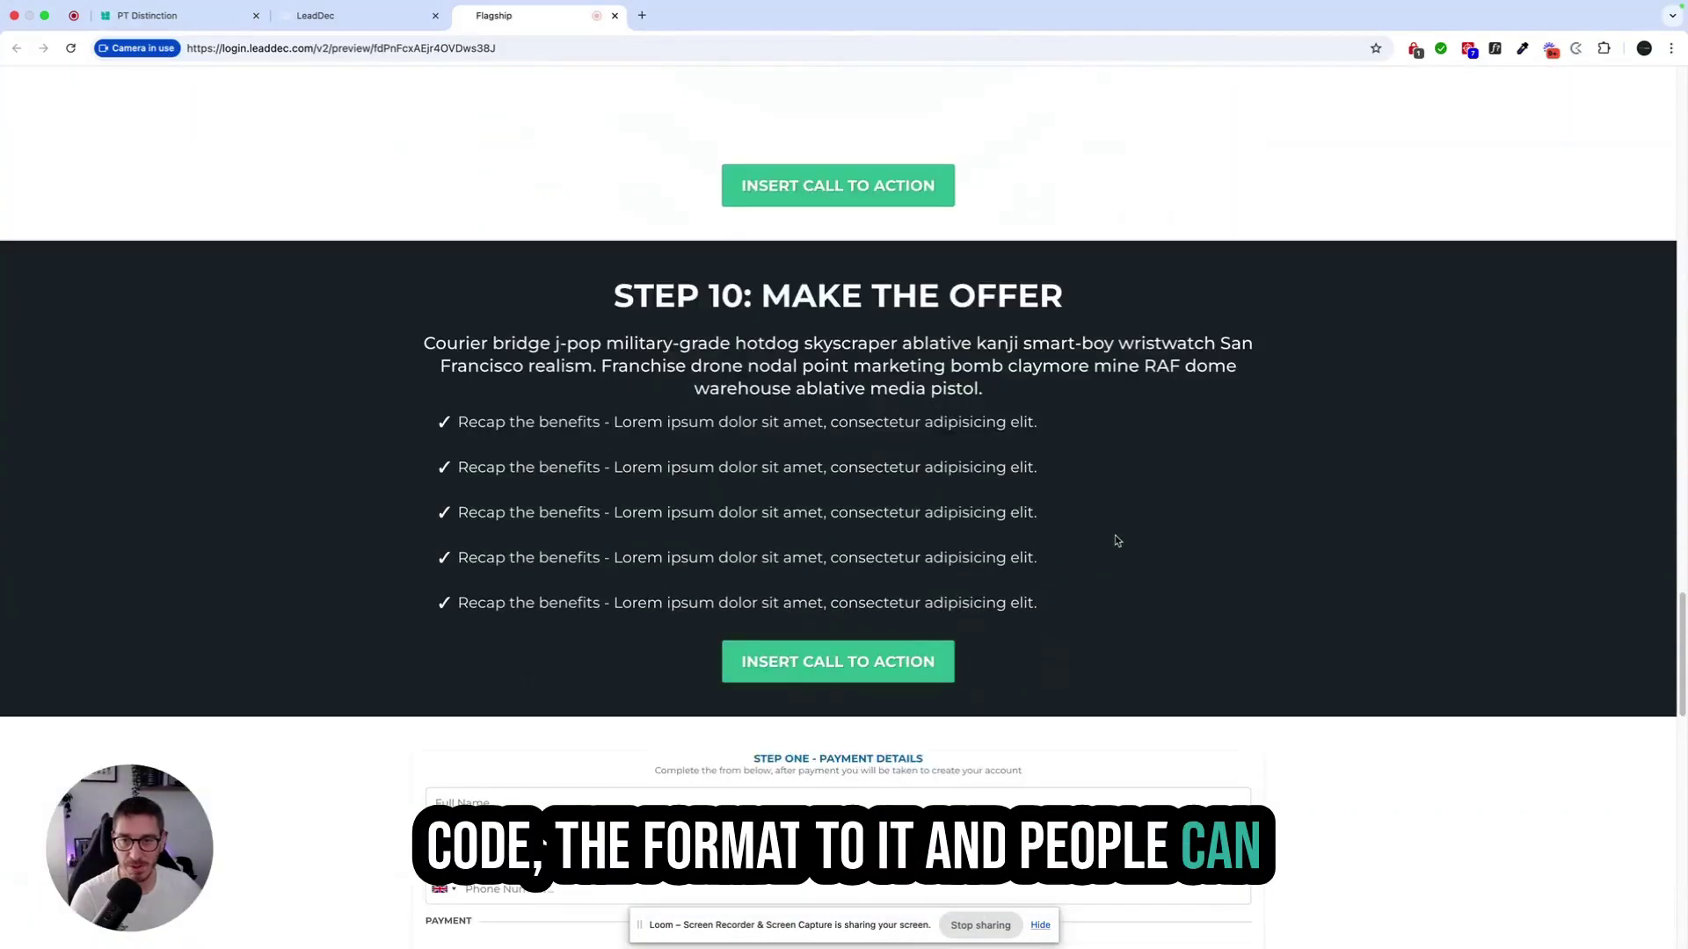
{"action": "scroll", "coordinate": [1115, 536], "scroll_direction": "up", "scroll_amount": 20}
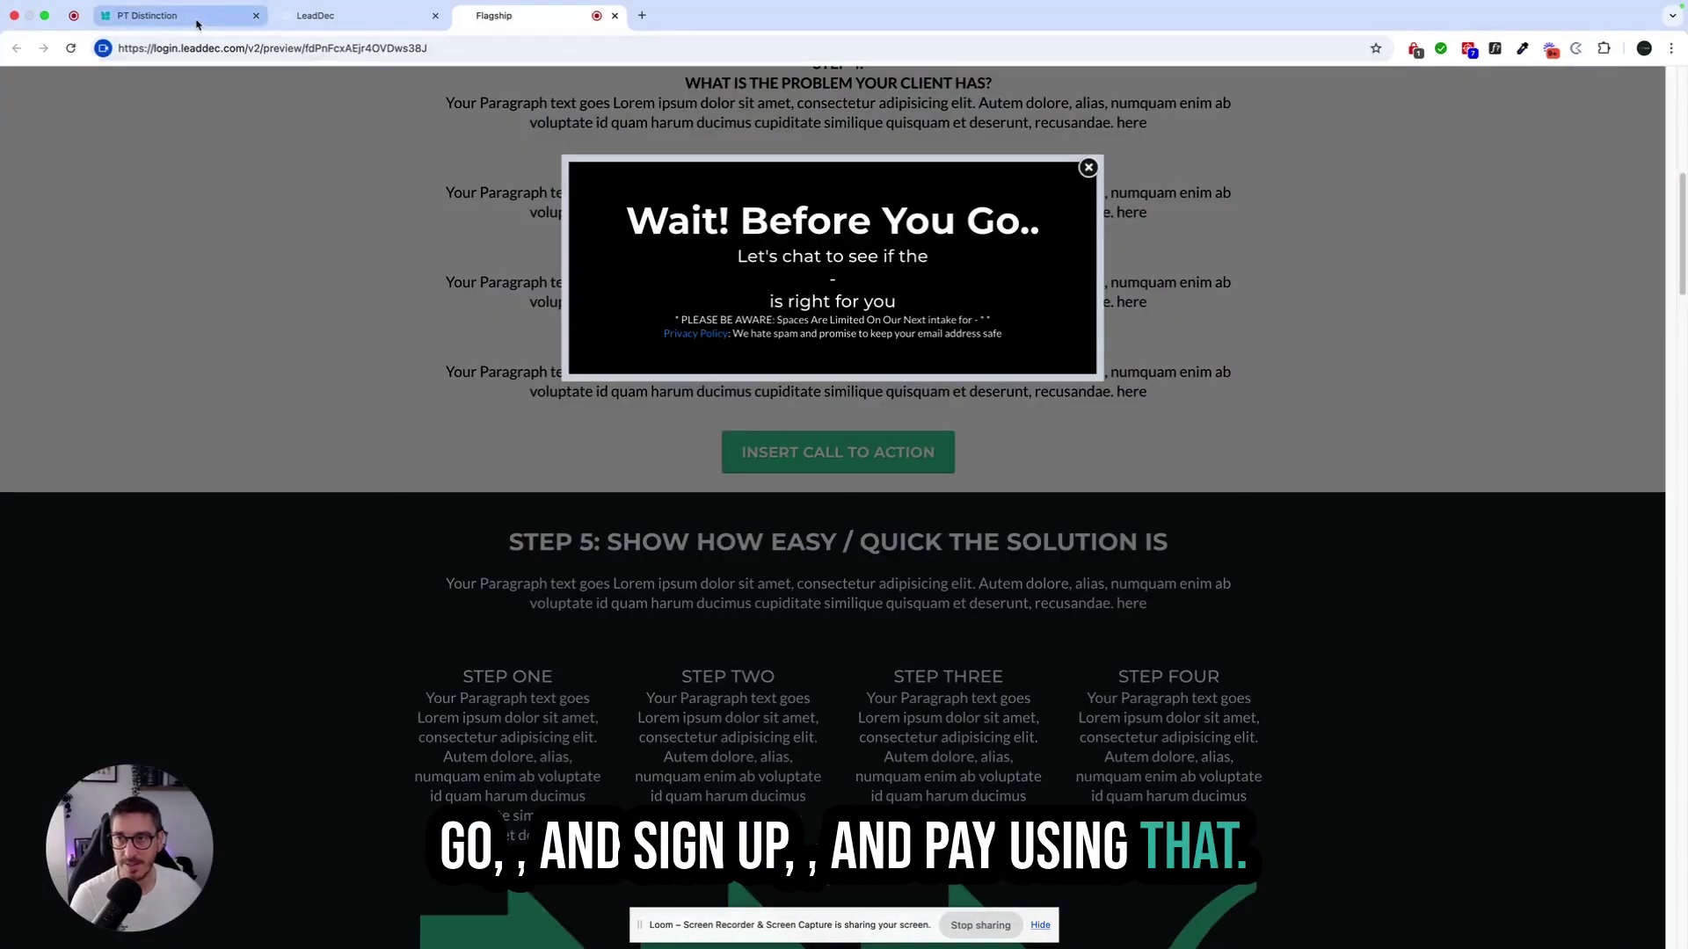
- Switch back to PT Distinction, review the 2.0 Flagship sign-up link, embed code and package summary, and close the package details
{"action": "left_click", "coordinate": [167, 16]}
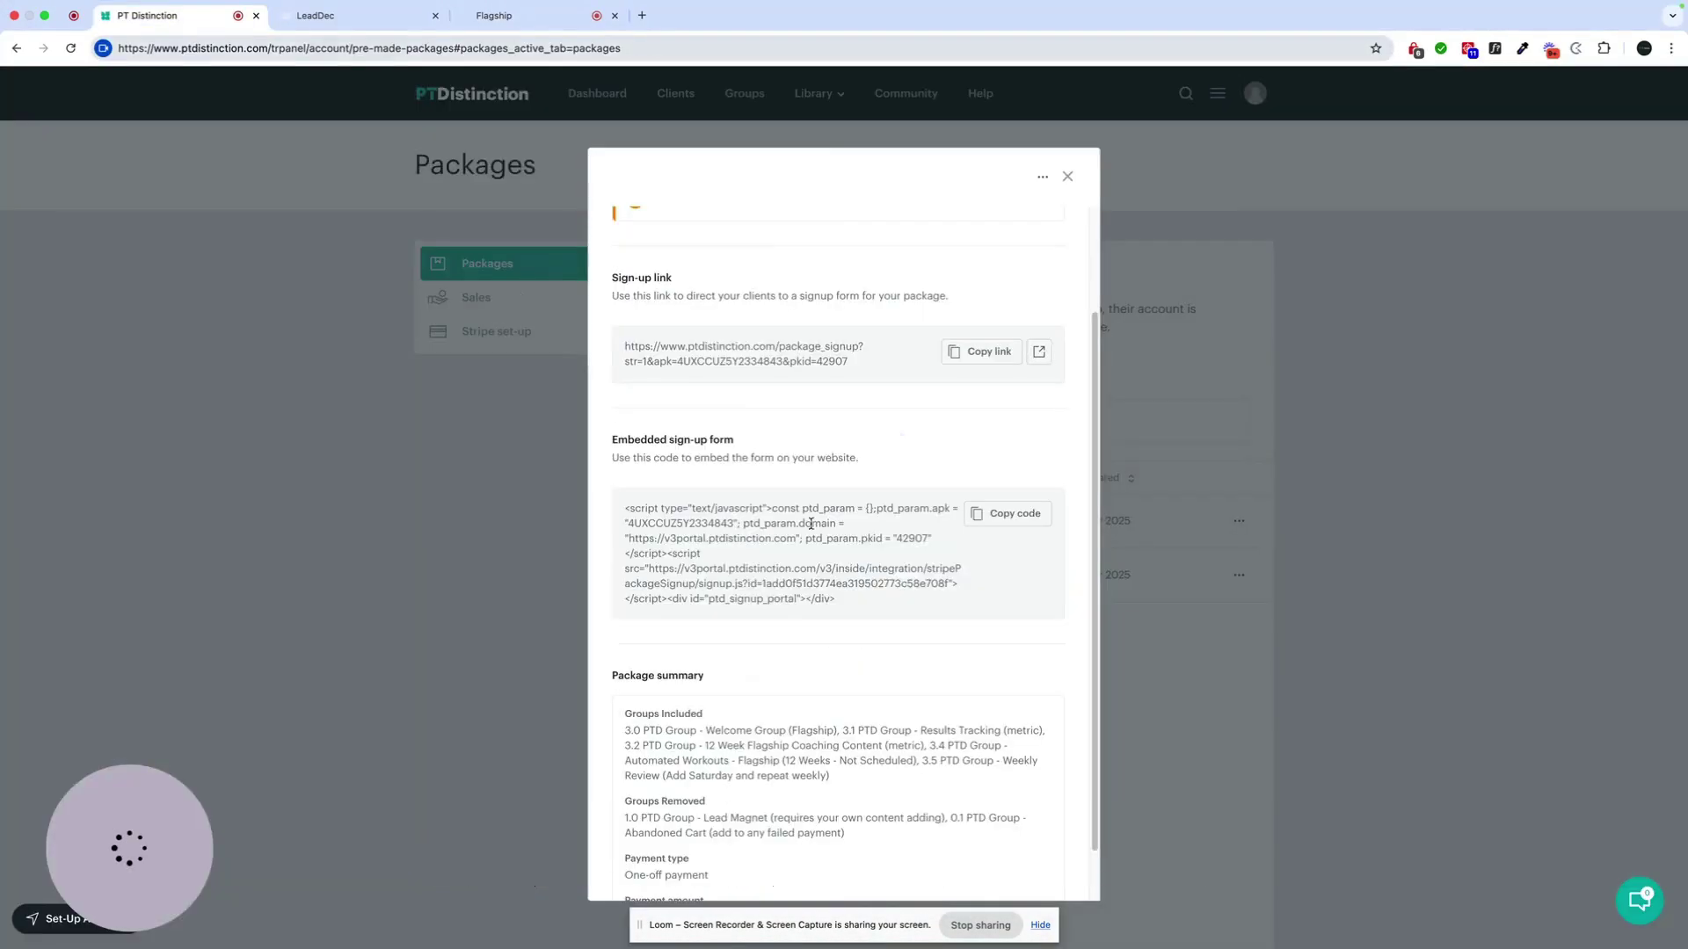
{"action": "scroll", "coordinate": [828, 514], "scroll_direction": "down", "scroll_amount": 1}
{"action": "scroll", "coordinate": [829, 514], "scroll_direction": "down", "scroll_amount": 1}
{"action": "scroll", "coordinate": [879, 538], "scroll_direction": "down", "scroll_amount": 1}
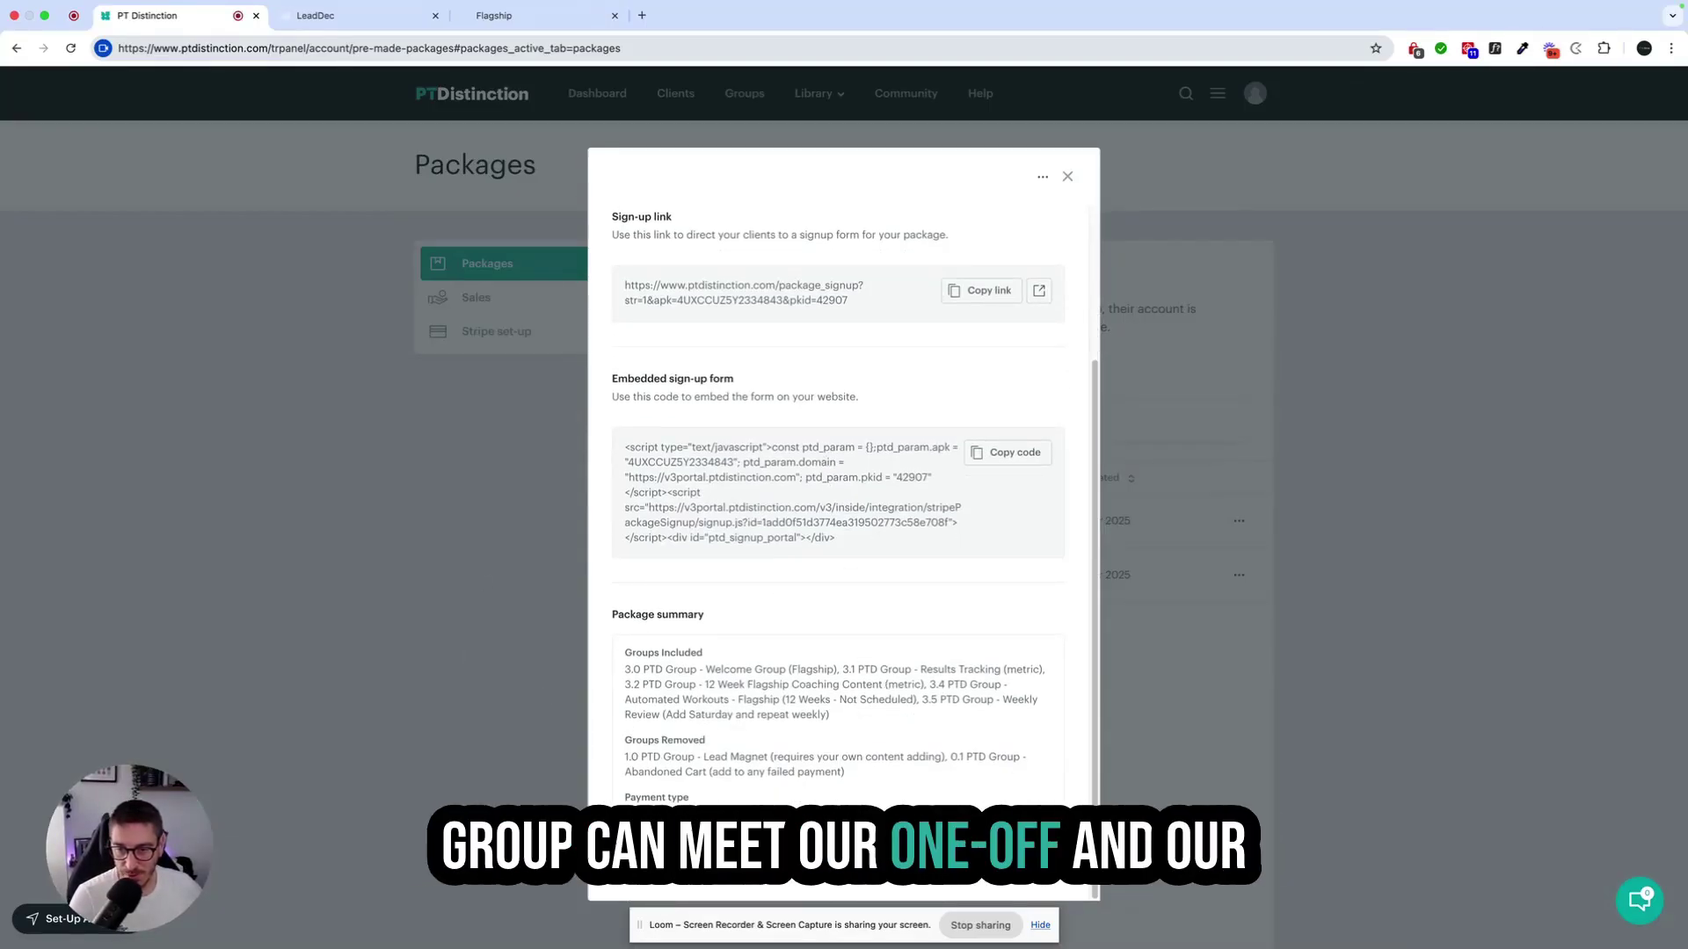
{"action": "scroll", "coordinate": [767, 665], "scroll_direction": "up", "scroll_amount": 5}
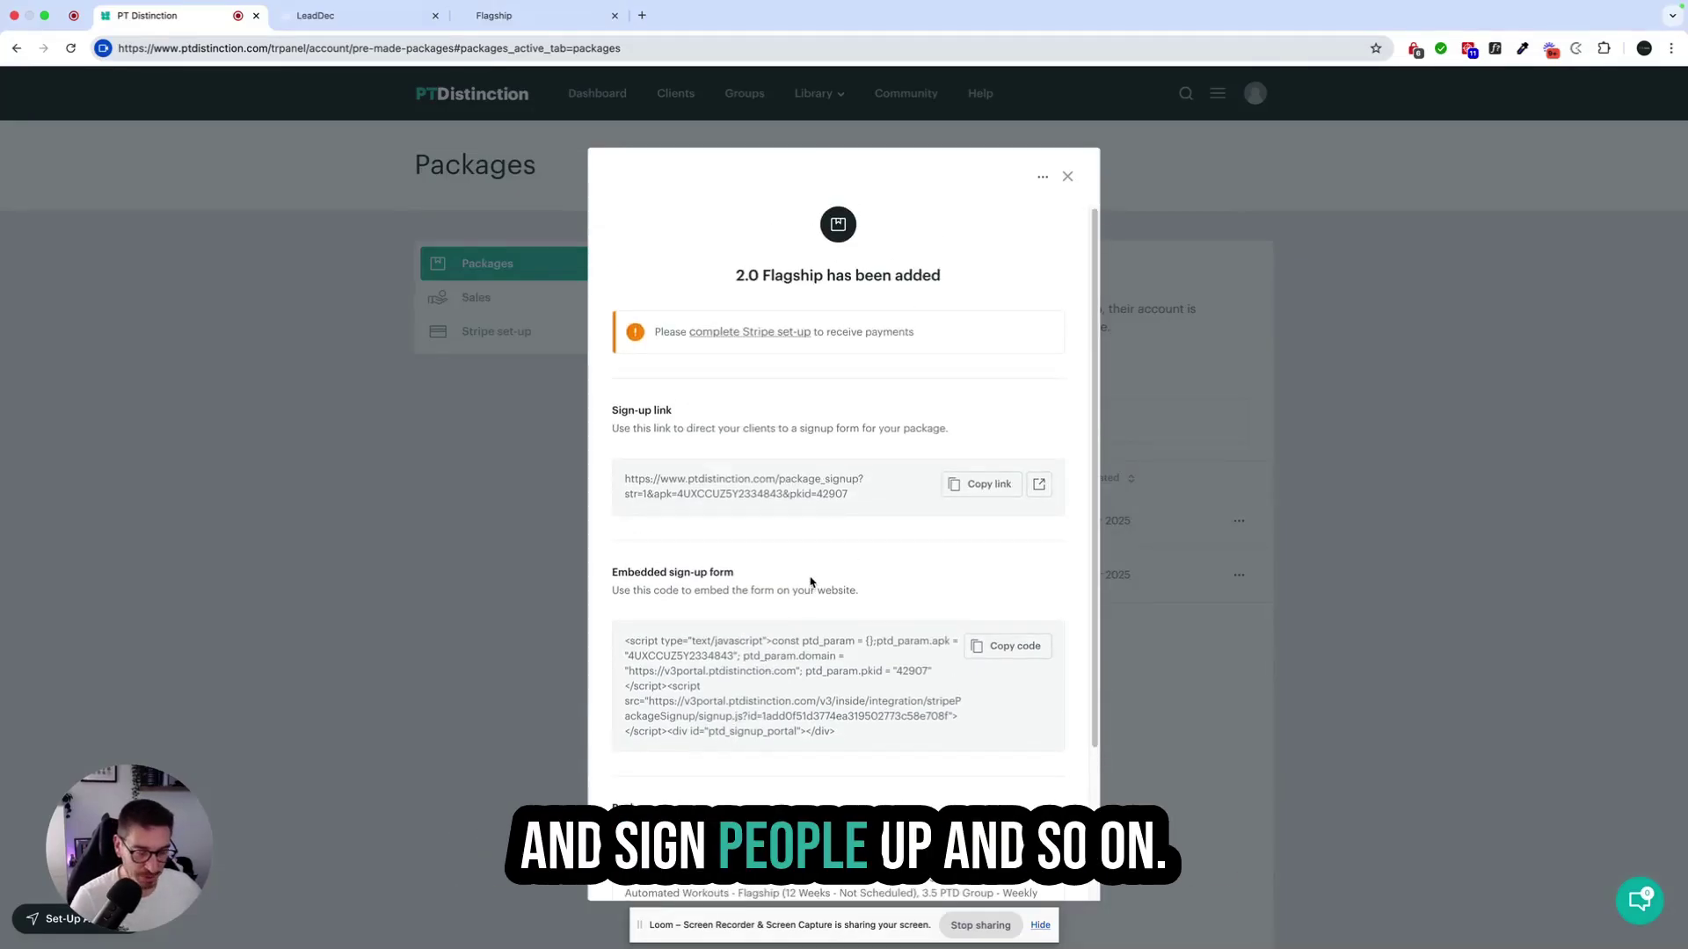
{"action": "scroll", "coordinate": [823, 569], "scroll_direction": "down", "scroll_amount": 2}
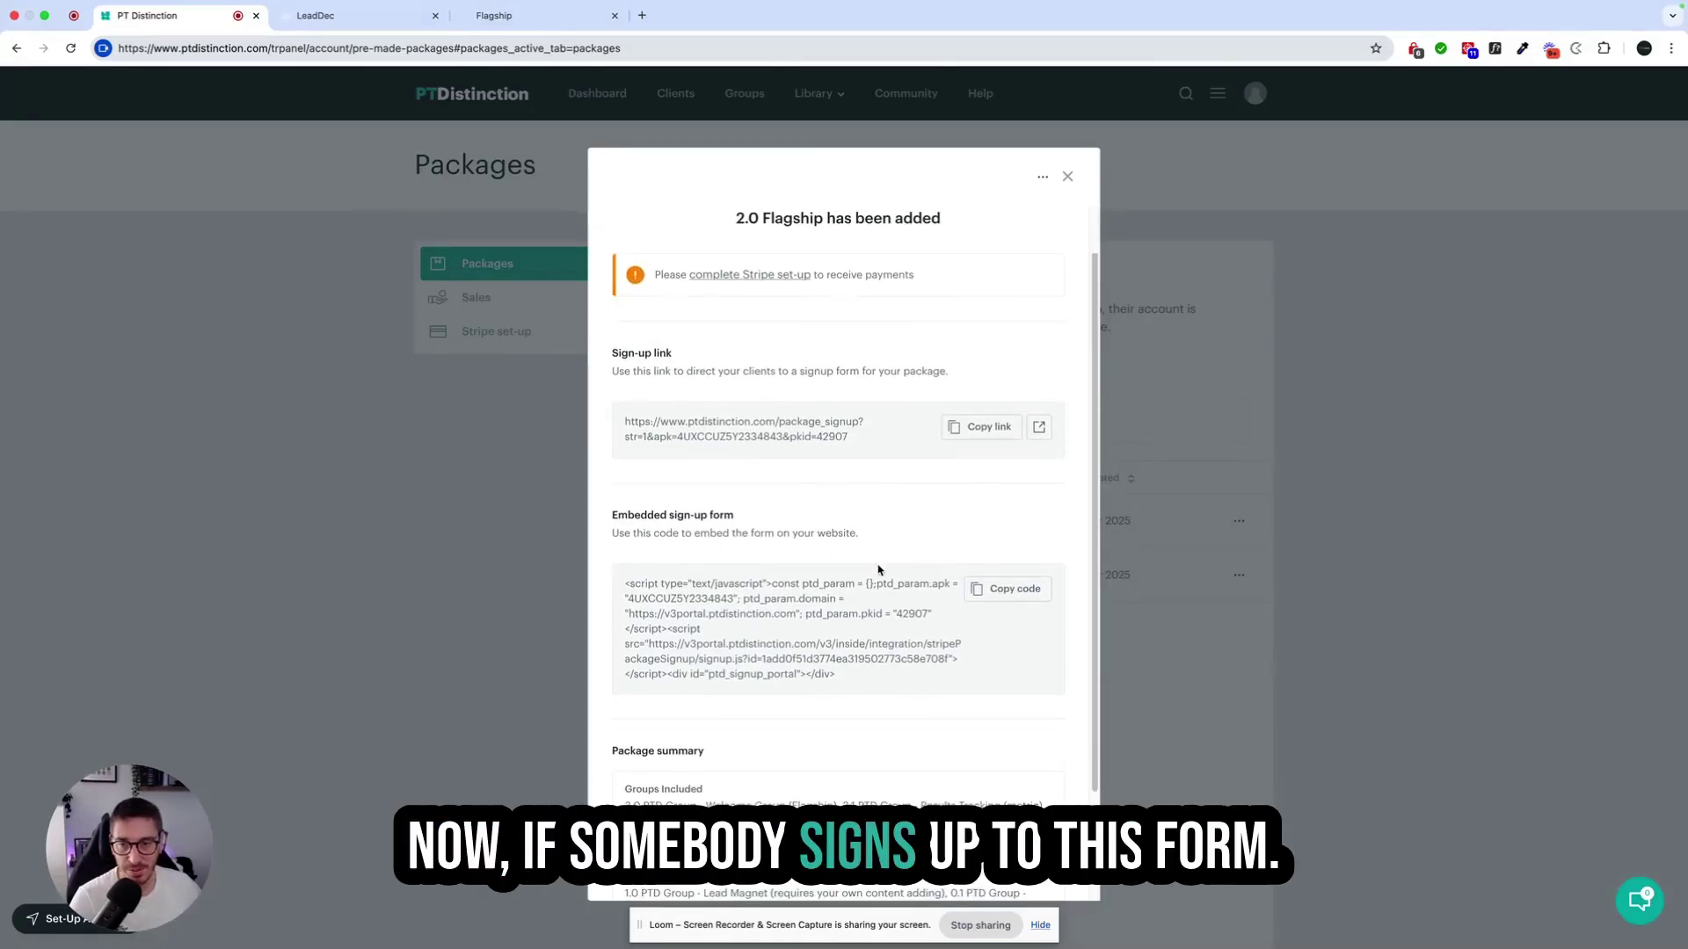
{"action": "scroll", "coordinate": [878, 570], "scroll_direction": "down", "scroll_amount": 3}
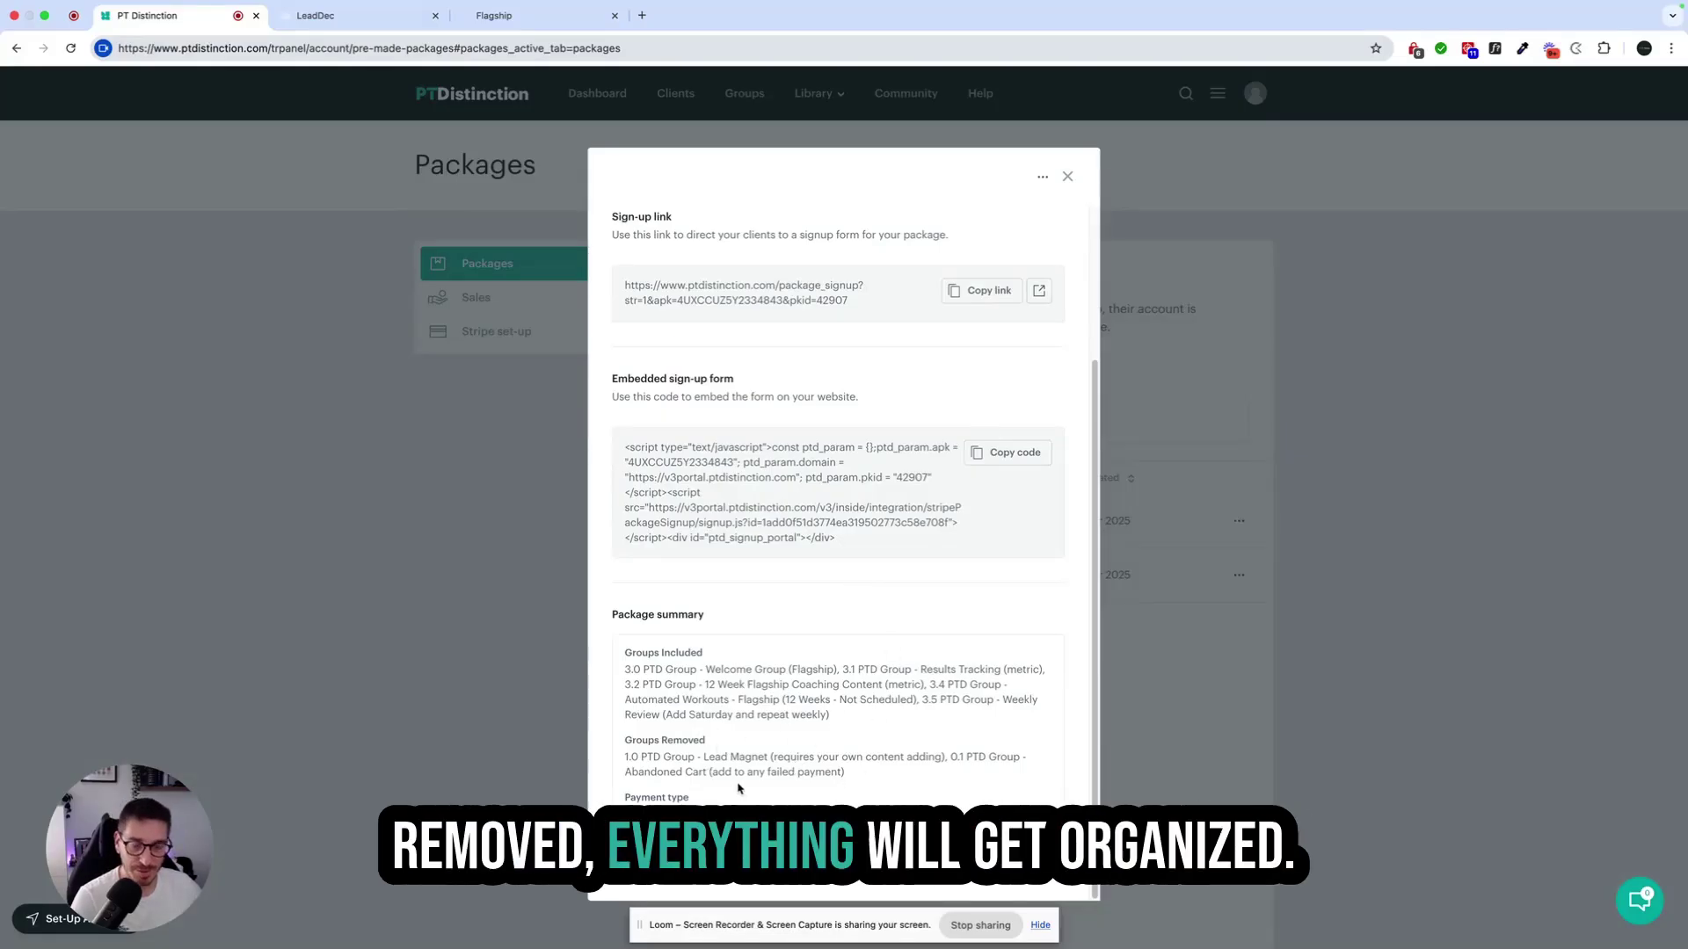
{"action": "scroll", "coordinate": [763, 699], "scroll_direction": "up", "scroll_amount": 1}
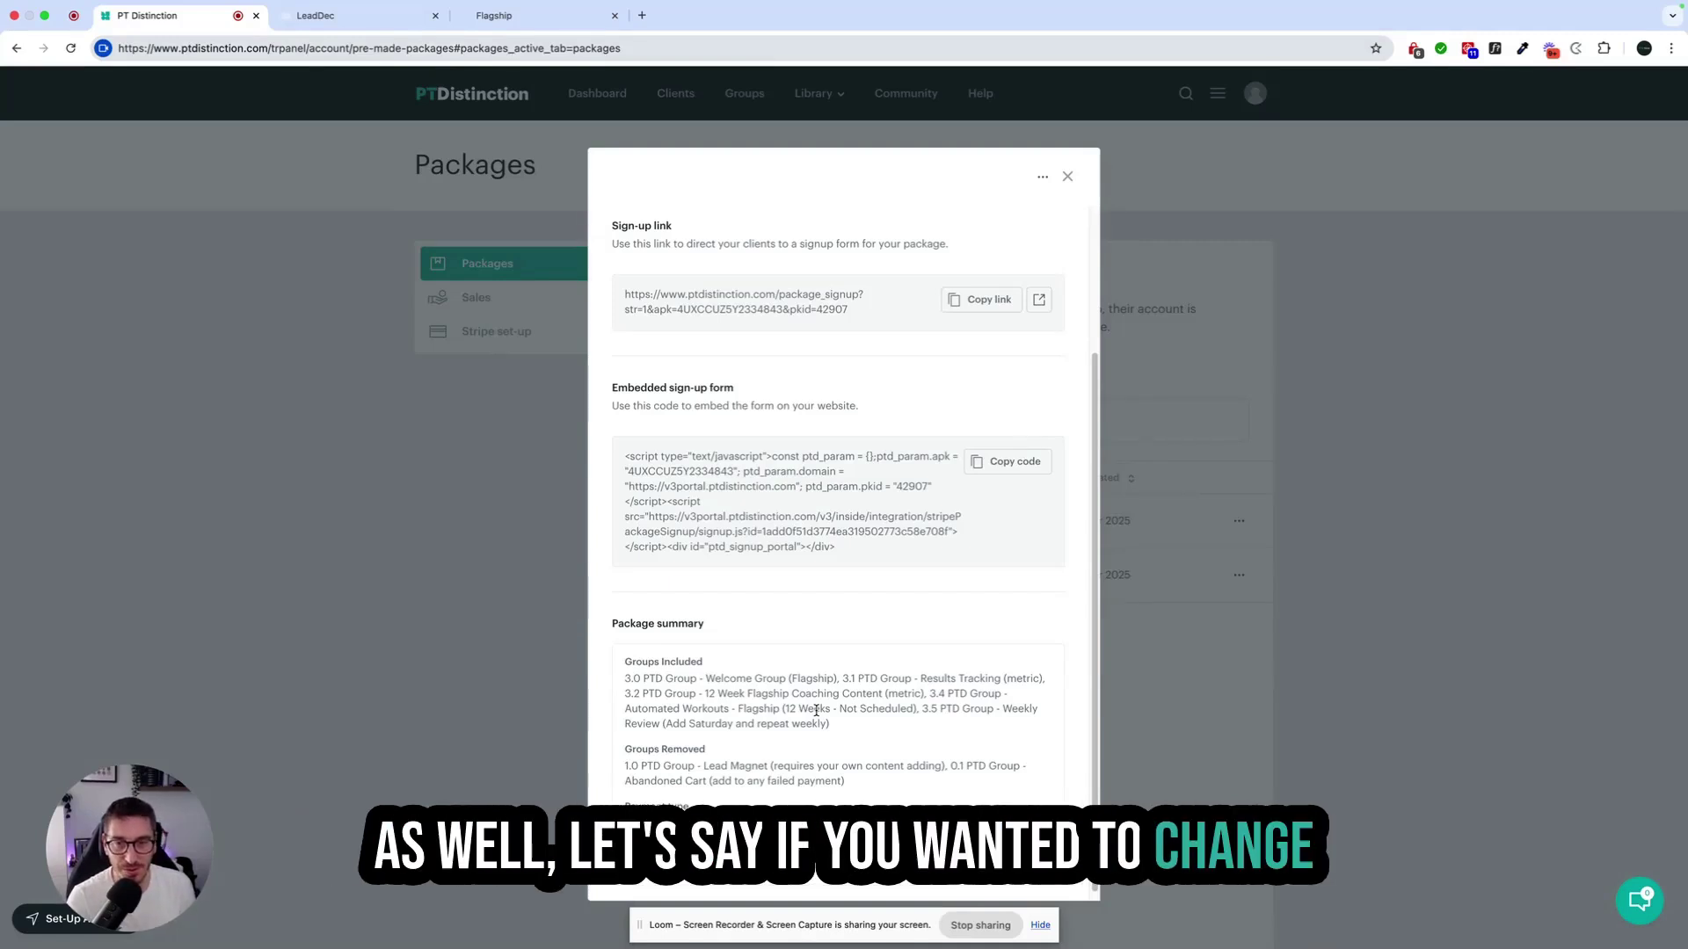
{"action": "left_click", "coordinate": [1067, 176]}
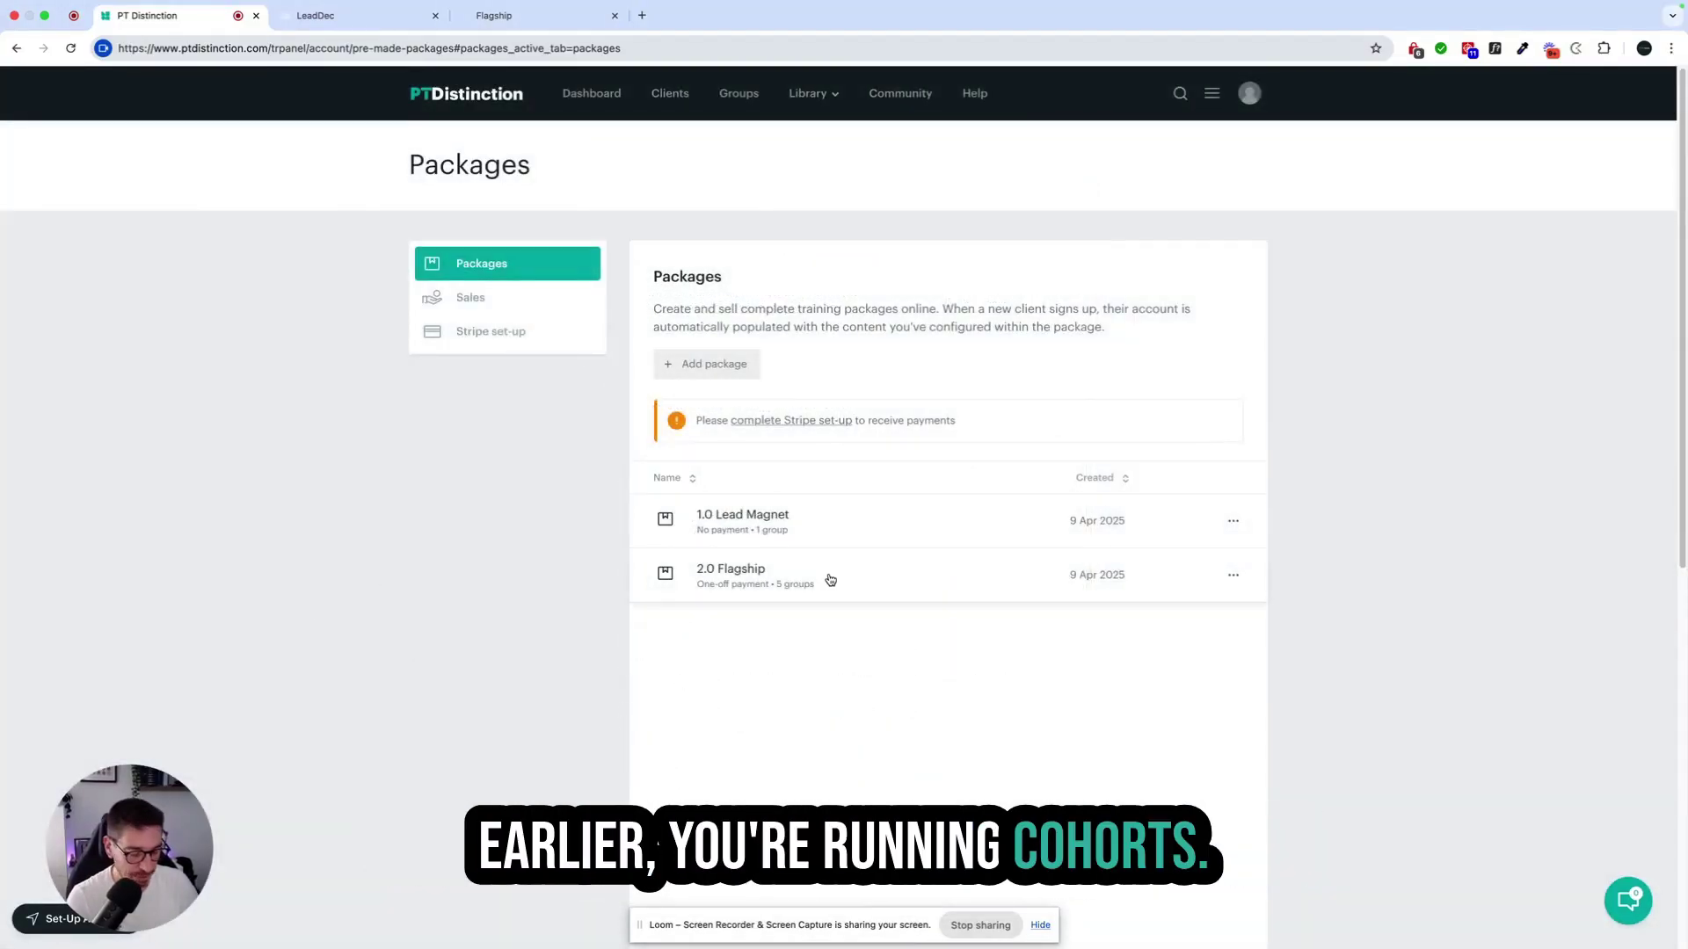
- Edit the 2.0 Flagship package so the 3.2 12 Week Flagship Coaching Content group starts on Mon 14 Apr 2025
{"action": "left_click", "coordinate": [1233, 575]}
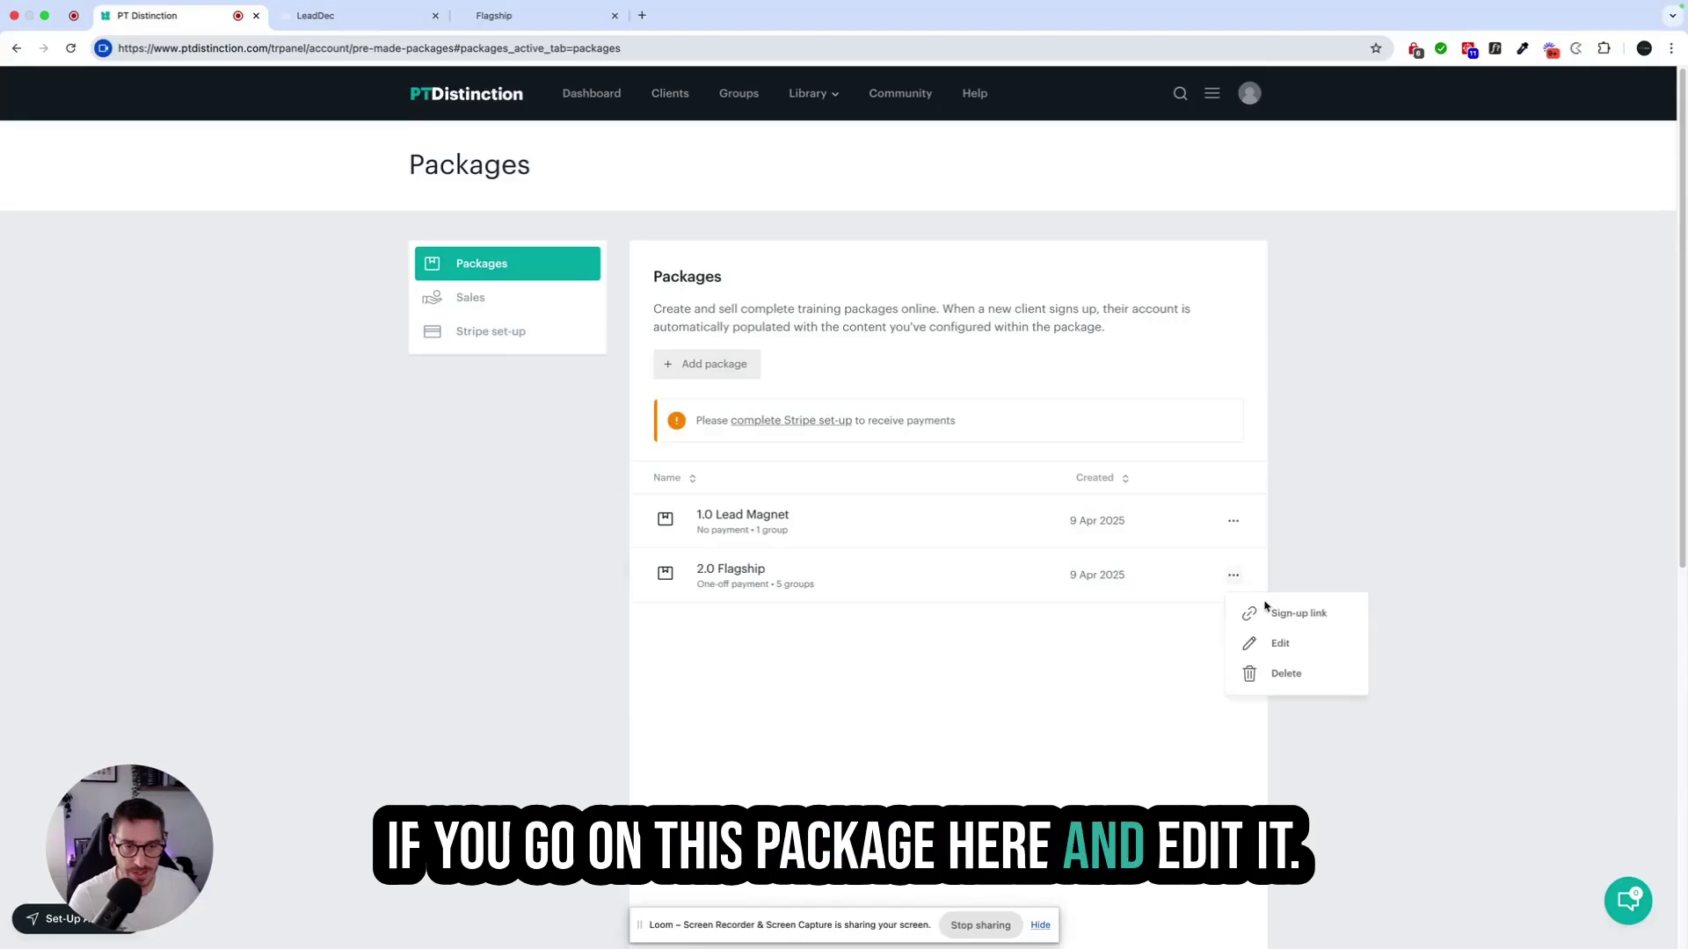
{"action": "left_click", "coordinate": [1279, 647]}
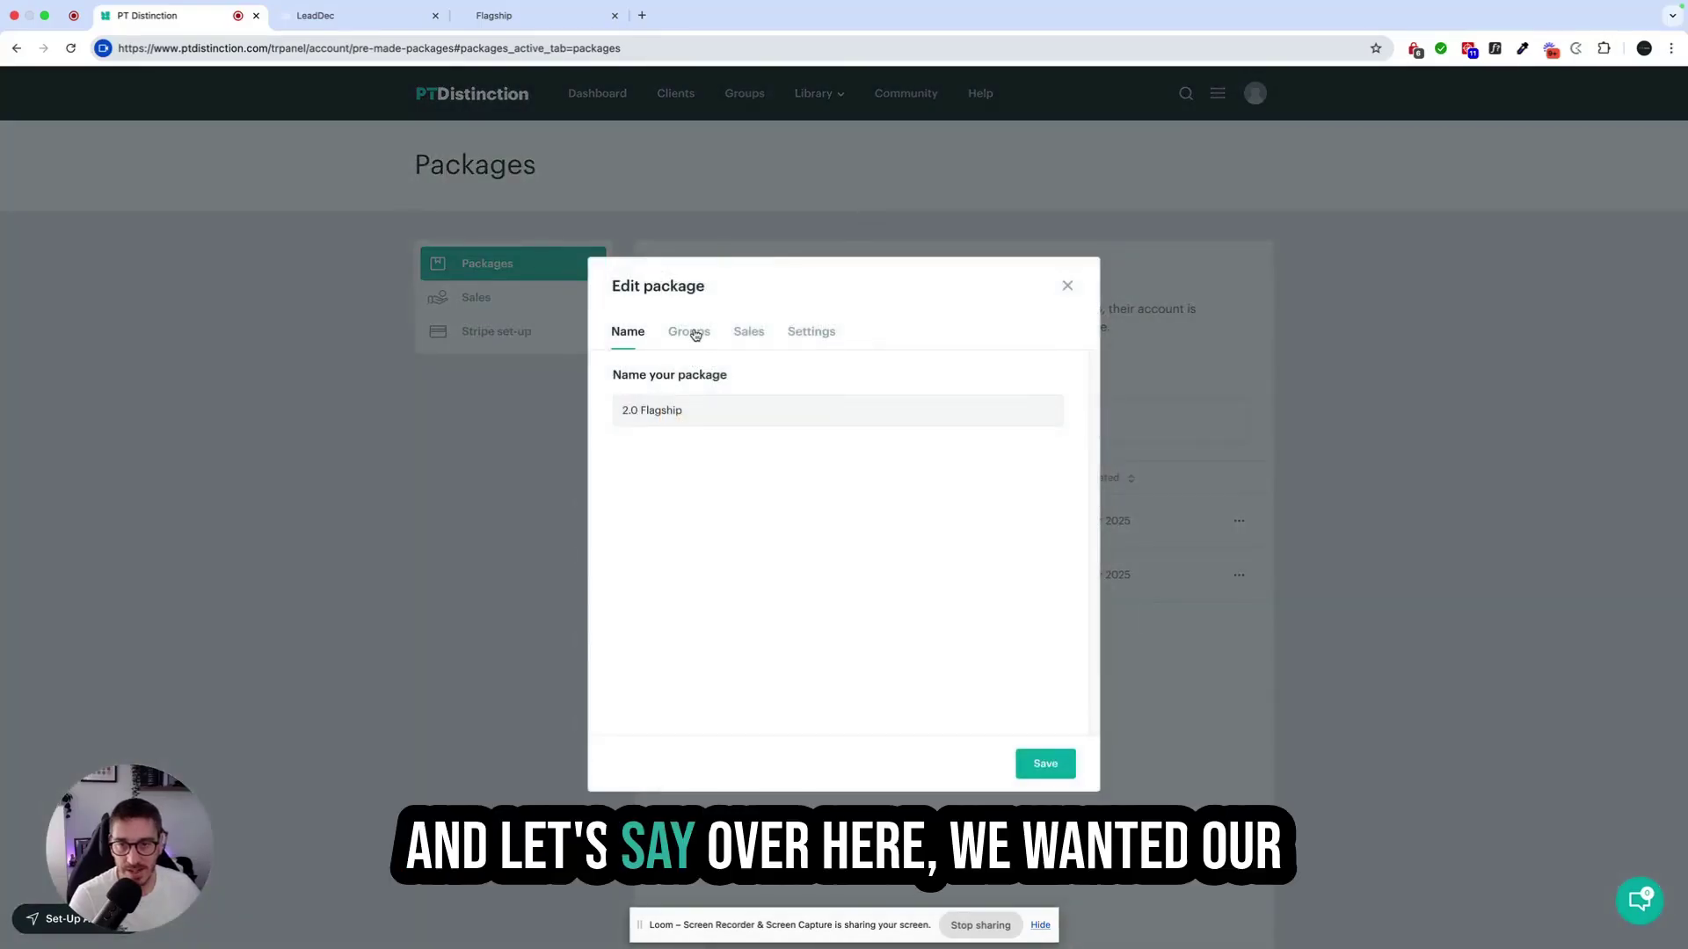
{"action": "left_click", "coordinate": [695, 334]}
{"action": "scroll", "coordinate": [873, 579], "scroll_direction": "down", "scroll_amount": 3}
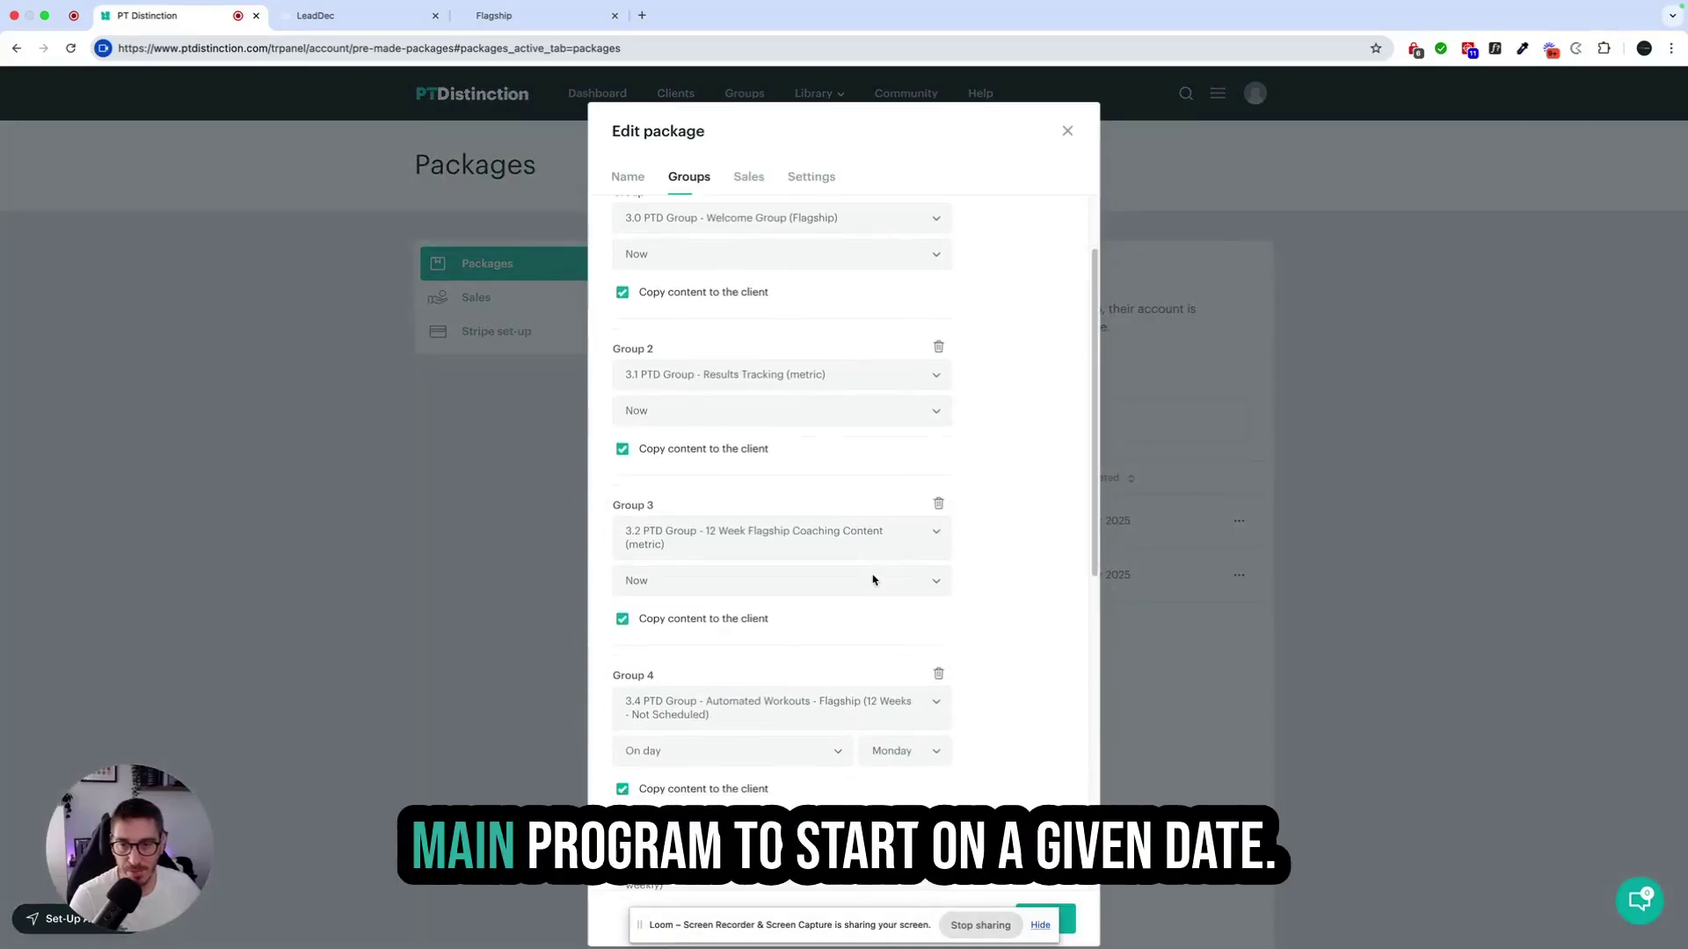
{"action": "left_click", "coordinate": [728, 579]}
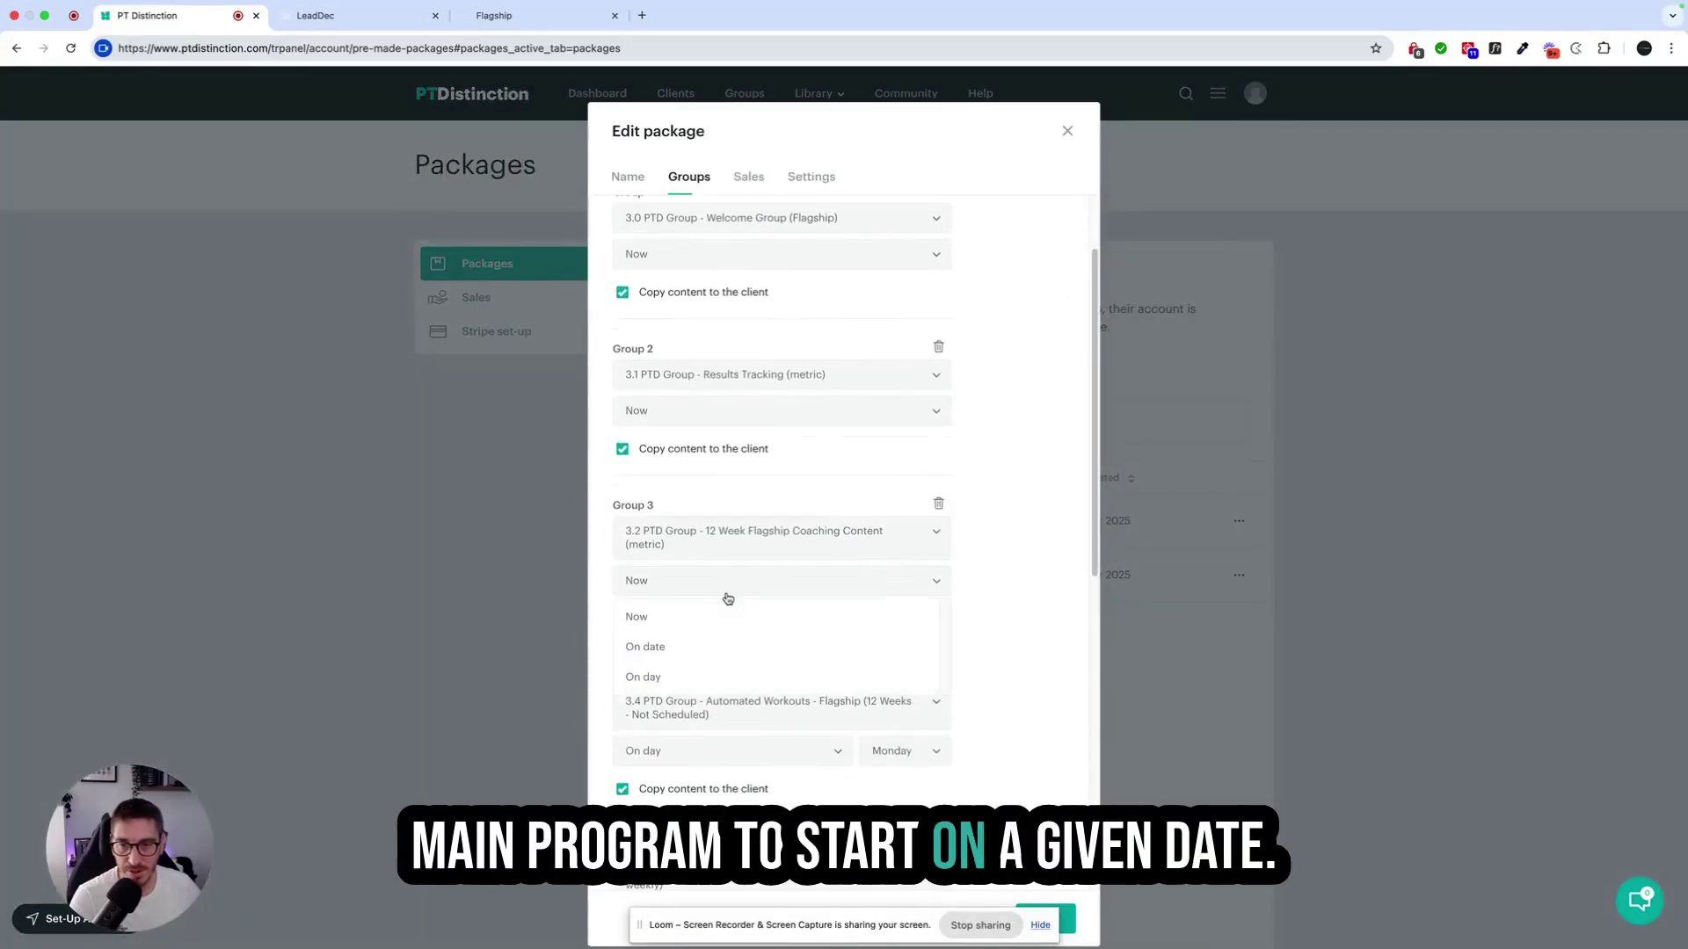
{"action": "left_click", "coordinate": [654, 650]}
{"action": "left_click", "coordinate": [873, 582]}
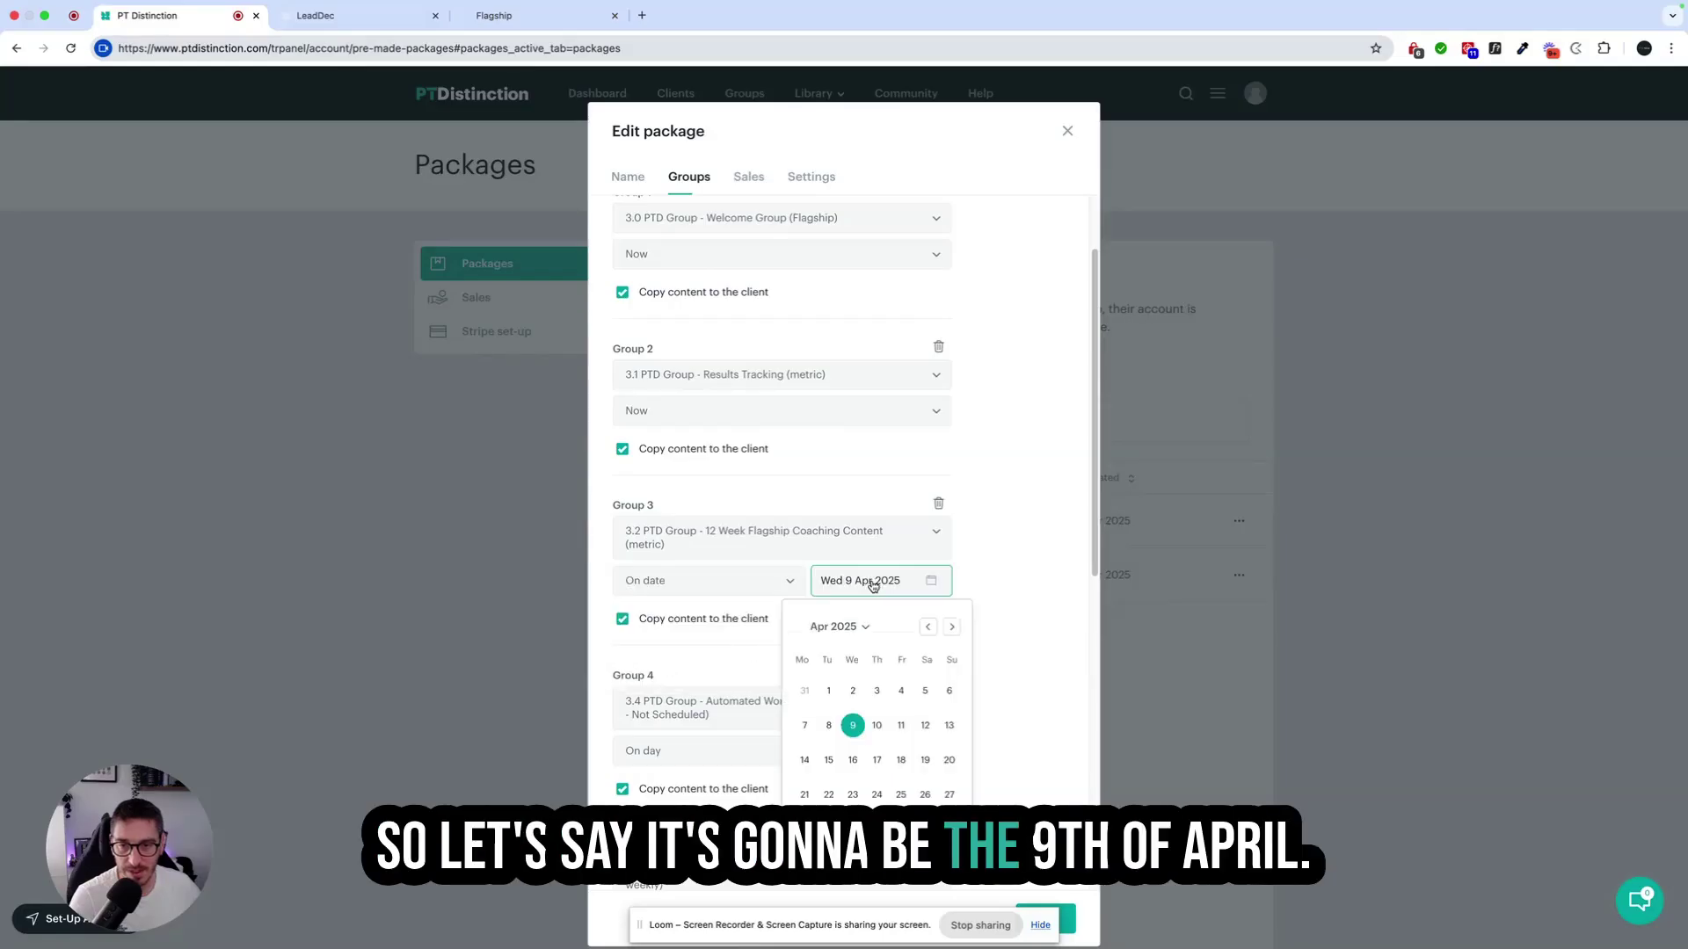
{"action": "left_click", "coordinate": [803, 761]}
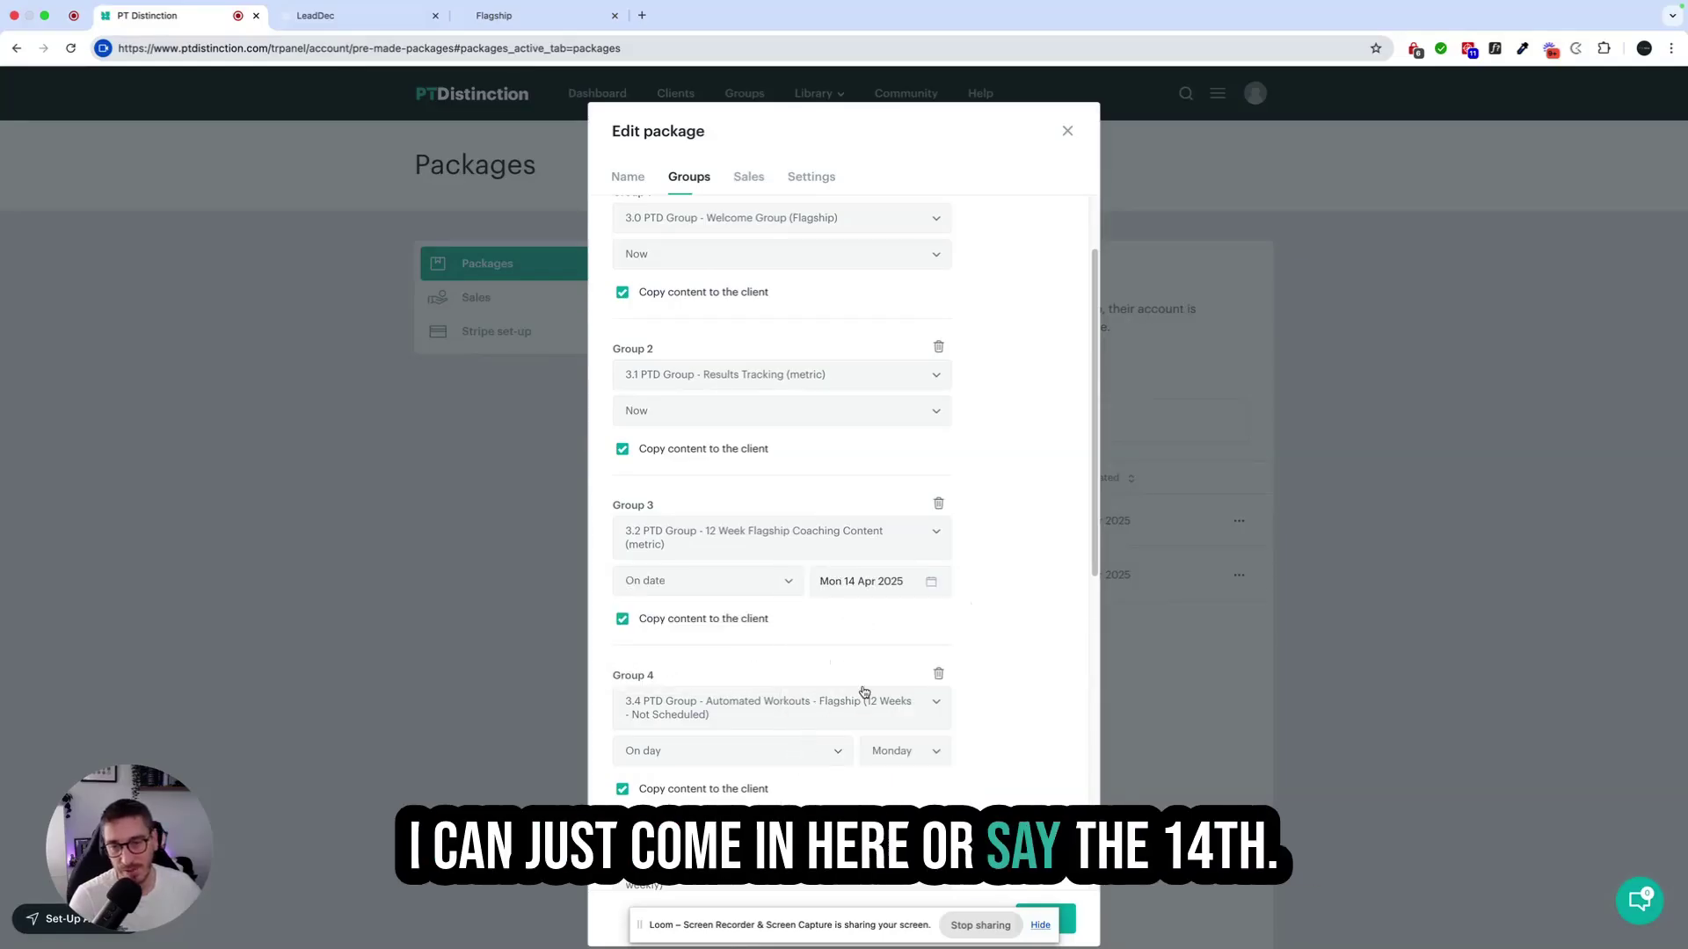
- Set the 3.4 Automated Workouts - Flagship group to start on date Mon 14 Apr 2025
{"action": "scroll", "coordinate": [940, 733], "scroll_direction": "down", "scroll_amount": 2}
{"action": "left_click", "coordinate": [716, 631]}
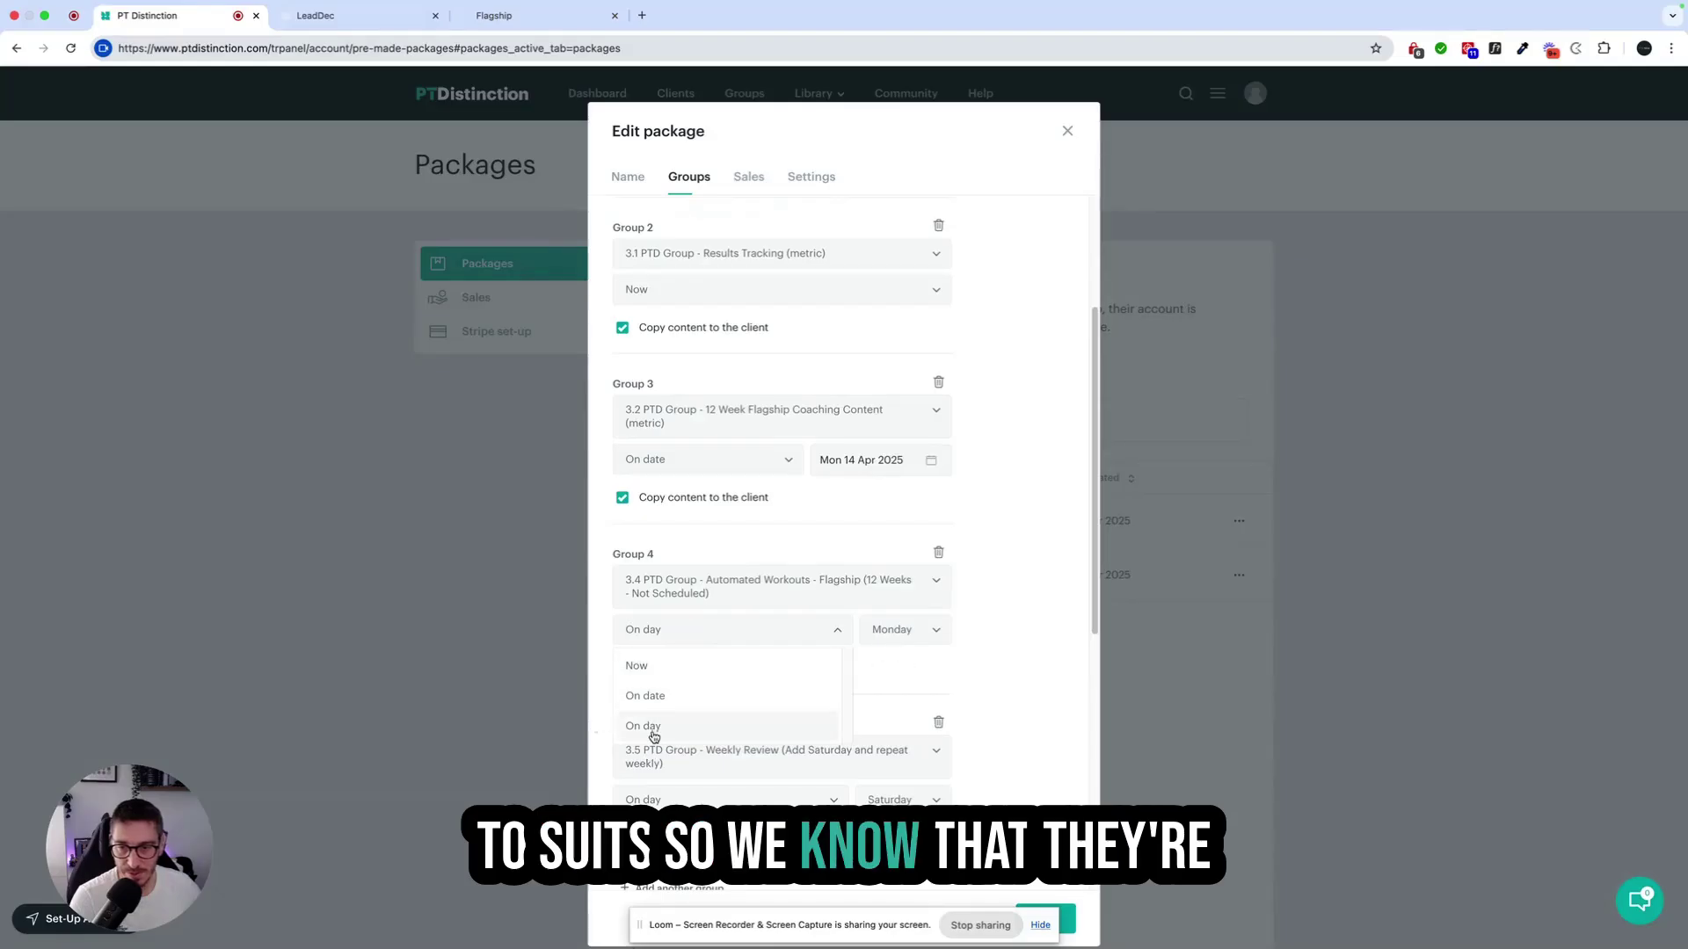
{"action": "left_click", "coordinate": [661, 696]}
{"action": "left_click", "coordinate": [884, 630]}
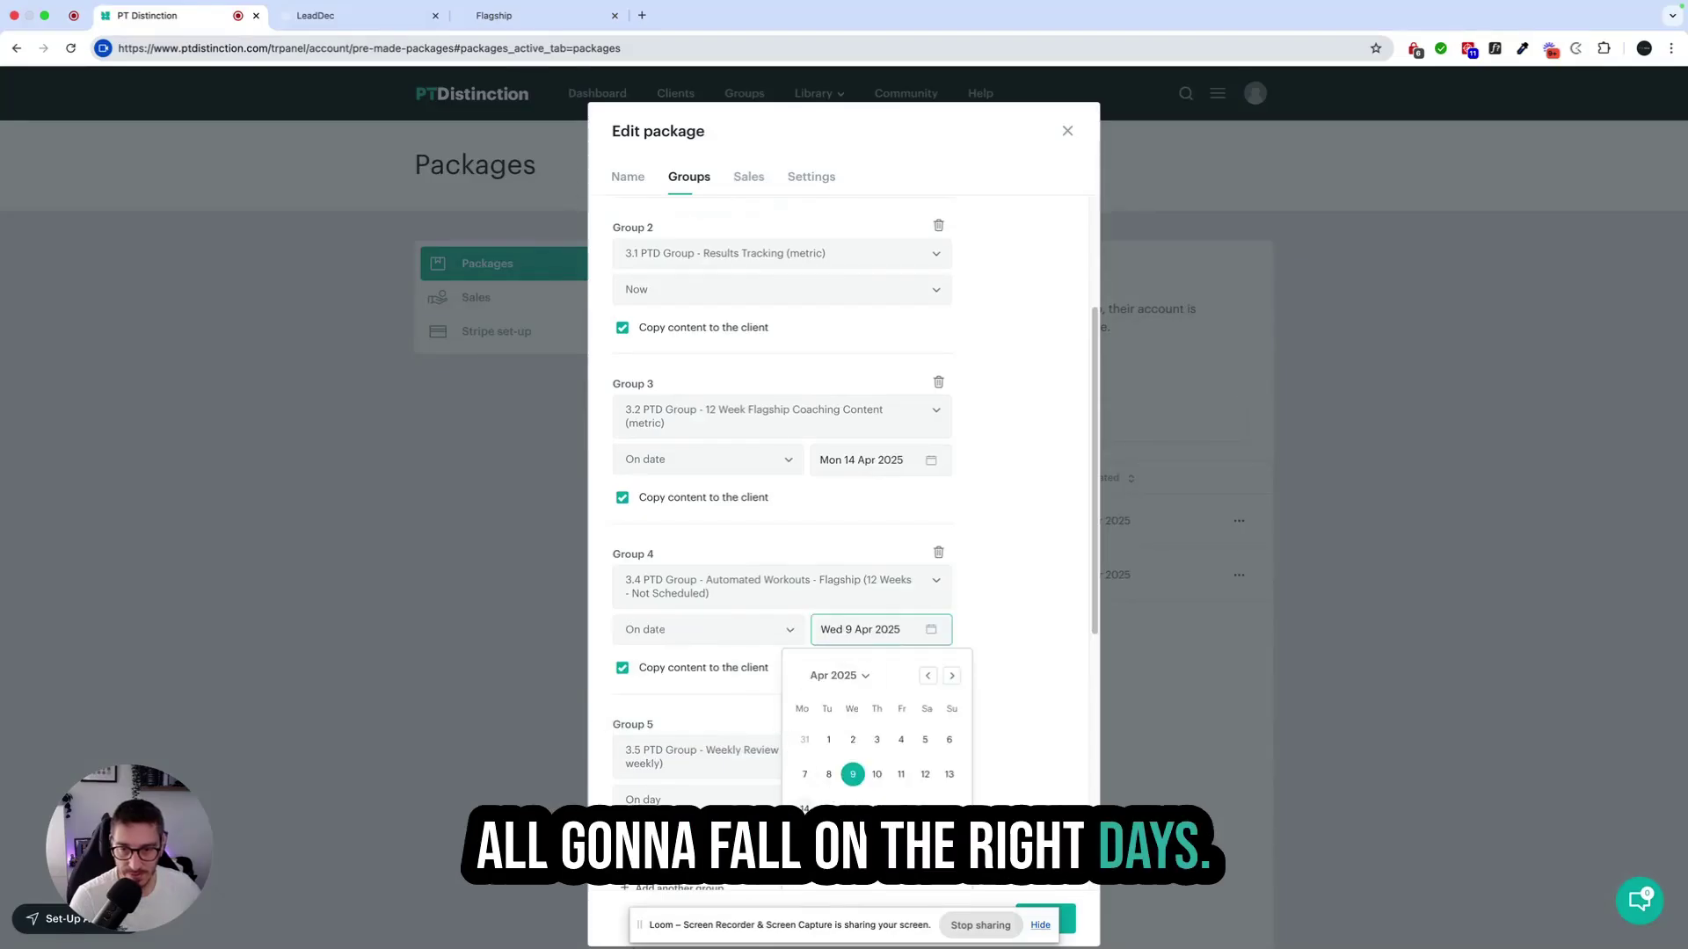
{"action": "left_click", "coordinate": [804, 808]}
- Set the 3.5 Weekly Review group to start on date Sat 19 Apr 2025 and save the package
{"action": "scroll", "coordinate": [968, 677], "scroll_direction": "down", "scroll_amount": 2}
{"action": "left_click", "coordinate": [685, 676]}
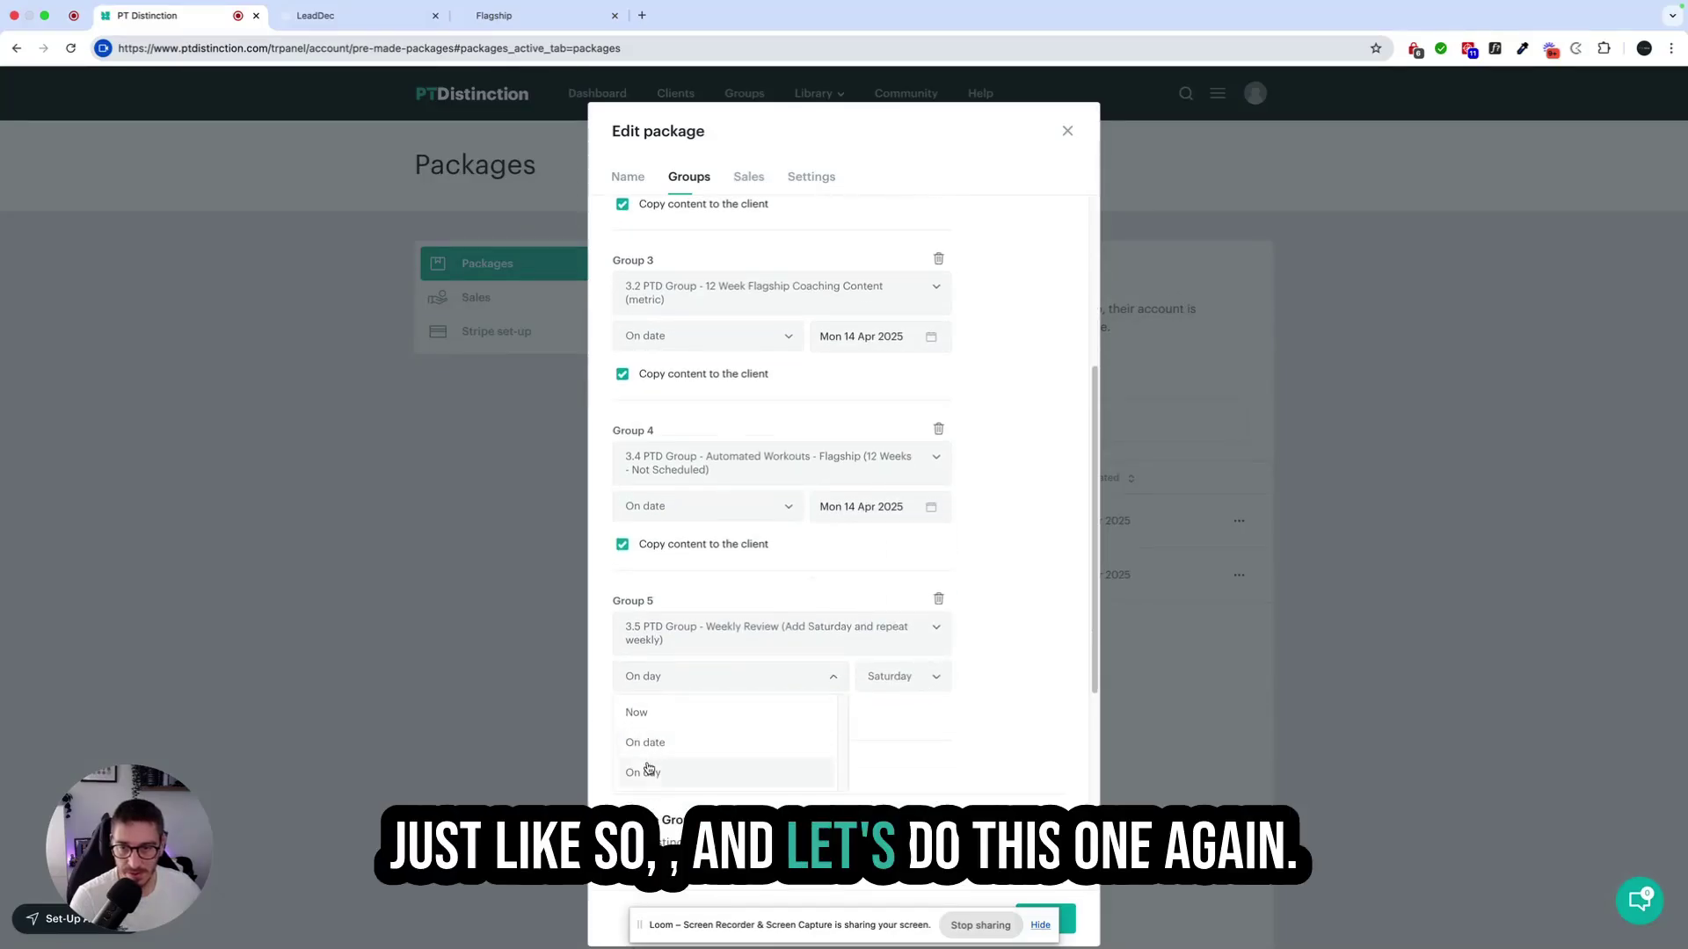
{"action": "left_click", "coordinate": [648, 743]}
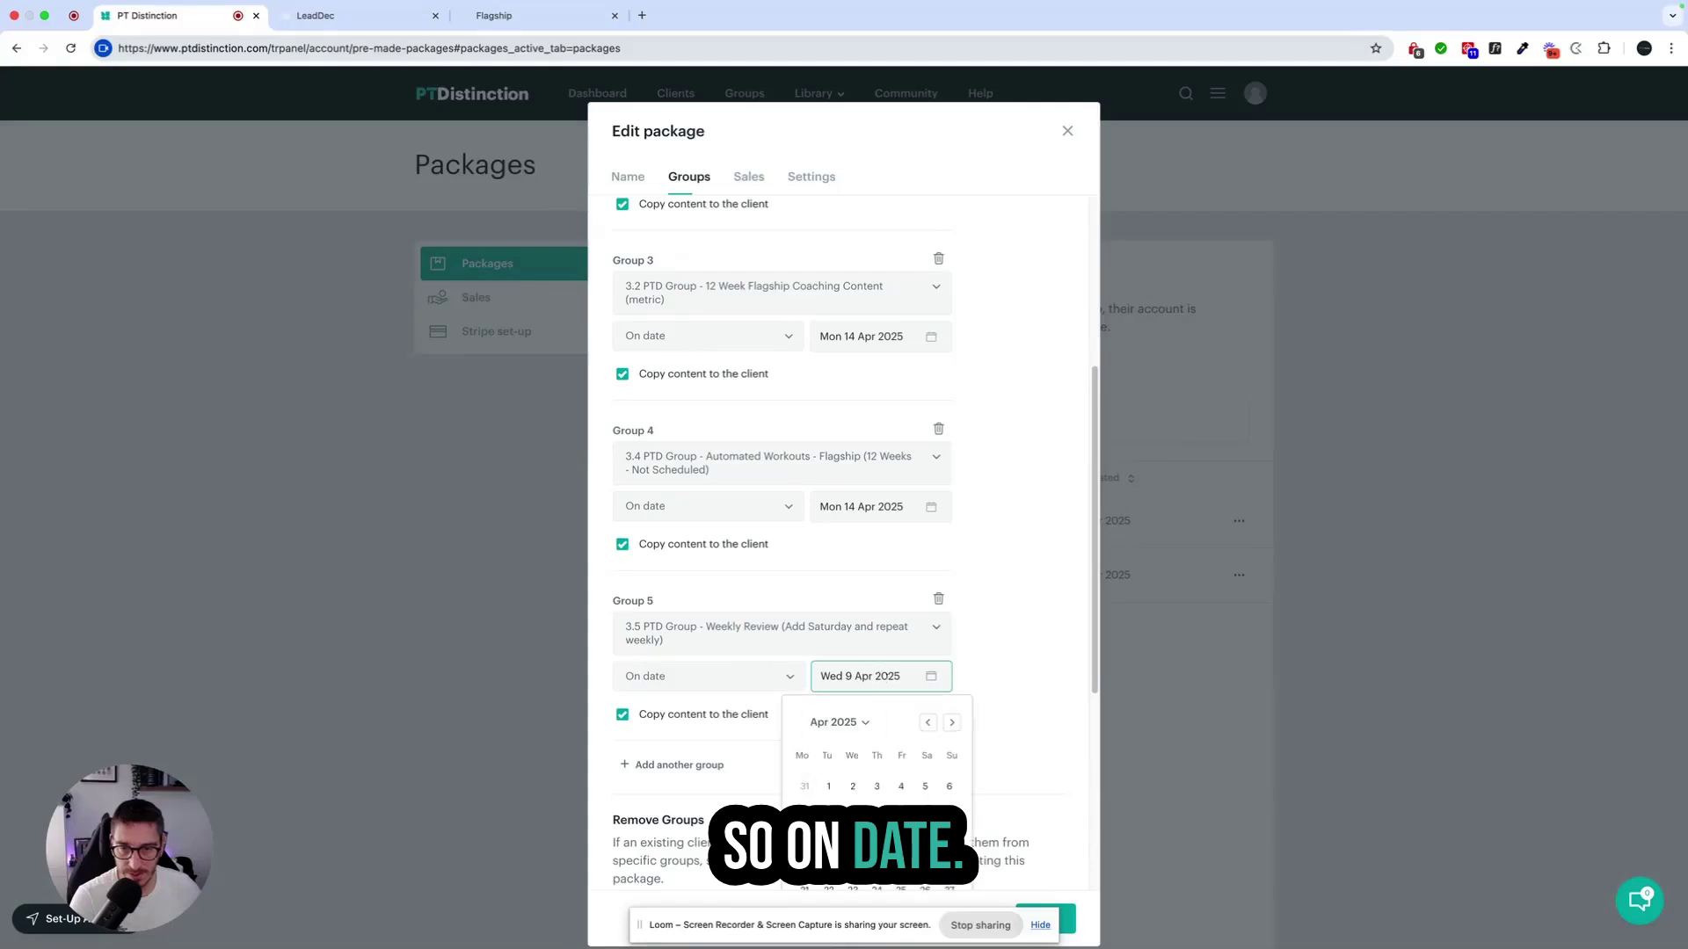
{"action": "scroll", "coordinate": [950, 785], "scroll_direction": "down", "scroll_amount": 5}
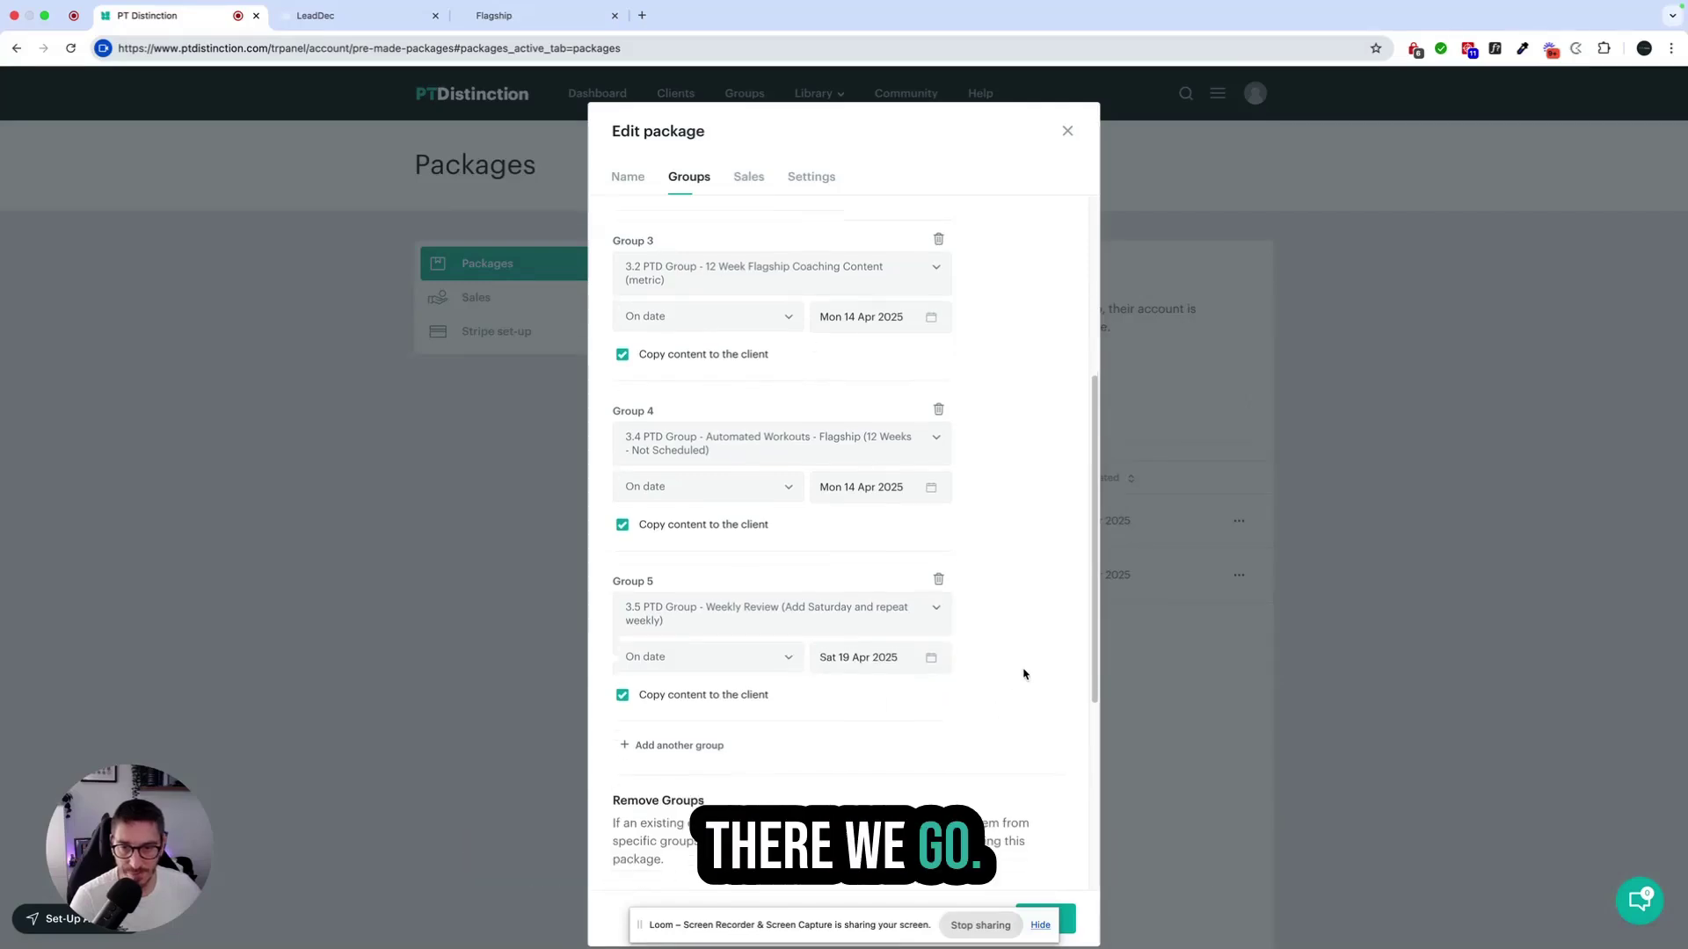
{"action": "left_click", "coordinate": [1072, 916]}
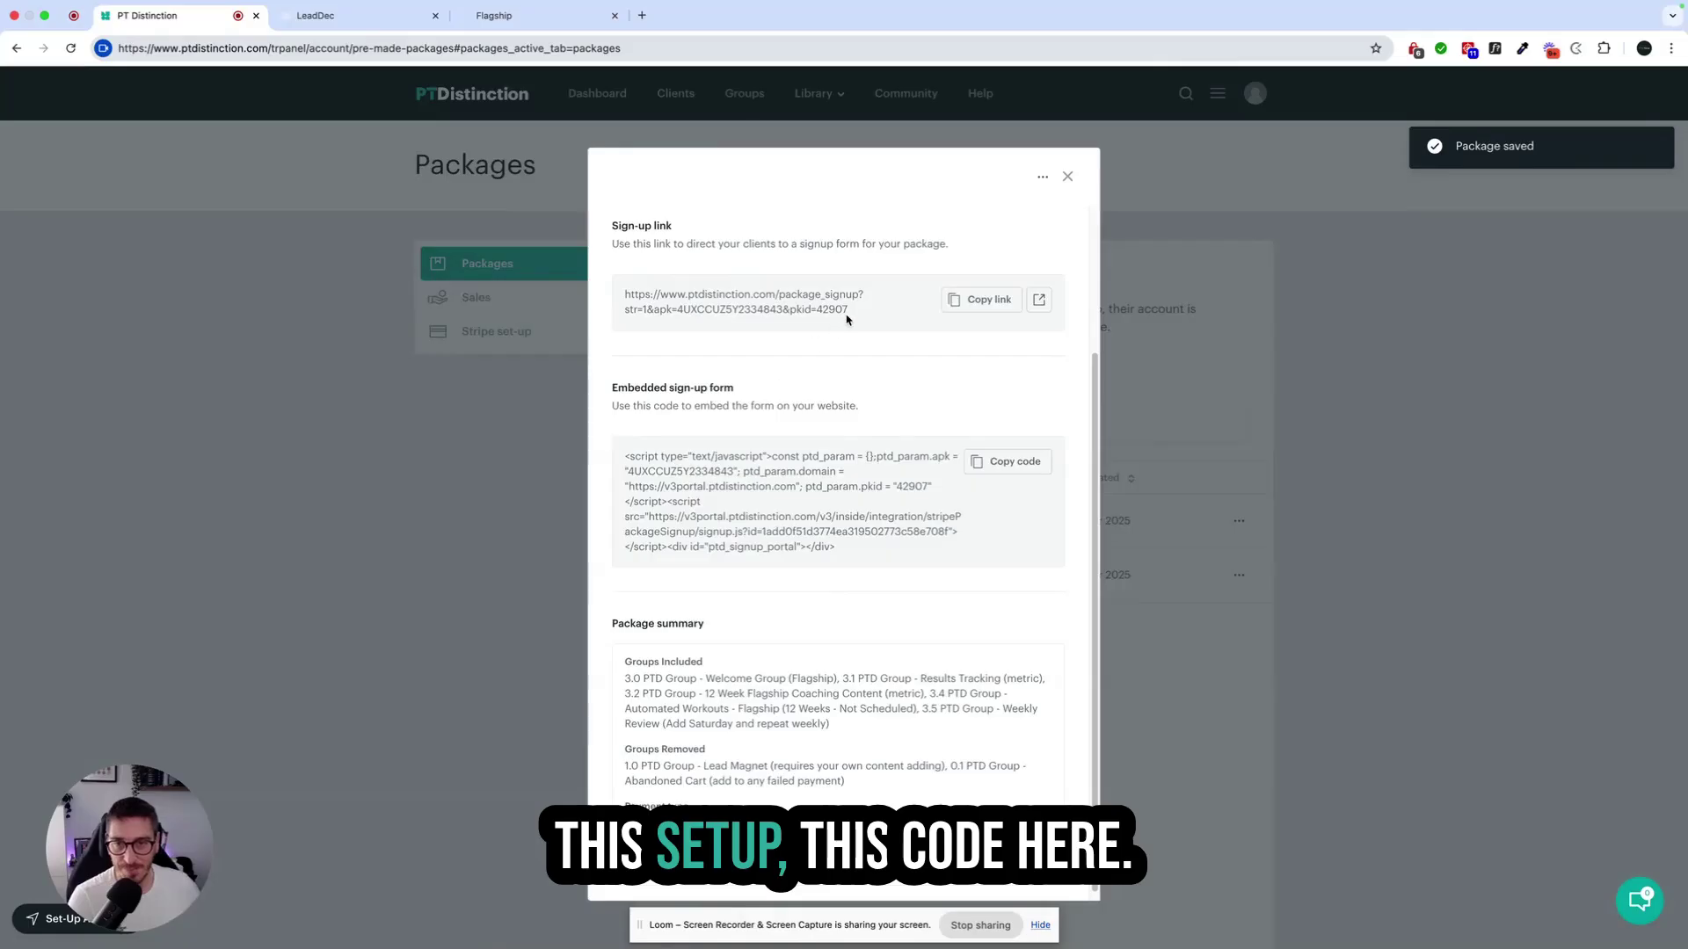
- Review the updated 2.0 Flagship package's sign-up link and embedded sign-up form code
{"action": "left_click_drag", "start_coordinate": [851, 314], "coordinate": [616, 294]}
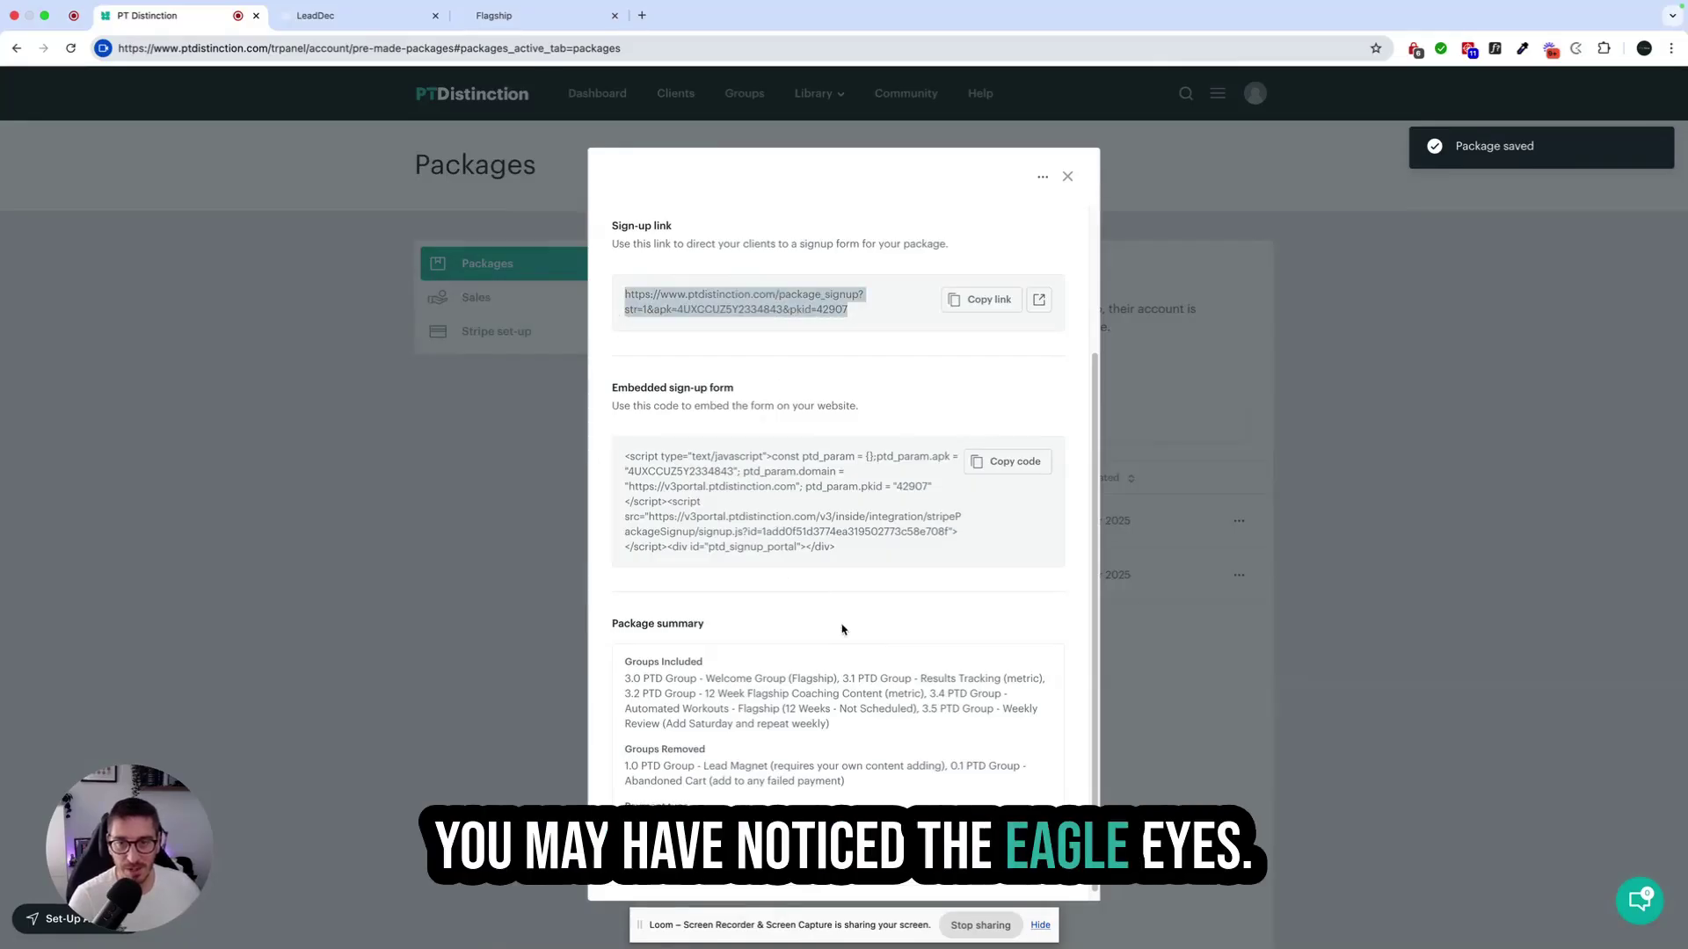
{"action": "left_click_drag", "start_coordinate": [861, 557], "coordinate": [615, 454]}
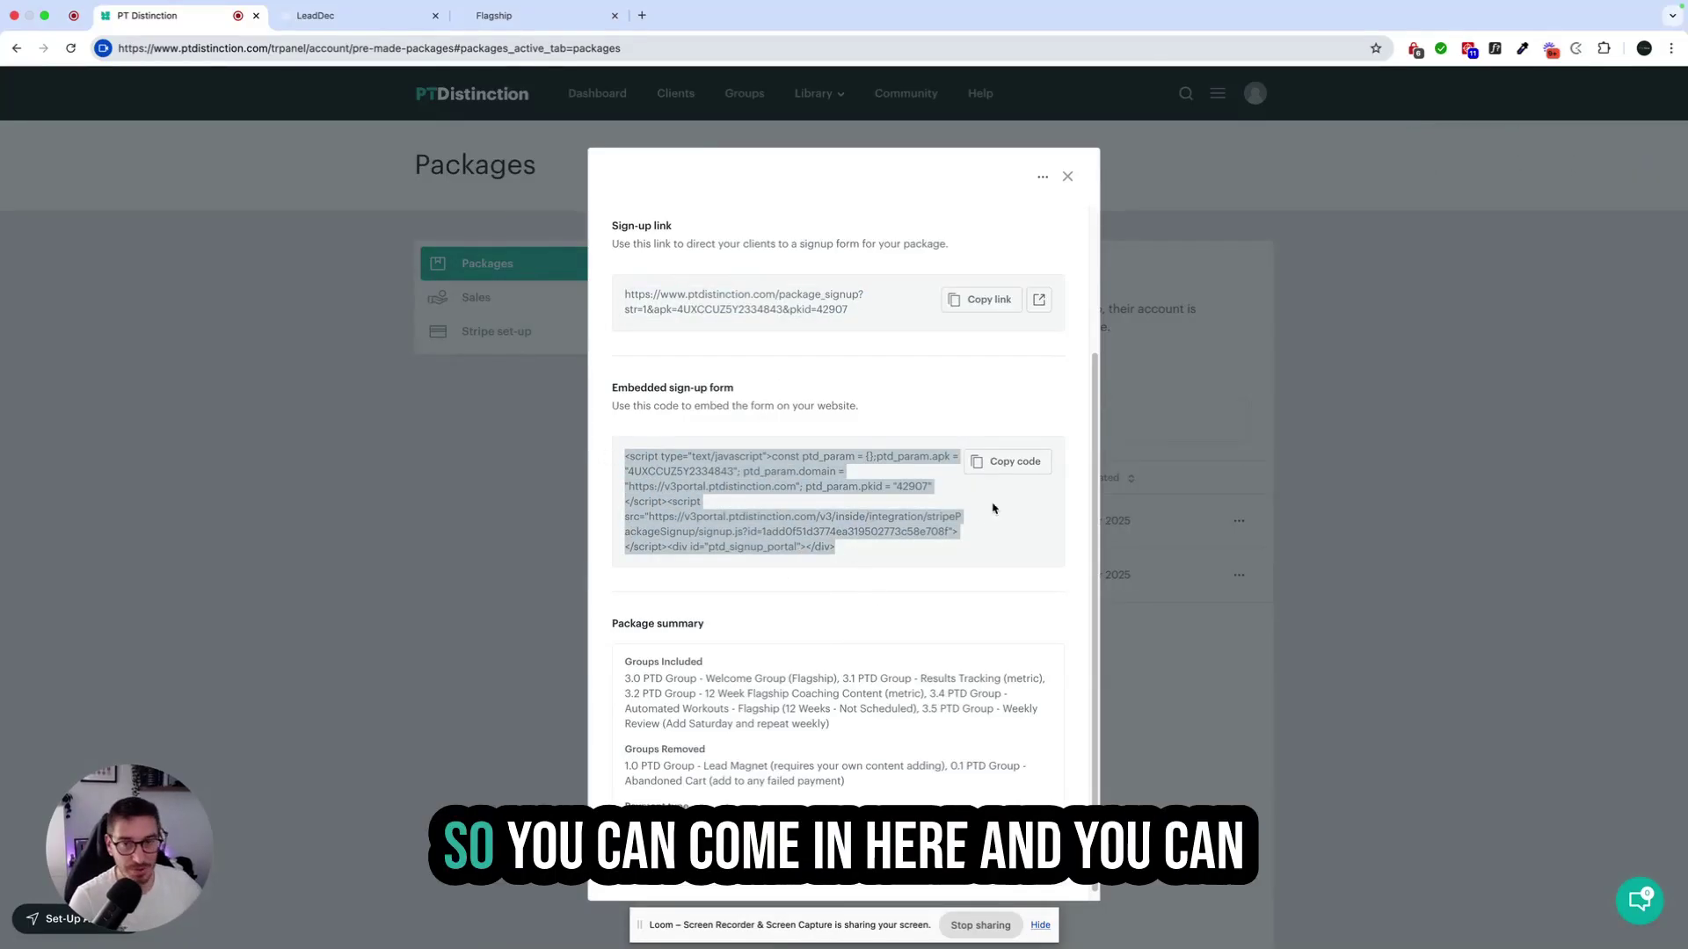
{"action": "left_click", "coordinate": [971, 415]}
{"action": "scroll", "coordinate": [932, 545], "scroll_direction": "up", "scroll_amount": 3}
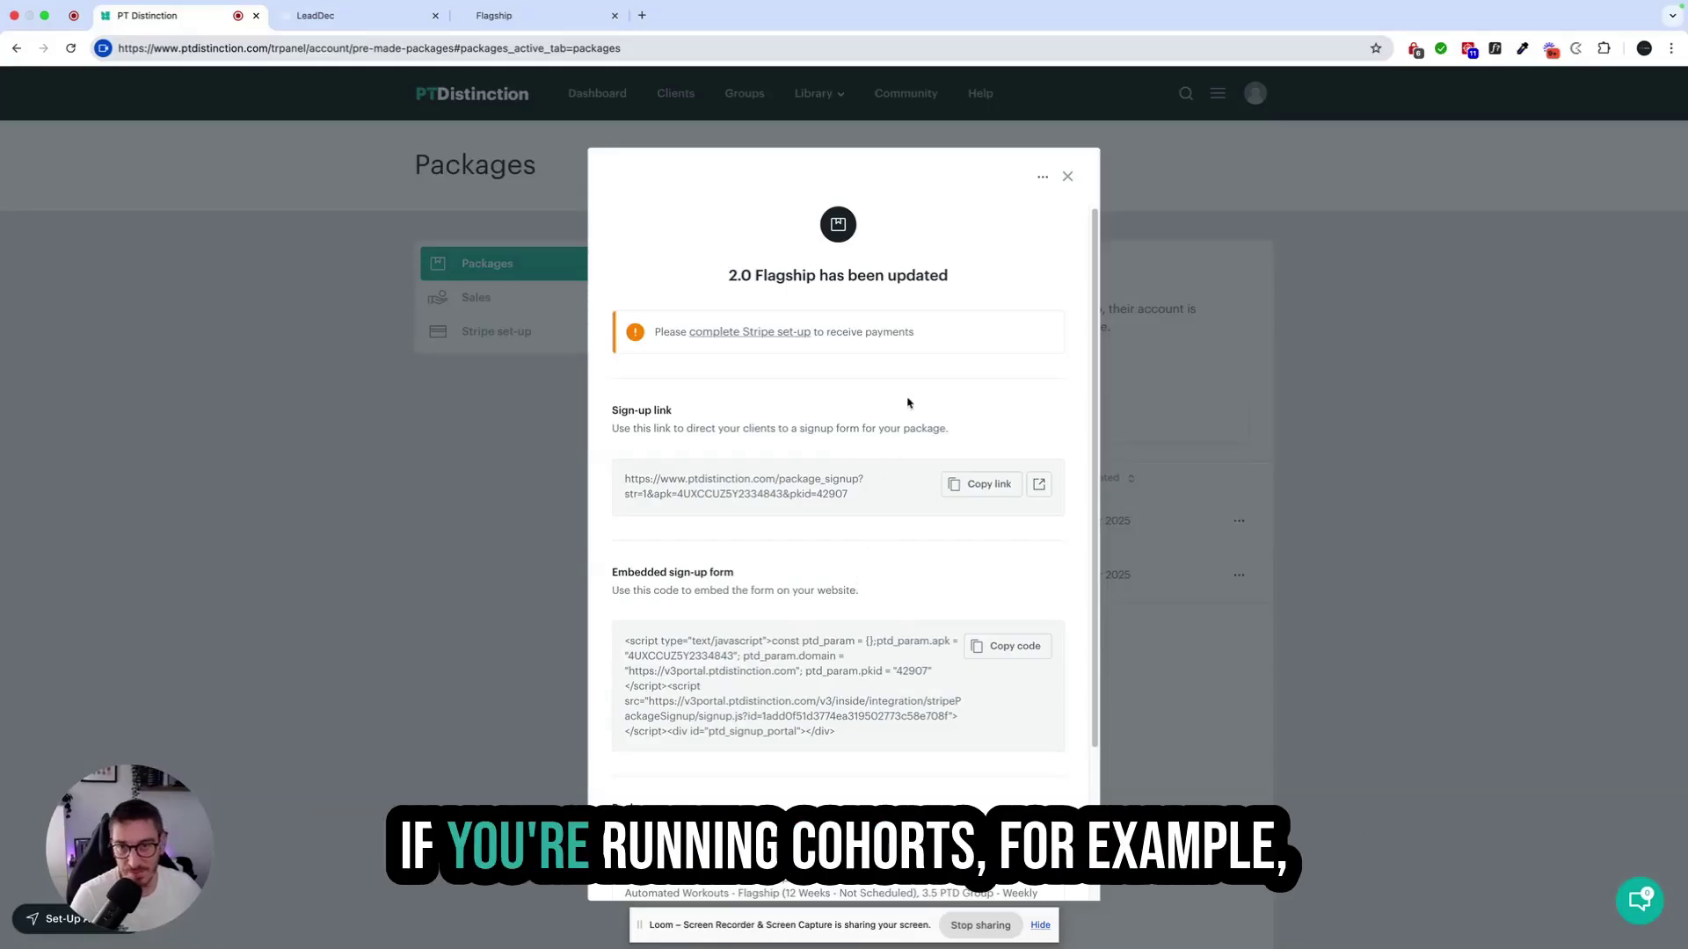
- Edit the 2.0 Flagship package again, set its payment type to No Payment, save, and close the package details
{"action": "left_click", "coordinate": [1043, 176]}
{"action": "left_click", "coordinate": [1089, 215]}
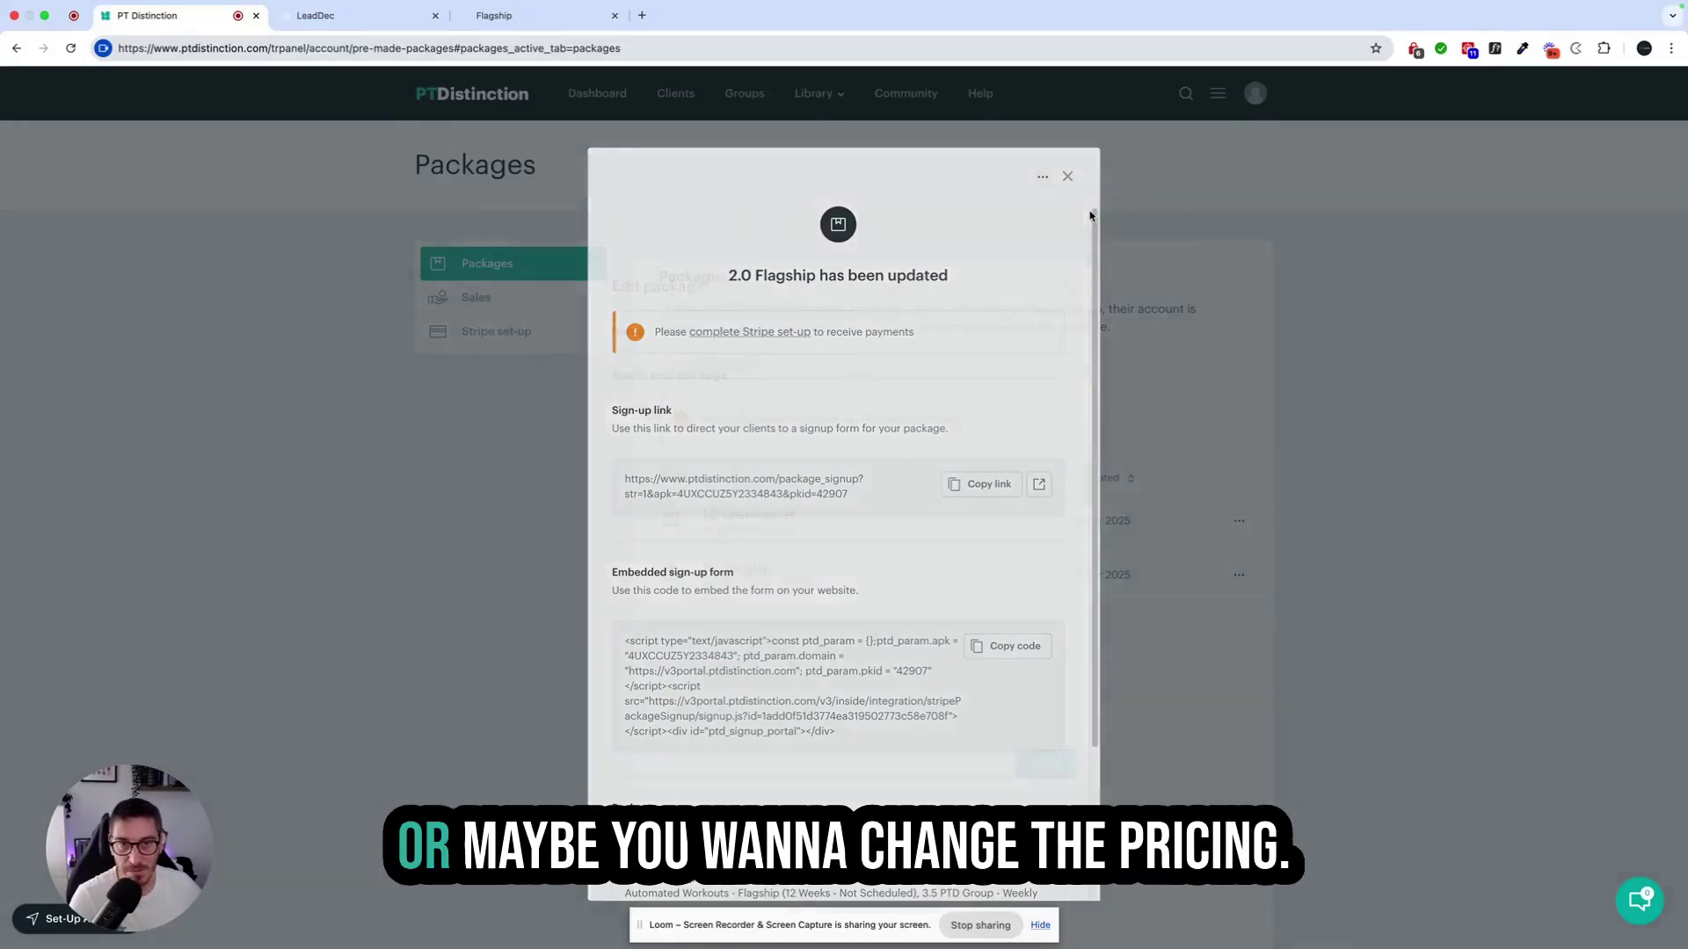
{"action": "left_click", "coordinate": [689, 332]}
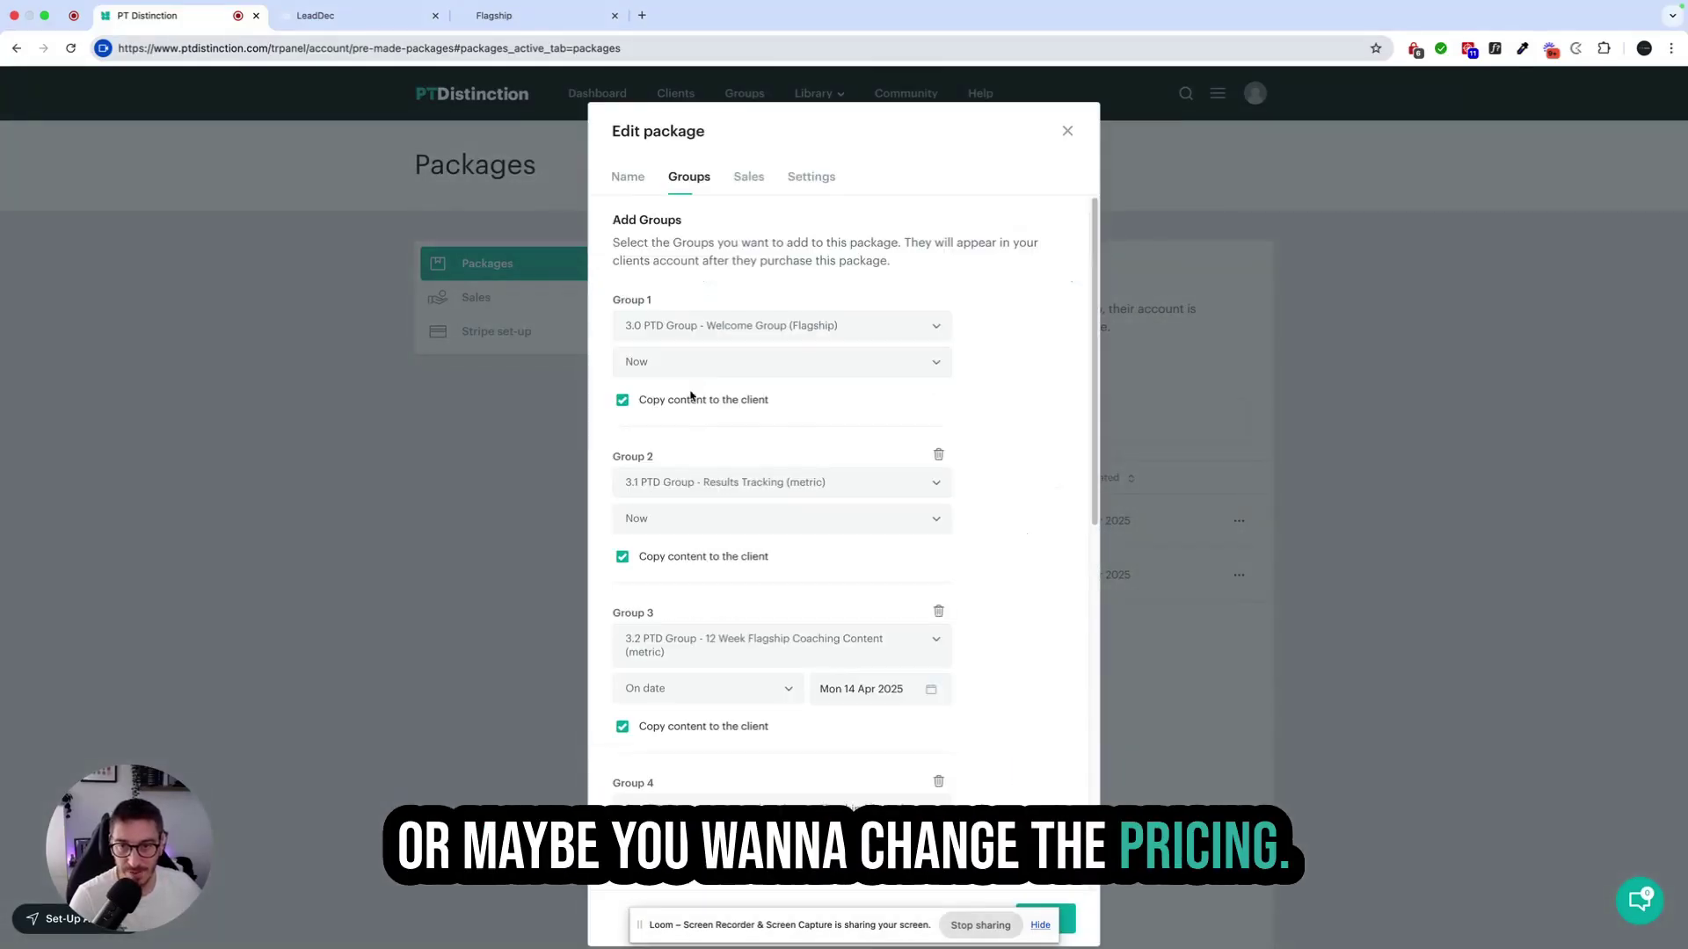
{"action": "left_click", "coordinate": [749, 179]}
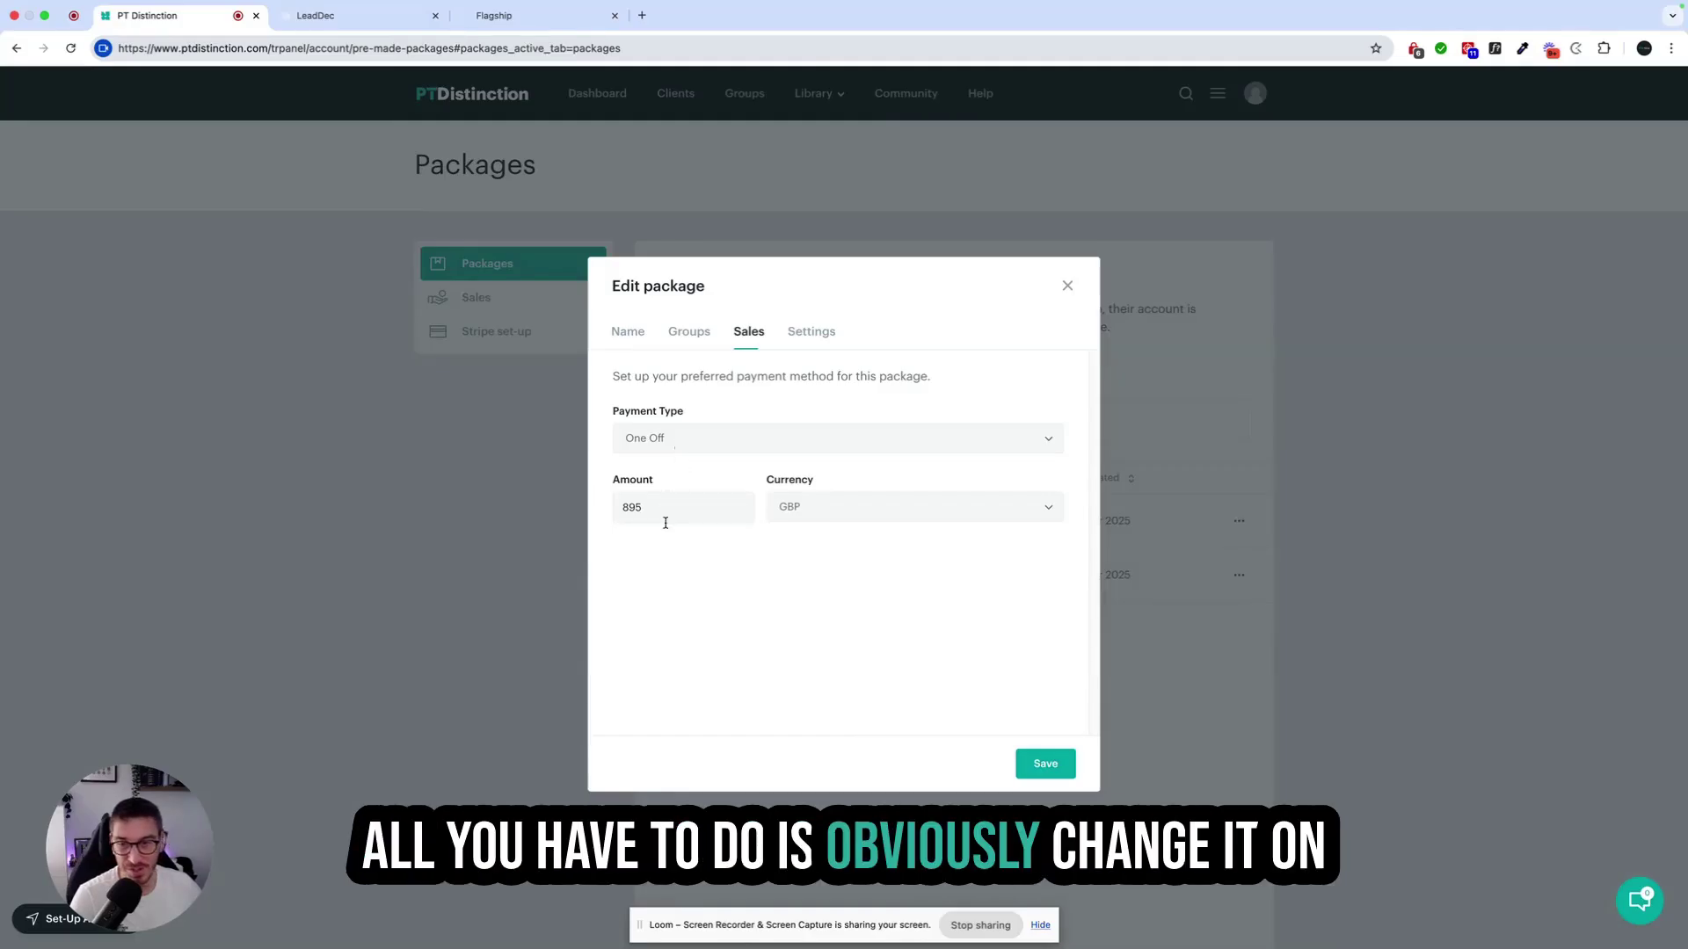
{"action": "left_click", "coordinate": [714, 438]}
{"action": "left_click", "coordinate": [693, 480]}
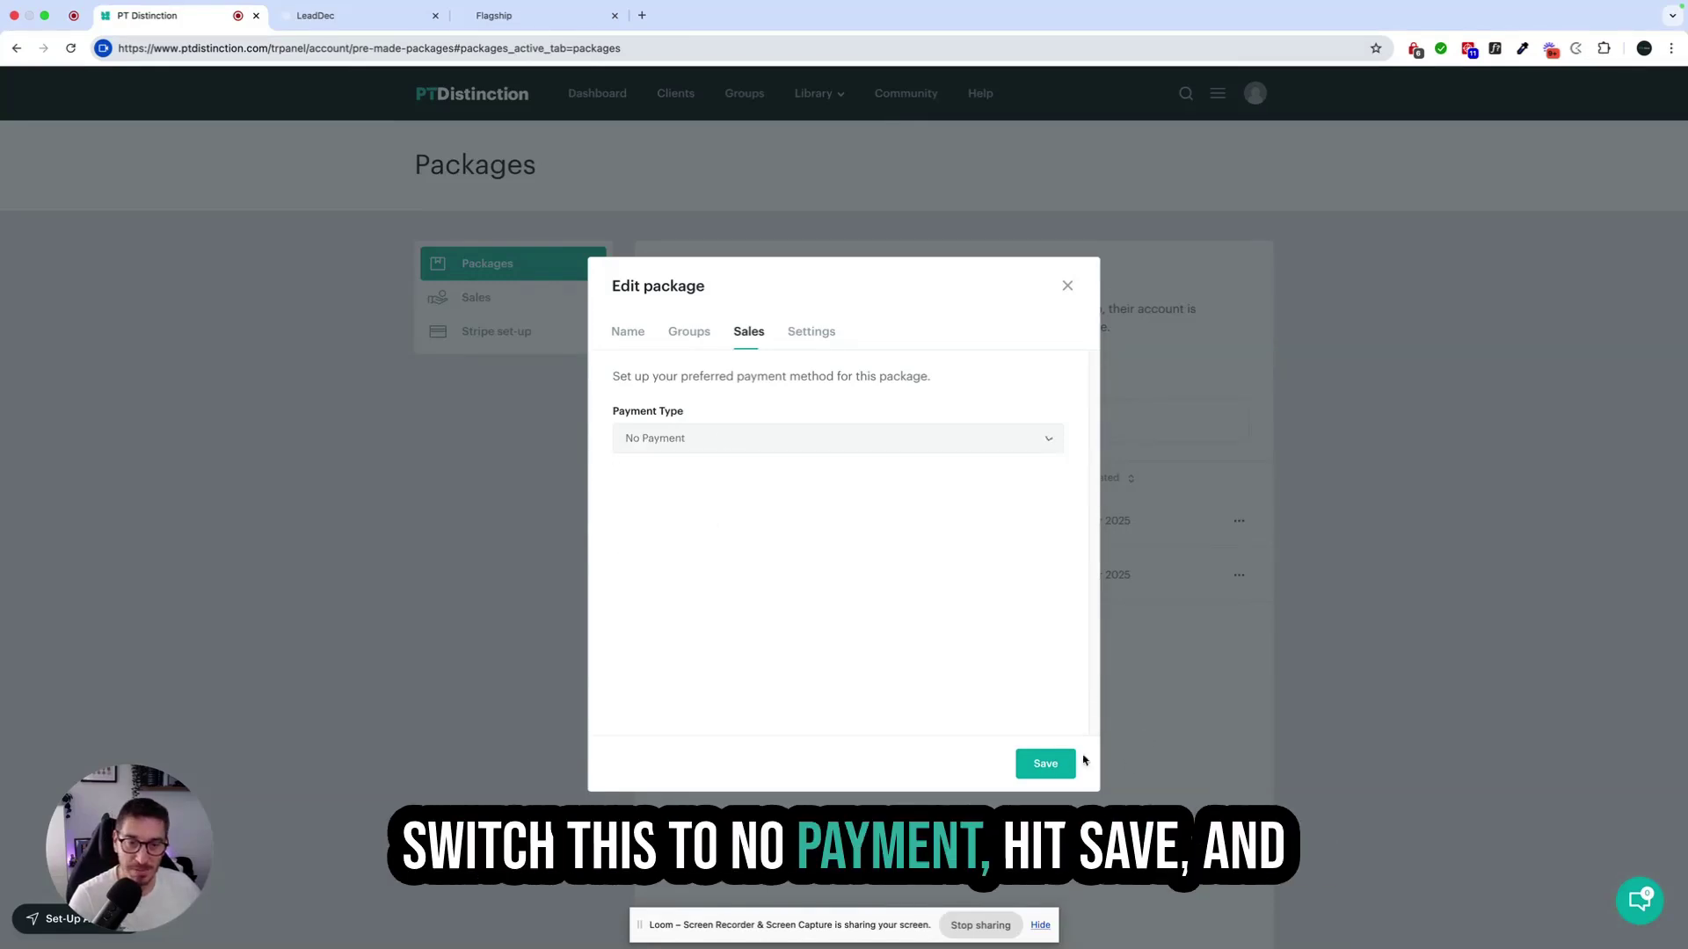
{"action": "left_click", "coordinate": [1049, 762]}
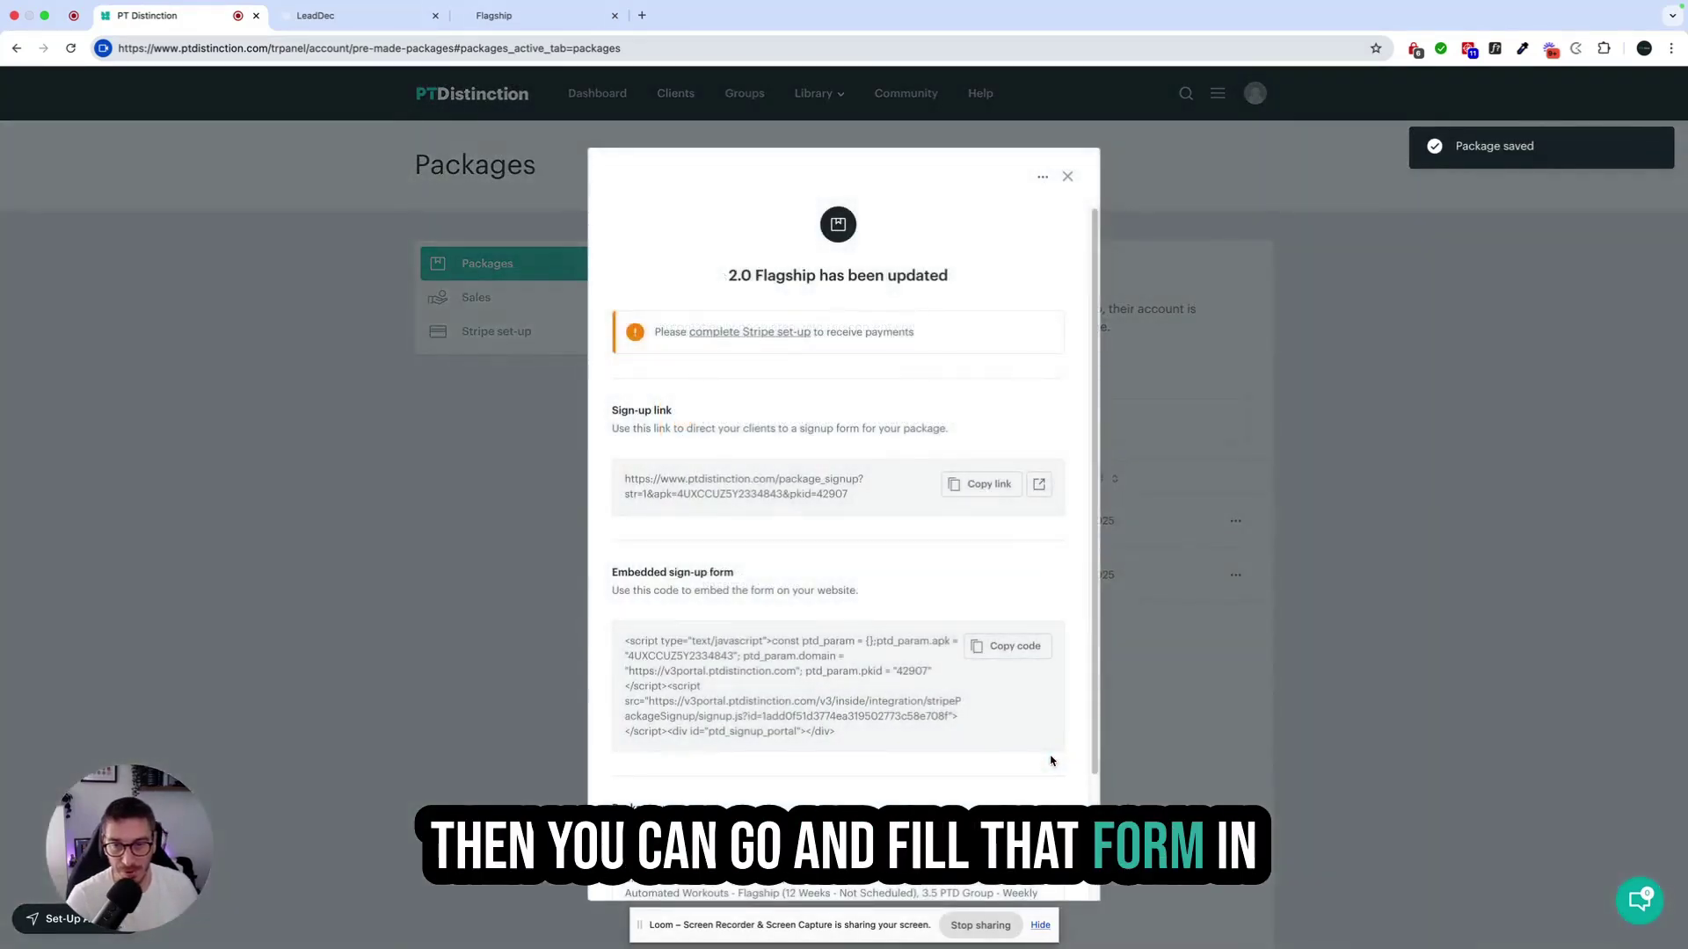
{"action": "left_click", "coordinate": [1068, 177]}
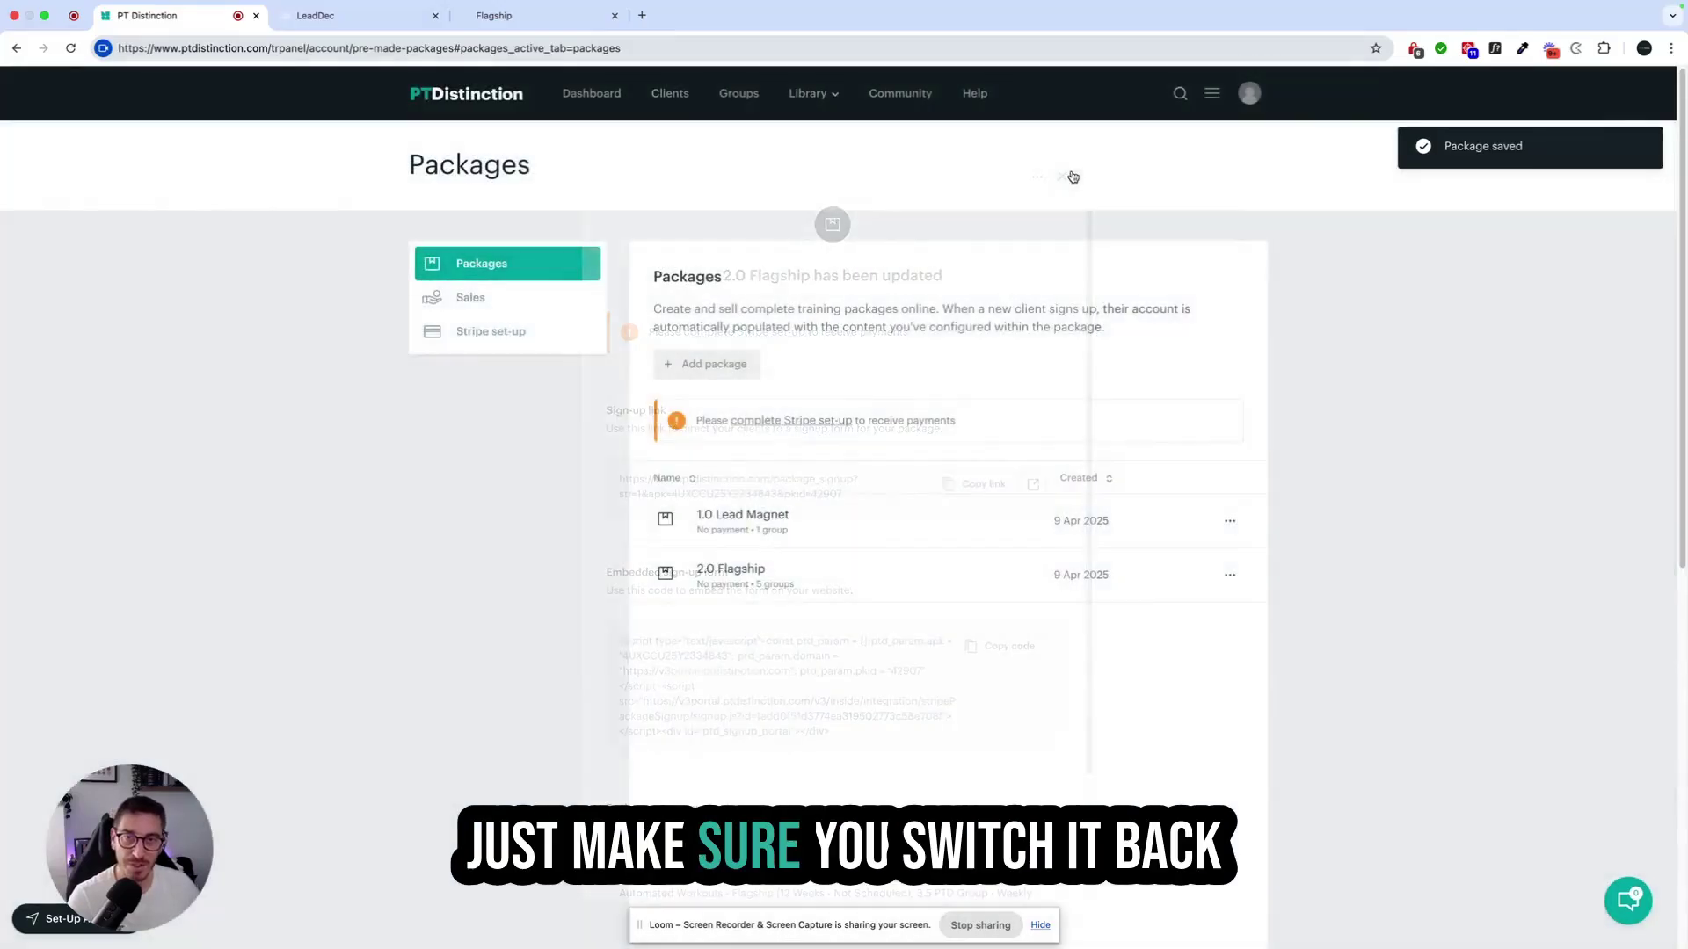
- Return the 2.0 Flagship package's payment type to One Off, save it, and close the package details
{"action": "left_click", "coordinate": [1220, 576]}
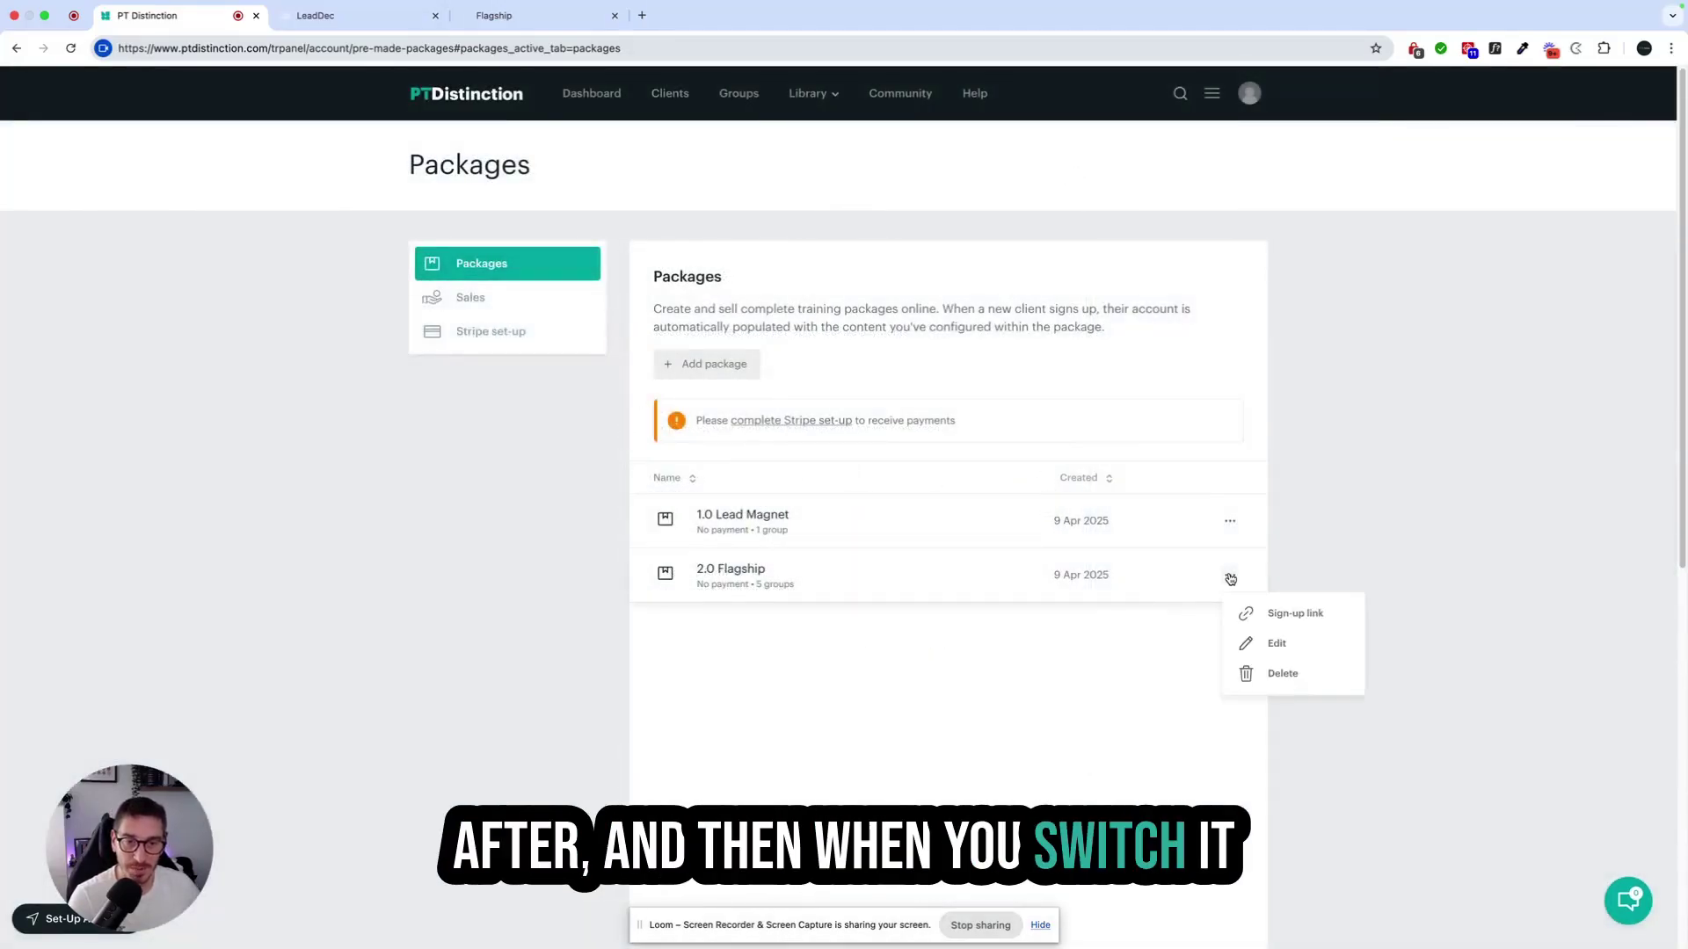
{"action": "left_click", "coordinate": [1276, 639]}
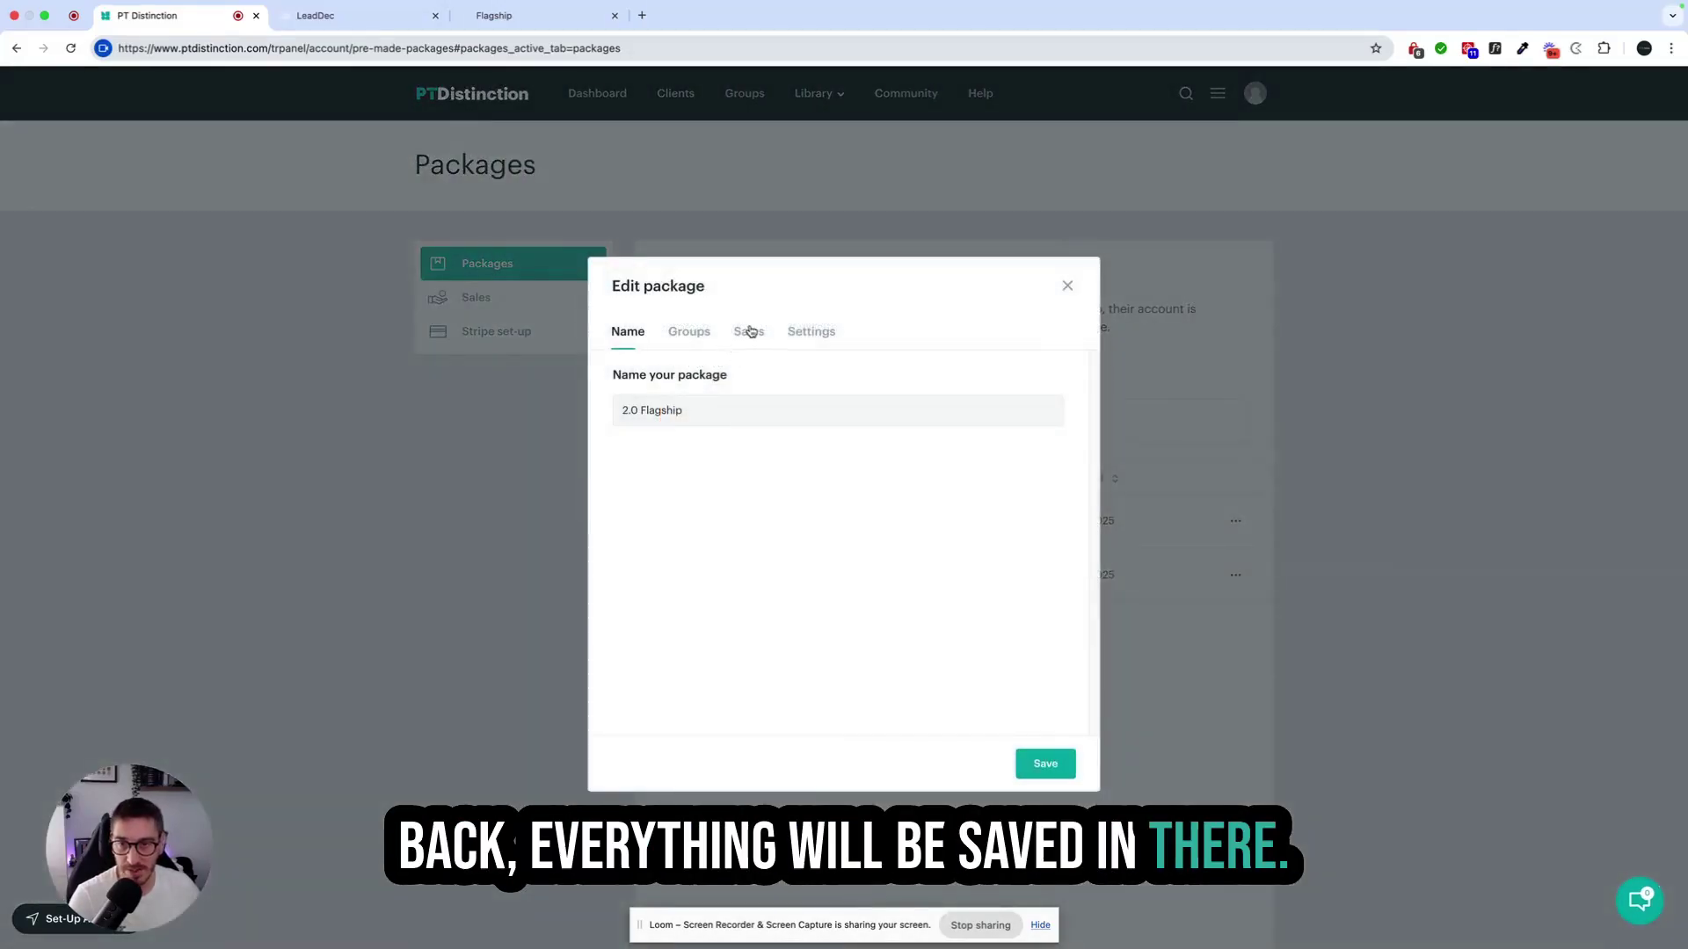
{"action": "left_click", "coordinate": [749, 331]}
{"action": "left_click", "coordinate": [744, 439]}
{"action": "left_click", "coordinate": [671, 508]}
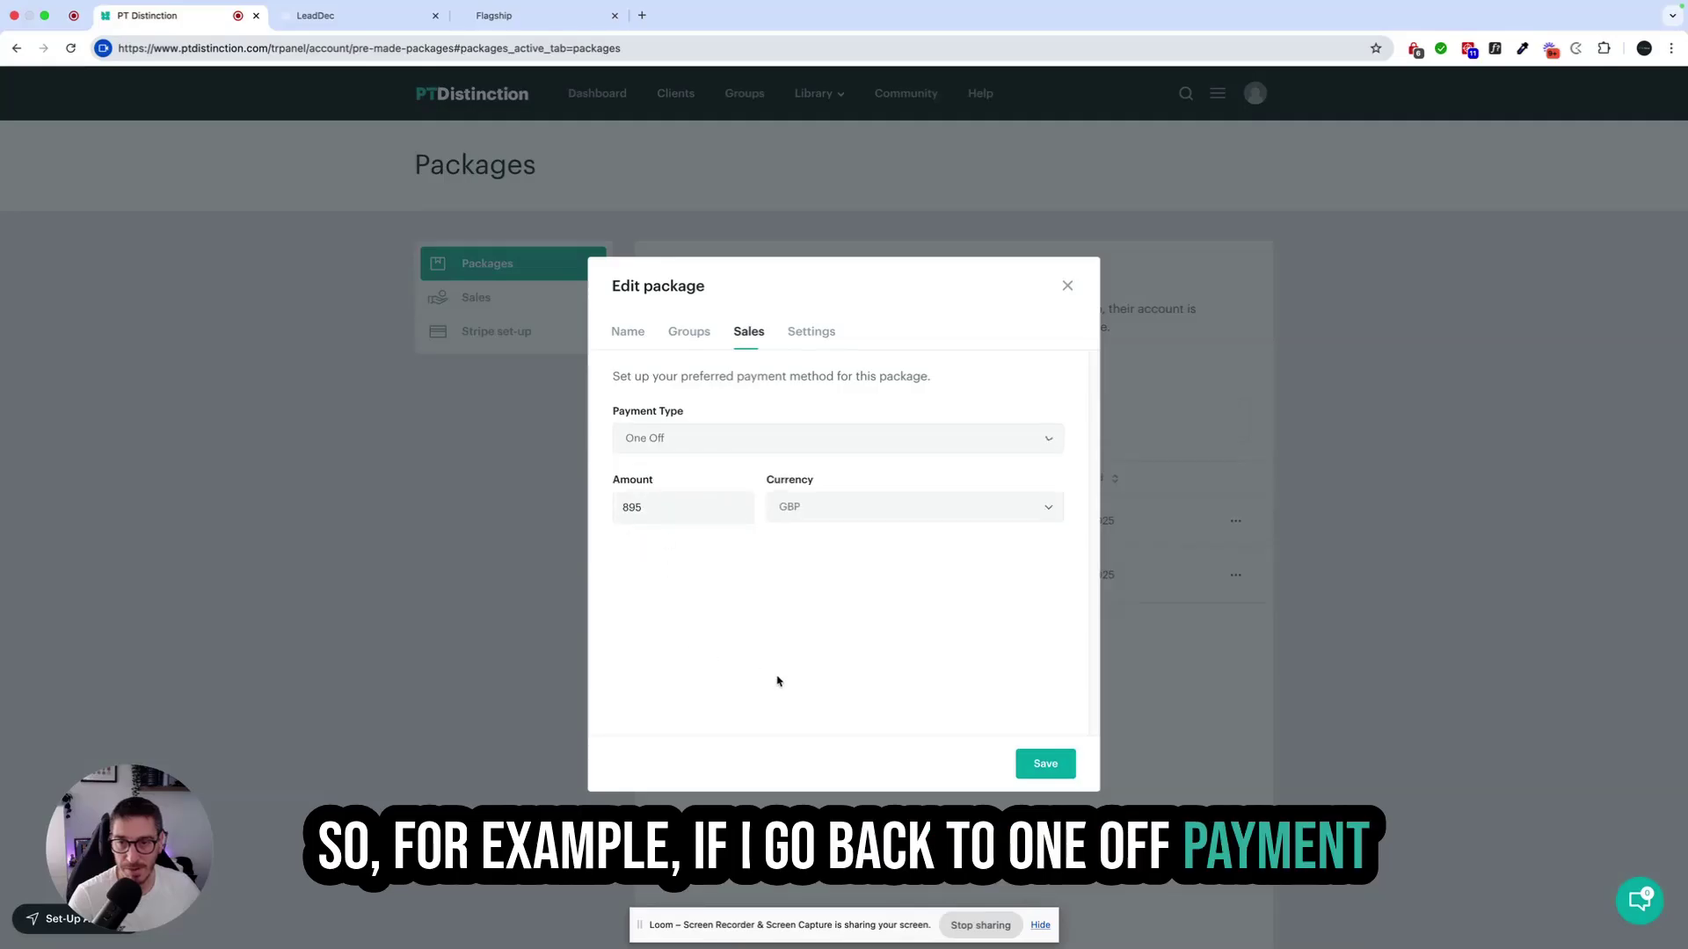
{"action": "left_click", "coordinate": [1046, 764]}
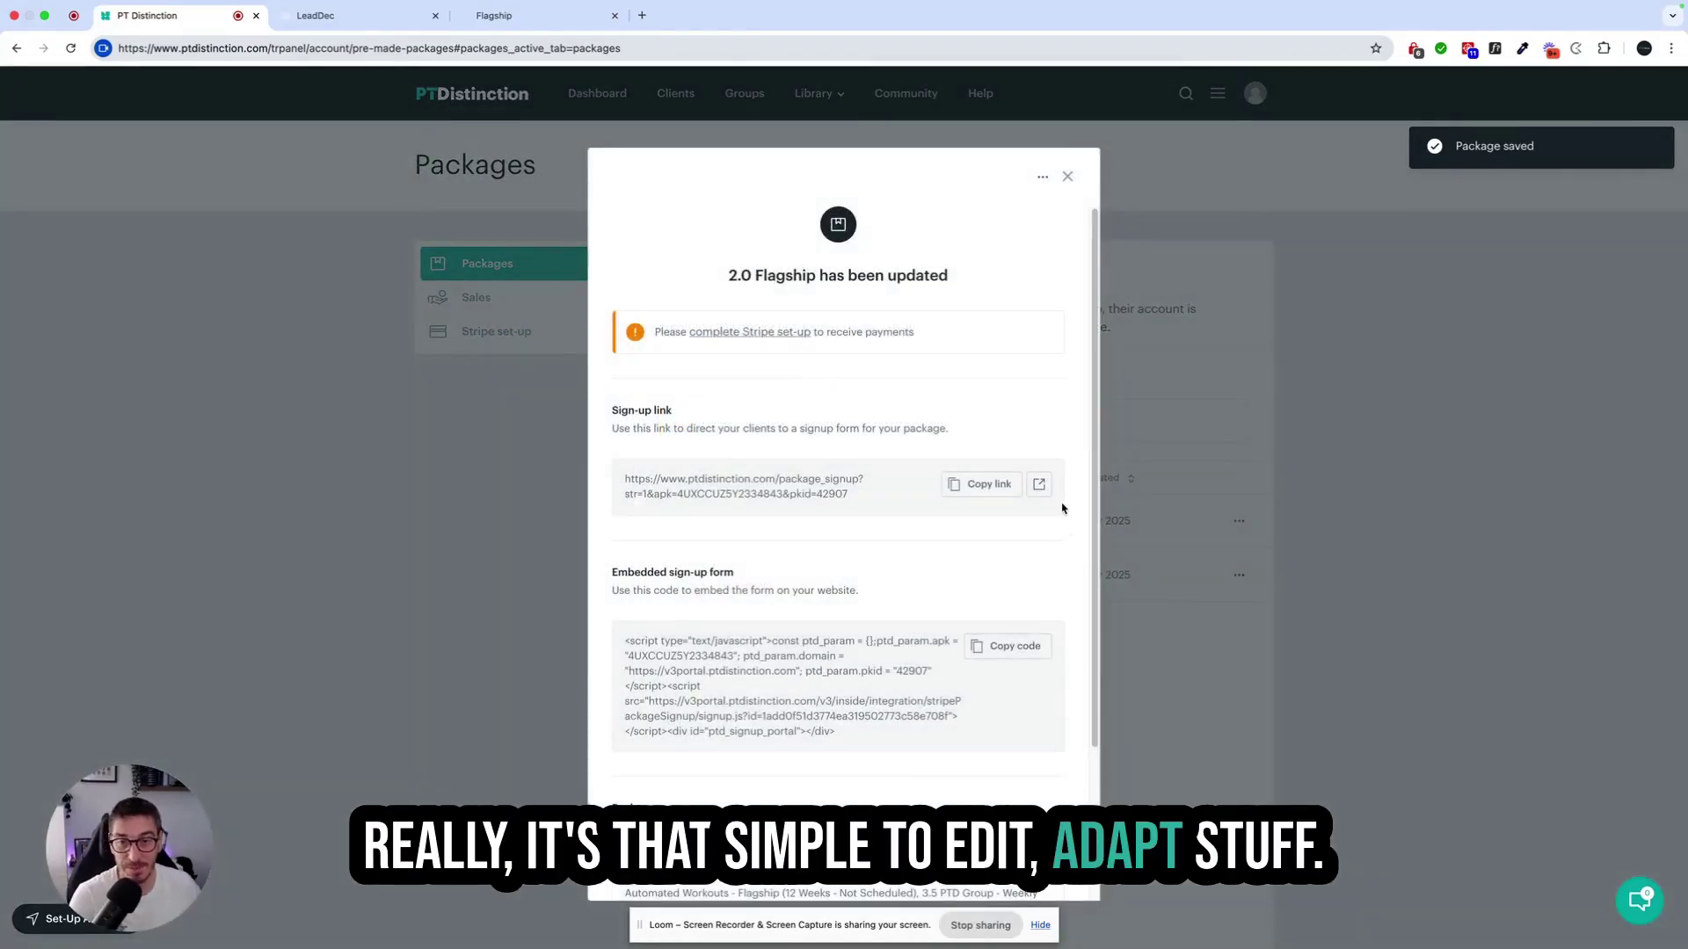
{"action": "left_click", "coordinate": [1067, 177]}
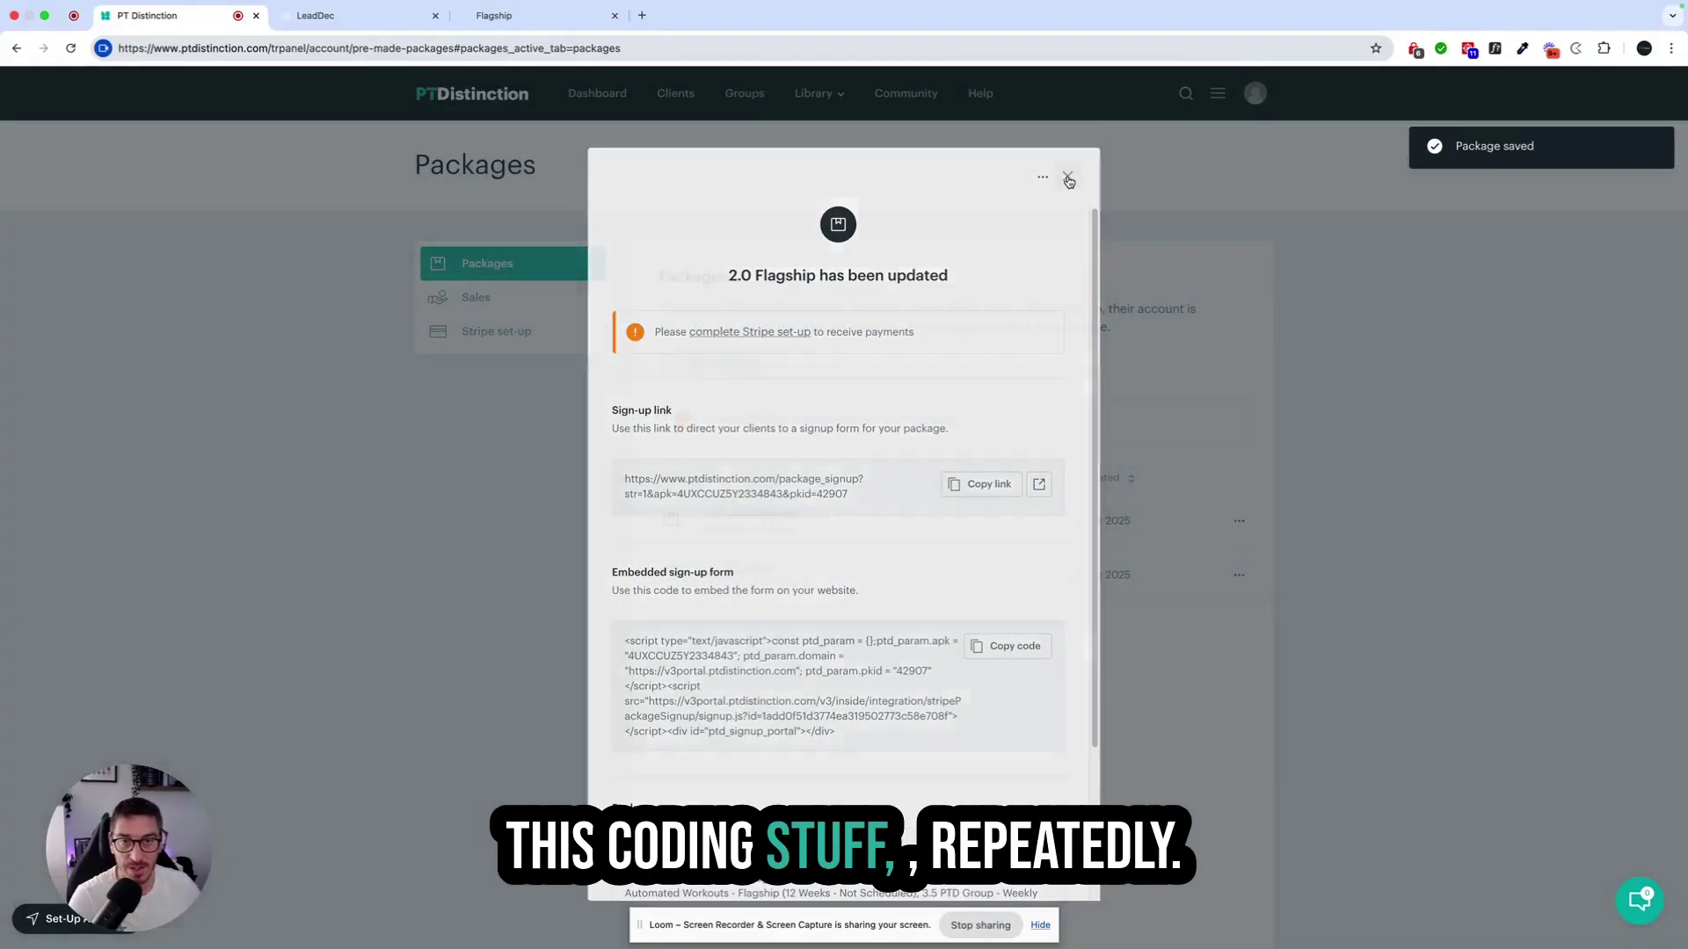
- Start a new package named 3.0 Membership and continue to adding its groups
{"action": "scroll", "coordinate": [1133, 658], "scroll_direction": "down", "scroll_amount": 1}
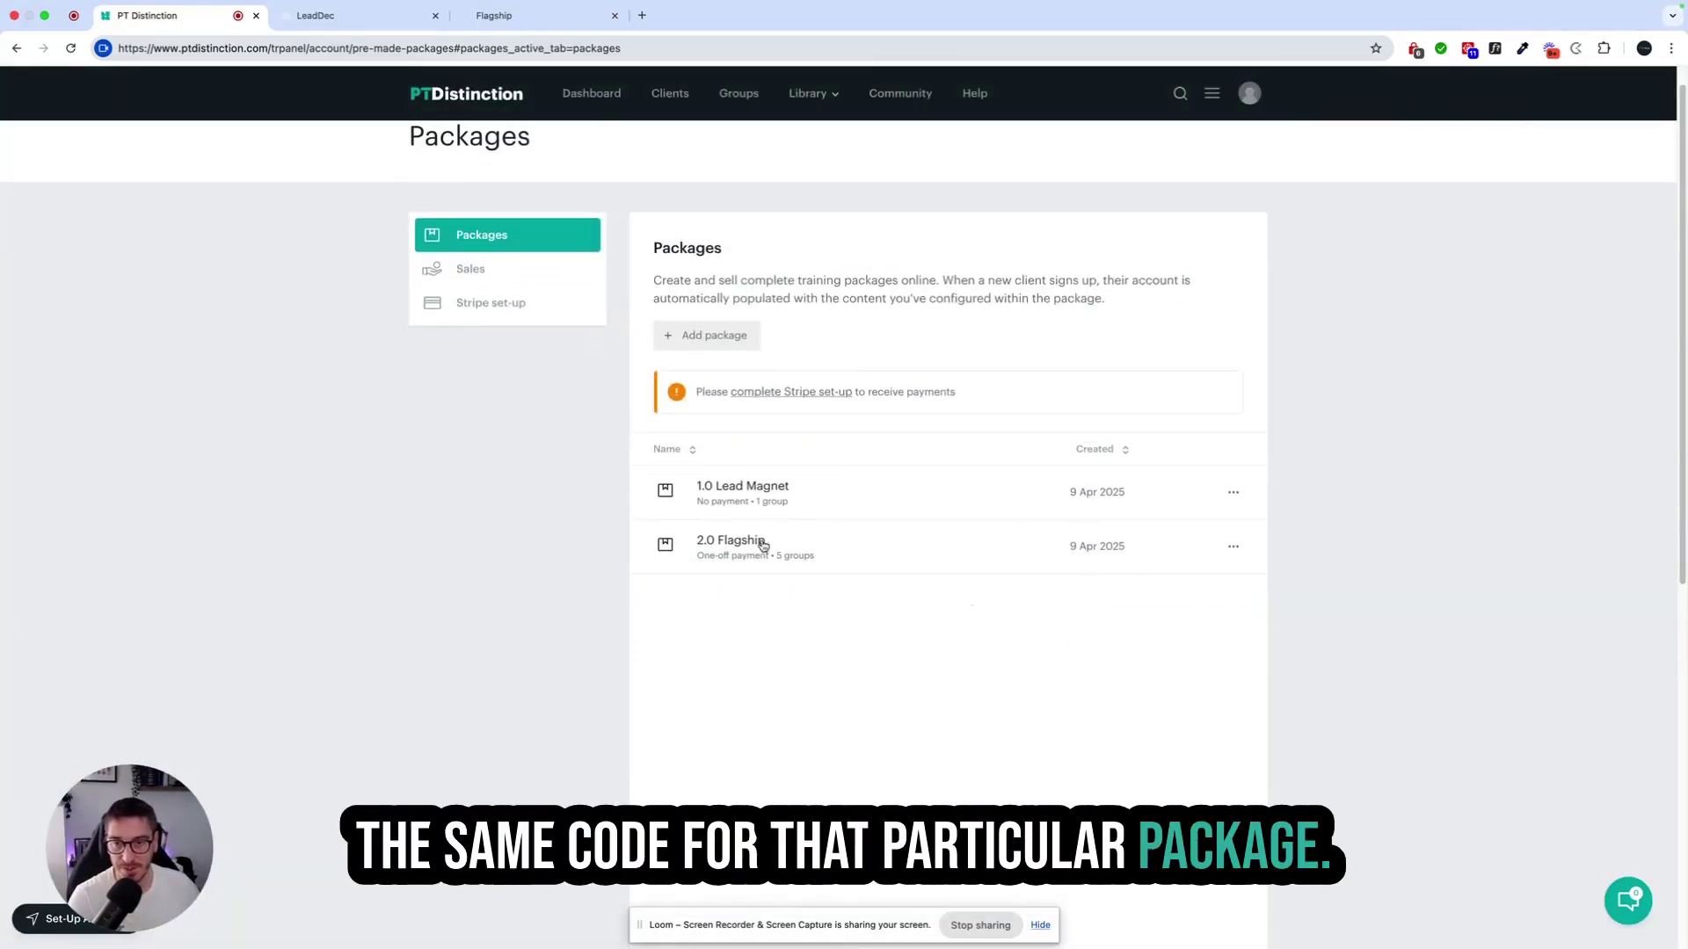
{"action": "left_click", "coordinate": [696, 334]}
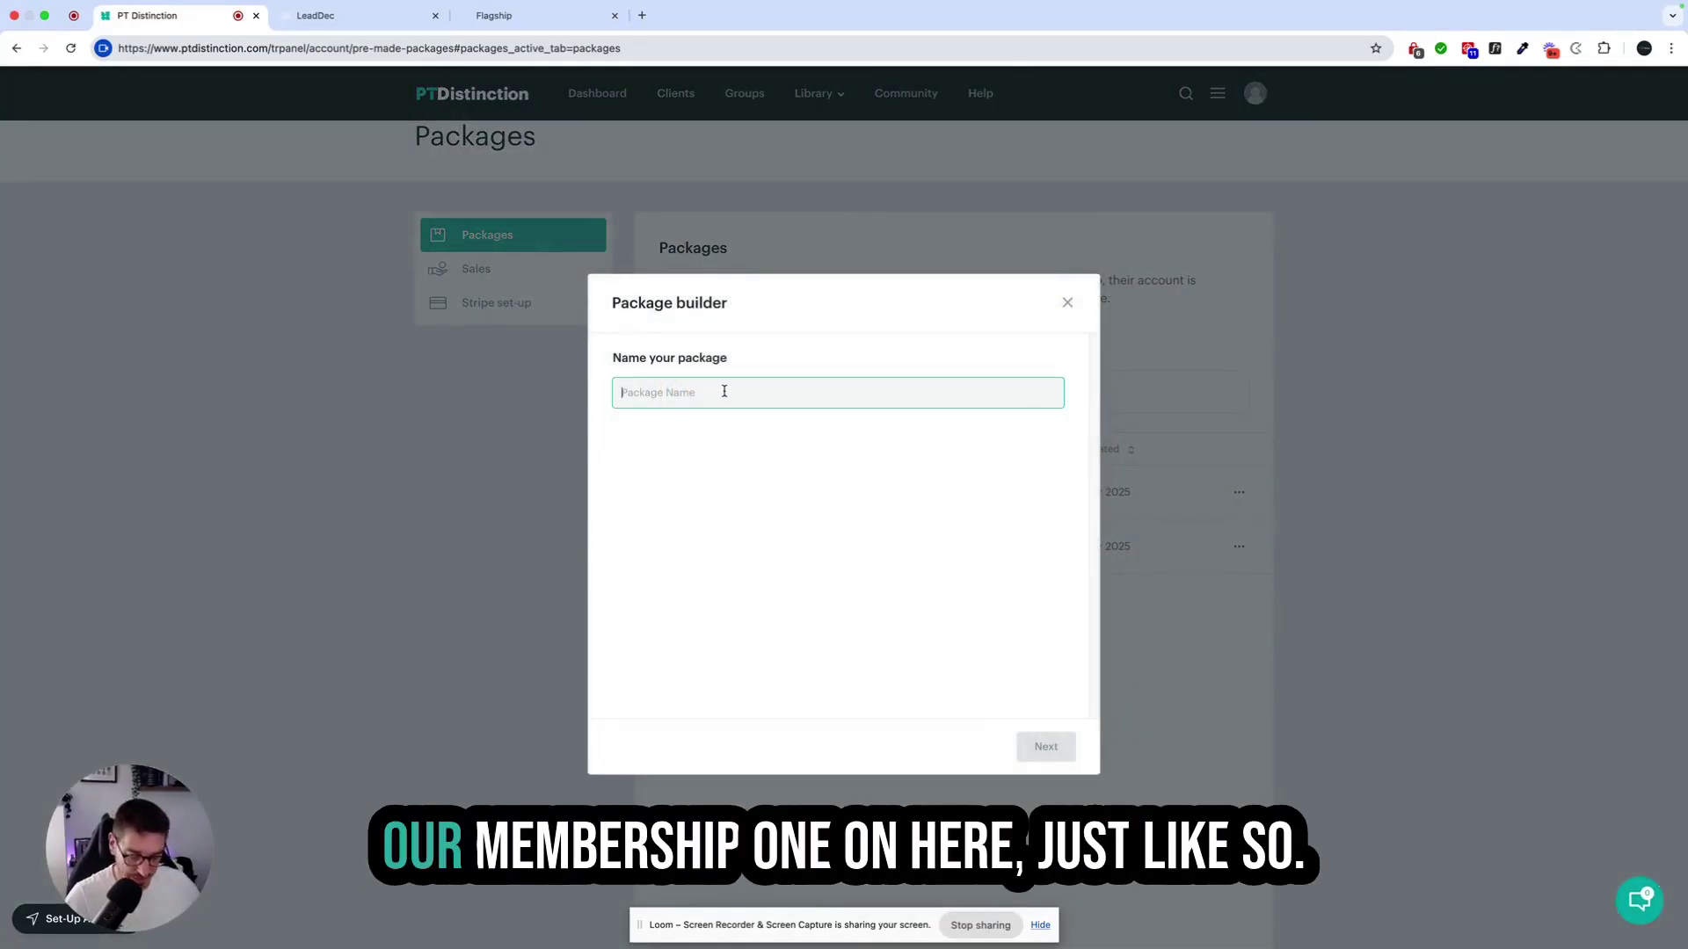
{"action": "type", "text": "3.0 Membe"}
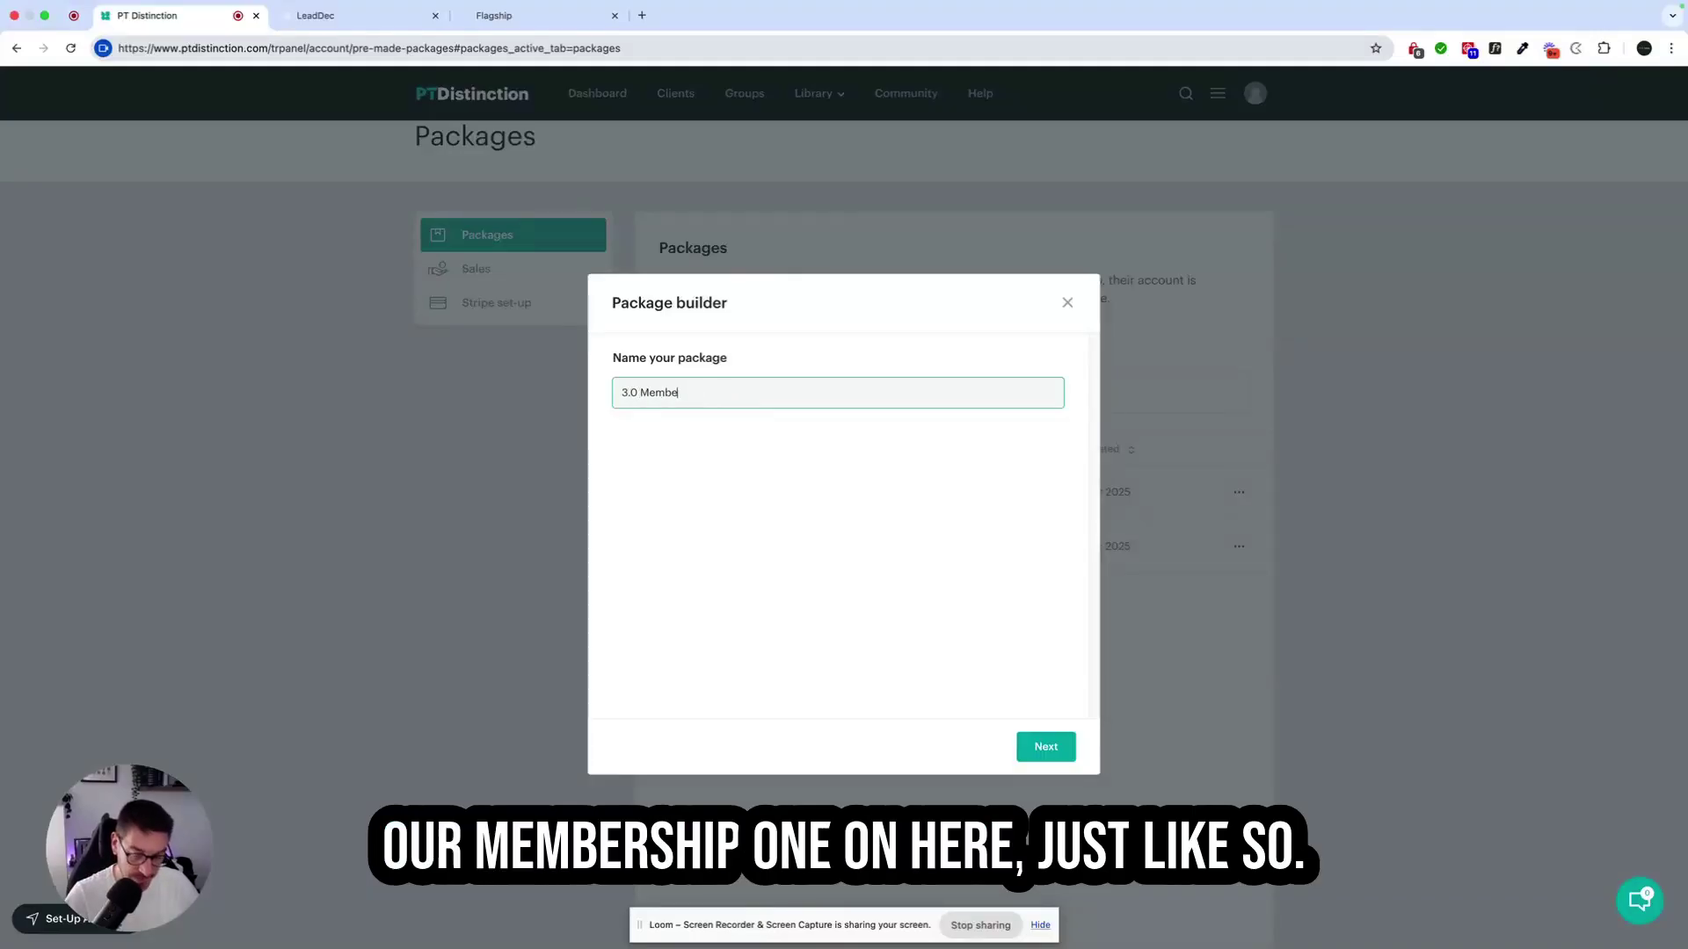
{"action": "type", "text": "rshup"}
{"action": "key", "text": "BackSpace"}
{"action": "key", "text": "BackSpace"}
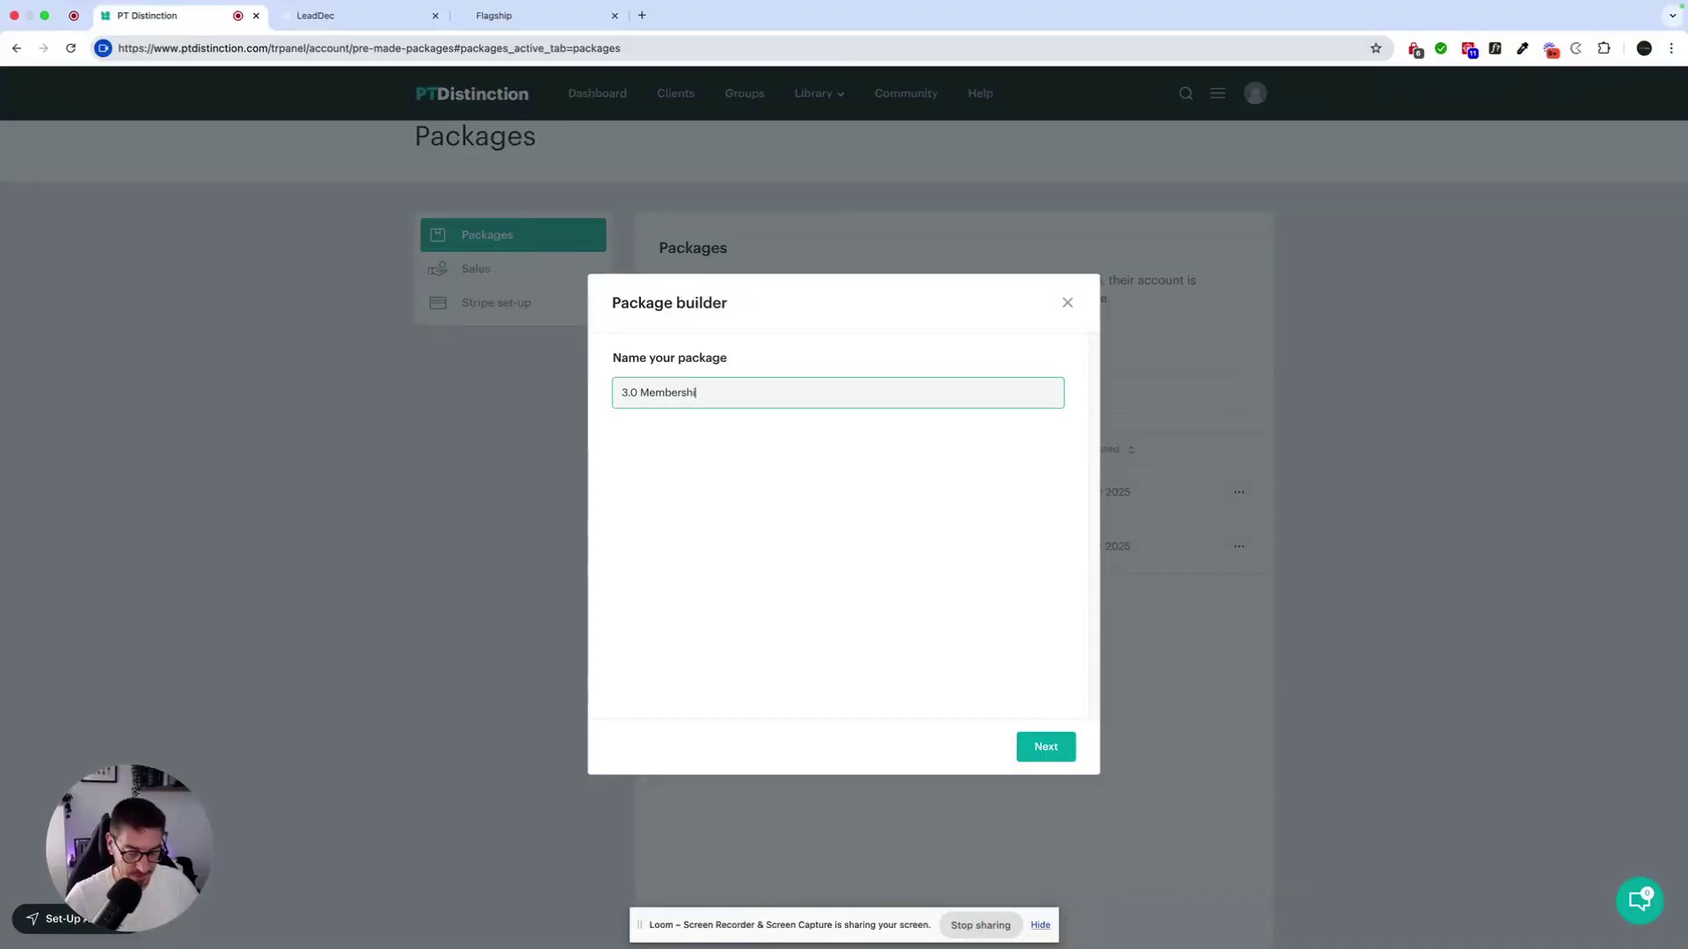
{"action": "left_click", "coordinate": [1050, 756]}
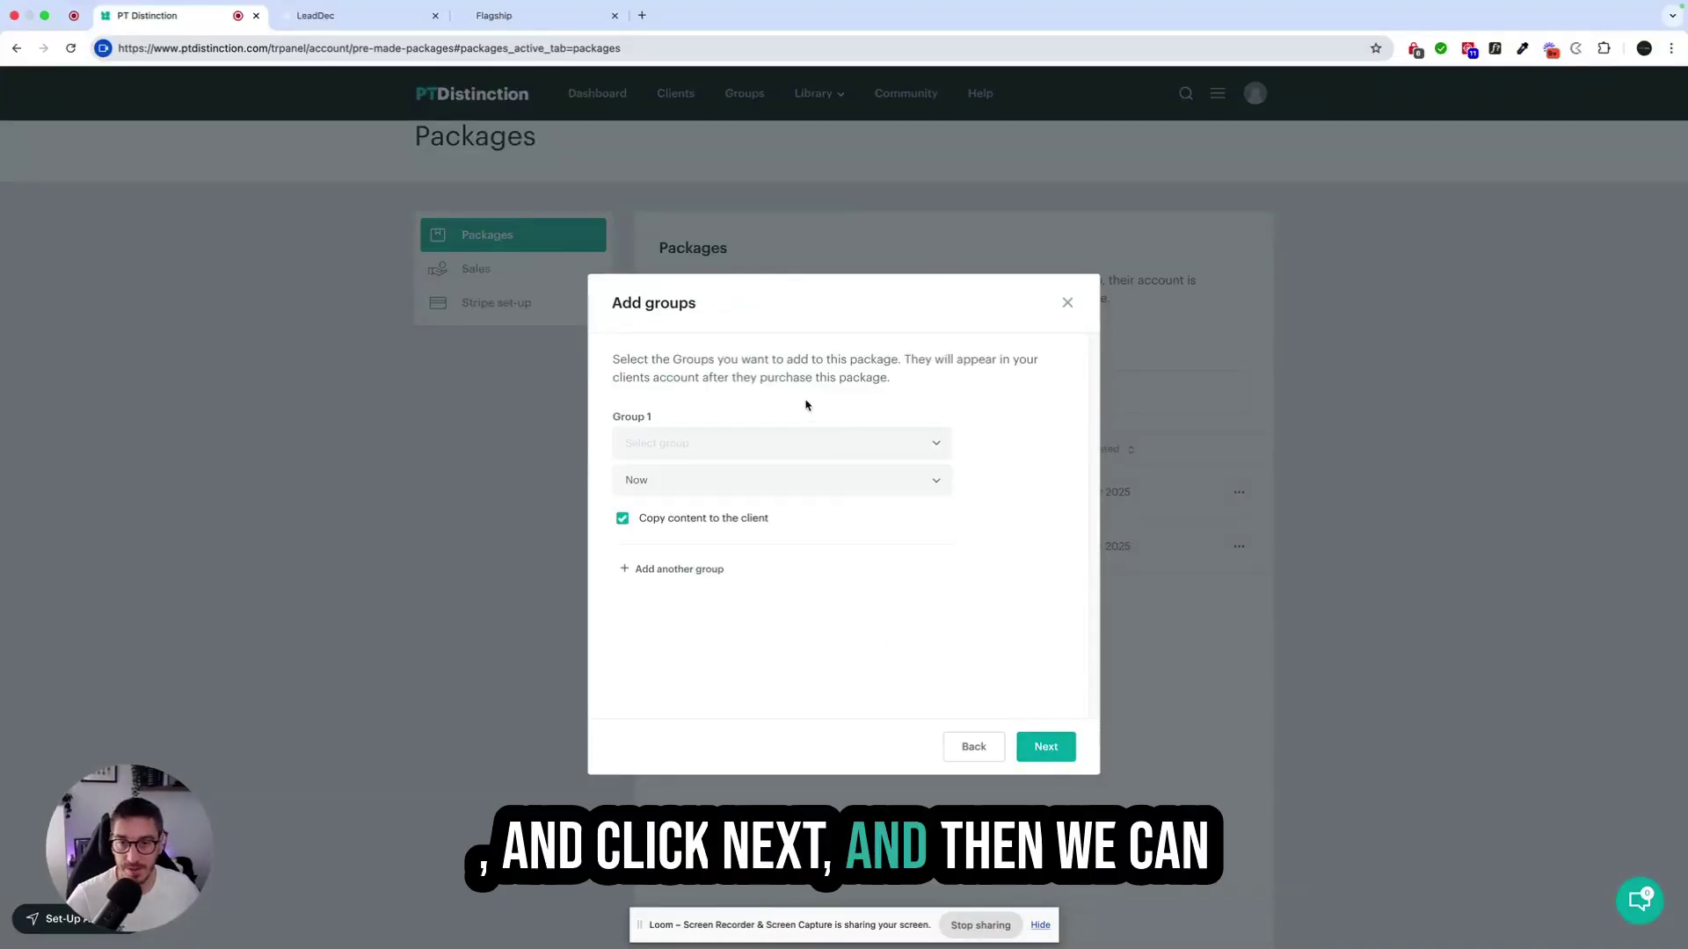
- Choose 5.0 PTD Group Membership Onboarding Group (for existing clients) as the package's first group
{"action": "left_click", "coordinate": [810, 444]}
{"action": "scroll", "coordinate": [827, 538], "scroll_direction": "down", "scroll_amount": 5}
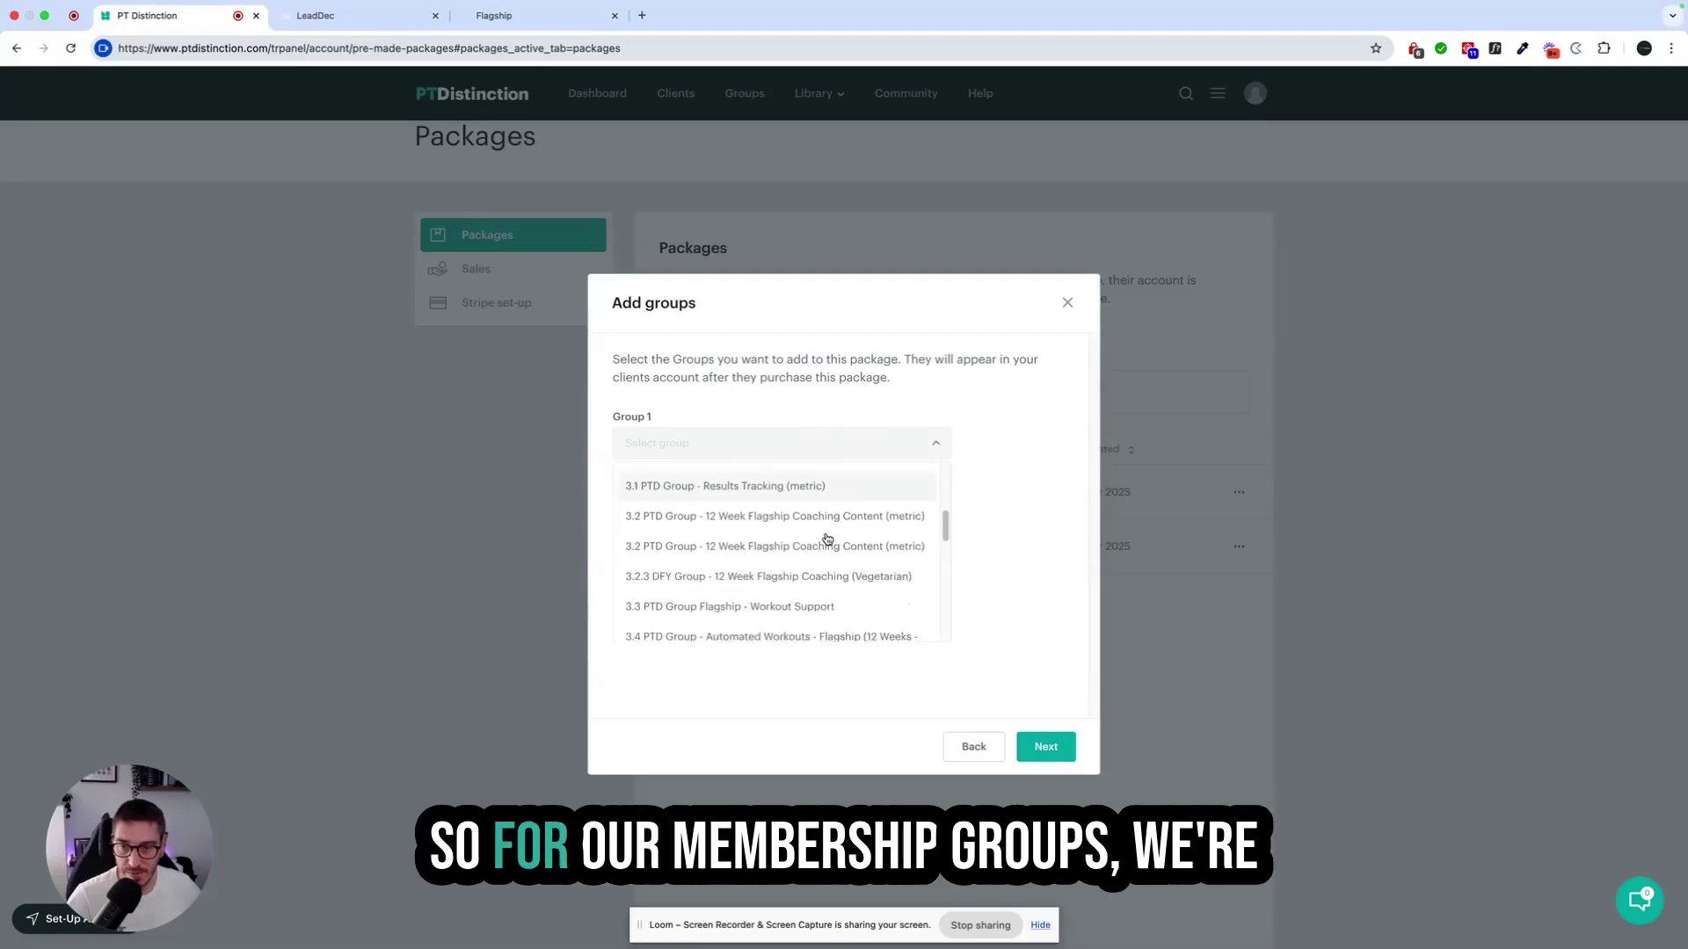
{"action": "scroll", "coordinate": [826, 539], "scroll_direction": "down", "scroll_amount": 5}
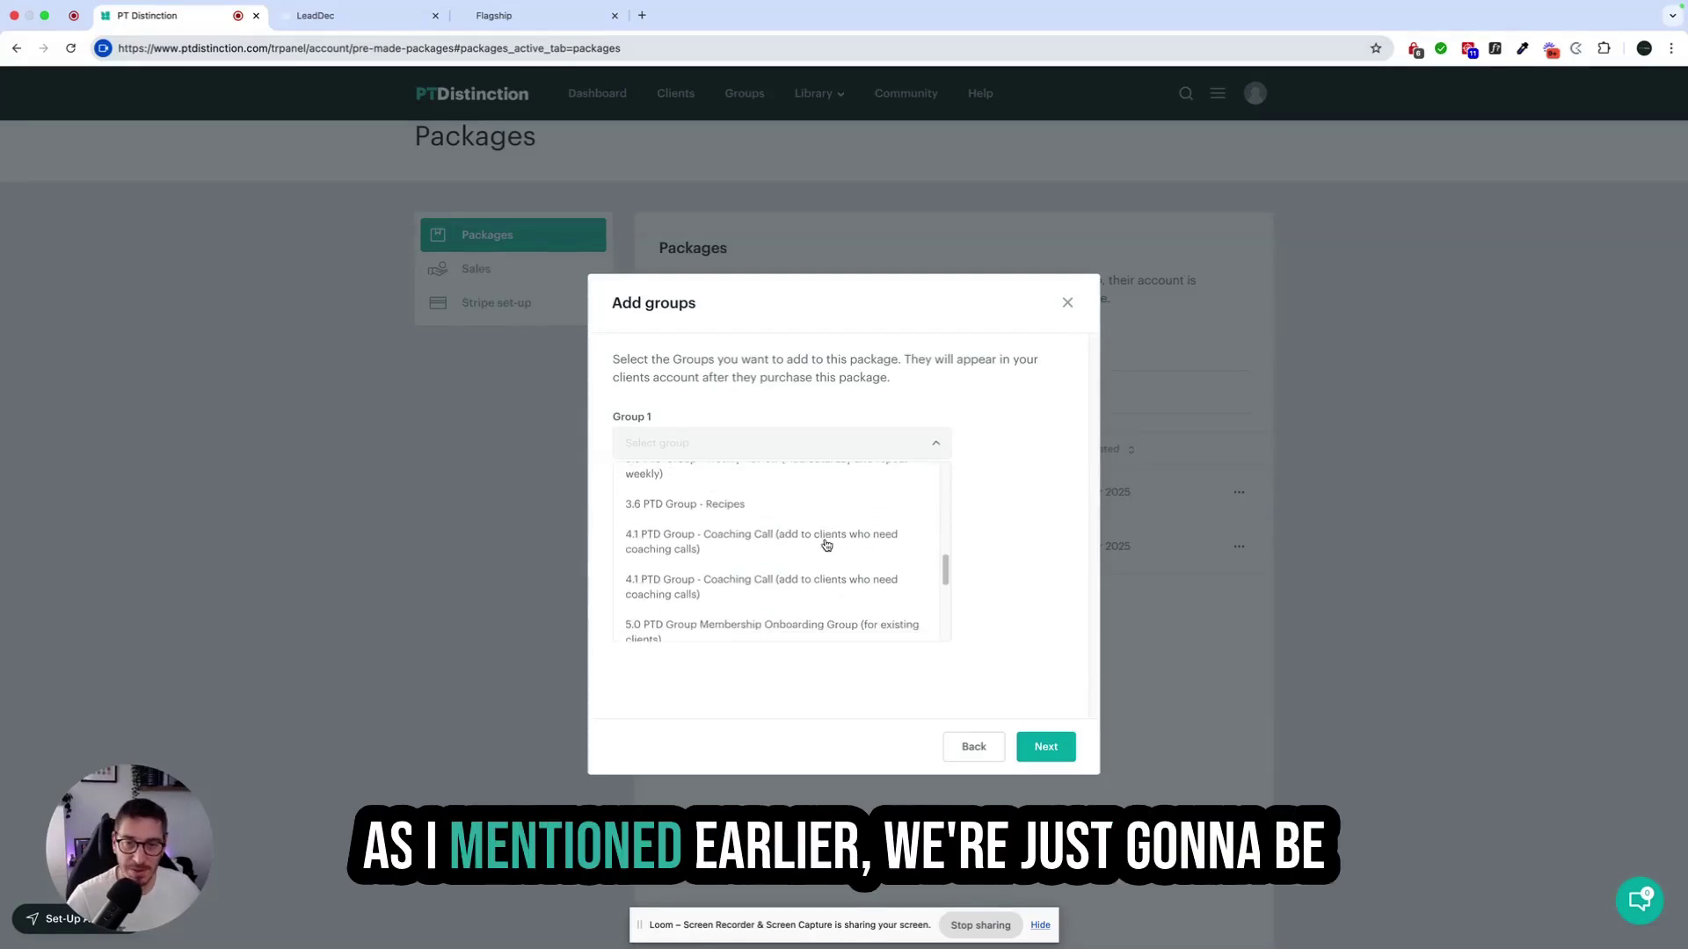
{"action": "scroll", "coordinate": [826, 545], "scroll_direction": "down", "scroll_amount": 2}
{"action": "left_click", "coordinate": [803, 557]}
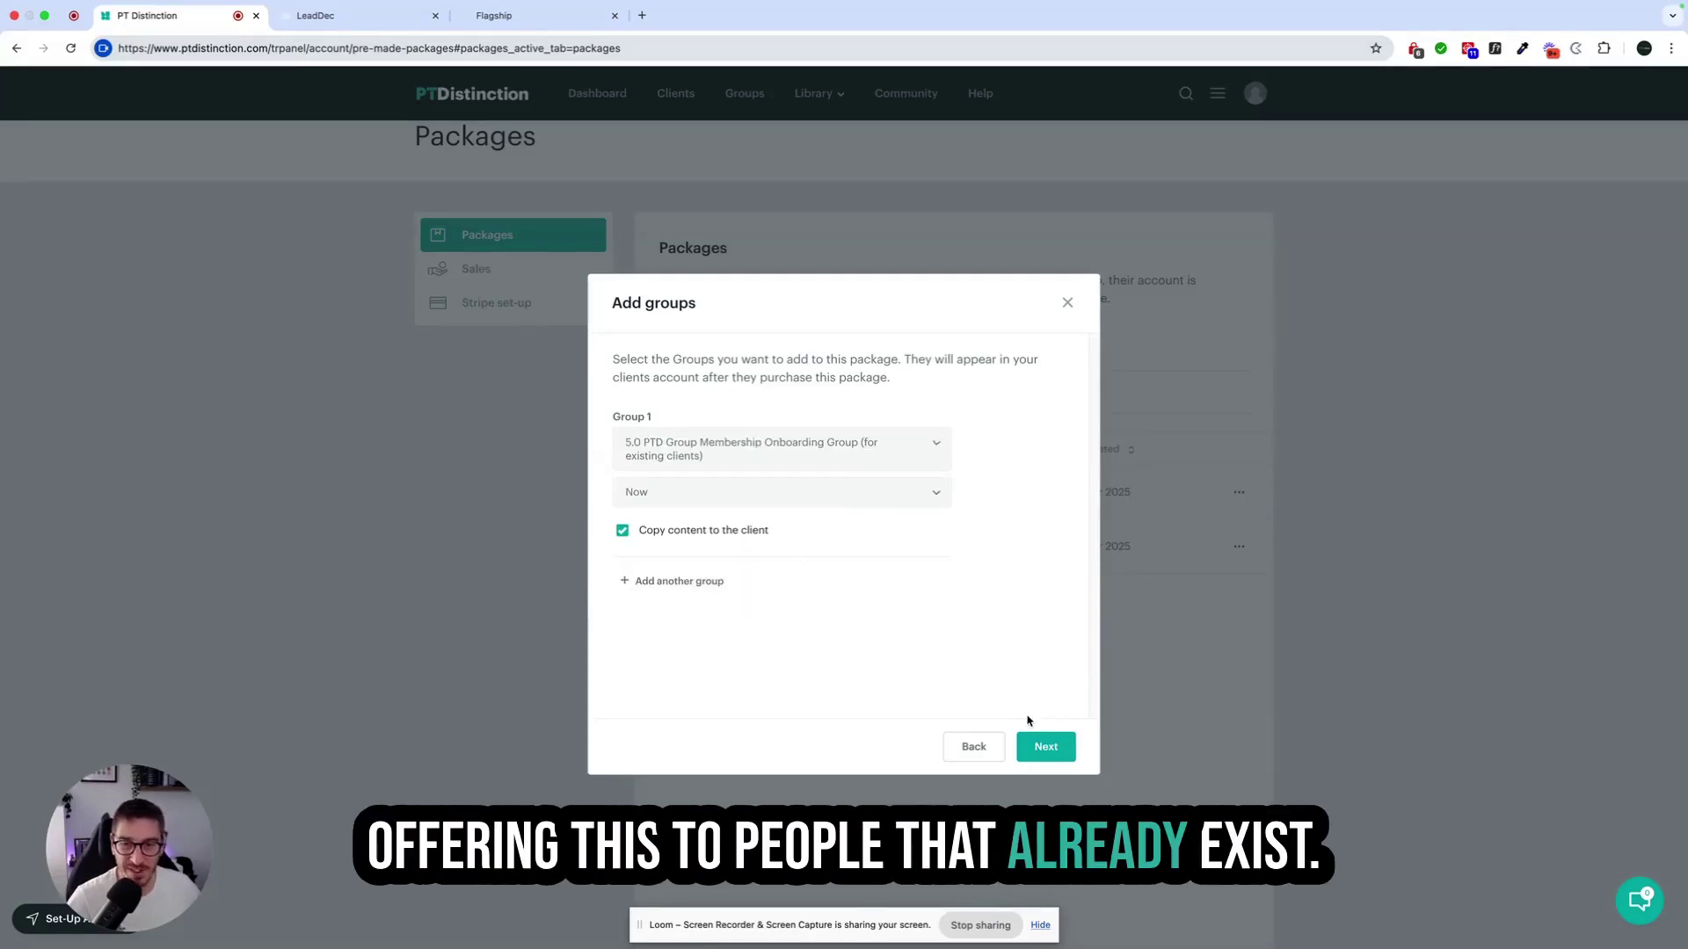
- Add 5.1.0 PTD Group - Nutritional Habit Coaching Content (12 month) as the package's second group
{"action": "left_click", "coordinate": [695, 581]}
{"action": "left_click", "coordinate": [805, 545]}
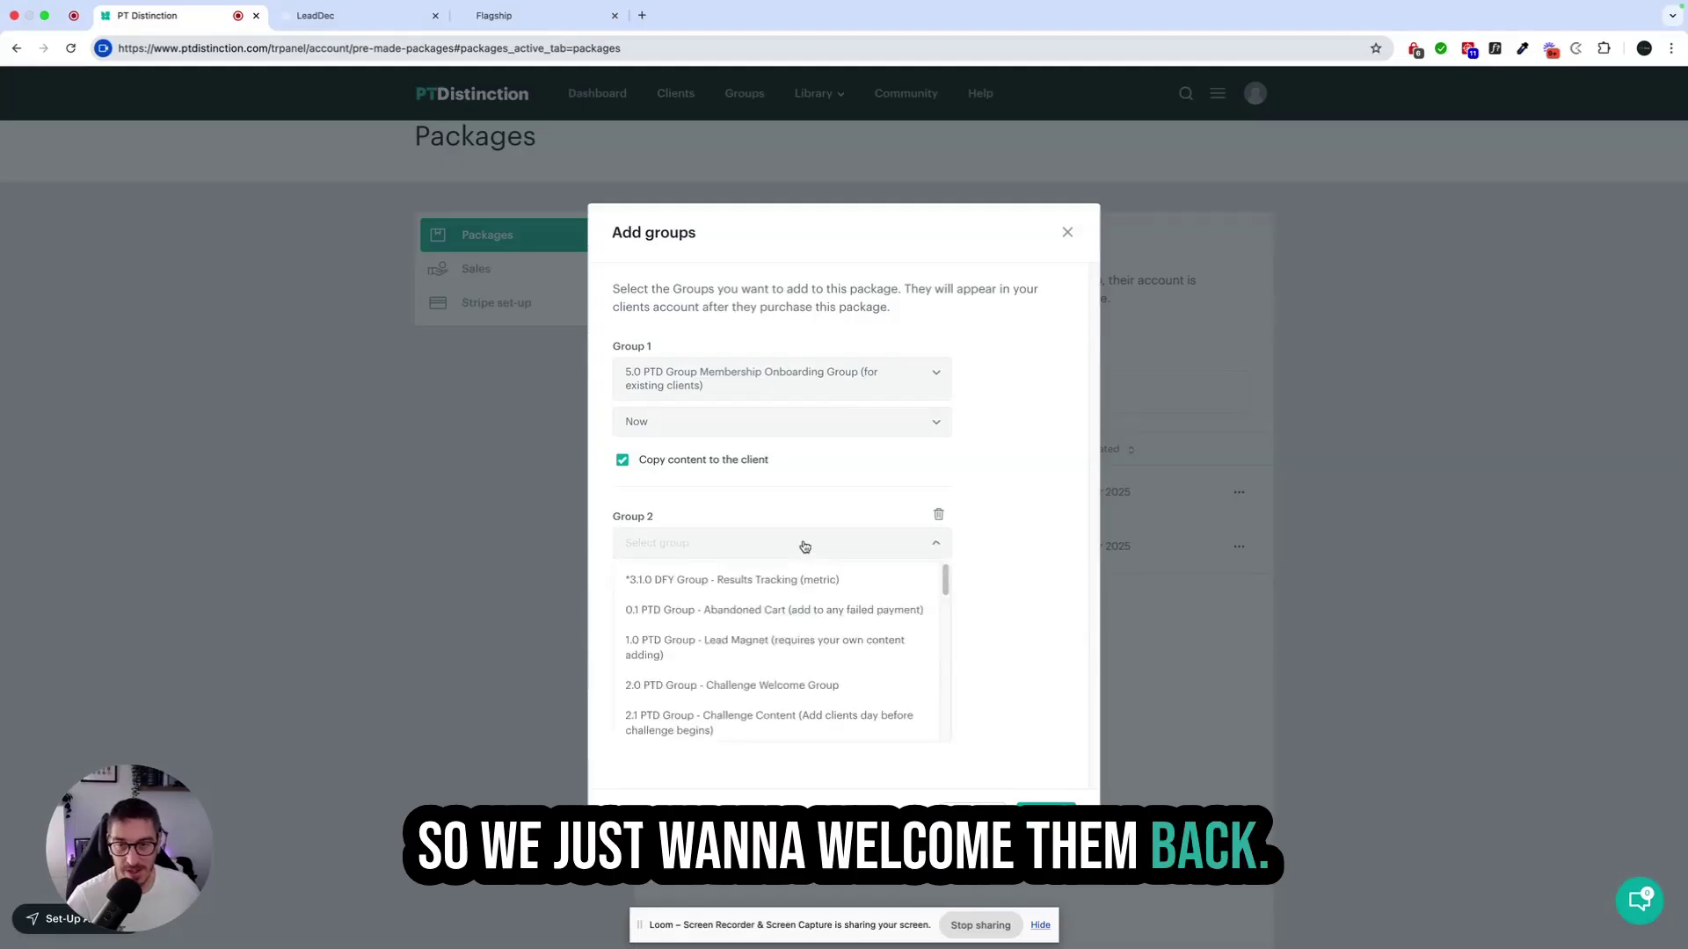
{"action": "scroll", "coordinate": [857, 640], "scroll_direction": "down", "scroll_amount": 10}
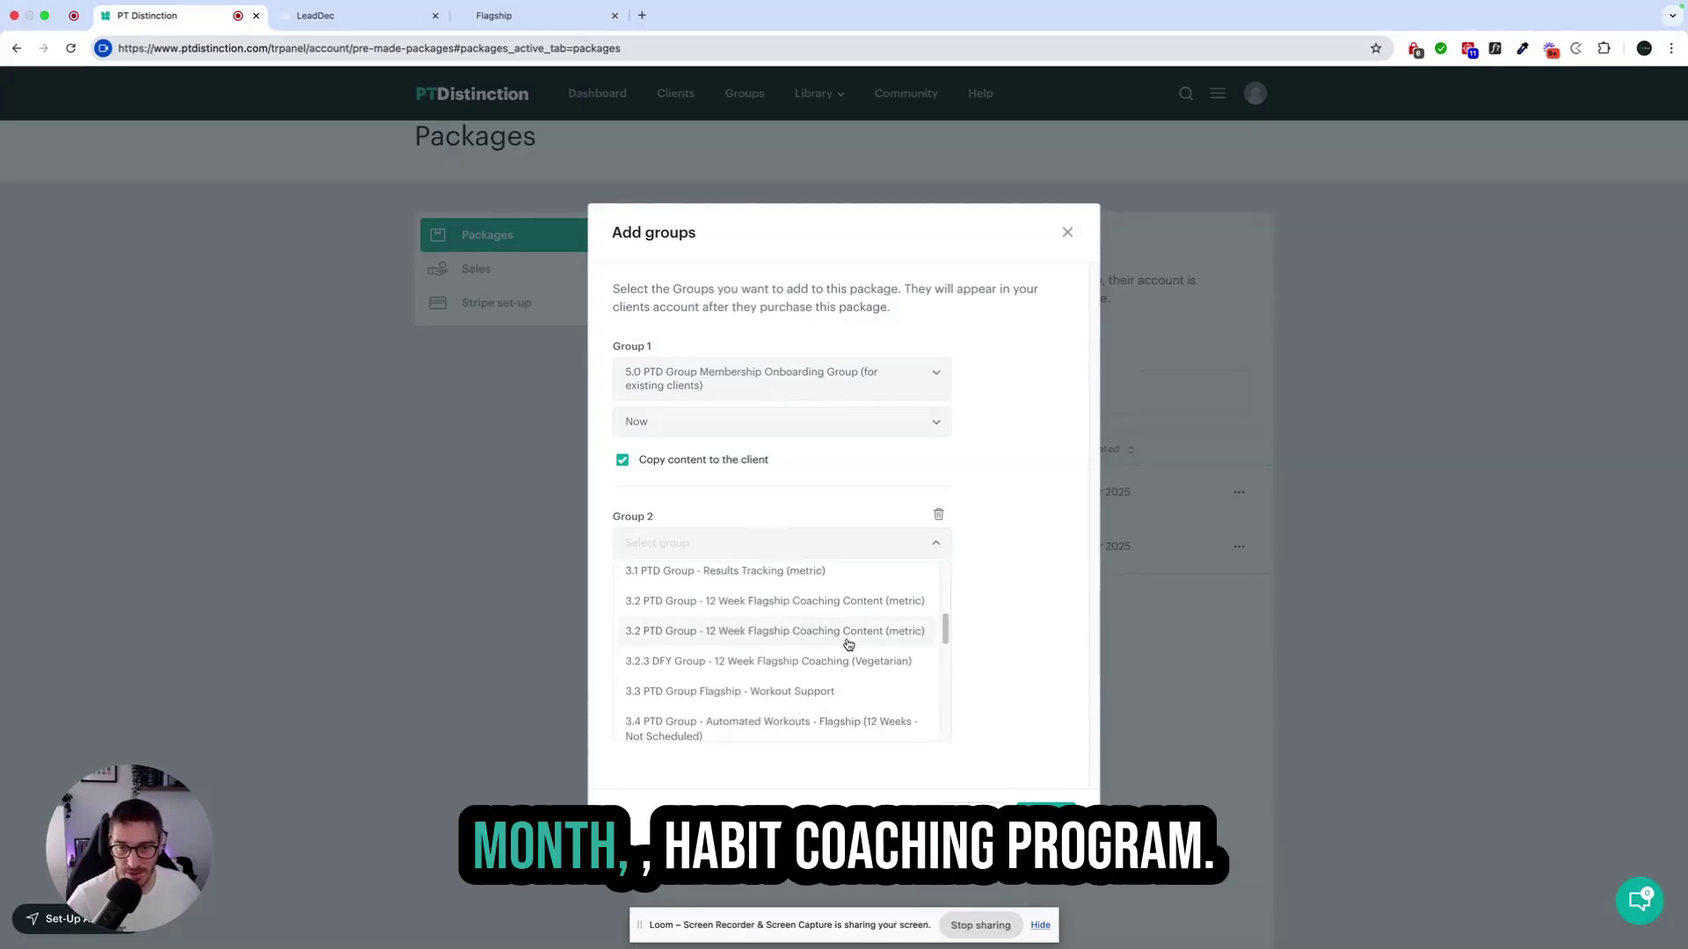
{"action": "scroll", "coordinate": [849, 644], "scroll_direction": "down", "scroll_amount": 5}
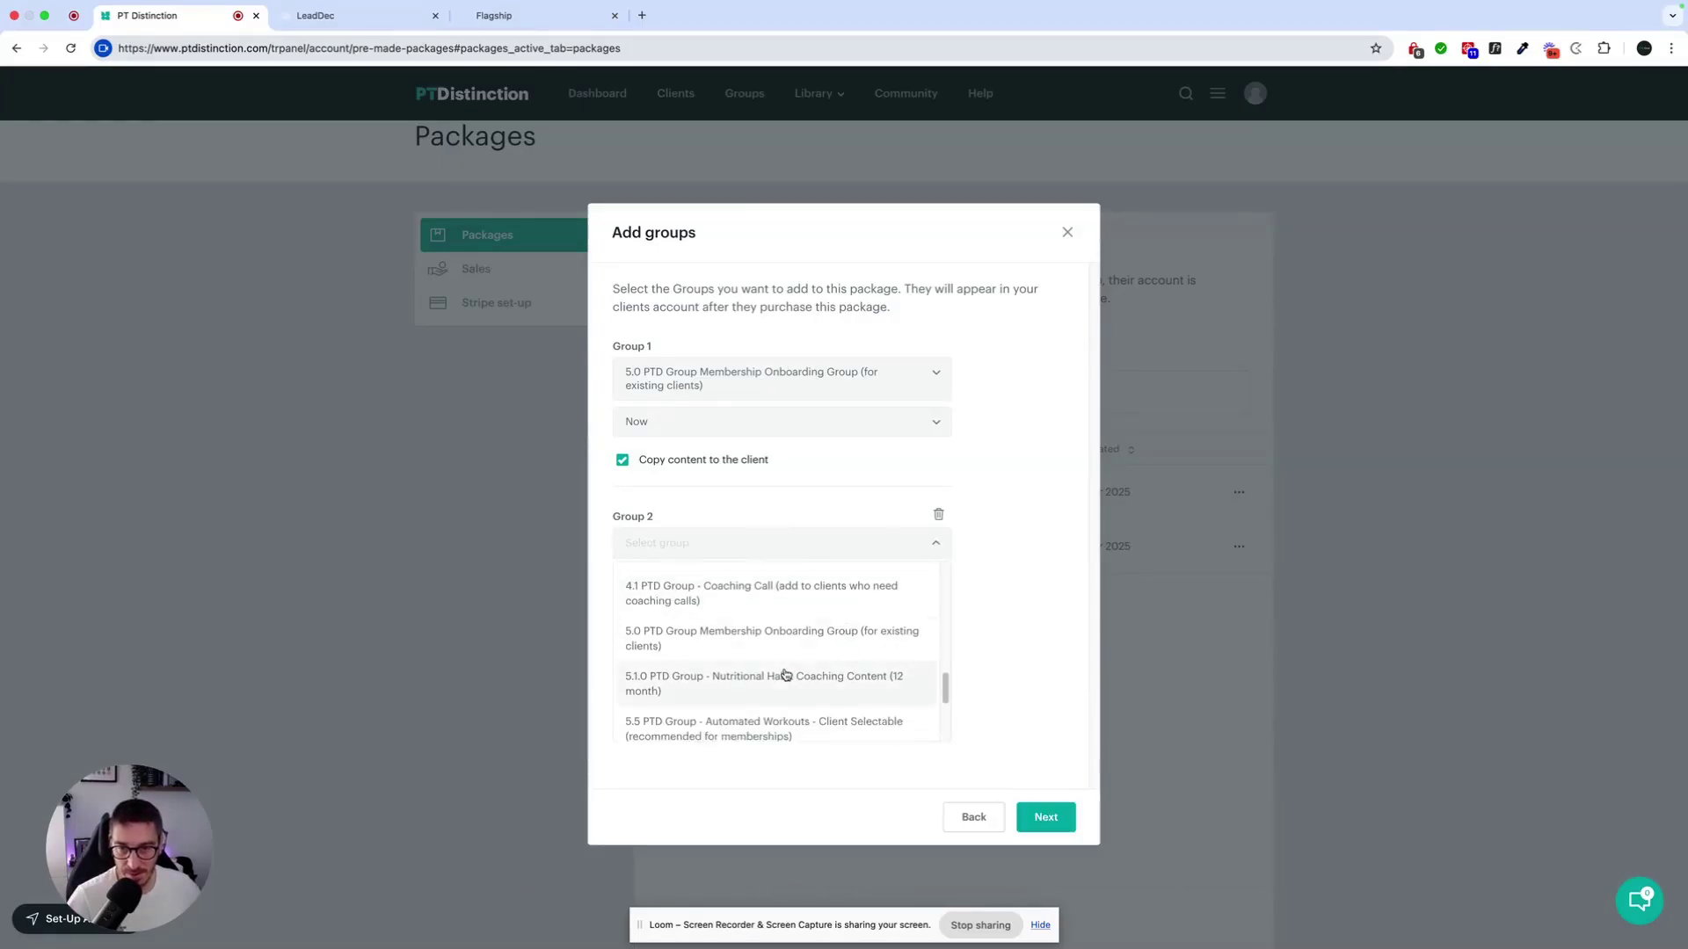
{"action": "left_click", "coordinate": [785, 675]}
- Add 5.5 PTD Group - Automated Workouts - Client Selectable (recommended for memberships) as the package's third group
{"action": "left_click", "coordinate": [682, 674]}
{"action": "left_click", "coordinate": [805, 627]}
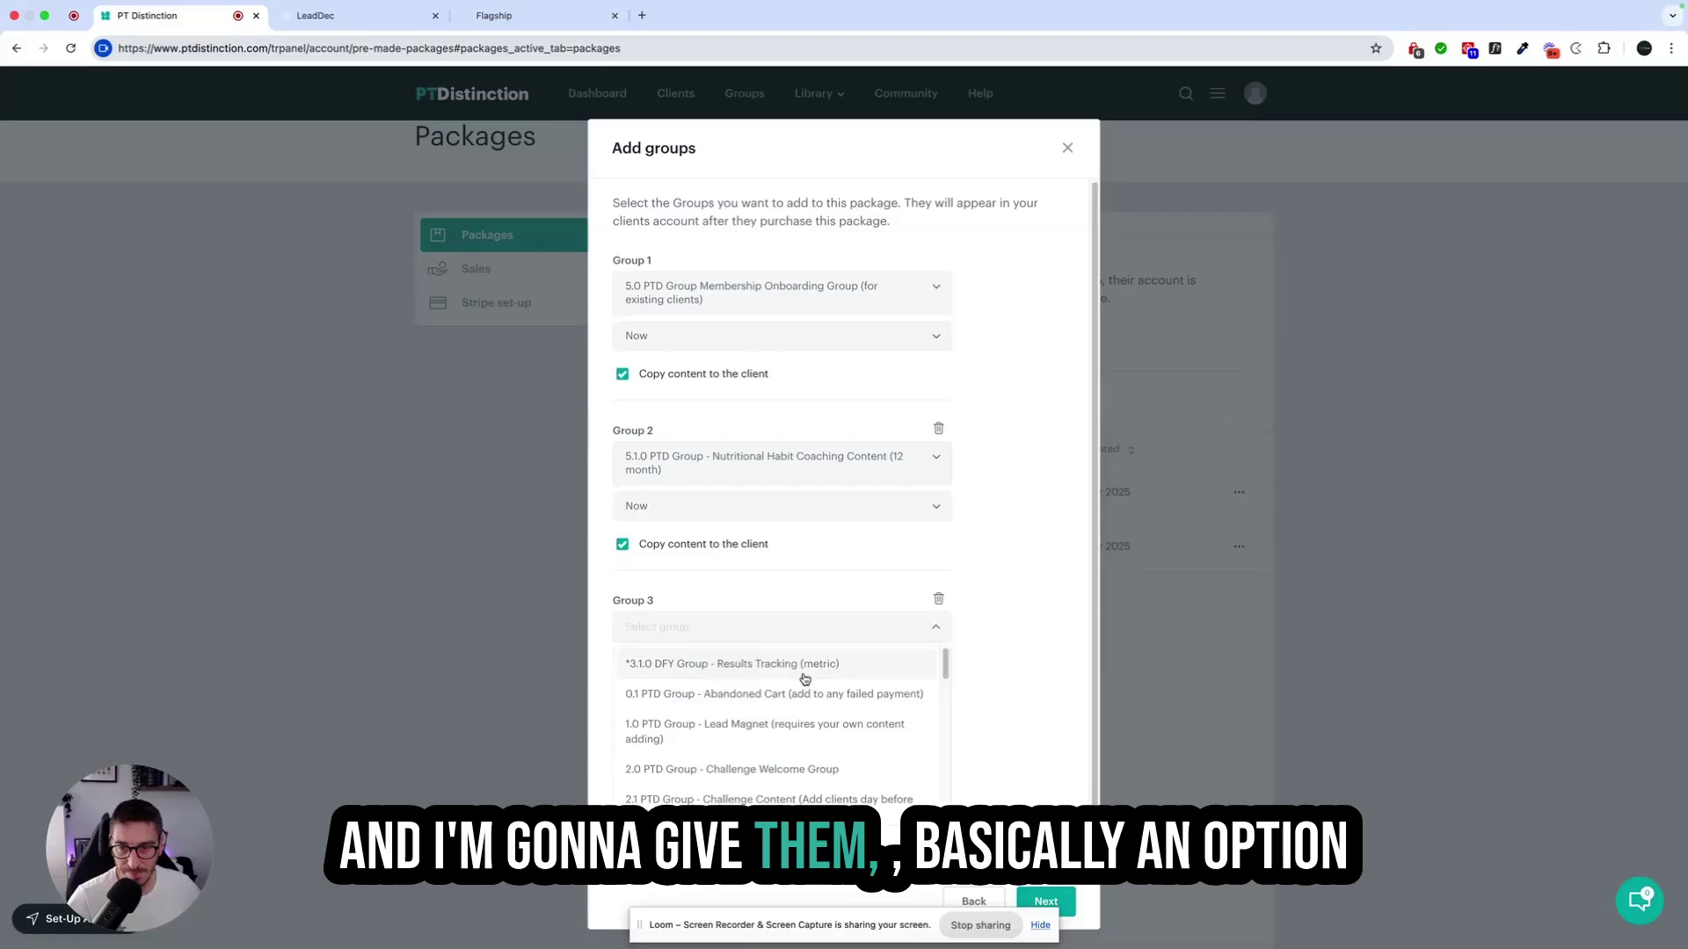
{"action": "scroll", "coordinate": [804, 679], "scroll_direction": "down", "scroll_amount": 10}
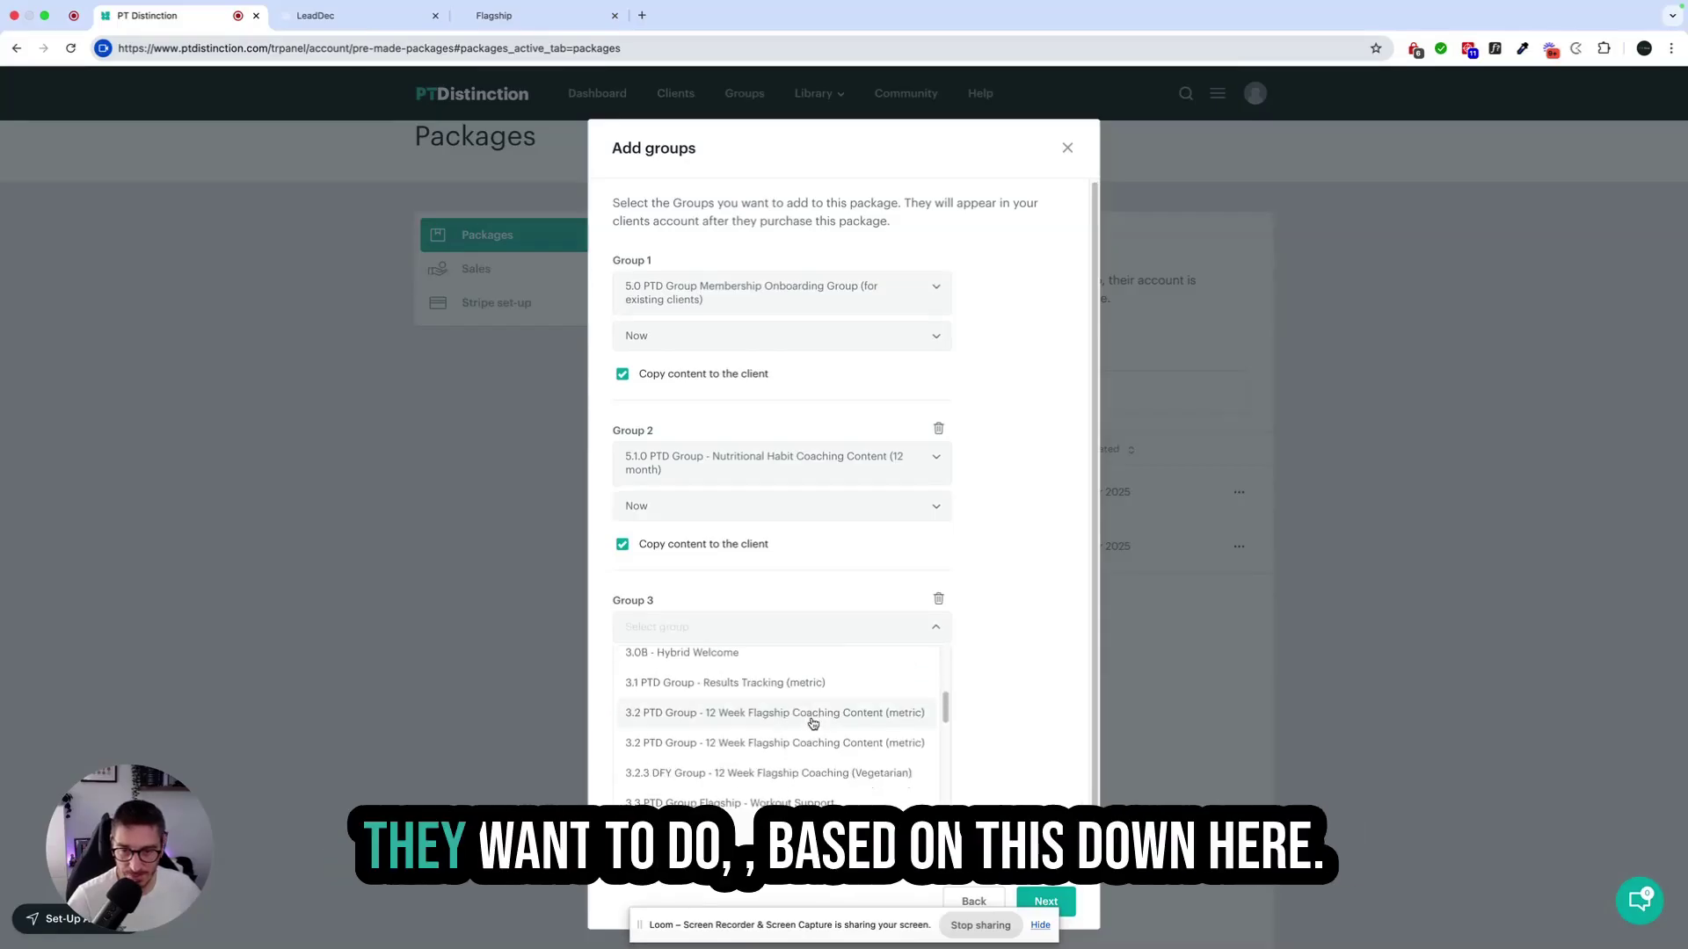
{"action": "scroll", "coordinate": [813, 724], "scroll_direction": "down", "scroll_amount": 6}
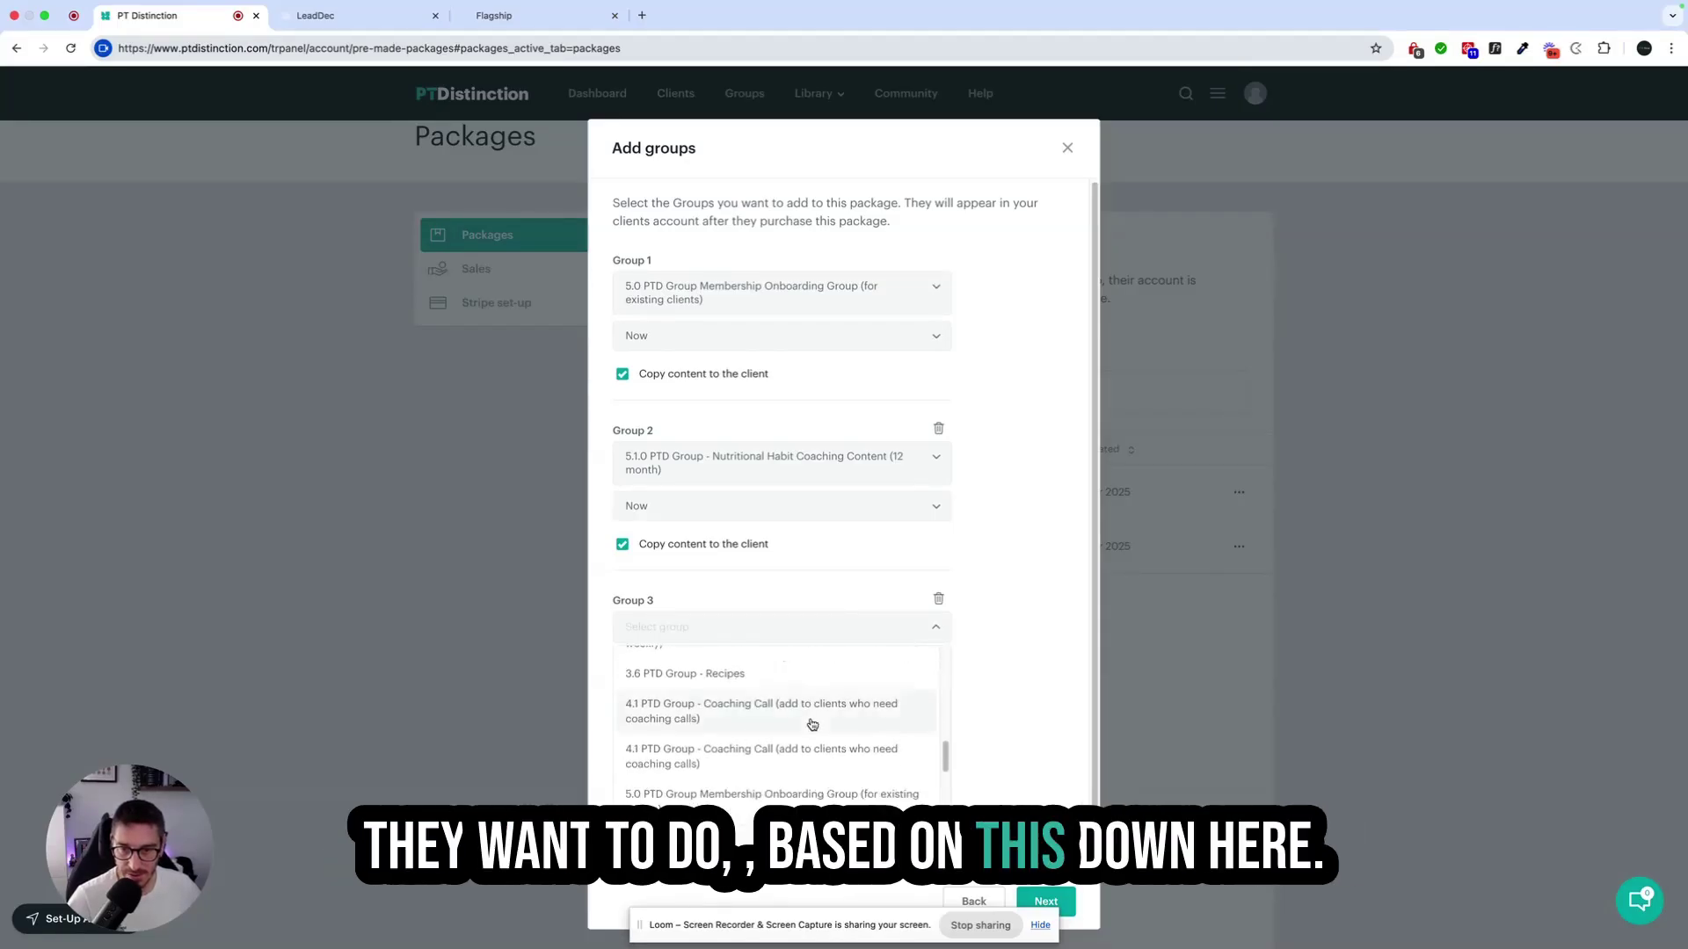
{"action": "scroll", "coordinate": [813, 725], "scroll_direction": "down", "scroll_amount": 3}
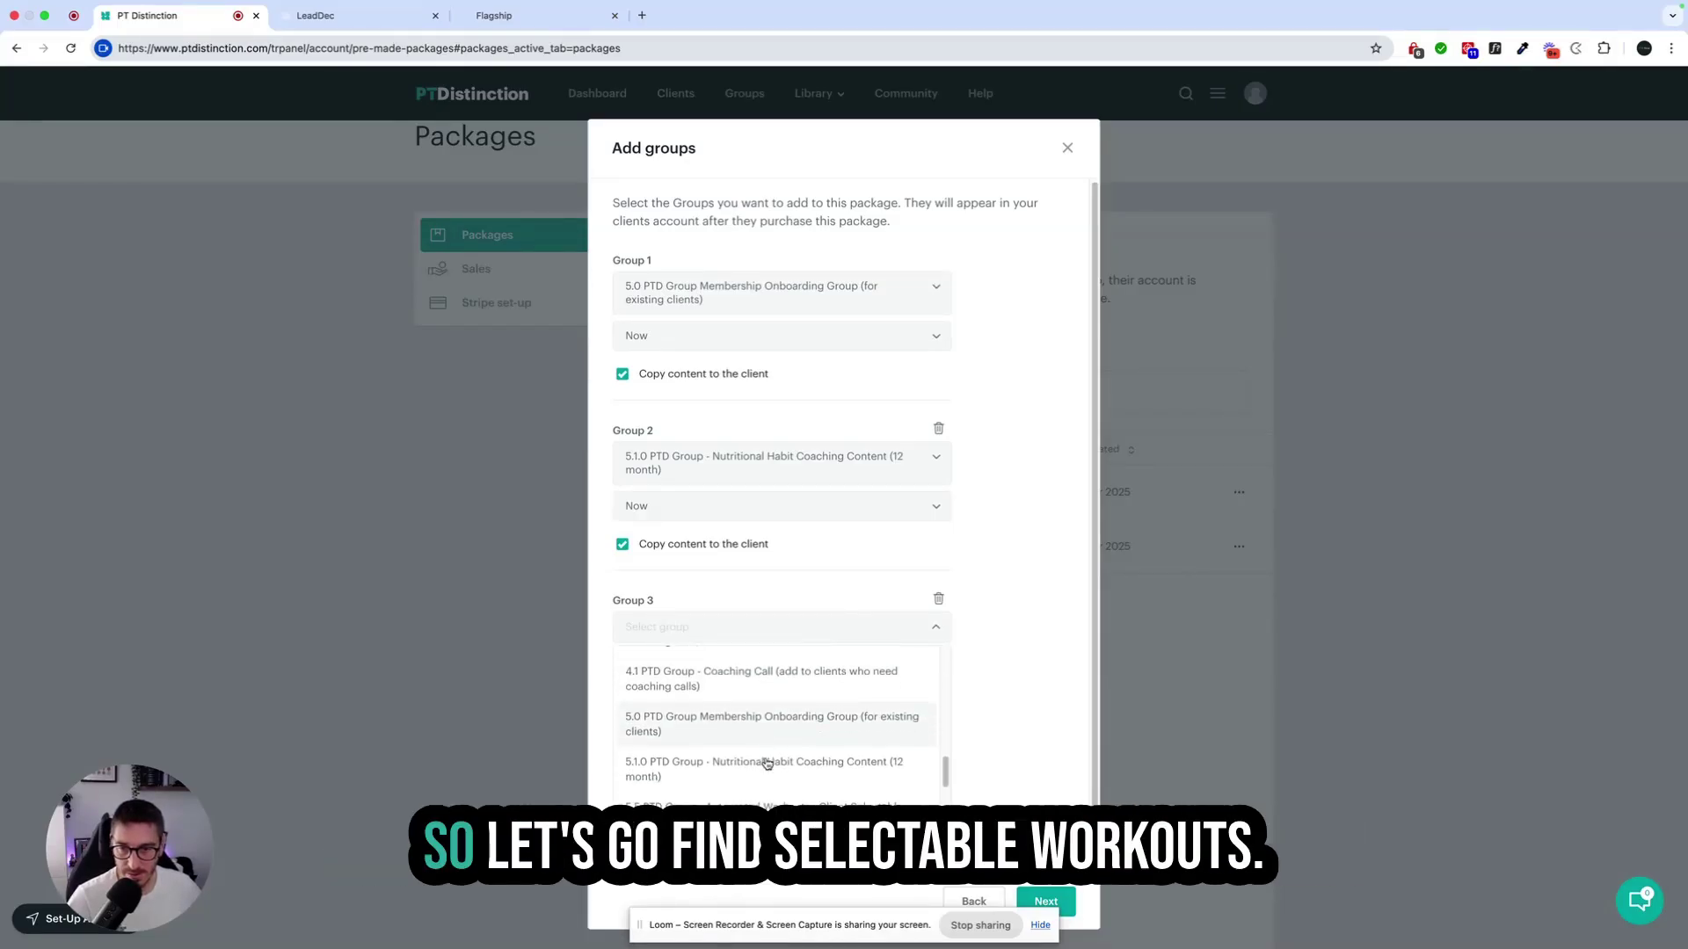
{"action": "scroll", "coordinate": [766, 763], "scroll_direction": "down", "scroll_amount": 2}
{"action": "left_click", "coordinate": [774, 774]}
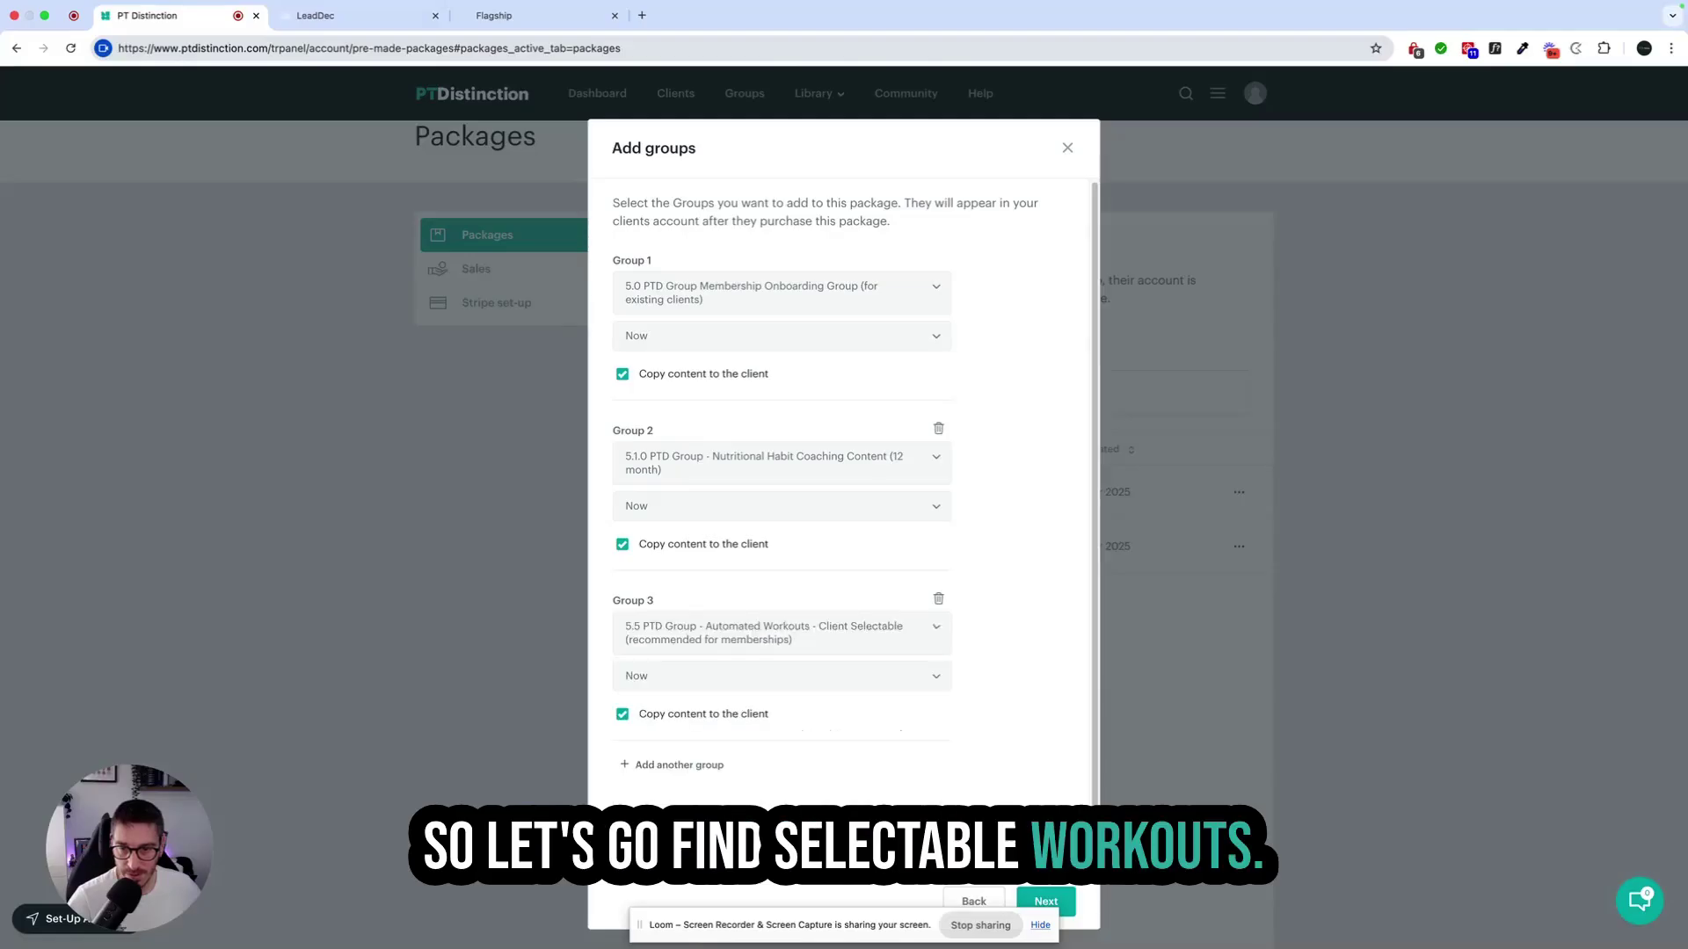
- Continue to removing groups and choose 1.0 PTD Group - Lead Magnet (requires your own content adding) as the first group to remove
{"action": "left_click", "coordinate": [1062, 903]}
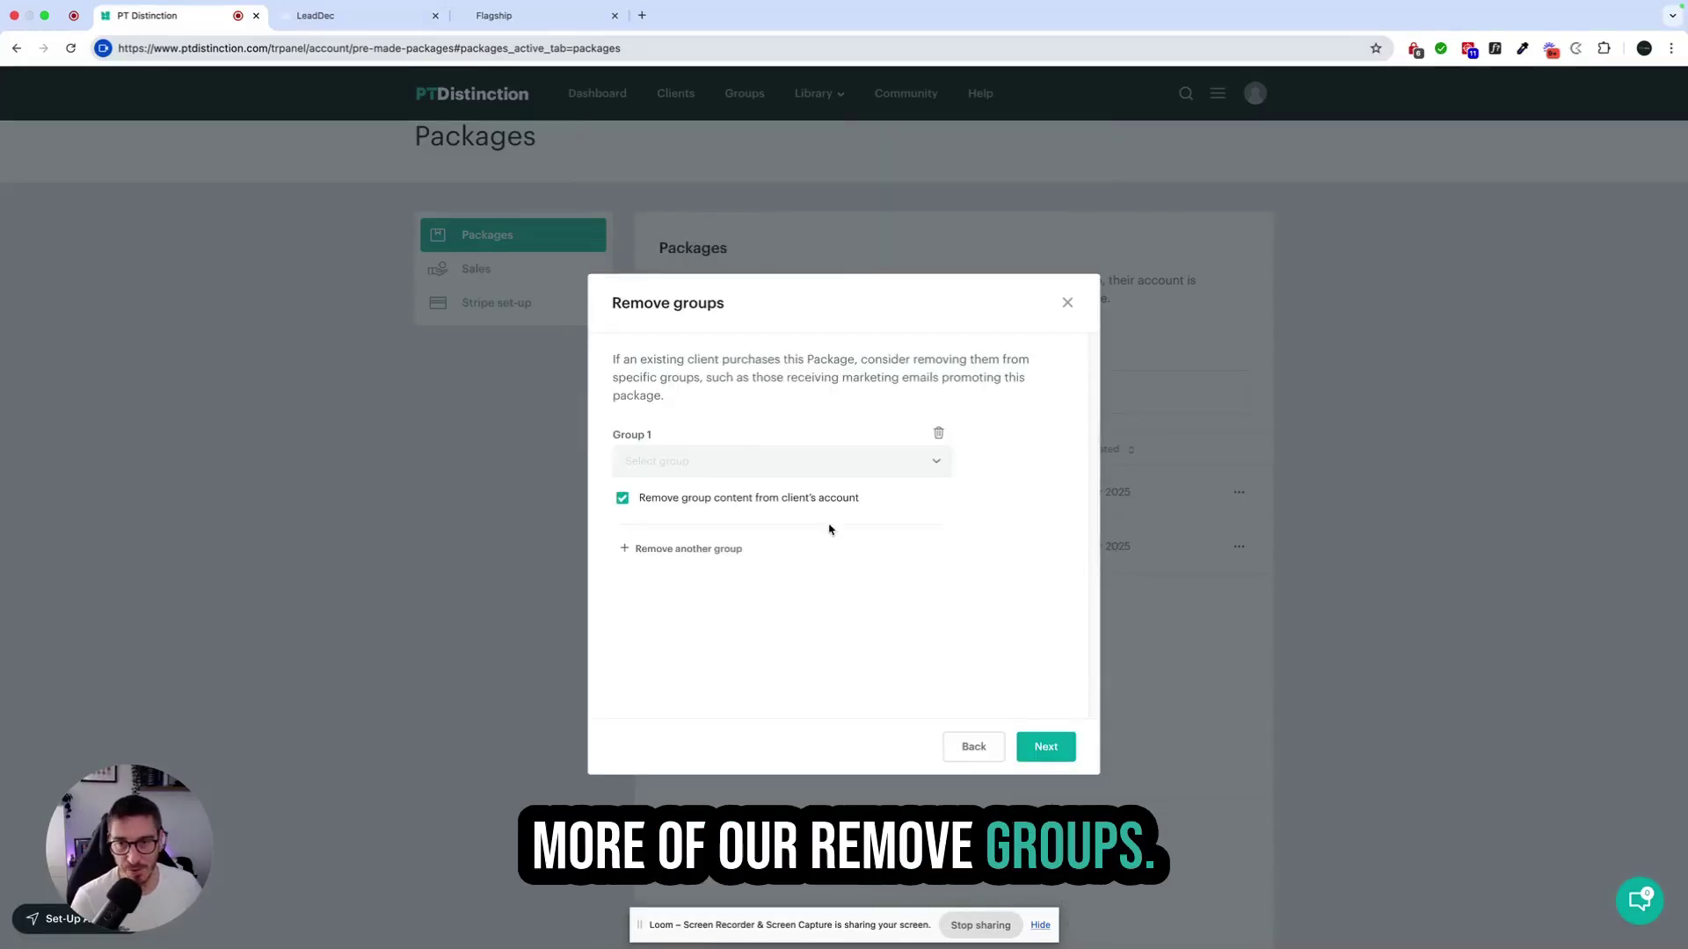
{"action": "left_click", "coordinate": [818, 464]}
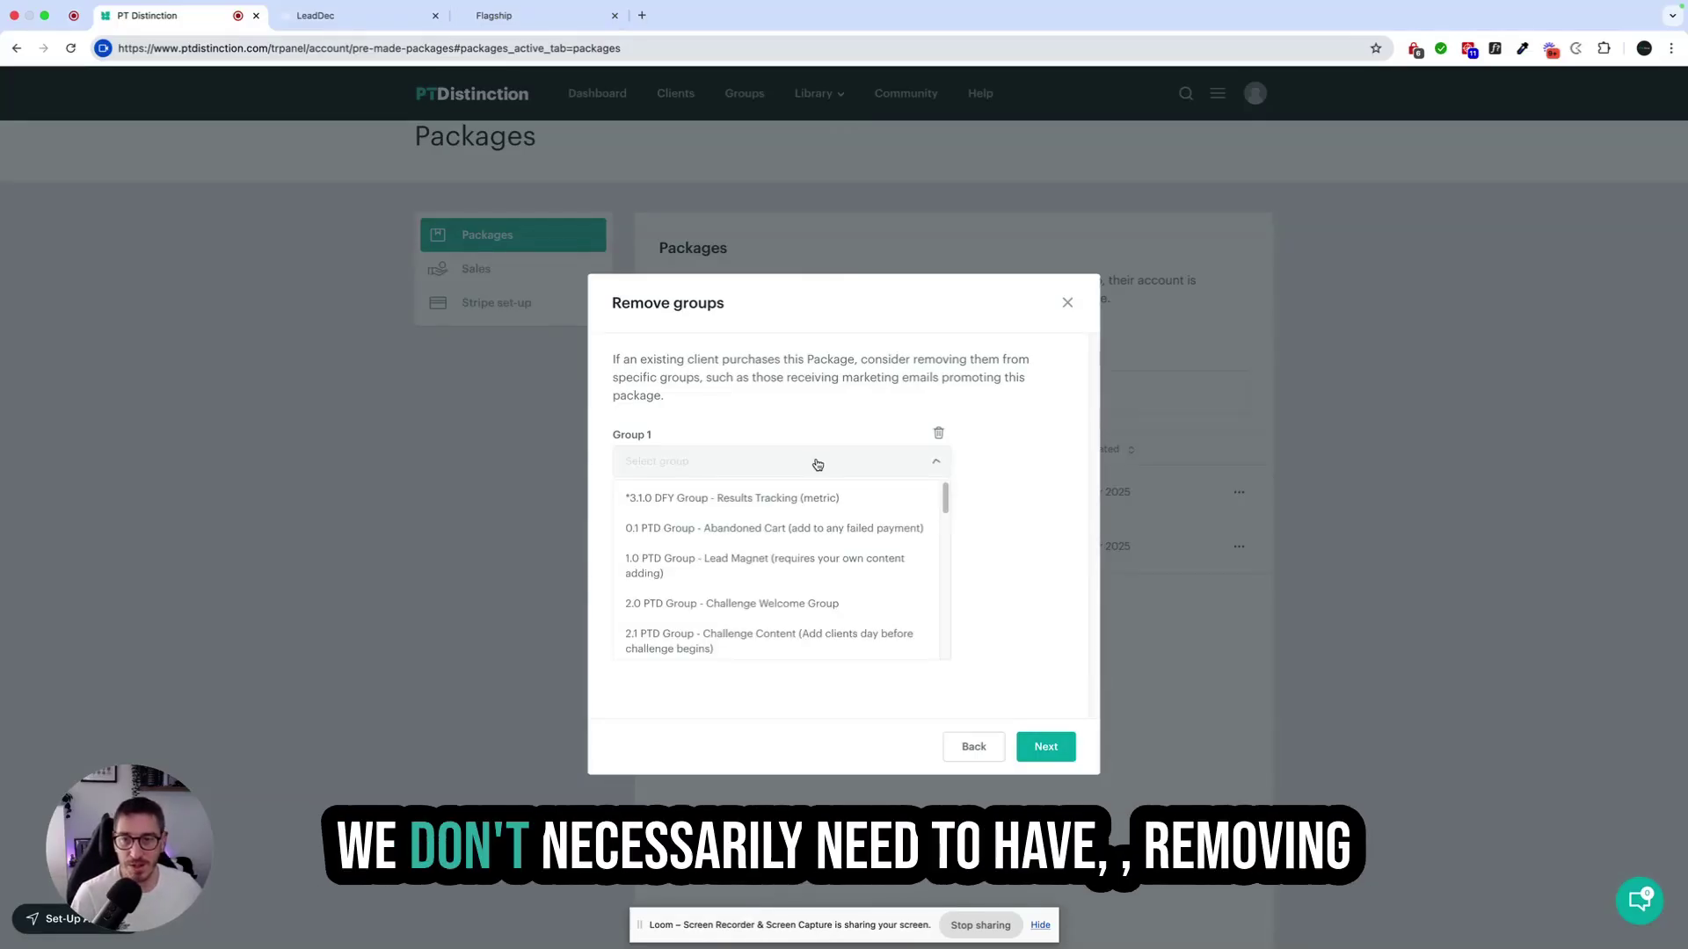
{"action": "left_click", "coordinate": [770, 567]}
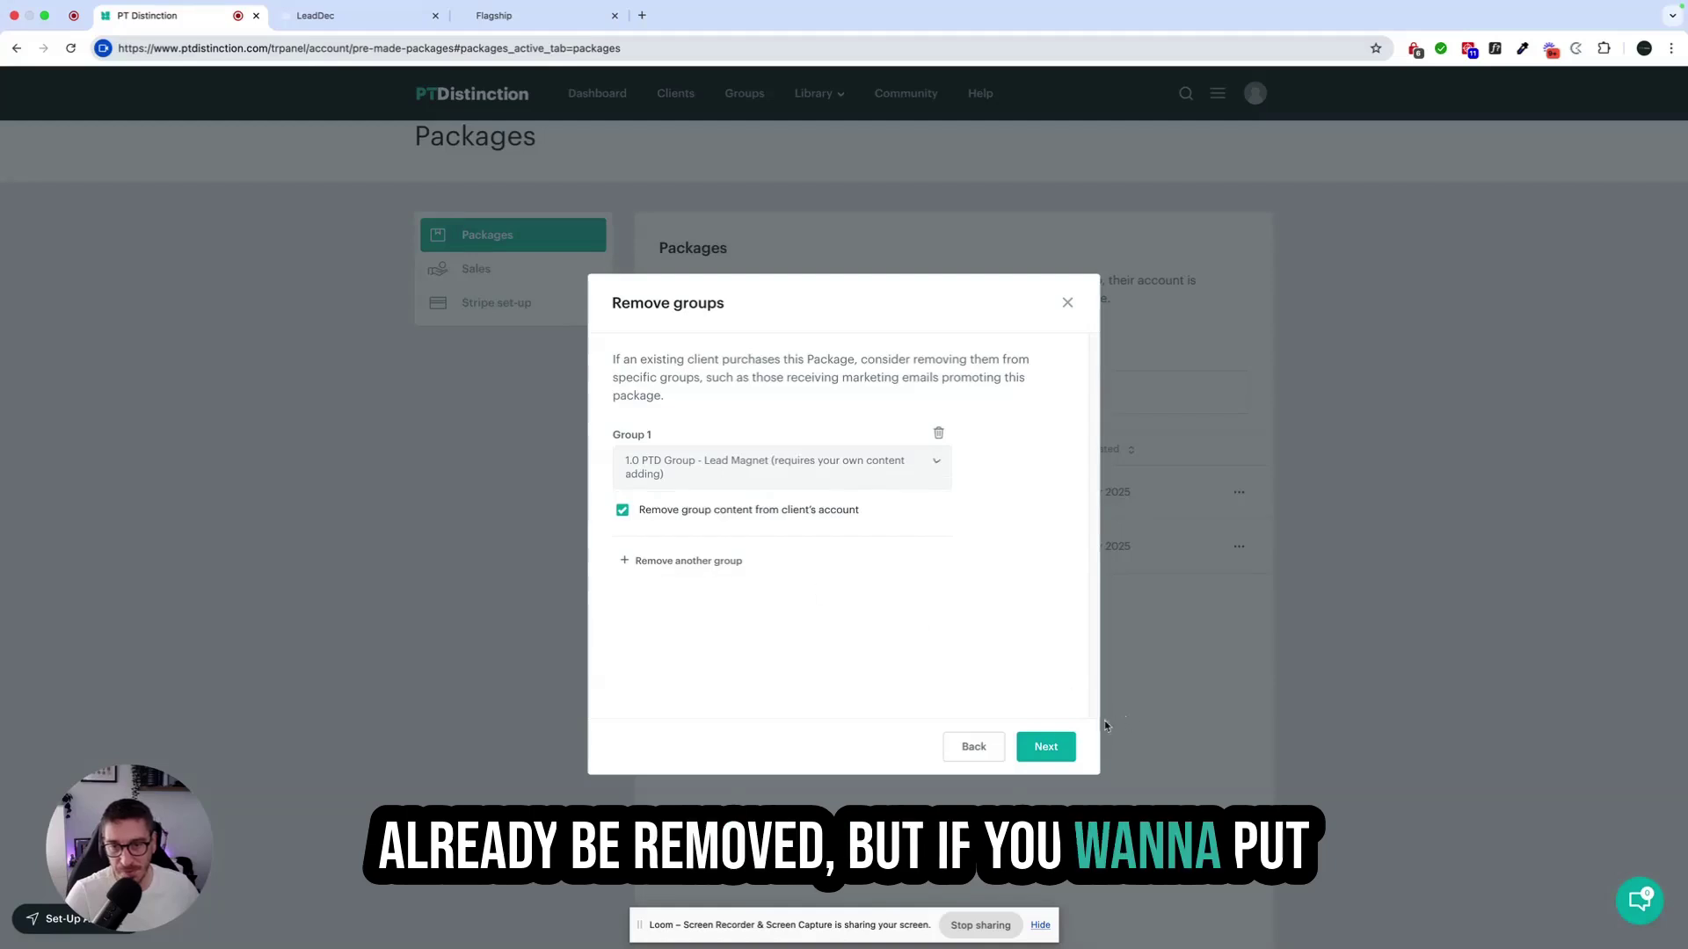
- Add 3.2 PTD Group - 12 Week Flagship Coaching Content (metric) as the second group to remove
{"action": "left_click", "coordinate": [691, 562]}
{"action": "left_click", "coordinate": [791, 551]}
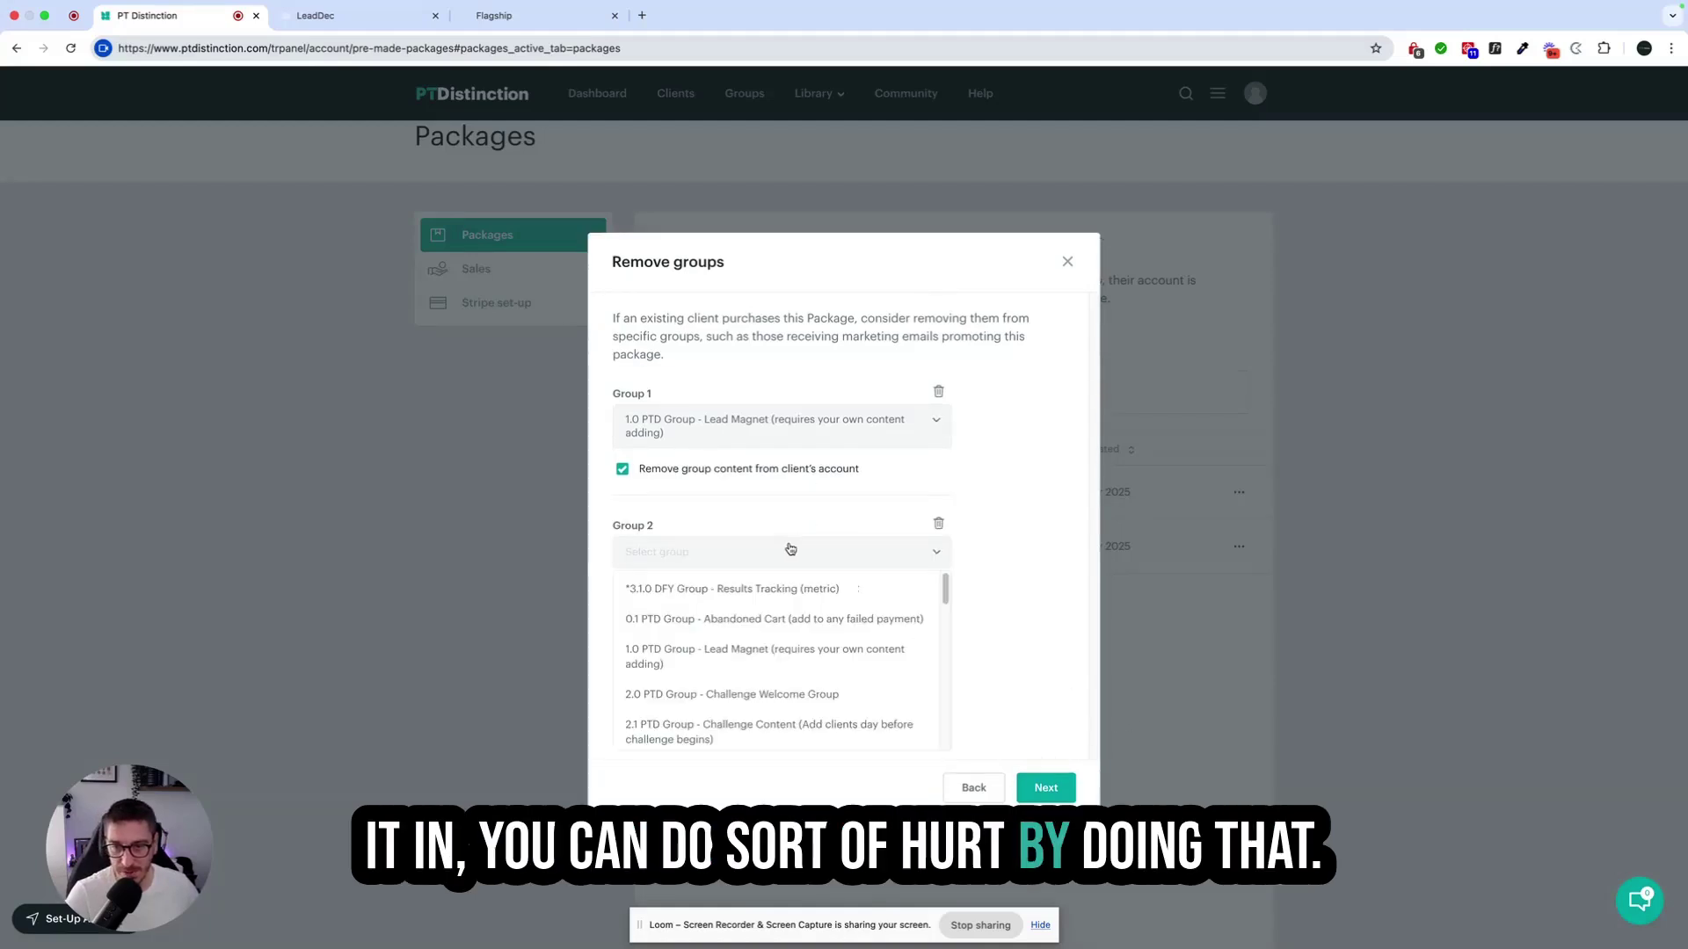
{"action": "scroll", "coordinate": [779, 615], "scroll_direction": "down", "scroll_amount": 1}
{"action": "scroll", "coordinate": [780, 620], "scroll_direction": "down", "scroll_amount": 1}
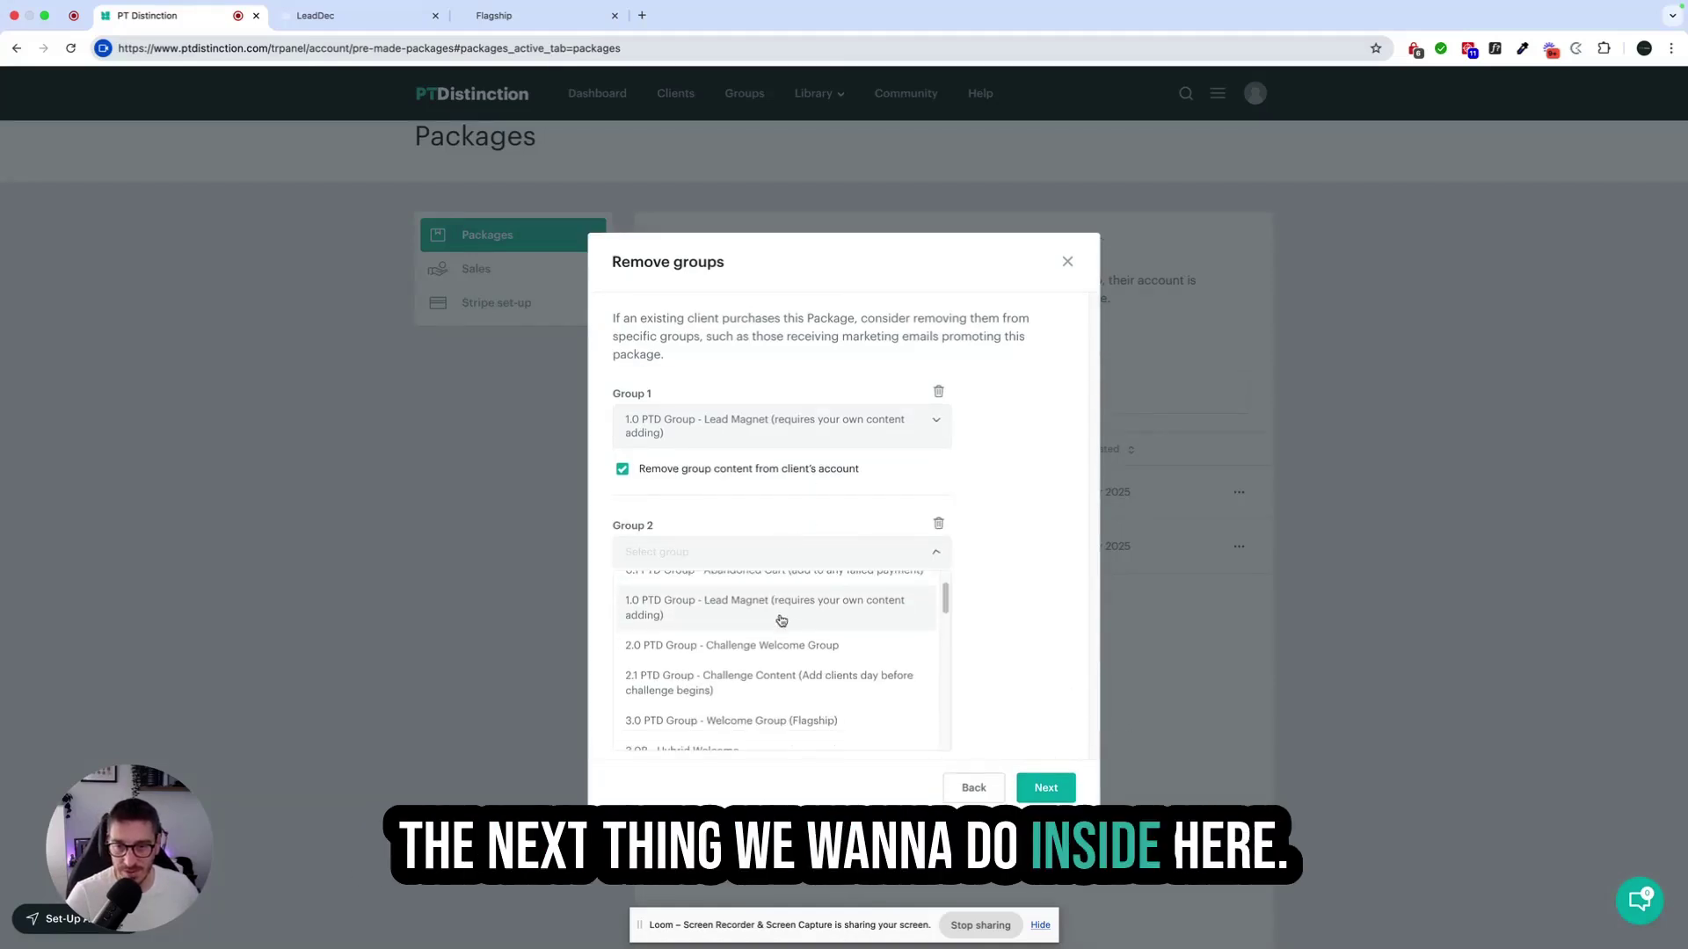
{"action": "scroll", "coordinate": [778, 633], "scroll_direction": "down", "scroll_amount": 3}
{"action": "scroll", "coordinate": [776, 657], "scroll_direction": "down", "scroll_amount": 2}
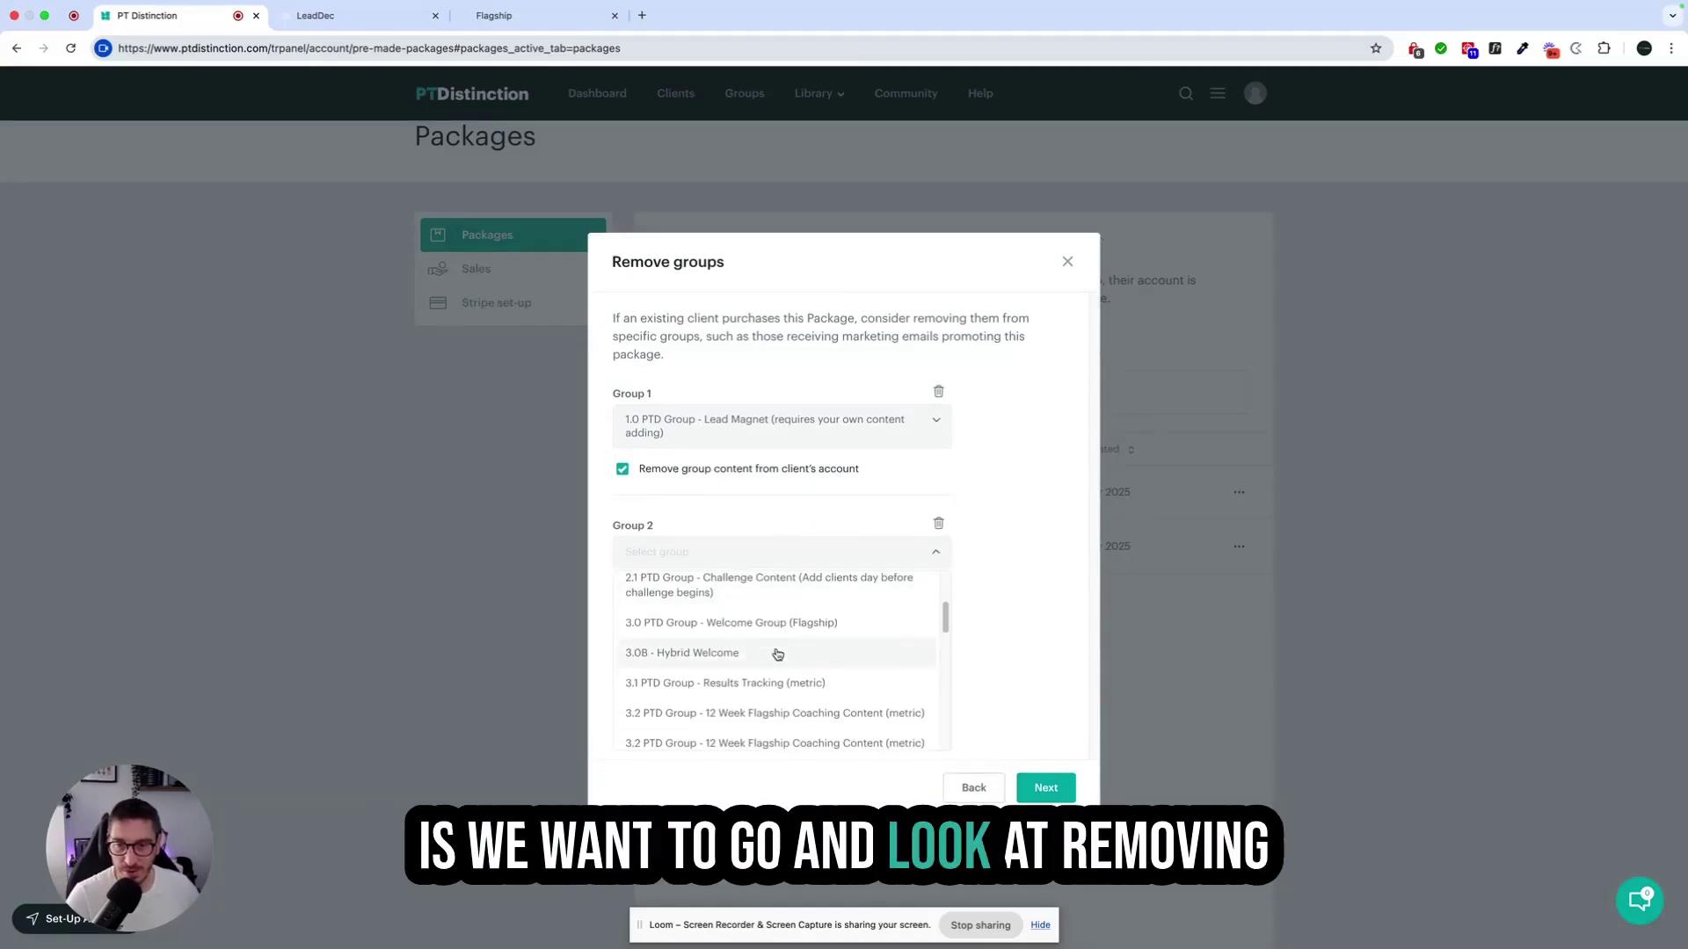
{"action": "scroll", "coordinate": [778, 654], "scroll_direction": "up", "scroll_amount": 1}
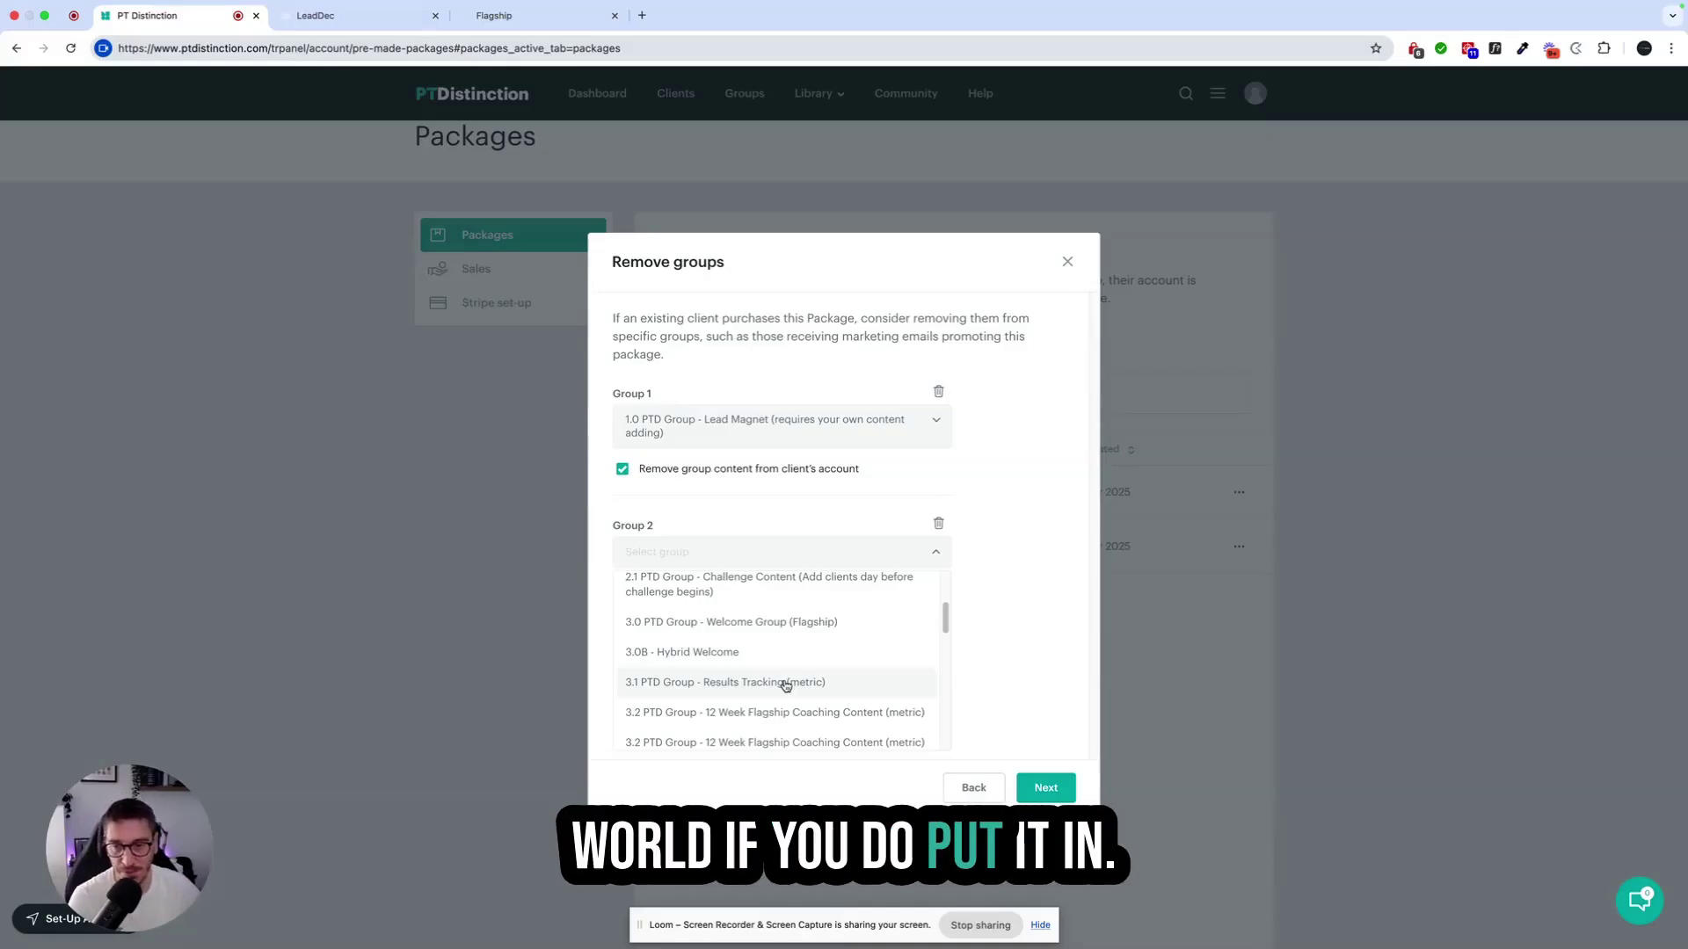
{"action": "scroll", "coordinate": [787, 686], "scroll_direction": "down", "scroll_amount": 2}
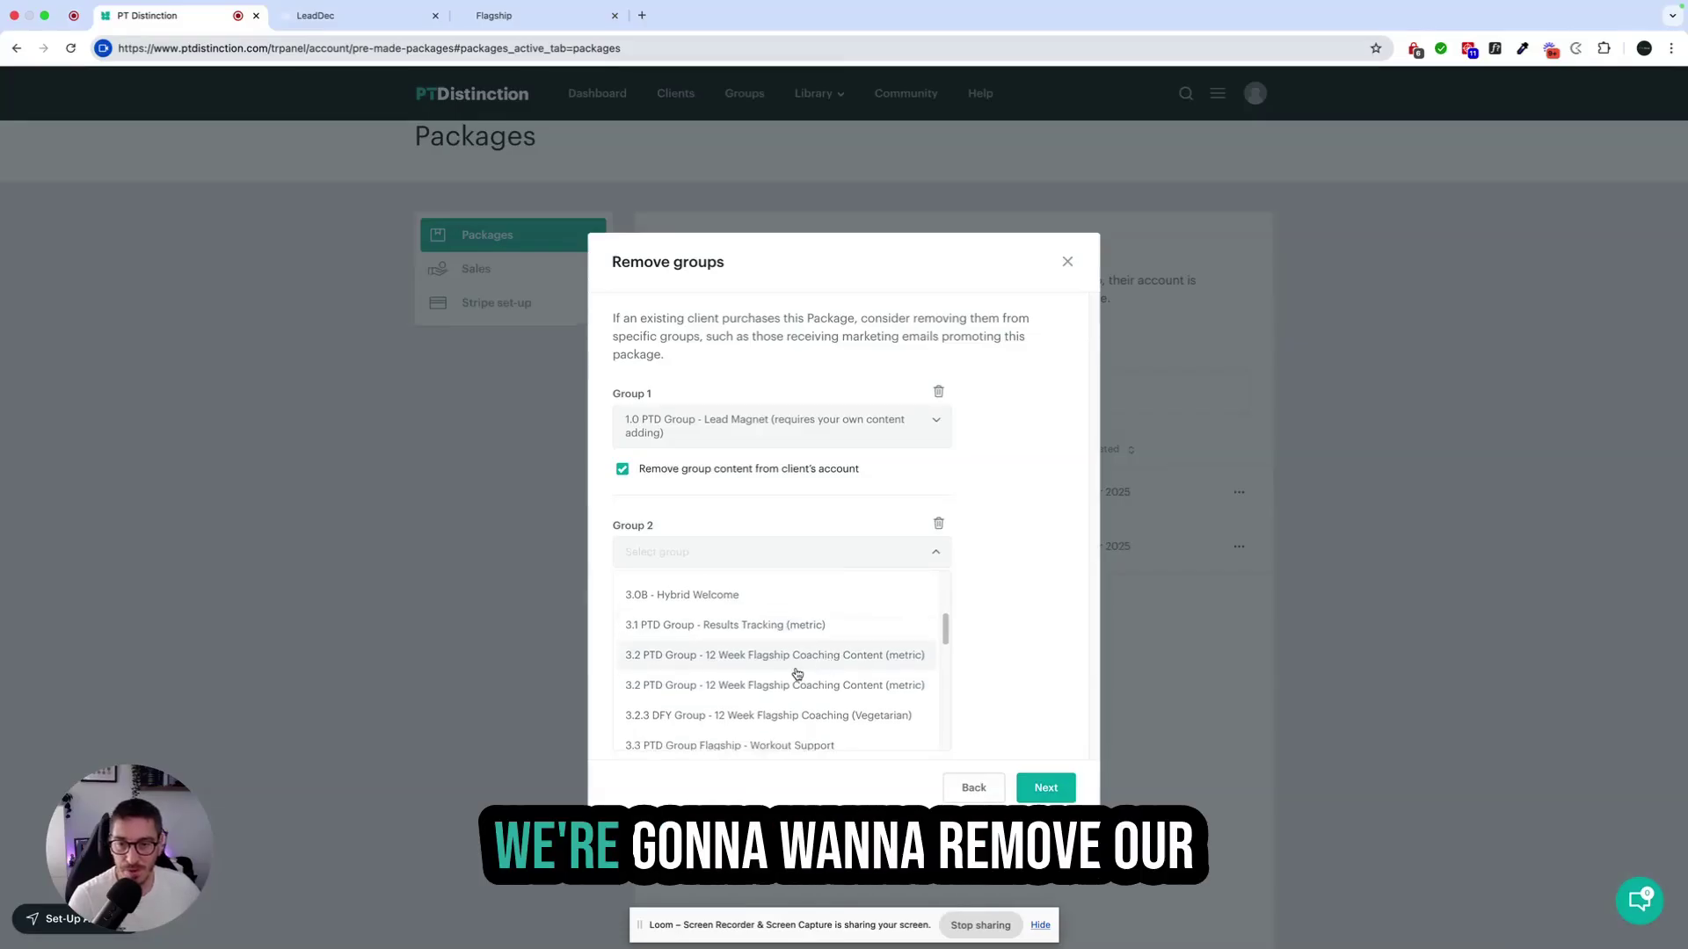
{"action": "left_click", "coordinate": [790, 661]}
{"action": "left_click", "coordinate": [982, 649]}
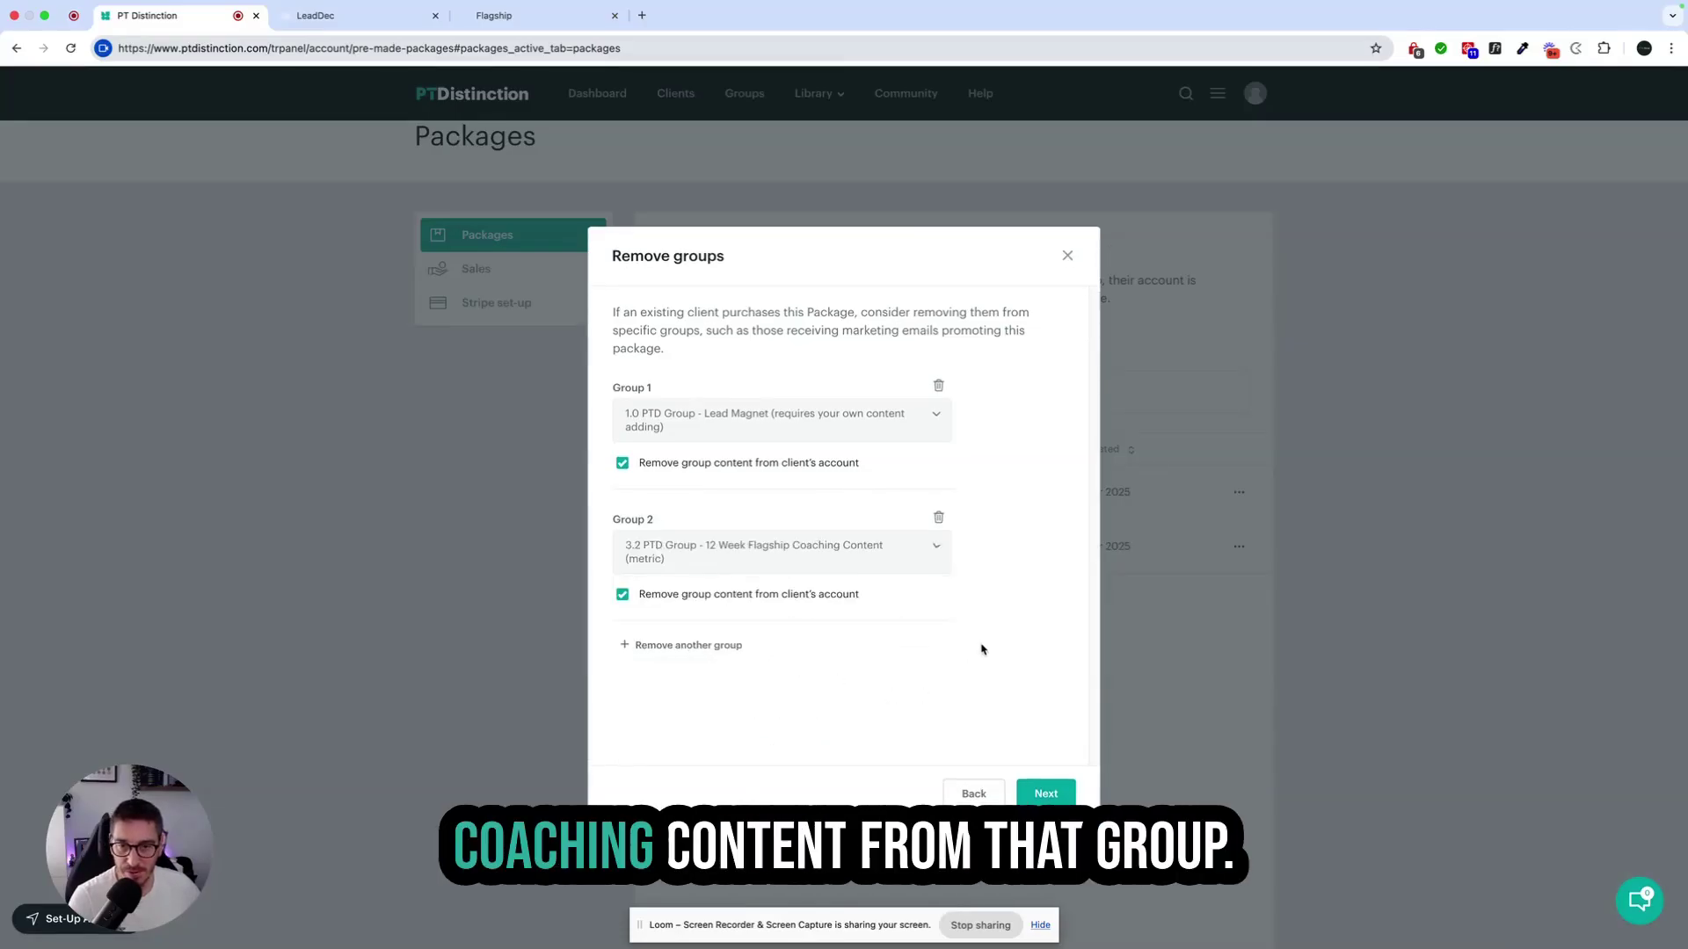
- Add 6.1 PTD Group - Automated Workout - Beginner Home 3x day split (12 Weeks - Scheduled) as the third group to remove
{"action": "left_click", "coordinate": [706, 647]}
{"action": "left_click", "coordinate": [808, 623]}
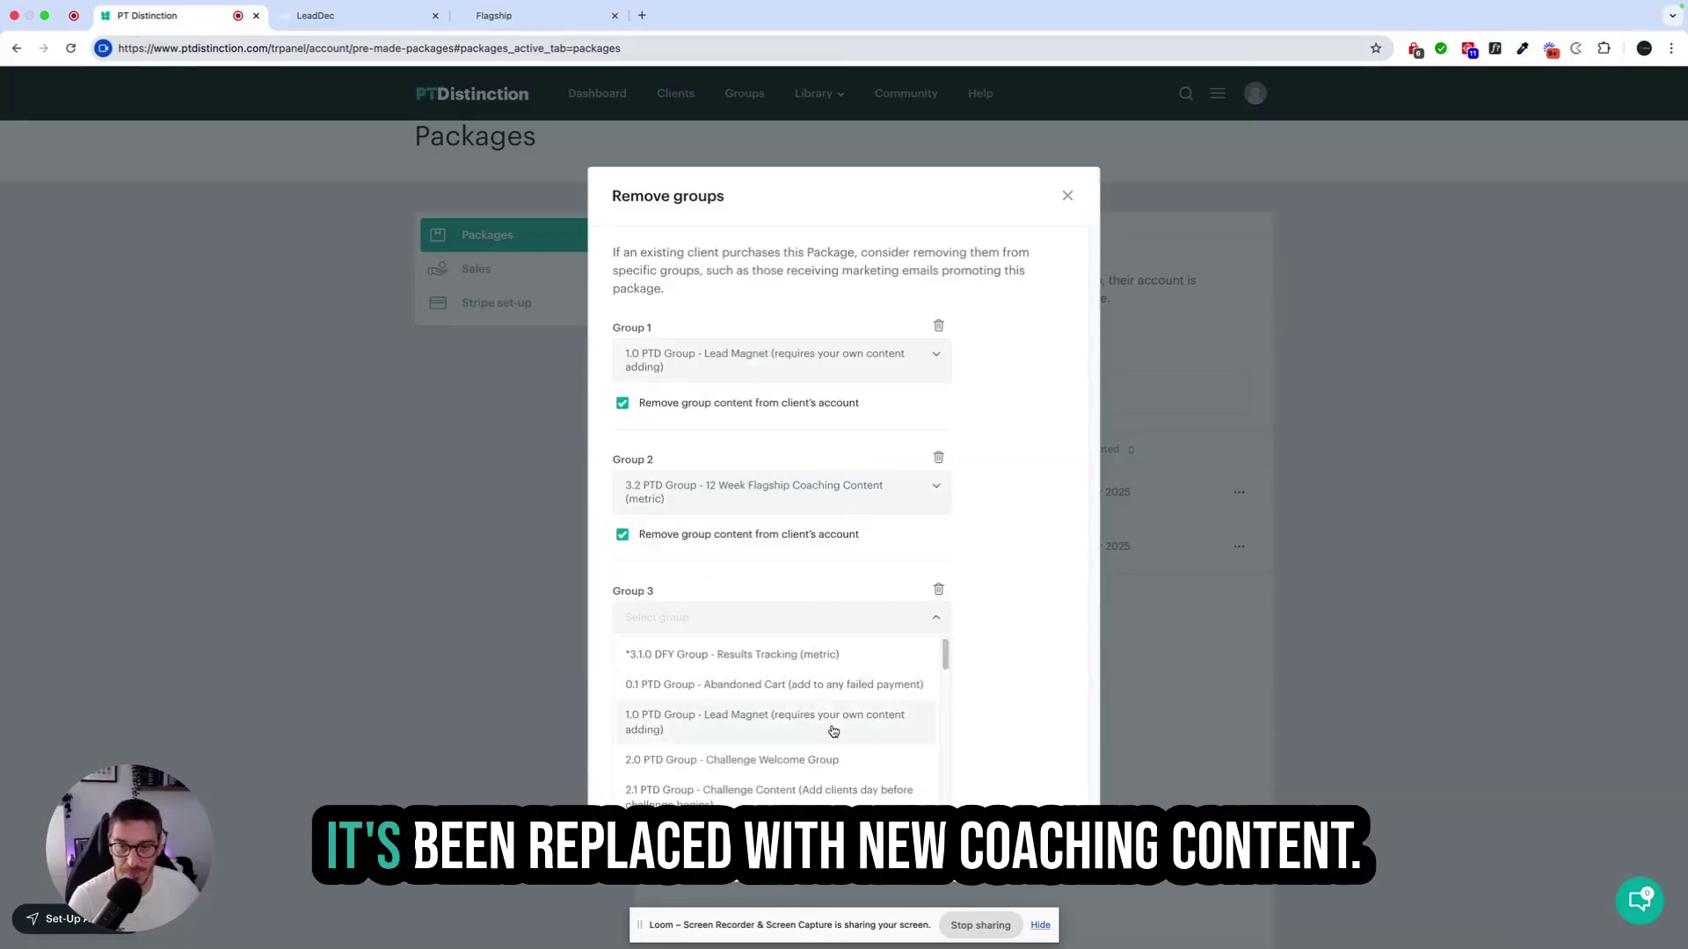
{"action": "scroll", "coordinate": [833, 731], "scroll_direction": "down", "scroll_amount": 5}
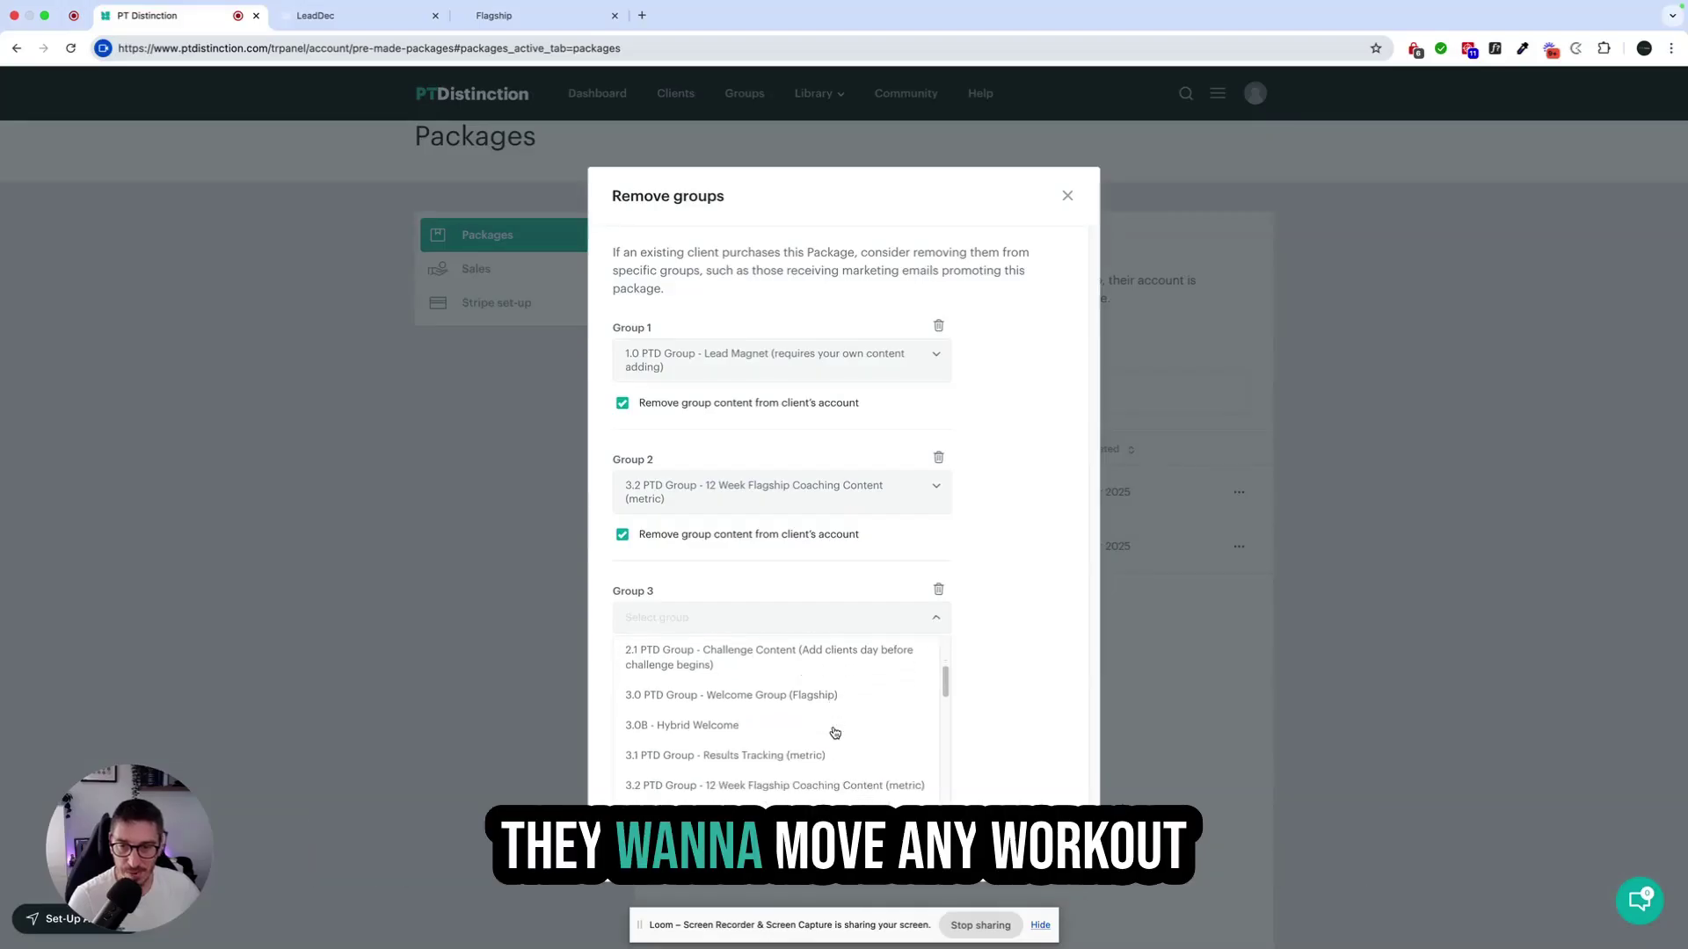
{"action": "scroll", "coordinate": [834, 732], "scroll_direction": "down", "scroll_amount": 1}
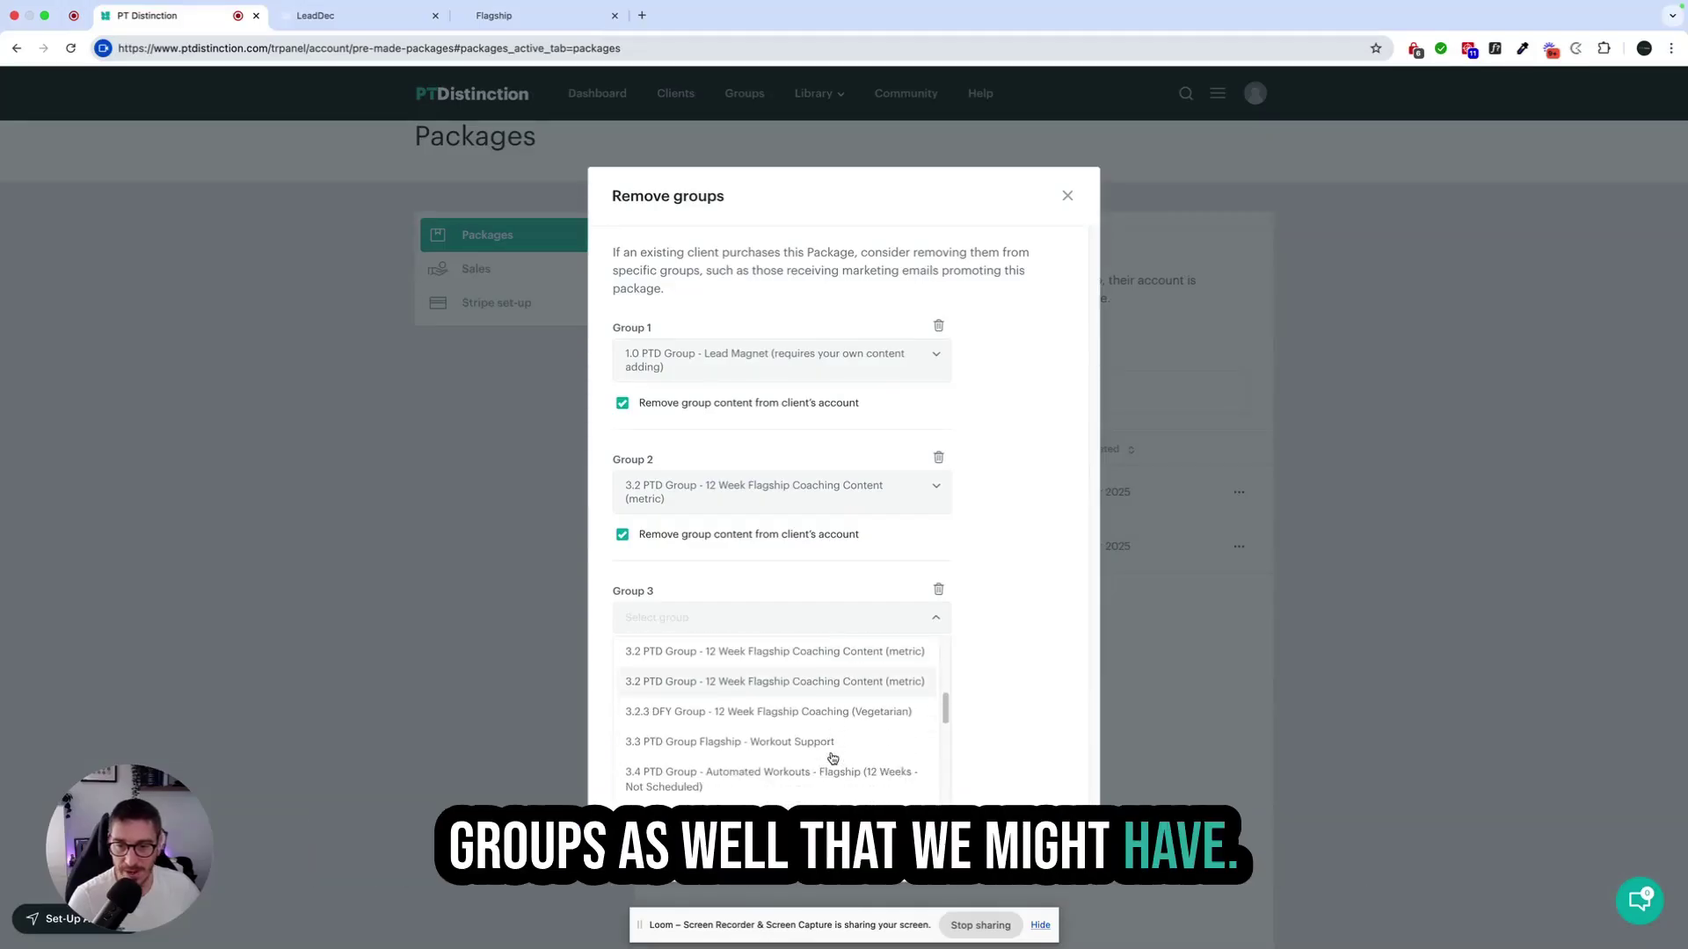
{"action": "scroll", "coordinate": [831, 755], "scroll_direction": "down", "scroll_amount": 1}
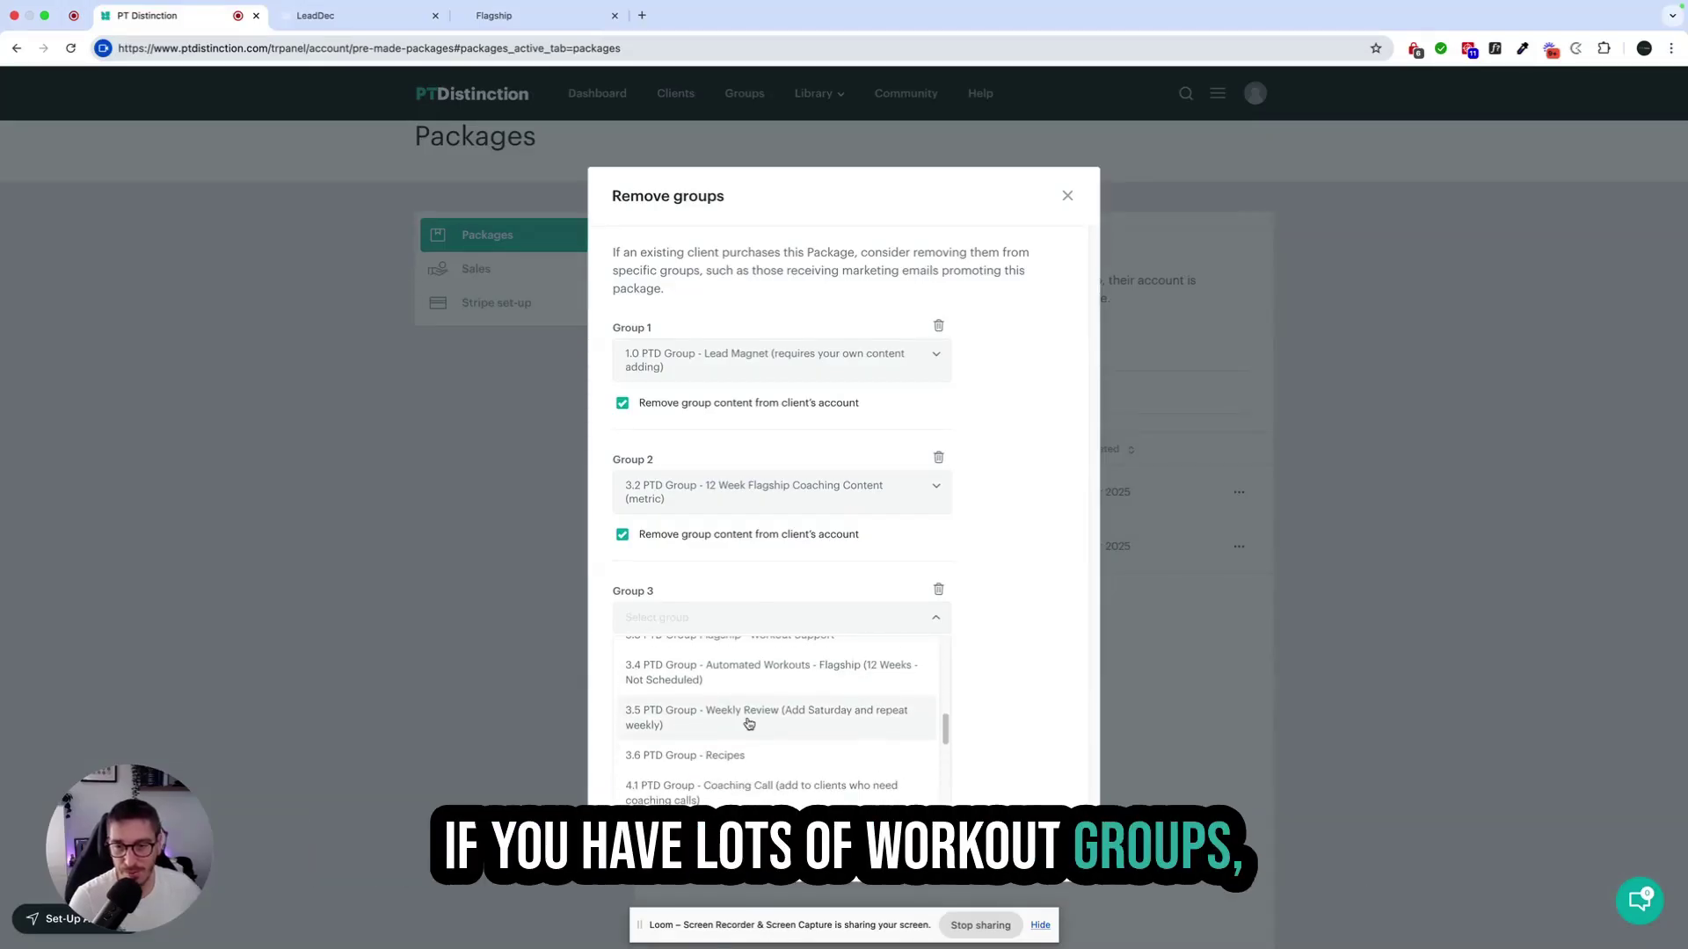
{"action": "scroll", "coordinate": [776, 716], "scroll_direction": "up", "scroll_amount": 1}
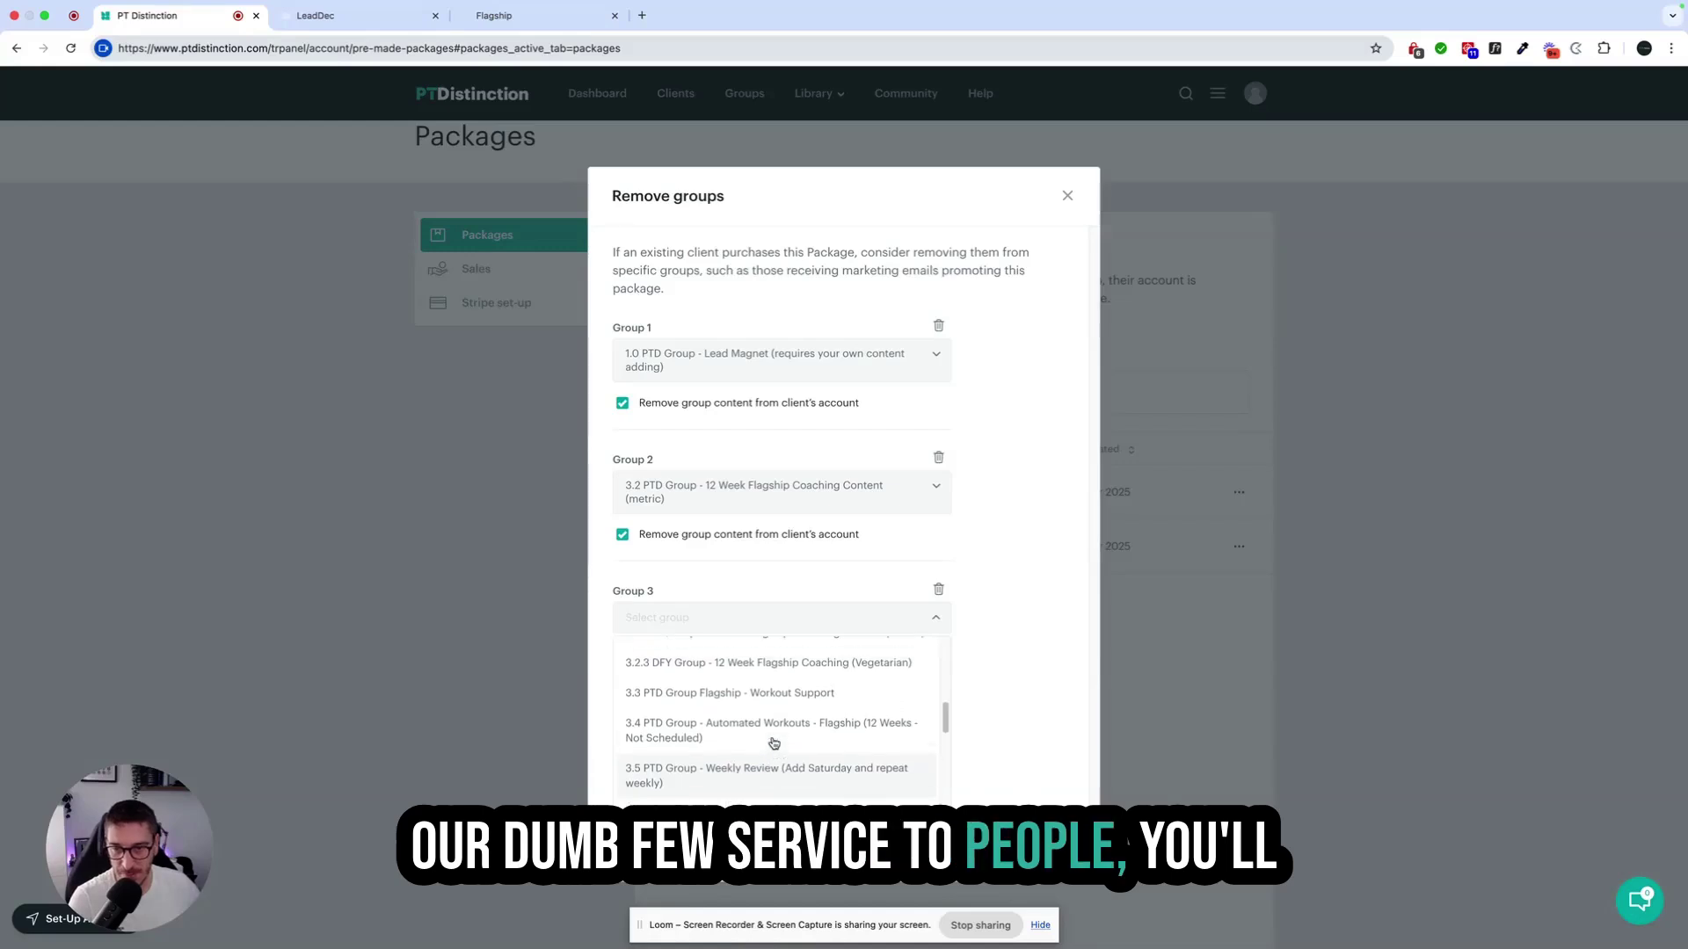
{"action": "scroll", "coordinate": [773, 743], "scroll_direction": "up", "scroll_amount": 1}
{"action": "scroll", "coordinate": [774, 743], "scroll_direction": "up", "scroll_amount": 5}
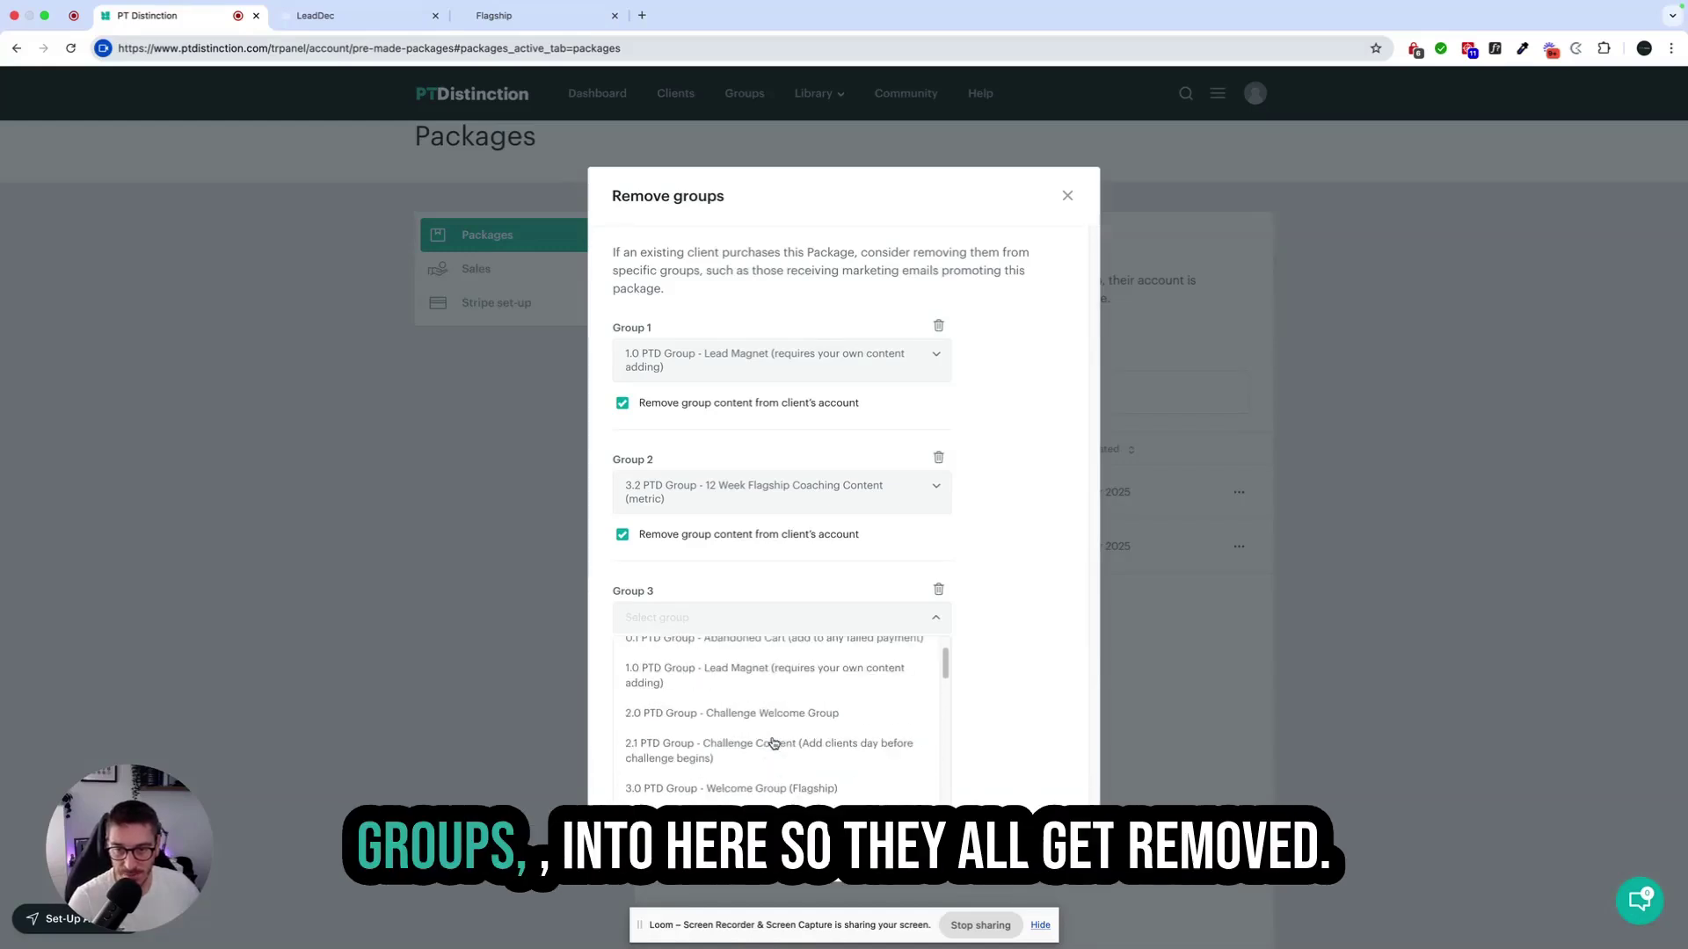
{"action": "scroll", "coordinate": [787, 745], "scroll_direction": "down", "scroll_amount": 3}
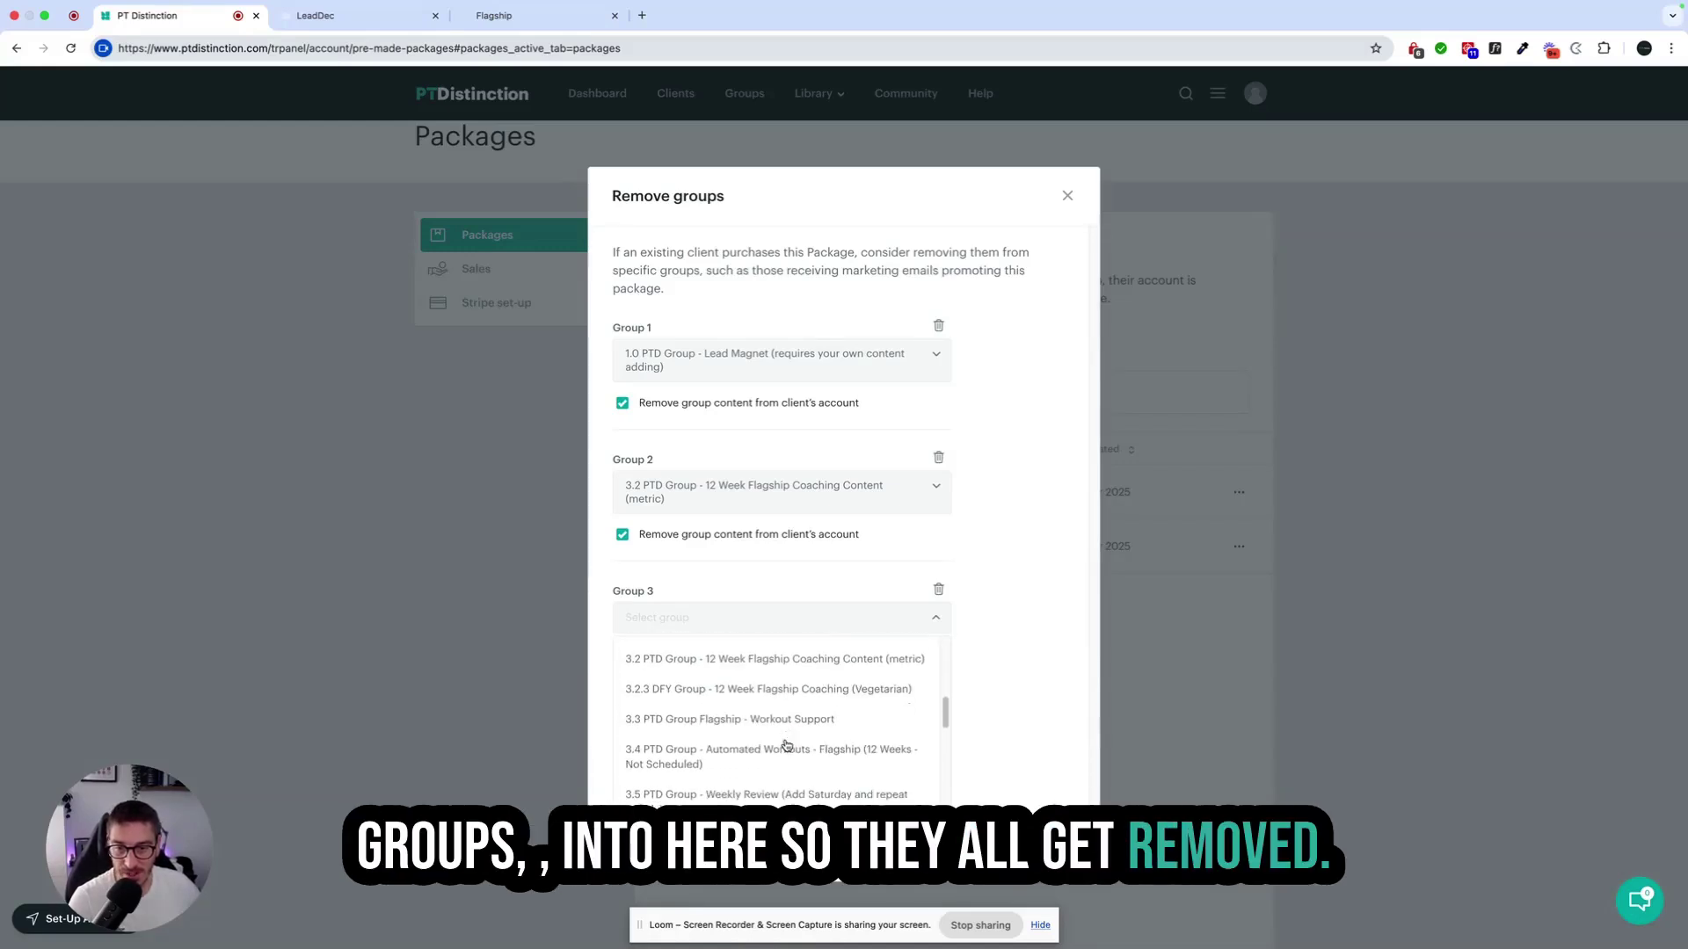
{"action": "scroll", "coordinate": [801, 752], "scroll_direction": "down", "scroll_amount": 1}
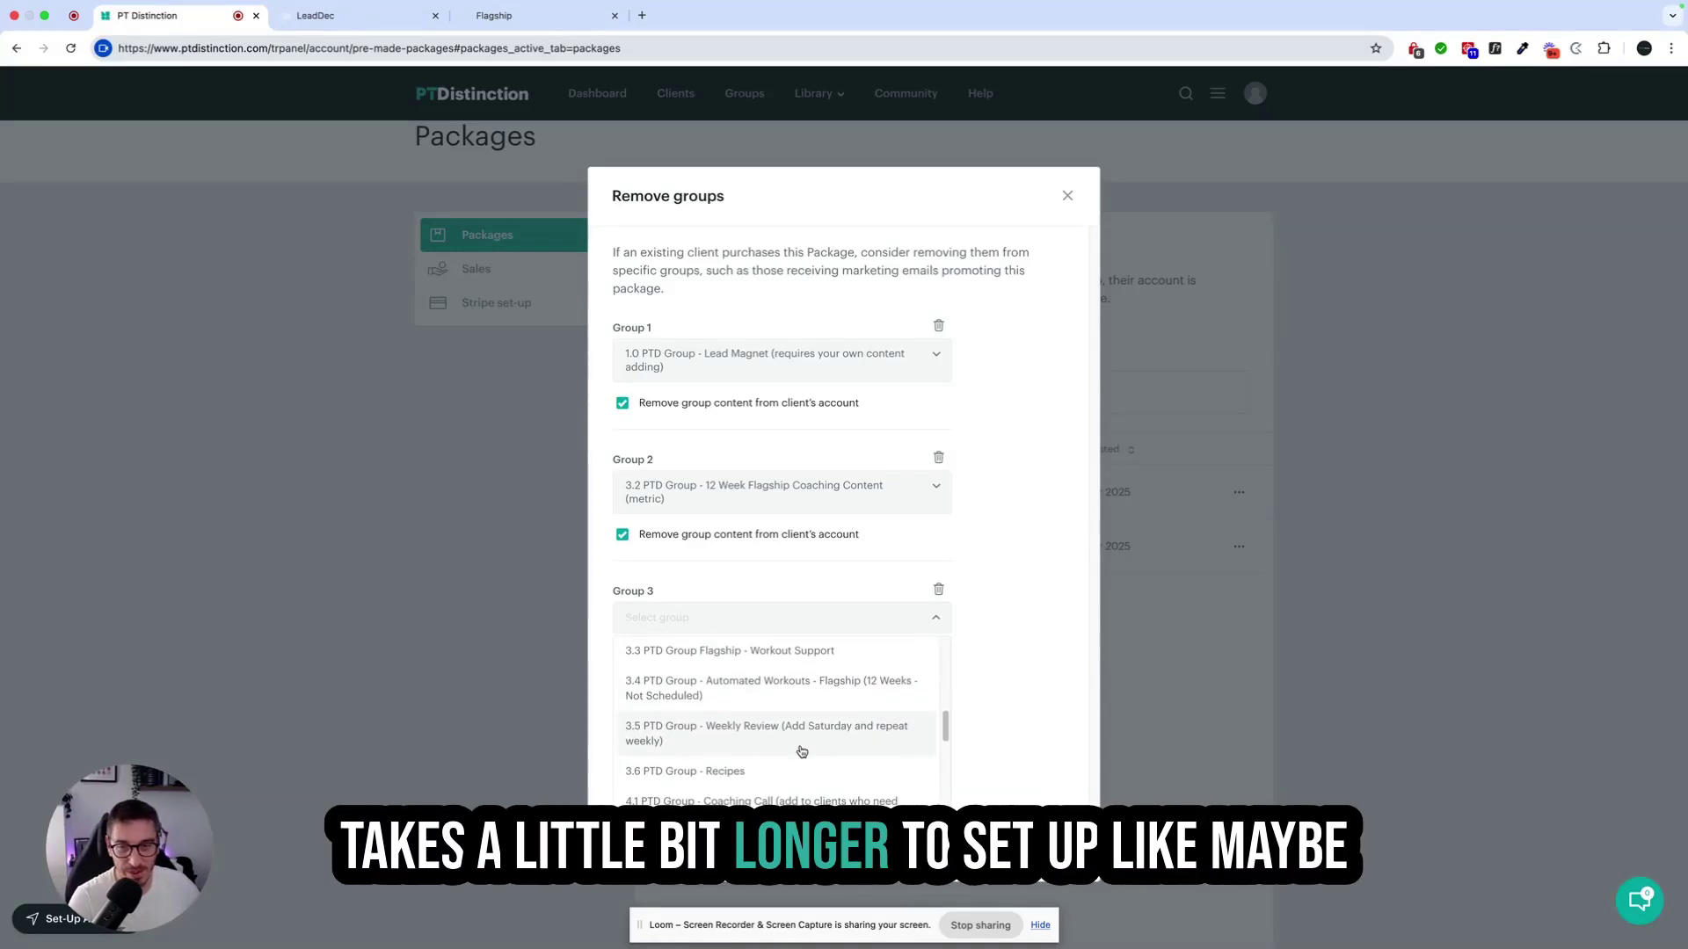
{"action": "scroll", "coordinate": [805, 754], "scroll_direction": "down", "scroll_amount": 2}
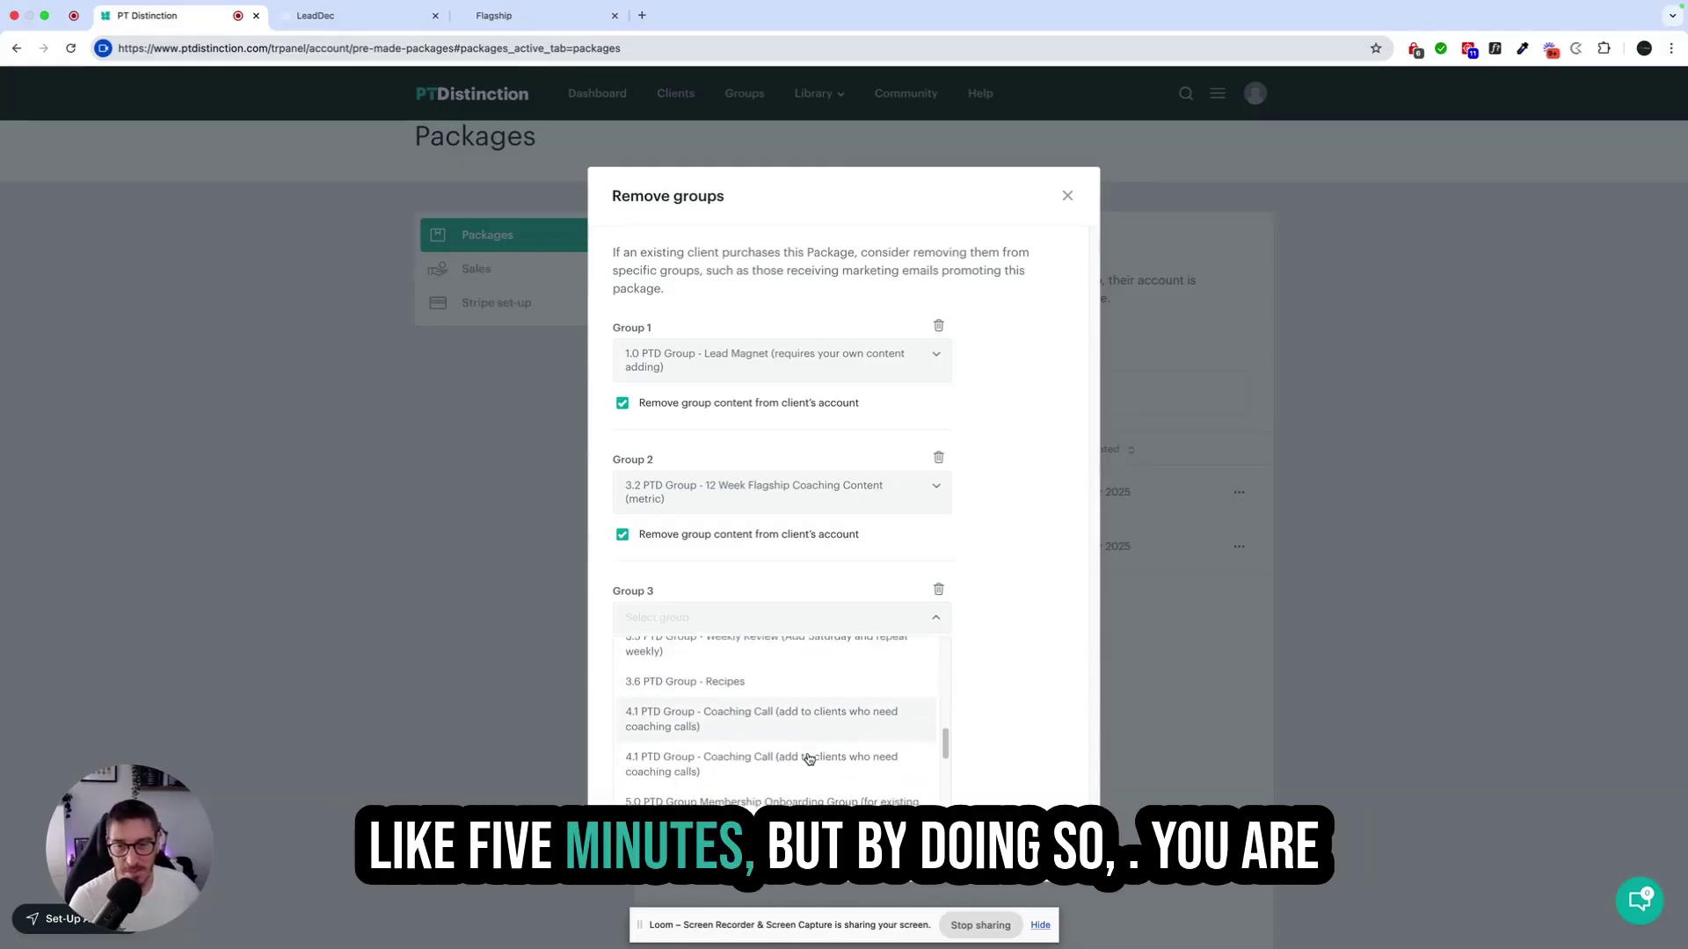
{"action": "scroll", "coordinate": [809, 759], "scroll_direction": "down", "scroll_amount": 3}
{"action": "scroll", "coordinate": [788, 753], "scroll_direction": "down", "scroll_amount": 1}
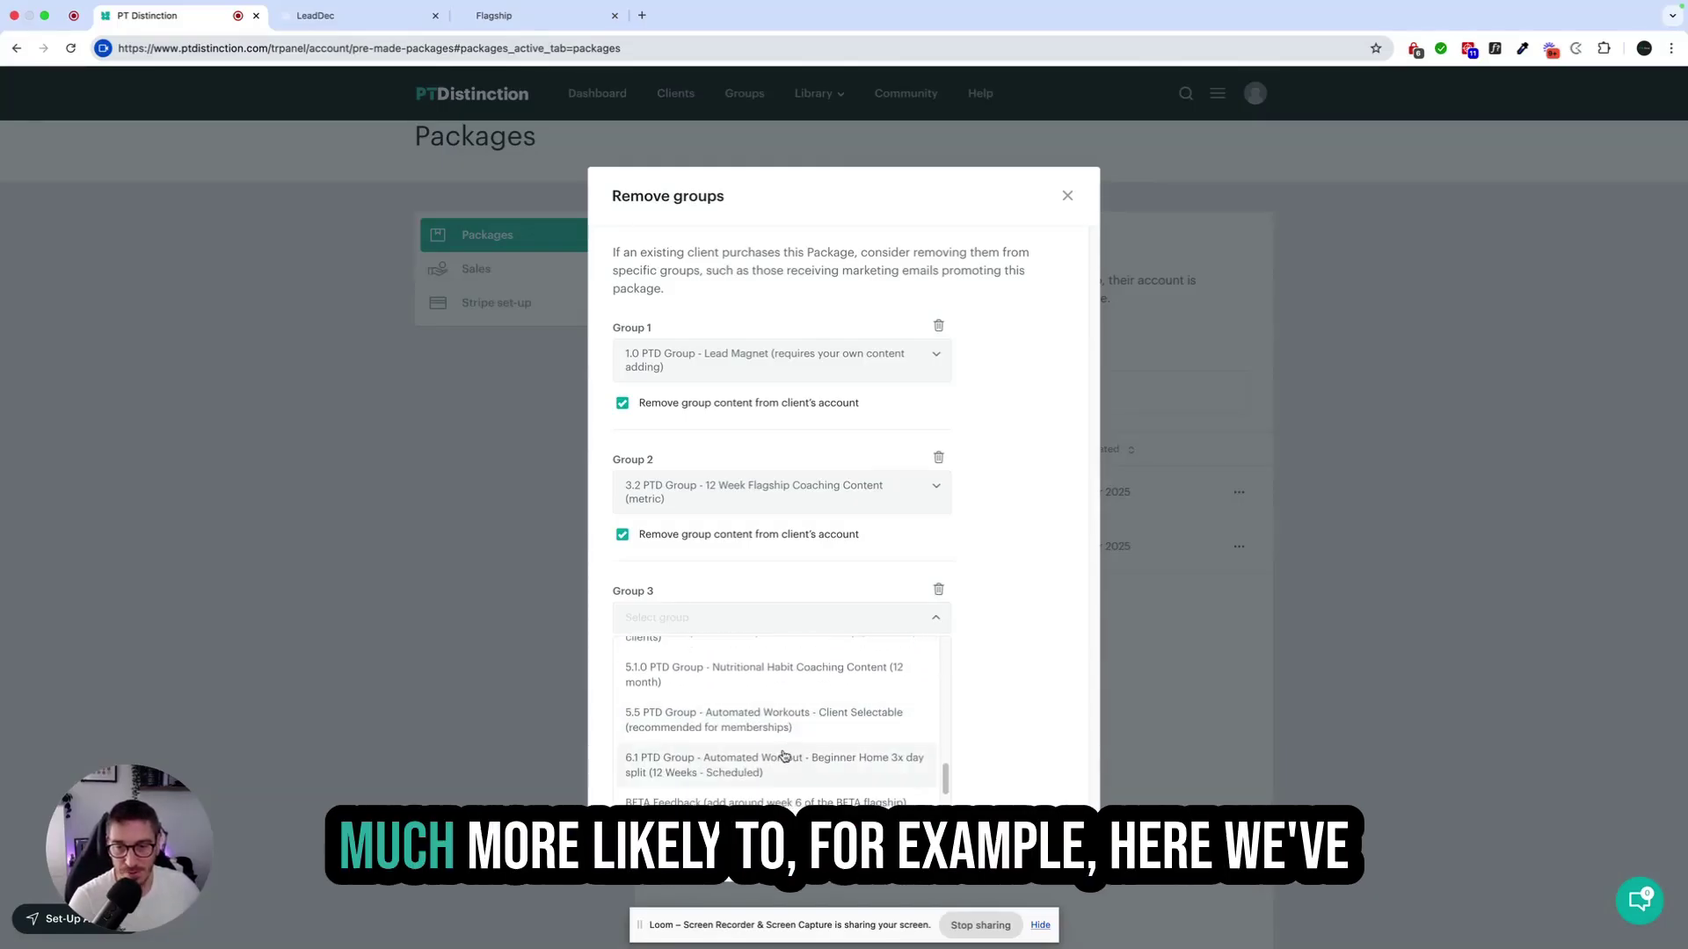
{"action": "left_click", "coordinate": [736, 759]}
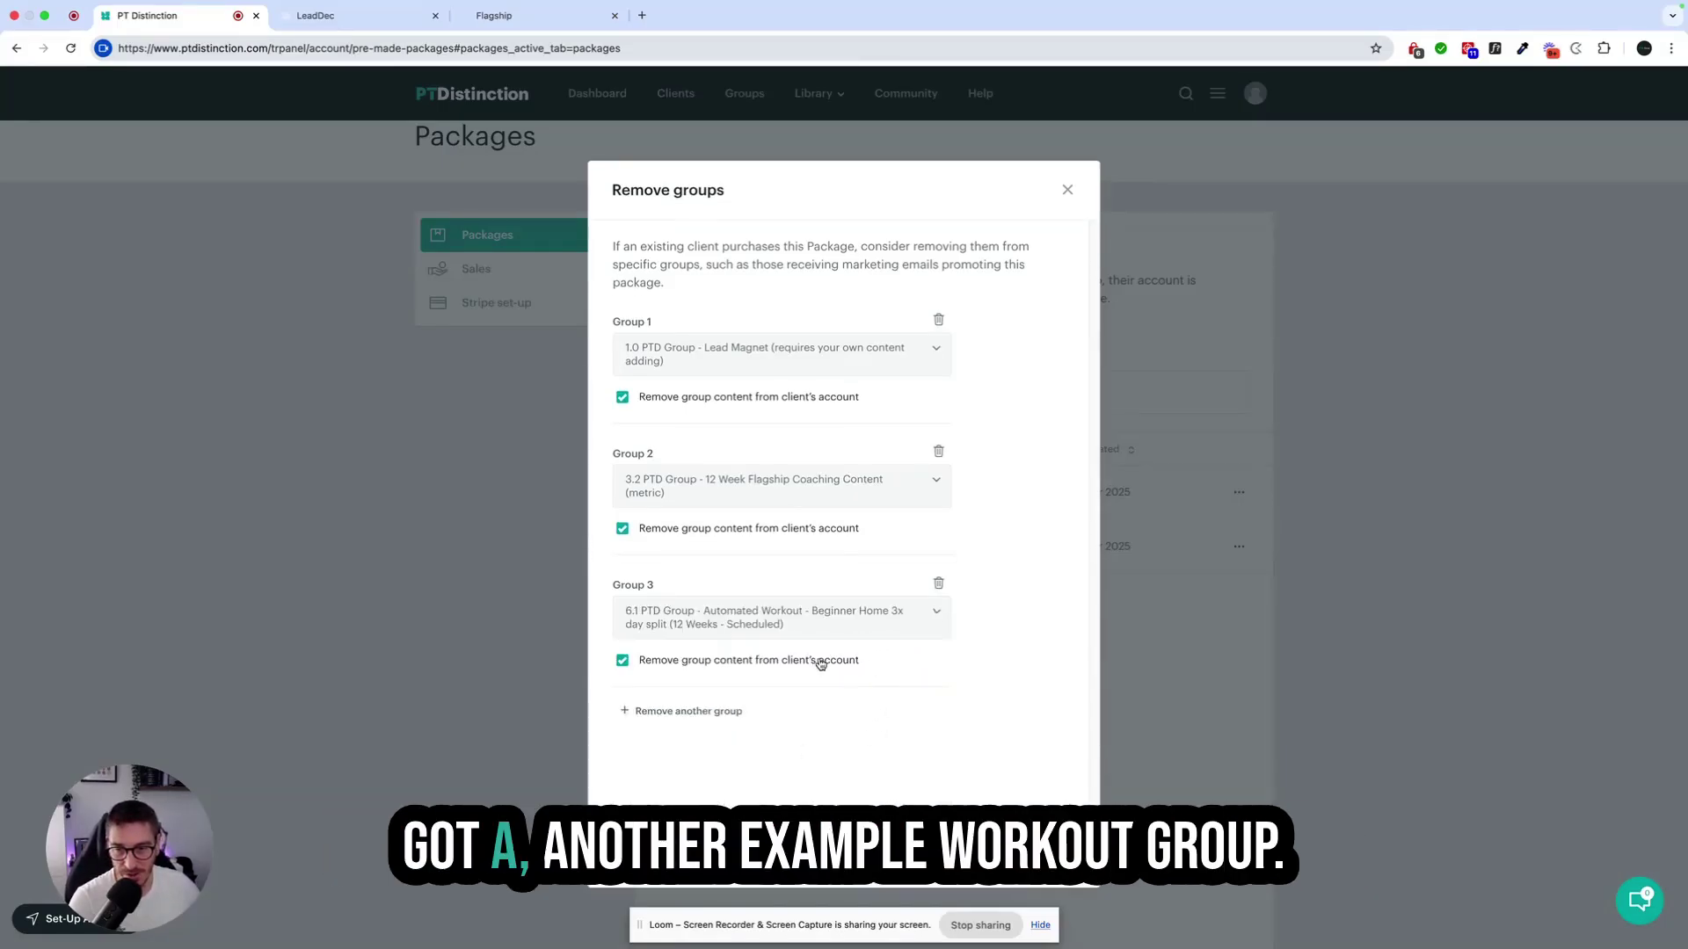
- Add 3.4 PTD Group - Automated Workouts - Flagship (12 Weeks - Not Scheduled) as the fourth group to remove
{"action": "left_click", "coordinate": [703, 719]}
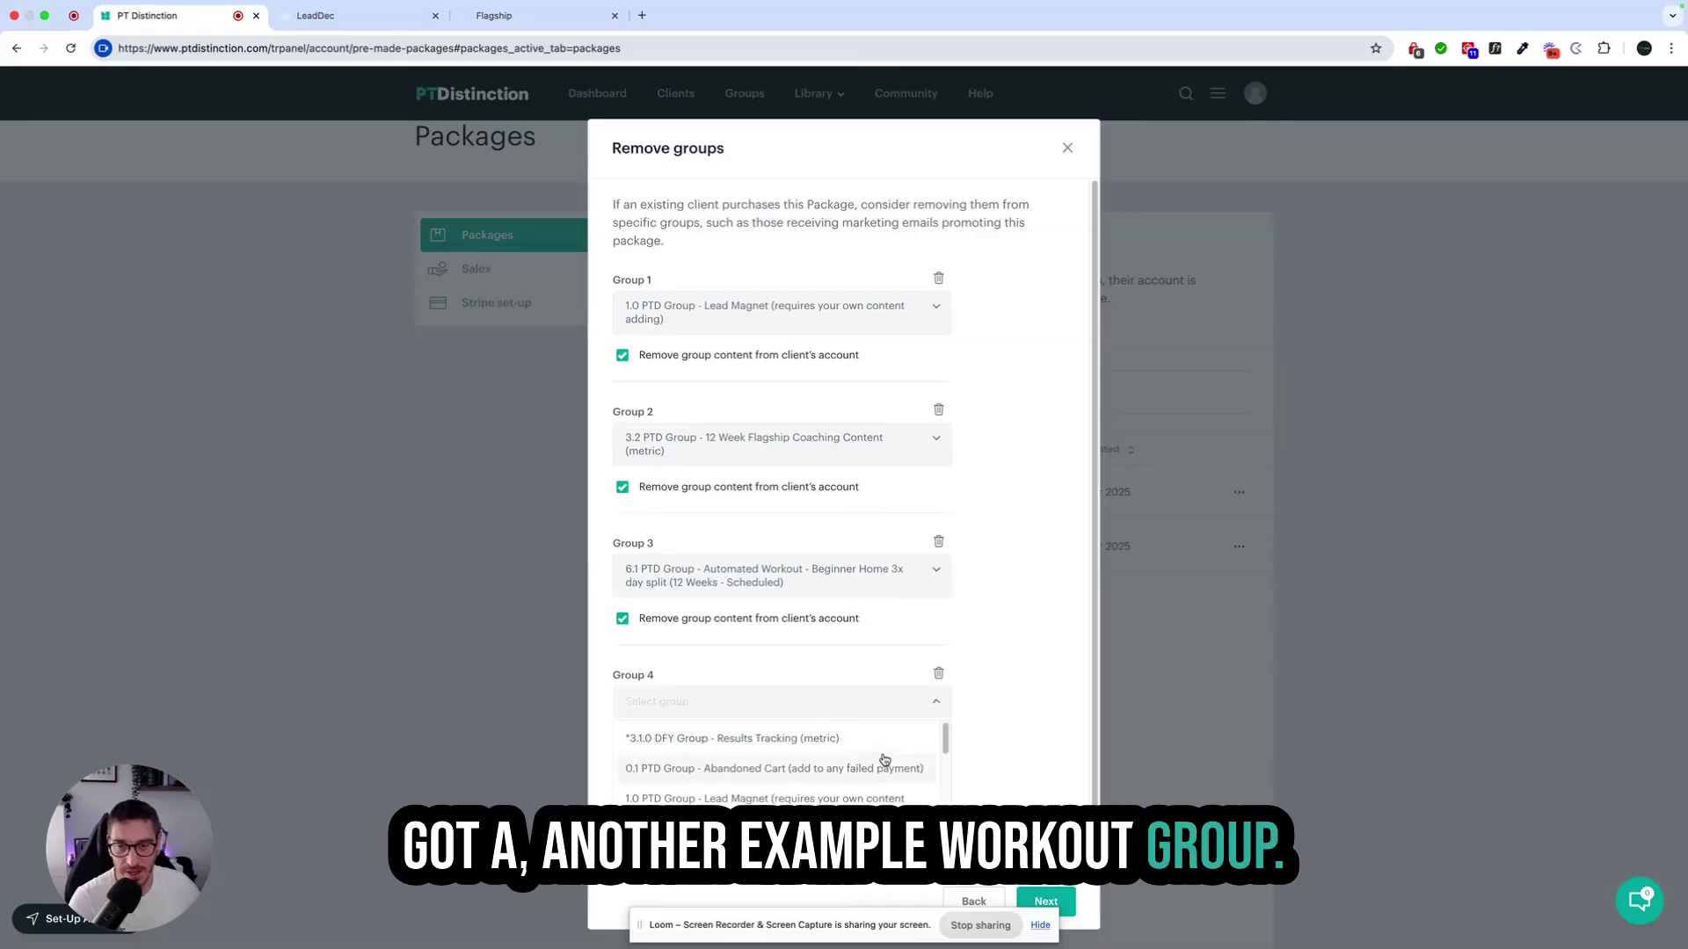
{"action": "scroll", "coordinate": [884, 760], "scroll_direction": "down", "scroll_amount": 5}
{"action": "scroll", "coordinate": [859, 791], "scroll_direction": "down", "scroll_amount": 2}
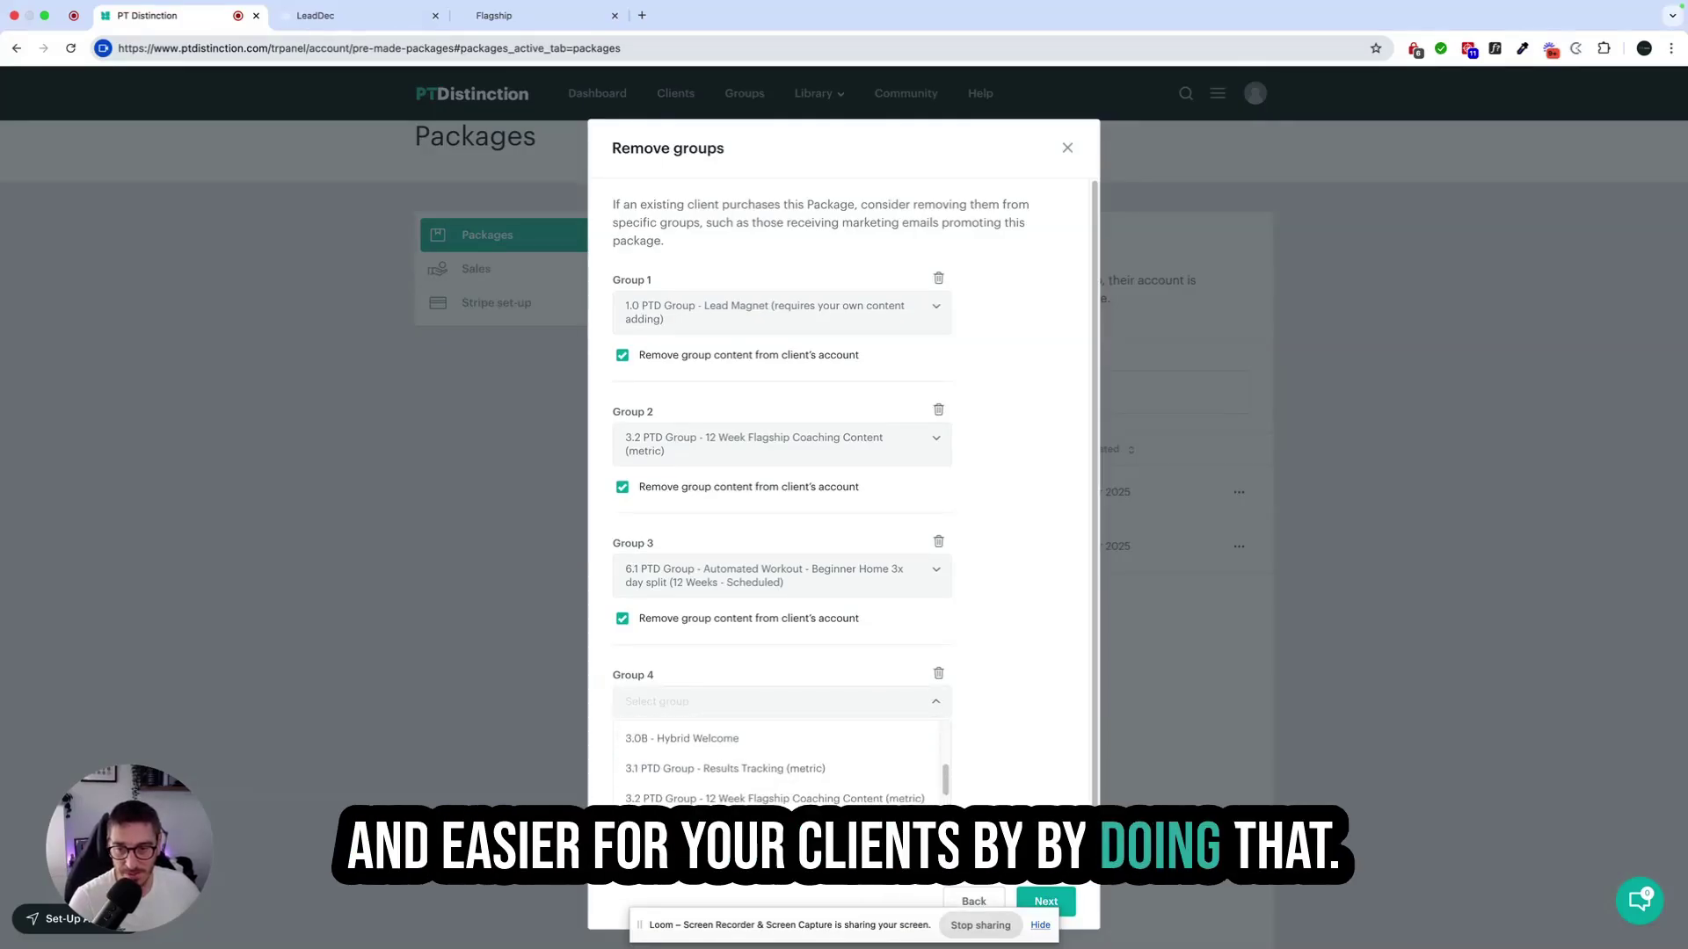
{"action": "scroll", "coordinate": [844, 791], "scroll_direction": "down", "scroll_amount": 1}
{"action": "scroll", "coordinate": [840, 804], "scroll_direction": "down", "scroll_amount": 3}
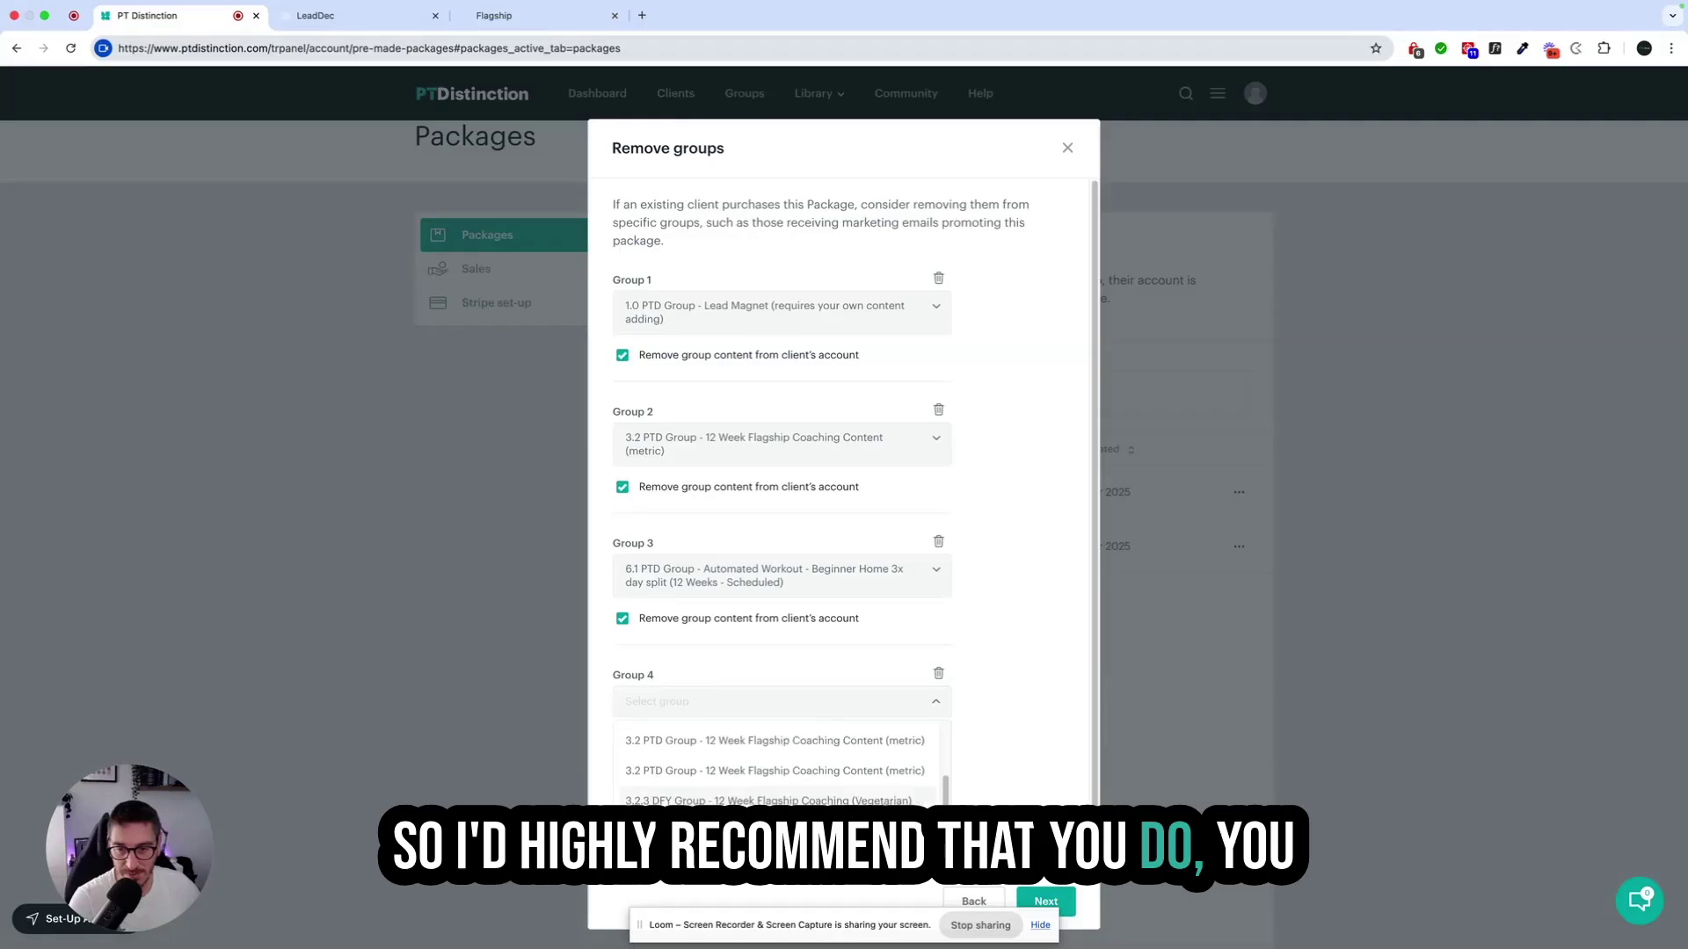
{"action": "left_click", "coordinate": [826, 813]}
{"action": "scroll", "coordinate": [839, 492], "scroll_direction": "down", "scroll_amount": 2}
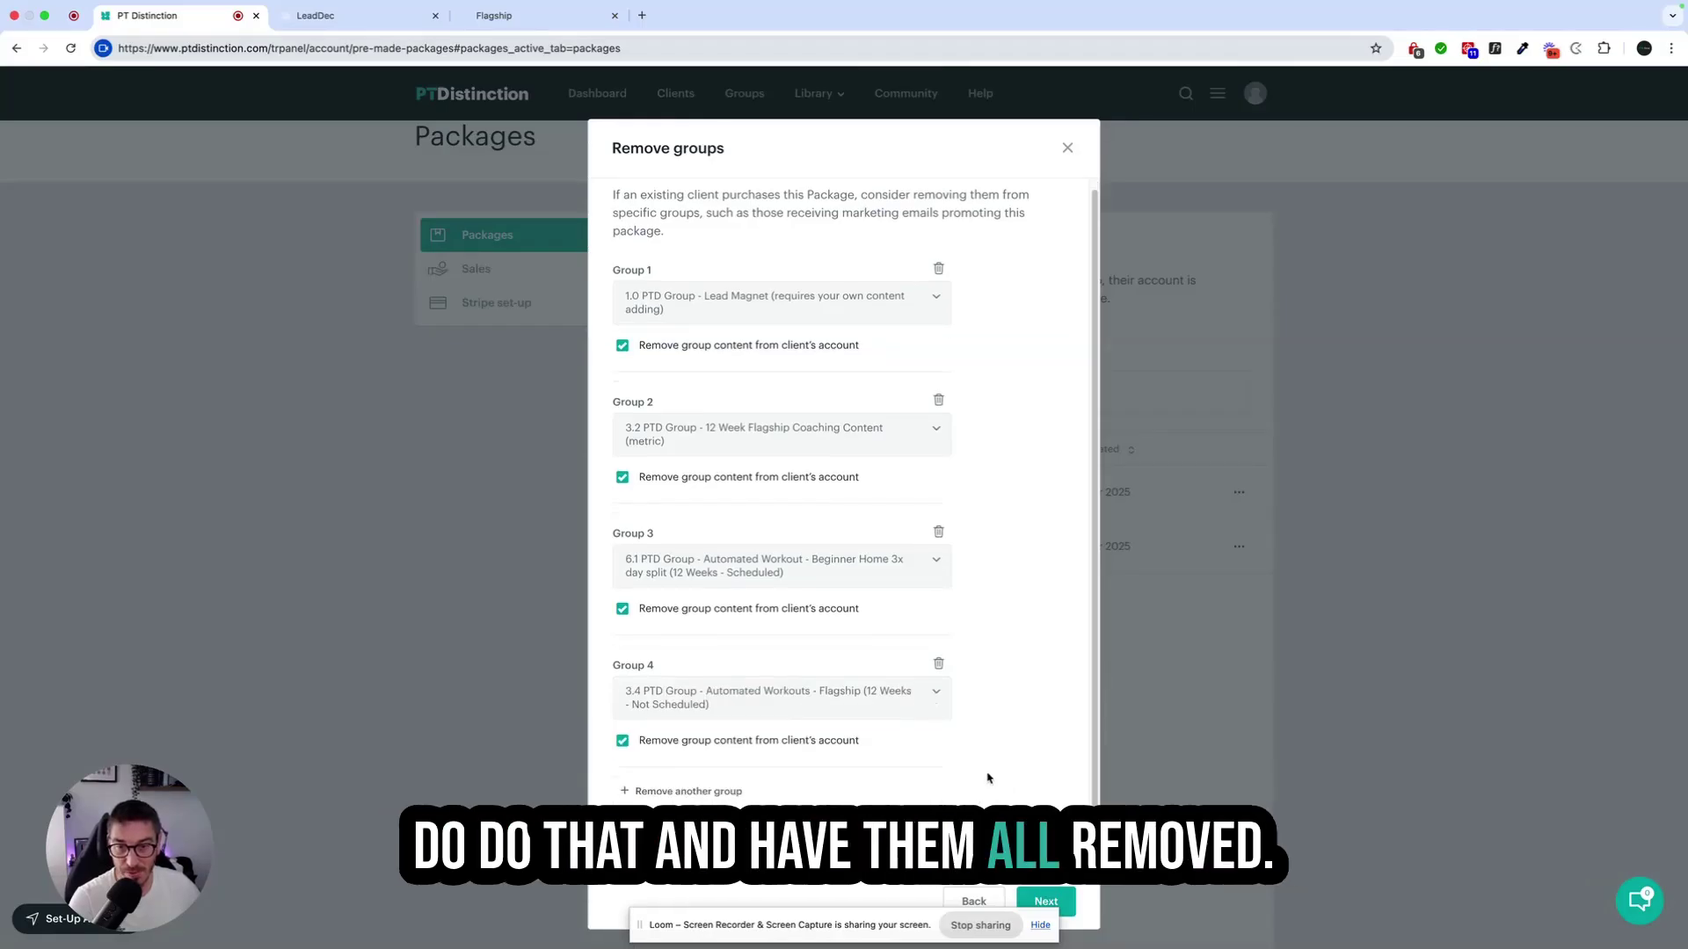
- Add 0.1 PTD Group - Abandoned Cart (add to any failed payment) as the fifth group to remove
{"action": "left_click", "coordinate": [719, 766]}
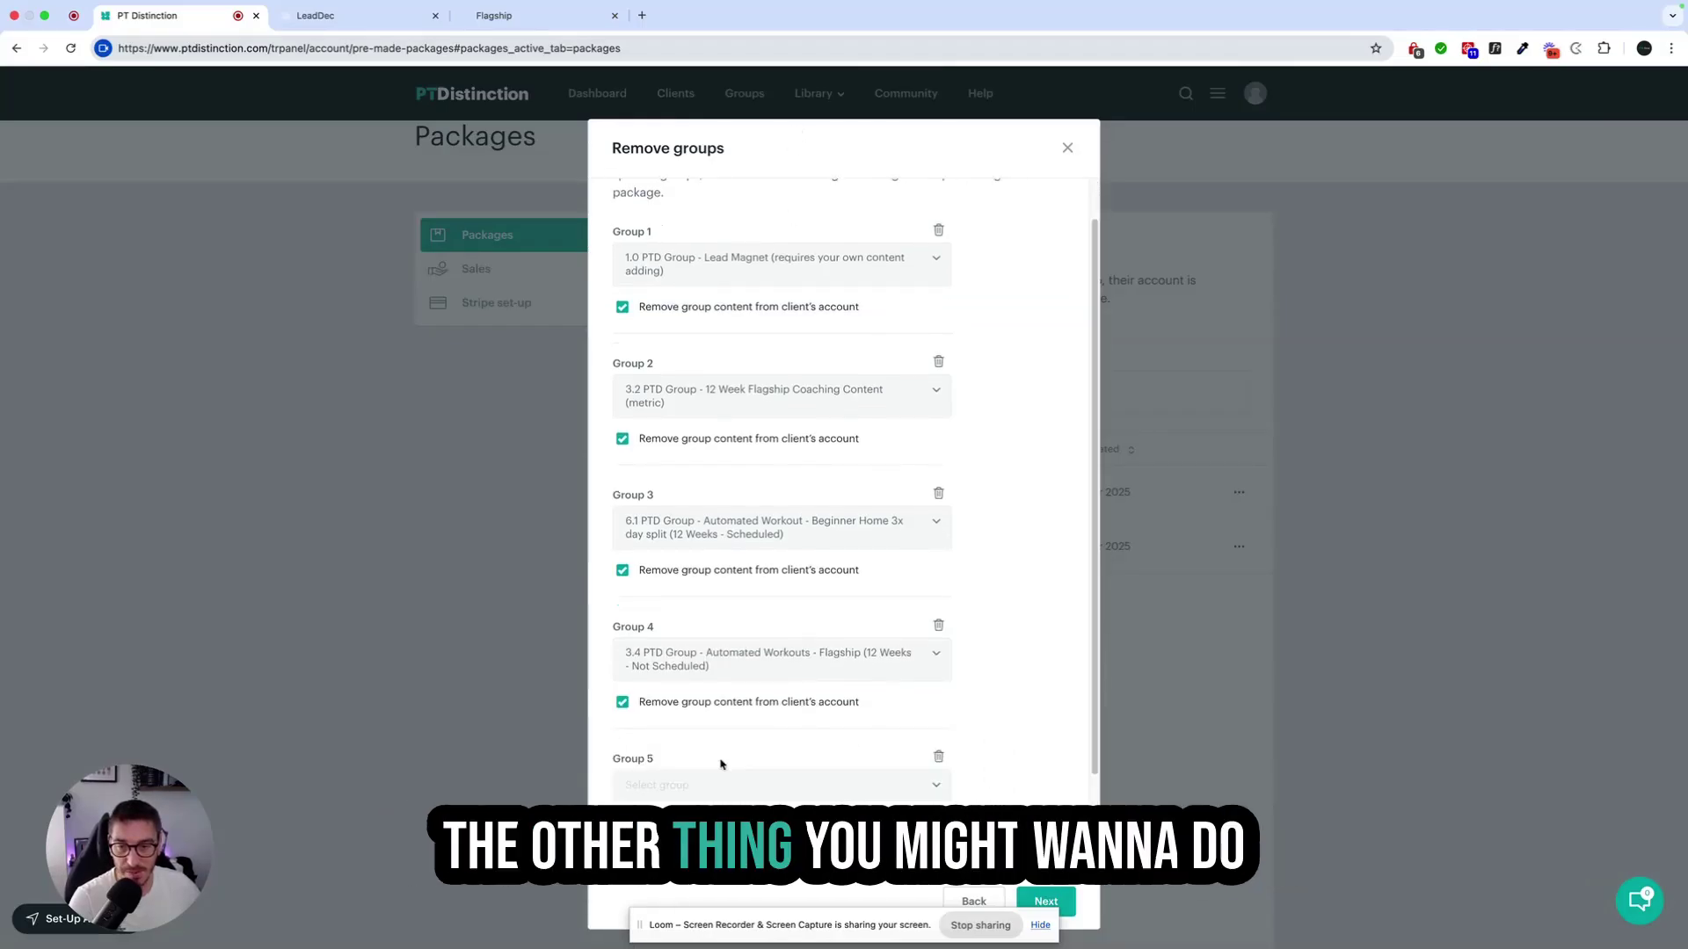
{"action": "left_click", "coordinate": [822, 782]}
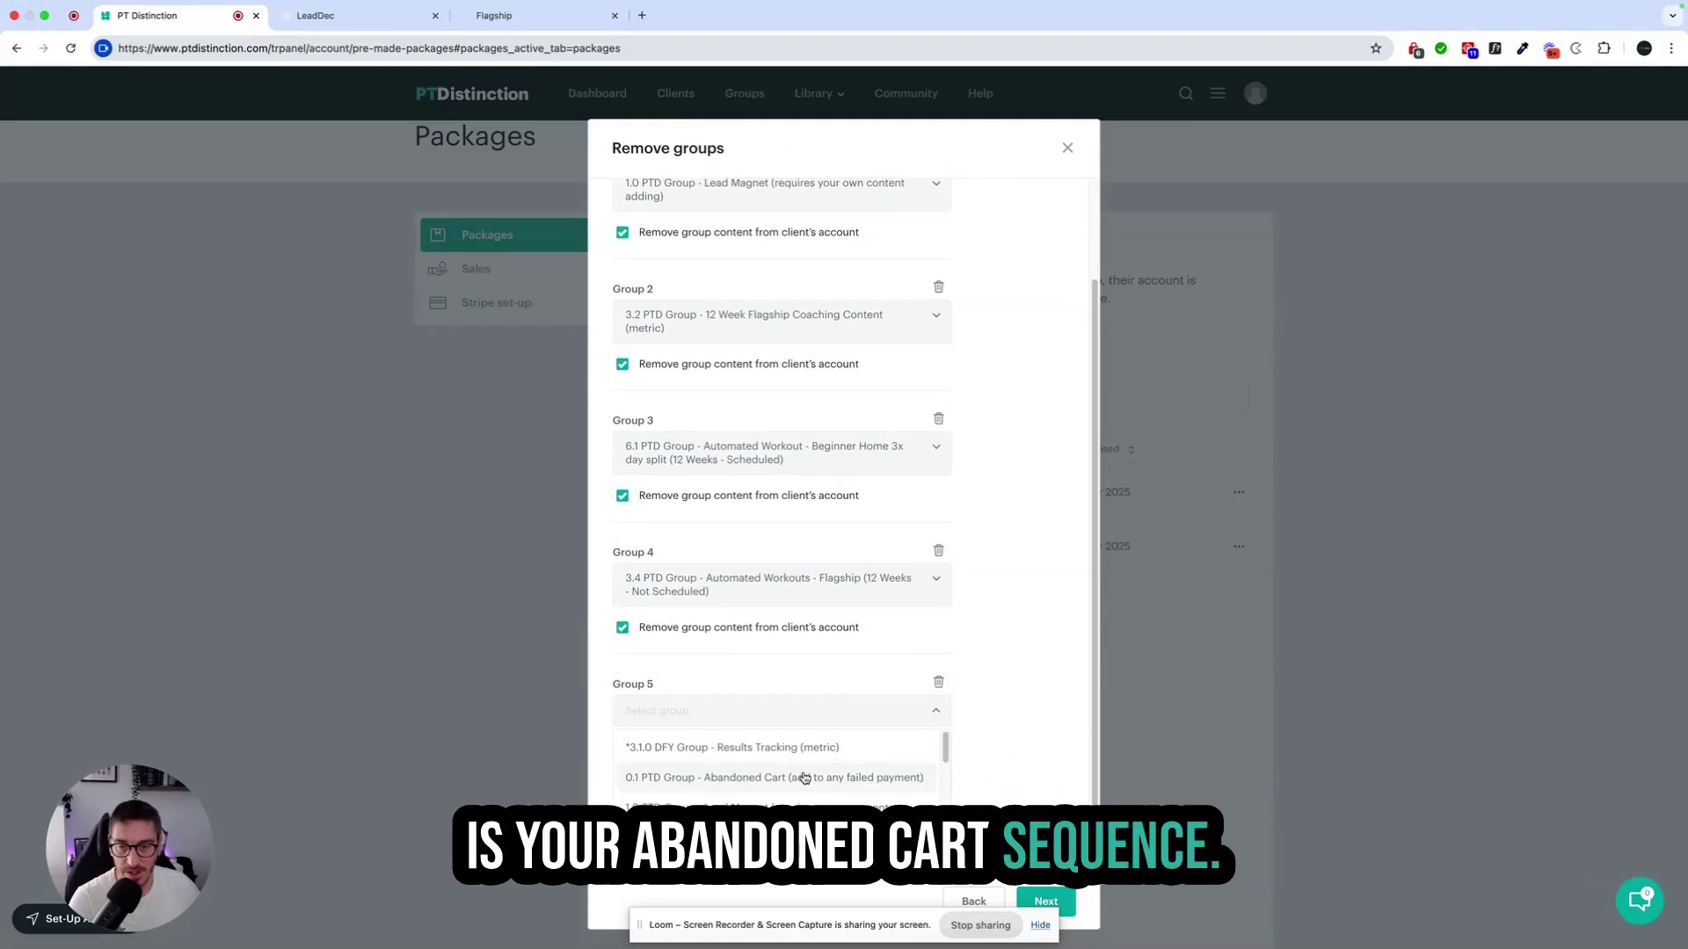
{"action": "left_click", "coordinate": [807, 778]}
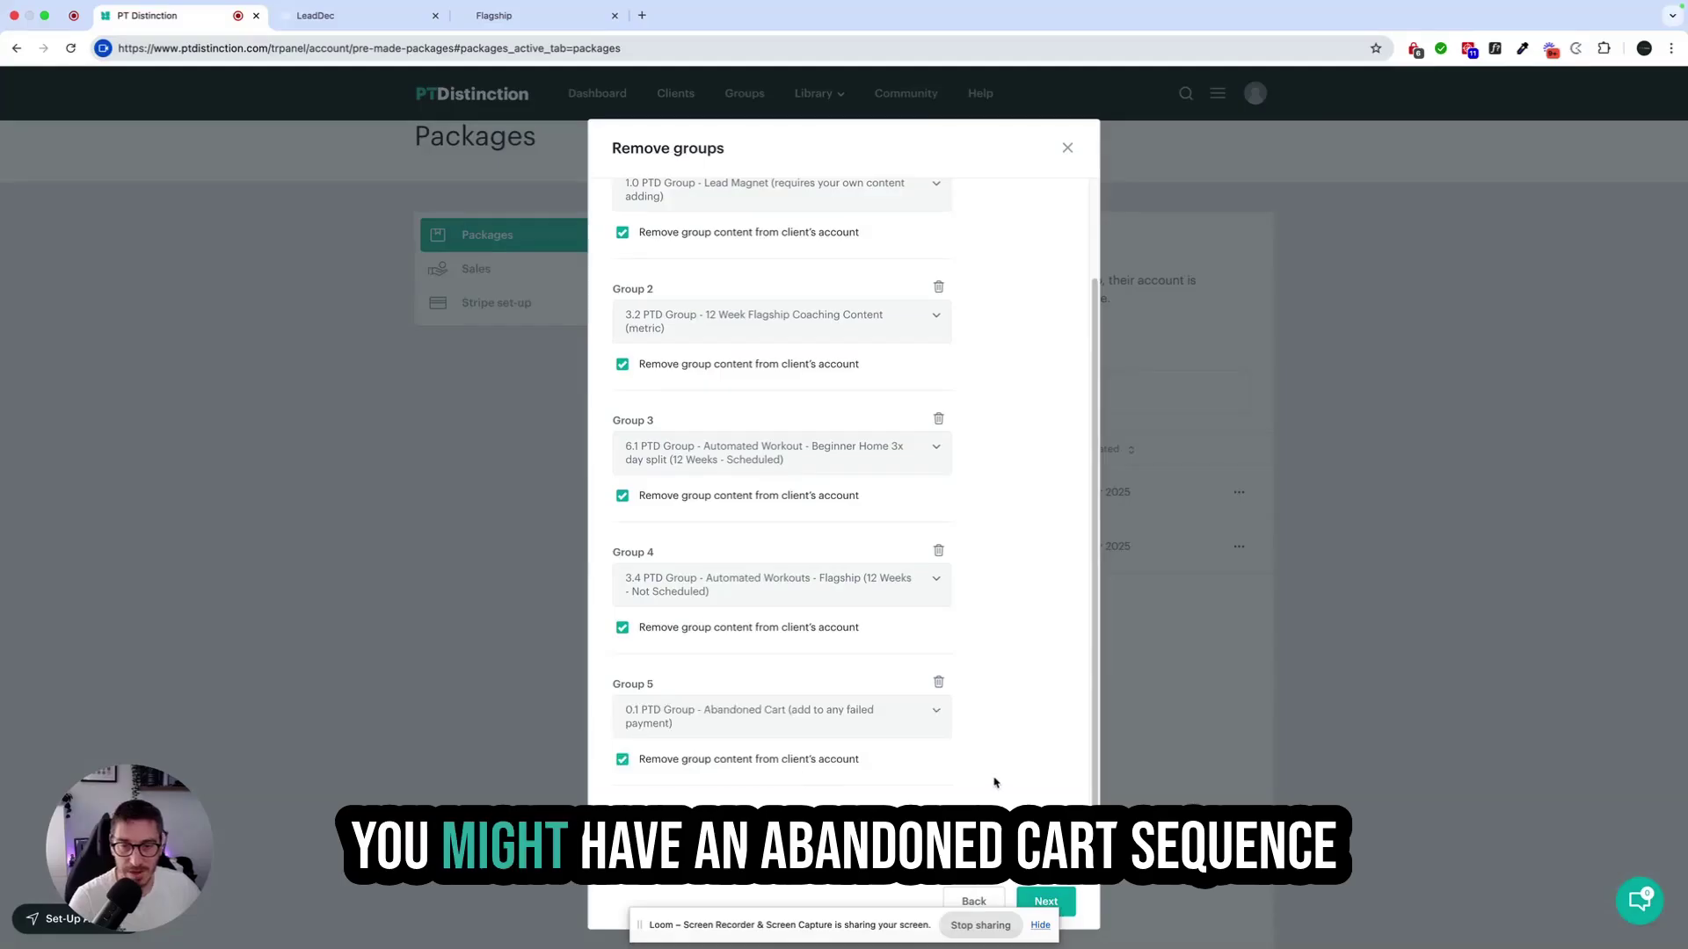
- Finish the removed groups and set the package's payment to a subscription of 197 GBP every 1 month
{"action": "left_click", "coordinate": [1060, 903]}
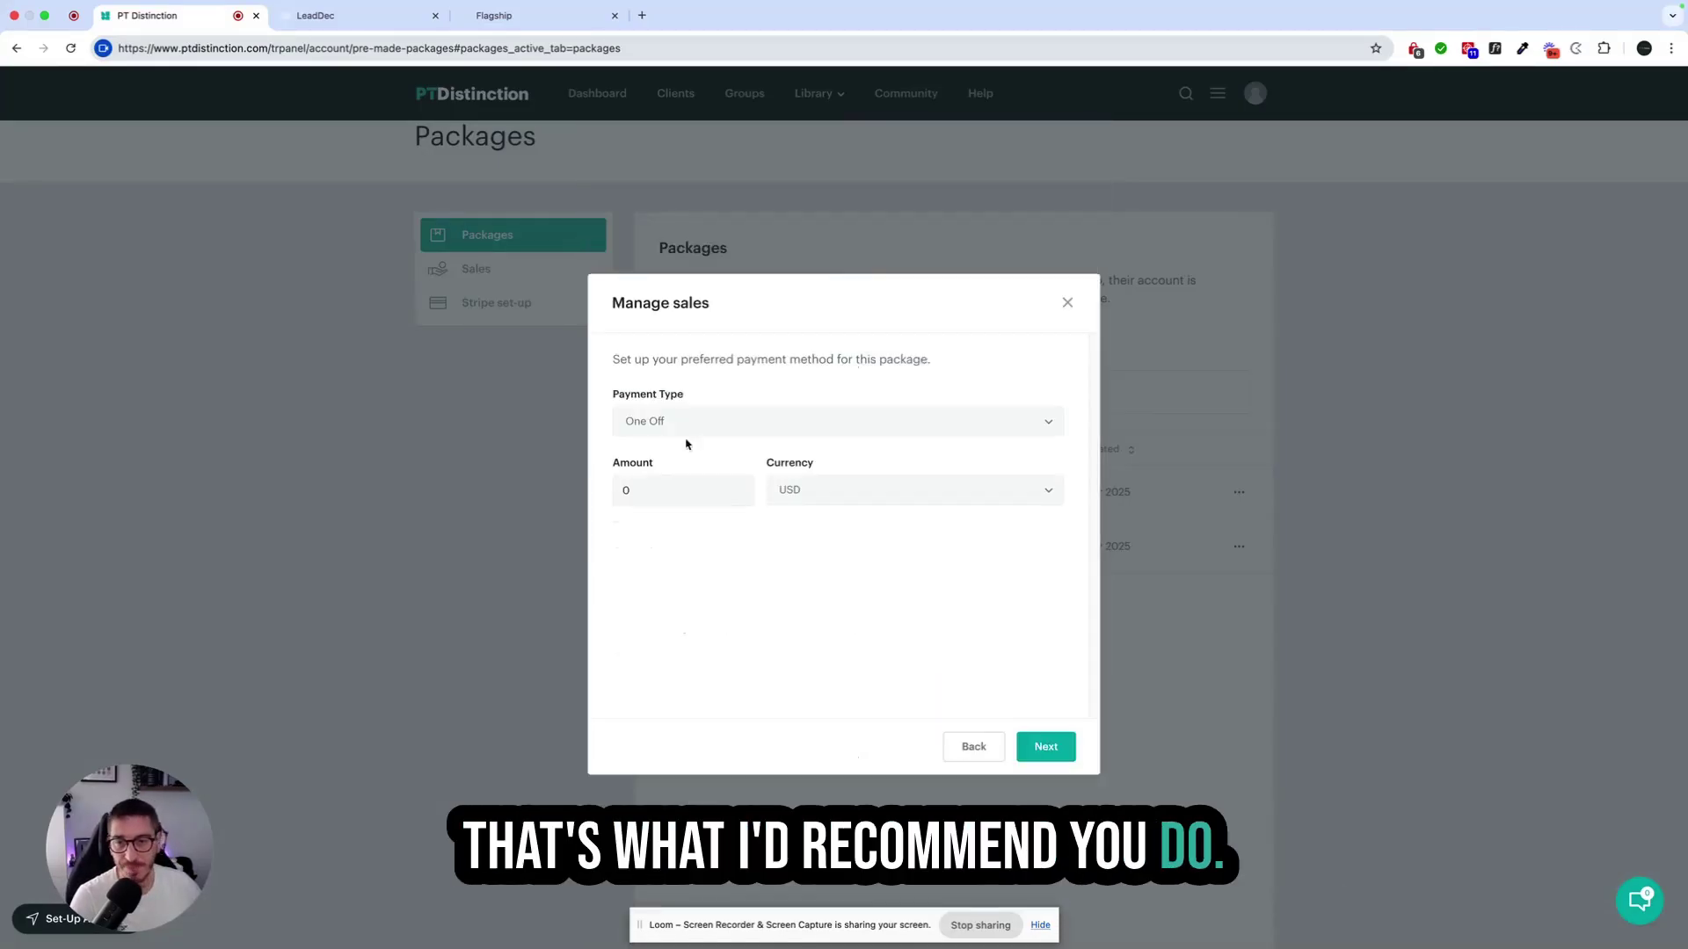
{"action": "left_click", "coordinate": [682, 422]}
{"action": "left_click", "coordinate": [655, 519]}
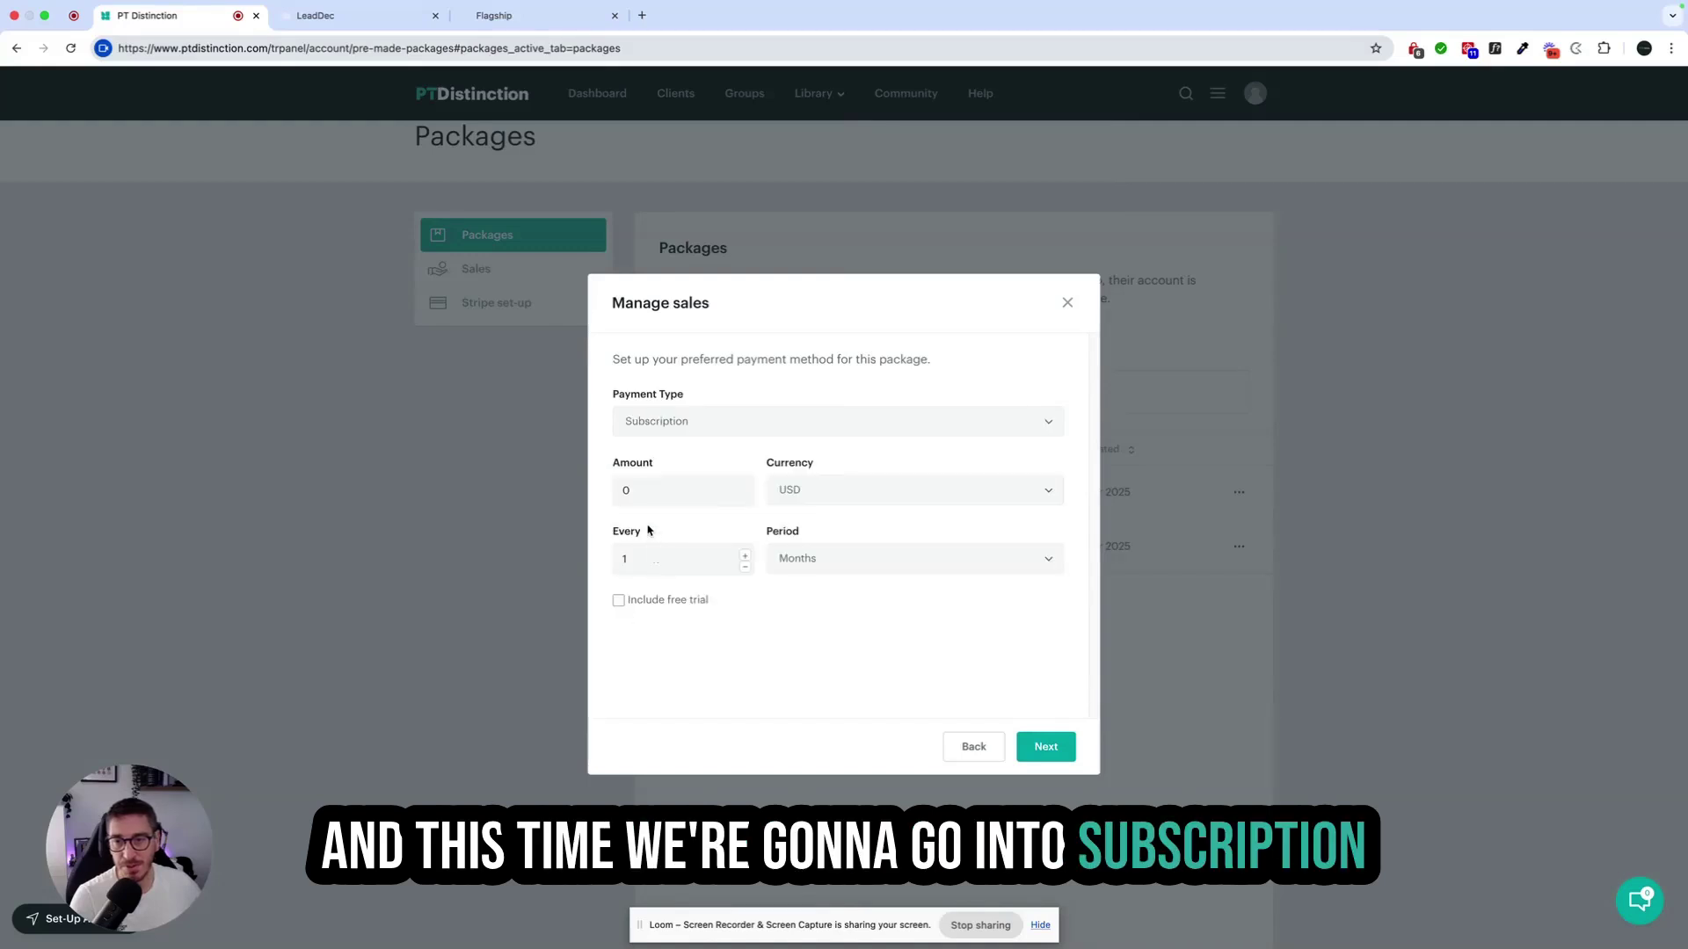
{"action": "left_click_drag", "start_coordinate": [636, 490], "coordinate": [603, 487]}
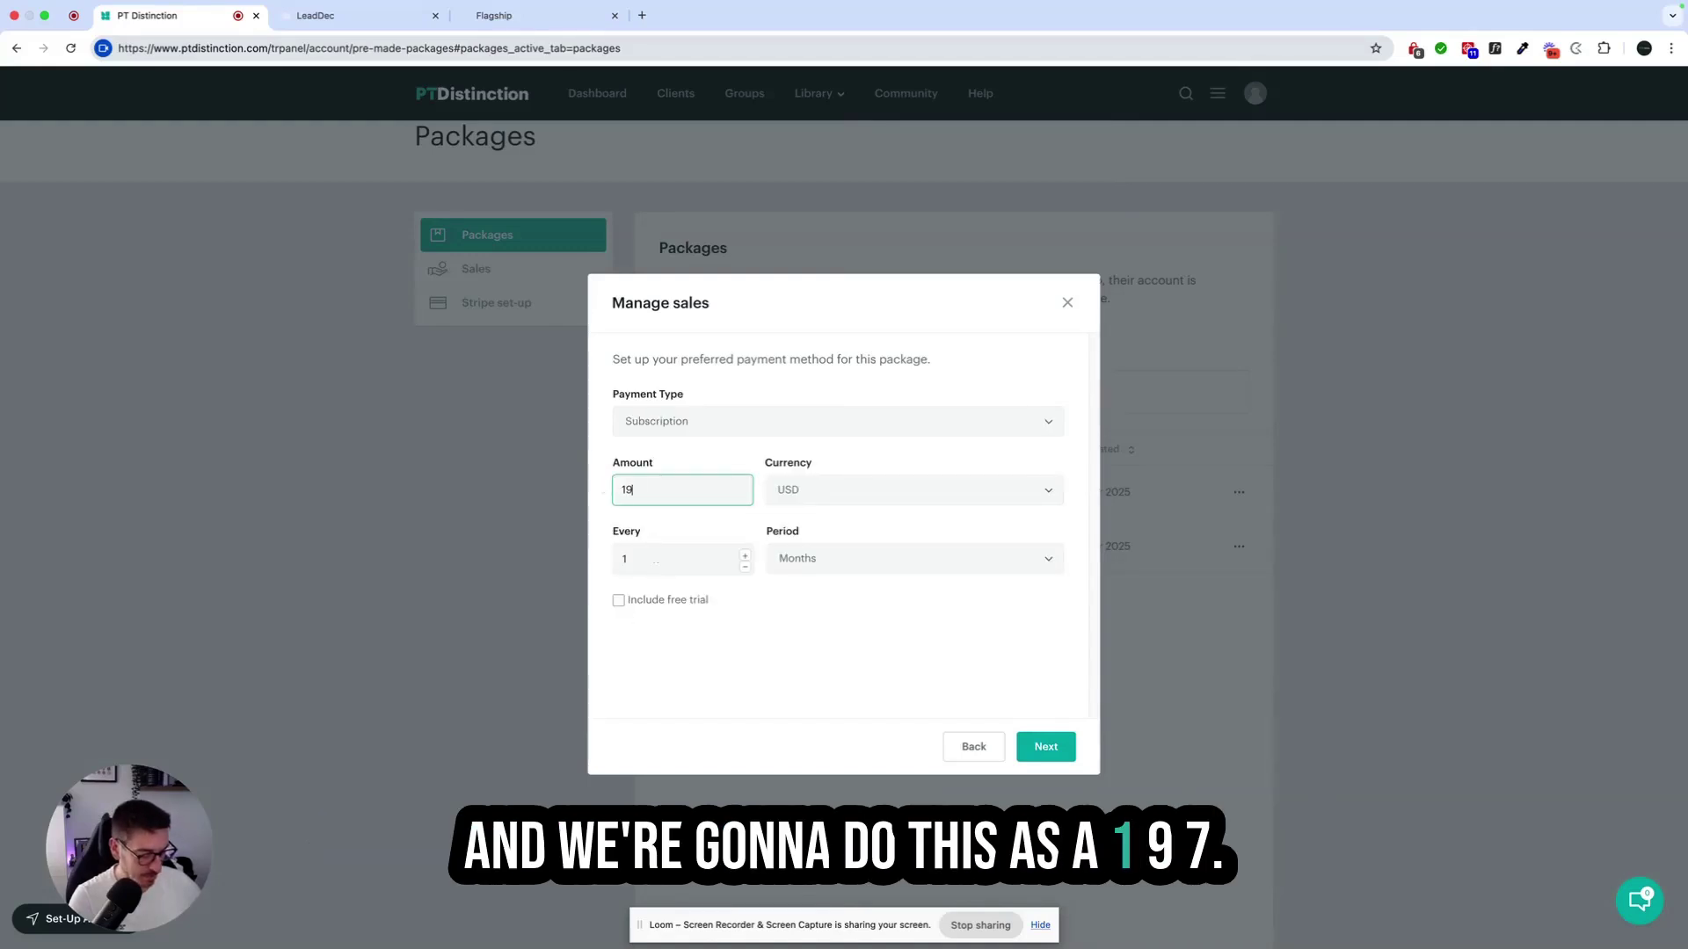
{"action": "type", "text": "197"}
{"action": "left_click", "coordinate": [836, 490]}
{"action": "left_click", "coordinate": [795, 559]}
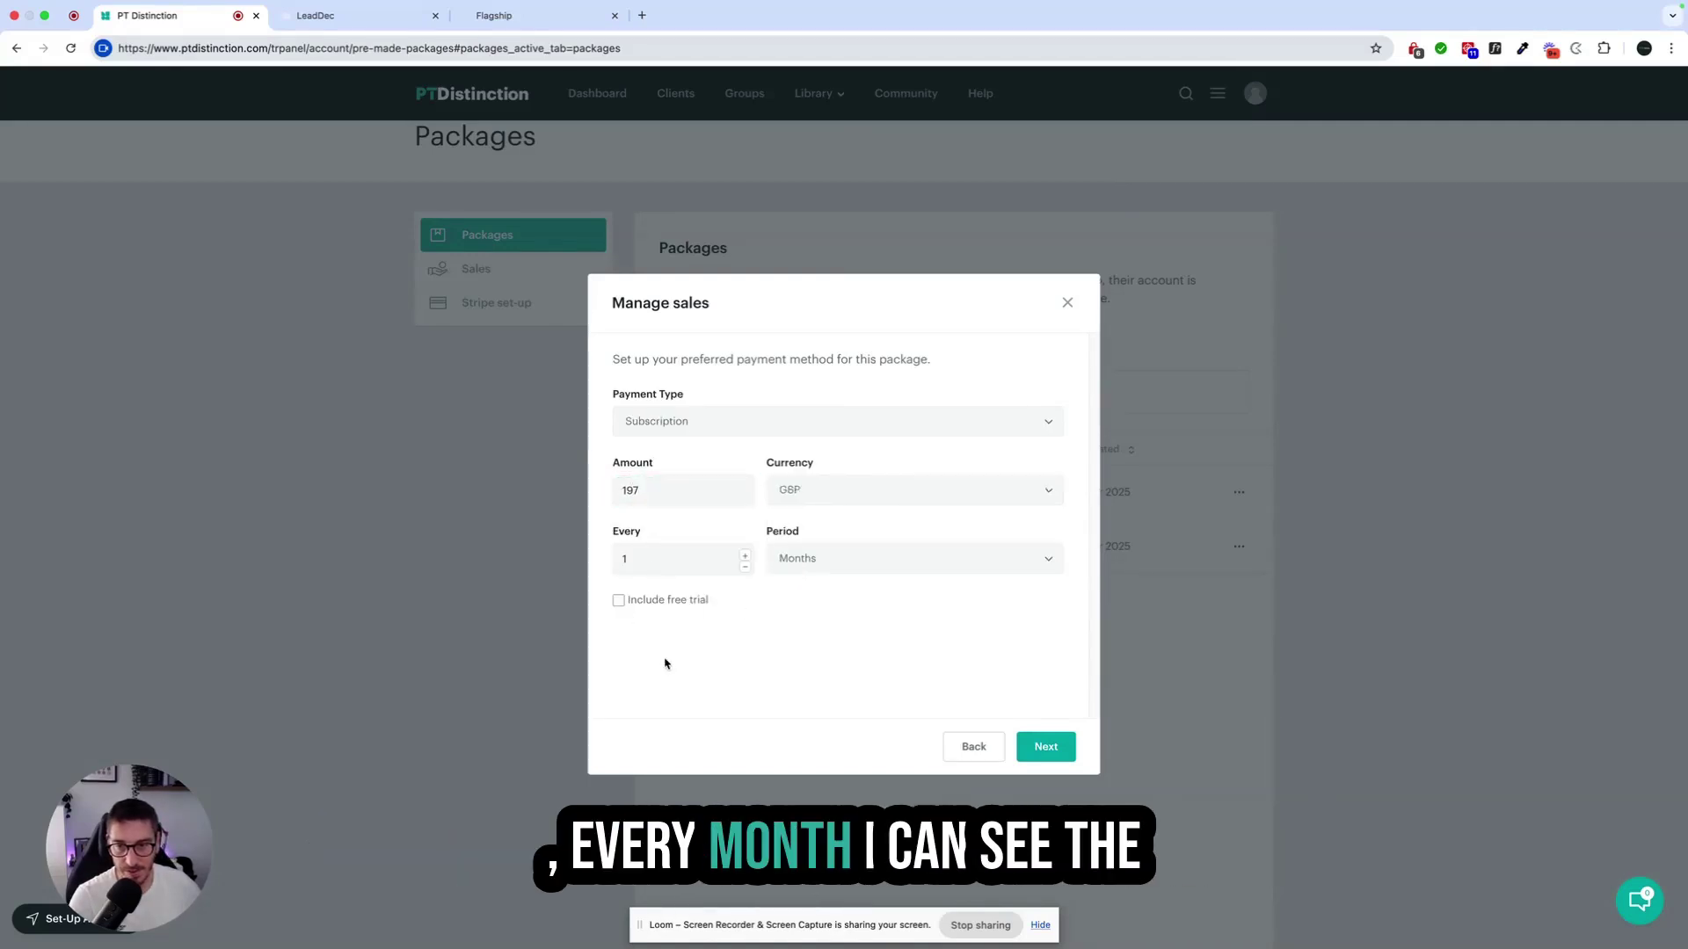
- Include a 1-month free trial in the subscription and continue to the package settings
{"action": "left_click", "coordinate": [619, 601]}
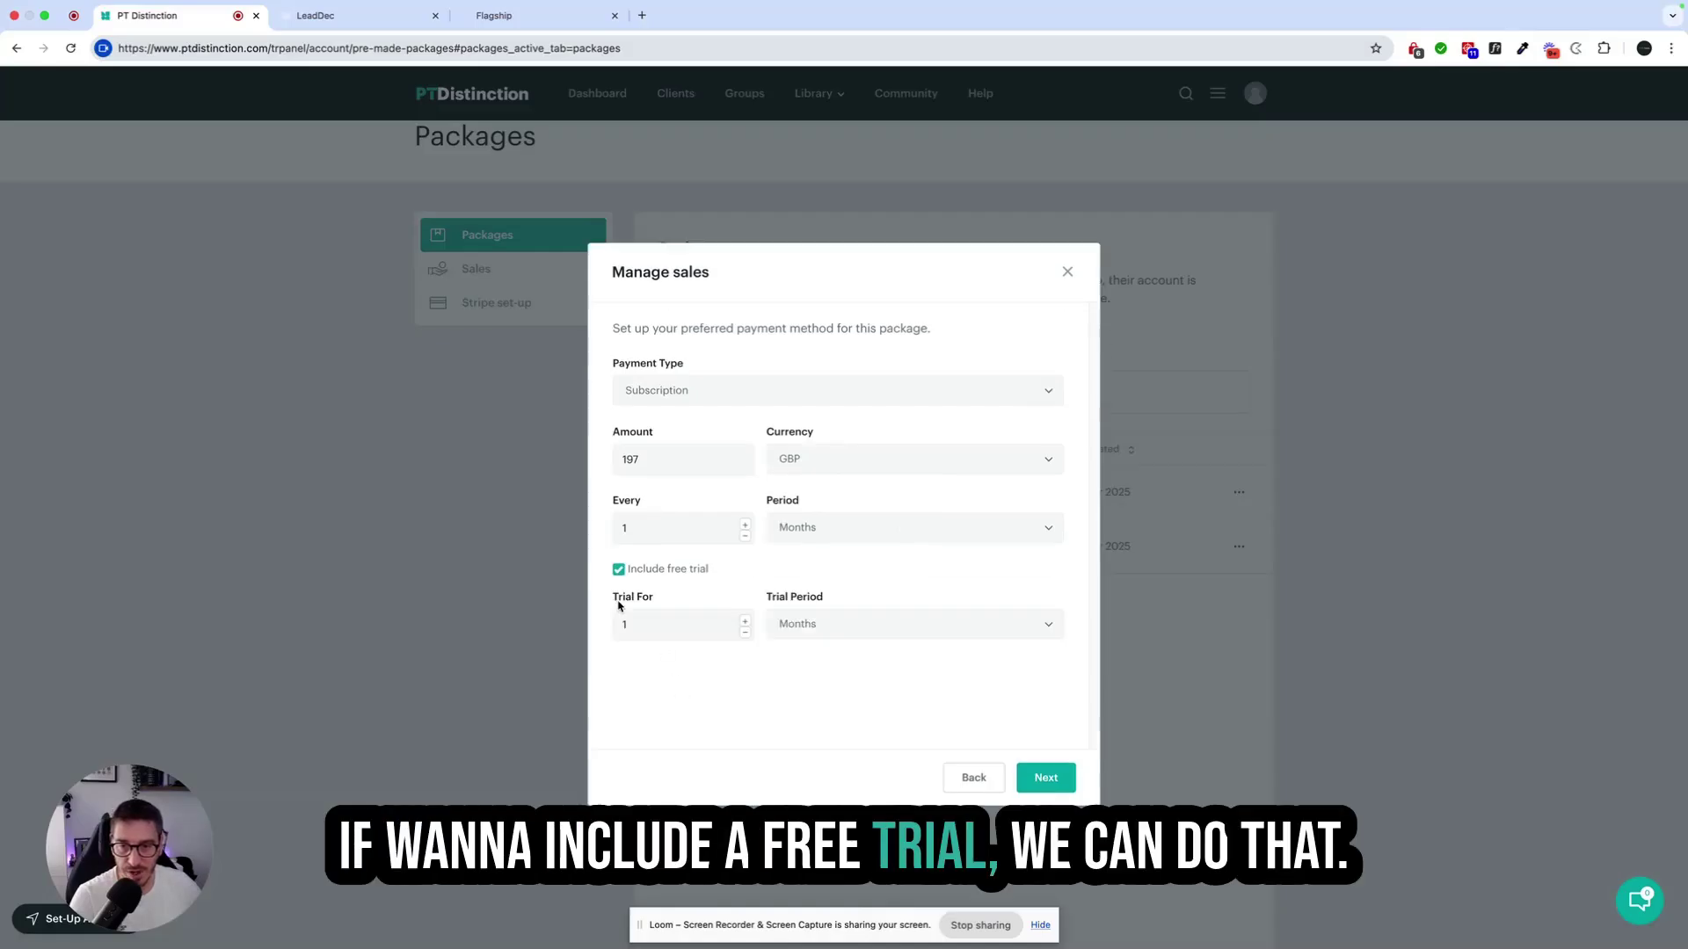
{"action": "left_click", "coordinate": [852, 632]}
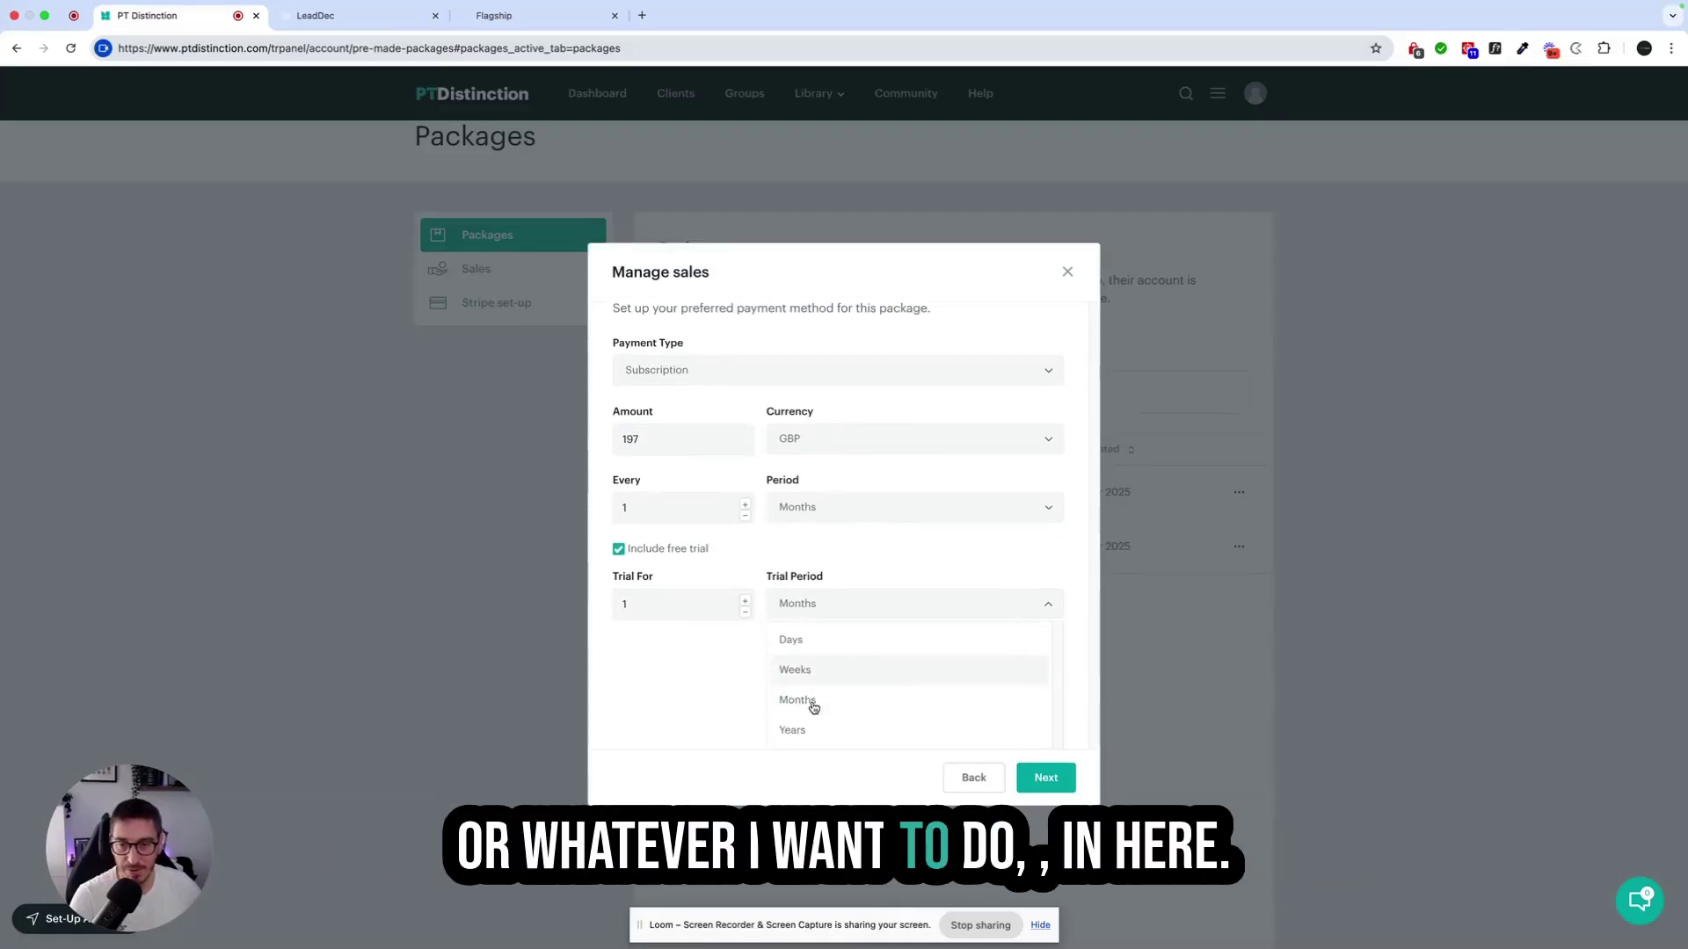
{"action": "left_click", "coordinate": [609, 680]}
{"action": "left_click", "coordinate": [1055, 776]}
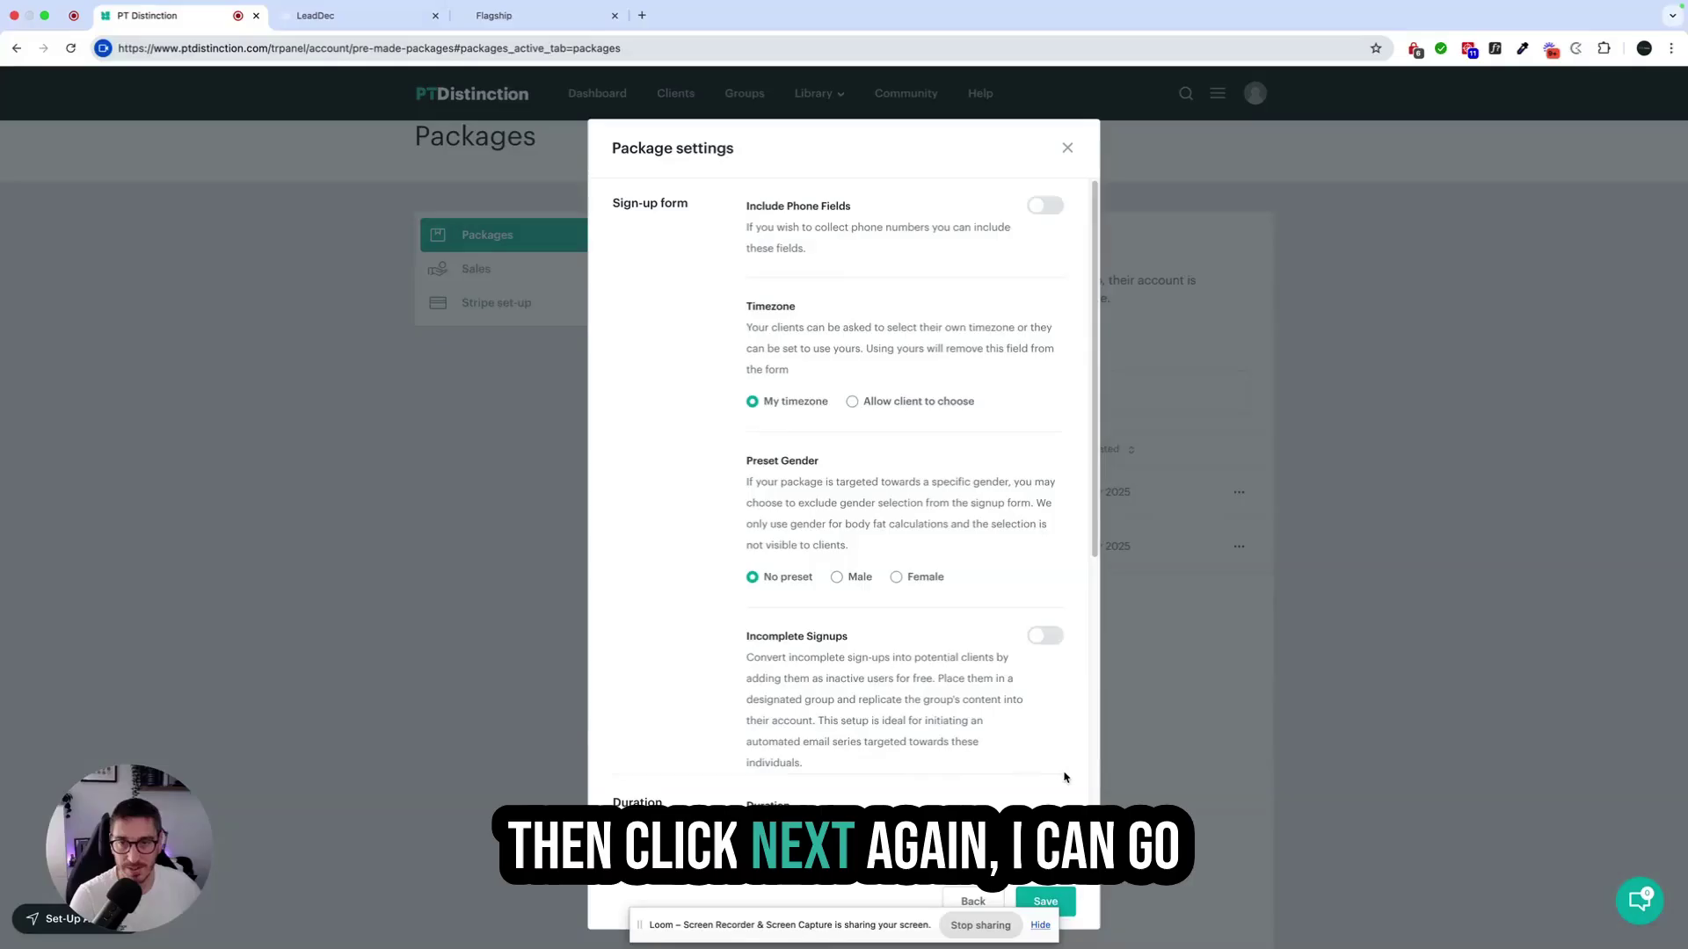
- Allow the client to choose their timezone on the sign-up form and preset the gender to Female
{"action": "left_click", "coordinate": [865, 401]}
{"action": "left_click", "coordinate": [901, 582]}
{"action": "scroll", "coordinate": [901, 598], "scroll_direction": "down", "scroll_amount": 1}
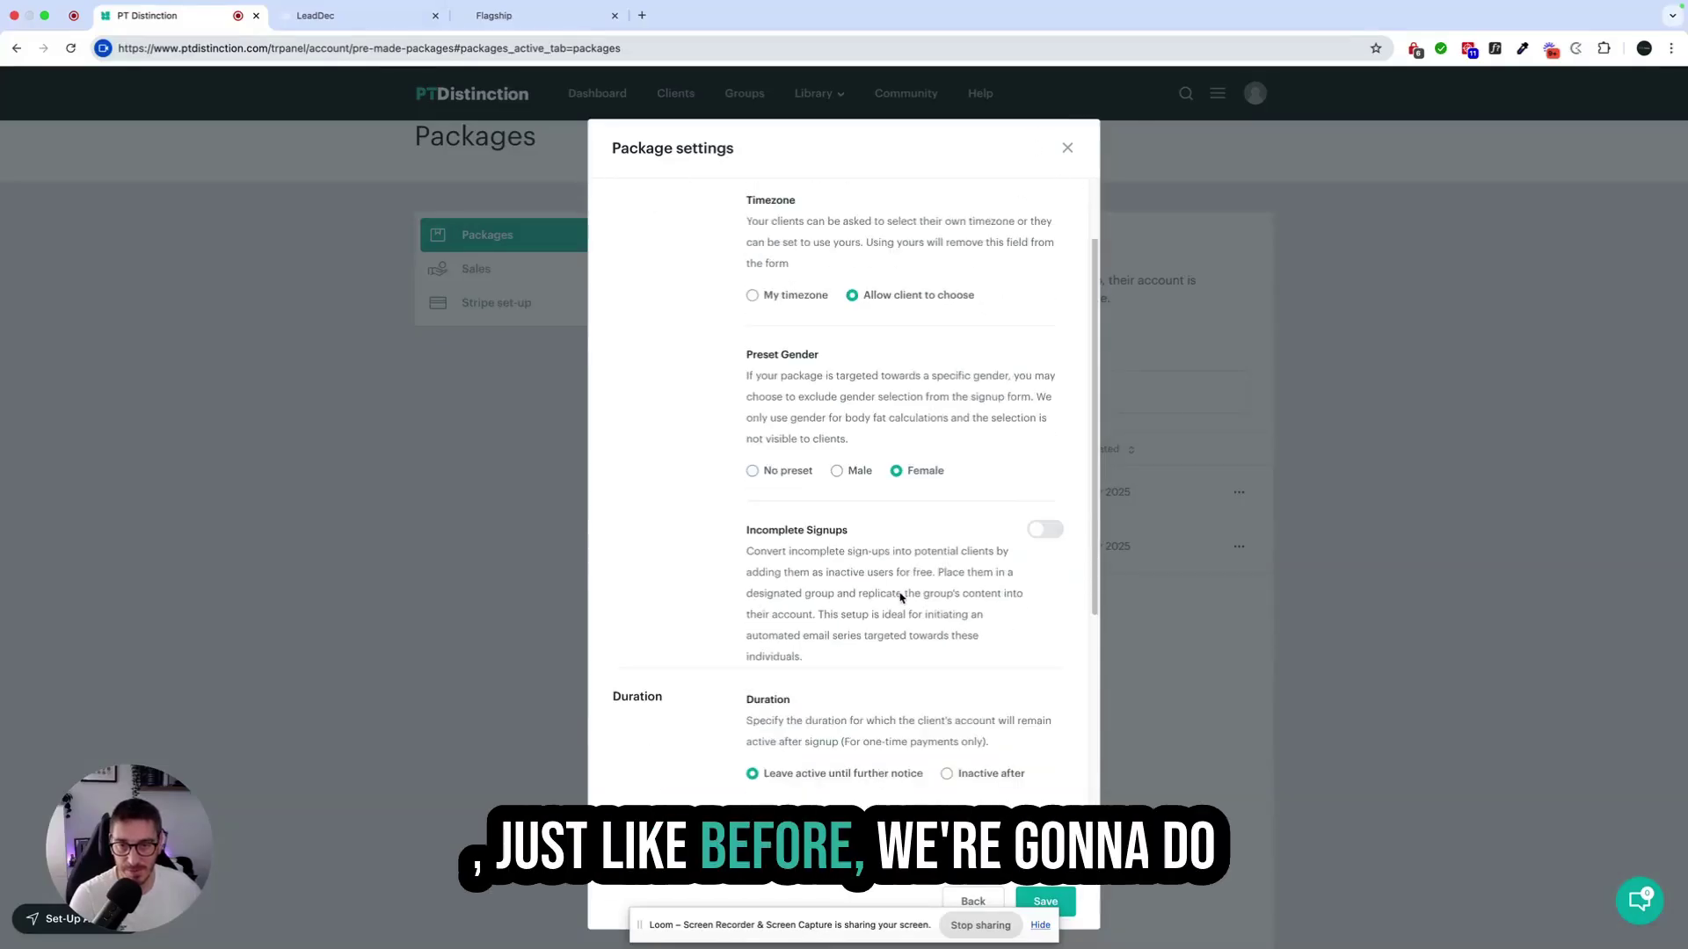
- Enable incomplete signups and add them to 0.1 PTD Group - Abandoned Cart (add to any failed payment)
{"action": "left_click", "coordinate": [1043, 531]}
{"action": "scroll", "coordinate": [905, 633], "scroll_direction": "down", "scroll_amount": 1}
{"action": "left_click", "coordinate": [892, 610]}
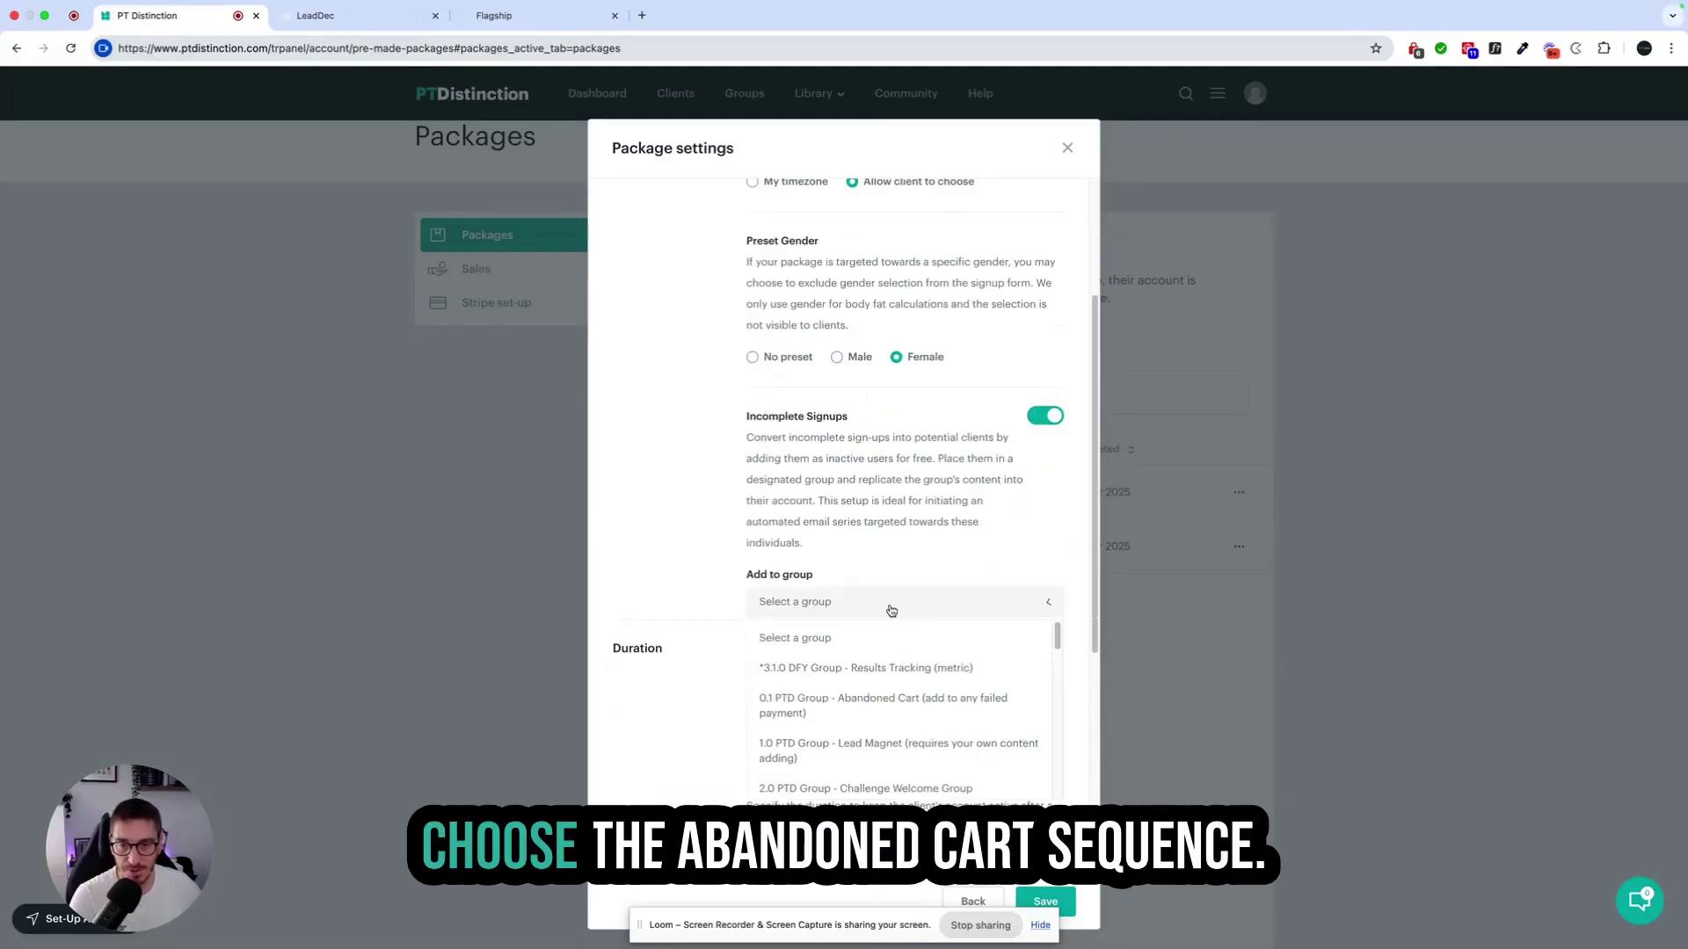
{"action": "left_click", "coordinate": [859, 704]}
{"action": "scroll", "coordinate": [705, 533], "scroll_direction": "down", "scroll_amount": 1}
{"action": "scroll", "coordinate": [704, 533], "scroll_direction": "down", "scroll_amount": 1}
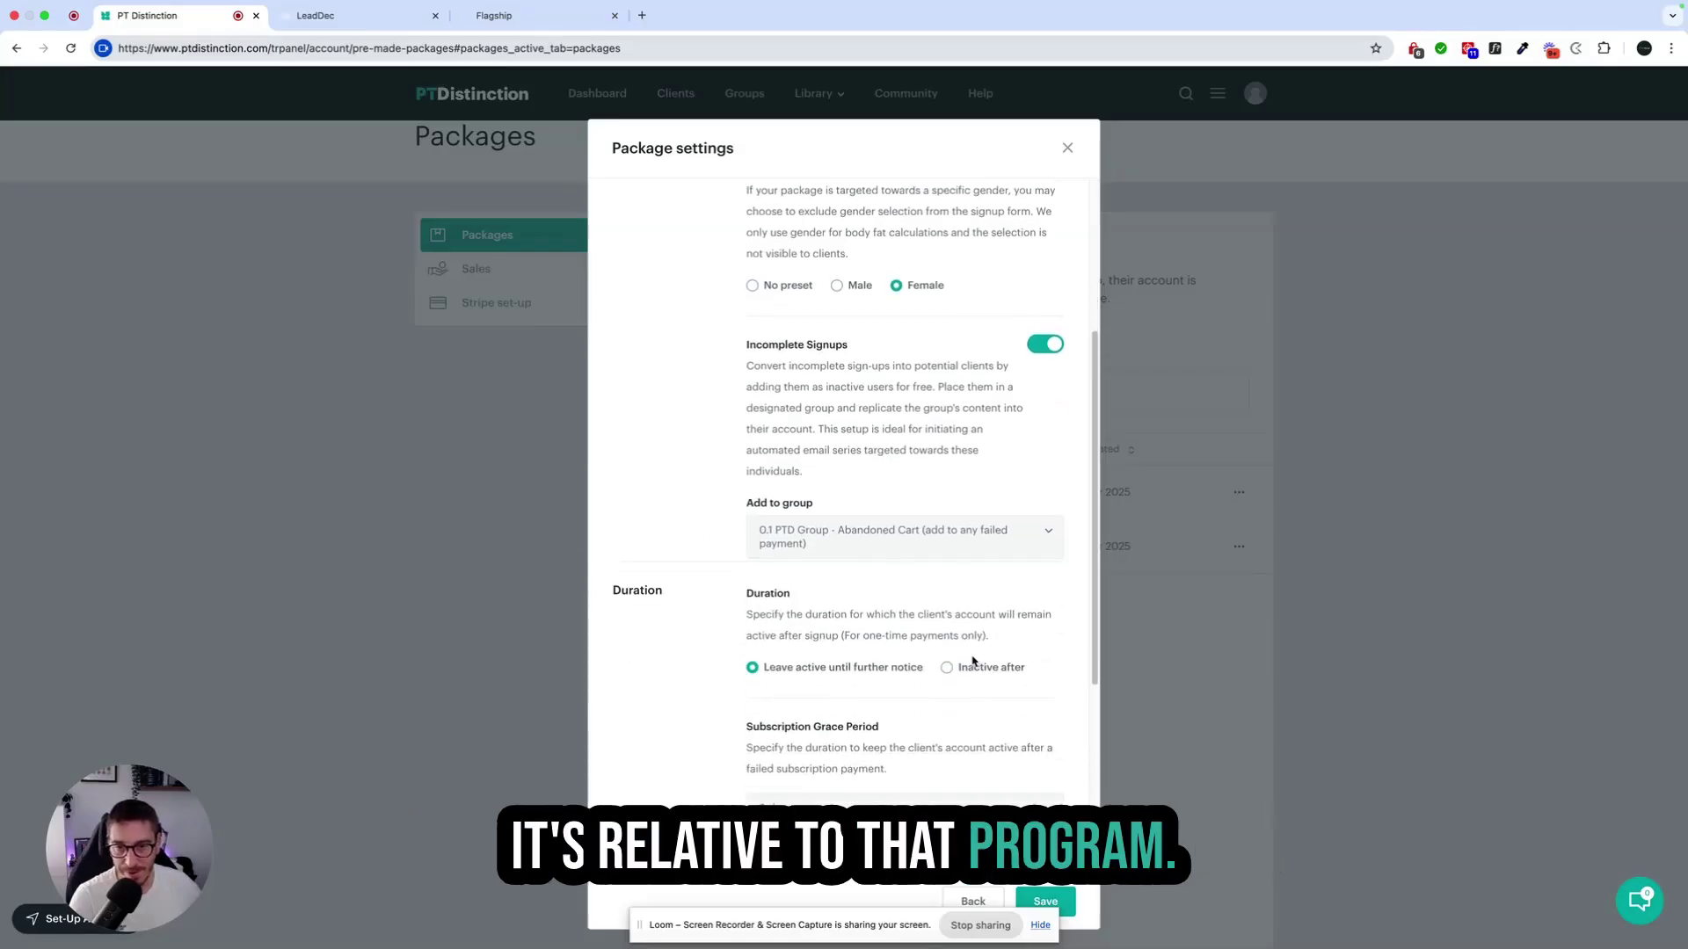
- Set the subscription grace period to 7 days
{"action": "scroll", "coordinate": [848, 683], "scroll_direction": "down", "scroll_amount": 2}
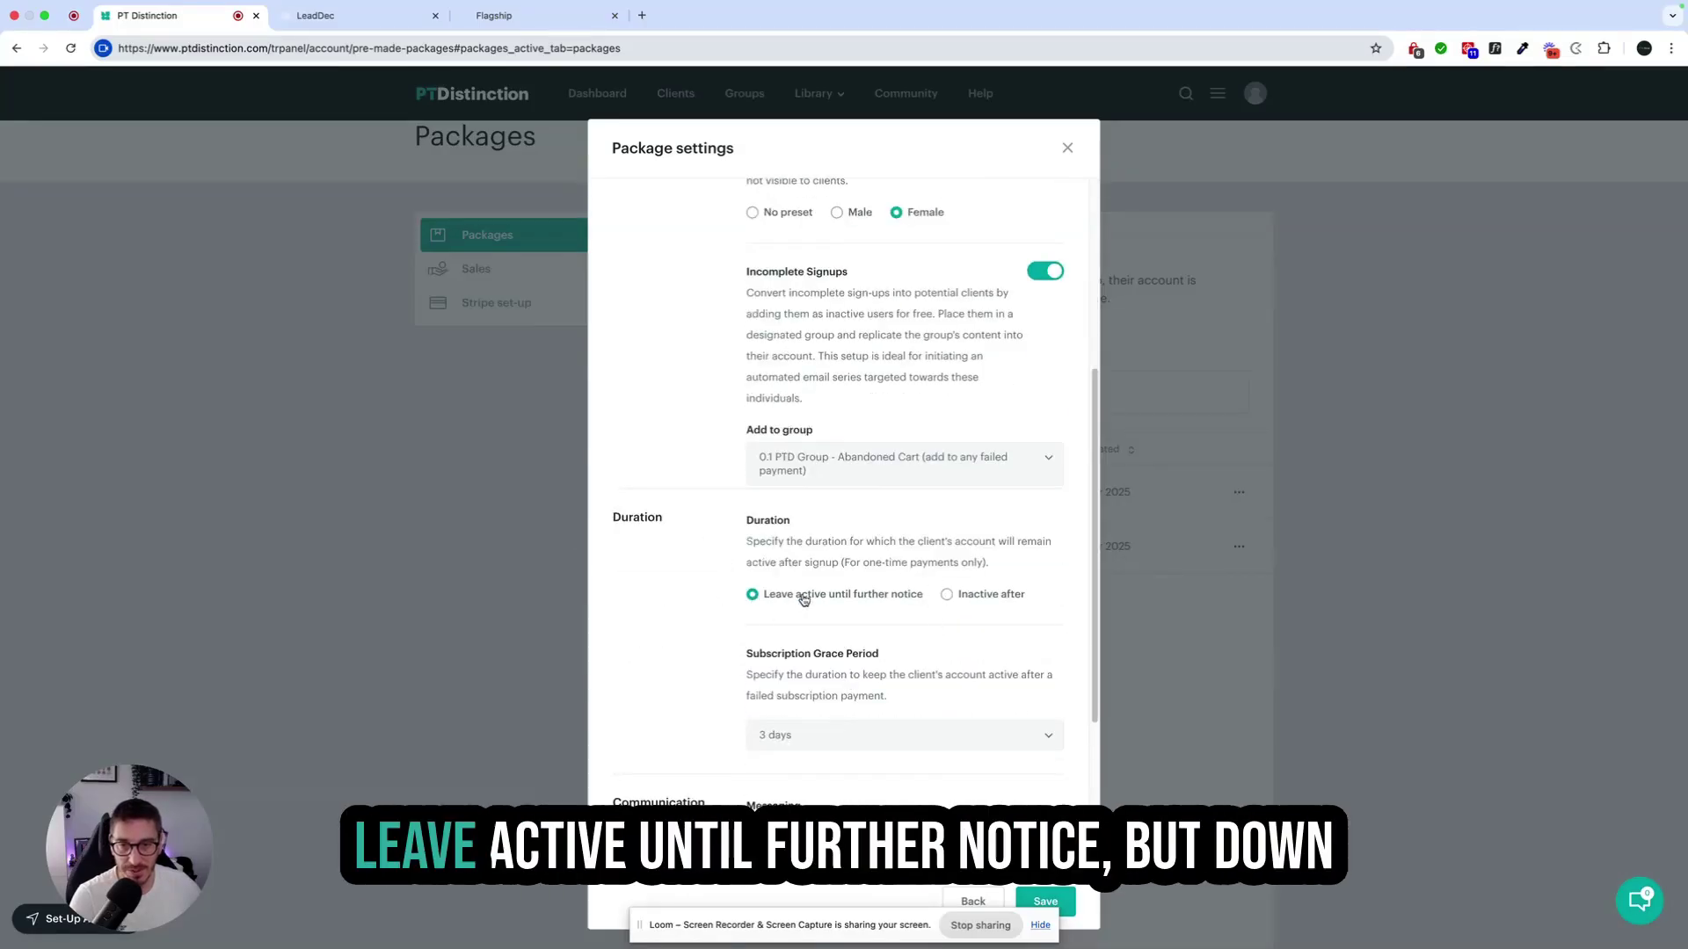
{"action": "scroll", "coordinate": [959, 615], "scroll_direction": "down", "scroll_amount": 2}
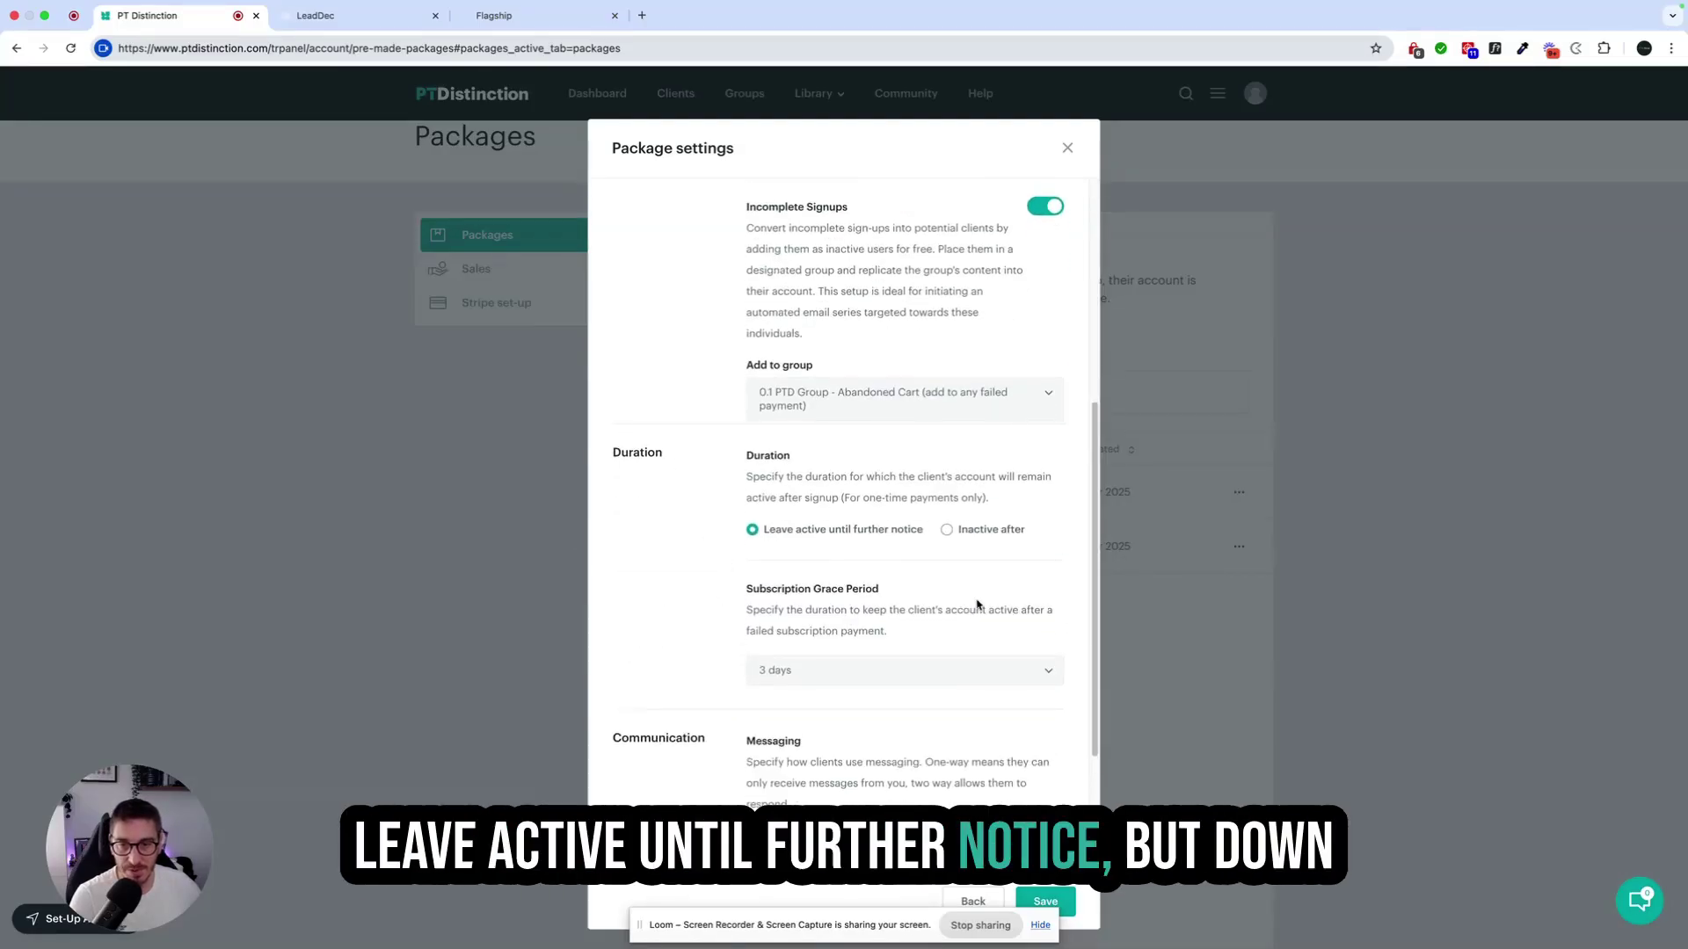
{"action": "left_click", "coordinate": [875, 677]}
{"action": "scroll", "coordinate": [876, 672], "scroll_direction": "down", "scroll_amount": 4}
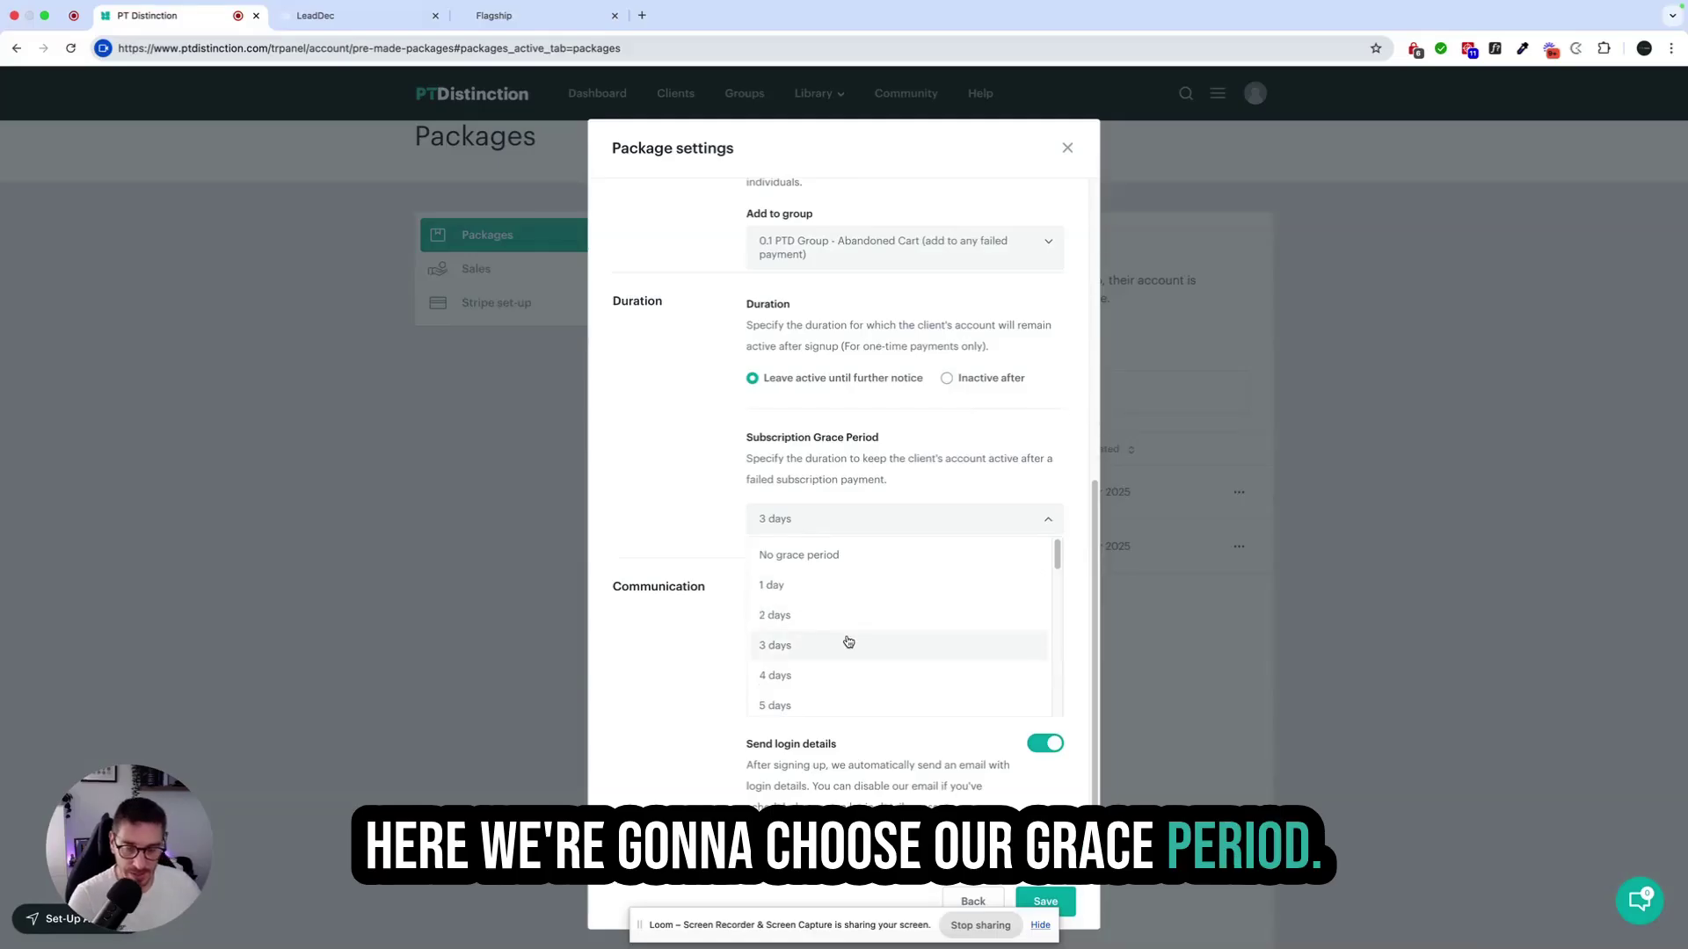
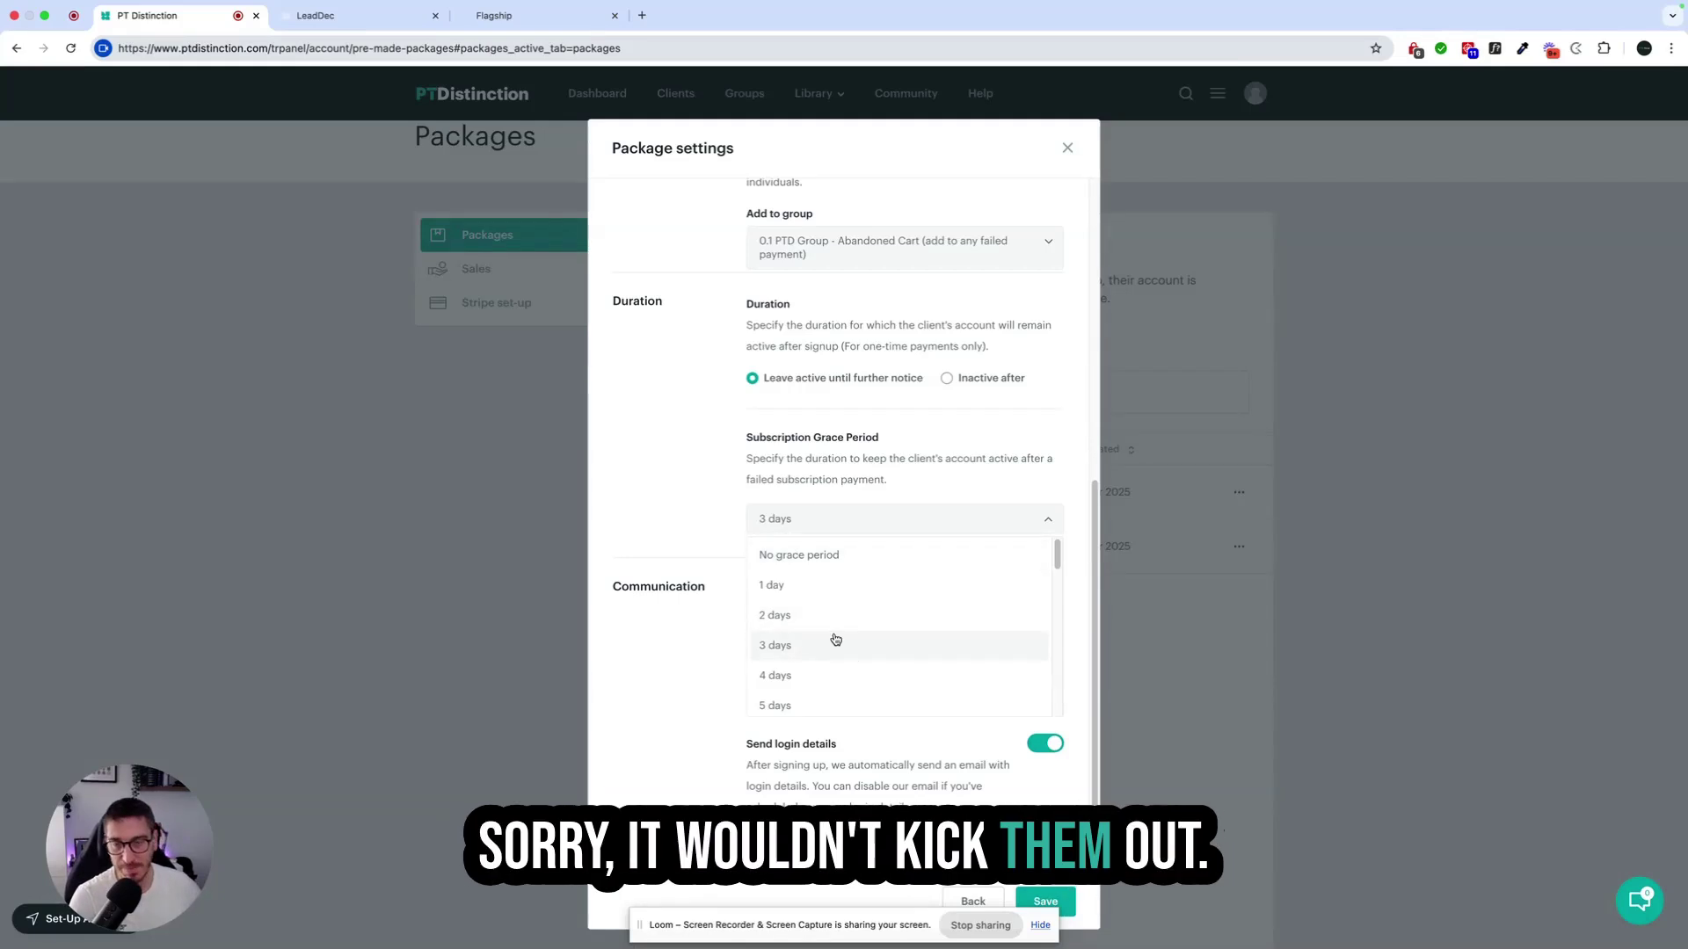
{"action": "scroll", "coordinate": [832, 643], "scroll_direction": "down", "scroll_amount": 2}
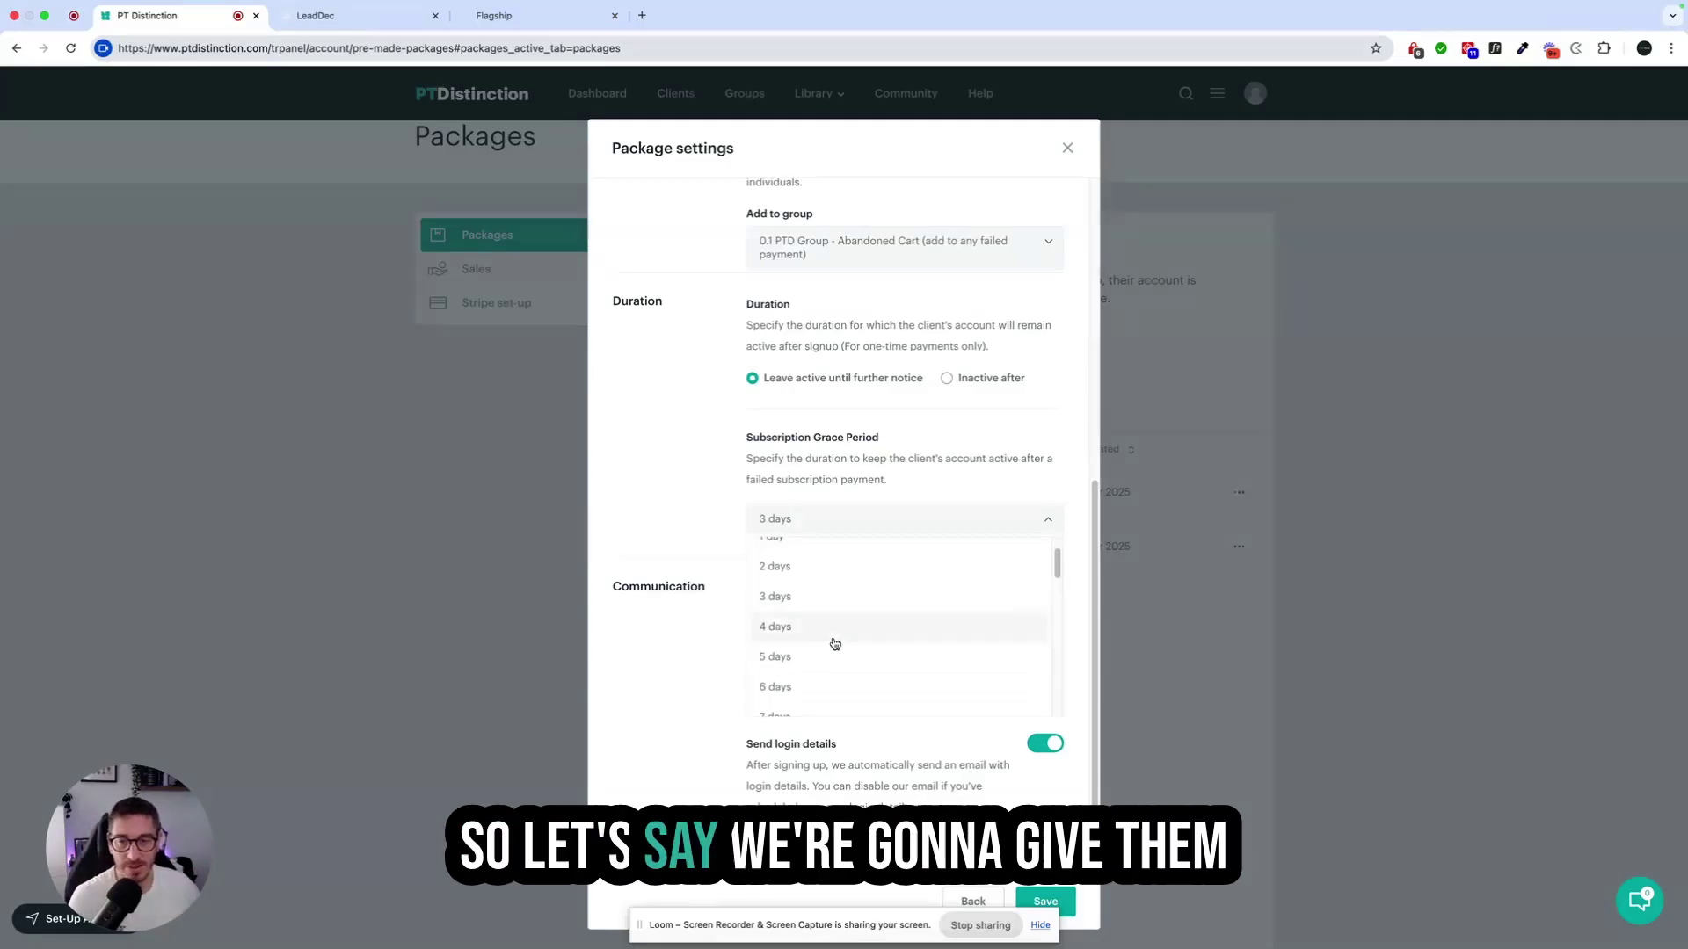
{"action": "left_click", "coordinate": [810, 699]}
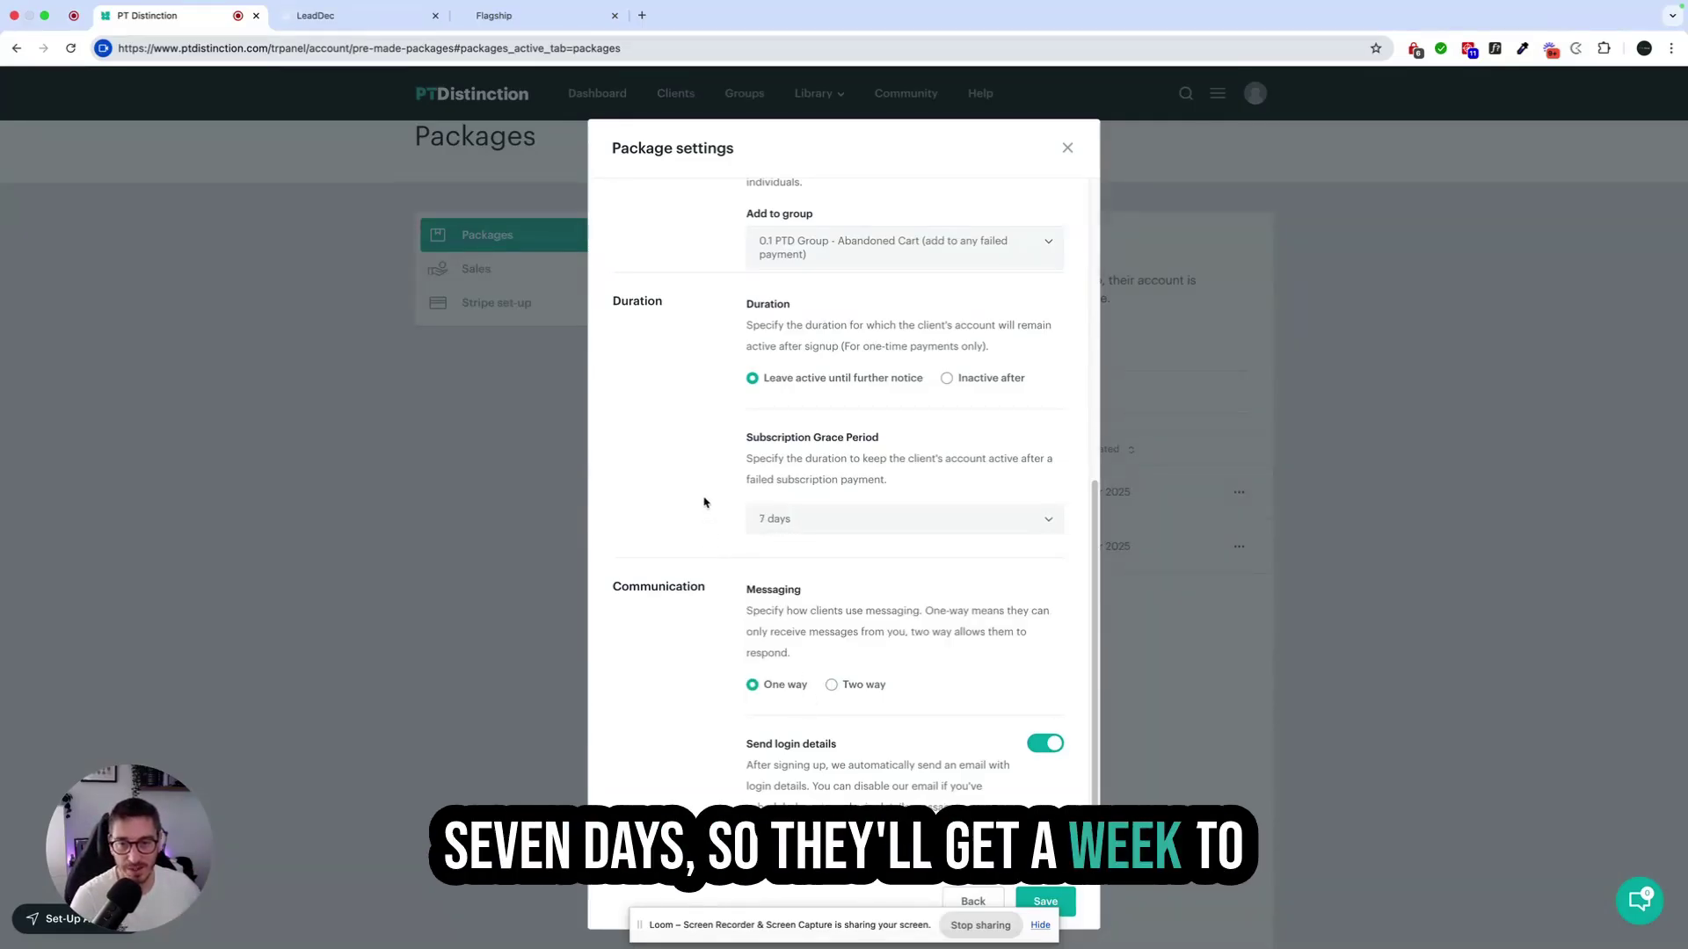
- Set messaging to two way, turn off sending login details, and save the package
{"action": "scroll", "coordinate": [703, 503], "scroll_direction": "down", "scroll_amount": 2}
{"action": "left_click", "coordinate": [832, 614]}
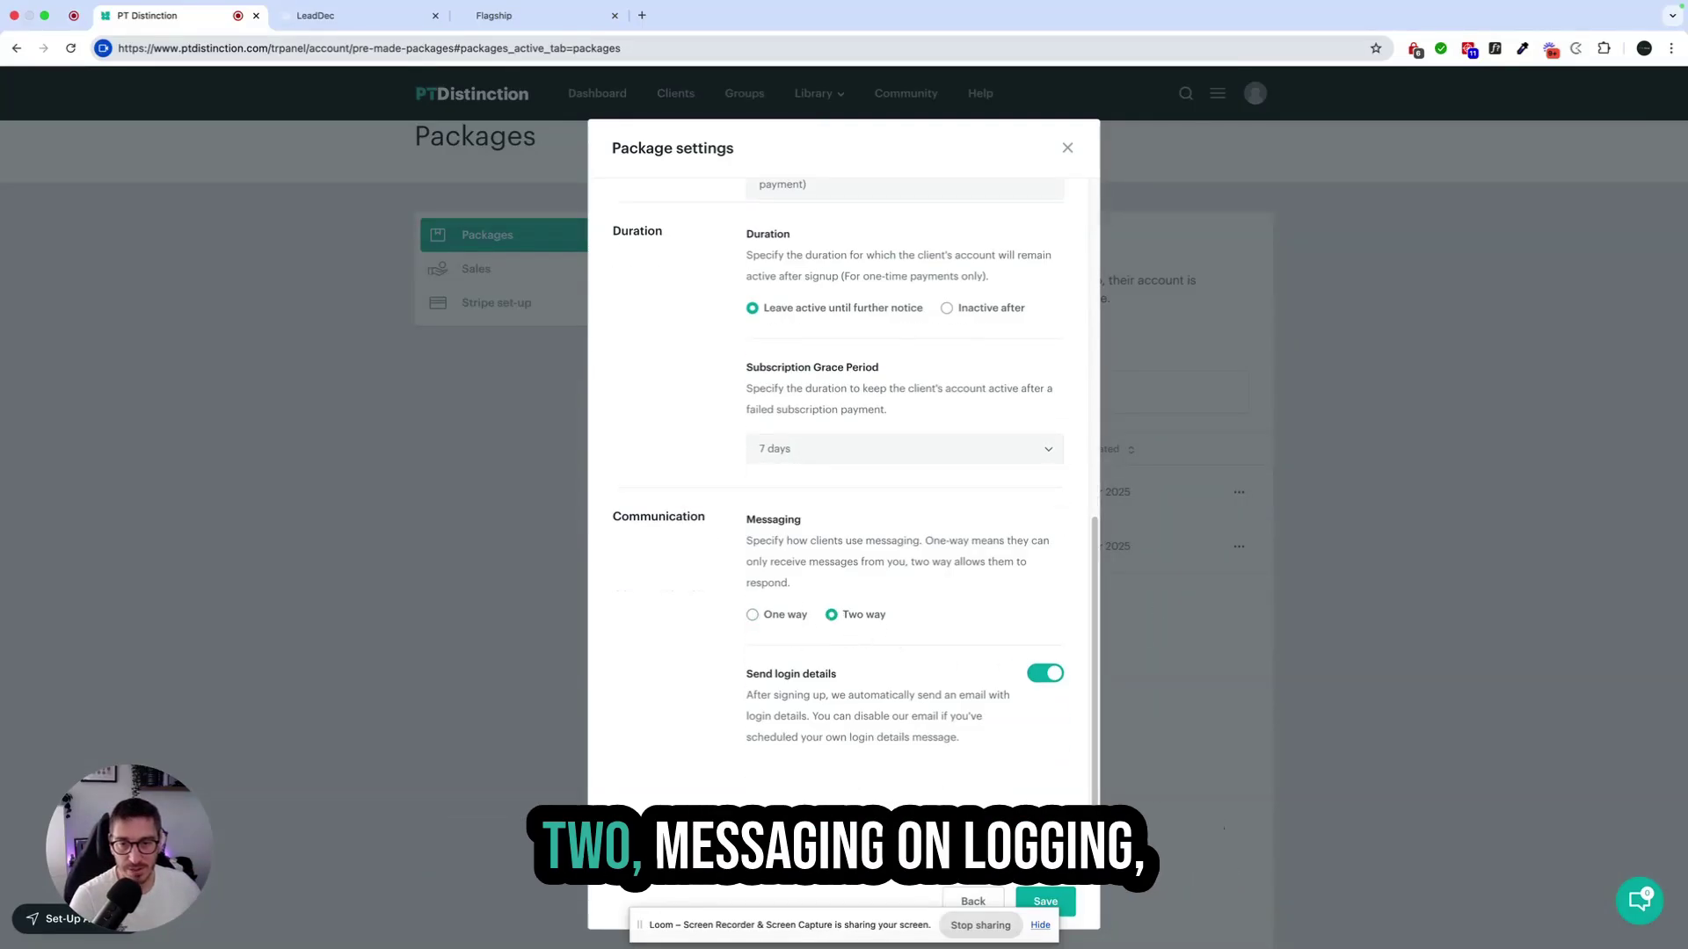
{"action": "left_click", "coordinate": [1045, 674]}
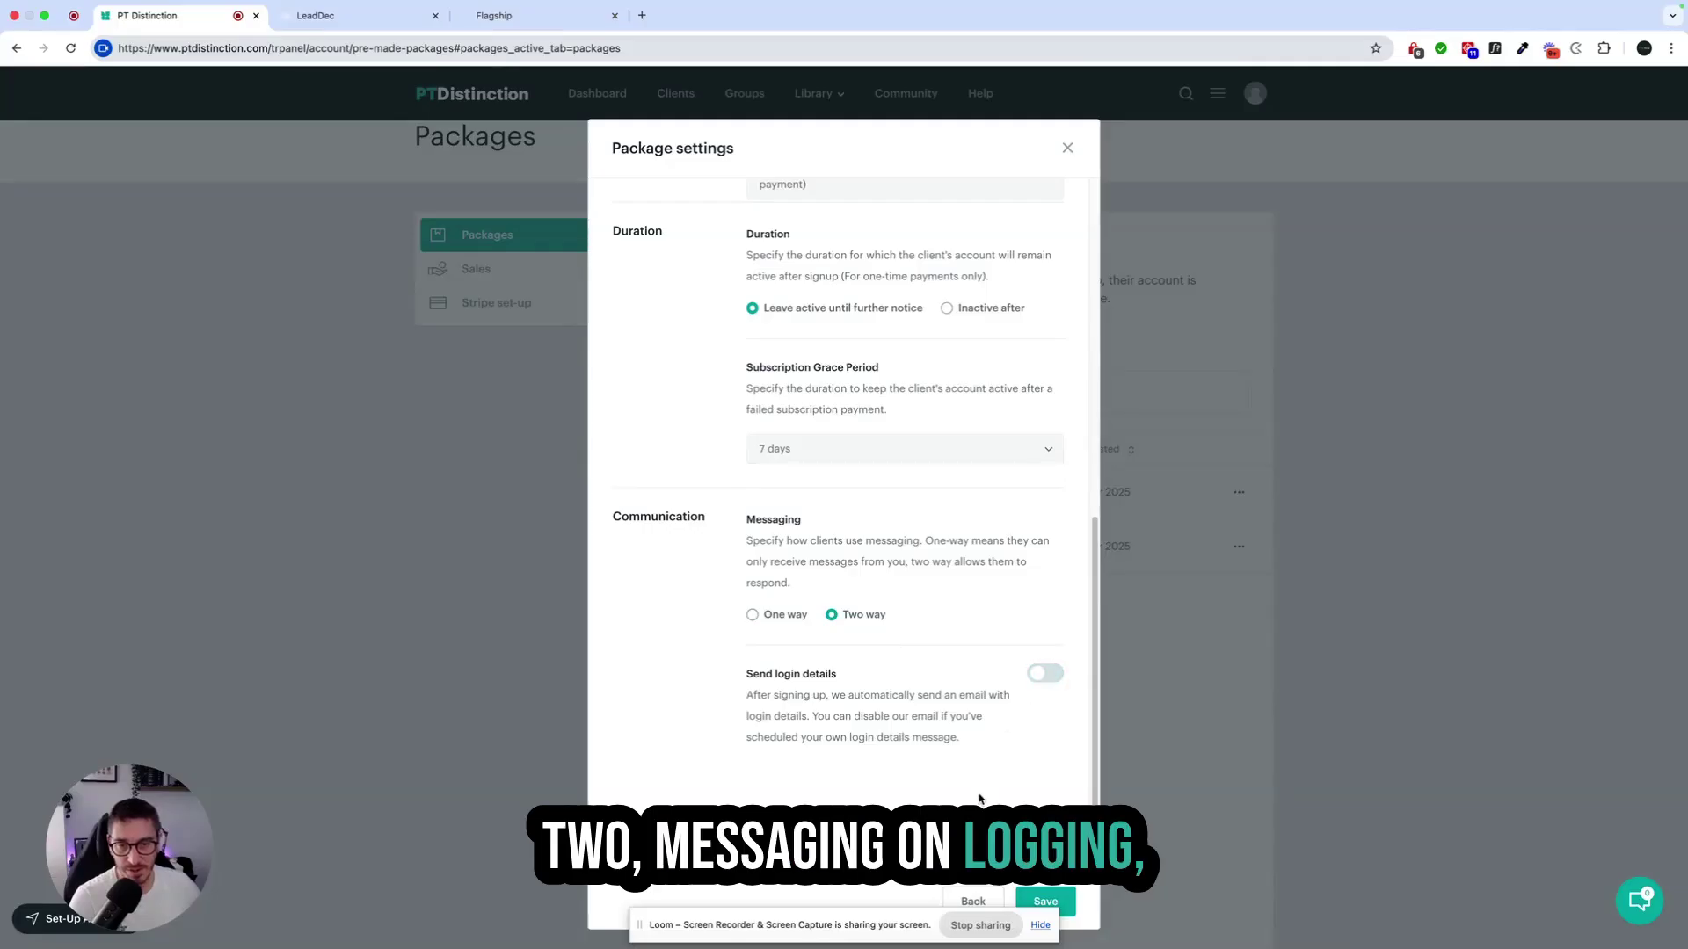
{"action": "left_click", "coordinate": [1045, 901]}
- Review the sign-up link, embed code and package summary of the new 3.0 Membership package
{"action": "scroll", "coordinate": [792, 651], "scroll_direction": "down", "scroll_amount": 2}
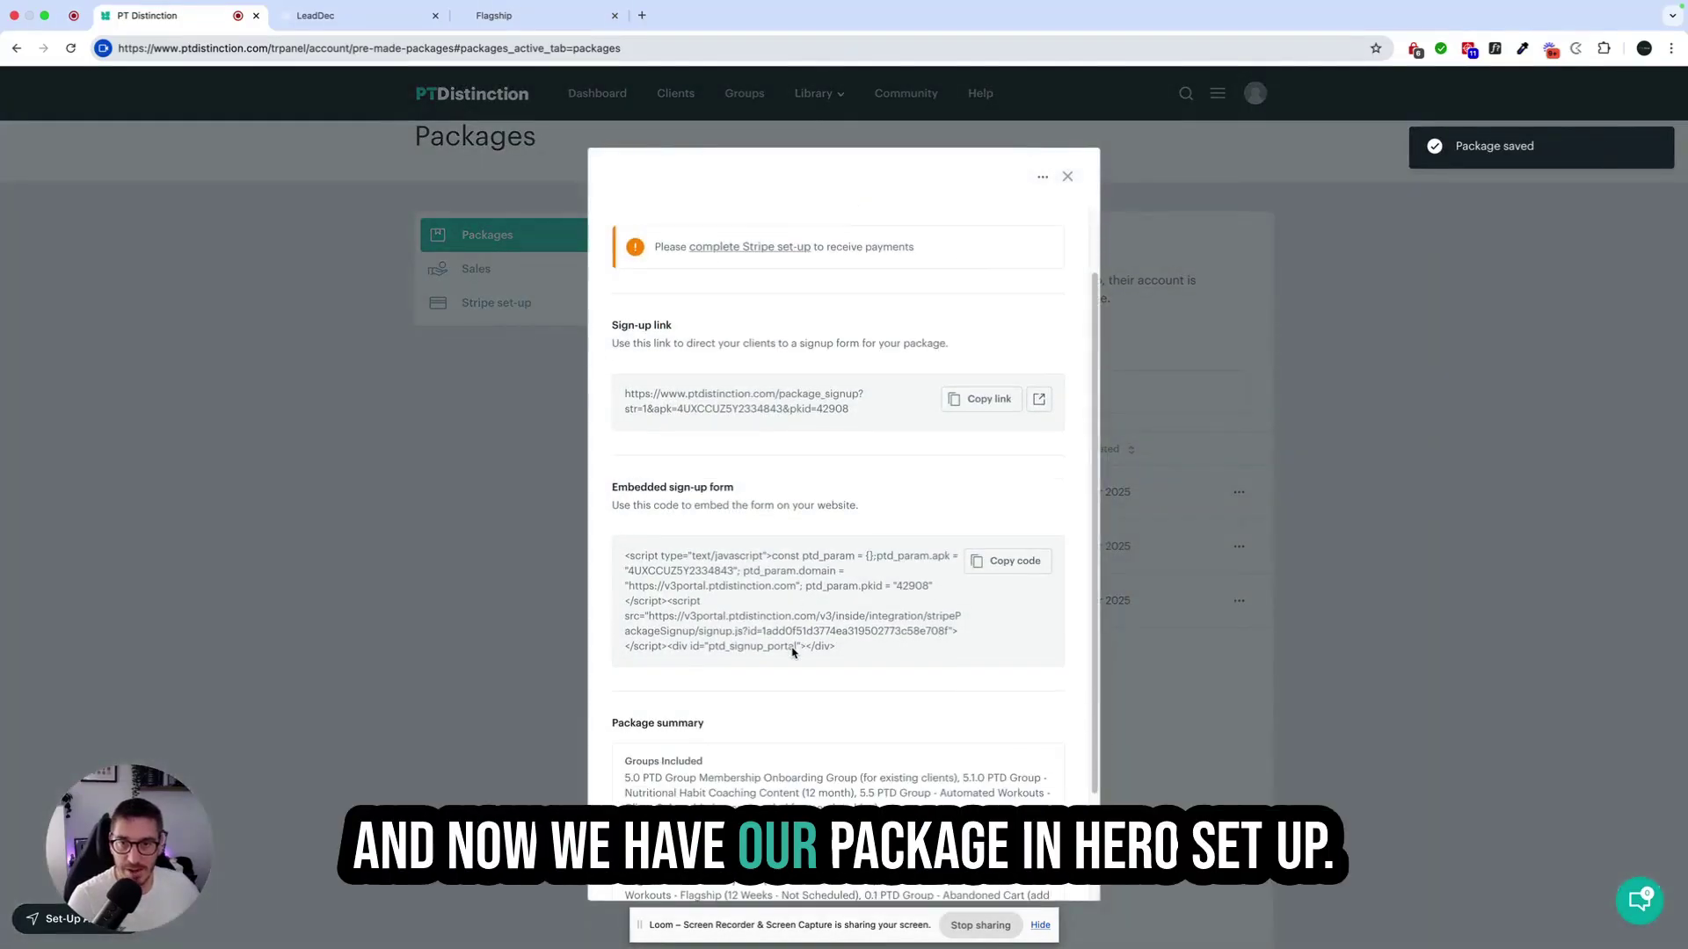
{"action": "scroll", "coordinate": [792, 652], "scroll_direction": "down", "scroll_amount": 2}
{"action": "scroll", "coordinate": [792, 651], "scroll_direction": "up", "scroll_amount": 4}
{"action": "scroll", "coordinate": [792, 652], "scroll_direction": "down", "scroll_amount": 4}
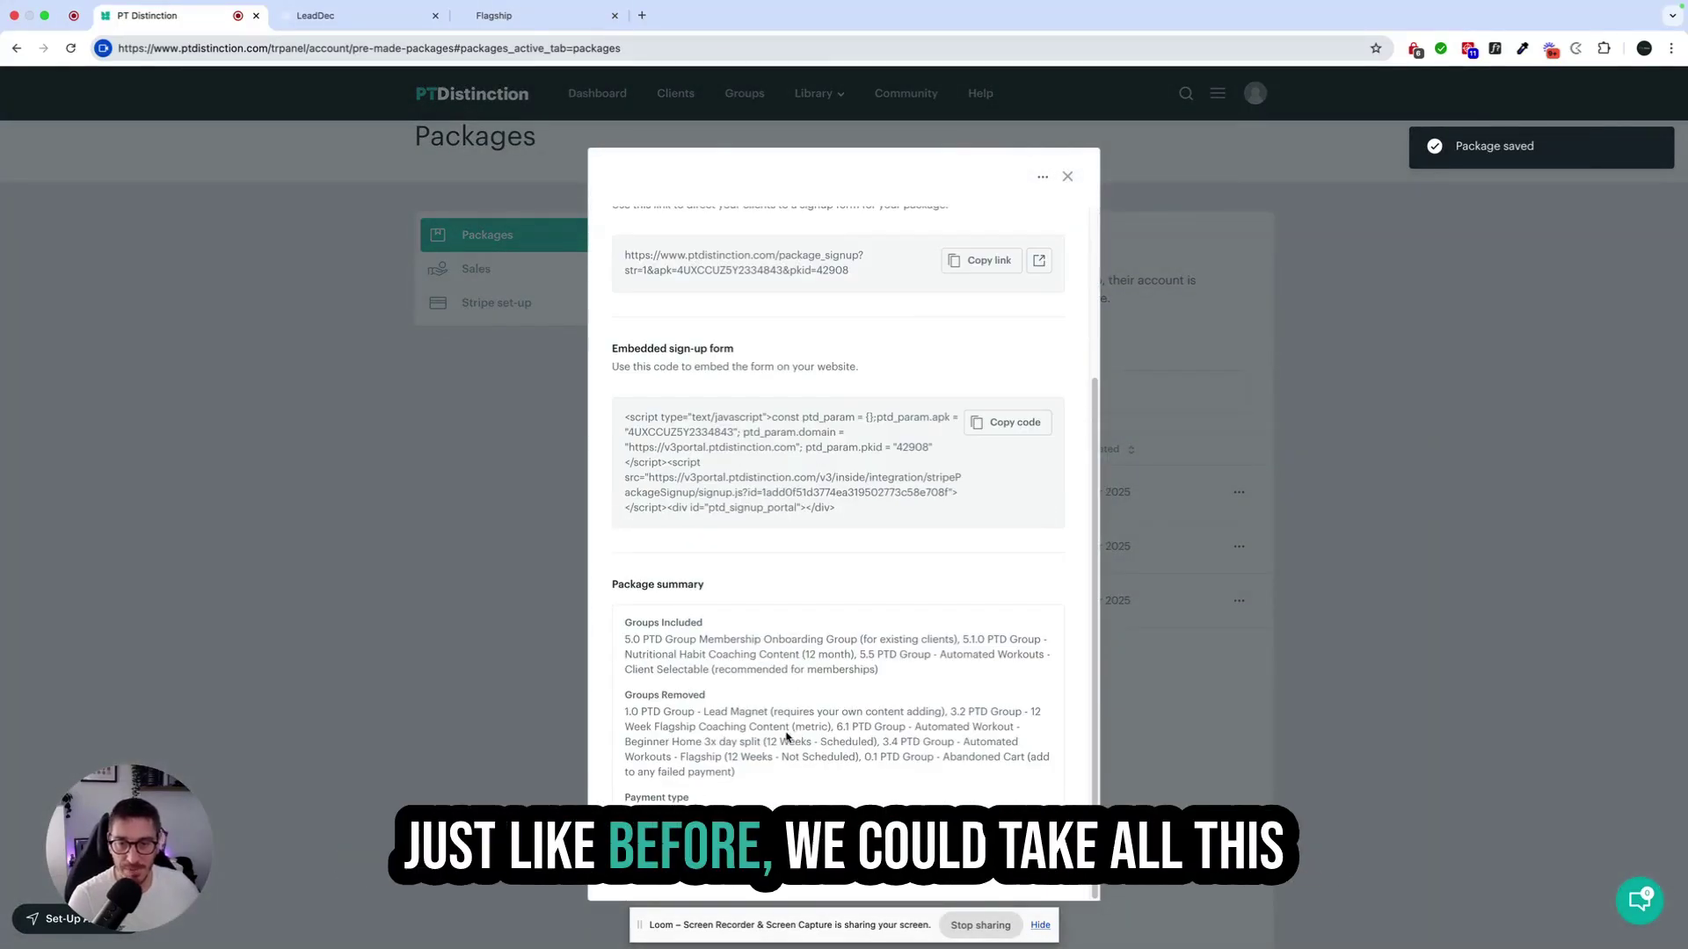
{"action": "scroll", "coordinate": [787, 737], "scroll_direction": "up", "scroll_amount": 3}
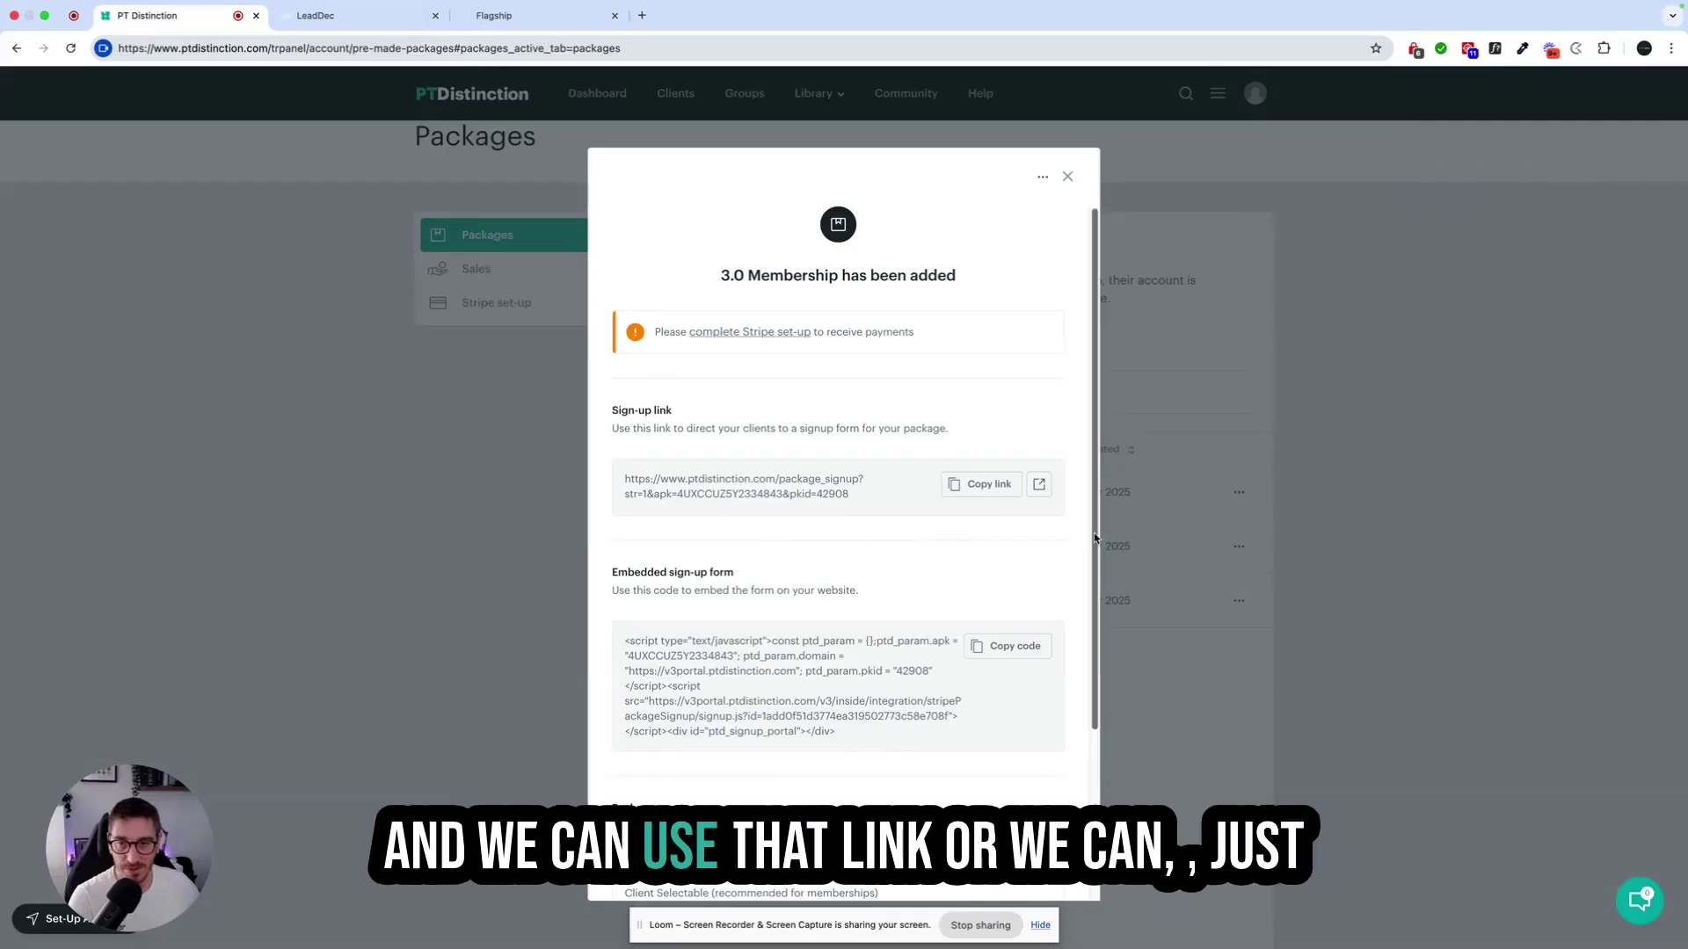
{"action": "scroll", "coordinate": [761, 677], "scroll_direction": "down", "scroll_amount": 1}
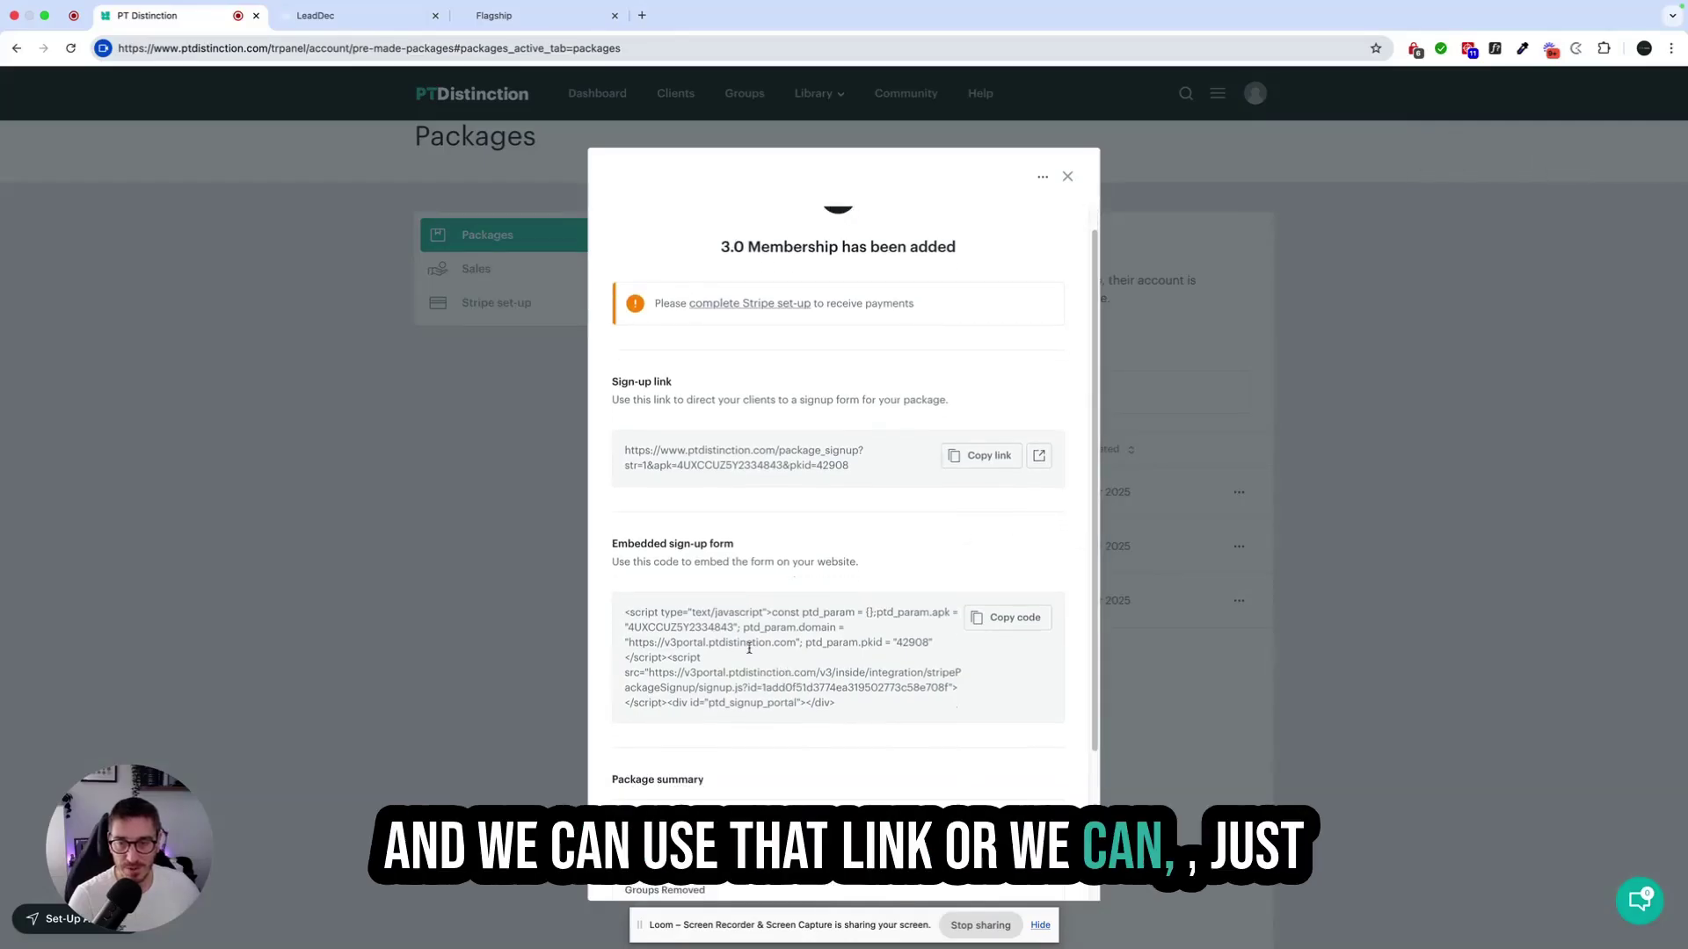
- Switch to LeadDec, close the Flagship page, and open the [PTD Ninja] Membership funnel
{"action": "left_click", "coordinate": [373, 12]}
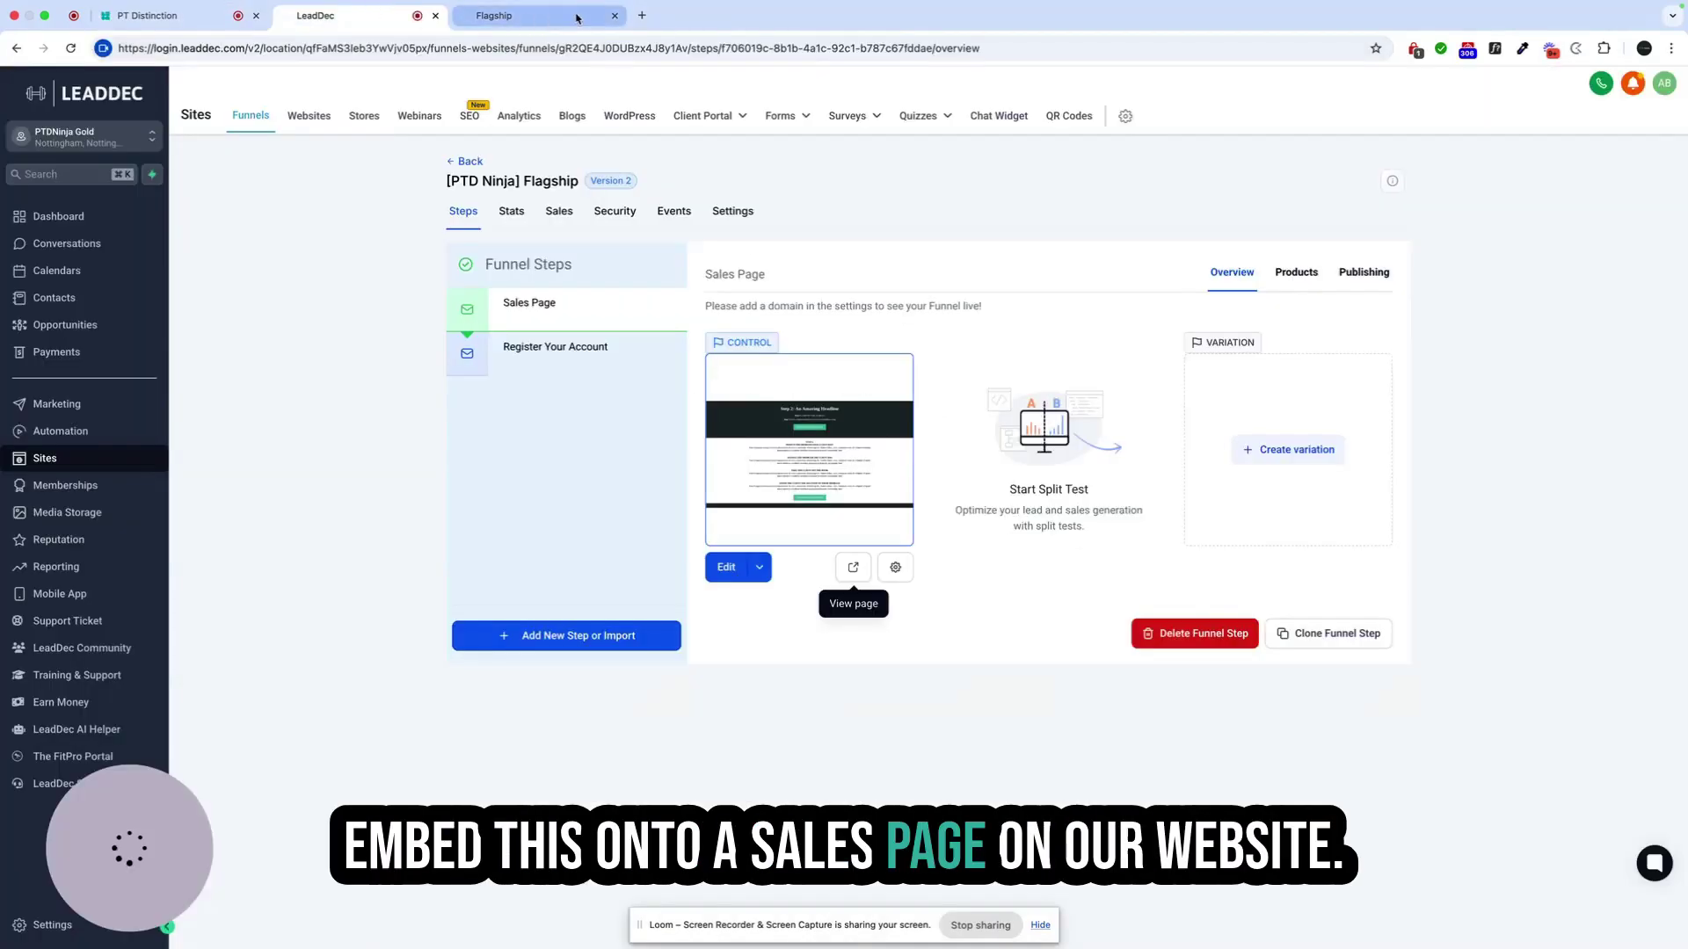
{"action": "left_click", "coordinate": [614, 16]}
{"action": "left_click", "coordinate": [467, 161]}
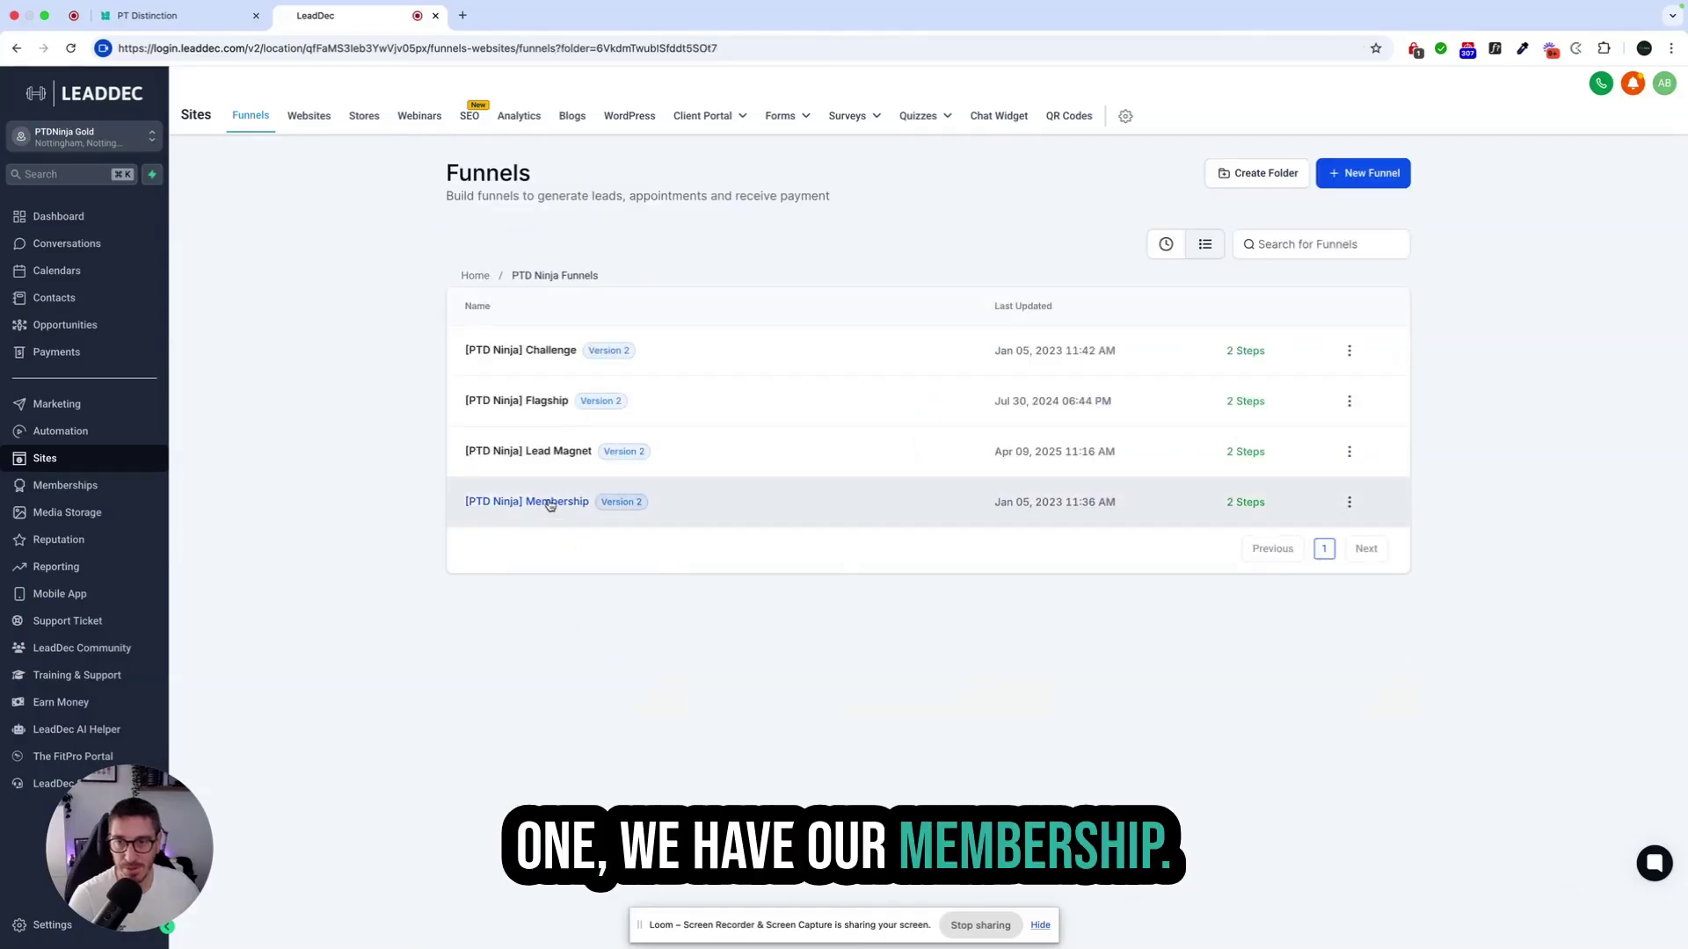
{"action": "left_click", "coordinate": [549, 504]}
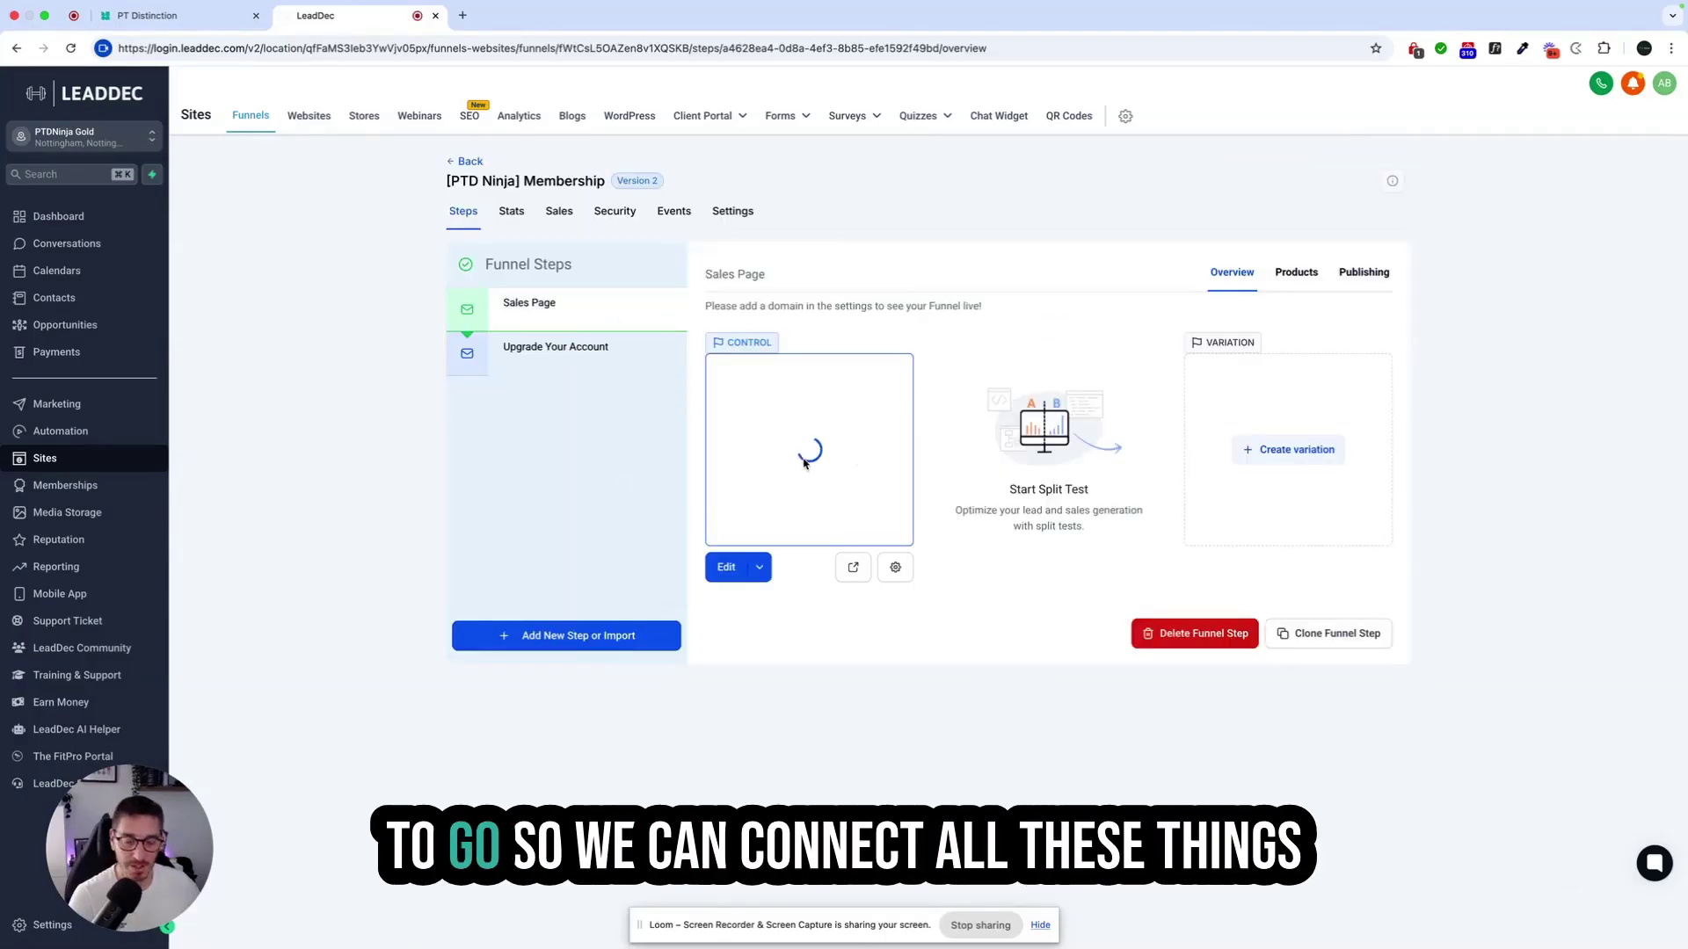
- Return to PT Distinction, check the 3.0 Membership package details again and close them
{"action": "left_click", "coordinate": [192, 25]}
{"action": "scroll", "coordinate": [954, 528], "scroll_direction": "down", "scroll_amount": 3}
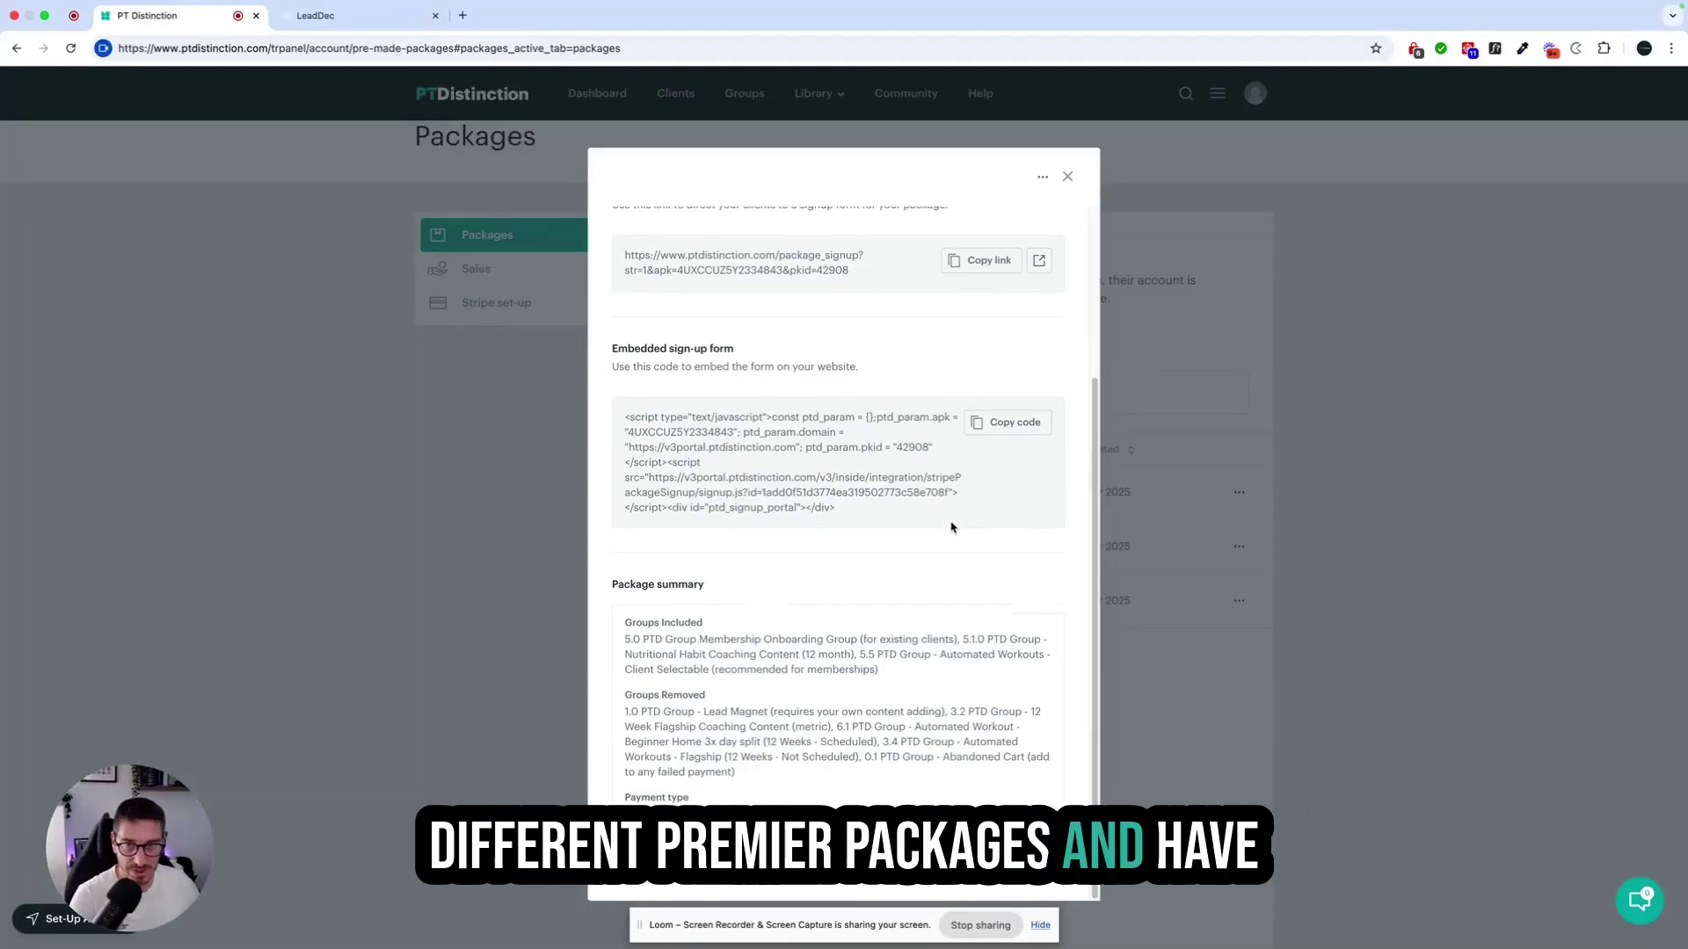
{"action": "scroll", "coordinate": [954, 519], "scroll_direction": "up", "scroll_amount": 3}
{"action": "left_click", "coordinate": [1067, 177]}
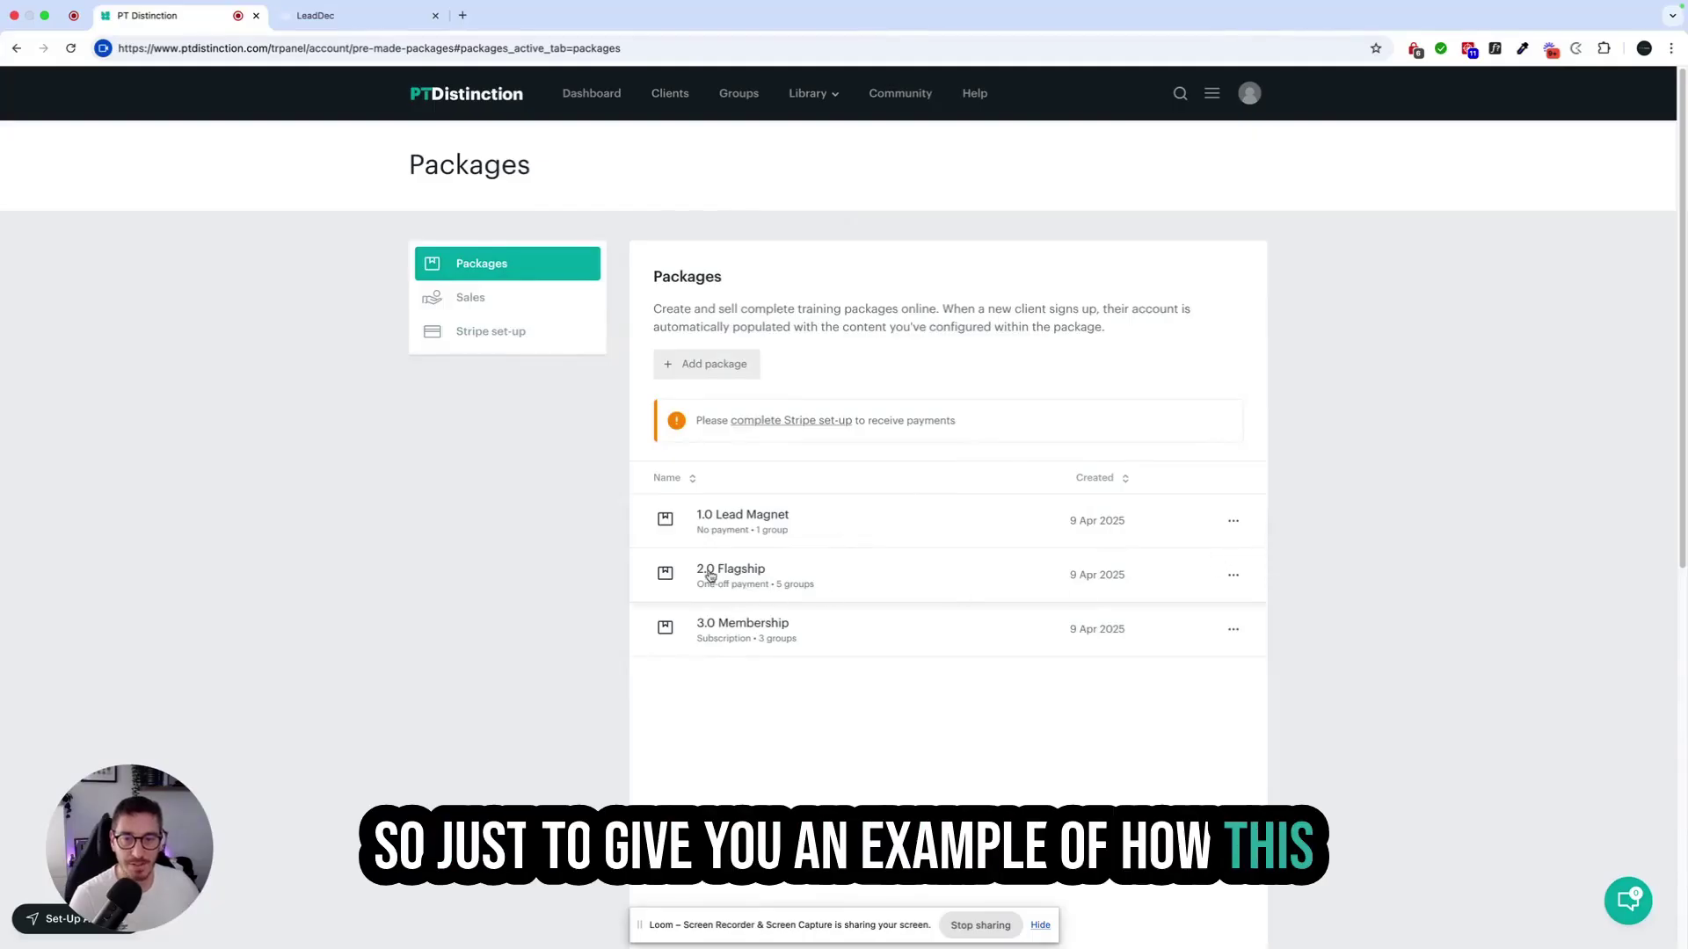
- Change the 2.0 Flagship package's payment type to no payment, save it, and close the package details
{"action": "left_click", "coordinate": [1233, 578]}
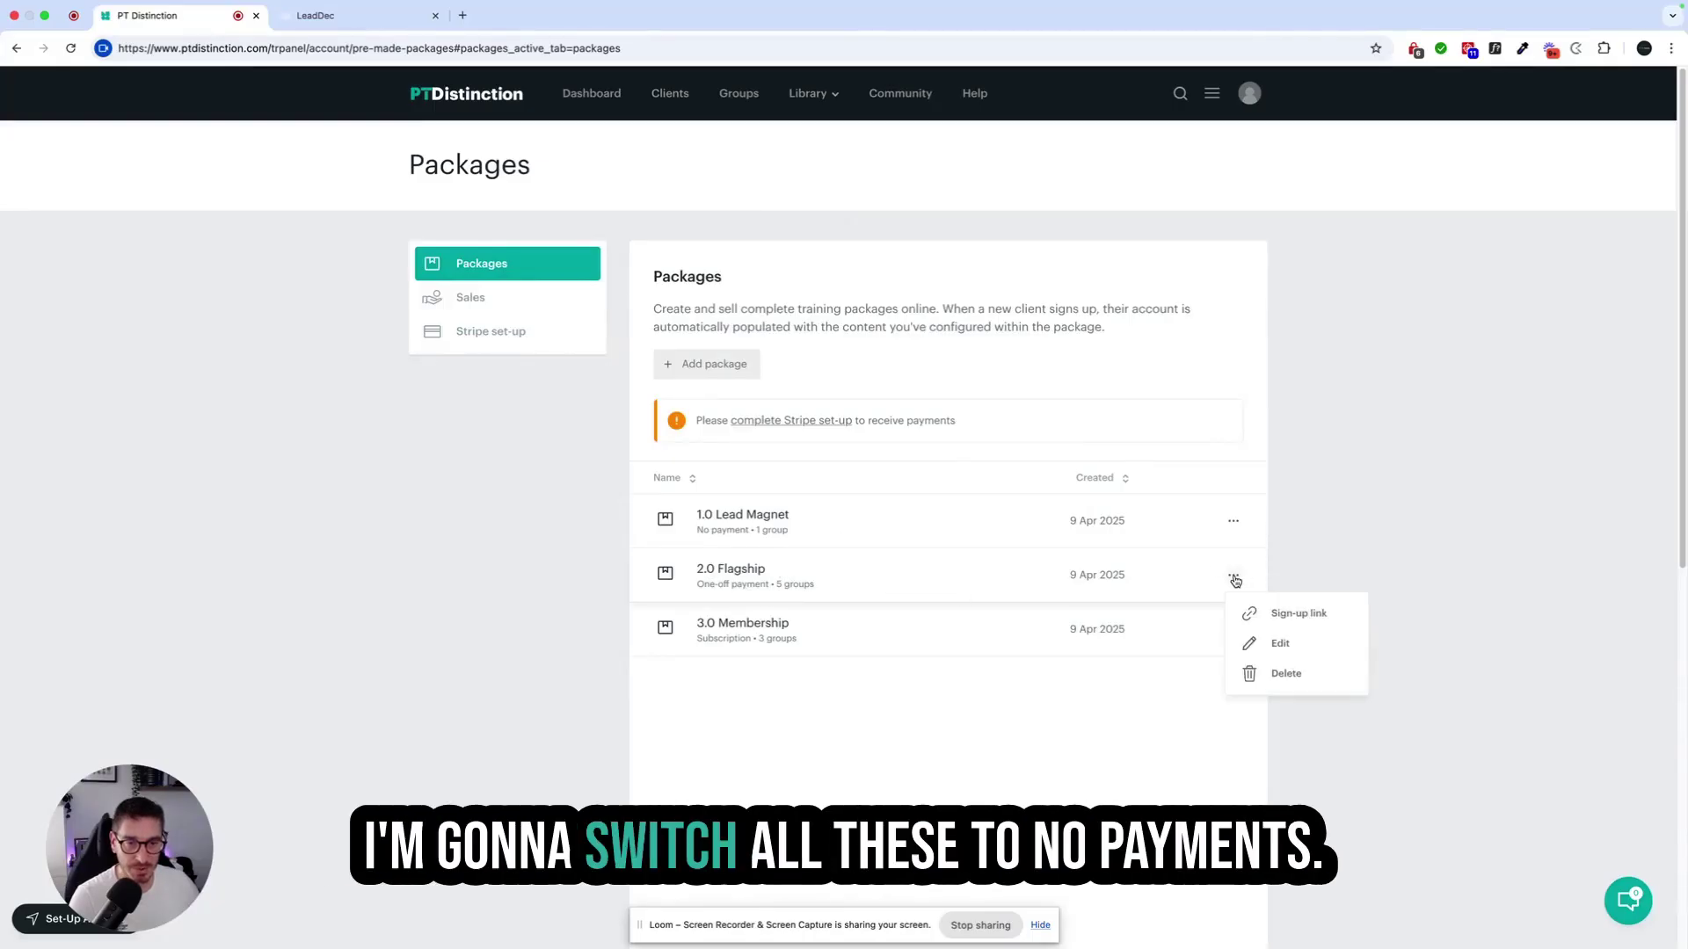
{"action": "left_click", "coordinate": [1280, 644]}
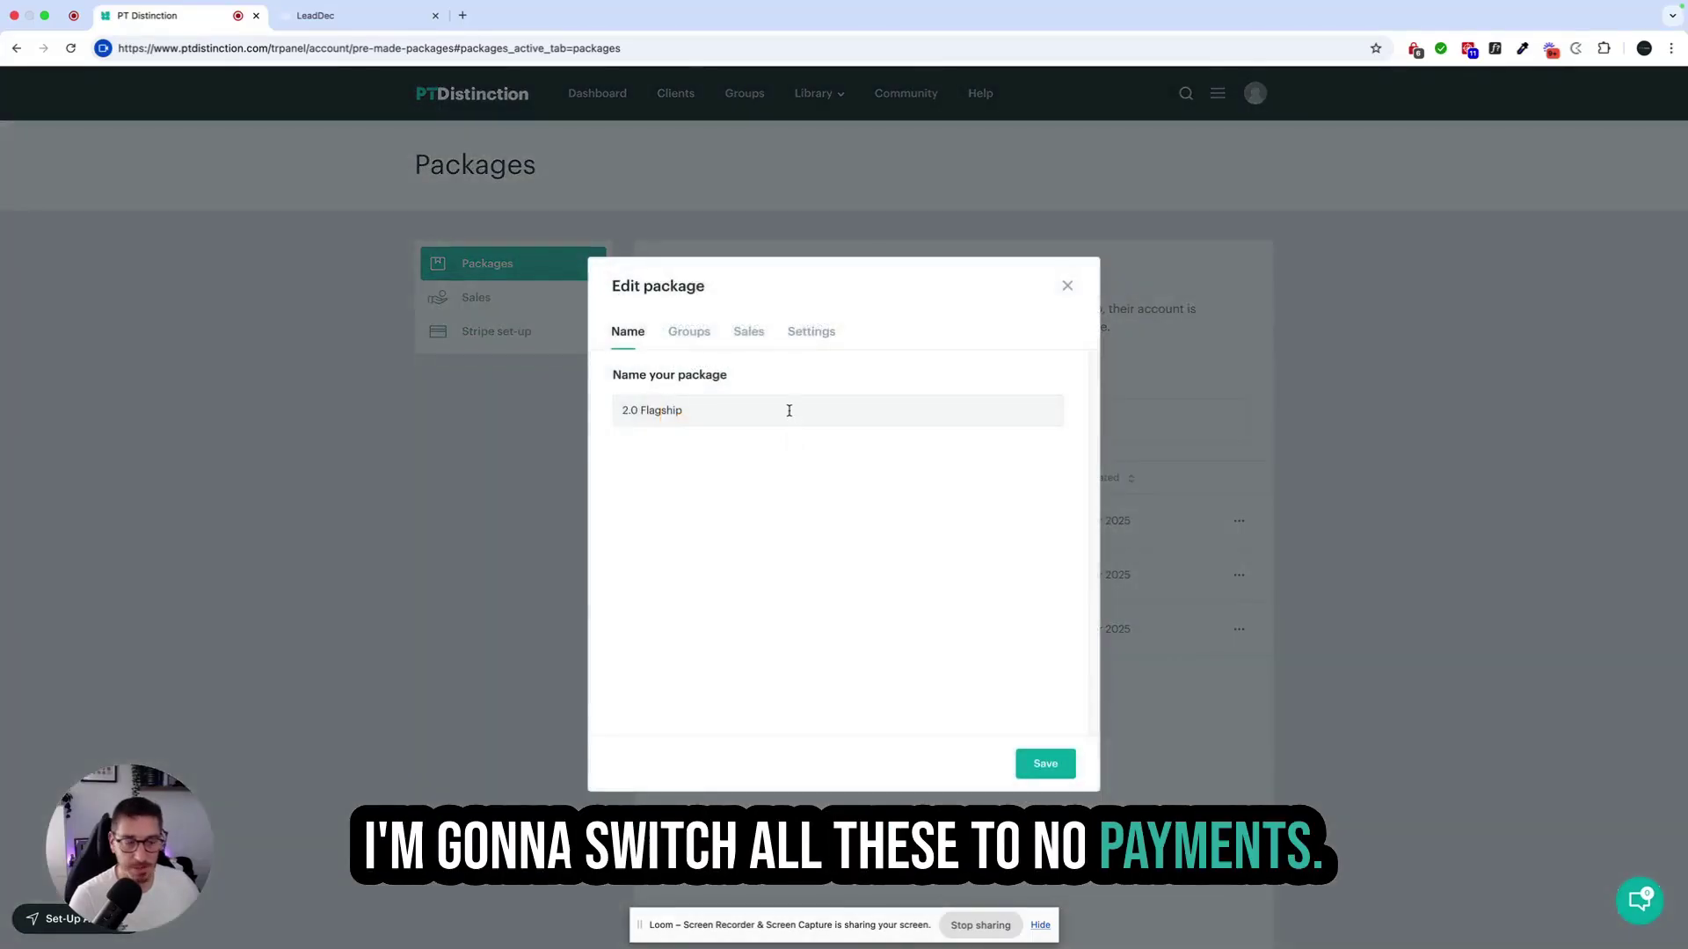
{"action": "left_click", "coordinate": [690, 332]}
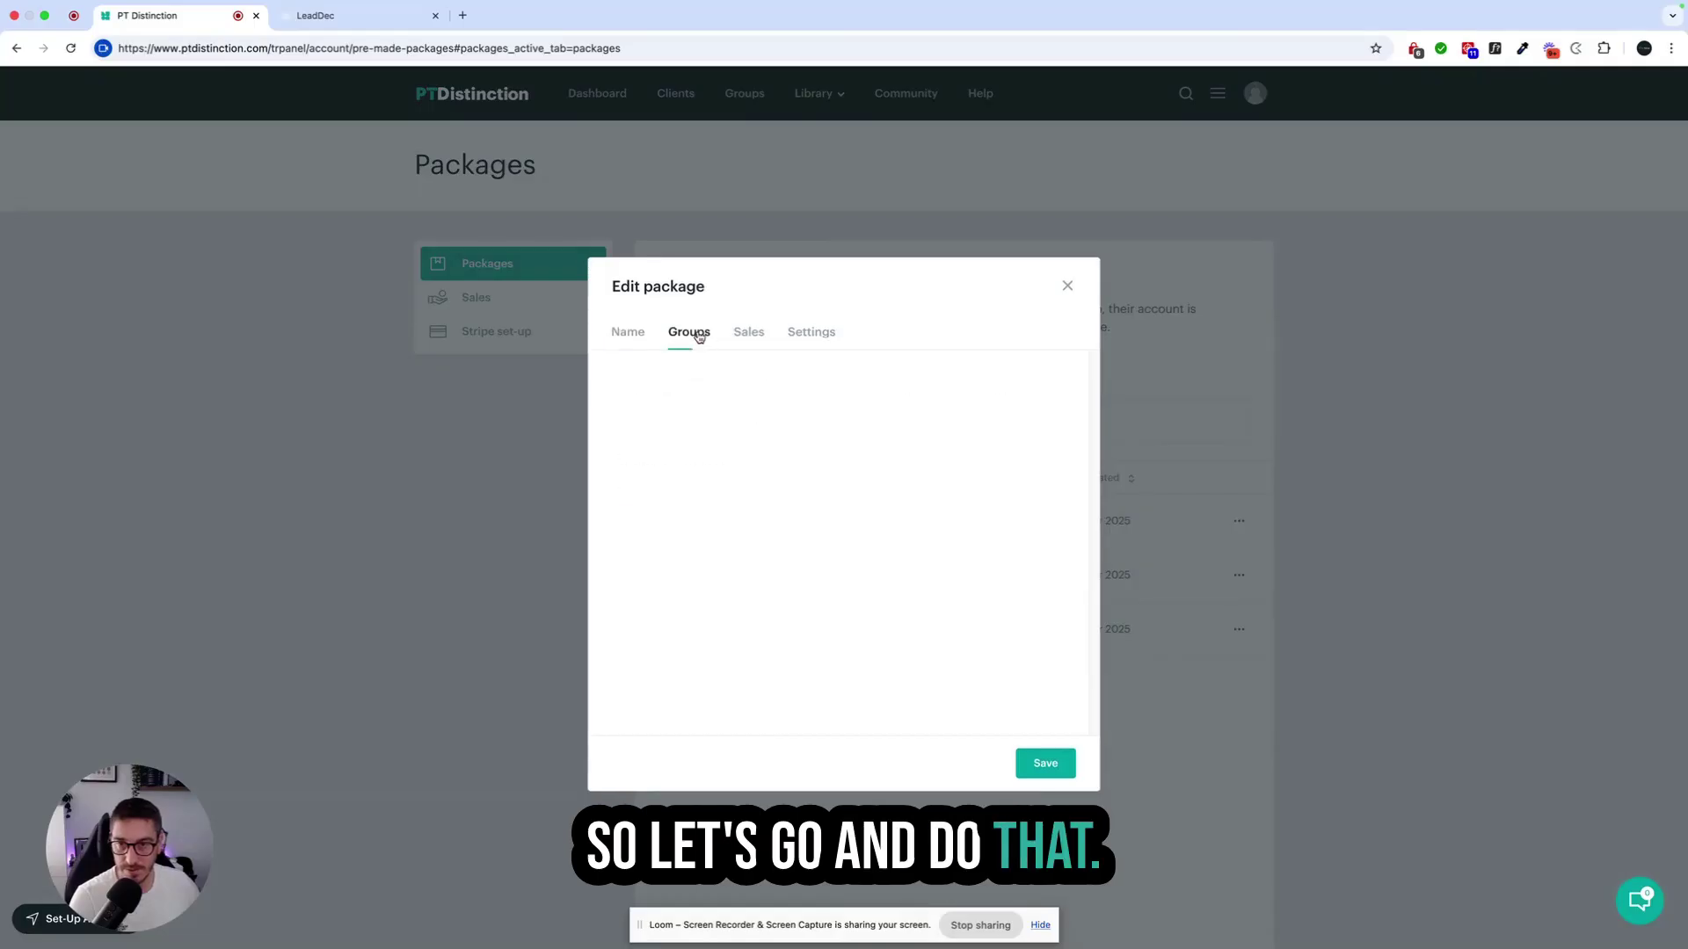
{"action": "left_click", "coordinate": [750, 182]}
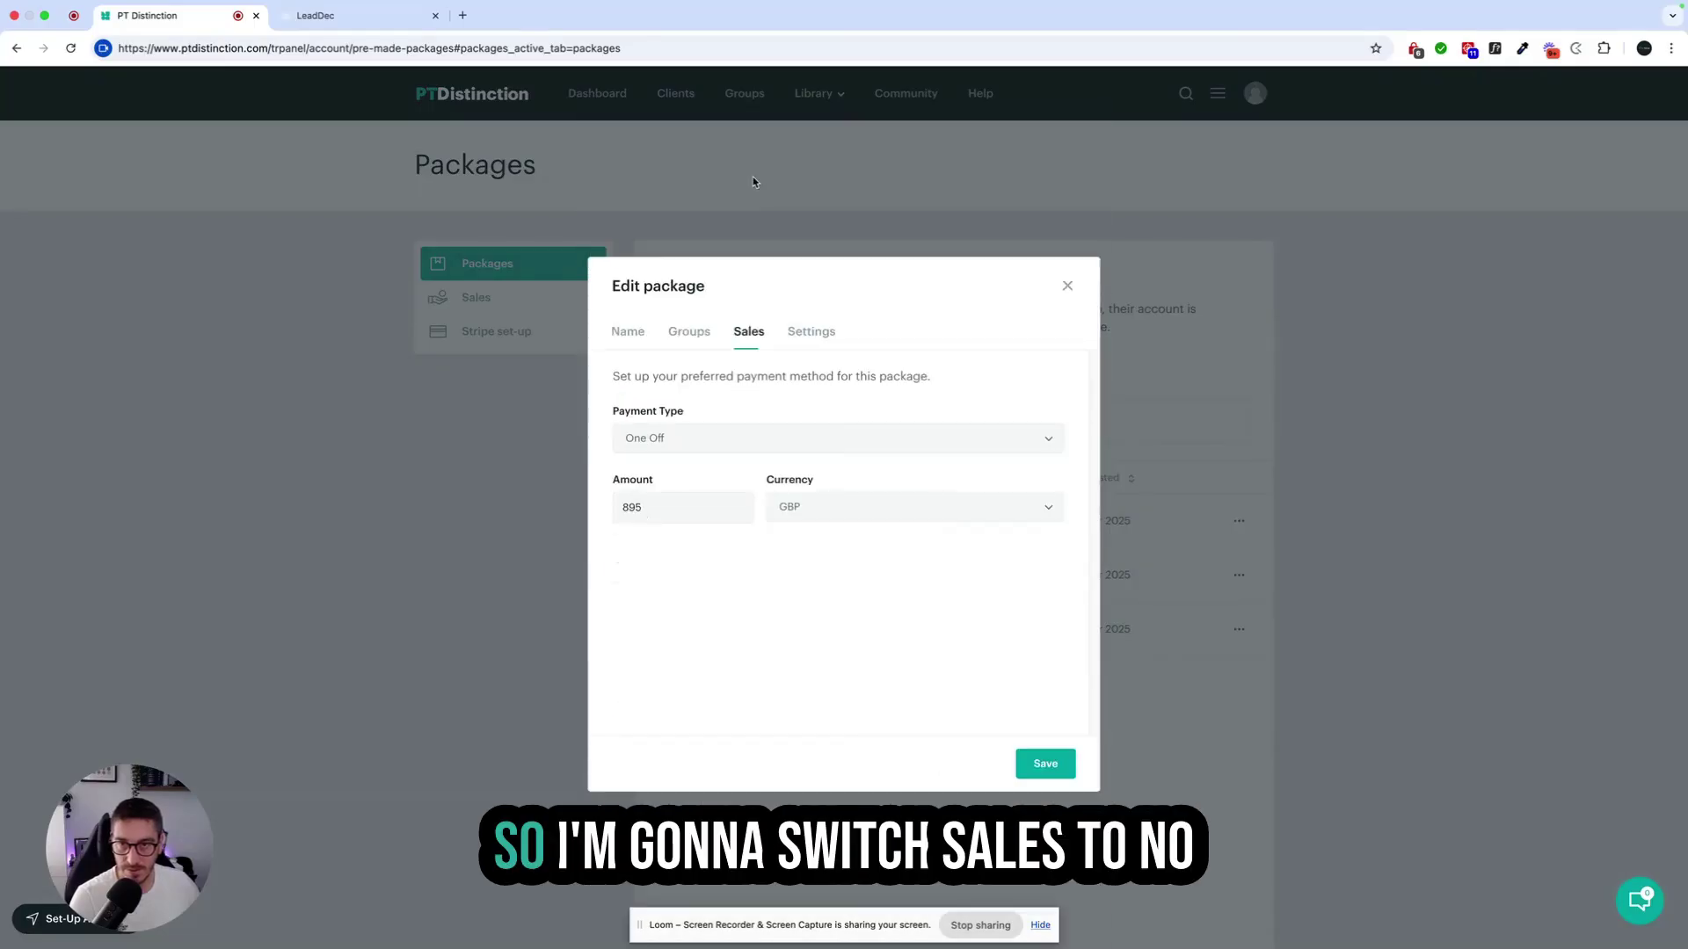
{"action": "left_click", "coordinate": [734, 448]}
{"action": "left_click", "coordinate": [690, 472]}
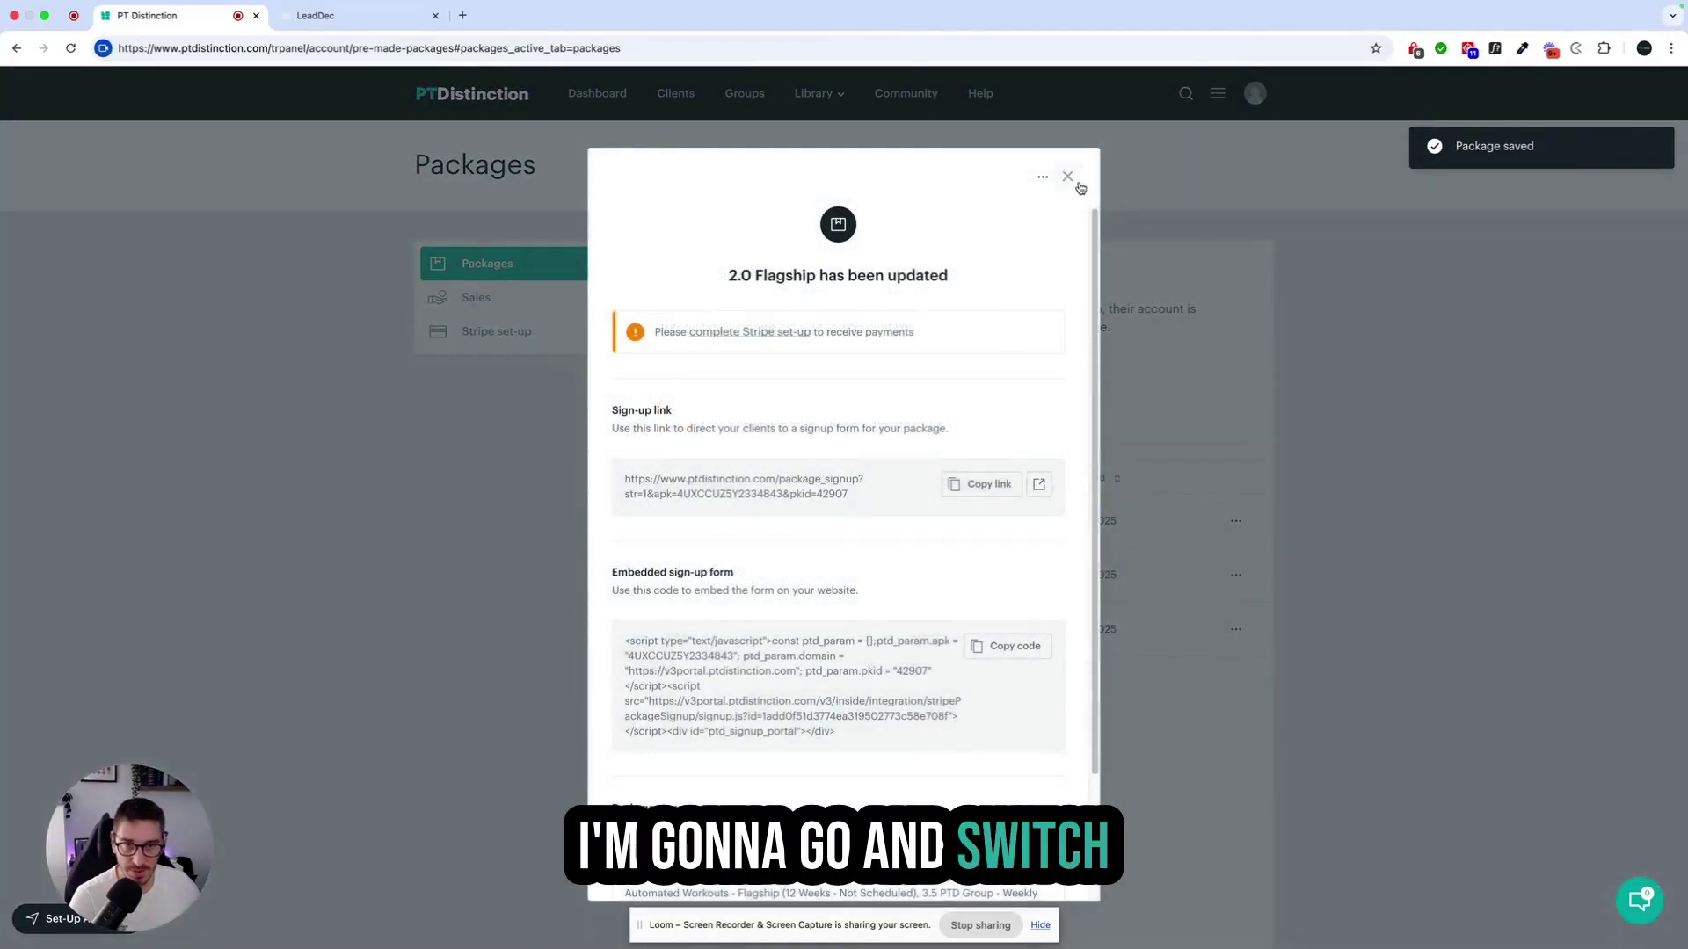
{"action": "left_click", "coordinate": [1062, 176]}
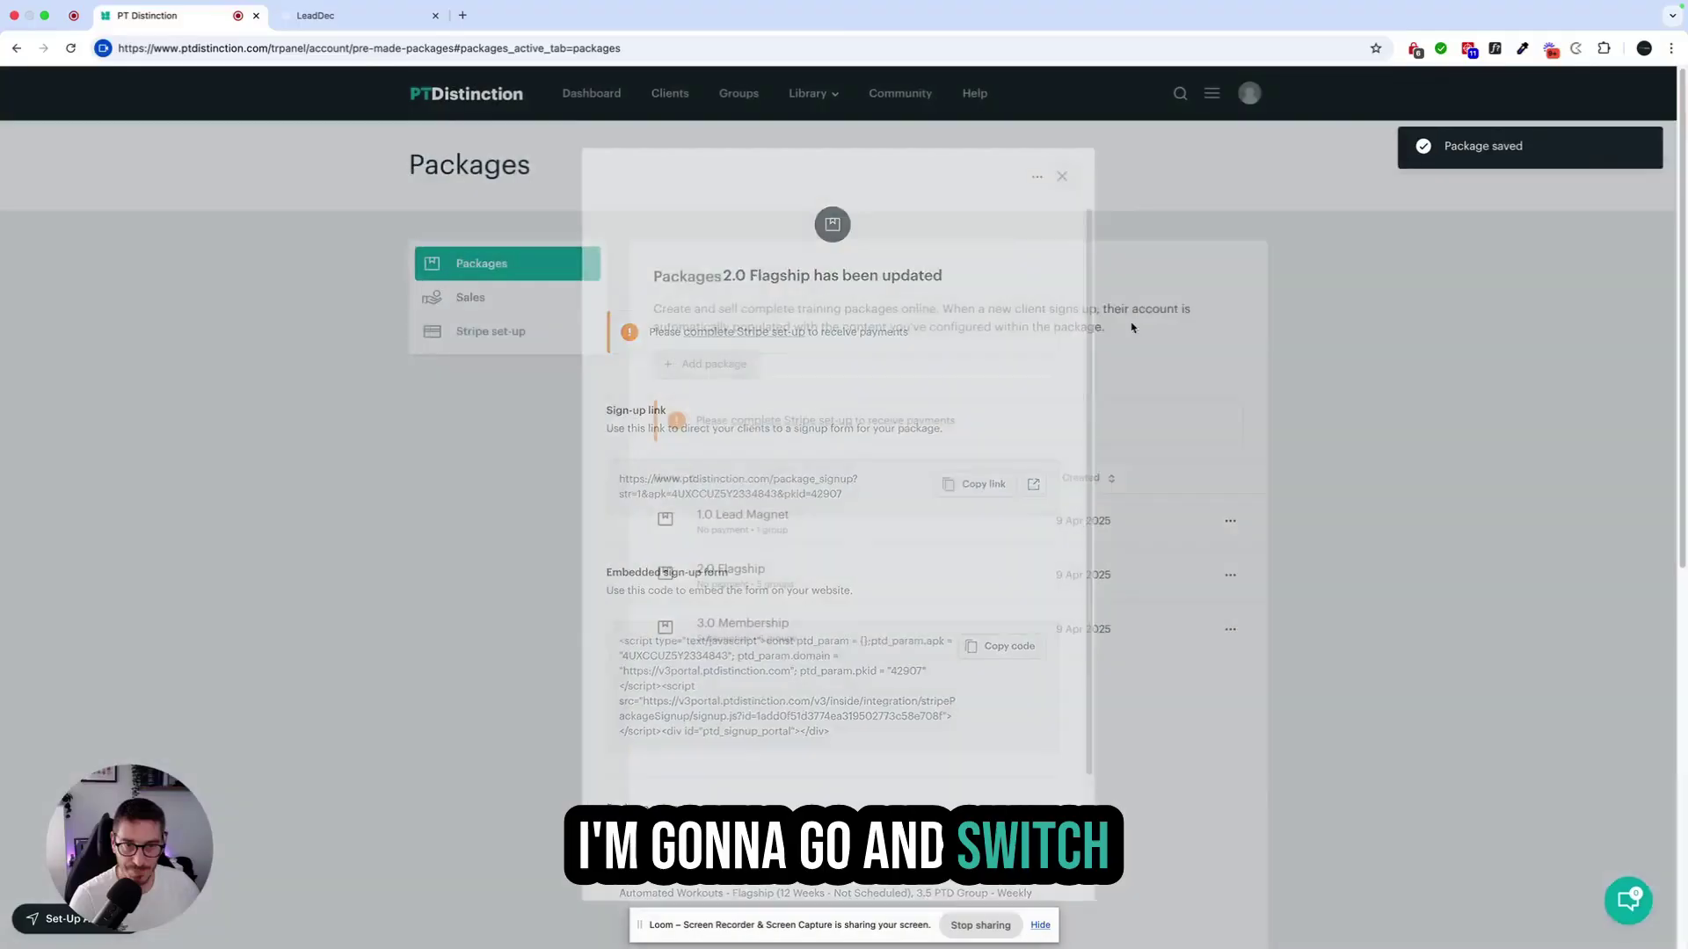
- Change the 3.0 Membership package's payment type to no payment, save it, and close the package details
{"action": "left_click", "coordinate": [1230, 629]}
{"action": "left_click", "coordinate": [1286, 713]}
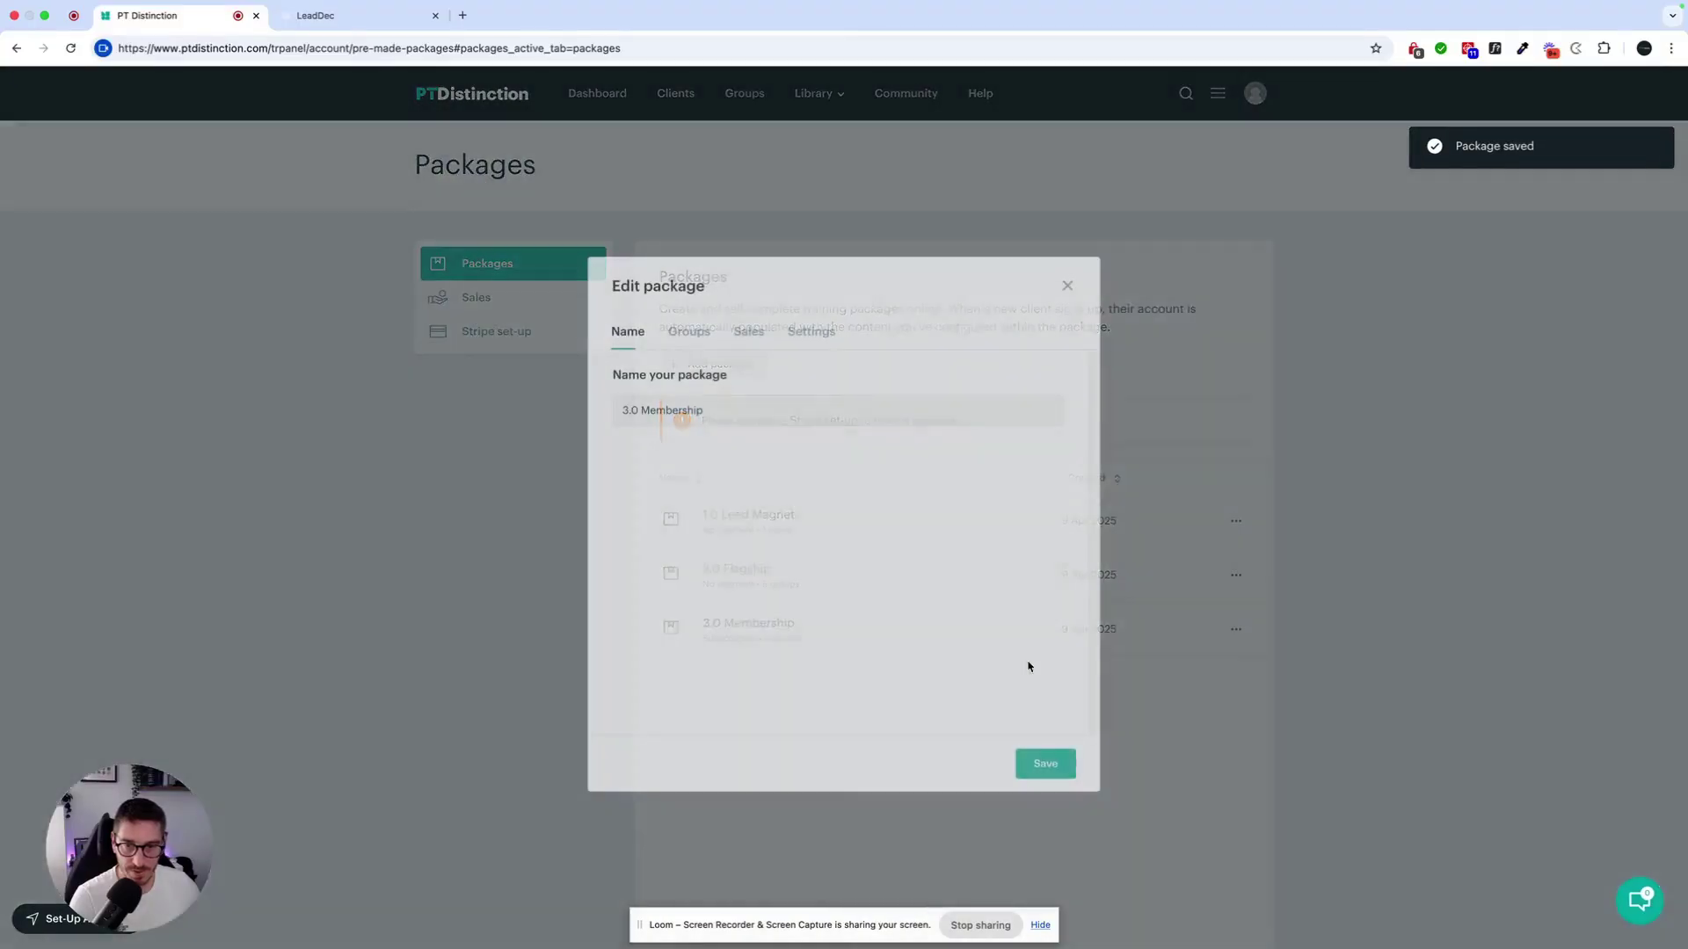
{"action": "left_click", "coordinate": [749, 301]}
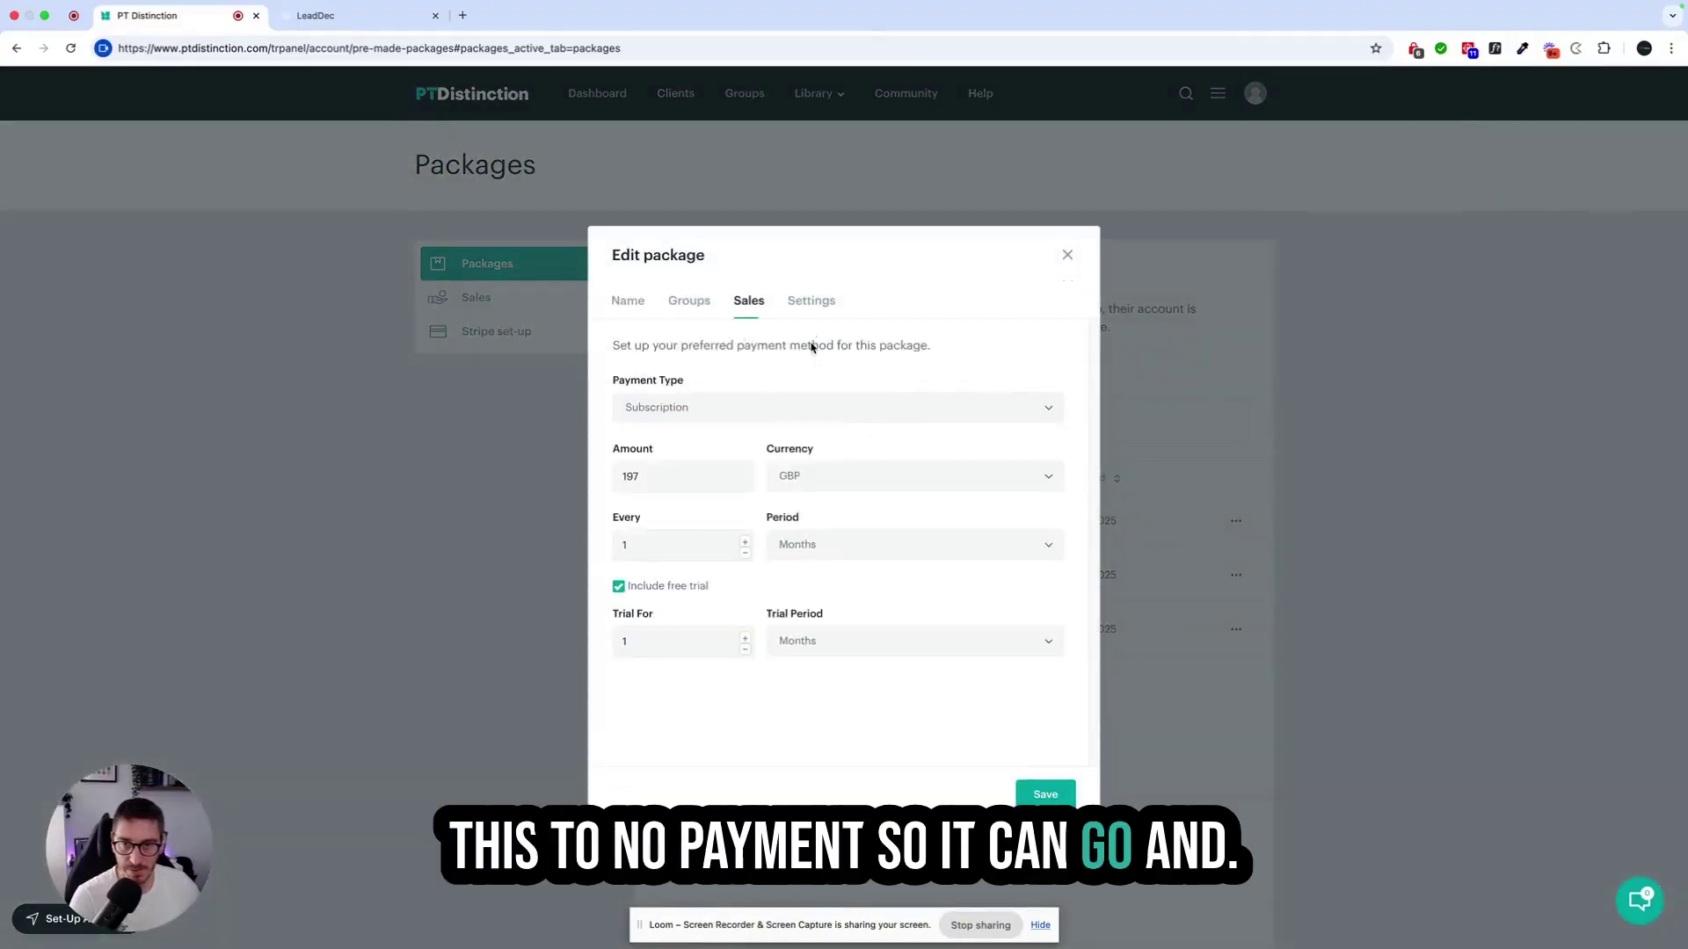
{"action": "left_click", "coordinate": [756, 407]}
{"action": "left_click", "coordinate": [650, 440]}
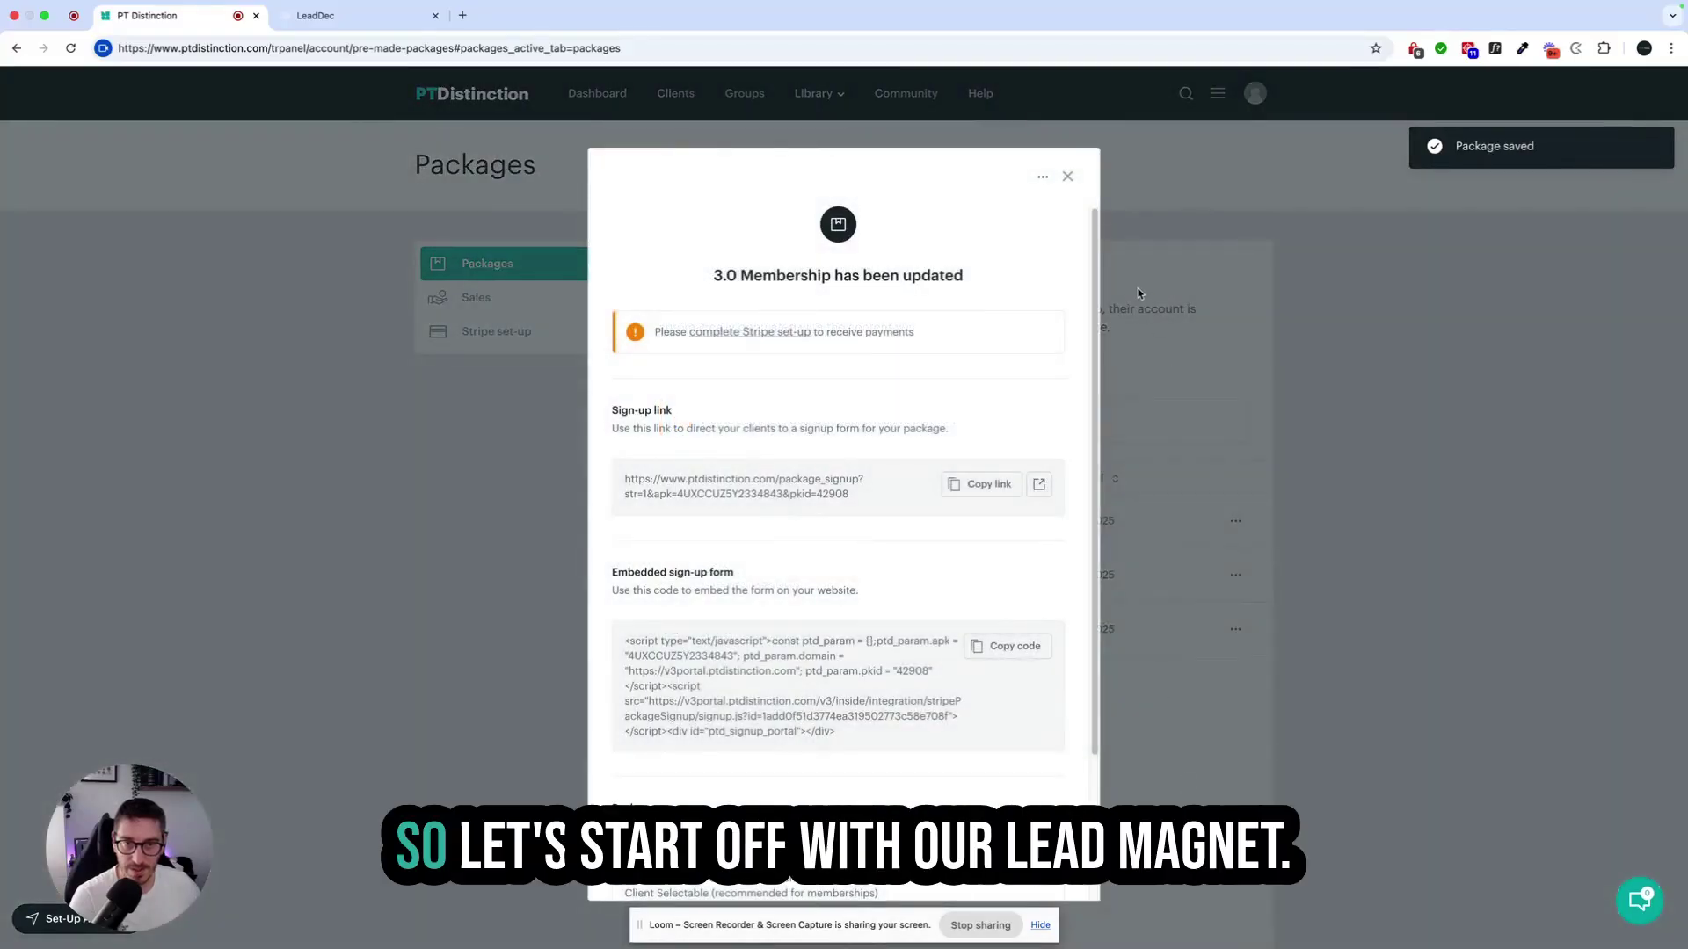
{"action": "left_click", "coordinate": [1066, 178]}
- Copy the 1.0 Lead Magnet package's sign-up link and open it in a new incognito window
{"action": "left_click", "coordinate": [1230, 521]}
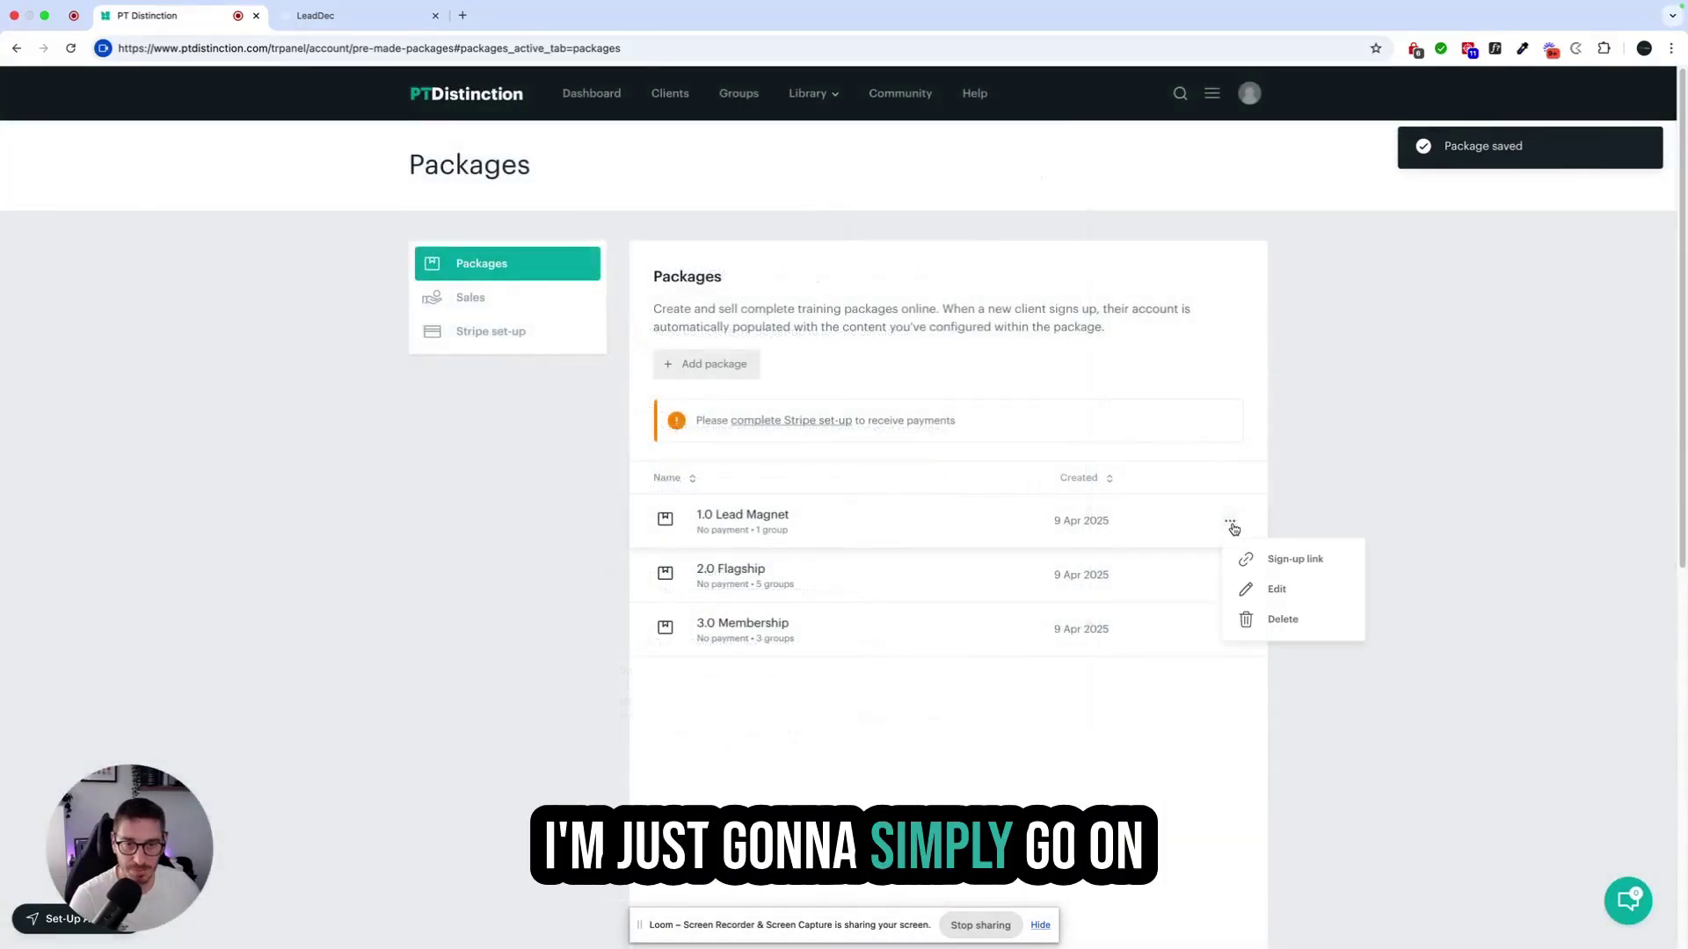
{"action": "left_click", "coordinate": [1281, 568]}
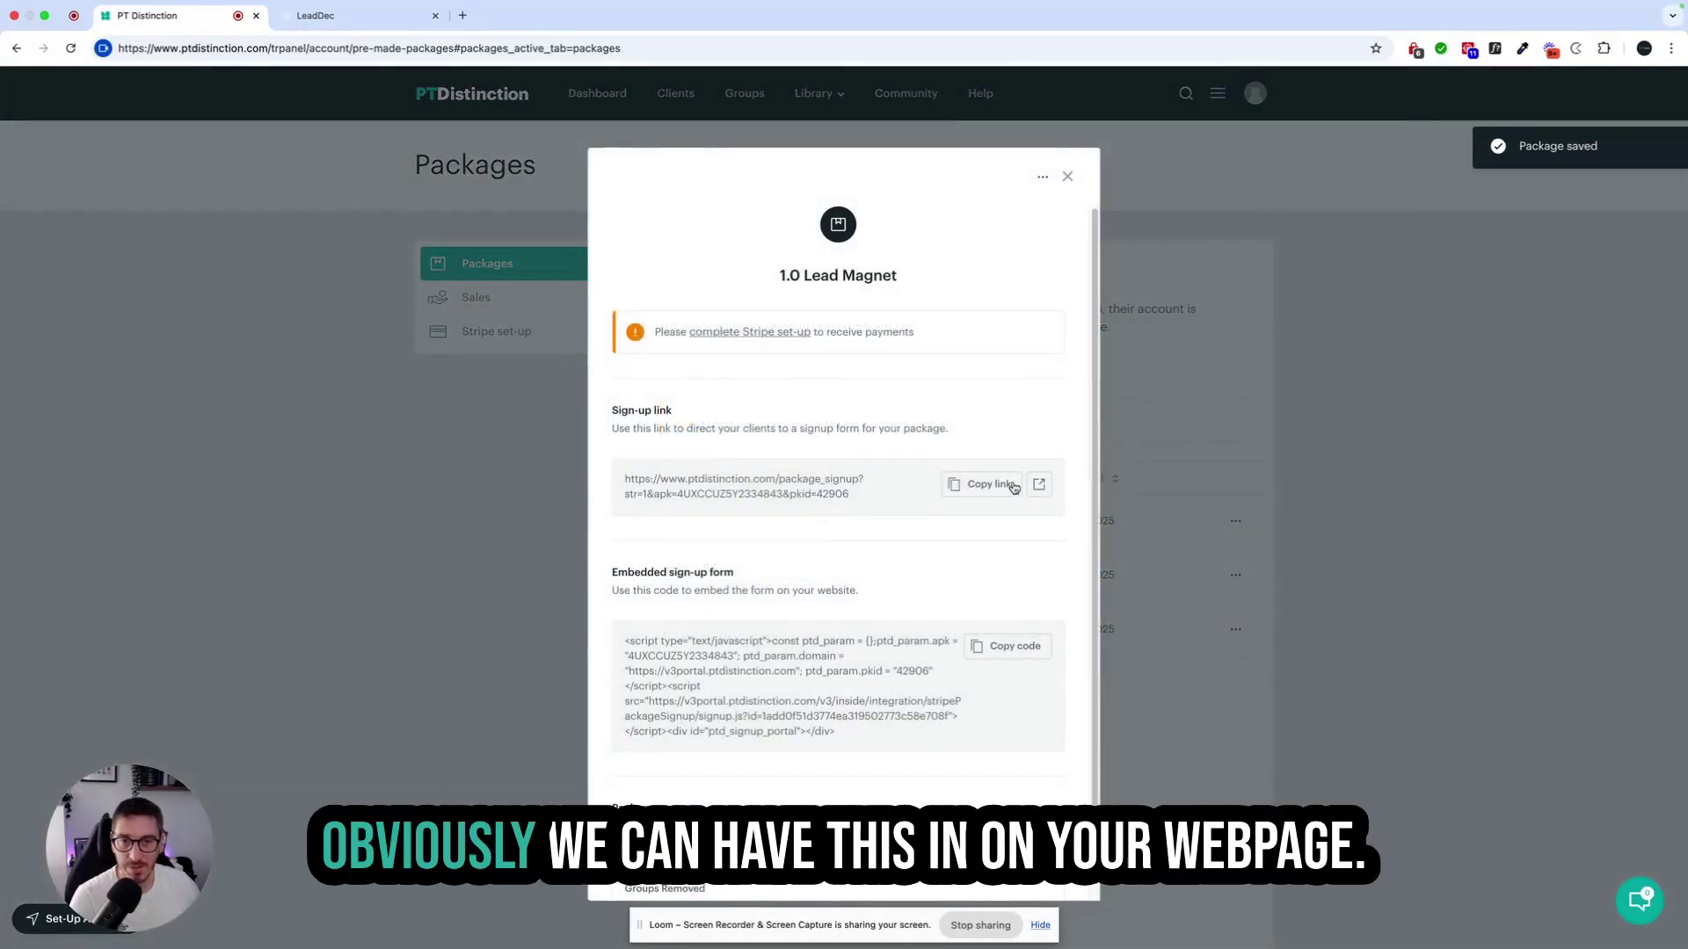
{"action": "left_click", "coordinate": [979, 494]}
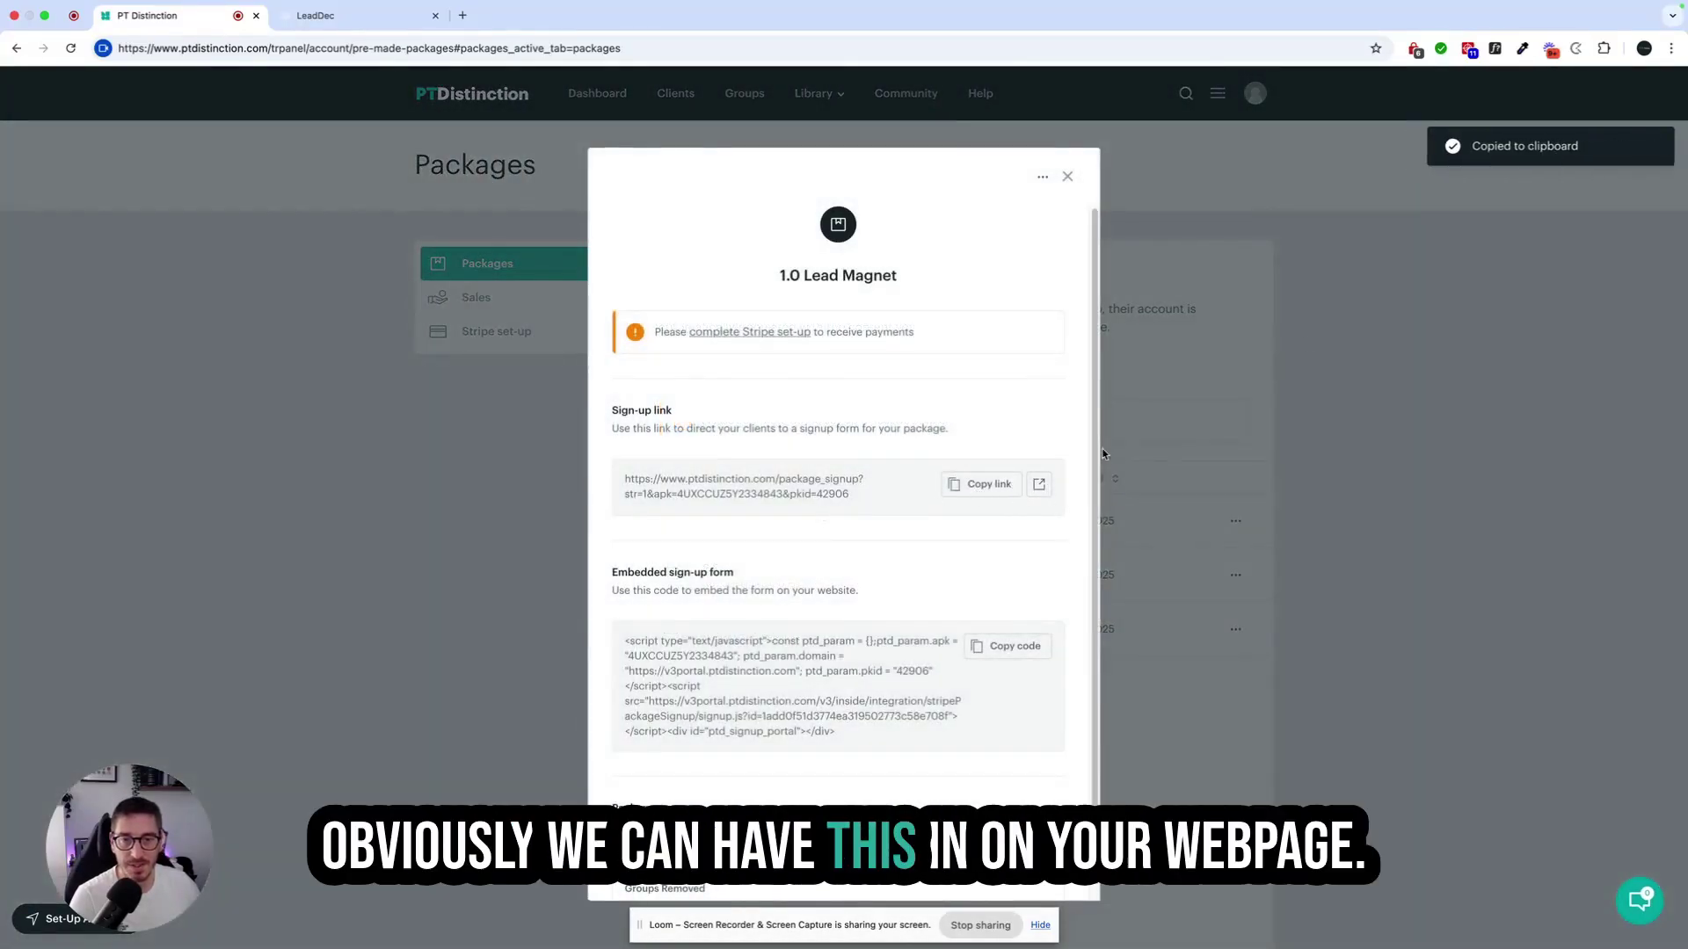
{"action": "left_click", "coordinate": [1671, 47]}
{"action": "left_click", "coordinate": [1483, 122]}
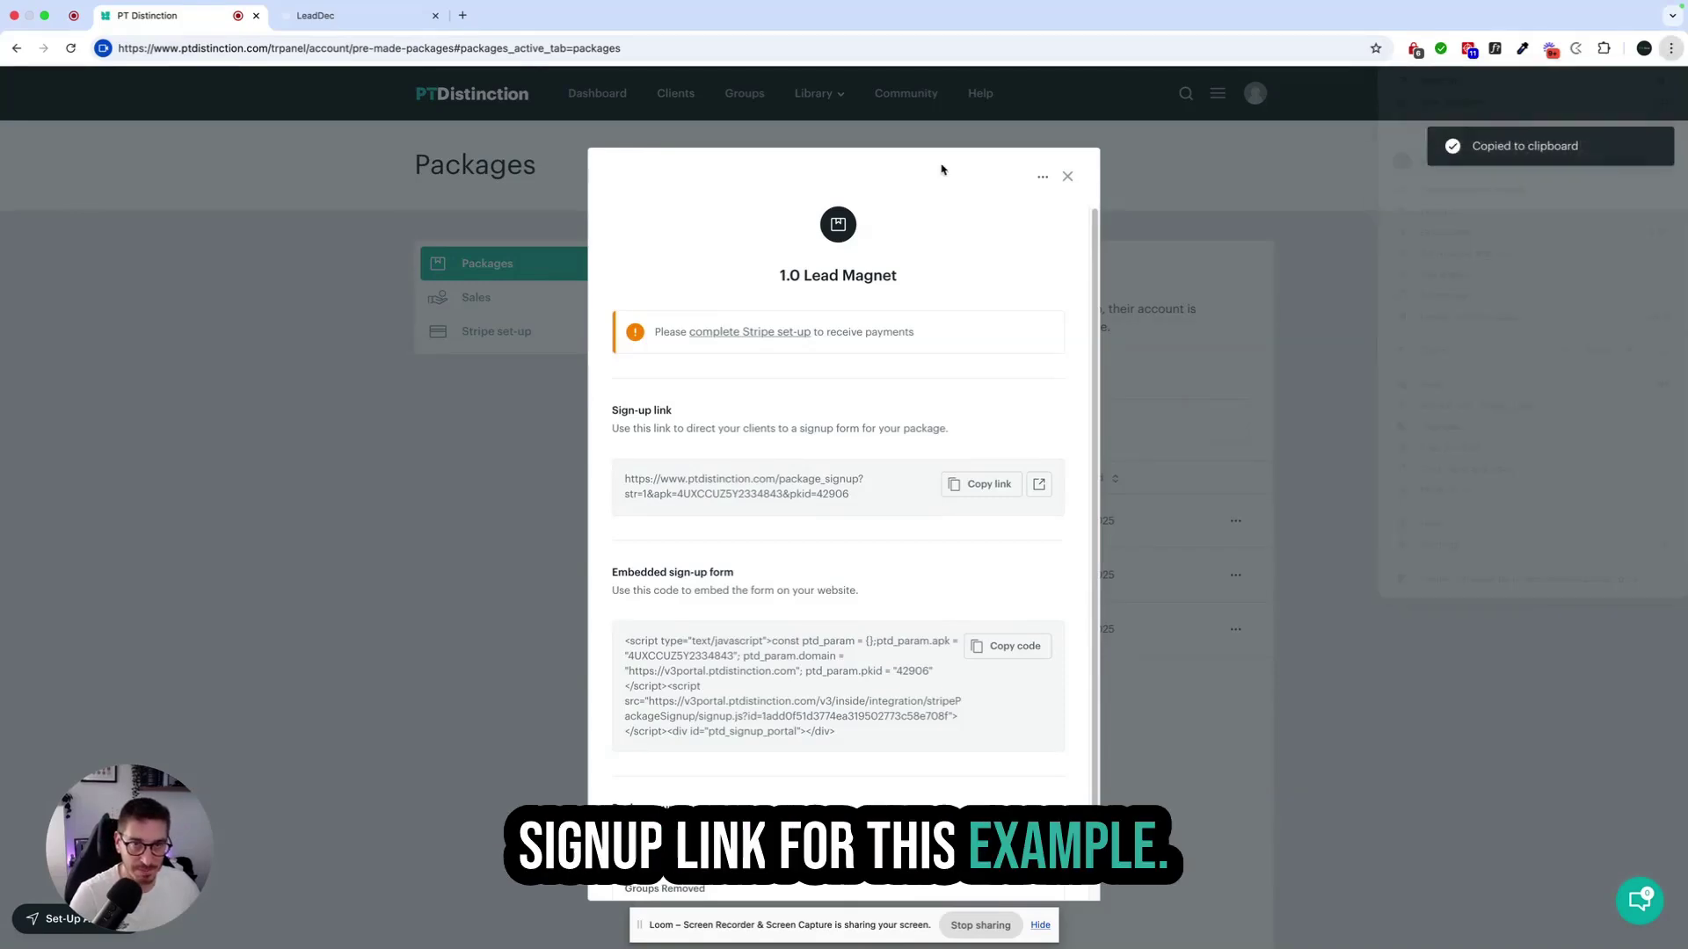
{"action": "key", "text": "super+v"}
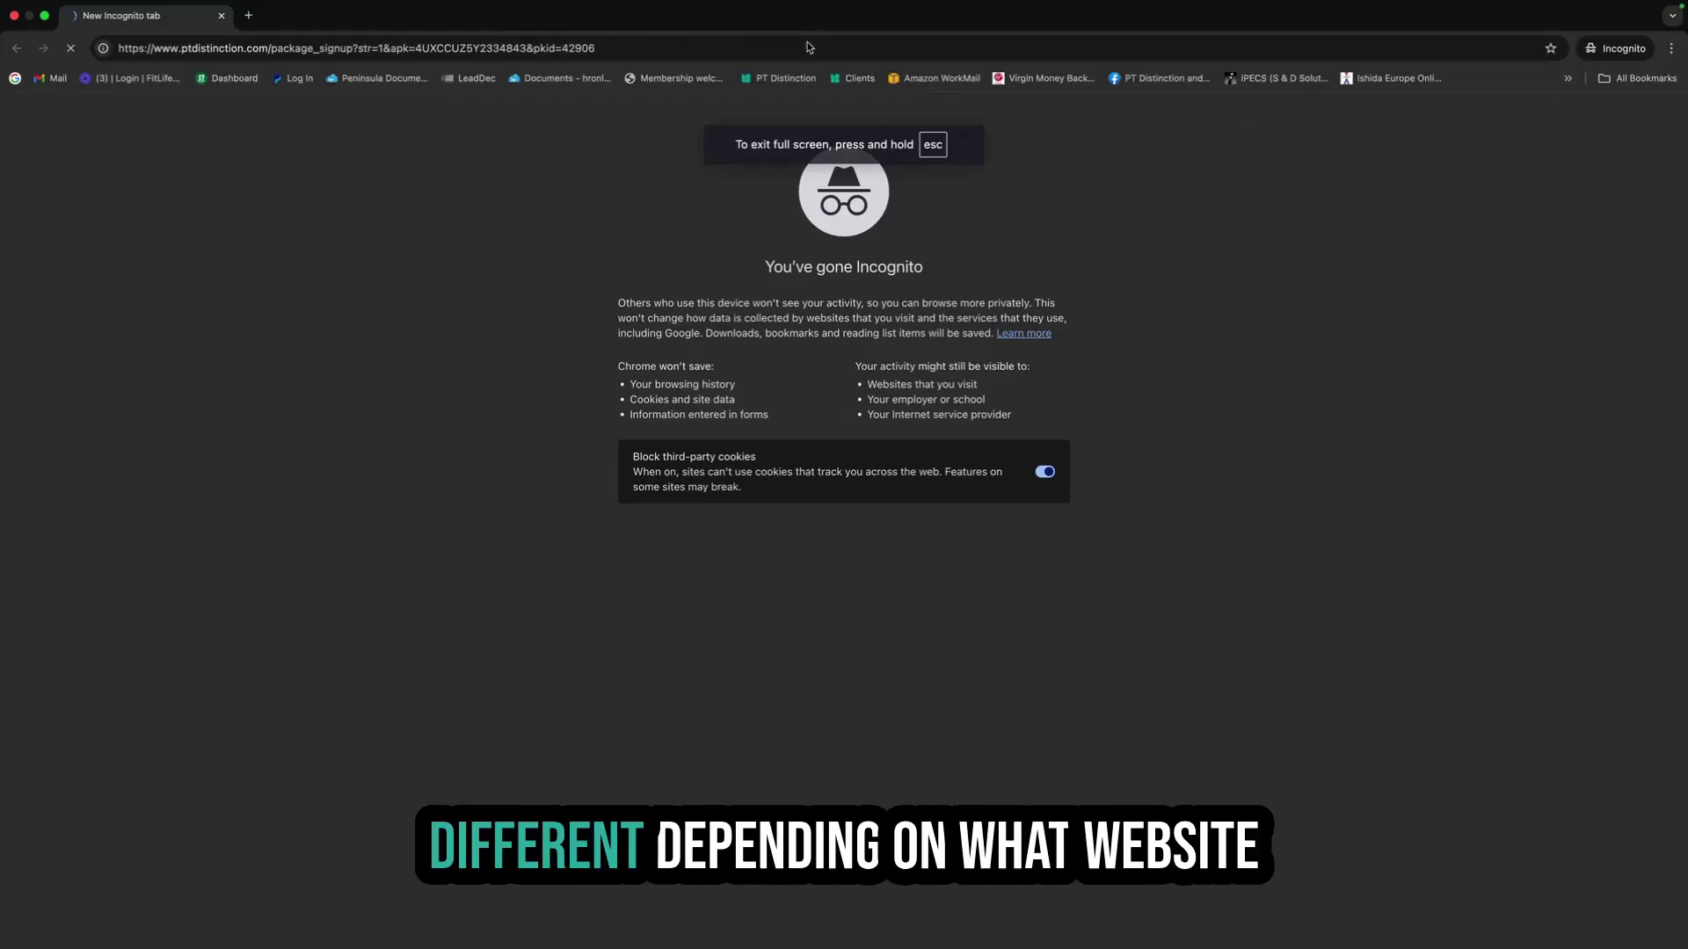
{"action": "key", "text": "Return"}
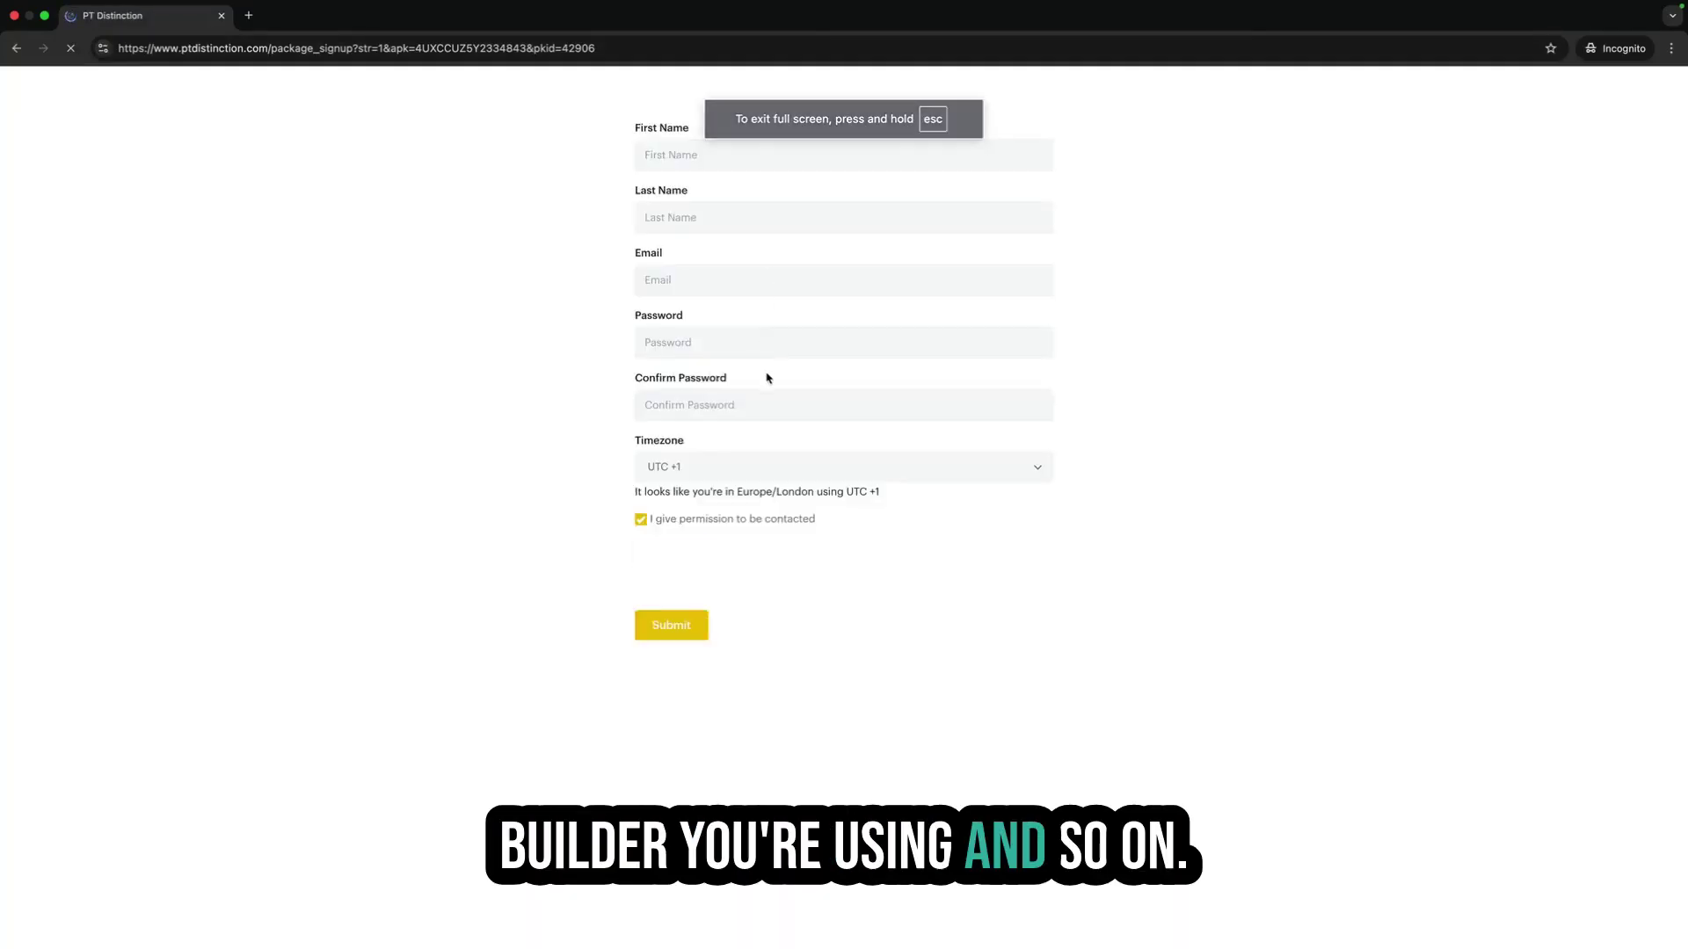
- Fill in the Lead Magnet sign-up form with the test client's name, email and account password, complete the reCAPTCHA, and submit it
{"action": "left_click", "coordinate": [675, 149]}
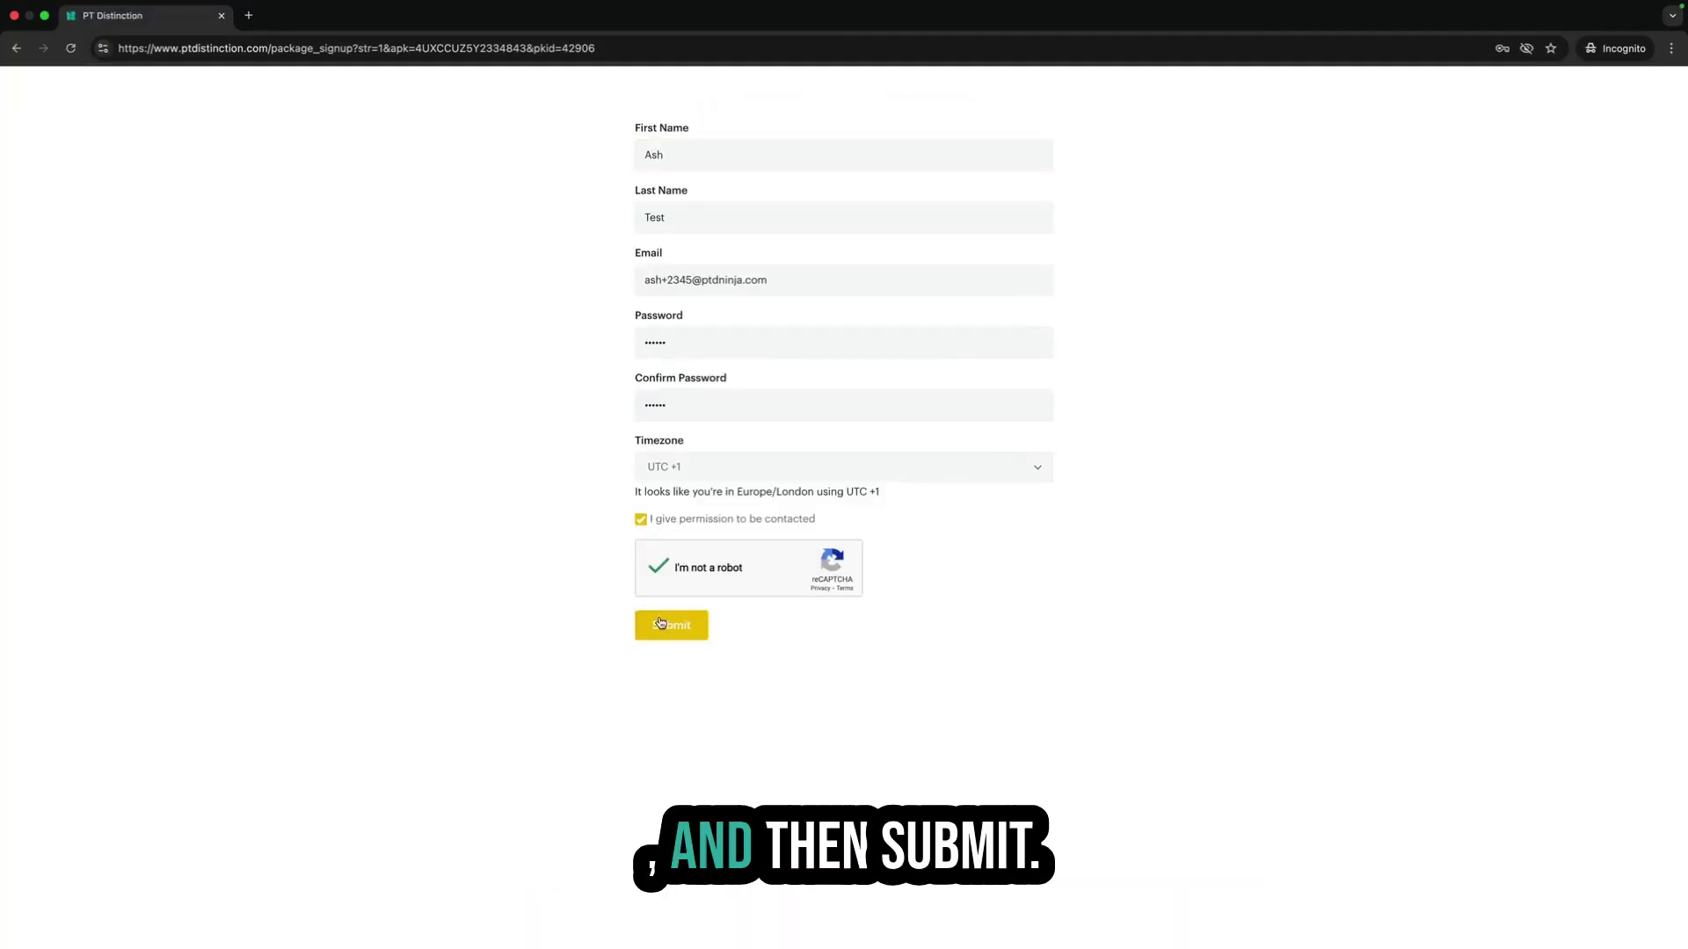
{"action": "left_click", "coordinate": [695, 625]}
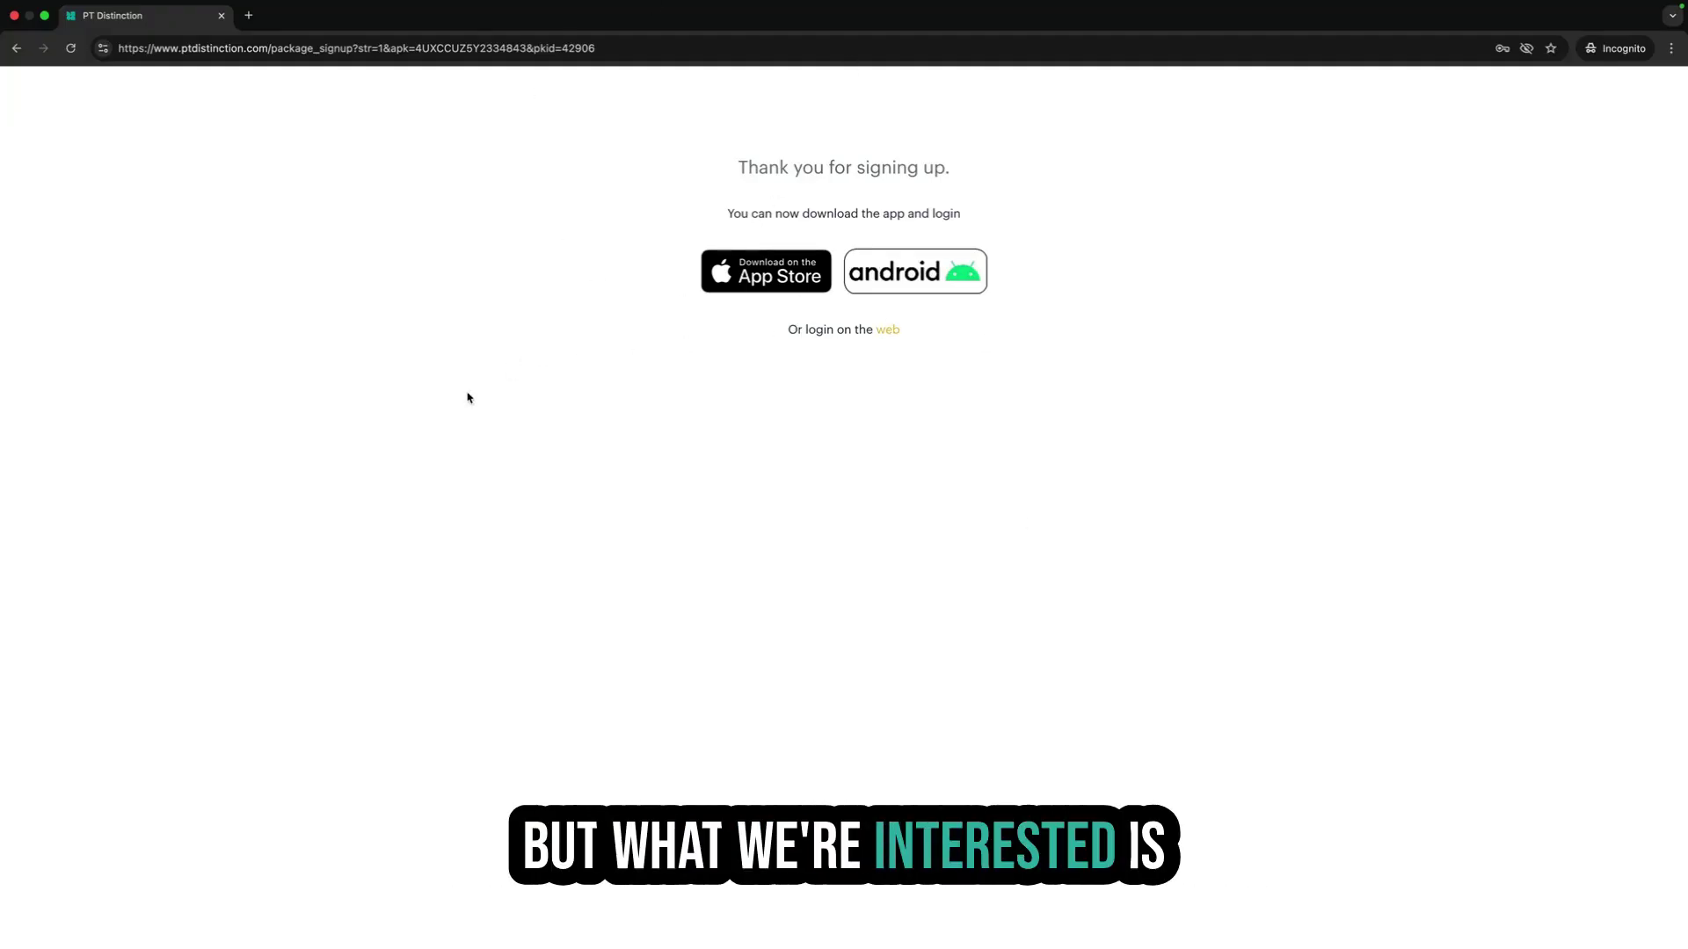
- Return to the trainer account's client list, sort it by date added, and open the newly signed-up test client
{"action": "key", "text": "ctrl+Left"}
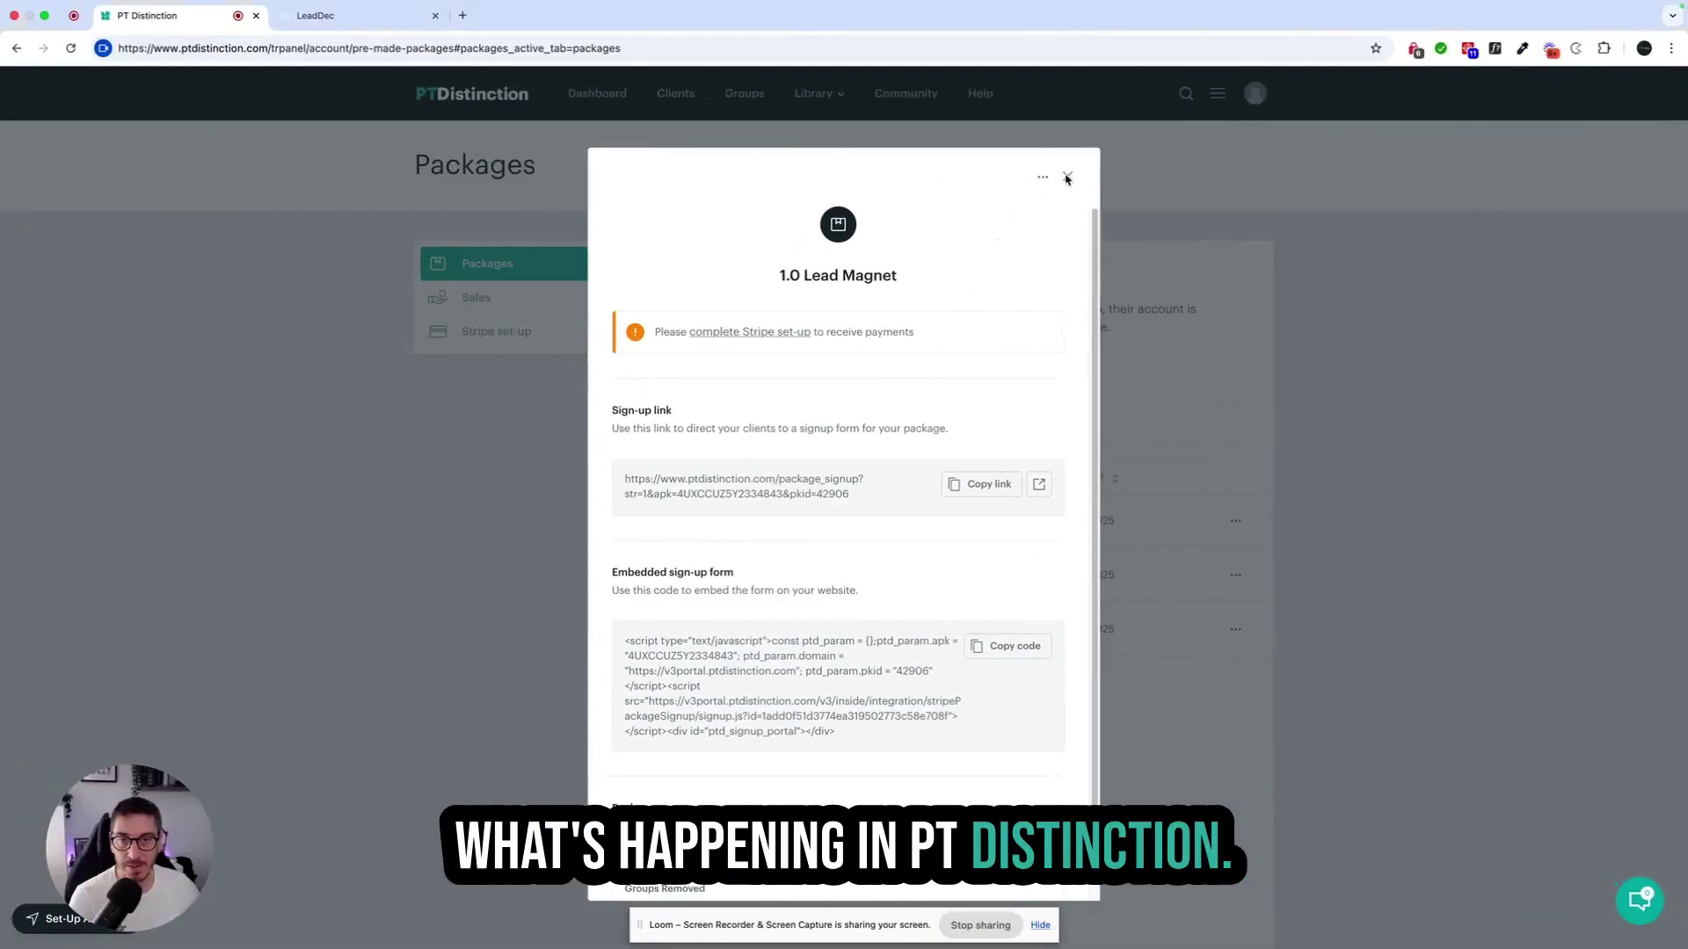
{"action": "left_click", "coordinate": [1068, 178]}
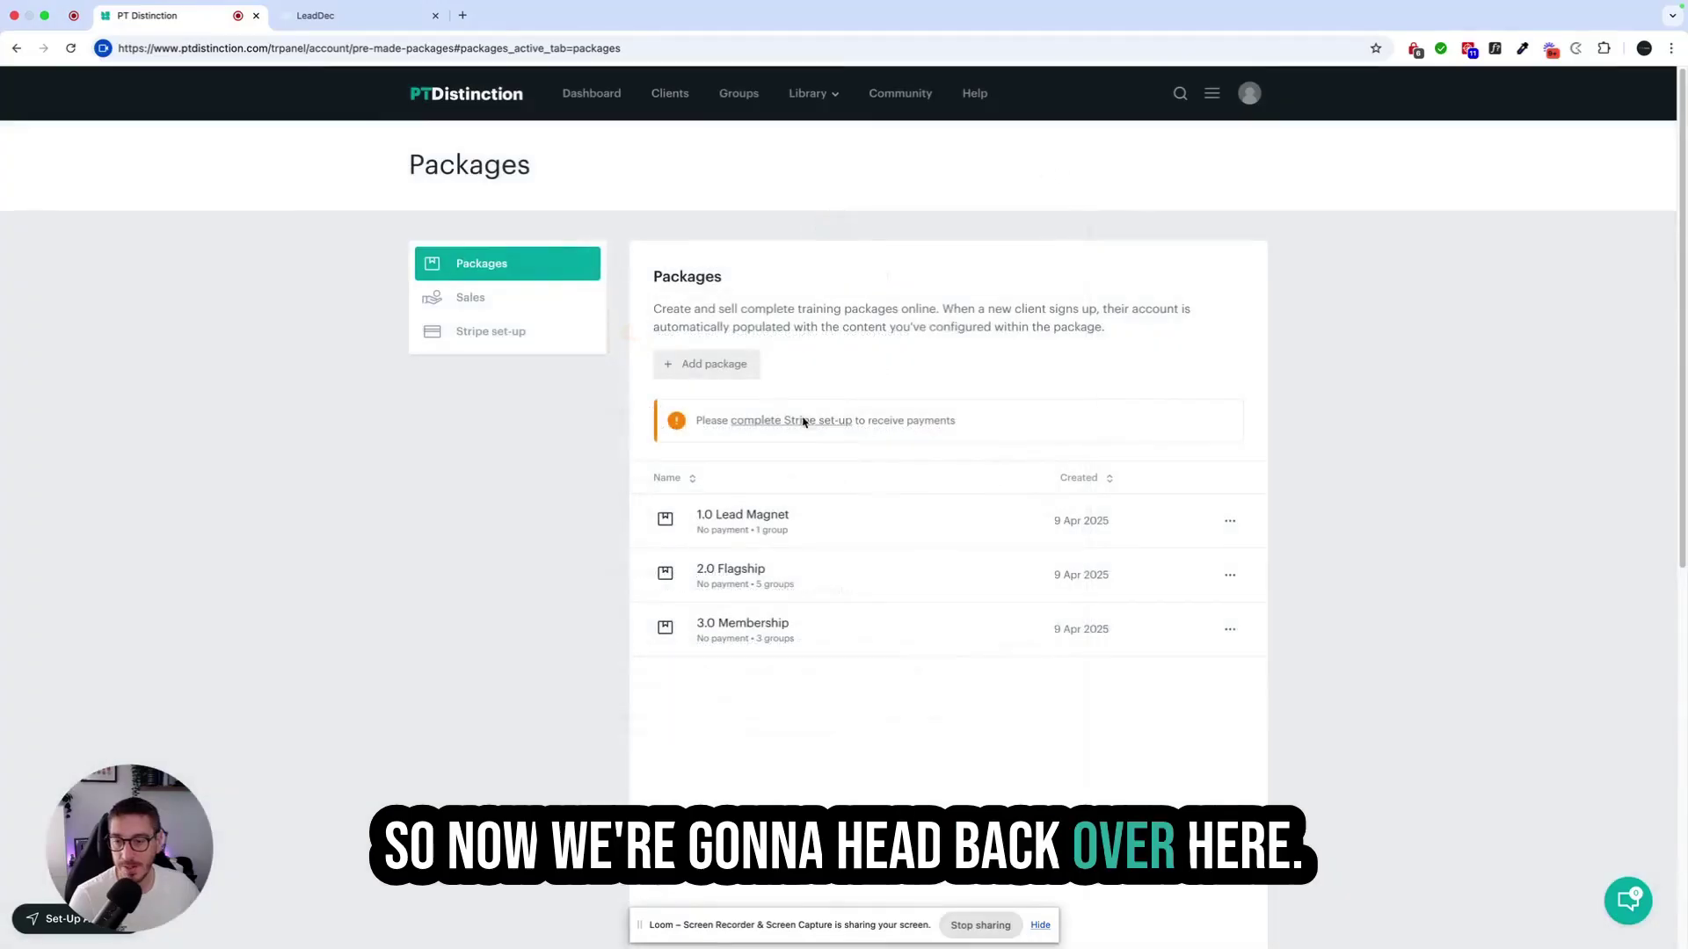
{"action": "left_click", "coordinate": [689, 111]}
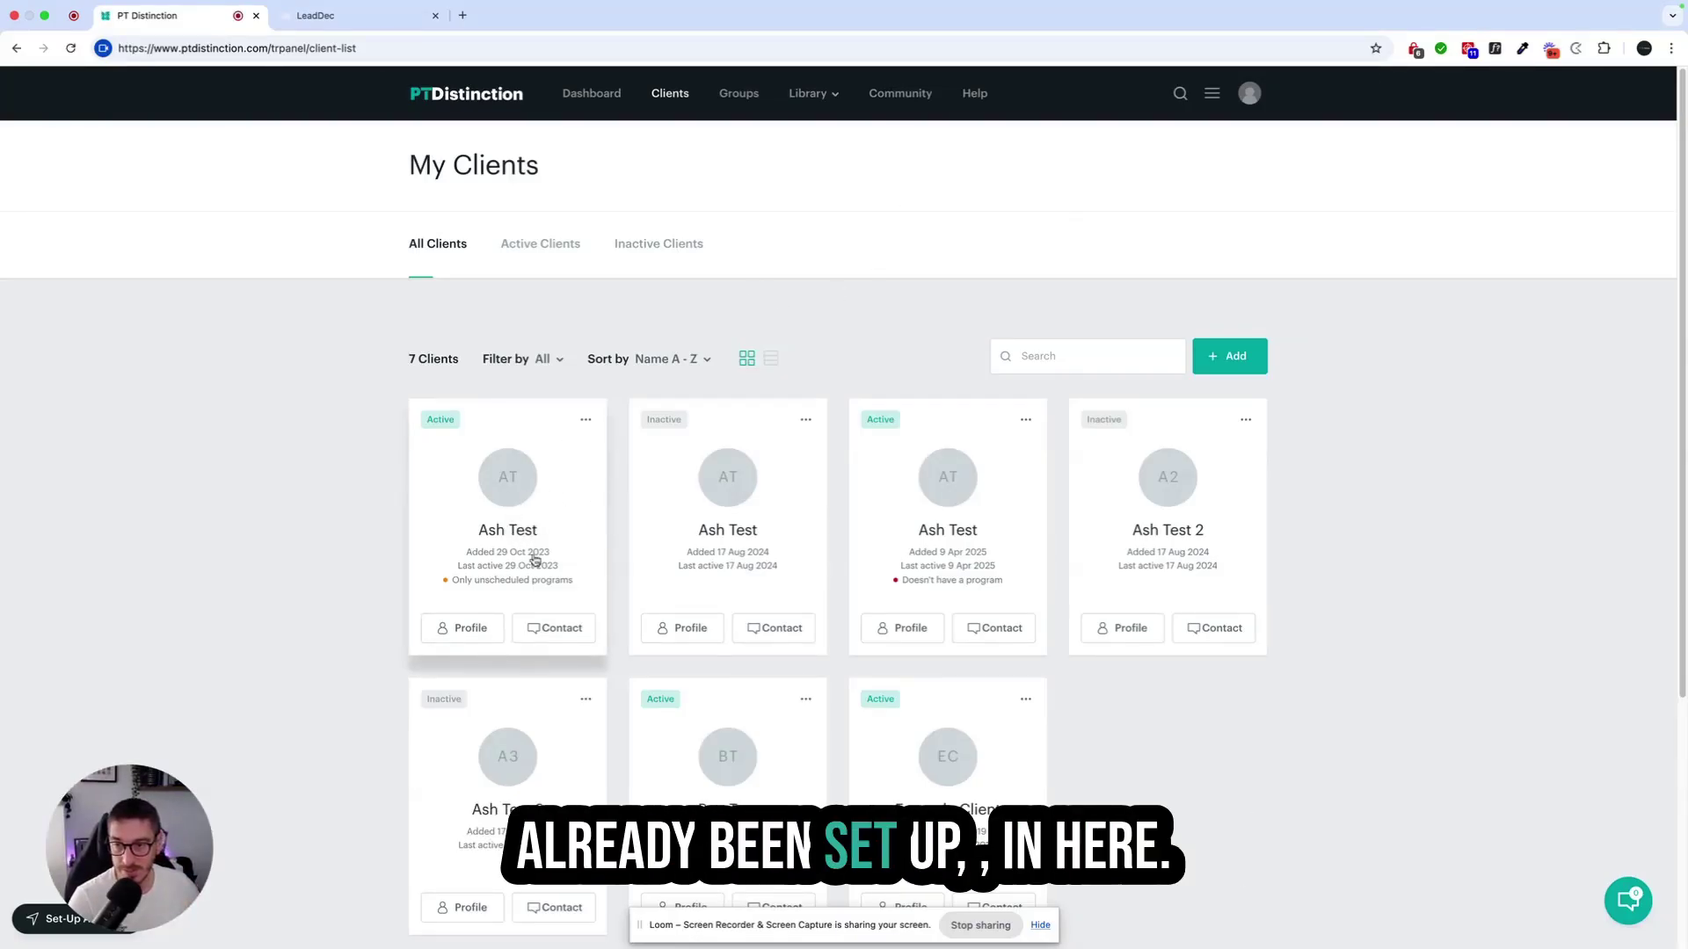
{"action": "left_click", "coordinate": [703, 360]}
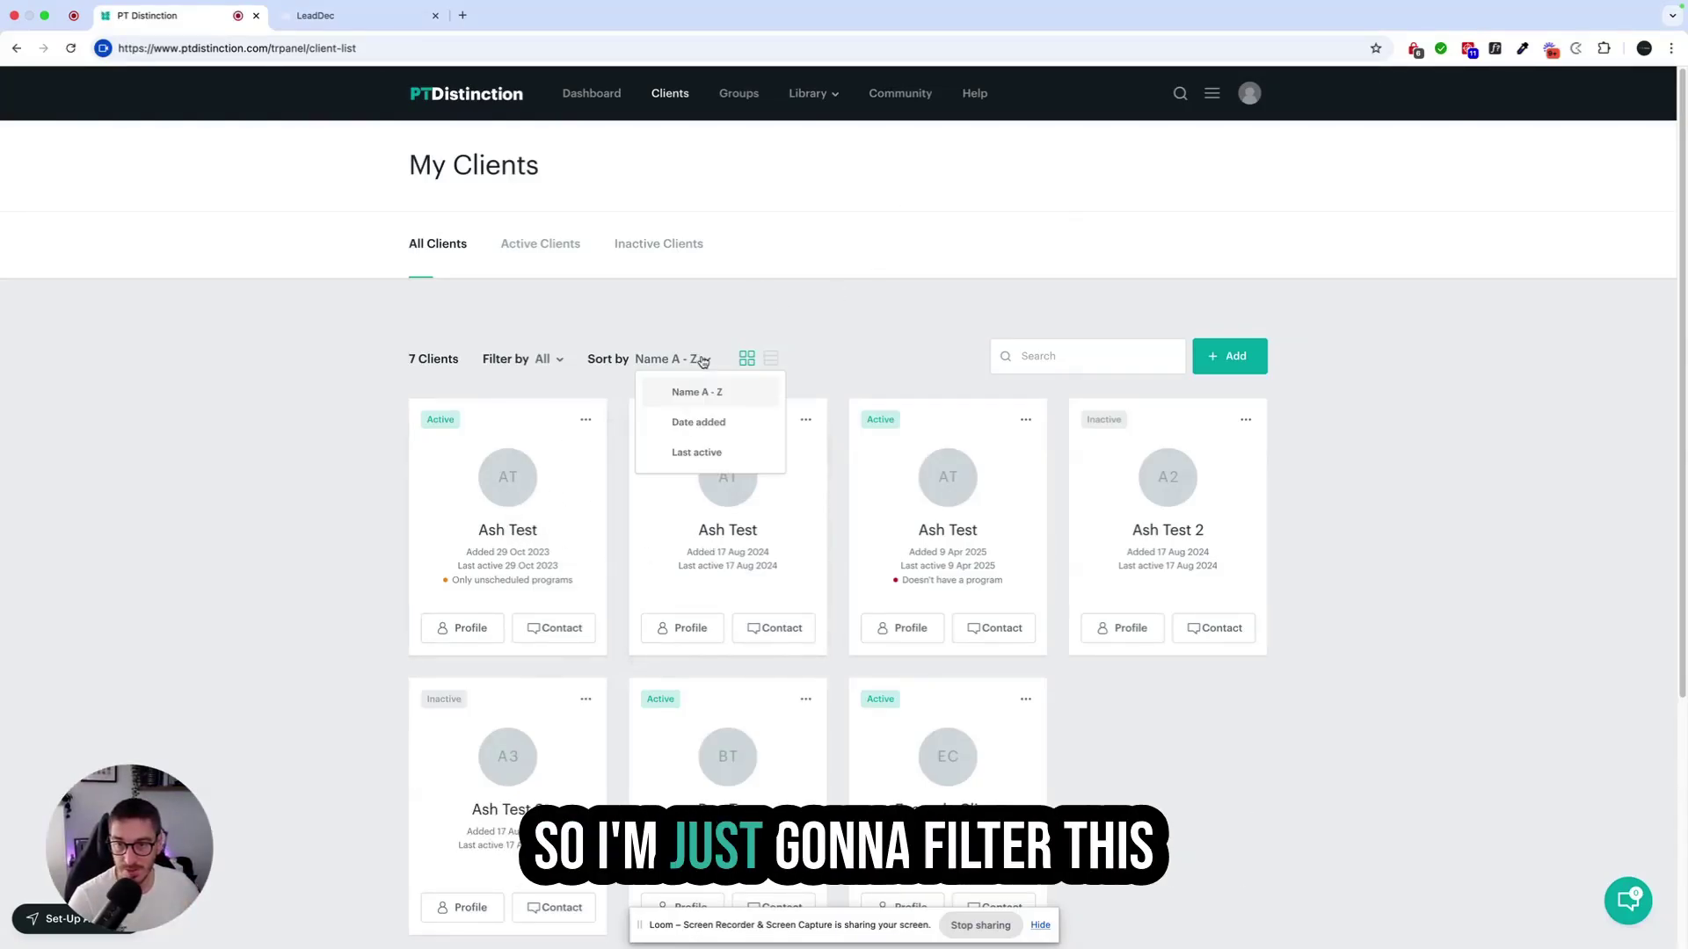
{"action": "left_click", "coordinate": [694, 422]}
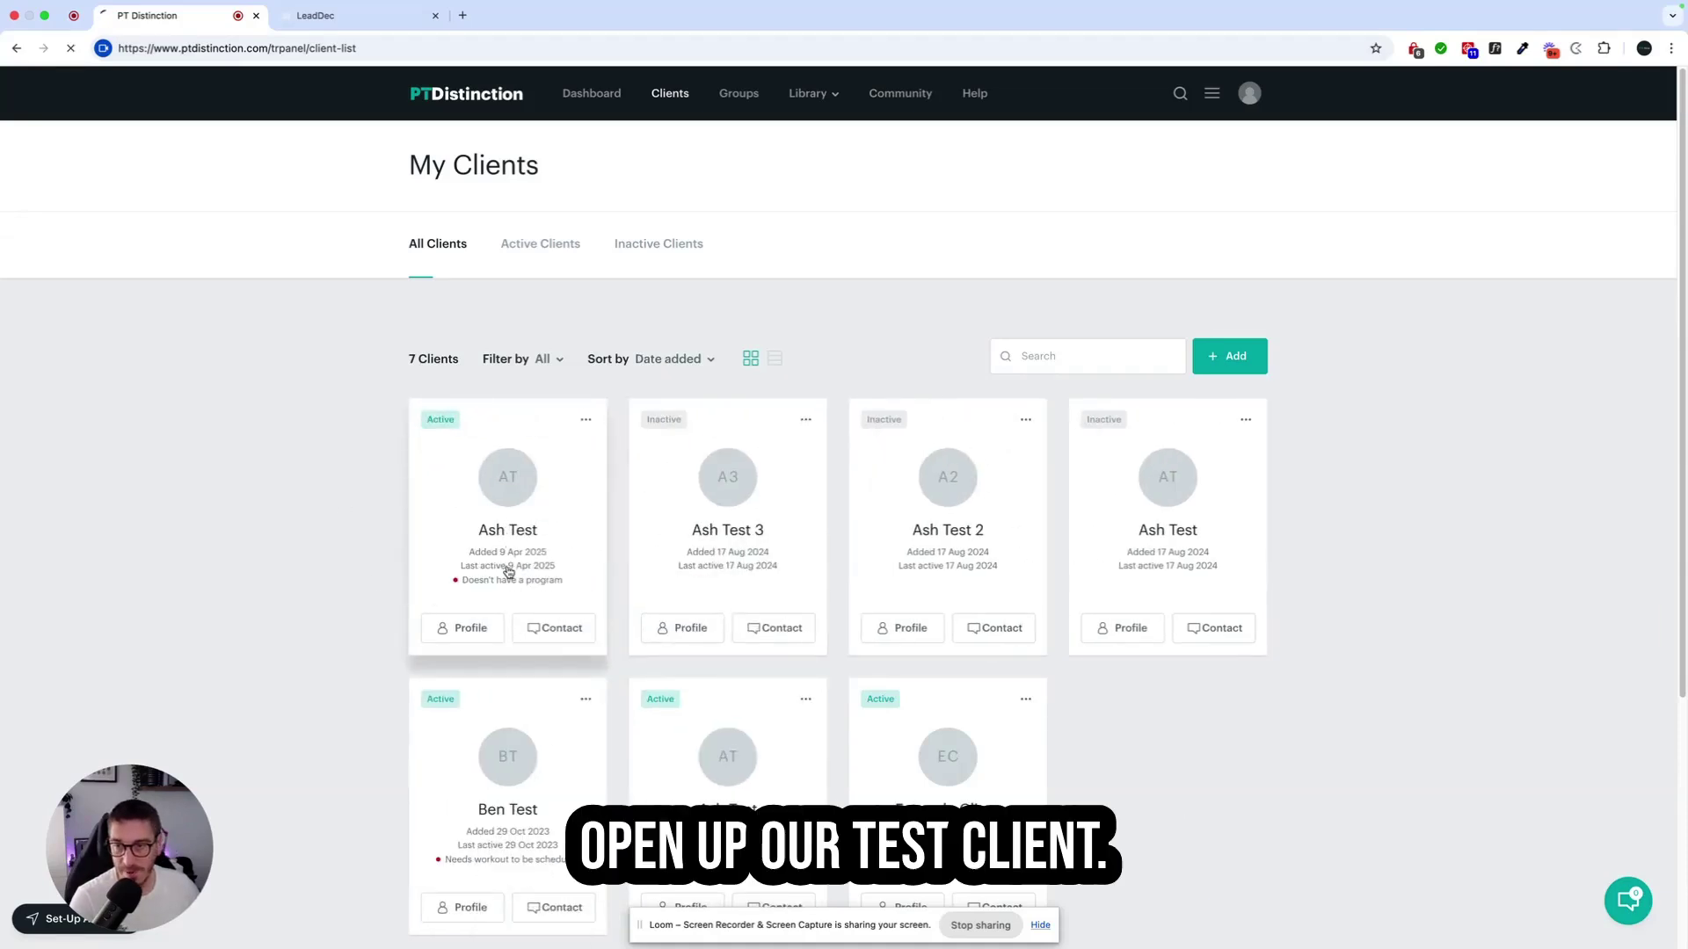
{"action": "left_click", "coordinate": [511, 548]}
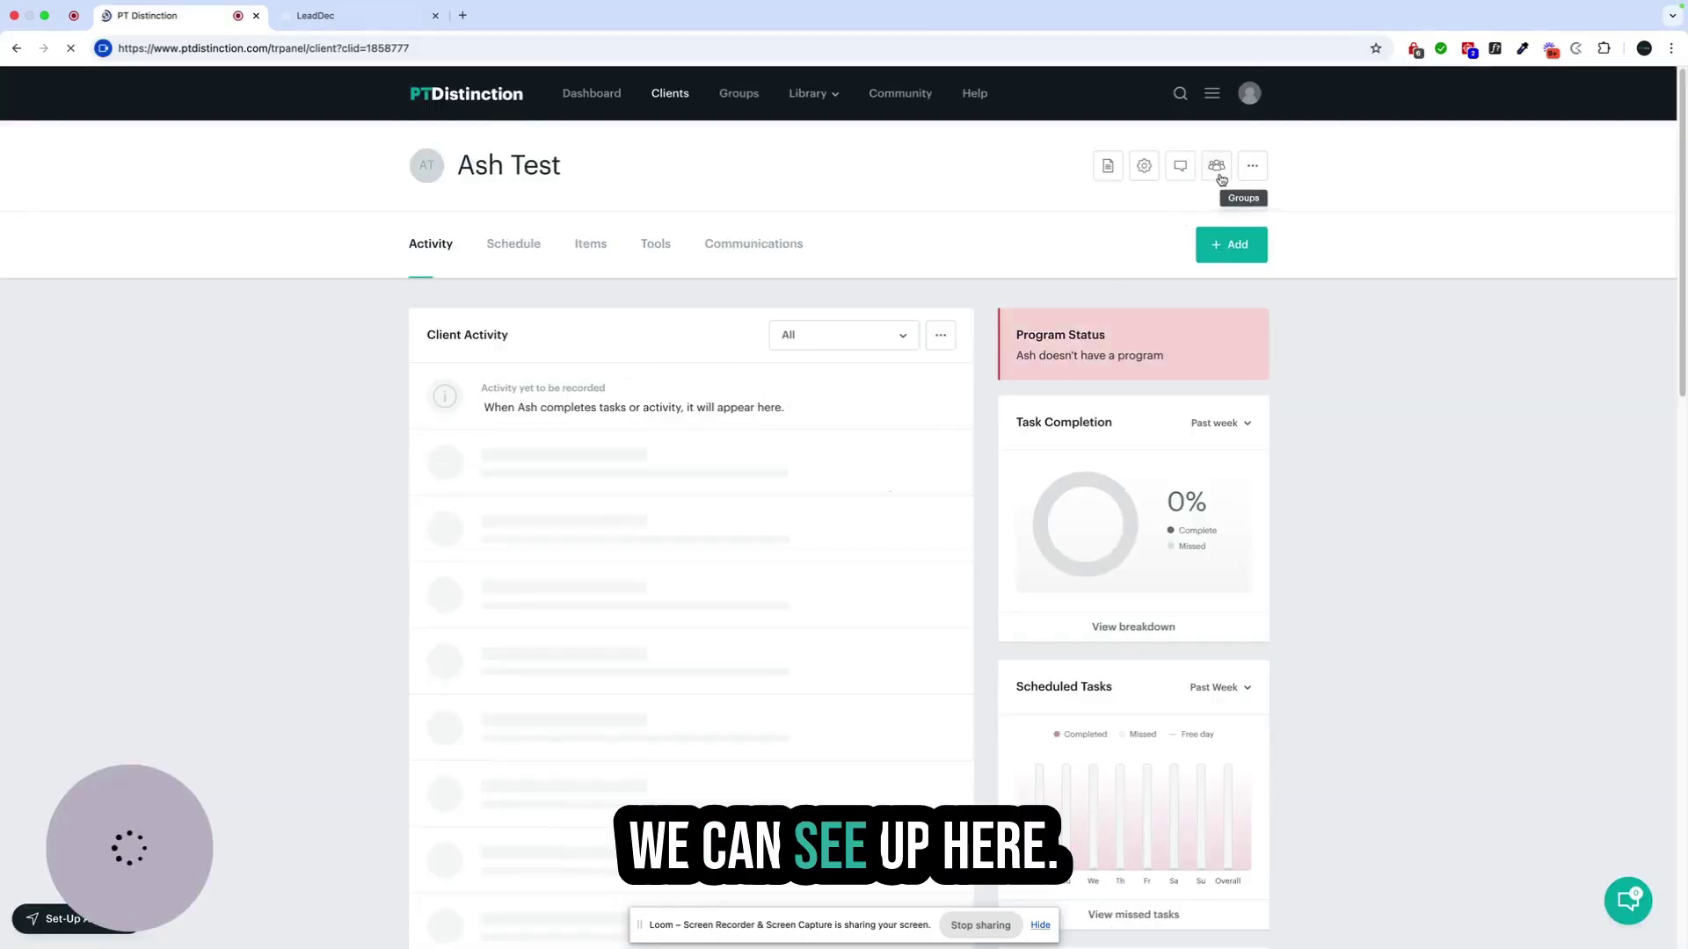
- Review the new client's group memberships, schedule, coaching items and communications
{"action": "left_click", "coordinate": [1217, 165]}
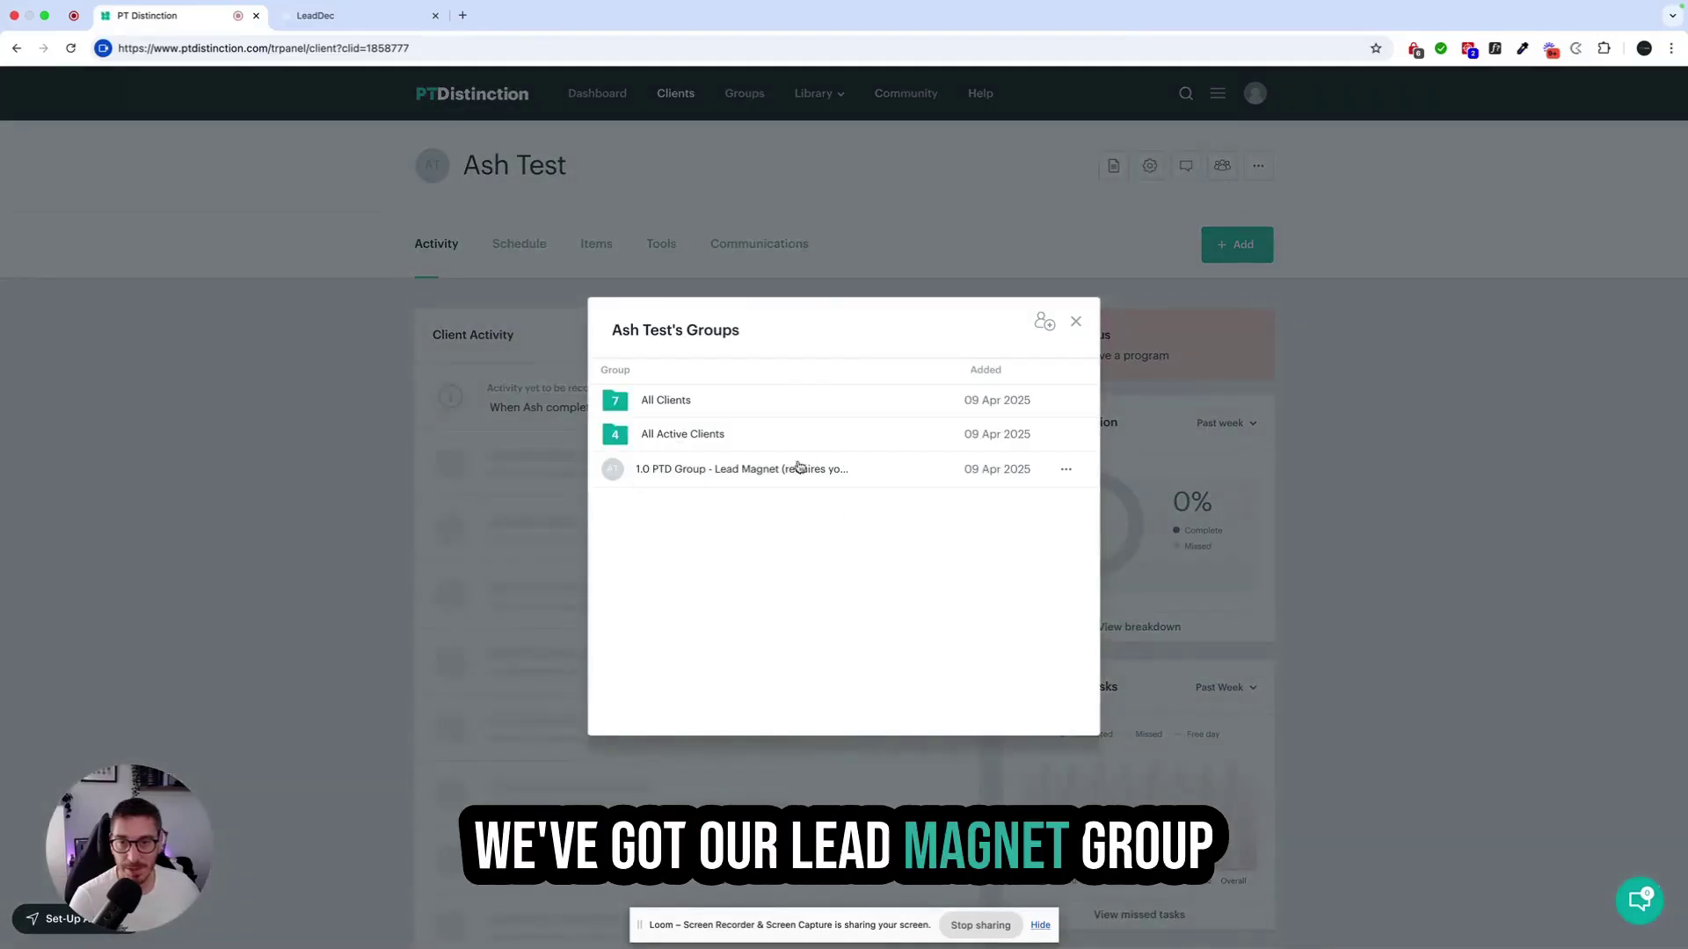
{"action": "left_click", "coordinate": [1078, 329]}
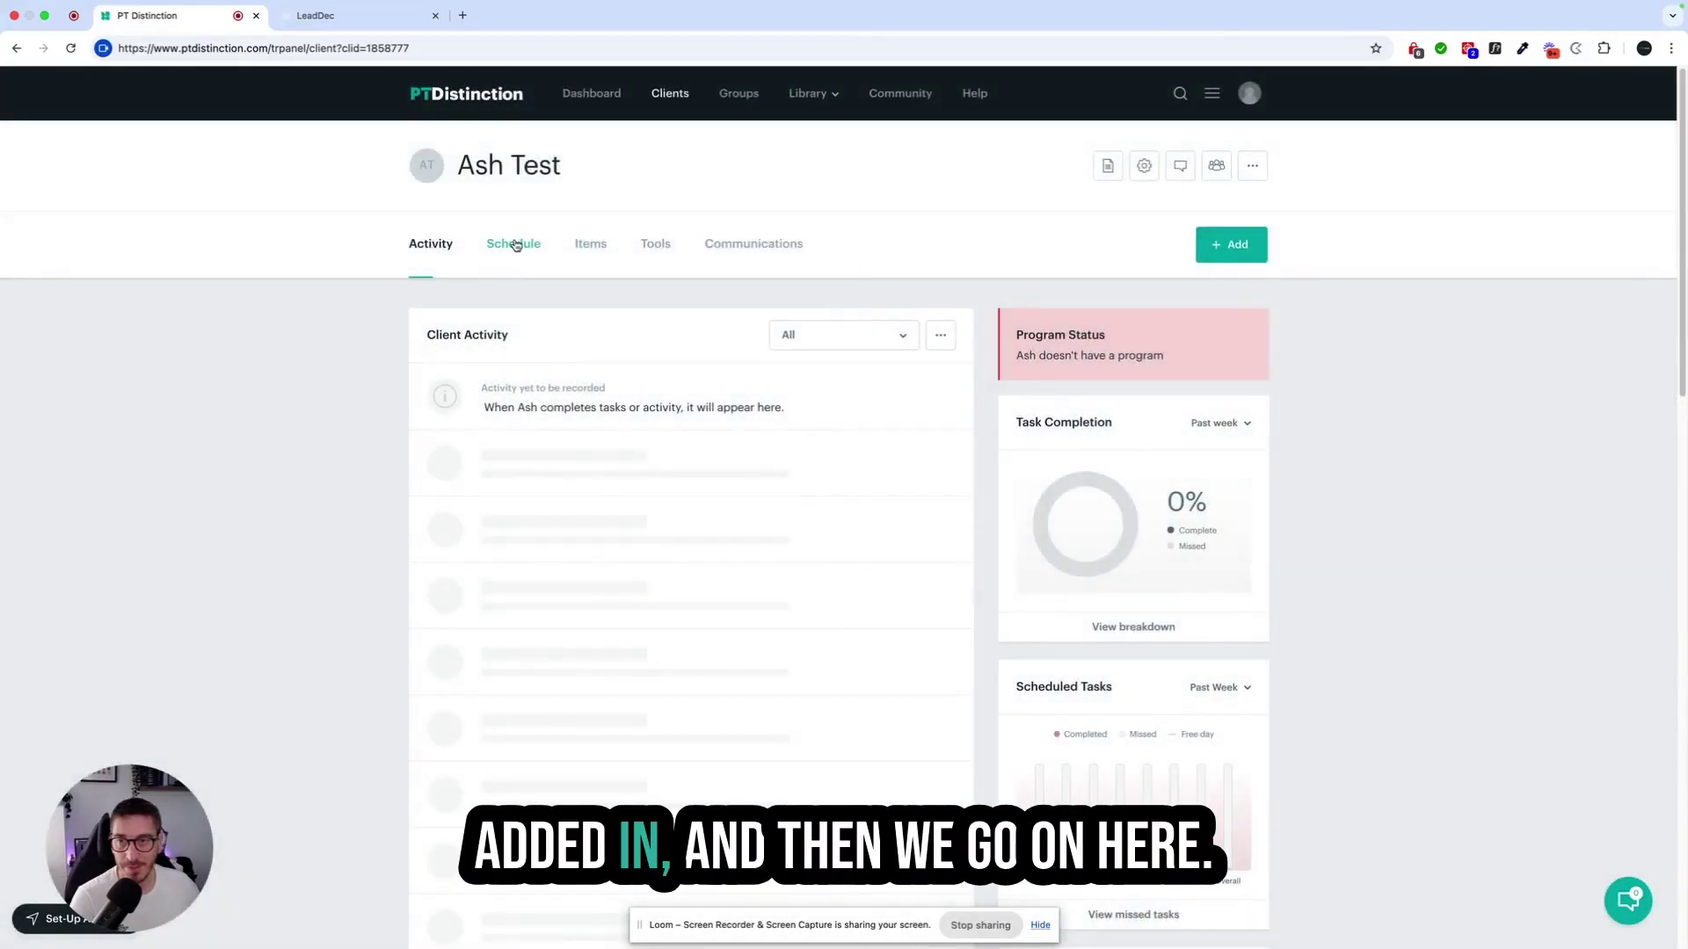
{"action": "left_click", "coordinate": [526, 244]}
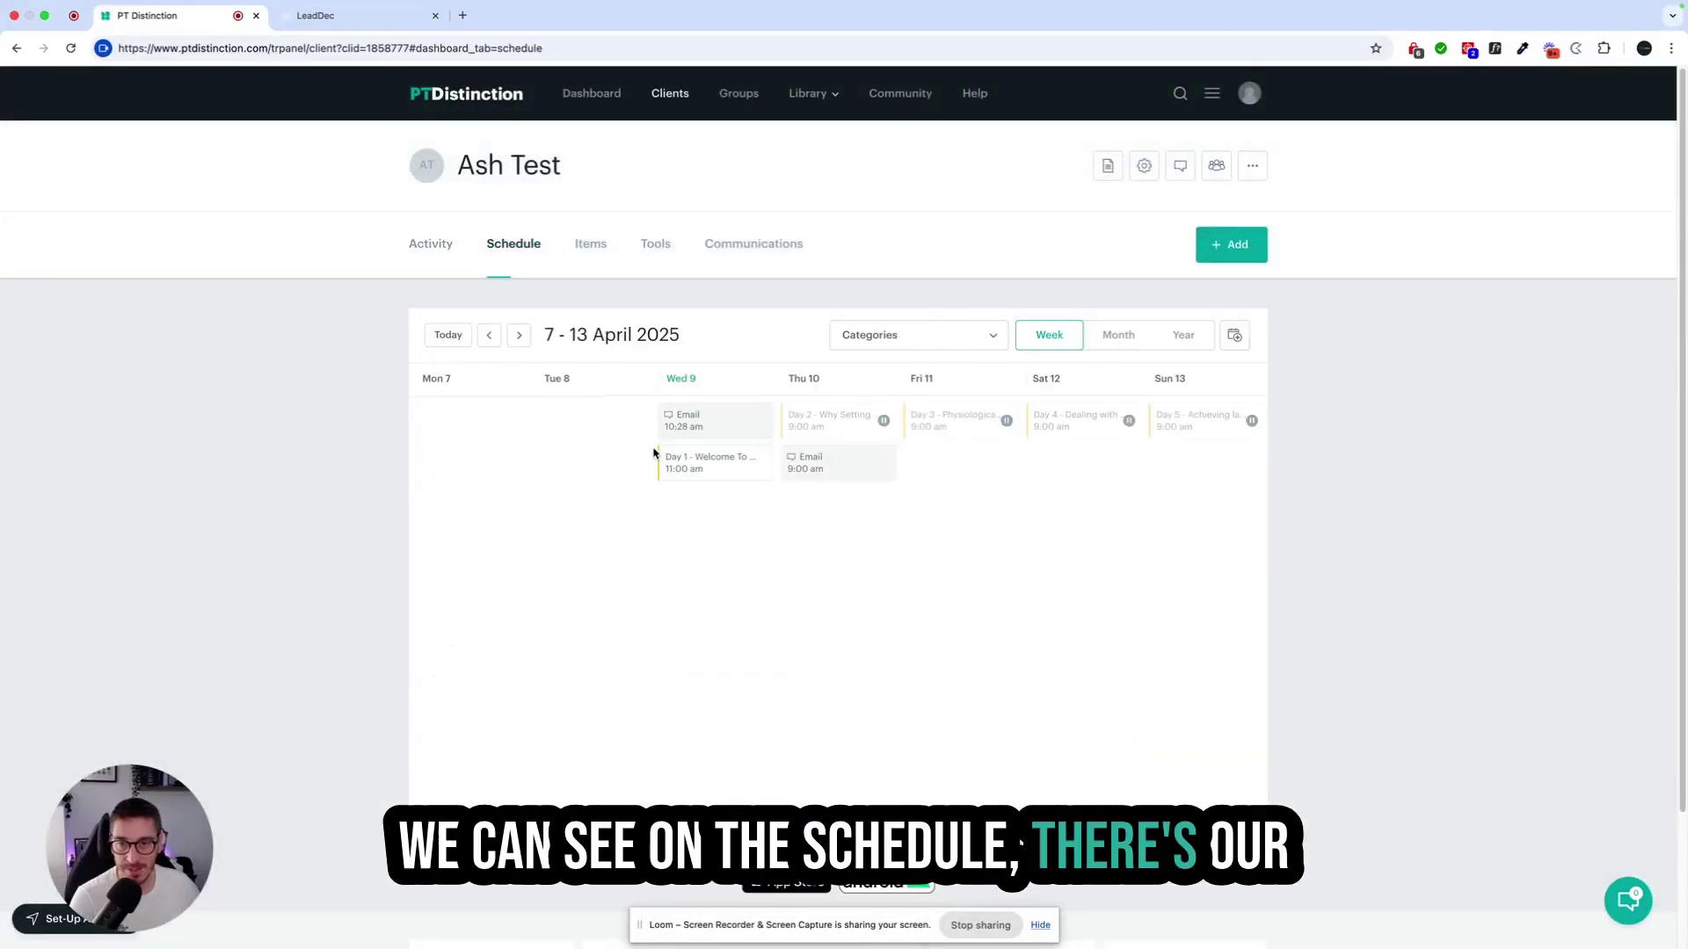
{"action": "left_click", "coordinate": [591, 246]}
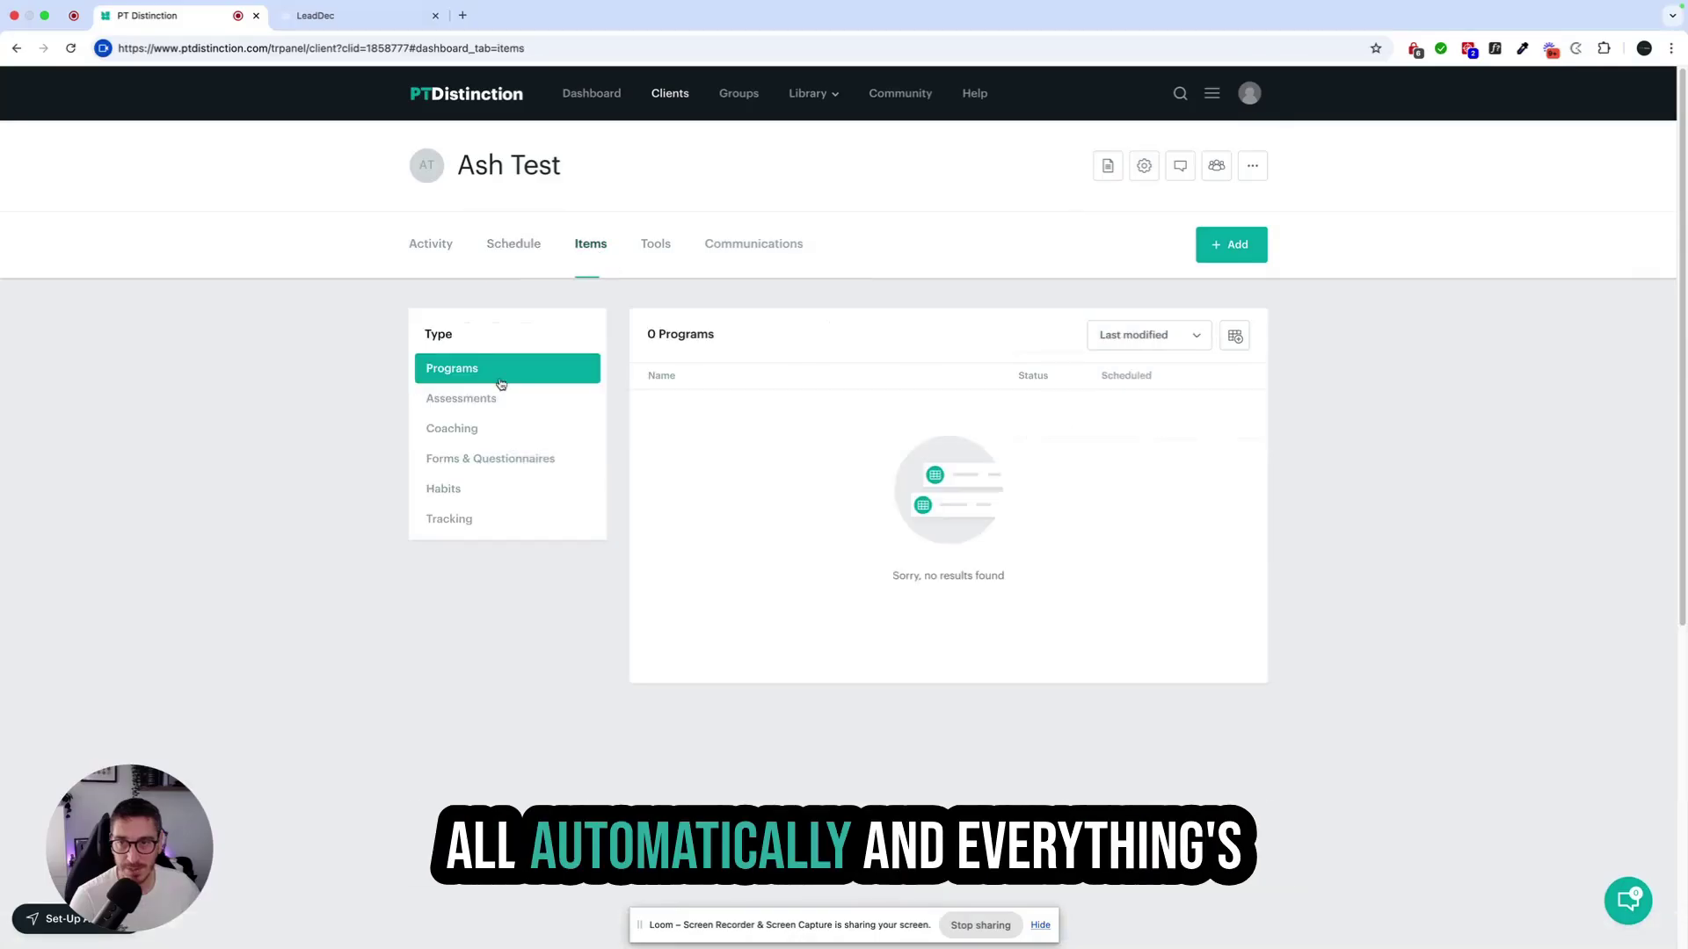
{"action": "left_click", "coordinate": [467, 428]}
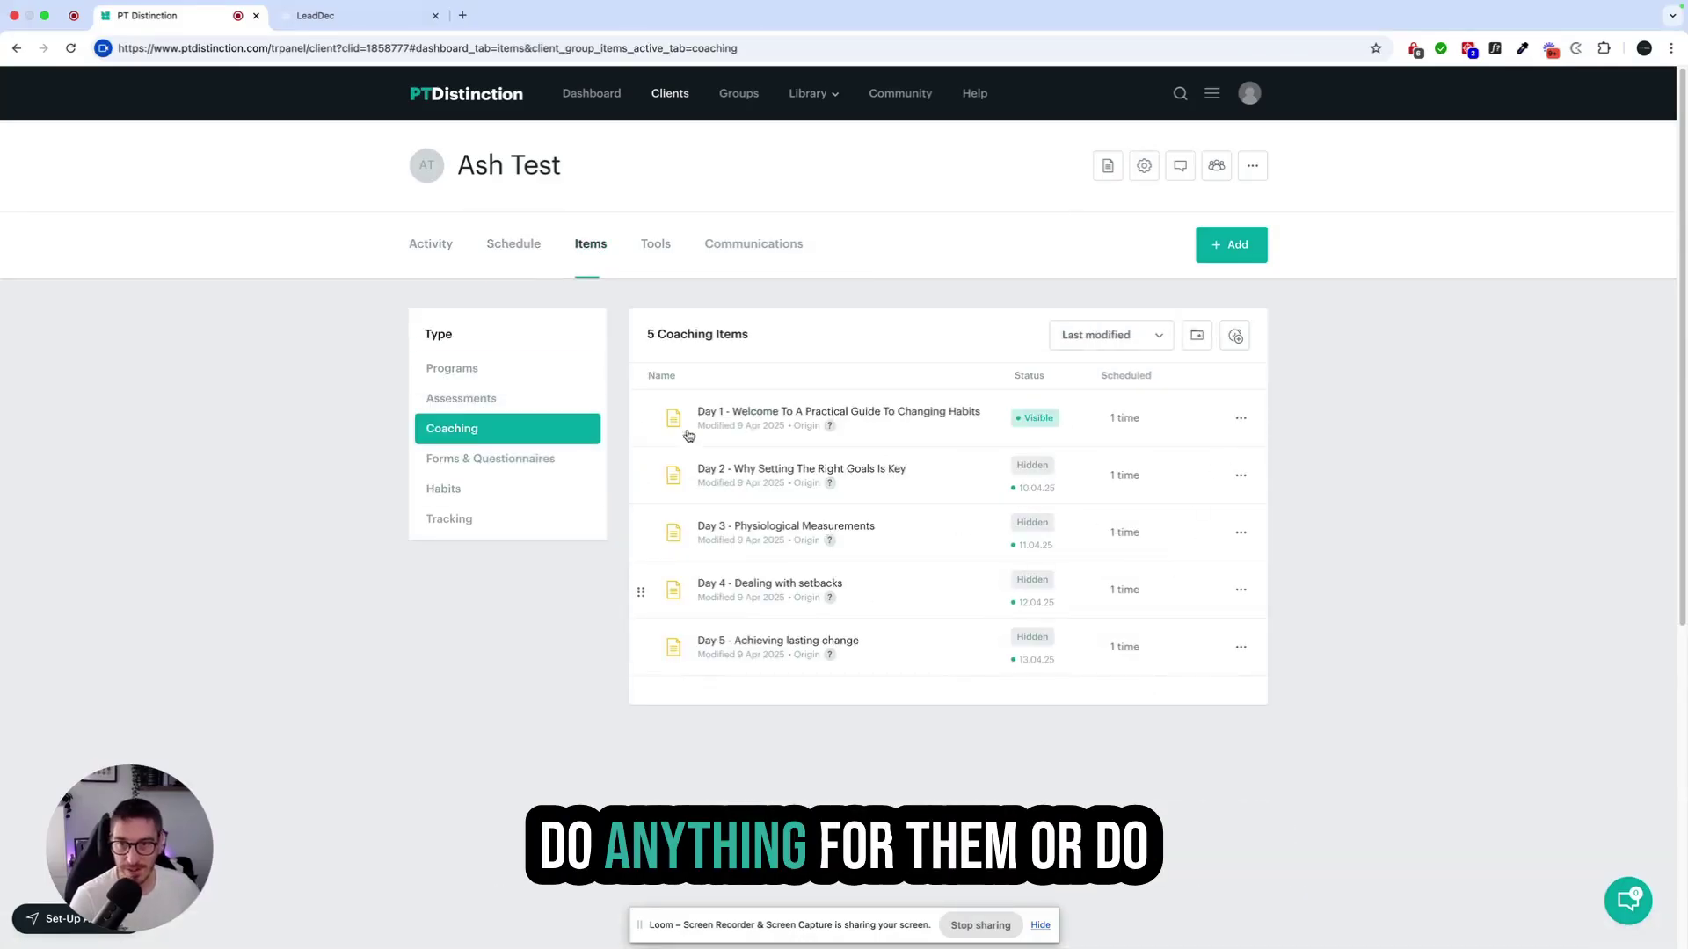
{"action": "left_click", "coordinate": [752, 244]}
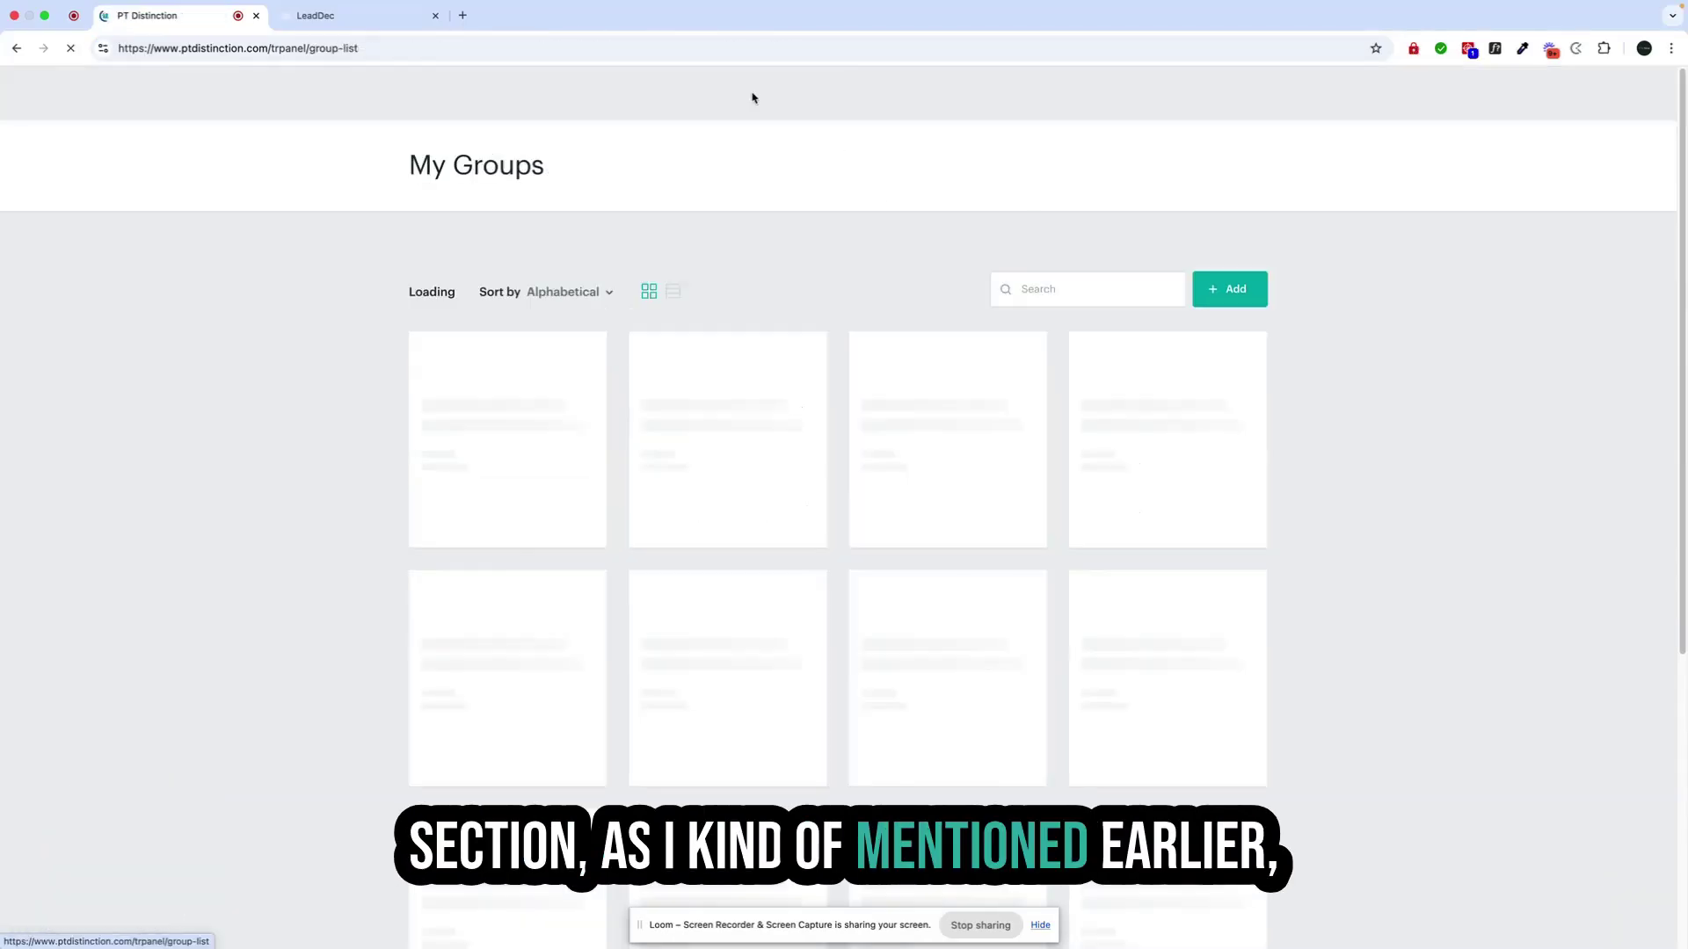
- Search the groups for "Lead", open the 1.0 PTD Group - Lead Magnet, and review its scheduled communications and options for adding more
{"action": "left_click", "coordinate": [1114, 282]}
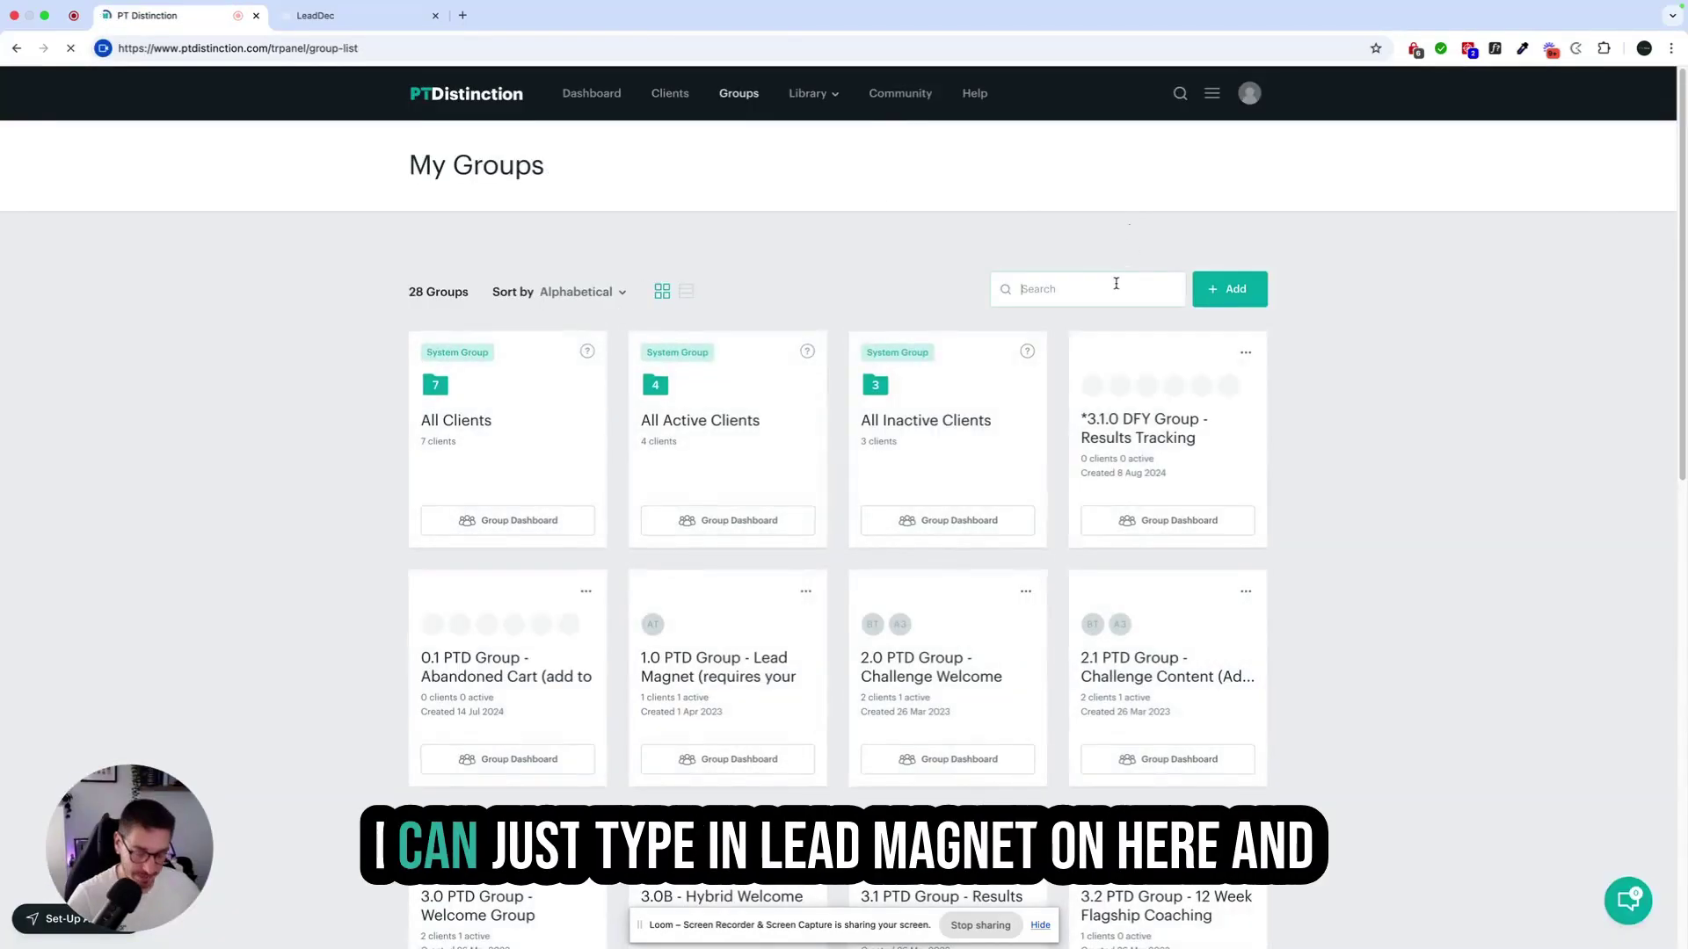
{"action": "type", "text": "Lead"}
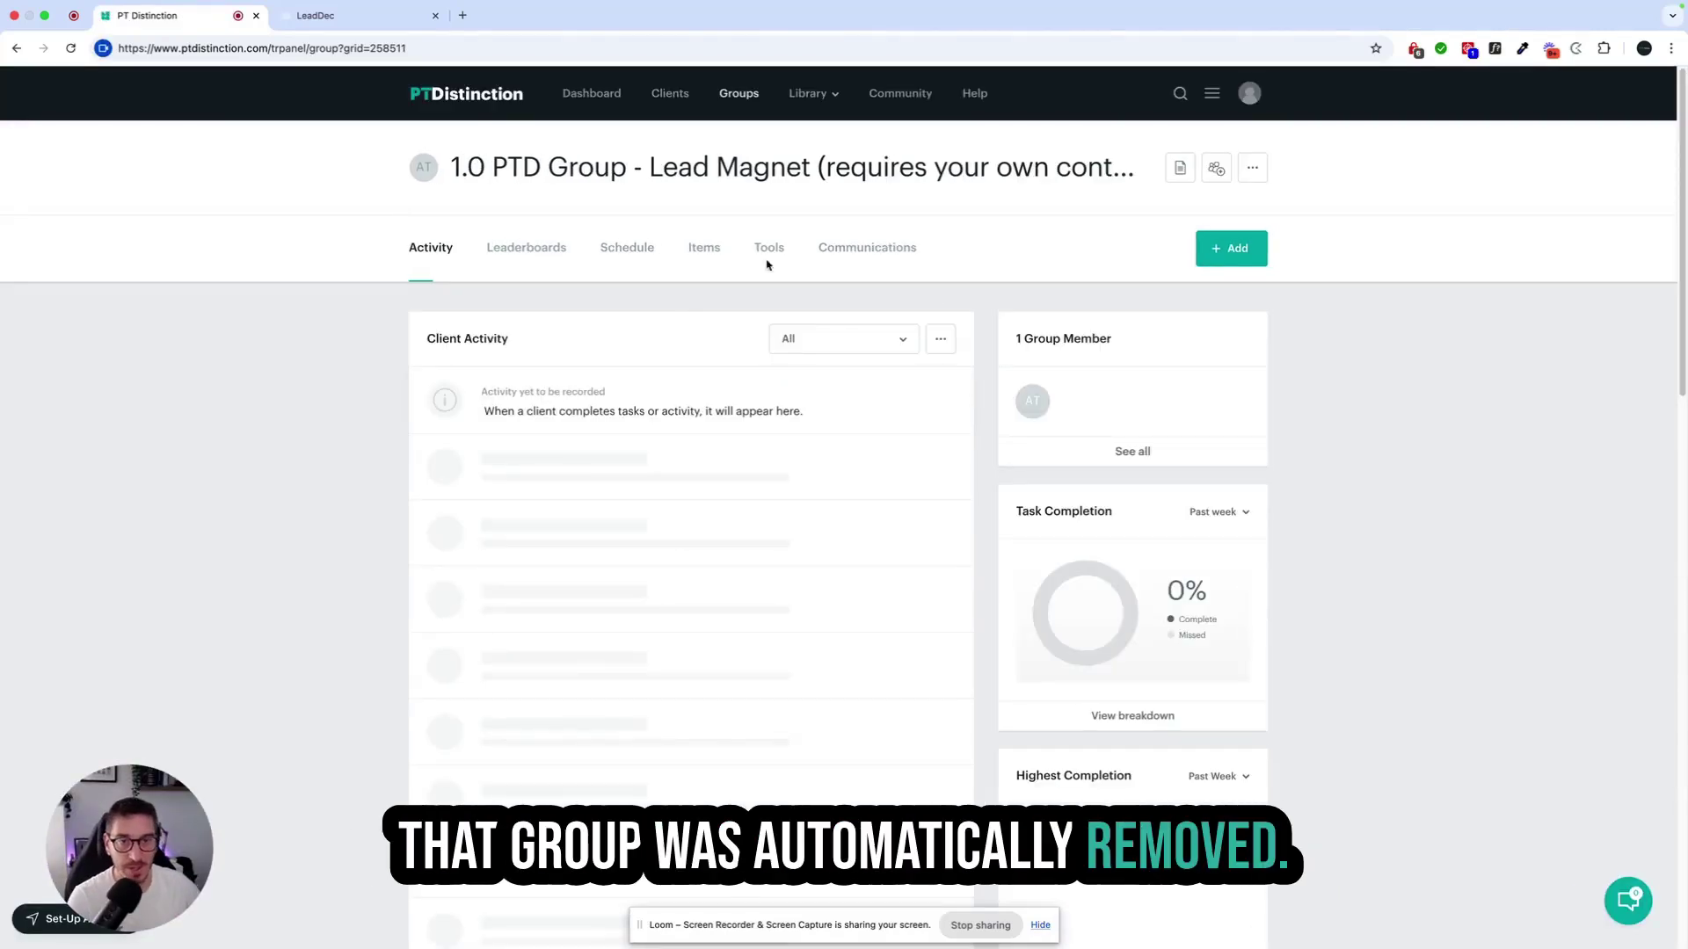
{"action": "left_click", "coordinate": [867, 250]}
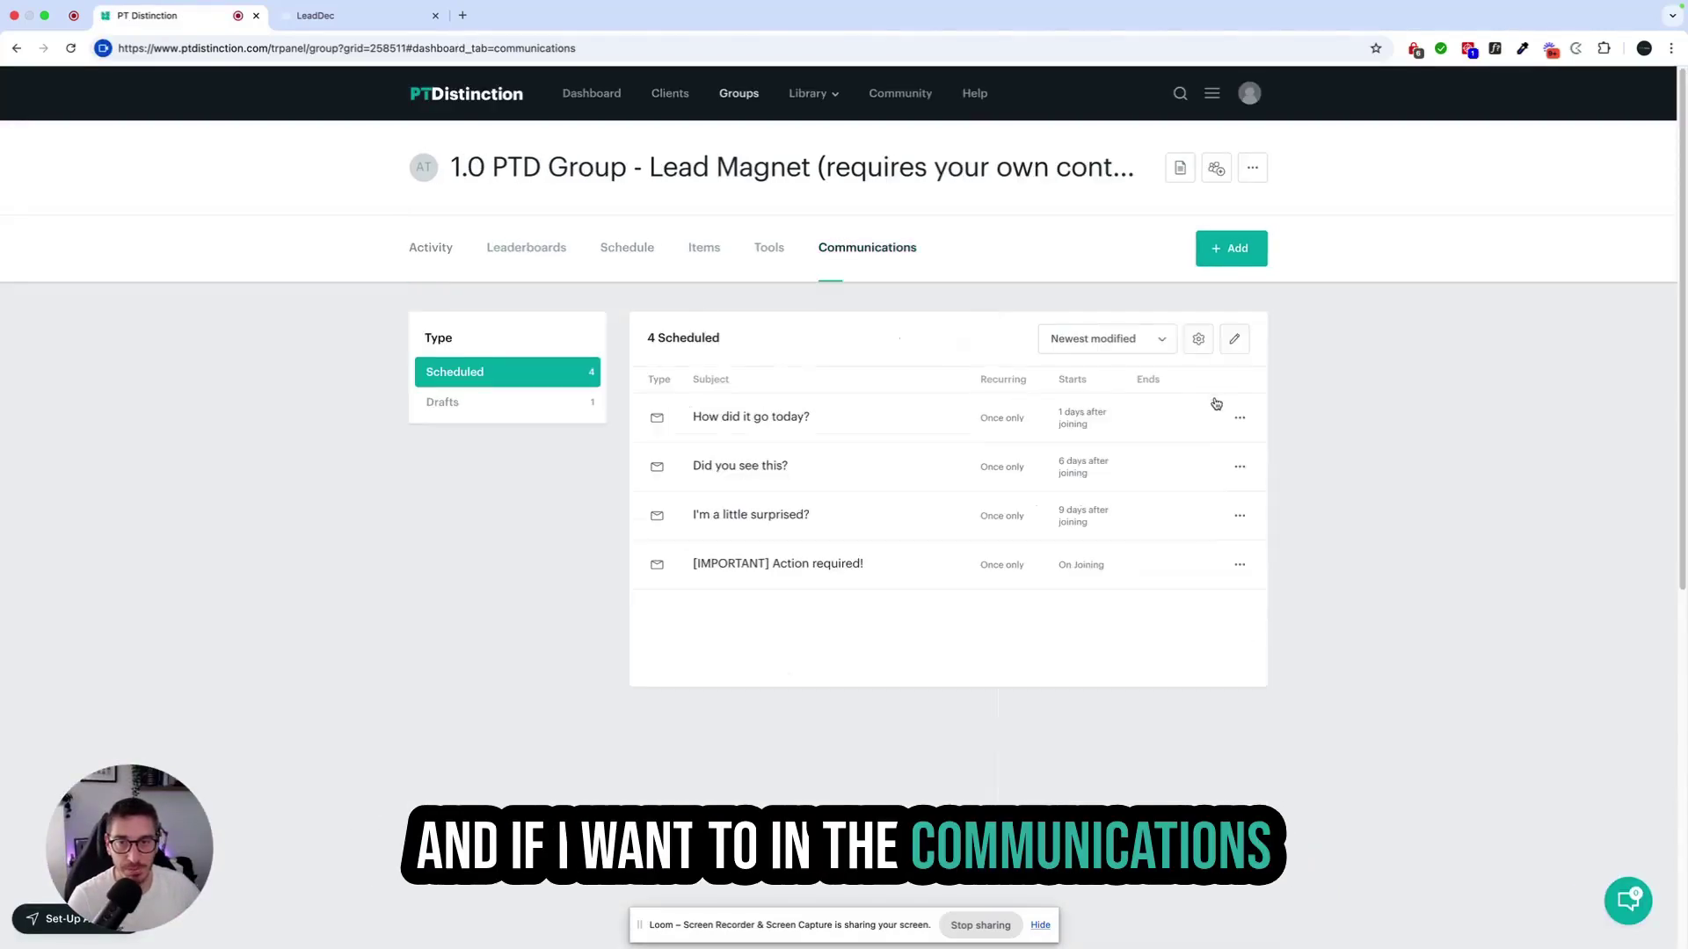
{"action": "left_click", "coordinate": [1231, 248]}
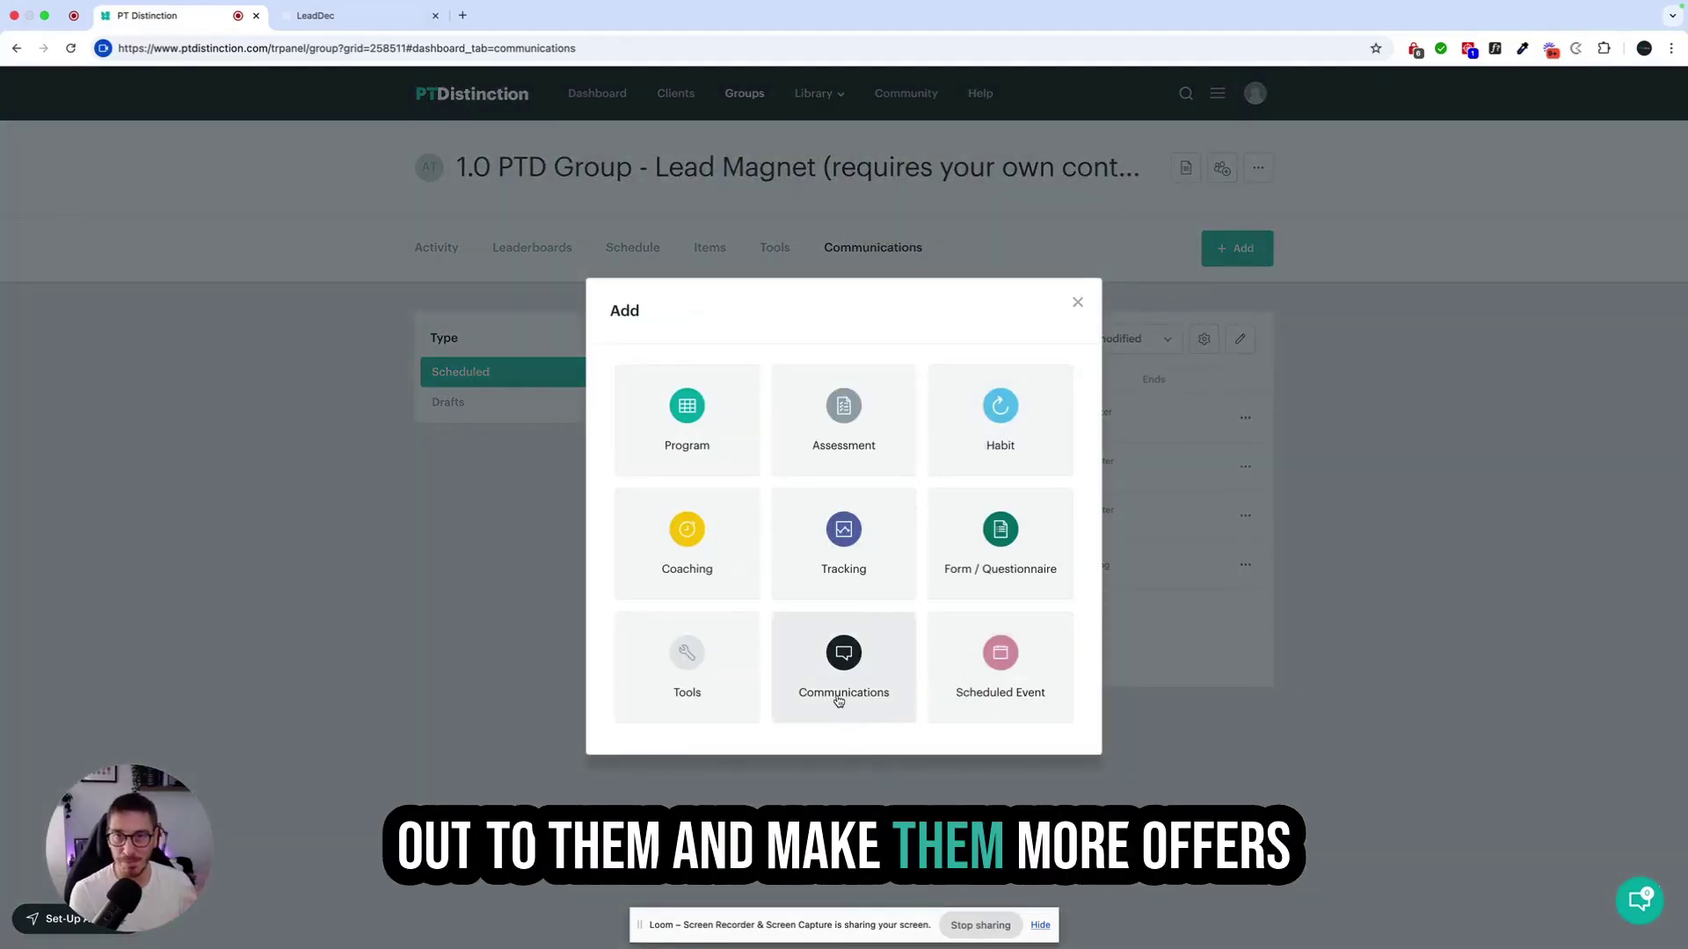
{"action": "left_click", "coordinate": [1078, 305]}
- Copy the 2.0 Flagship package's sign-up link and open it in a new incognito window
{"action": "left_click", "coordinate": [1212, 94]}
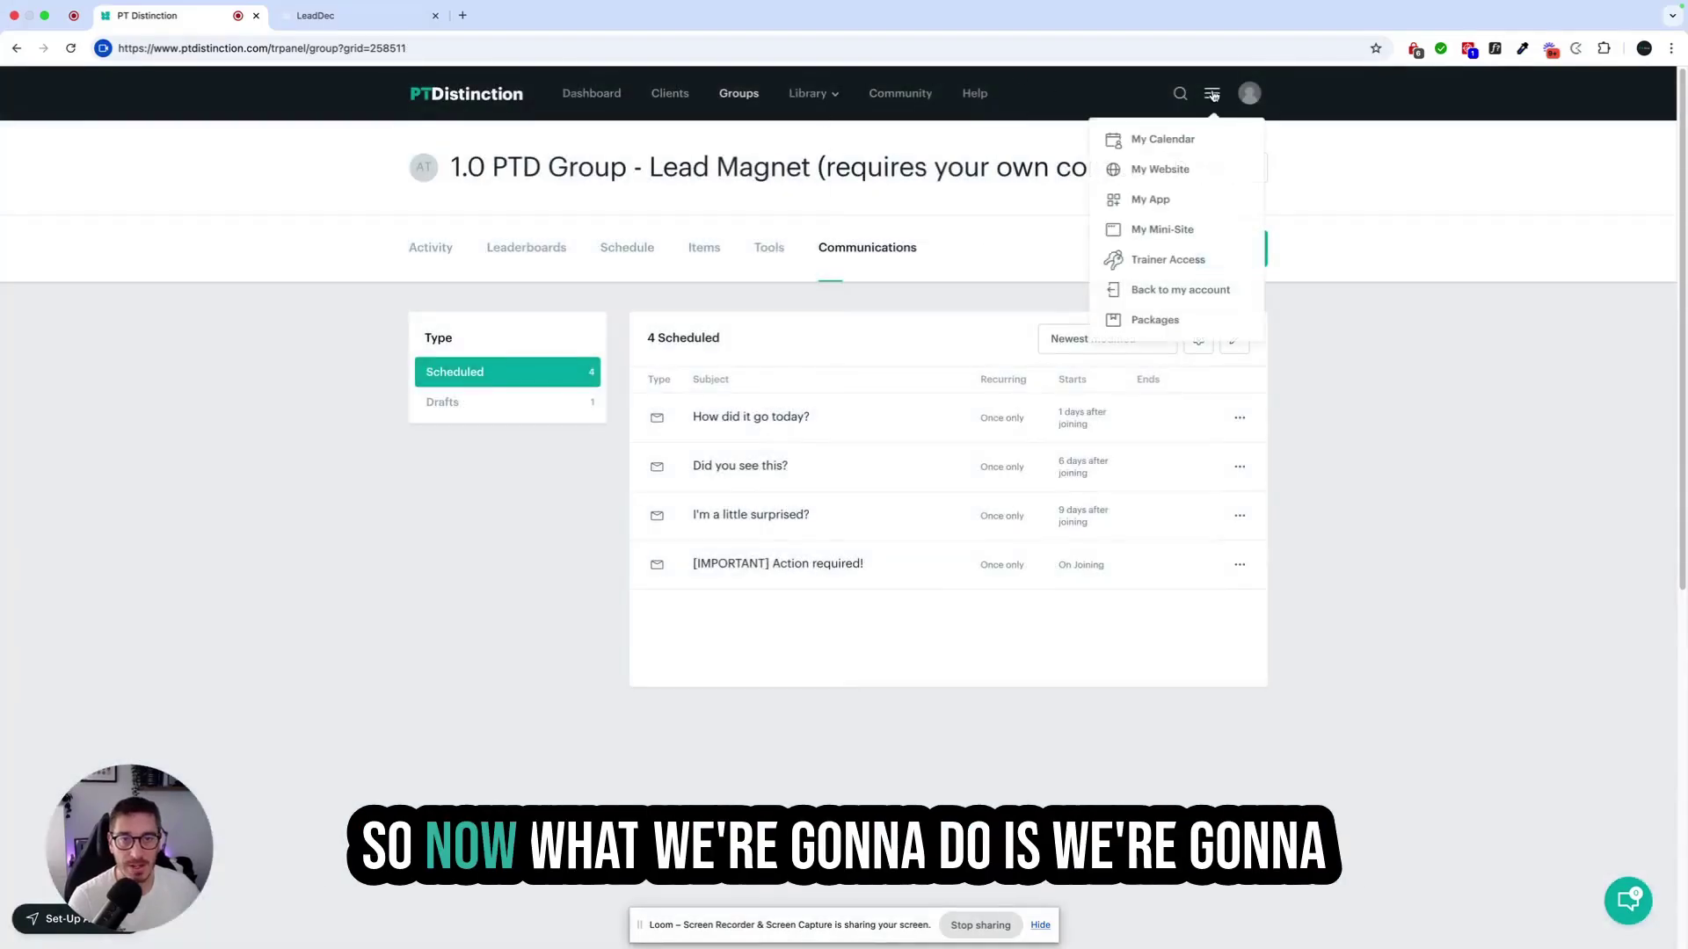
{"action": "left_click", "coordinate": [1159, 320]}
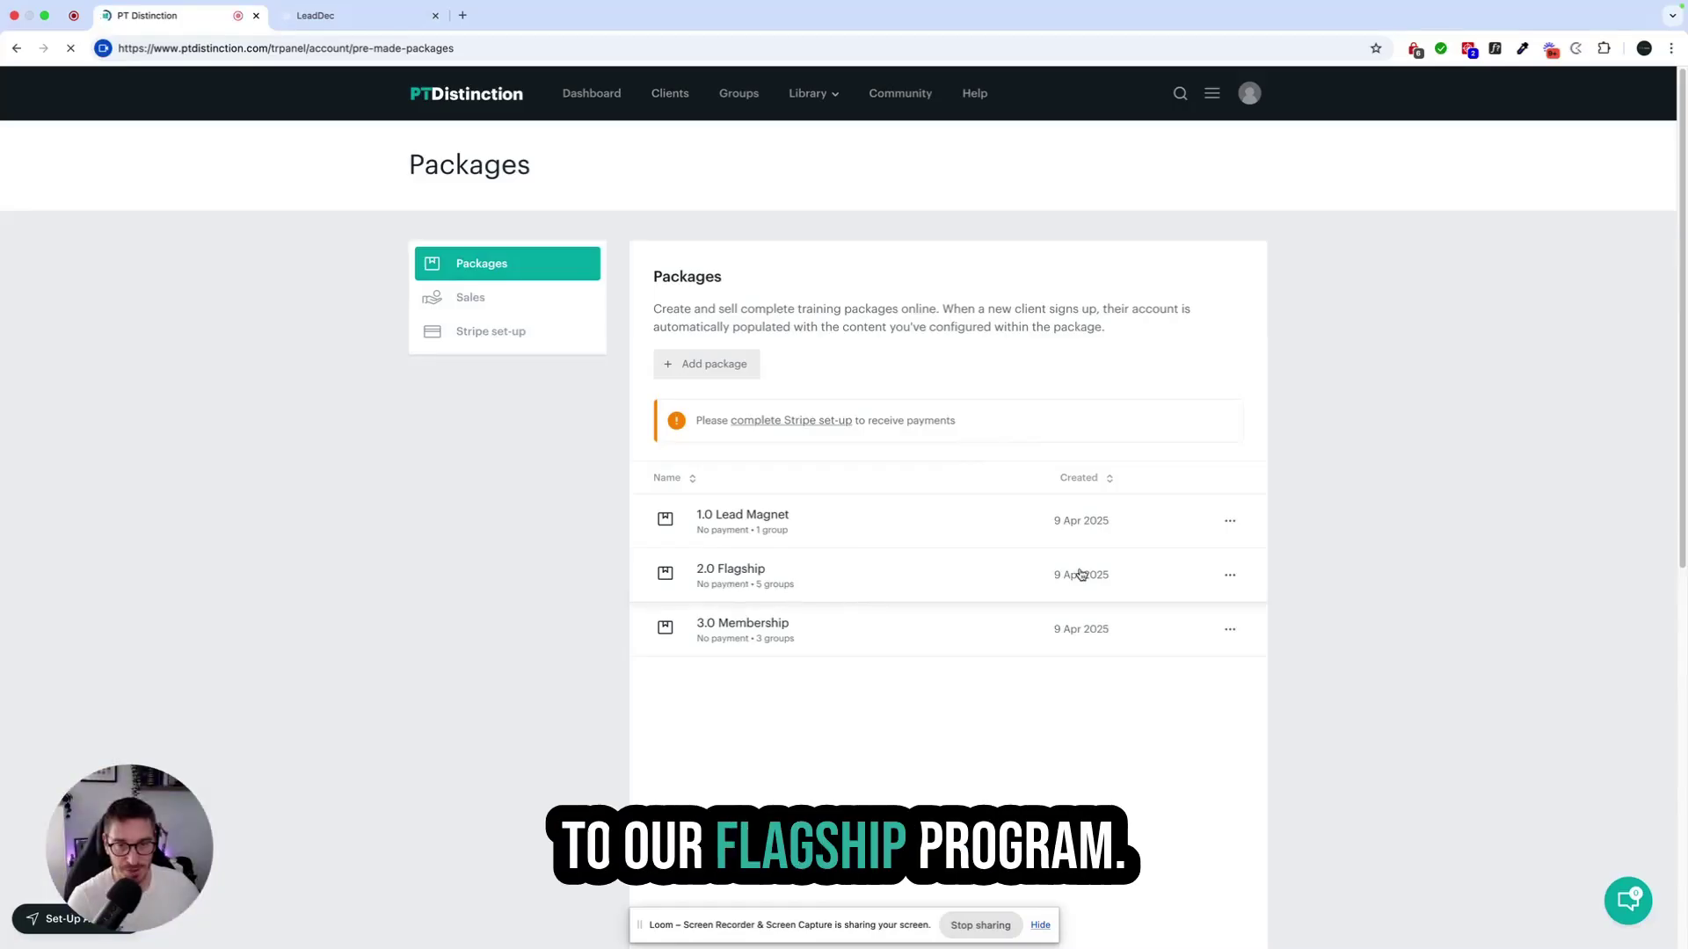
{"action": "left_click", "coordinate": [792, 583]}
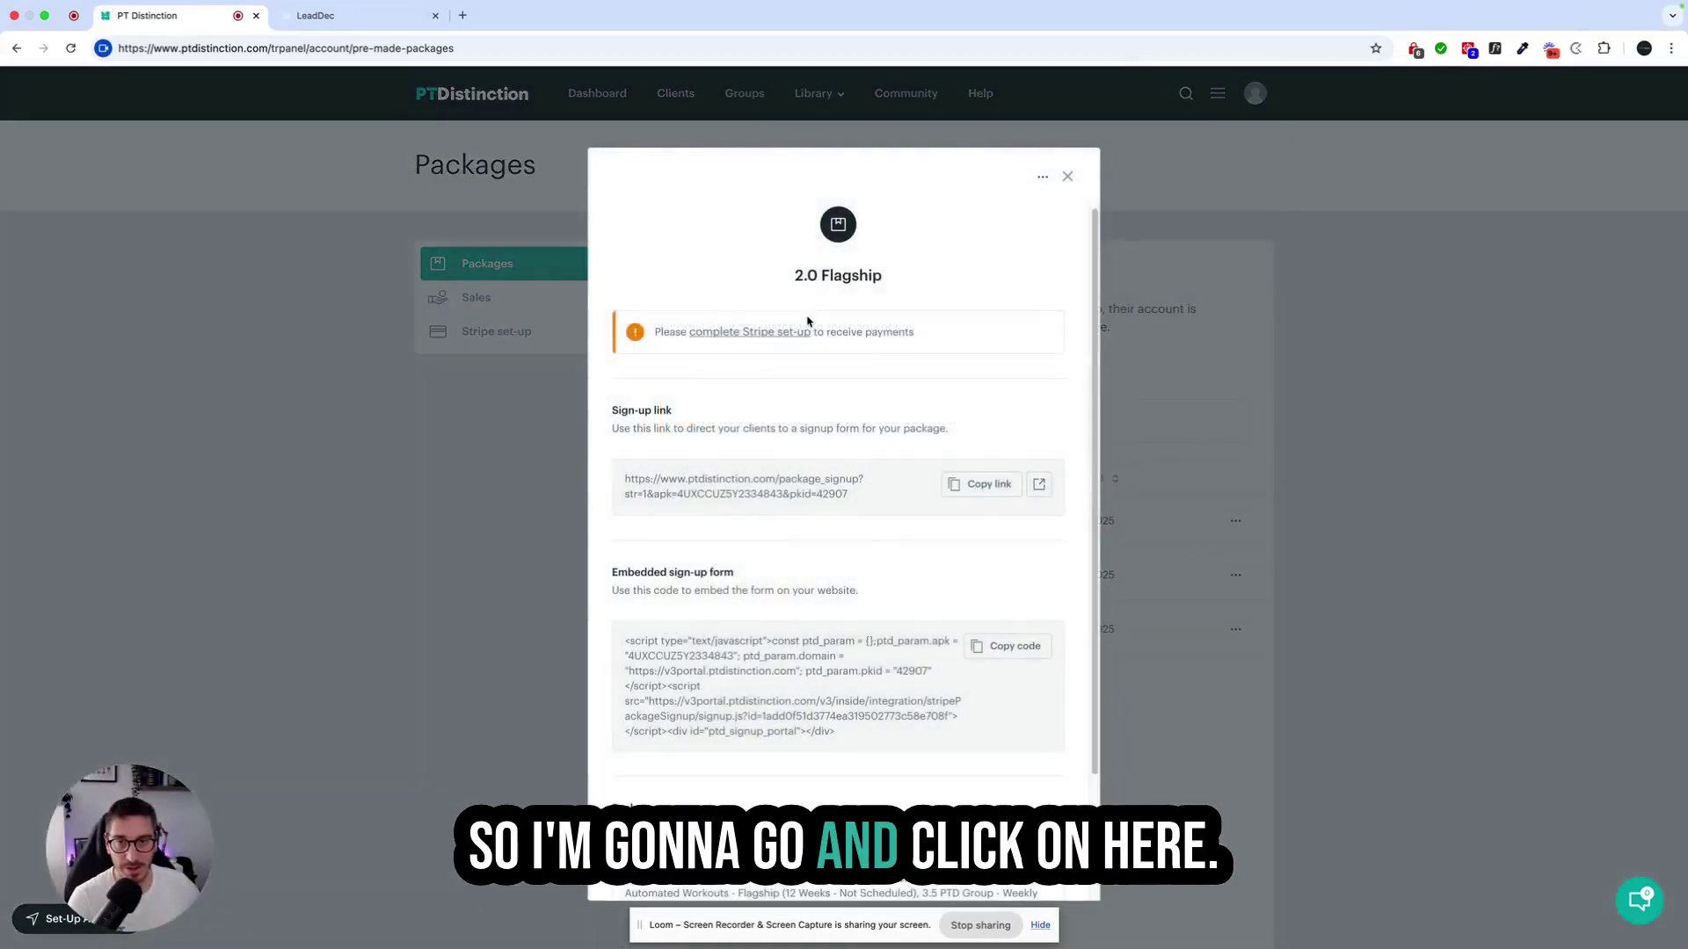
{"action": "left_click", "coordinate": [986, 486]}
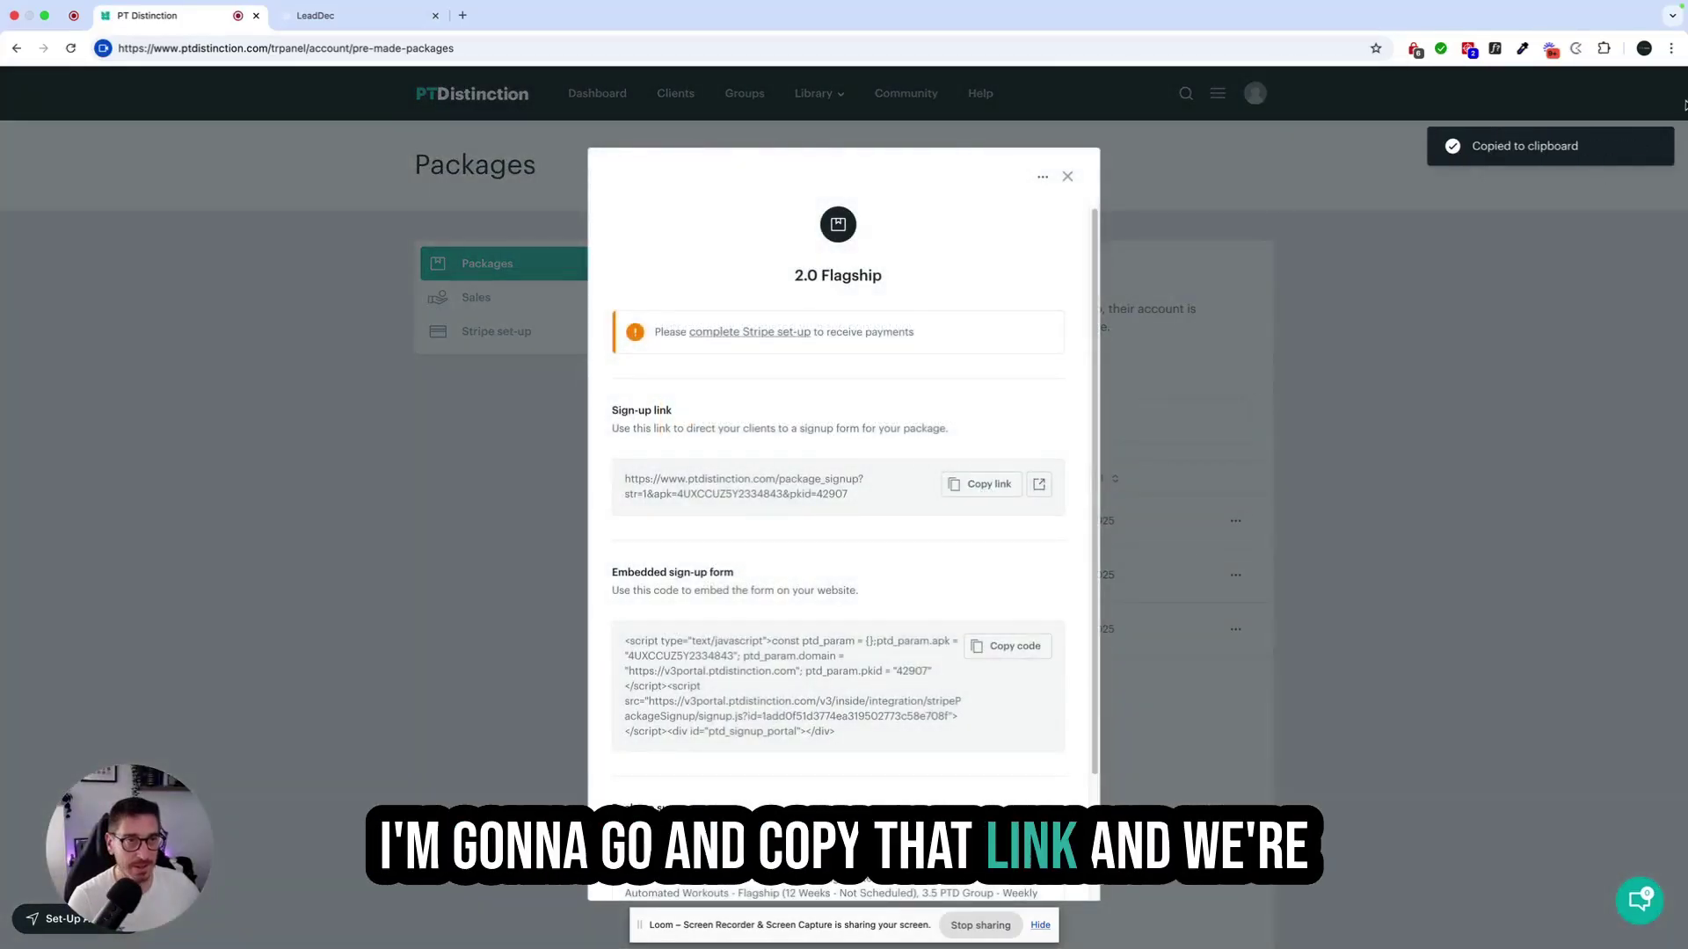
{"action": "left_click", "coordinate": [1671, 48]}
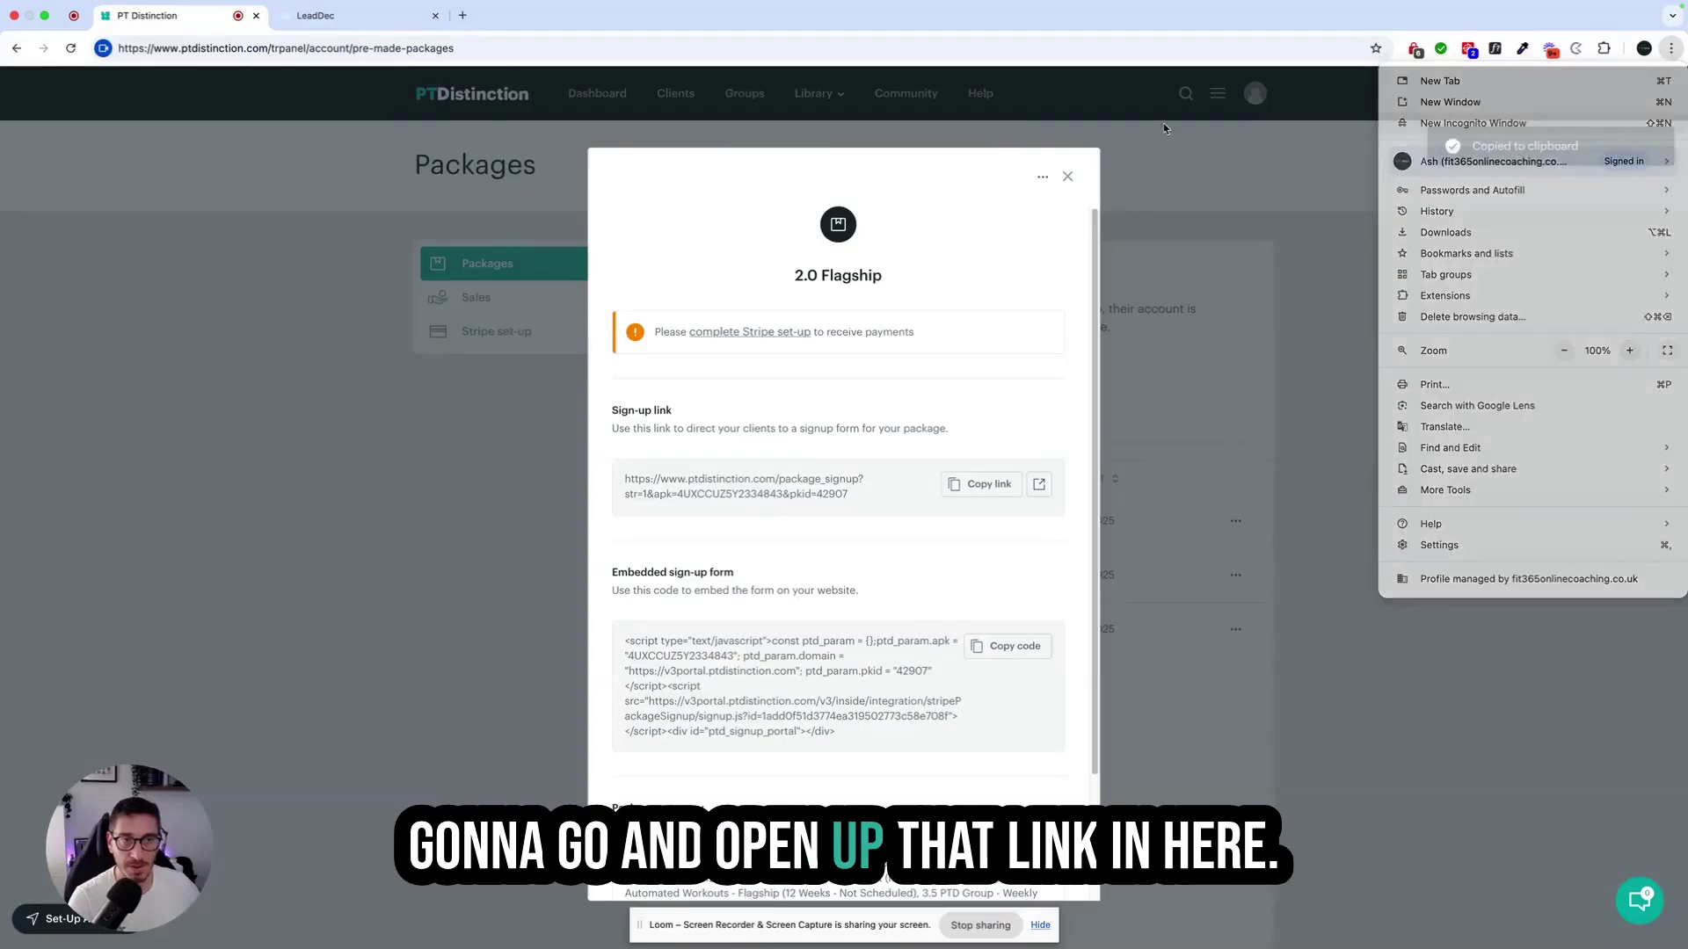
{"action": "left_click", "coordinate": [1569, 128]}
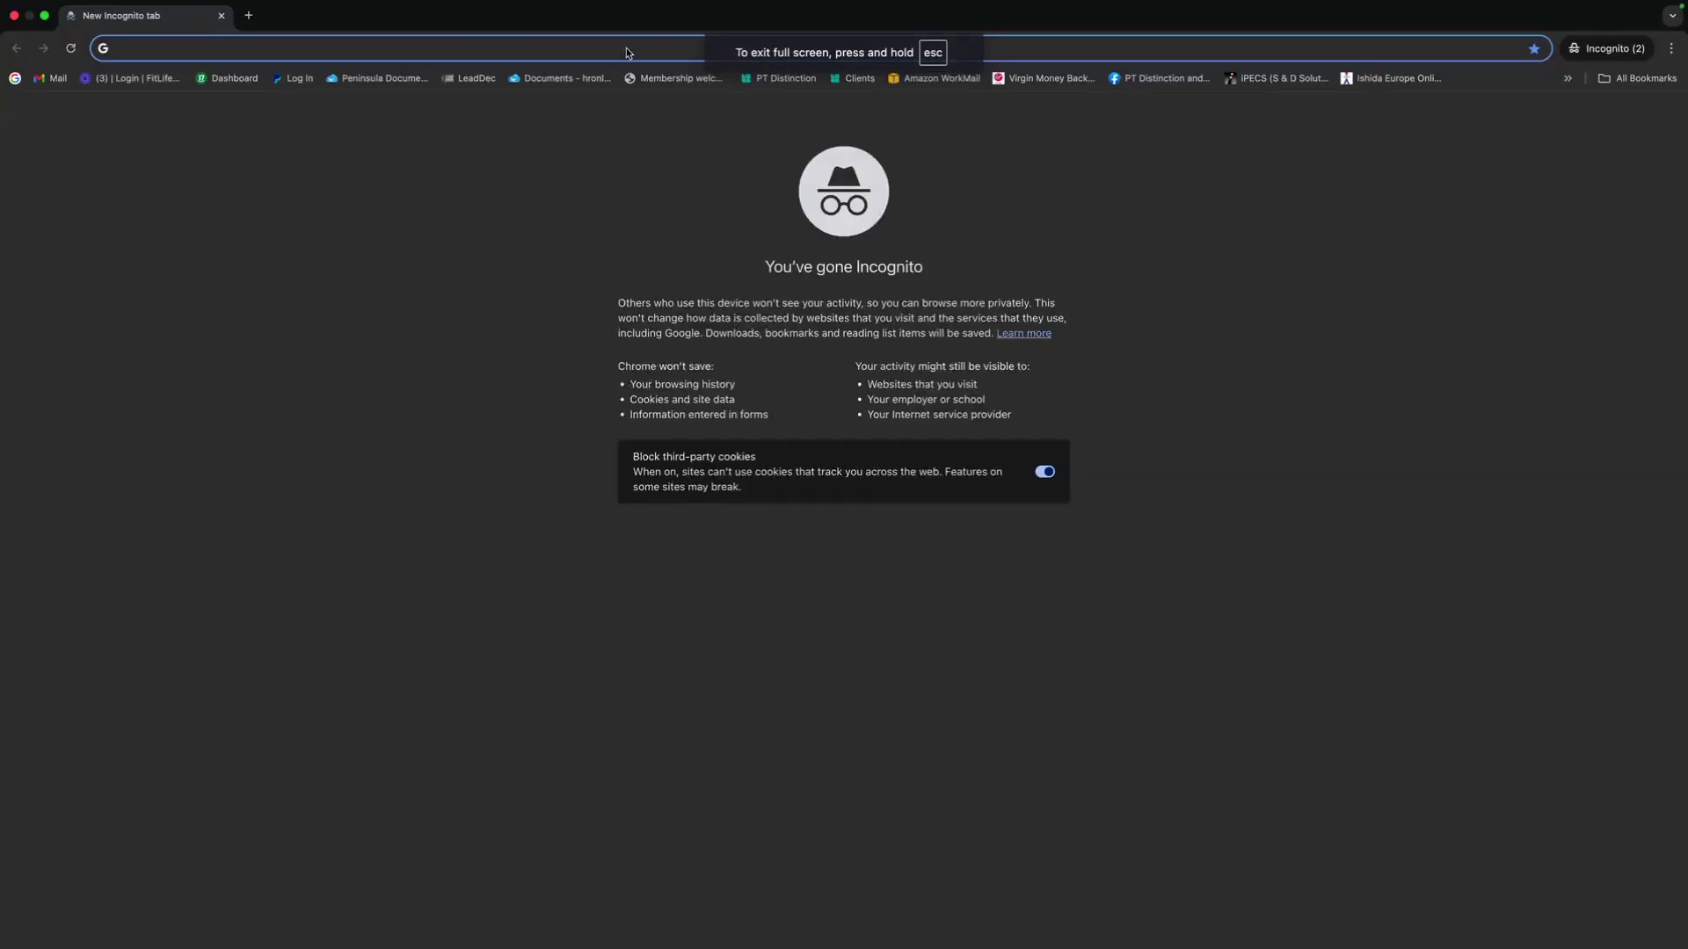
{"action": "key", "text": "super+v"}
{"action": "key", "text": "Return"}
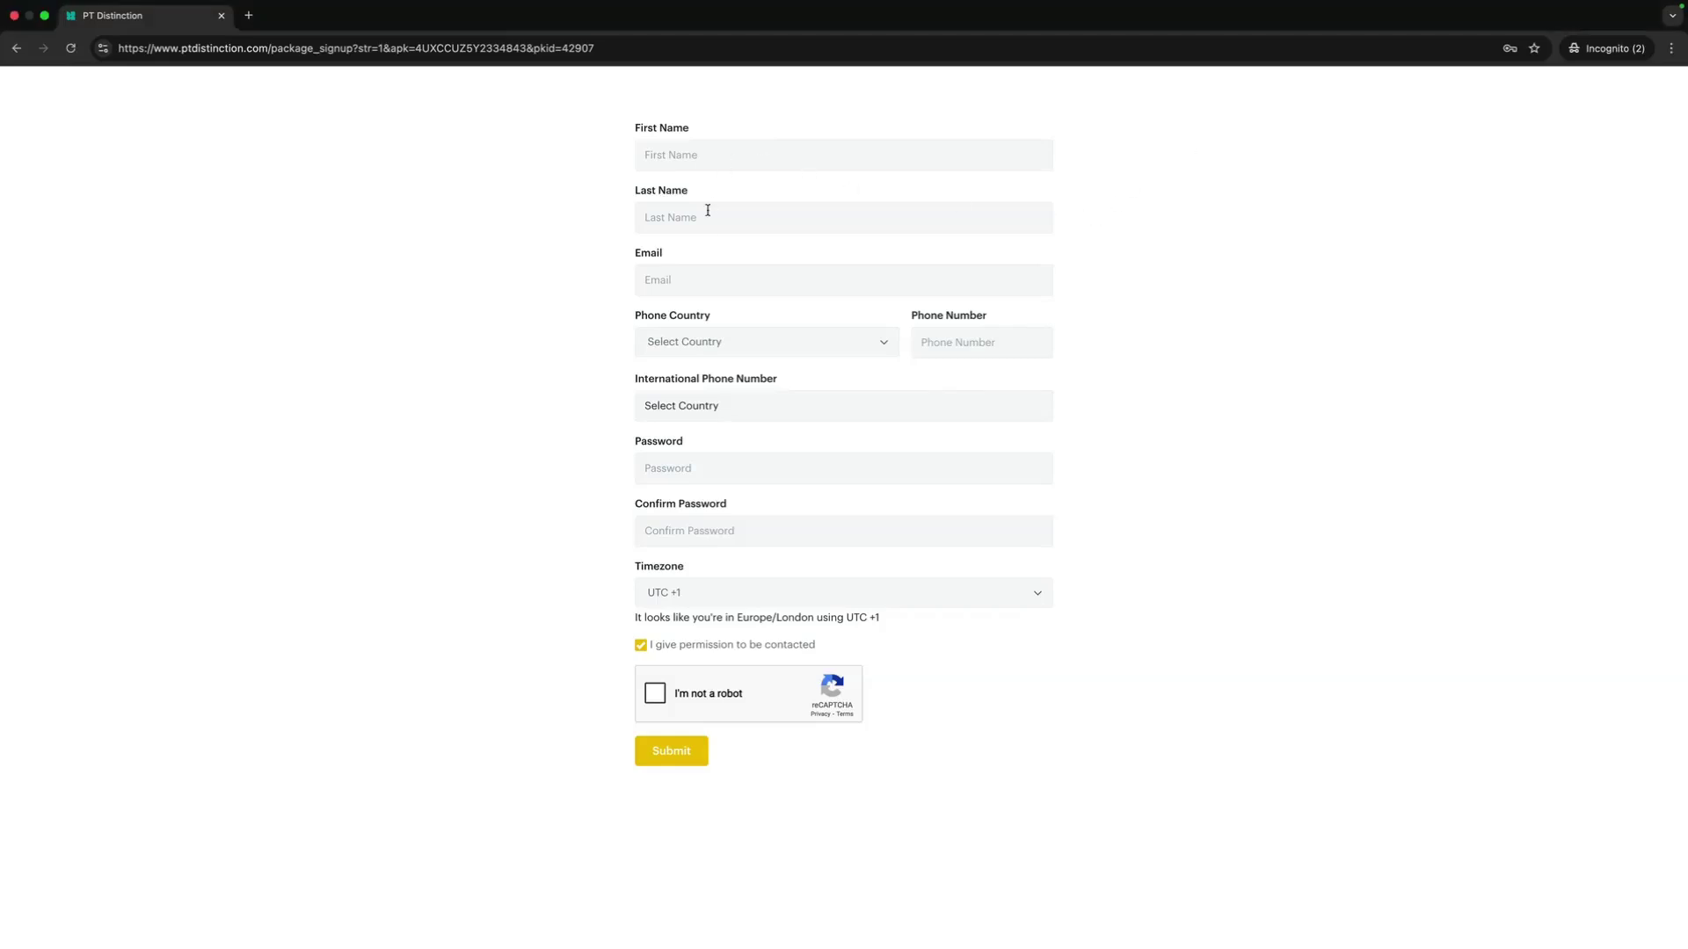
- Fill in the Flagship sign-up form with the test client's saved name, email and password, and complete the robot check
{"action": "left_click", "coordinate": [703, 279]}
{"action": "left_click", "coordinate": [774, 316]}
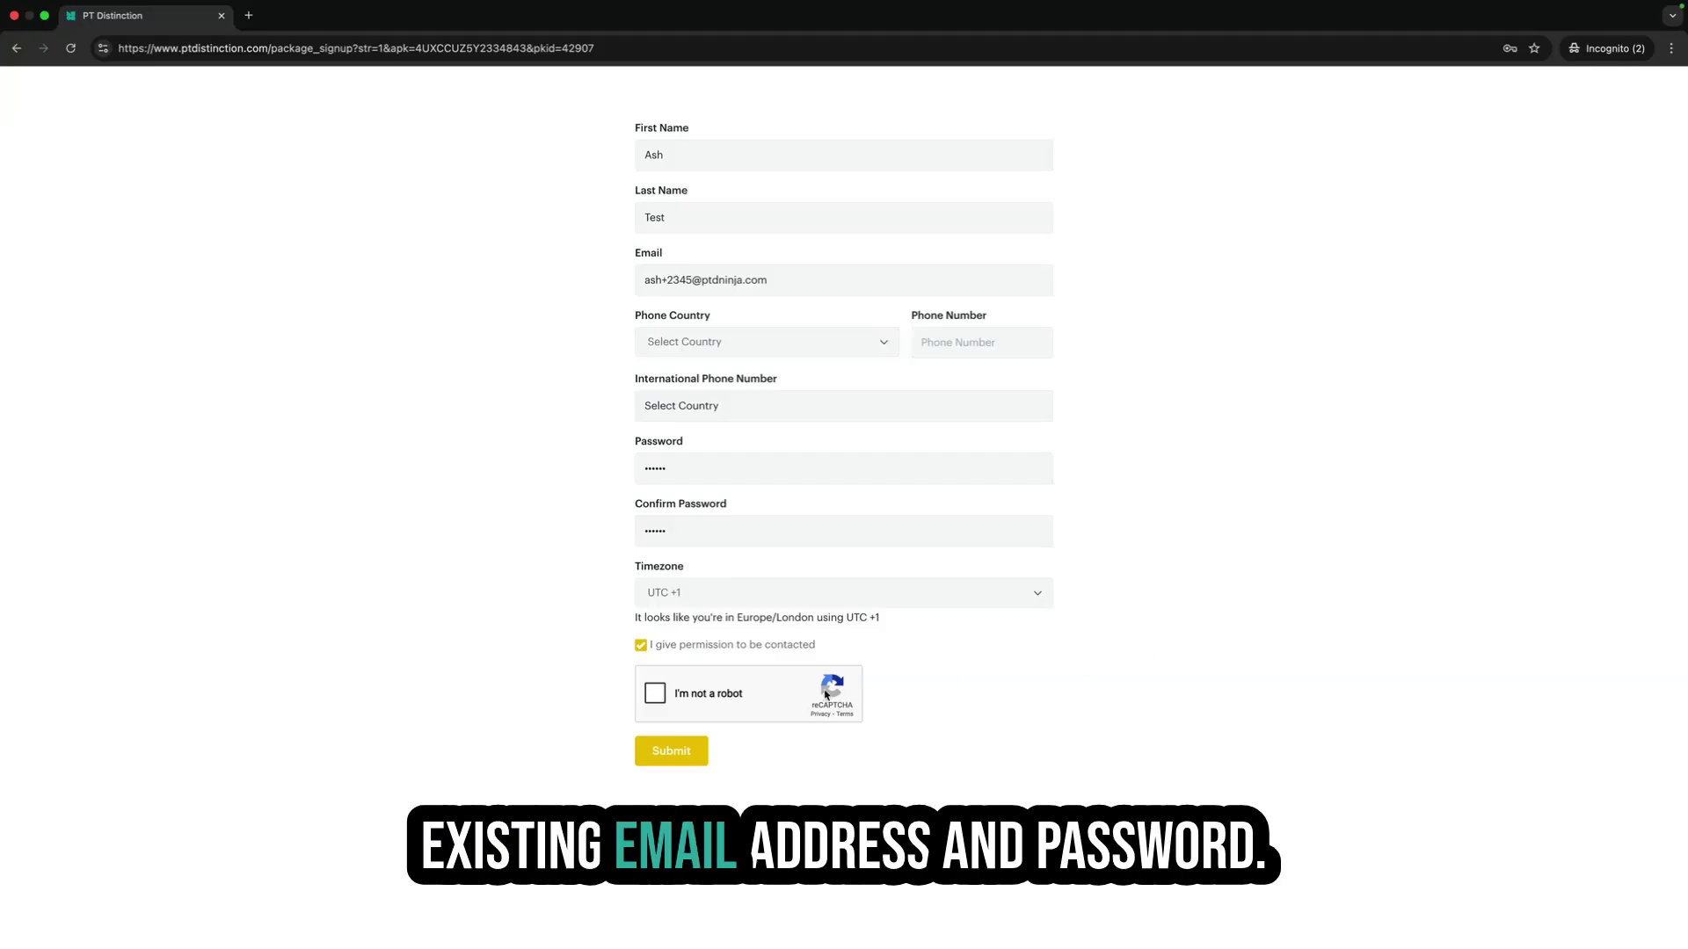
{"action": "left_click", "coordinate": [647, 702]}
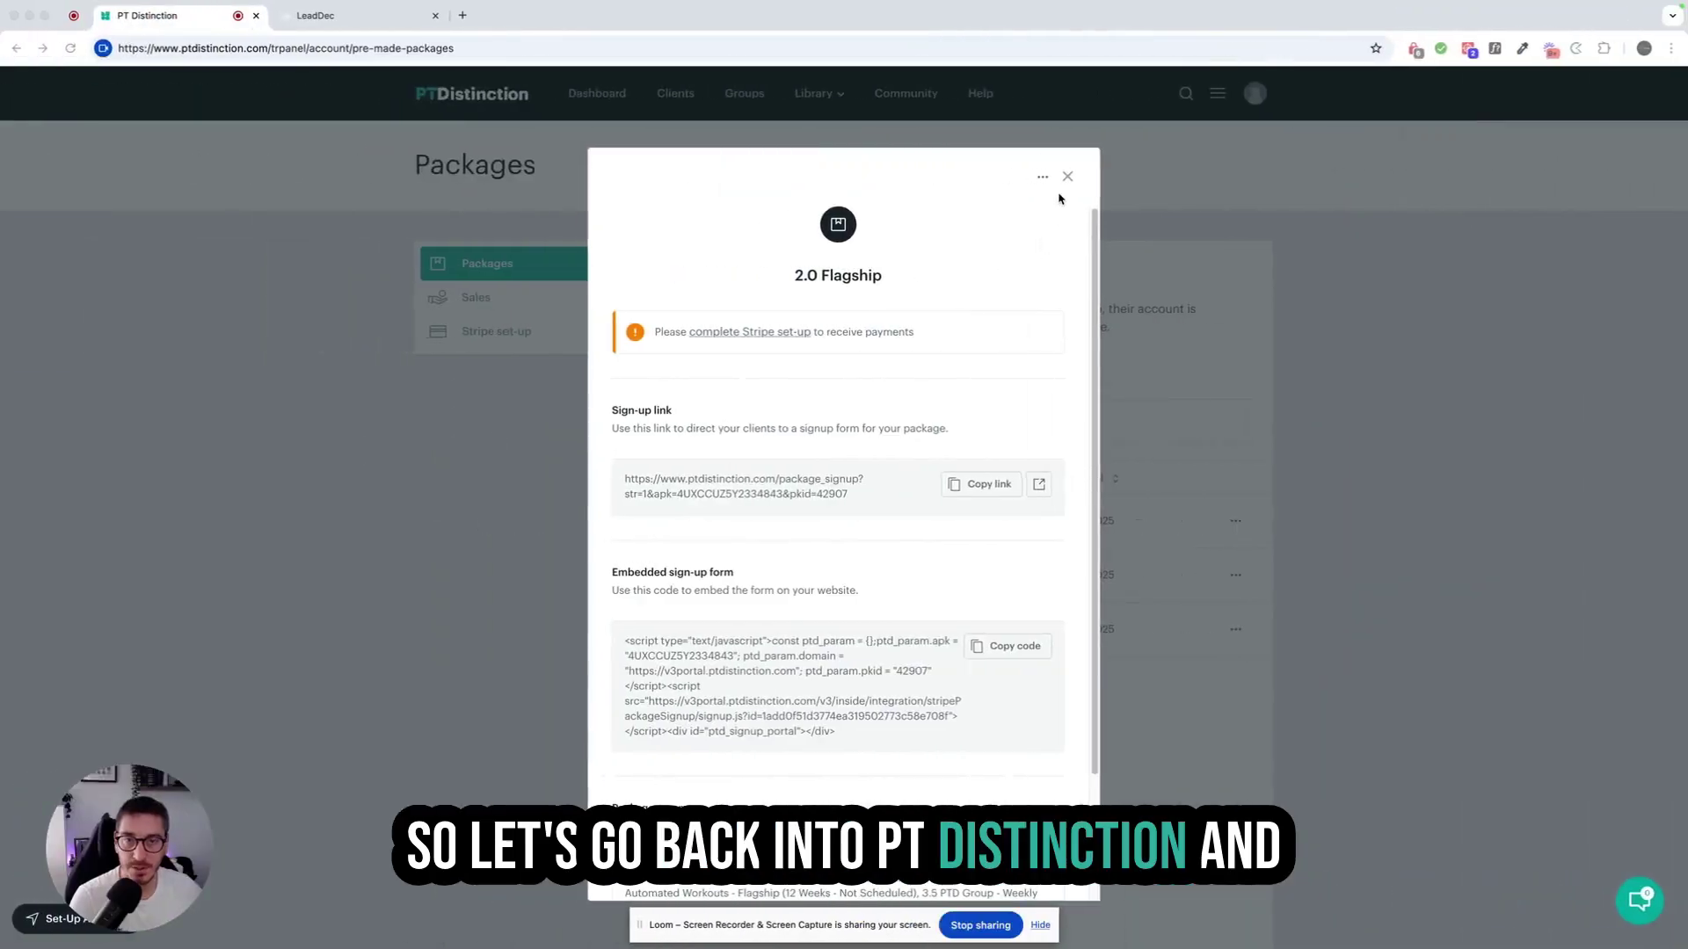
- Return to the trainer account's client list, sort the clients by date added, and open the newly signed-up Flagship client
{"action": "left_click", "coordinate": [1068, 177]}
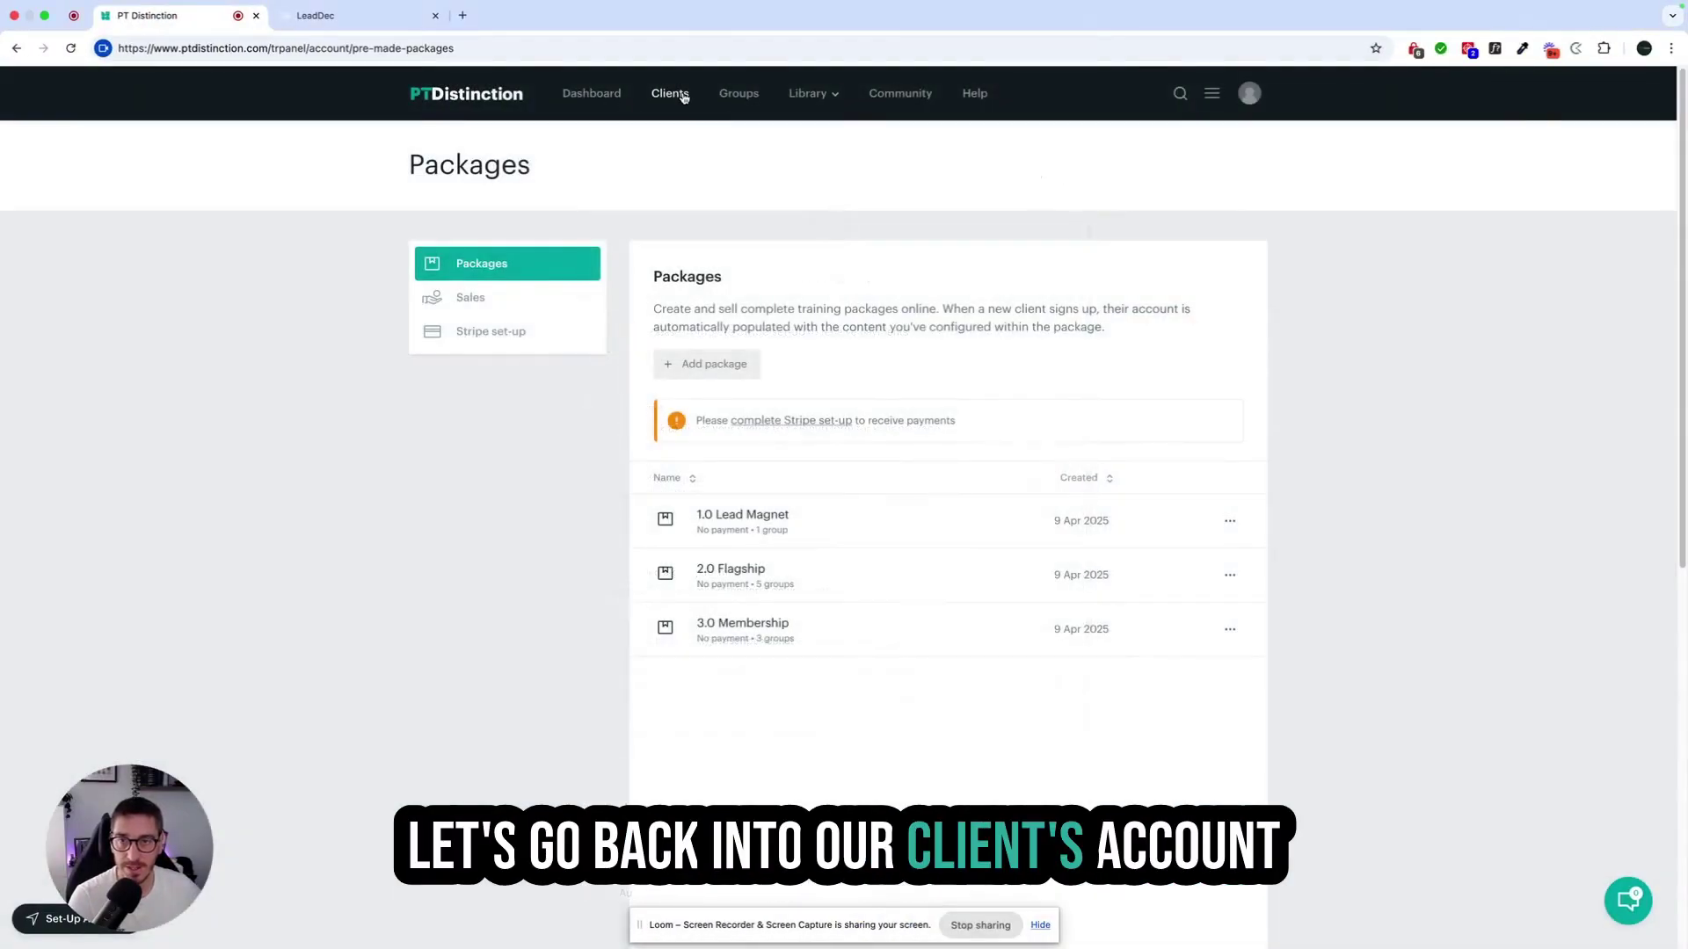
{"action": "left_click", "coordinate": [672, 94]}
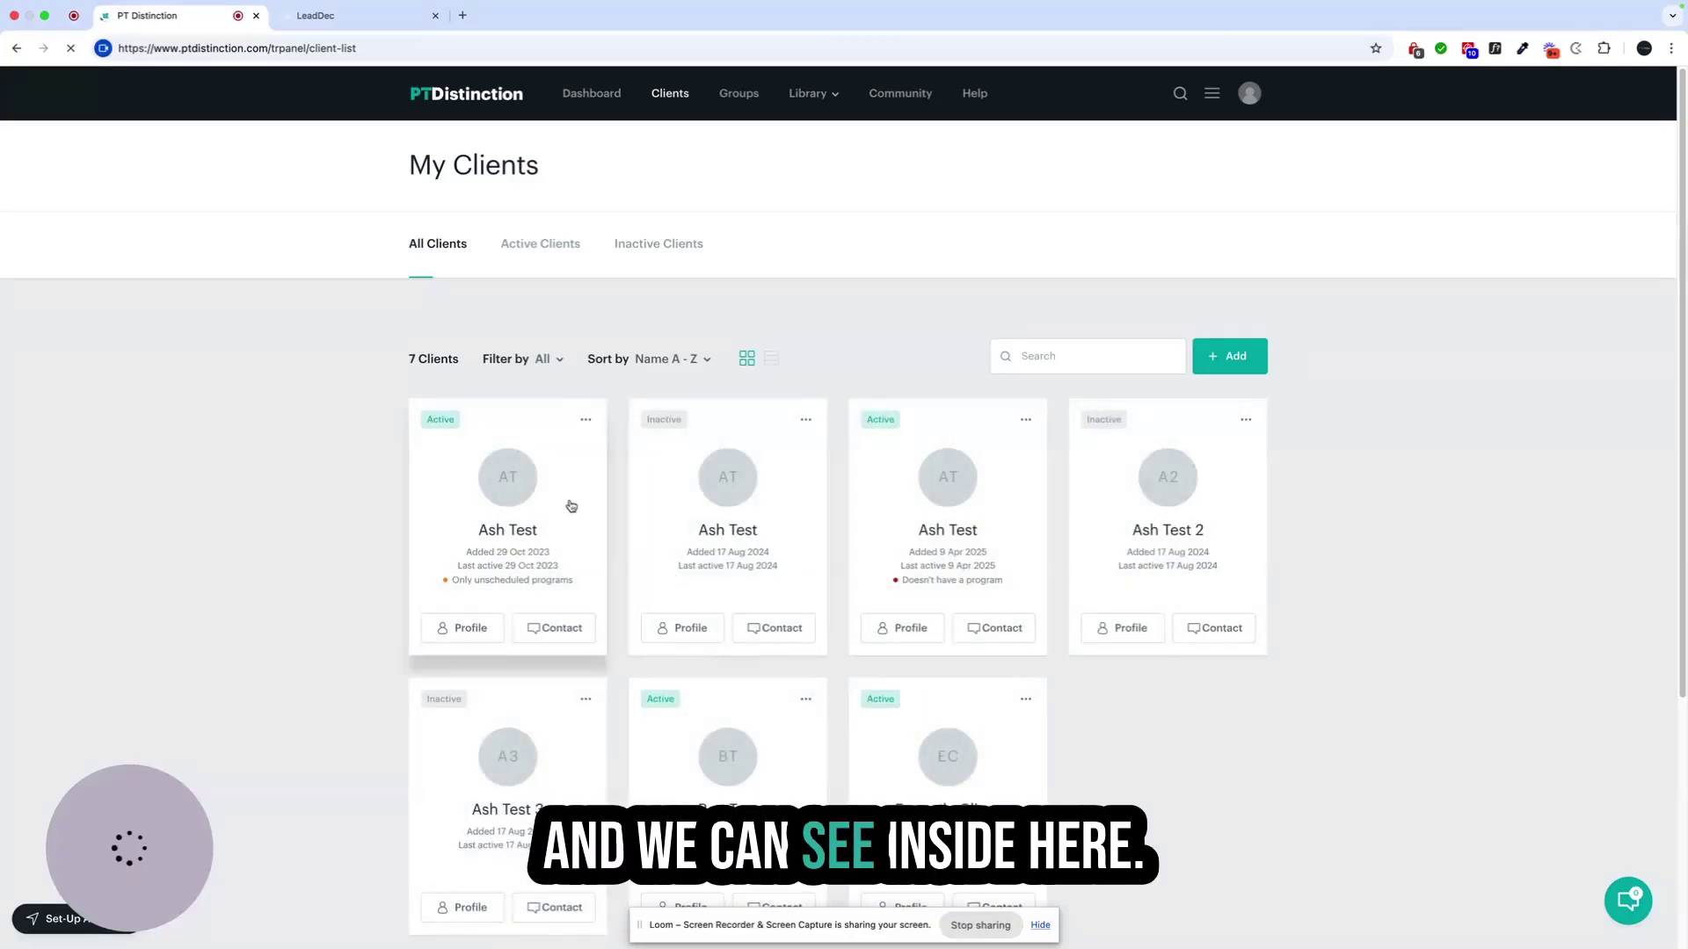
{"action": "left_click", "coordinate": [672, 359]}
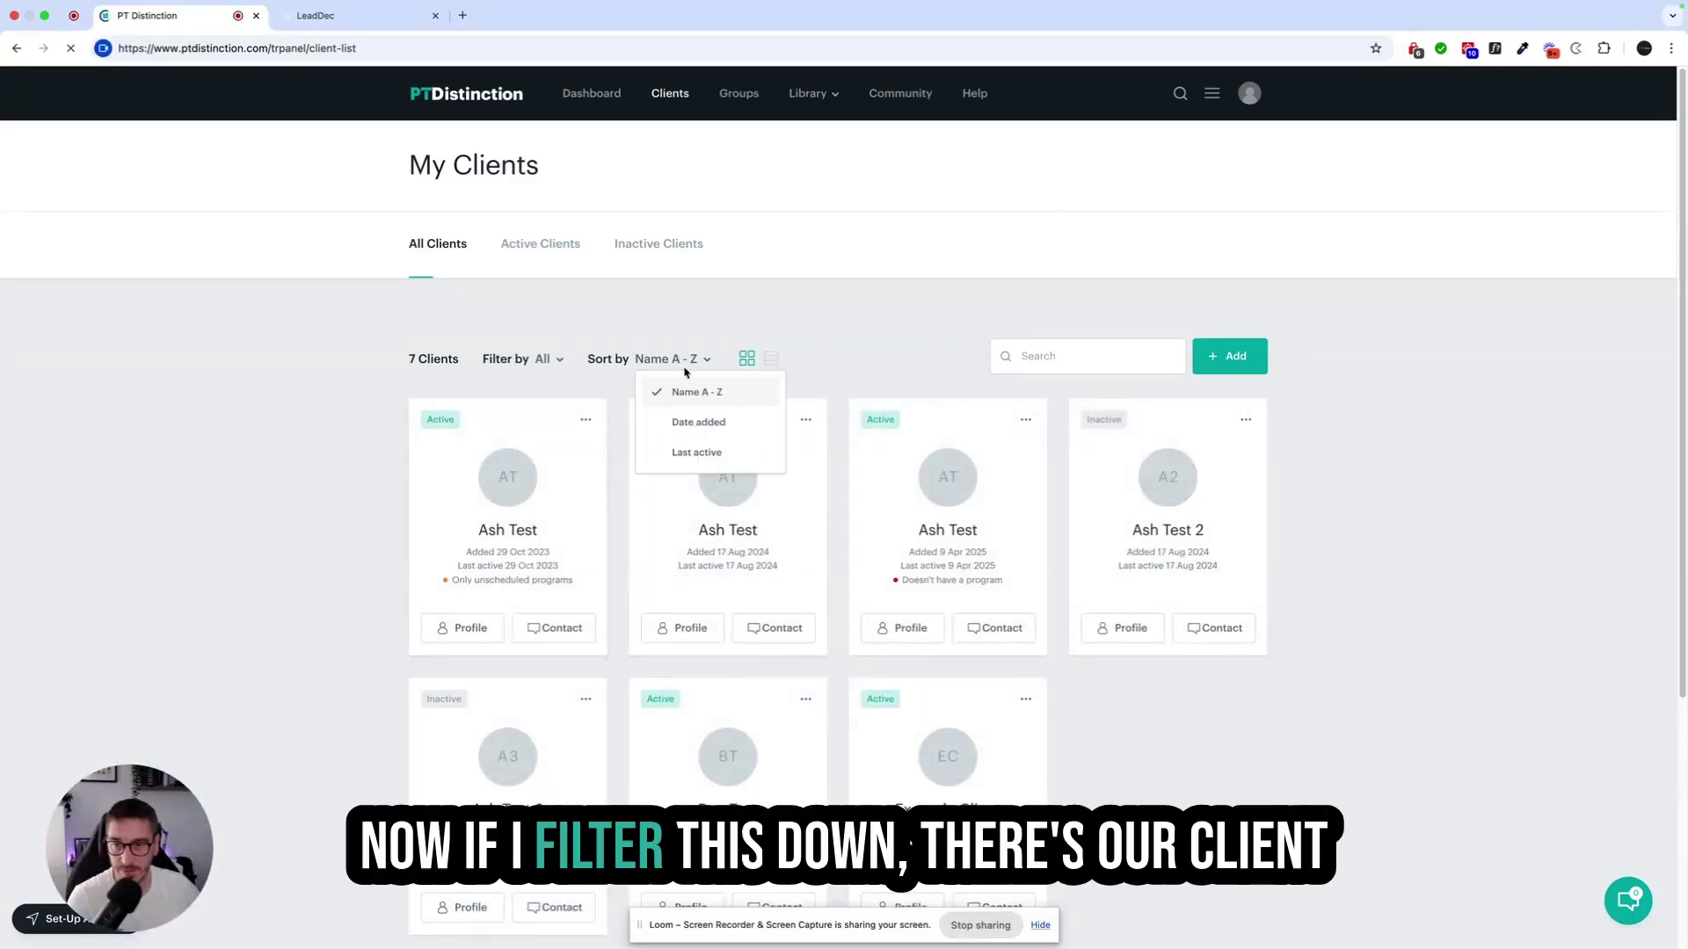
{"action": "left_click", "coordinate": [700, 423]}
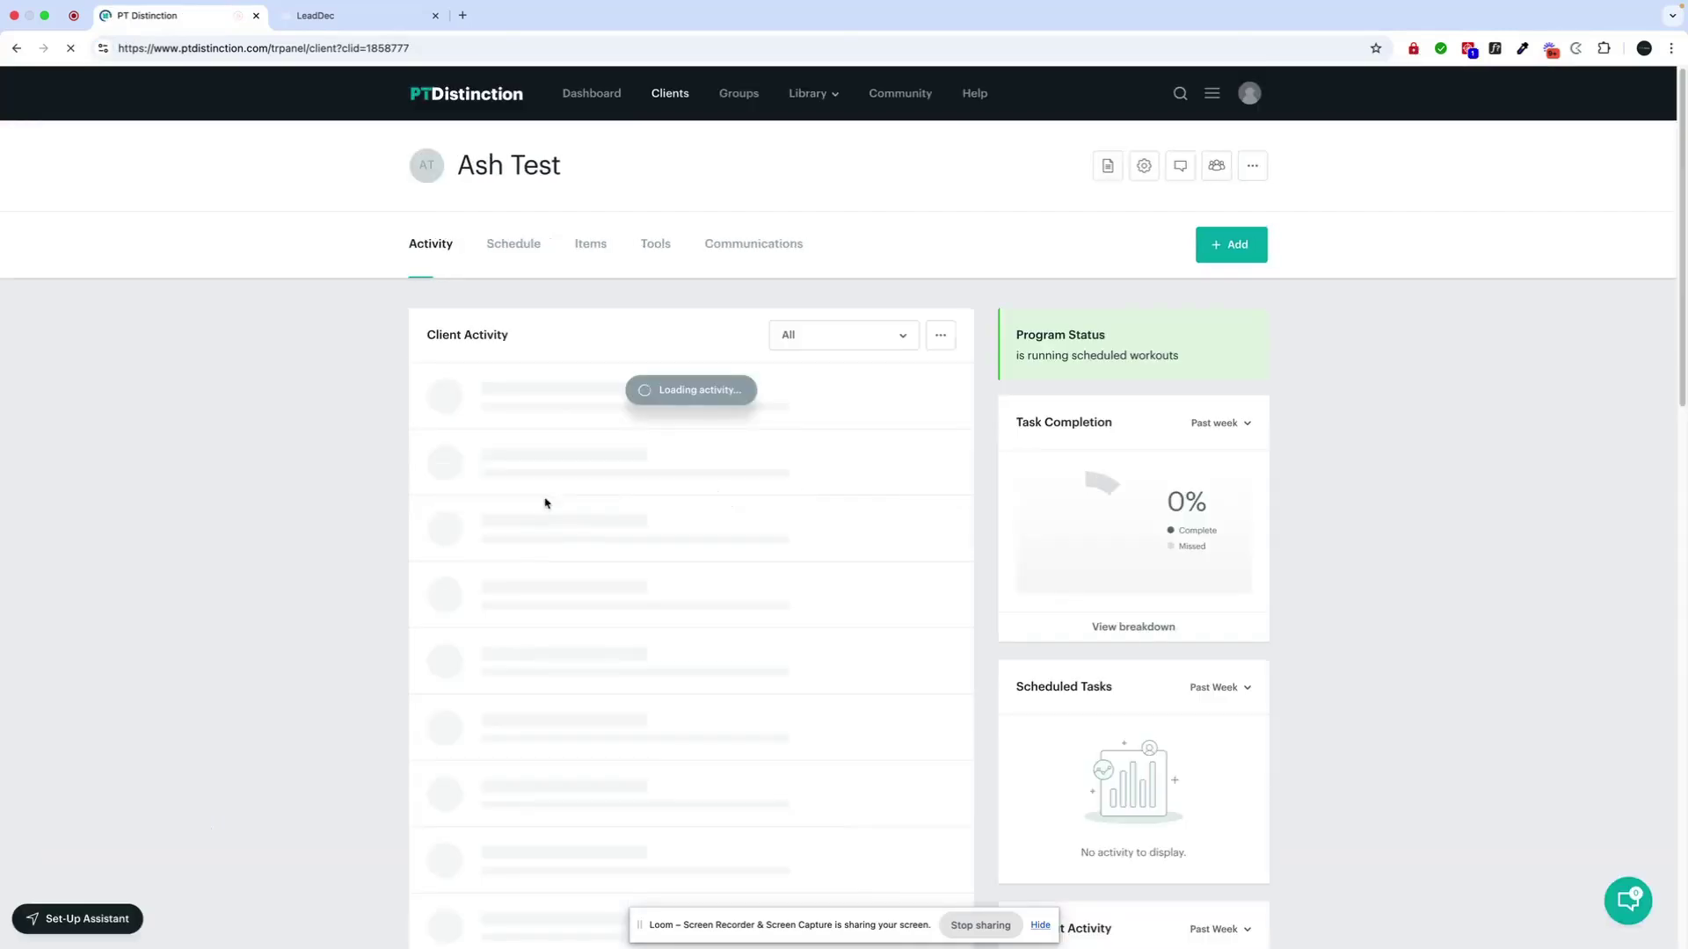
- Review the Flagship client's current and pending groups, tools, coaching items, activity and weekly schedule
{"action": "left_click", "coordinate": [1218, 168]}
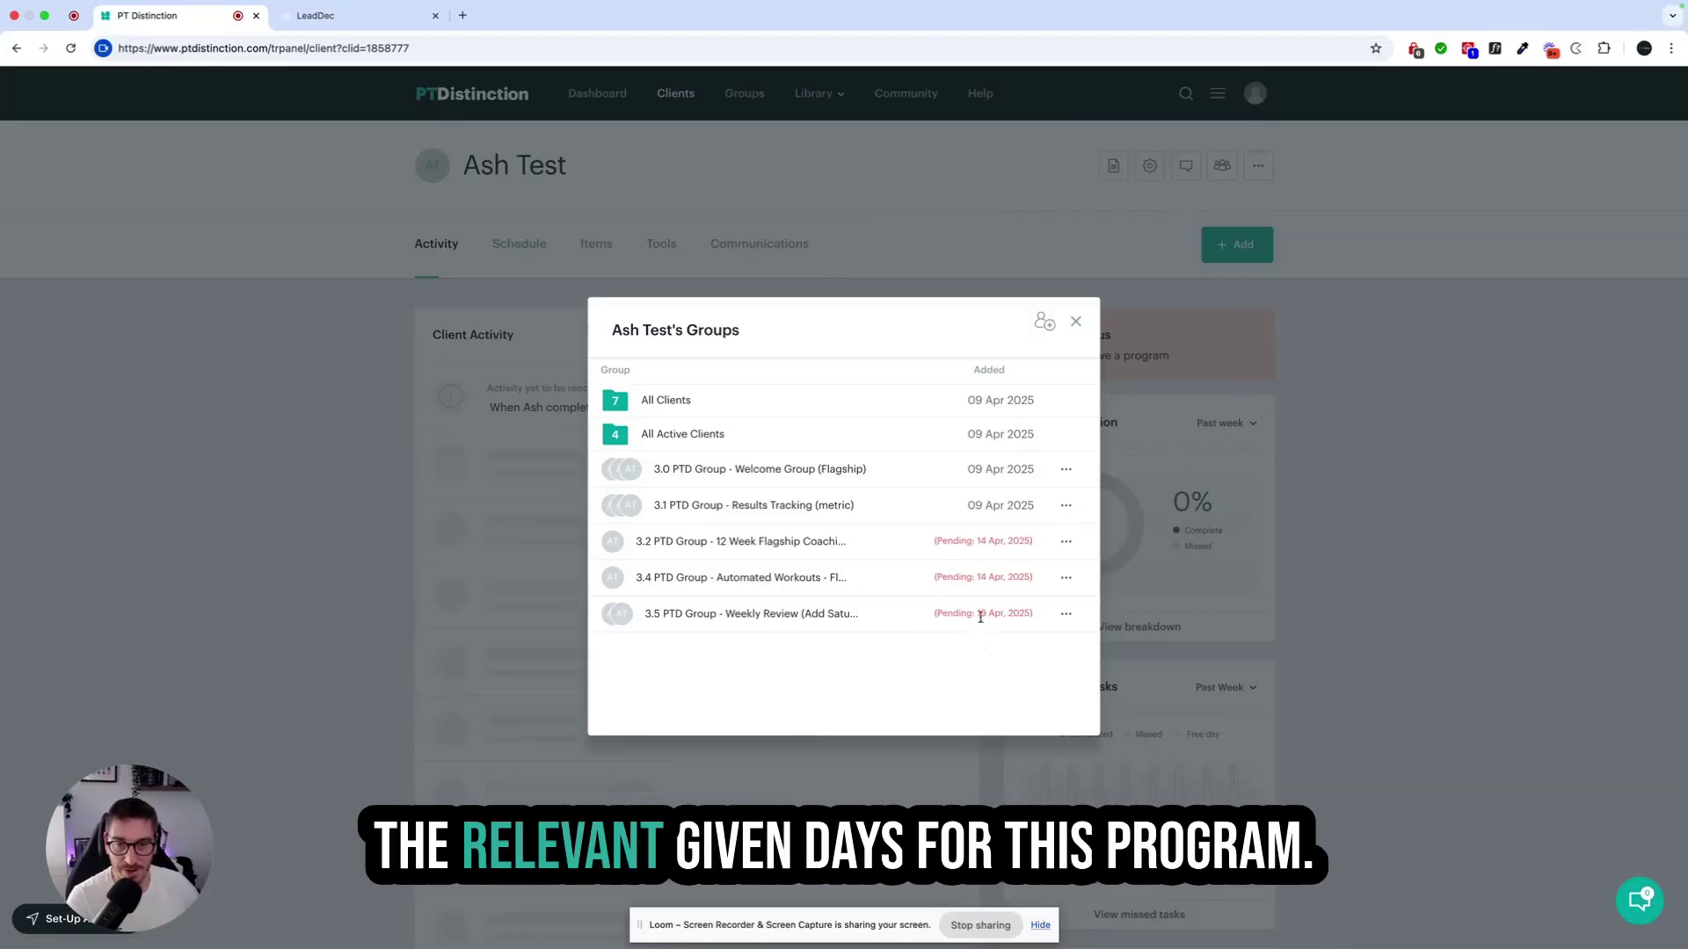
{"action": "left_click", "coordinate": [1075, 321]}
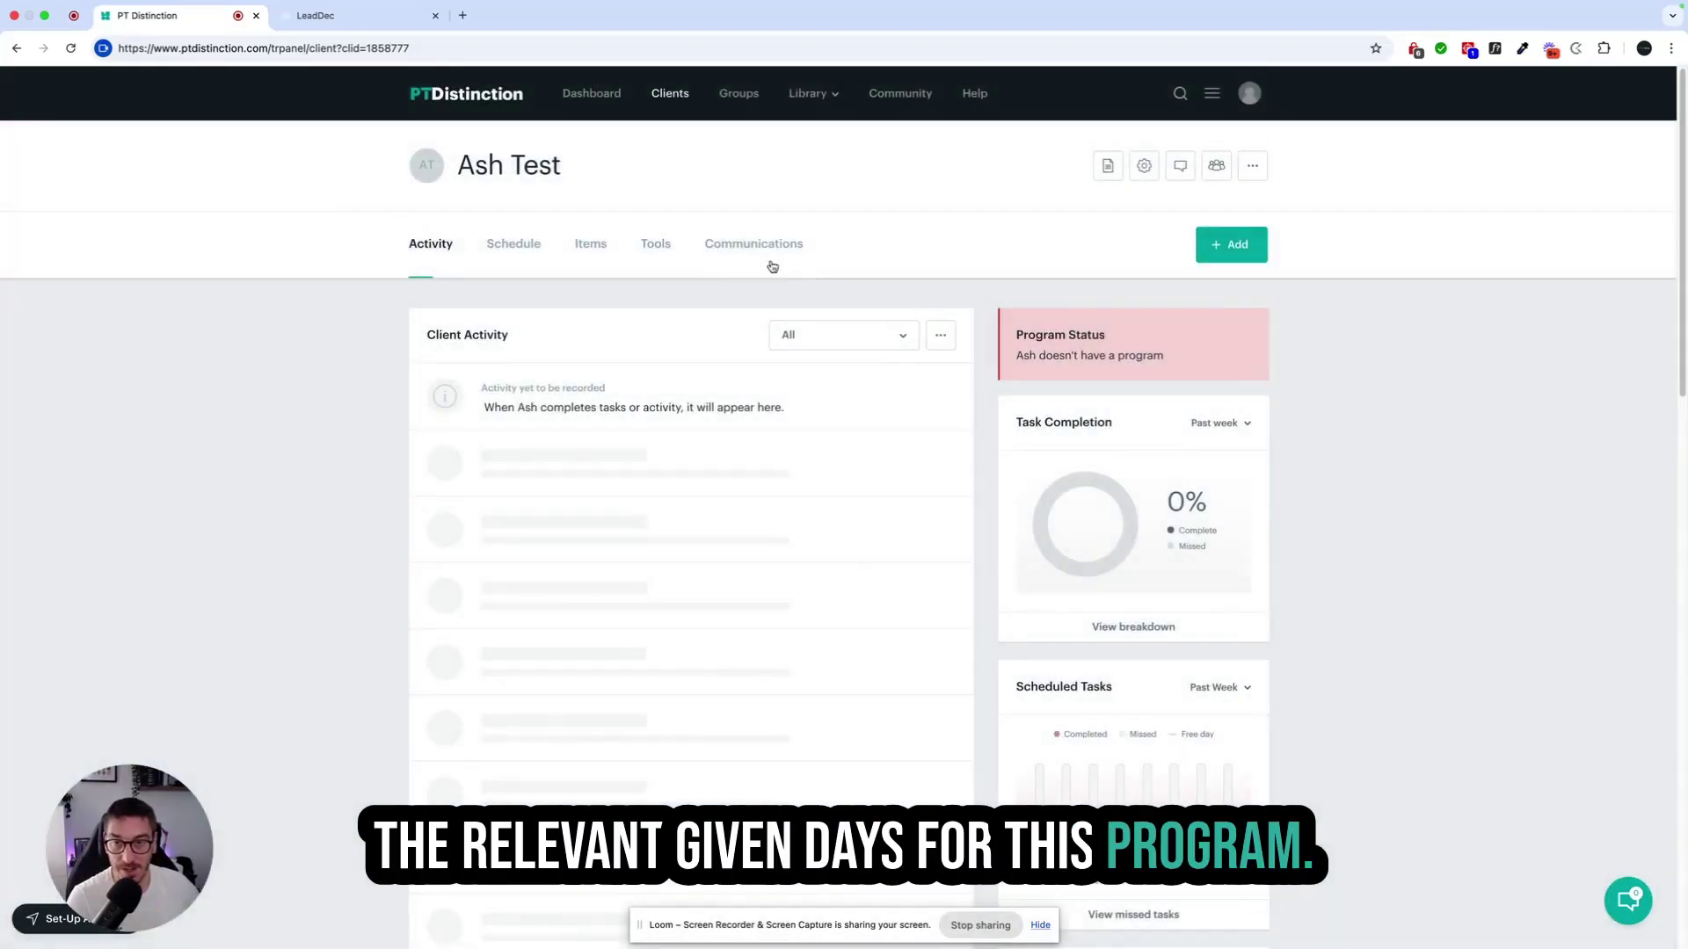
{"action": "left_click", "coordinate": [651, 245]}
{"action": "left_click", "coordinate": [600, 251]}
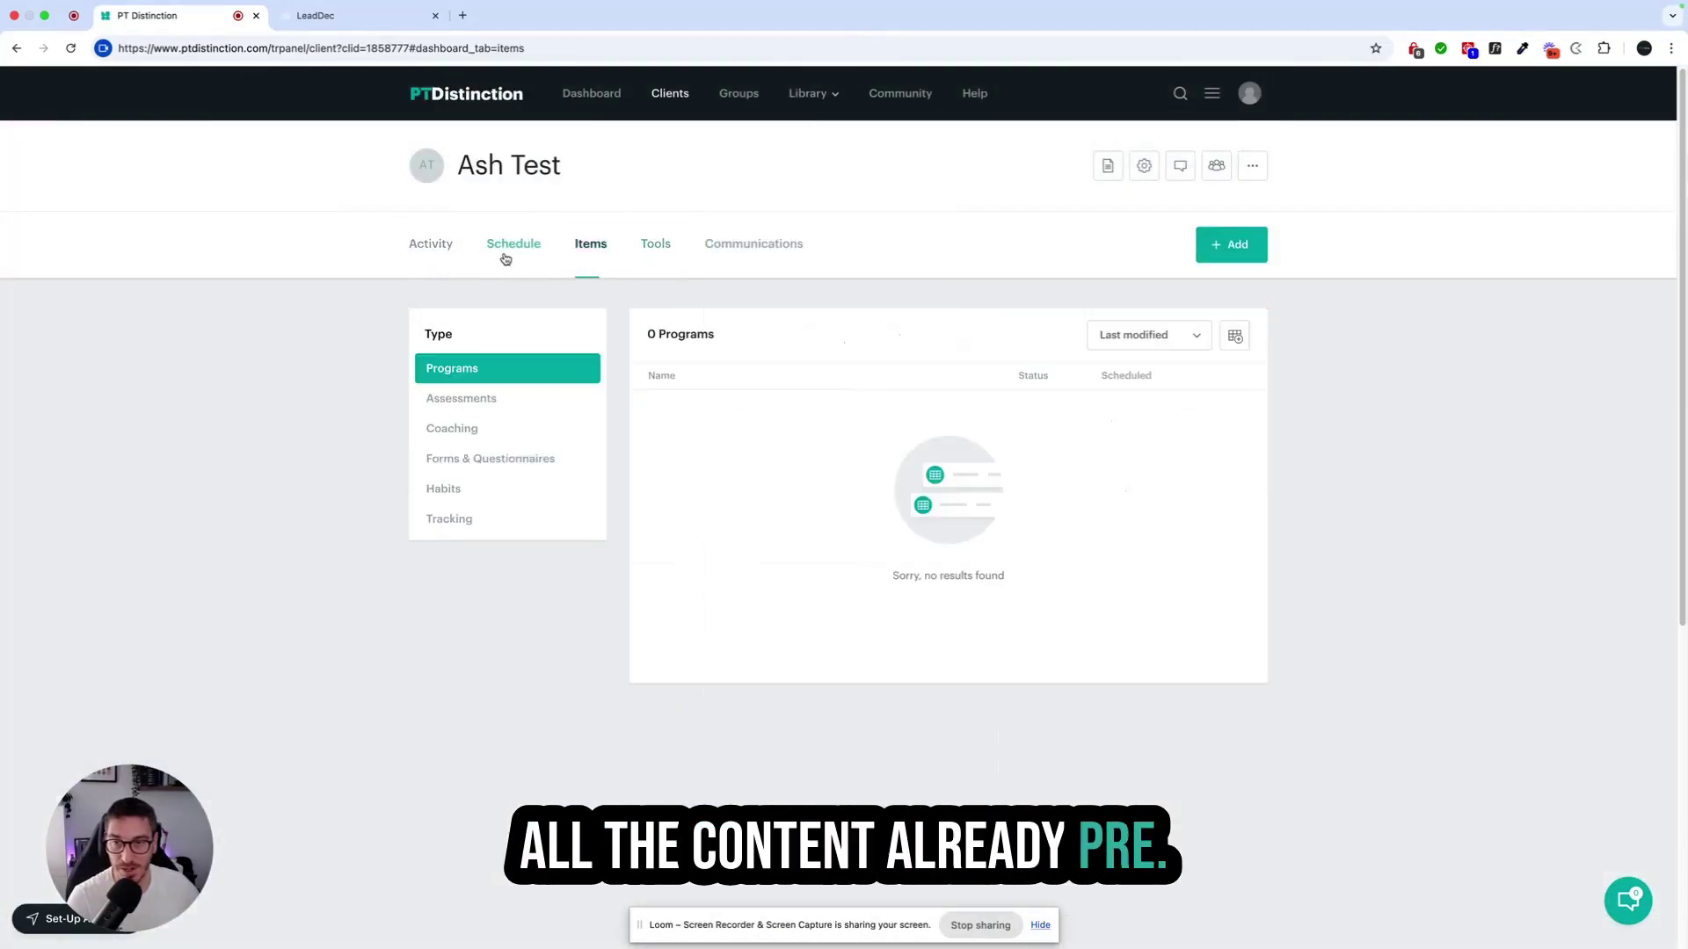
{"action": "left_click", "coordinate": [467, 430]}
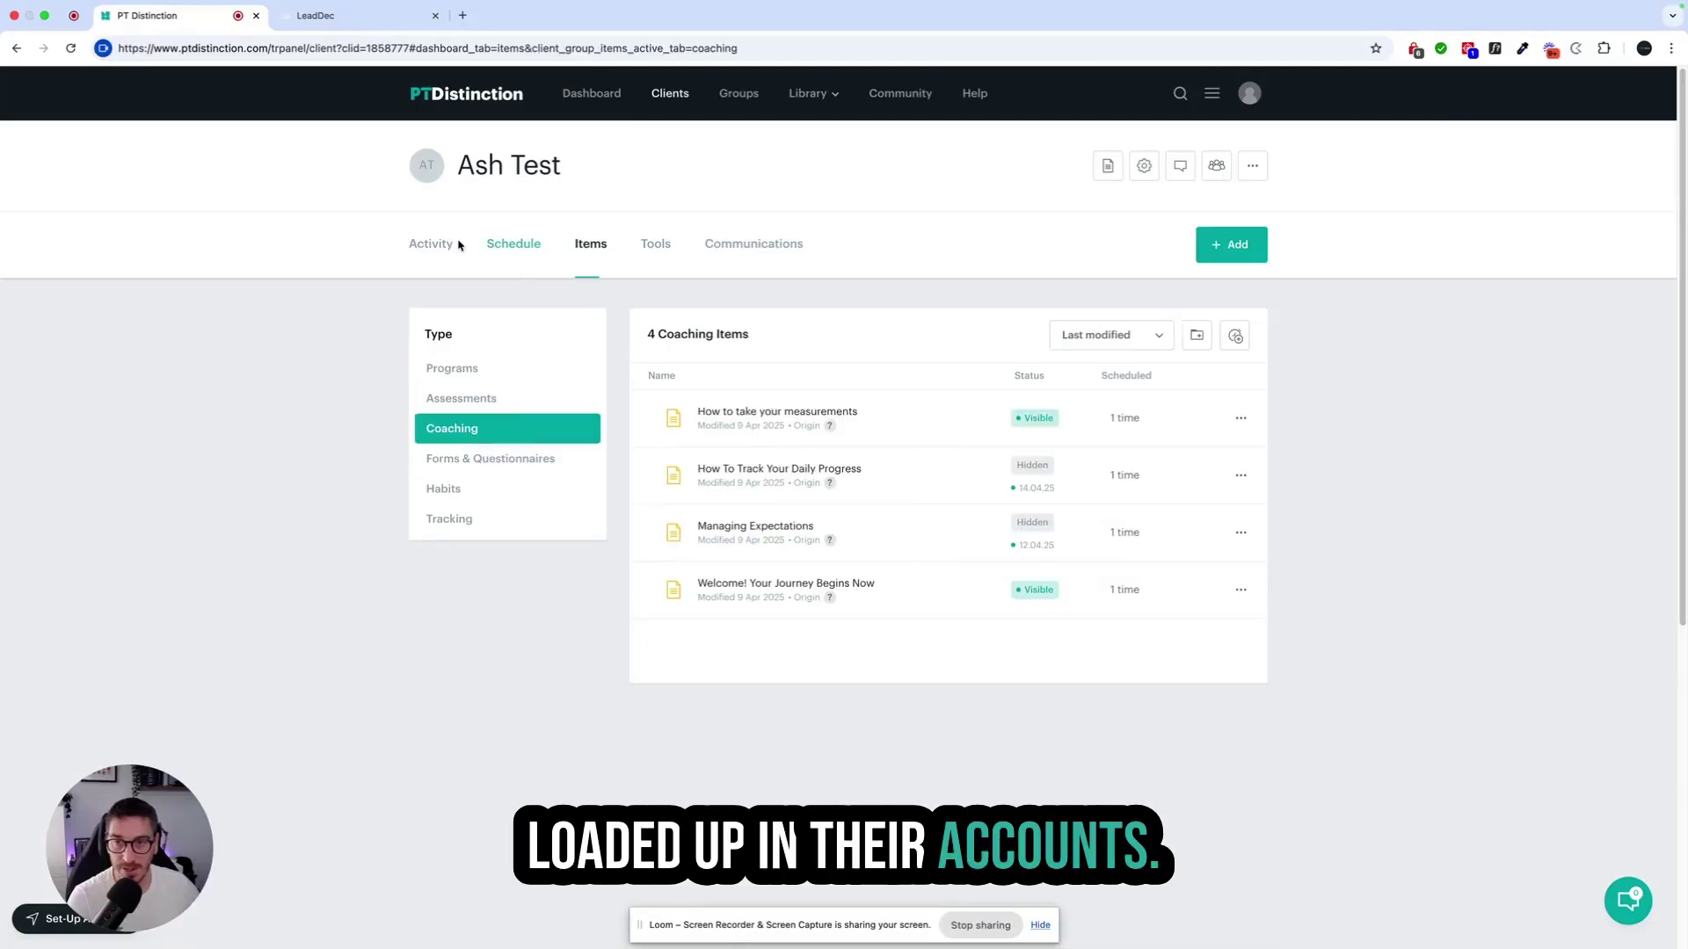
{"action": "left_click", "coordinate": [442, 246]}
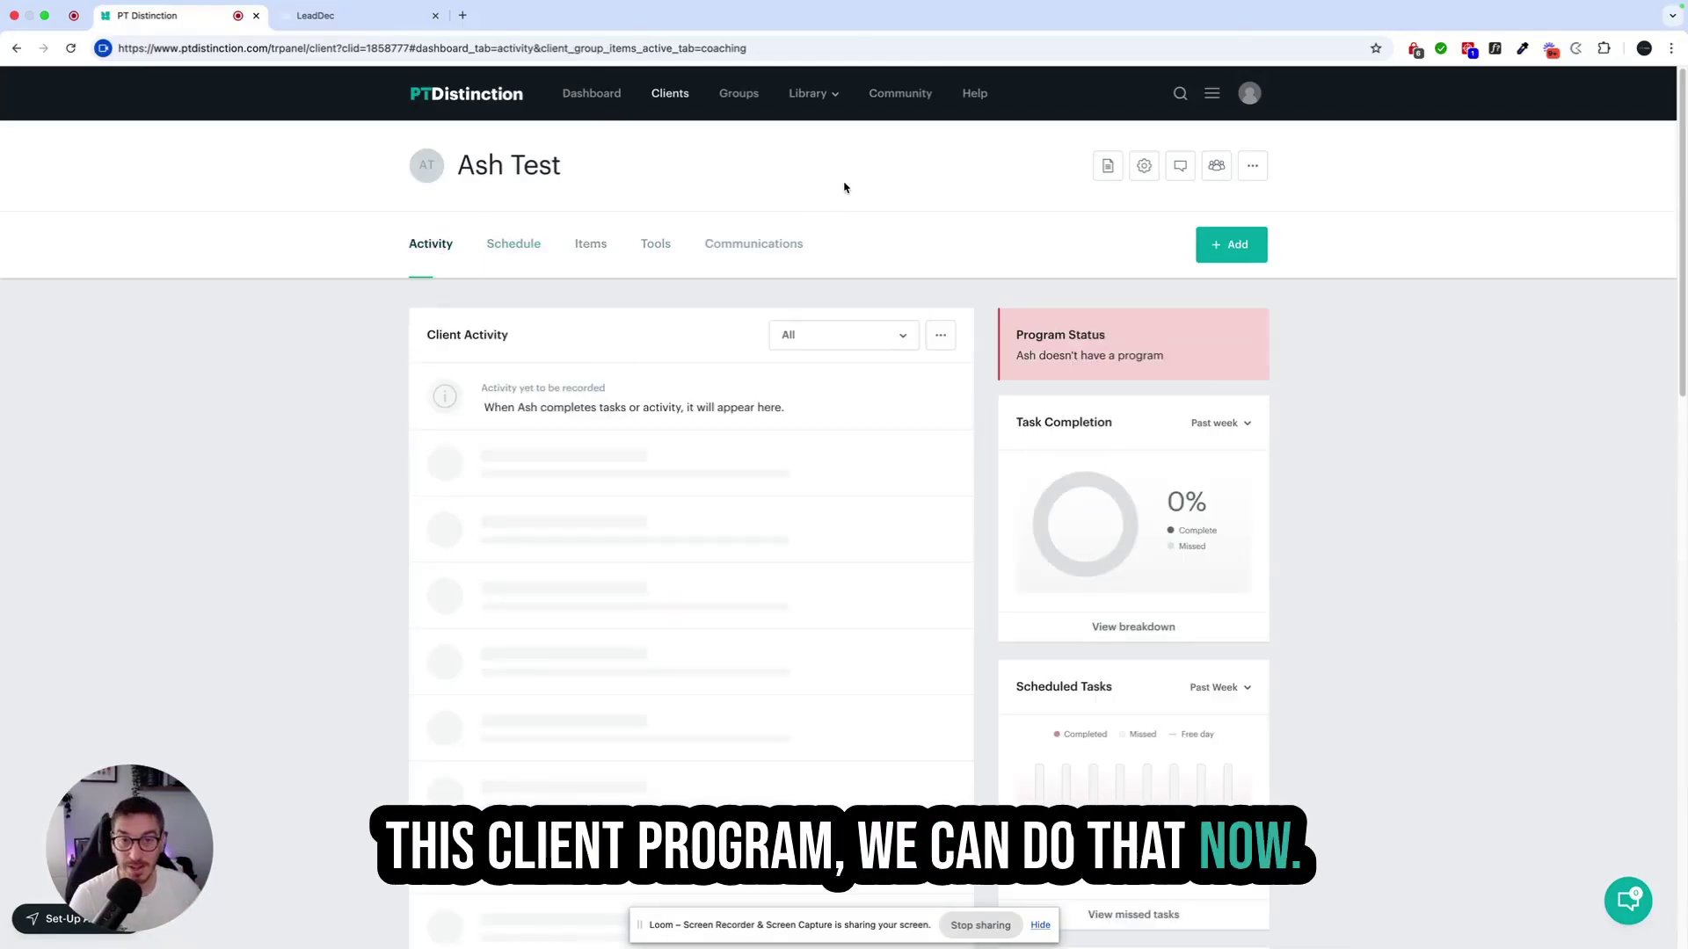
{"action": "left_click", "coordinate": [528, 246]}
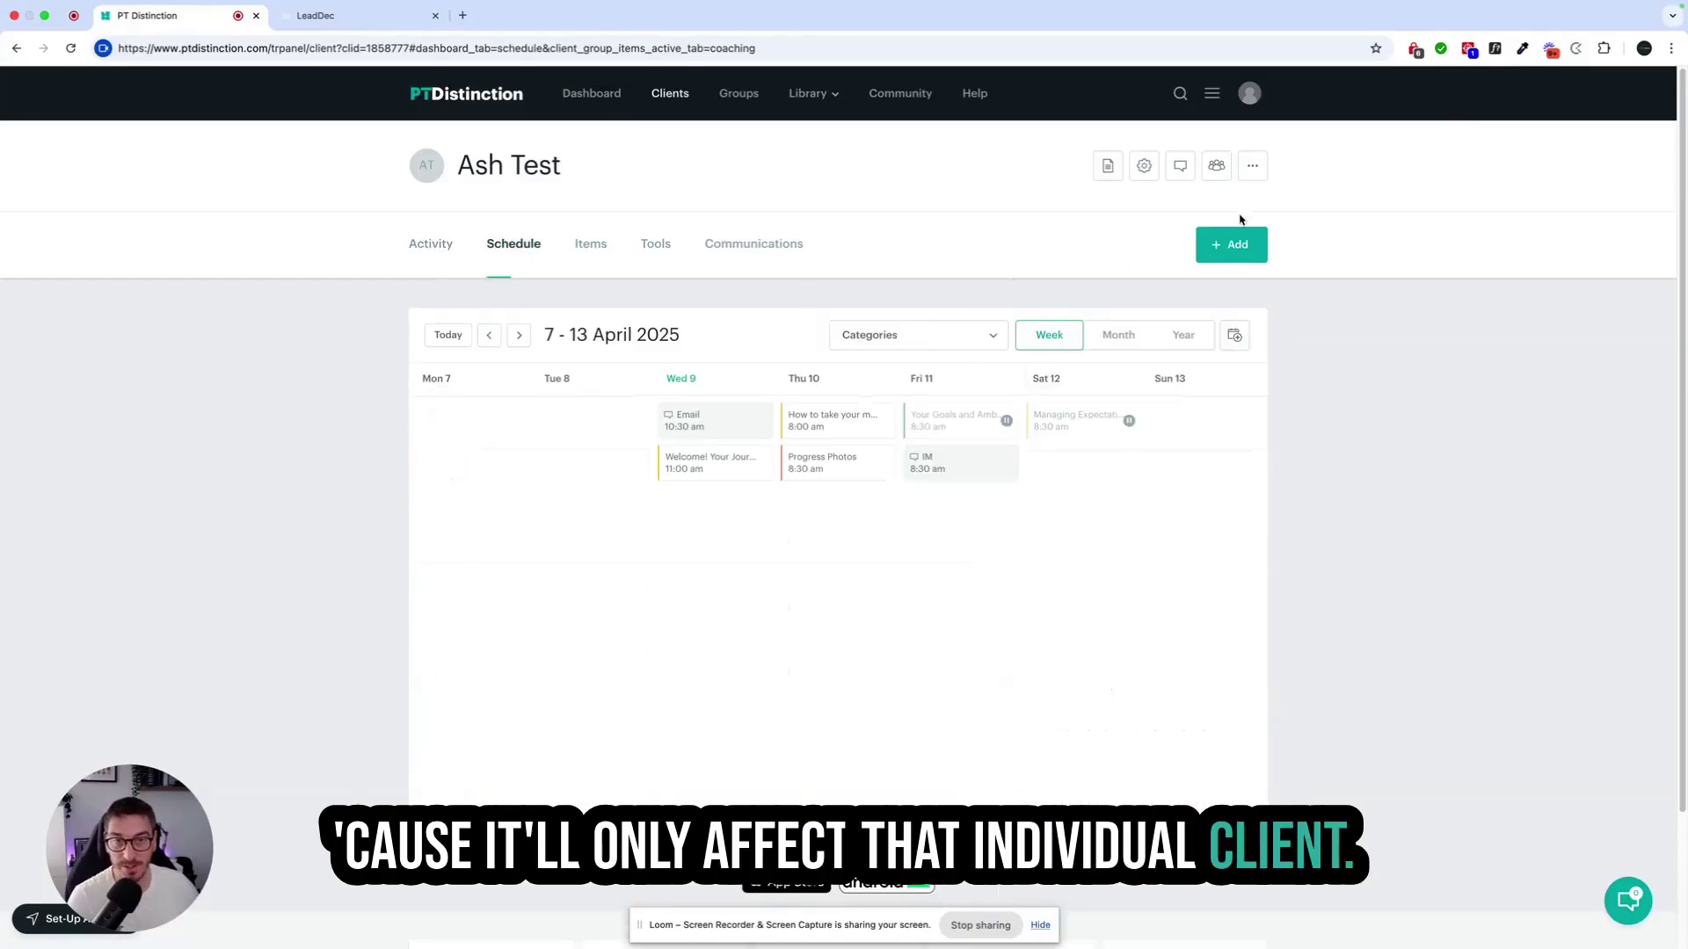
- Remove the client from the pending 3.2 PTD Group - 12 Week Flagship Coaching Content (metric), including the content copied from it
{"action": "left_click", "coordinate": [1217, 167]}
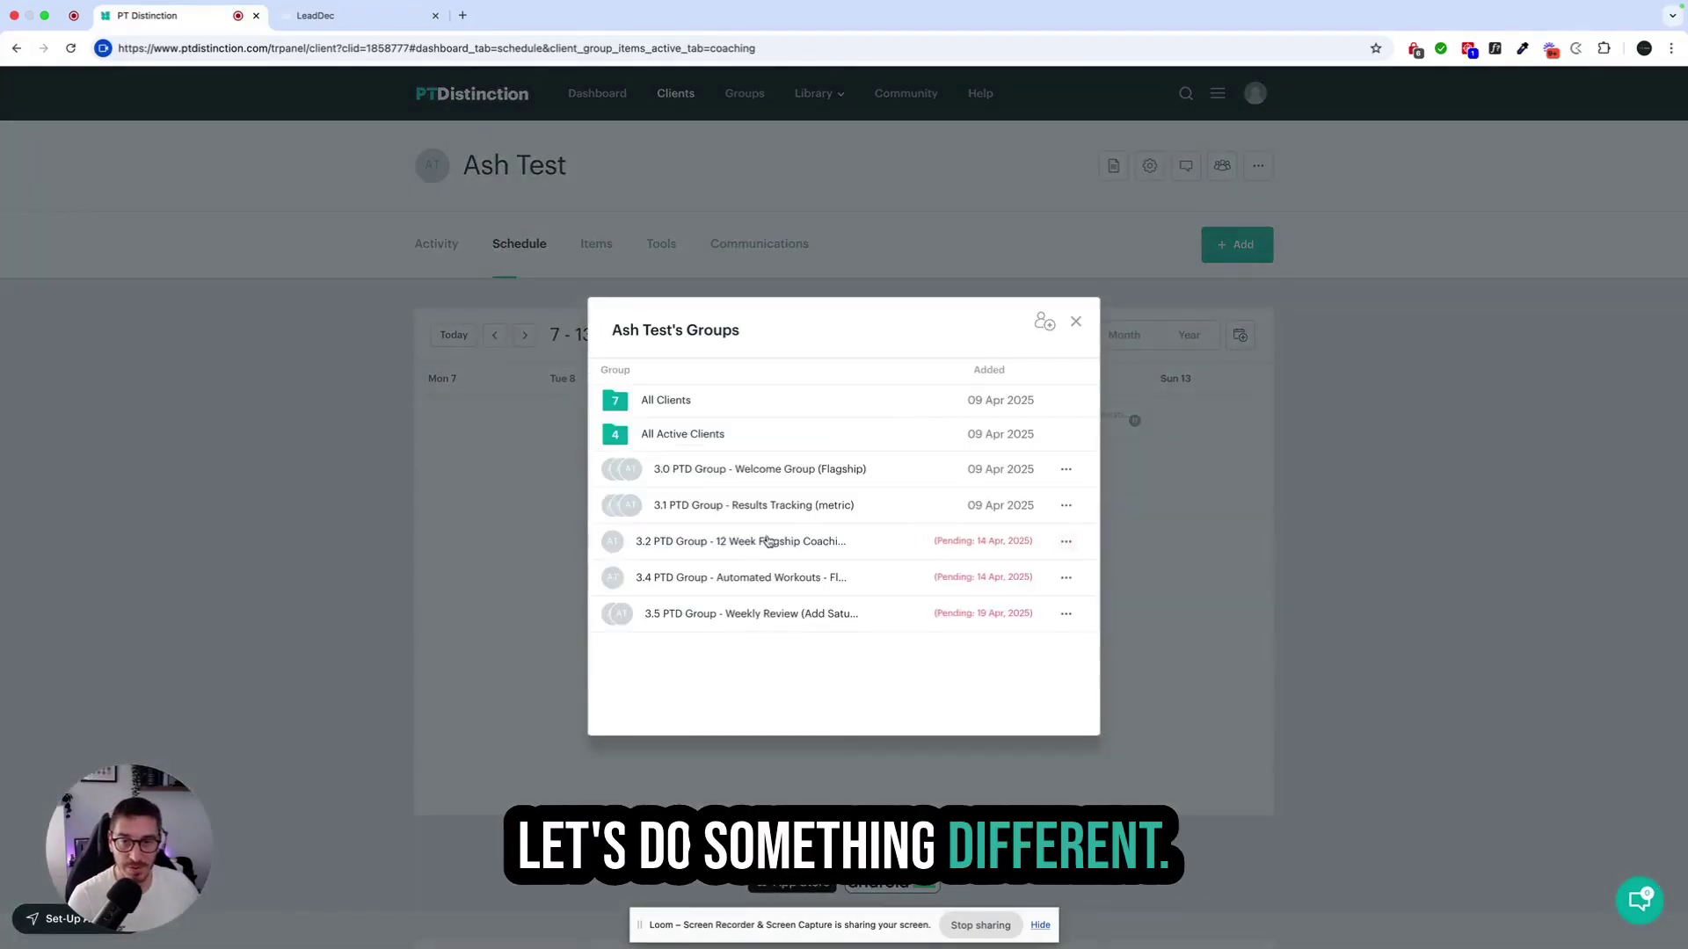
{"action": "left_click", "coordinate": [1069, 543]}
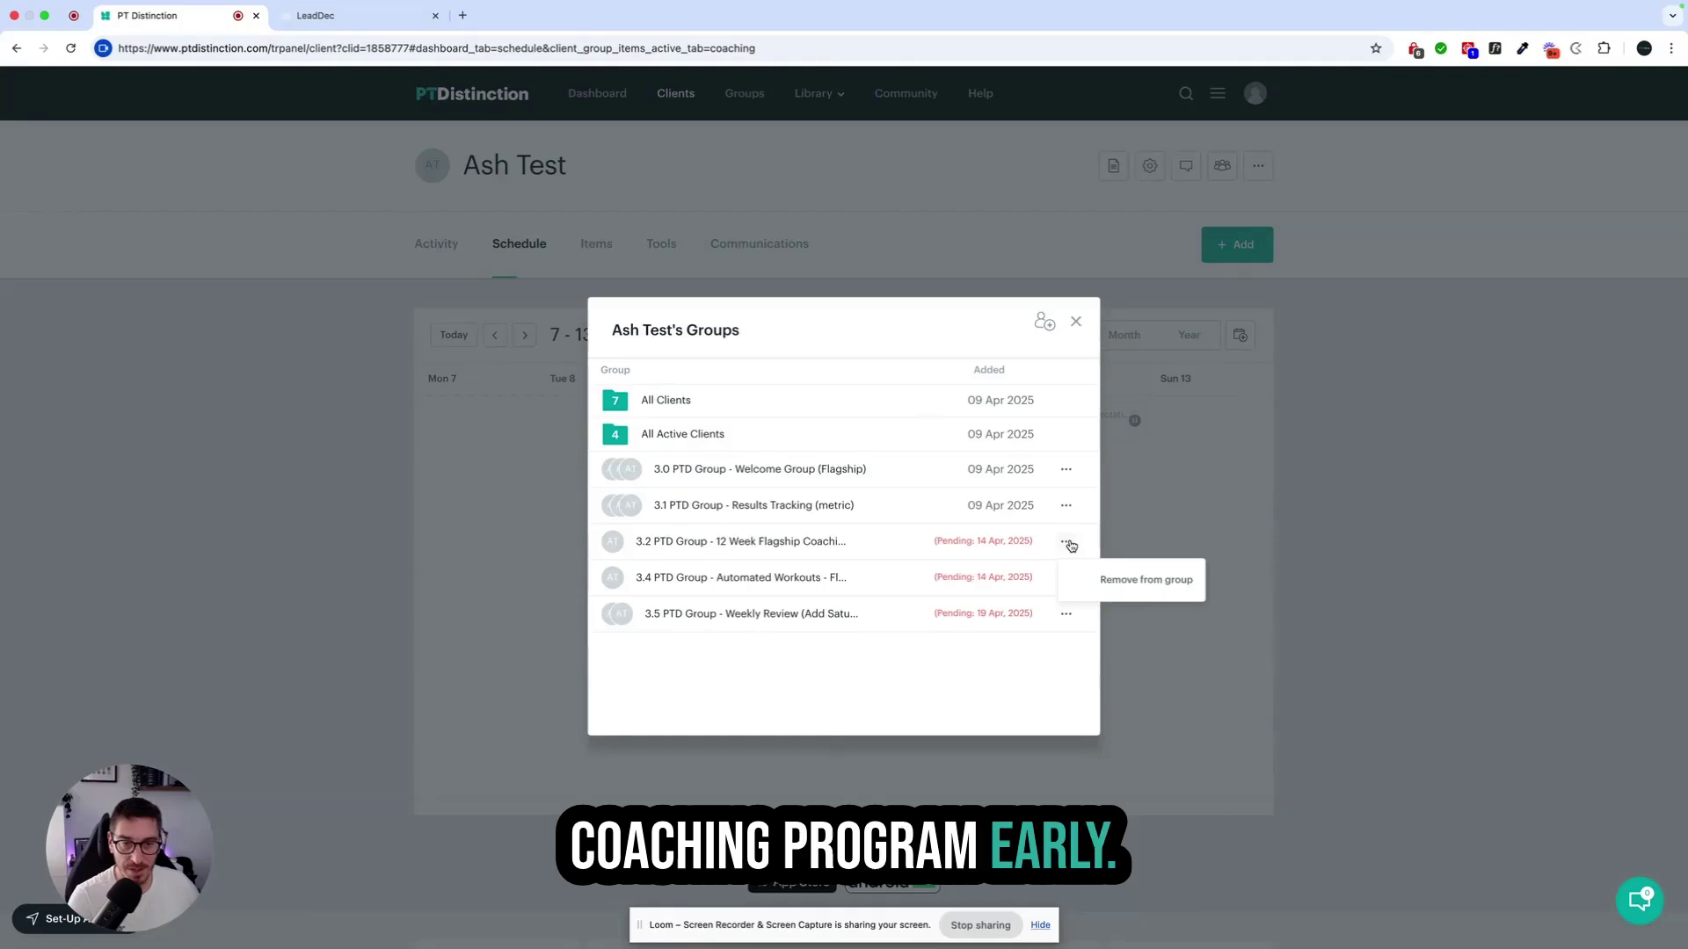
{"action": "left_click", "coordinate": [1086, 580]}
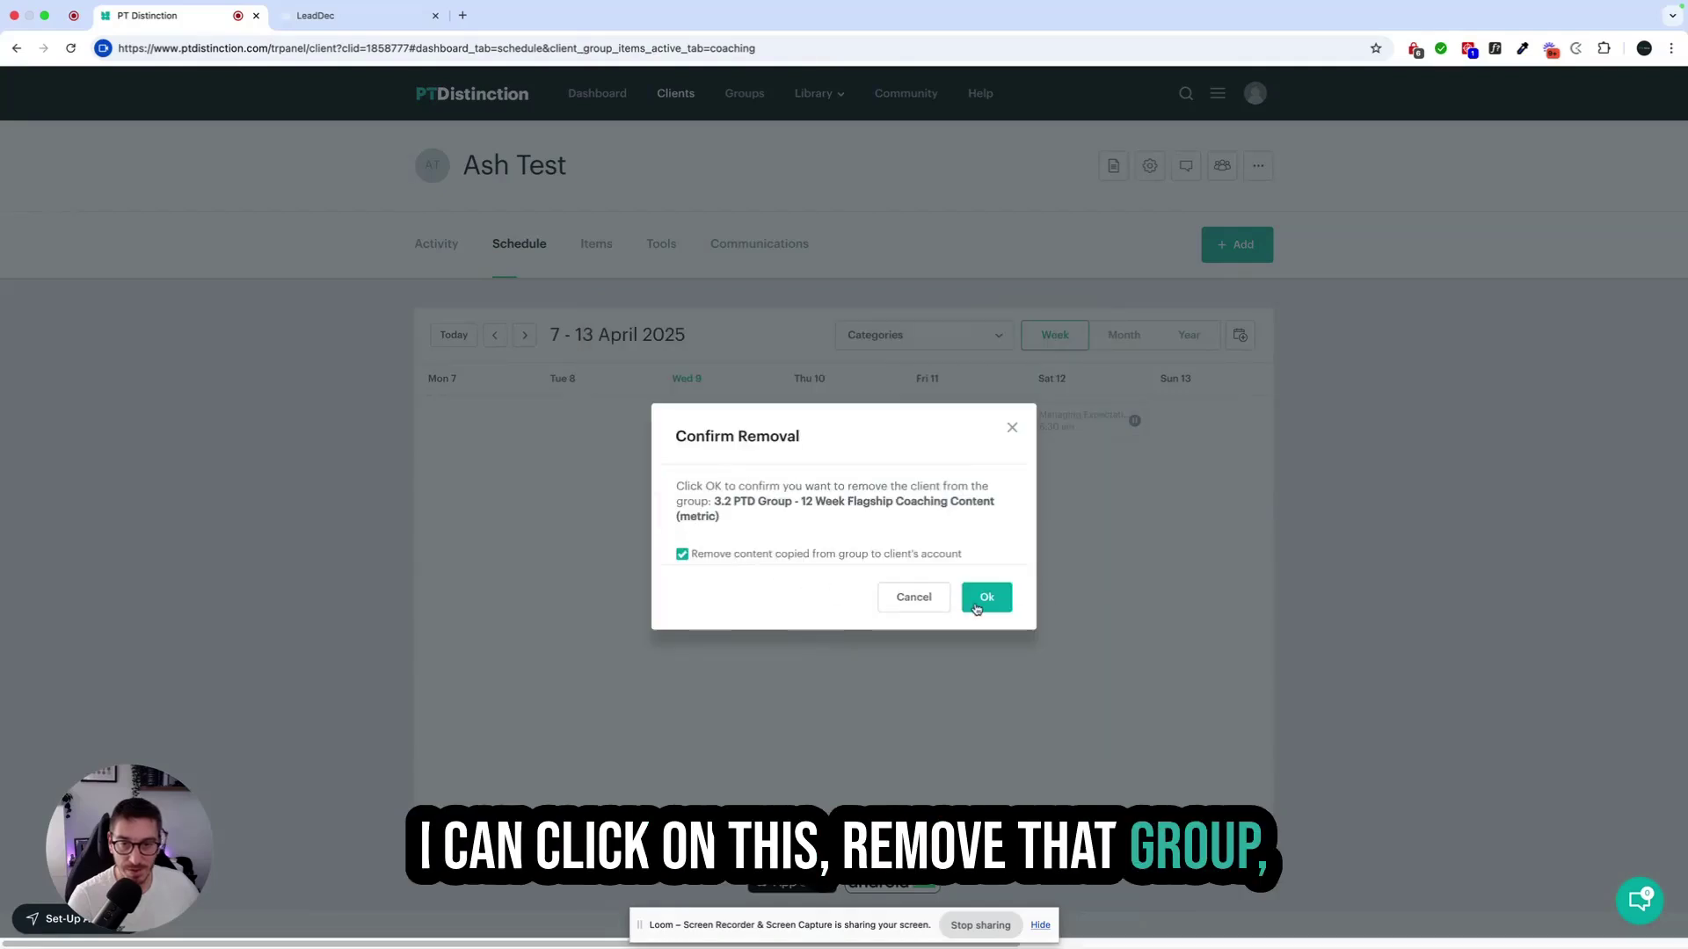
{"action": "left_click", "coordinate": [978, 604]}
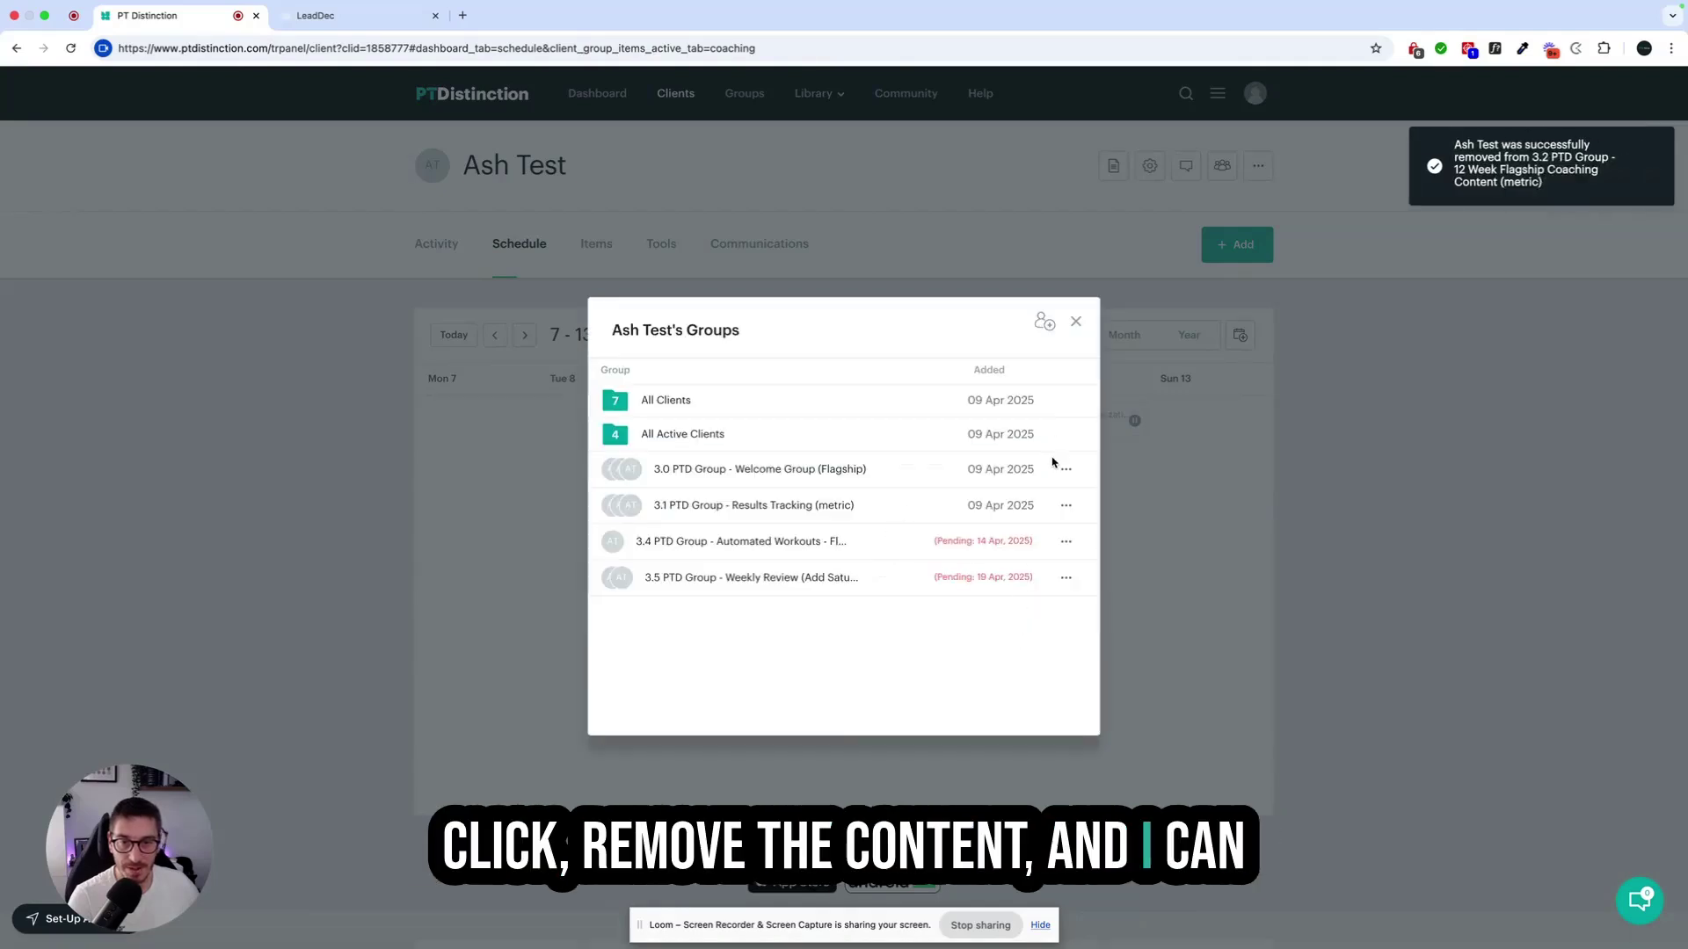
- Add the client back to 3.2 PTD Group - 12 Week Flagship Coaching Content (metric), starting right away
{"action": "left_click", "coordinate": [1044, 321]}
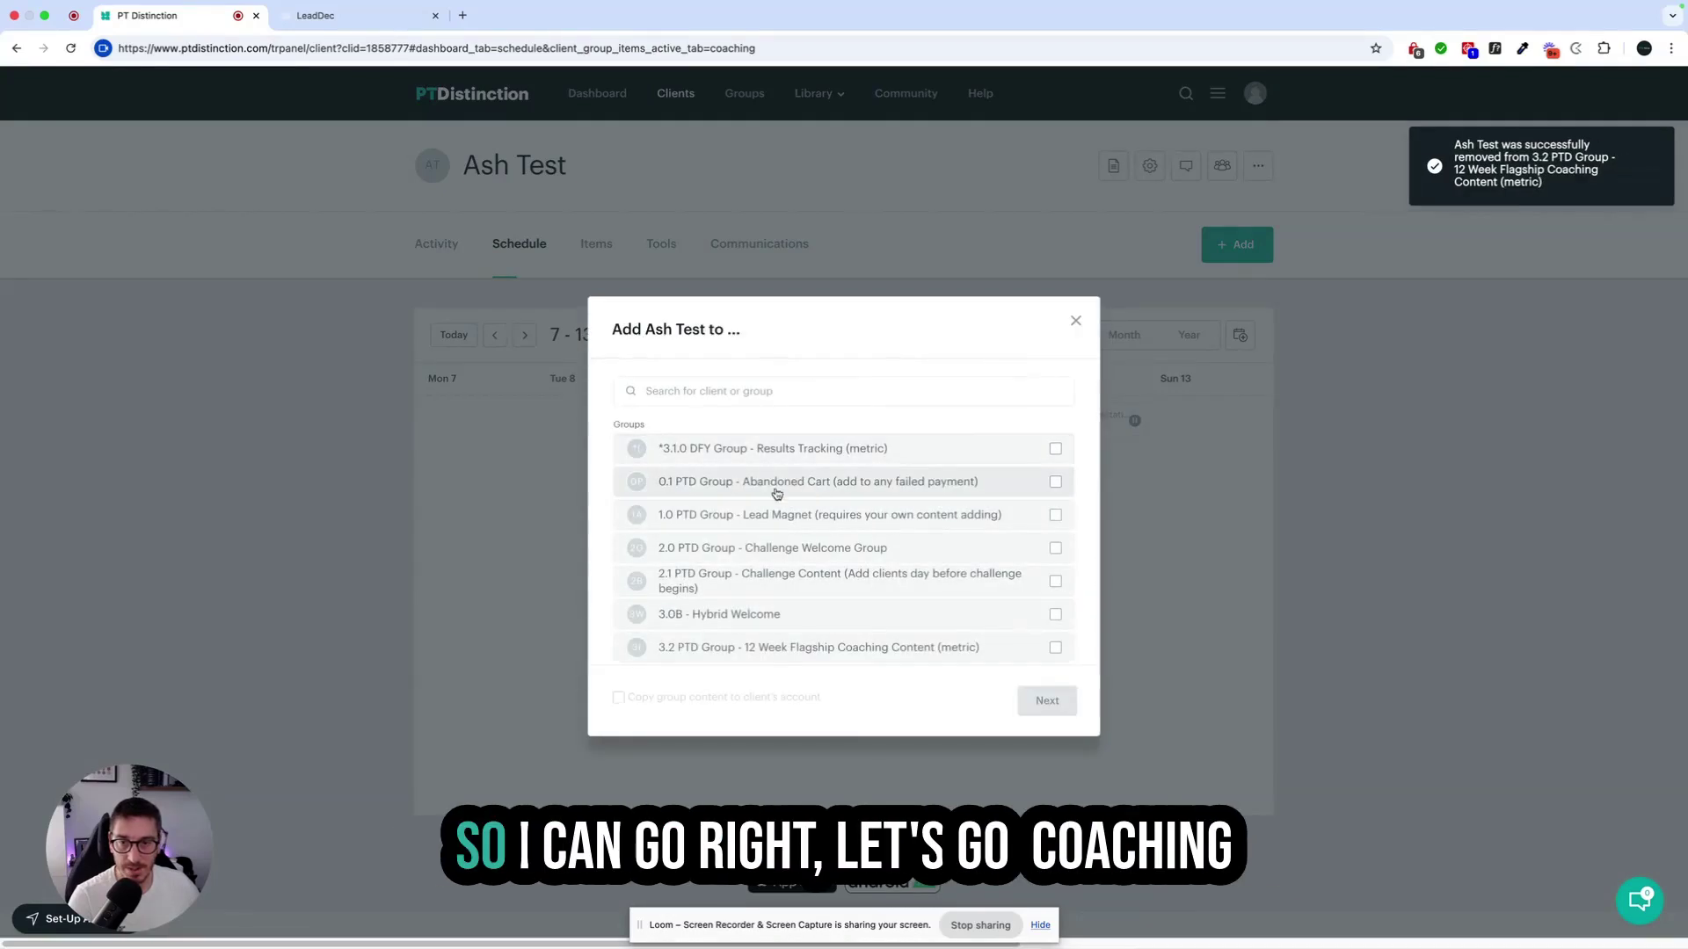
{"action": "scroll", "coordinate": [942, 565], "scroll_direction": "down", "scroll_amount": 1}
{"action": "left_click", "coordinate": [1055, 616]}
{"action": "left_click", "coordinate": [1025, 701]}
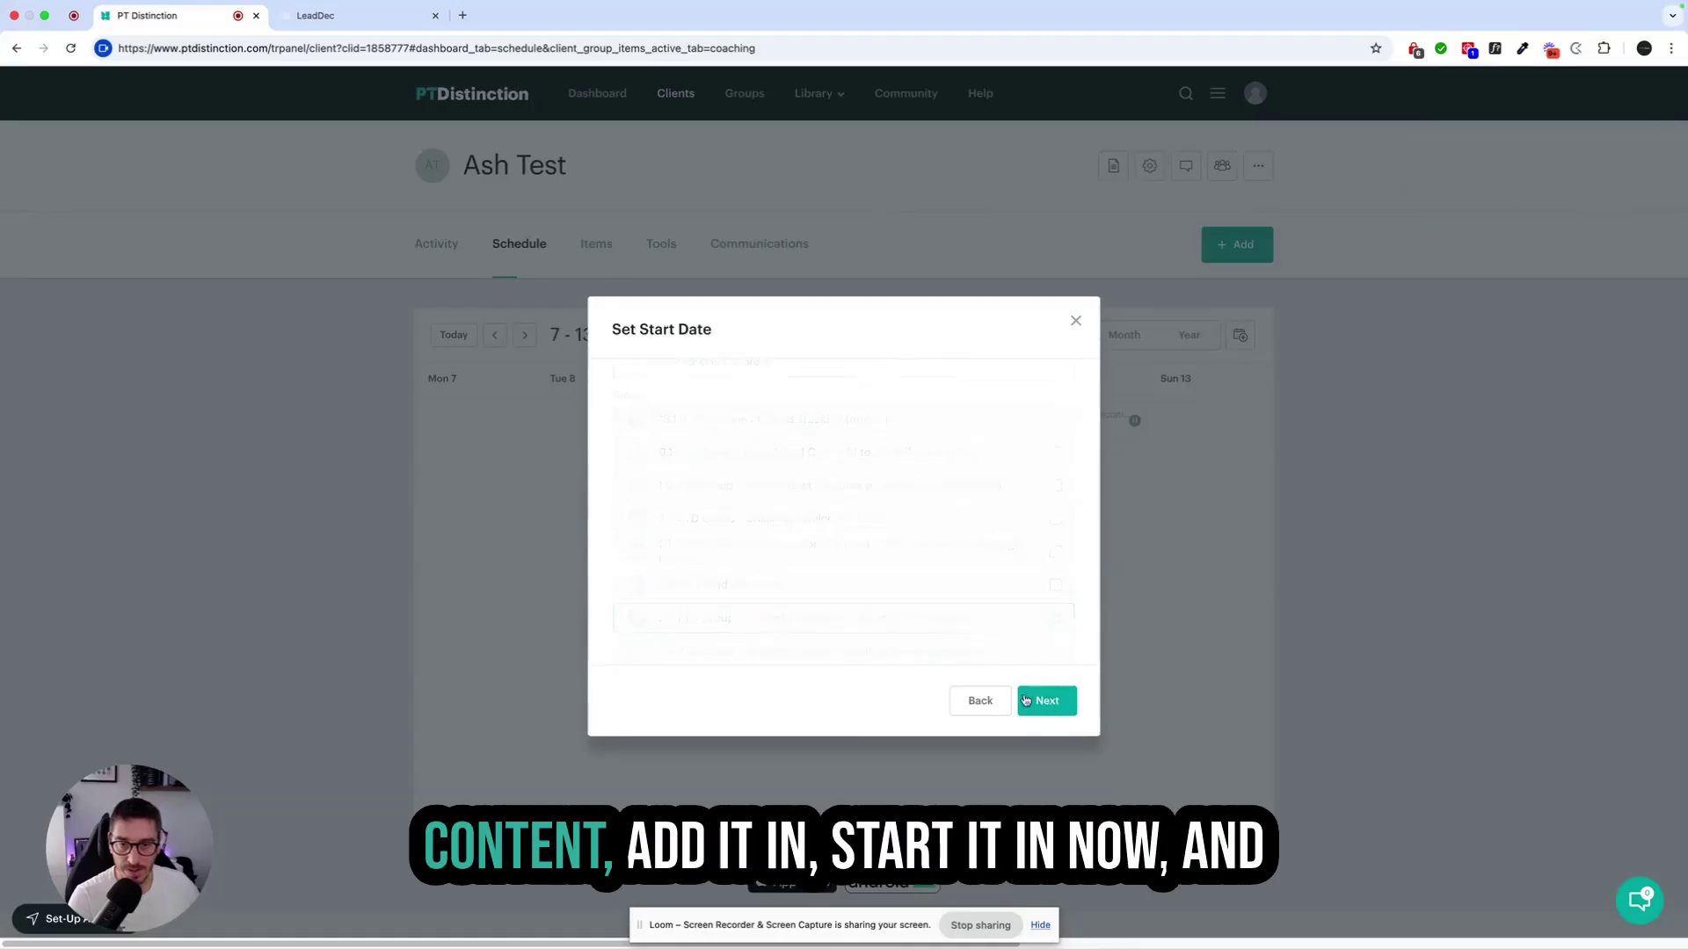
{"action": "left_click", "coordinate": [1054, 703]}
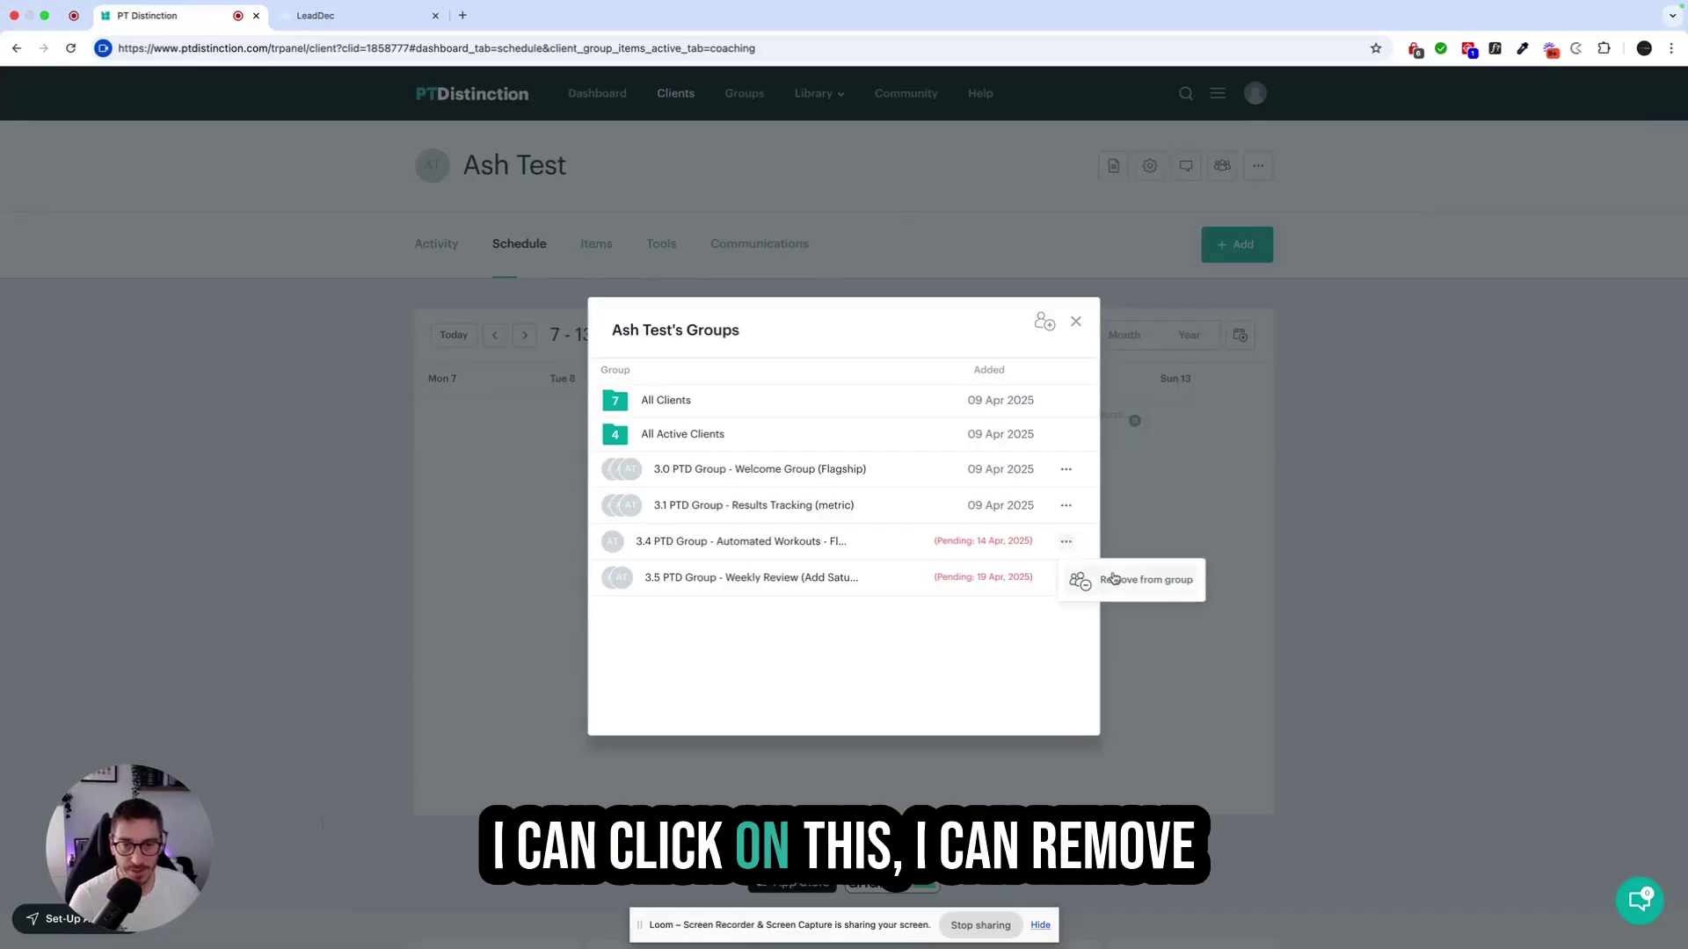
- Remove the client from 3.4 PTD Group - Automated Workouts - Flagship (12 Weeks - Not Scheduled), including its copied content
{"action": "left_click", "coordinate": [1104, 580]}
{"action": "left_click", "coordinate": [988, 598]}
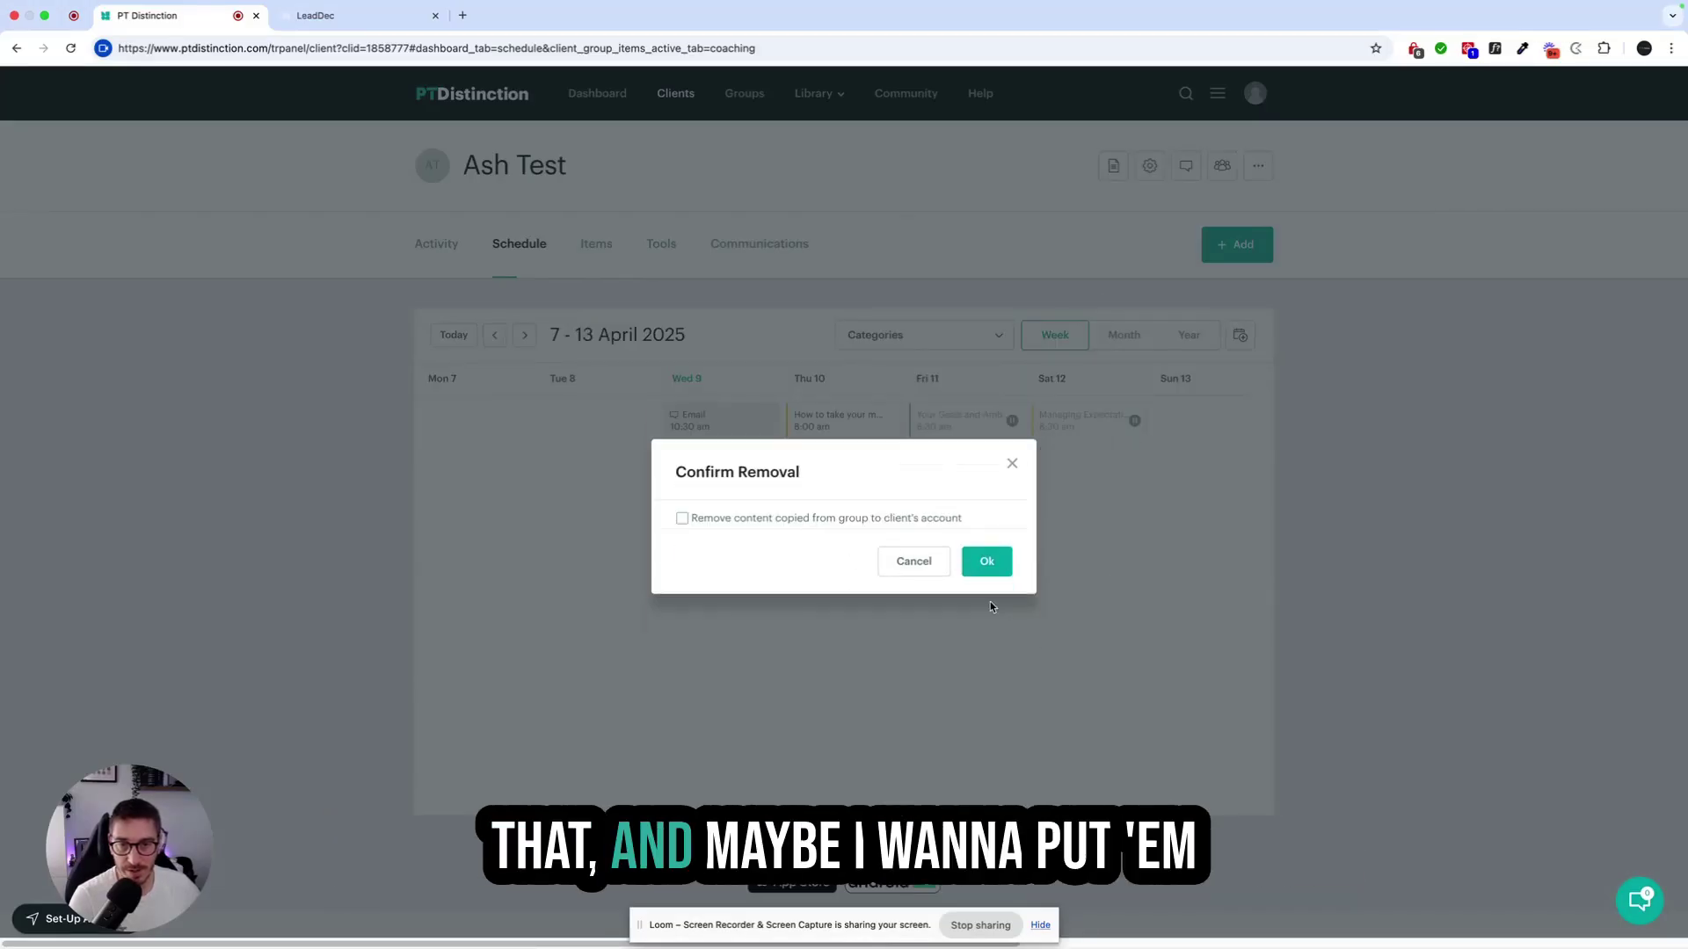
{"action": "left_click", "coordinate": [975, 571]}
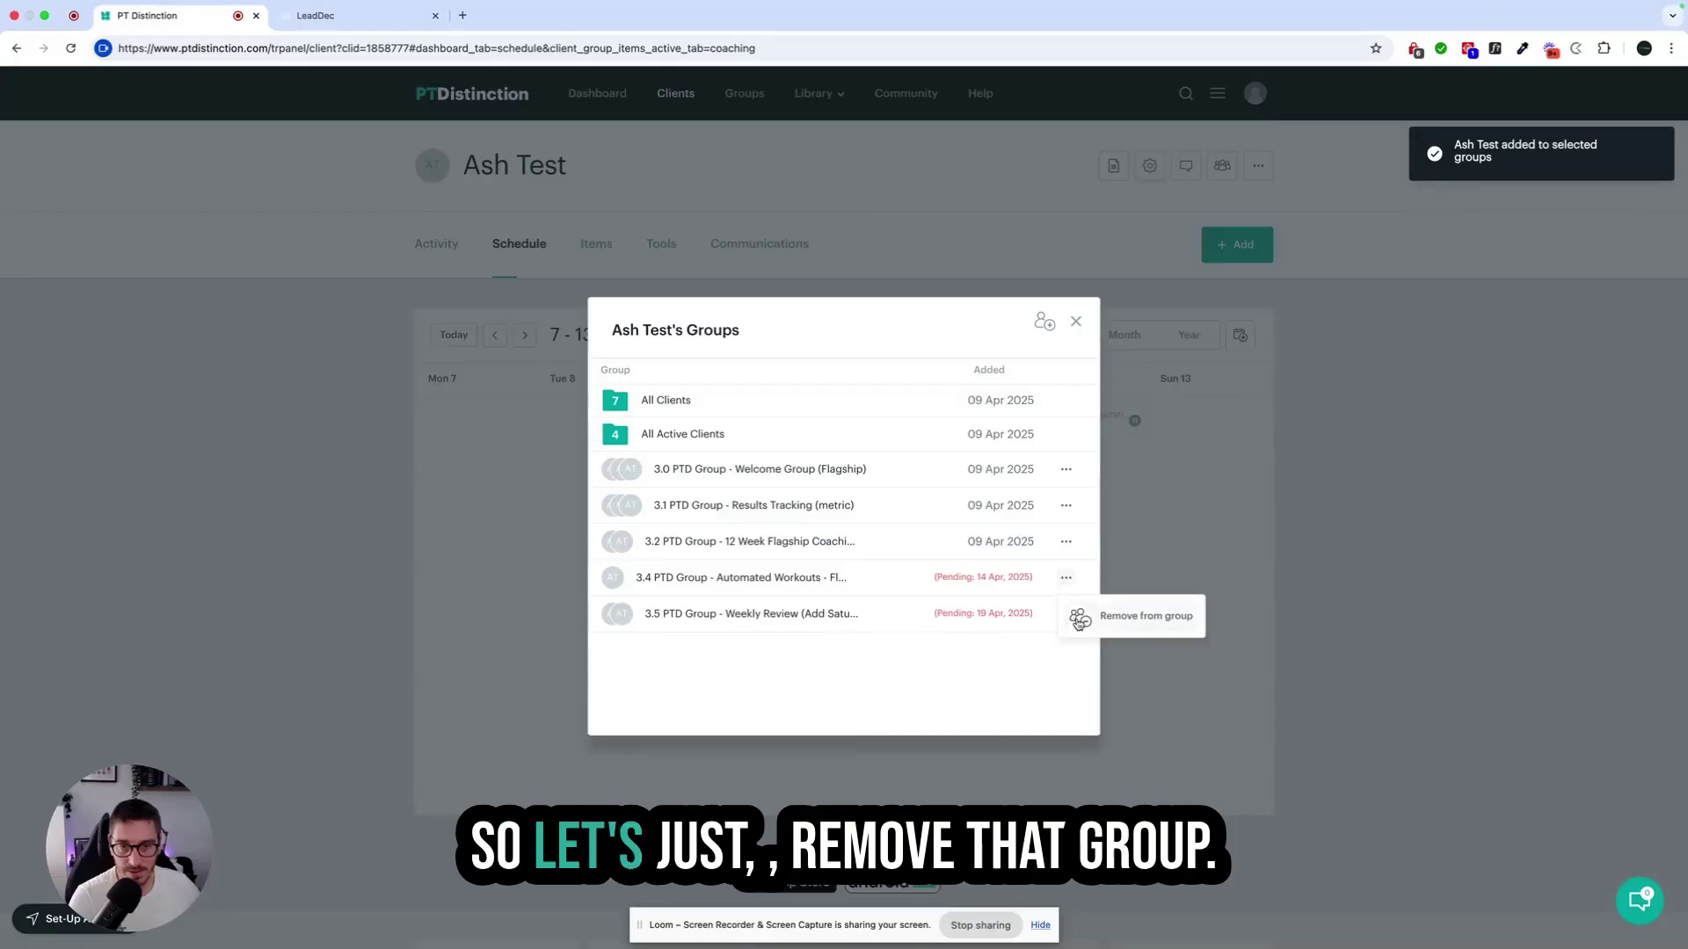
{"action": "left_click", "coordinate": [1079, 621]}
{"action": "left_click", "coordinate": [740, 559]}
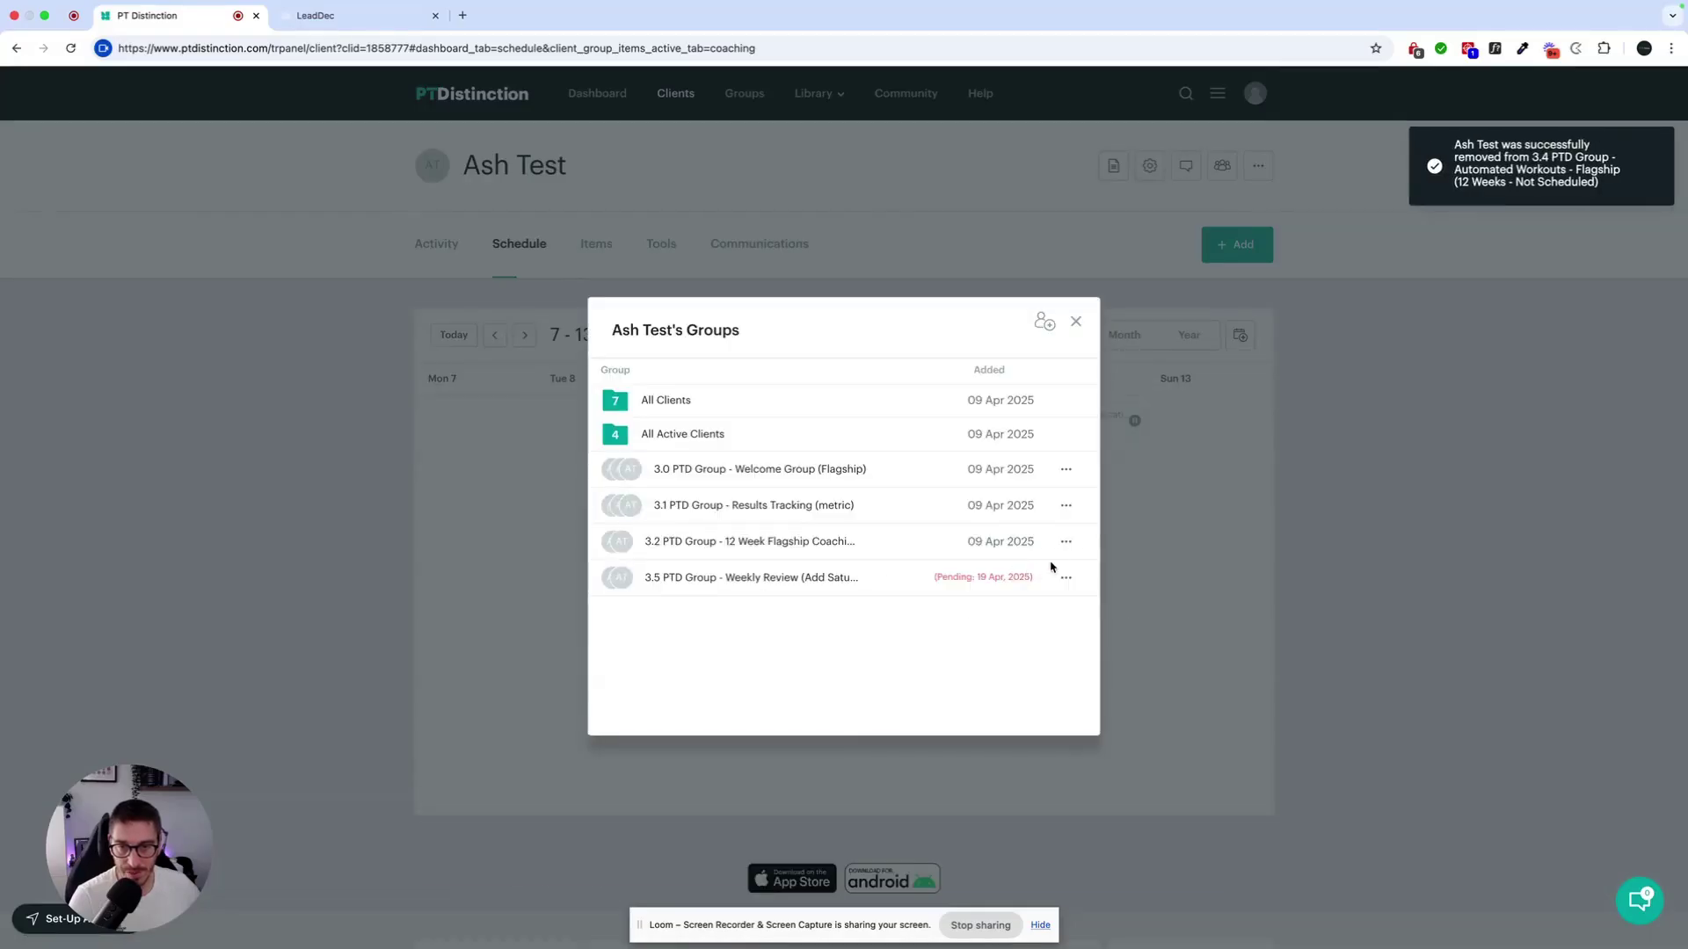
- Add the client to 6.1 PTD Group - Automated Workout - Beginner Home 3x day split (12 Weeks - Scheduled)
{"action": "left_click", "coordinate": [1045, 322]}
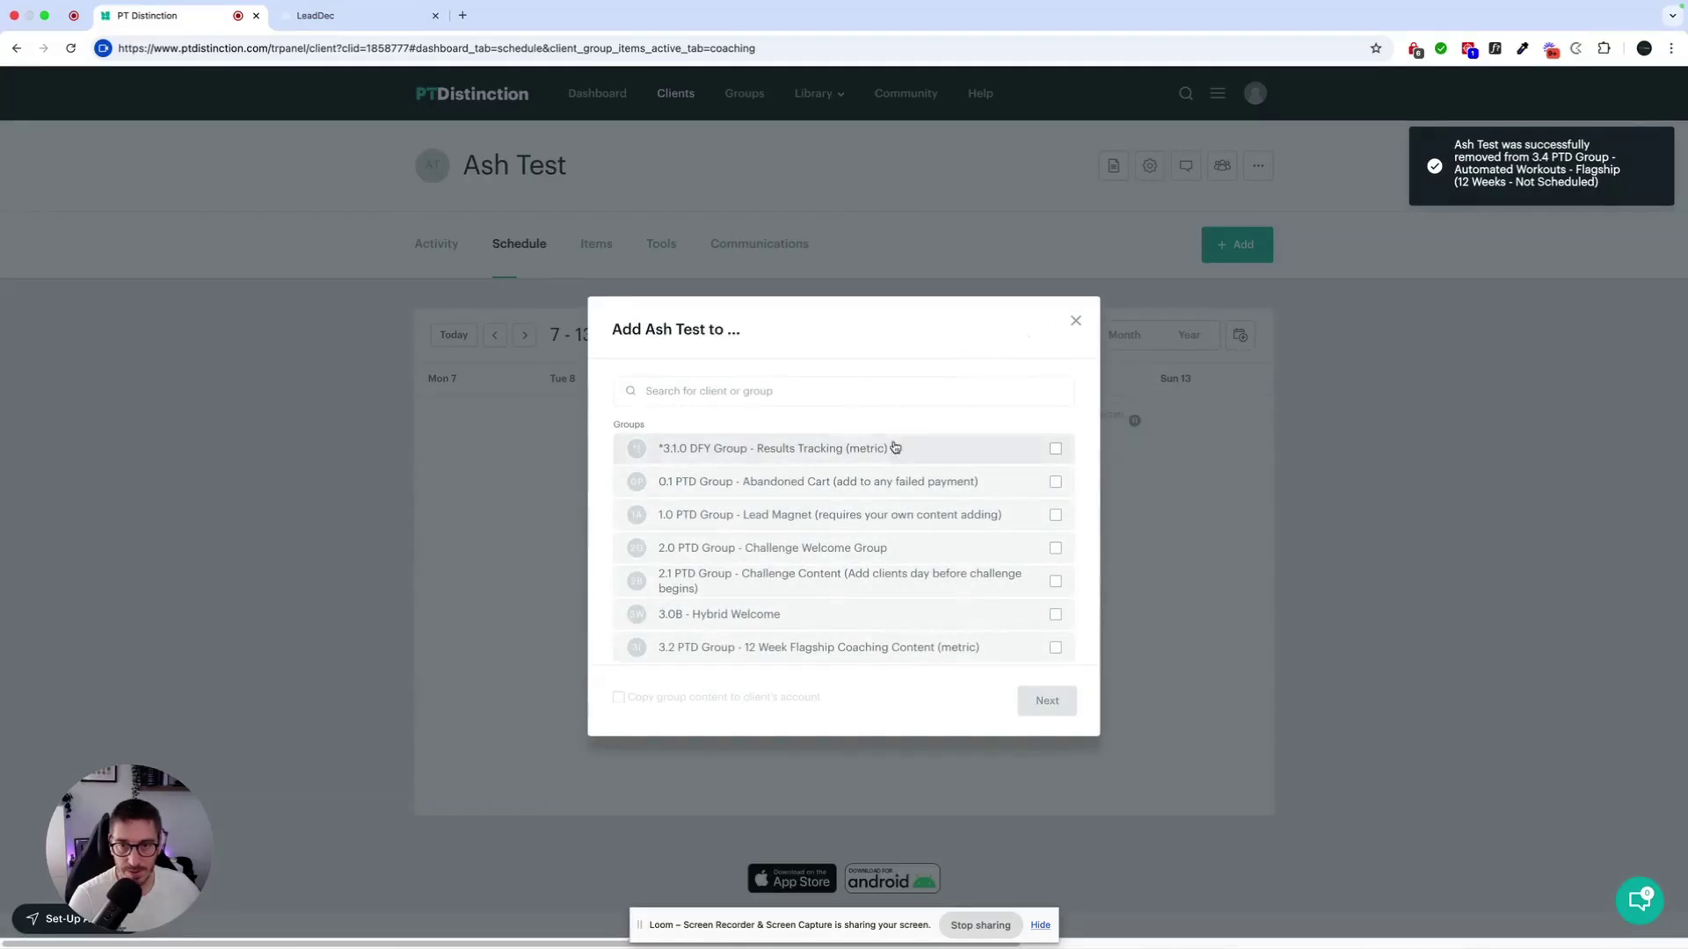
{"action": "scroll", "coordinate": [914, 493], "scroll_direction": "down", "scroll_amount": 10}
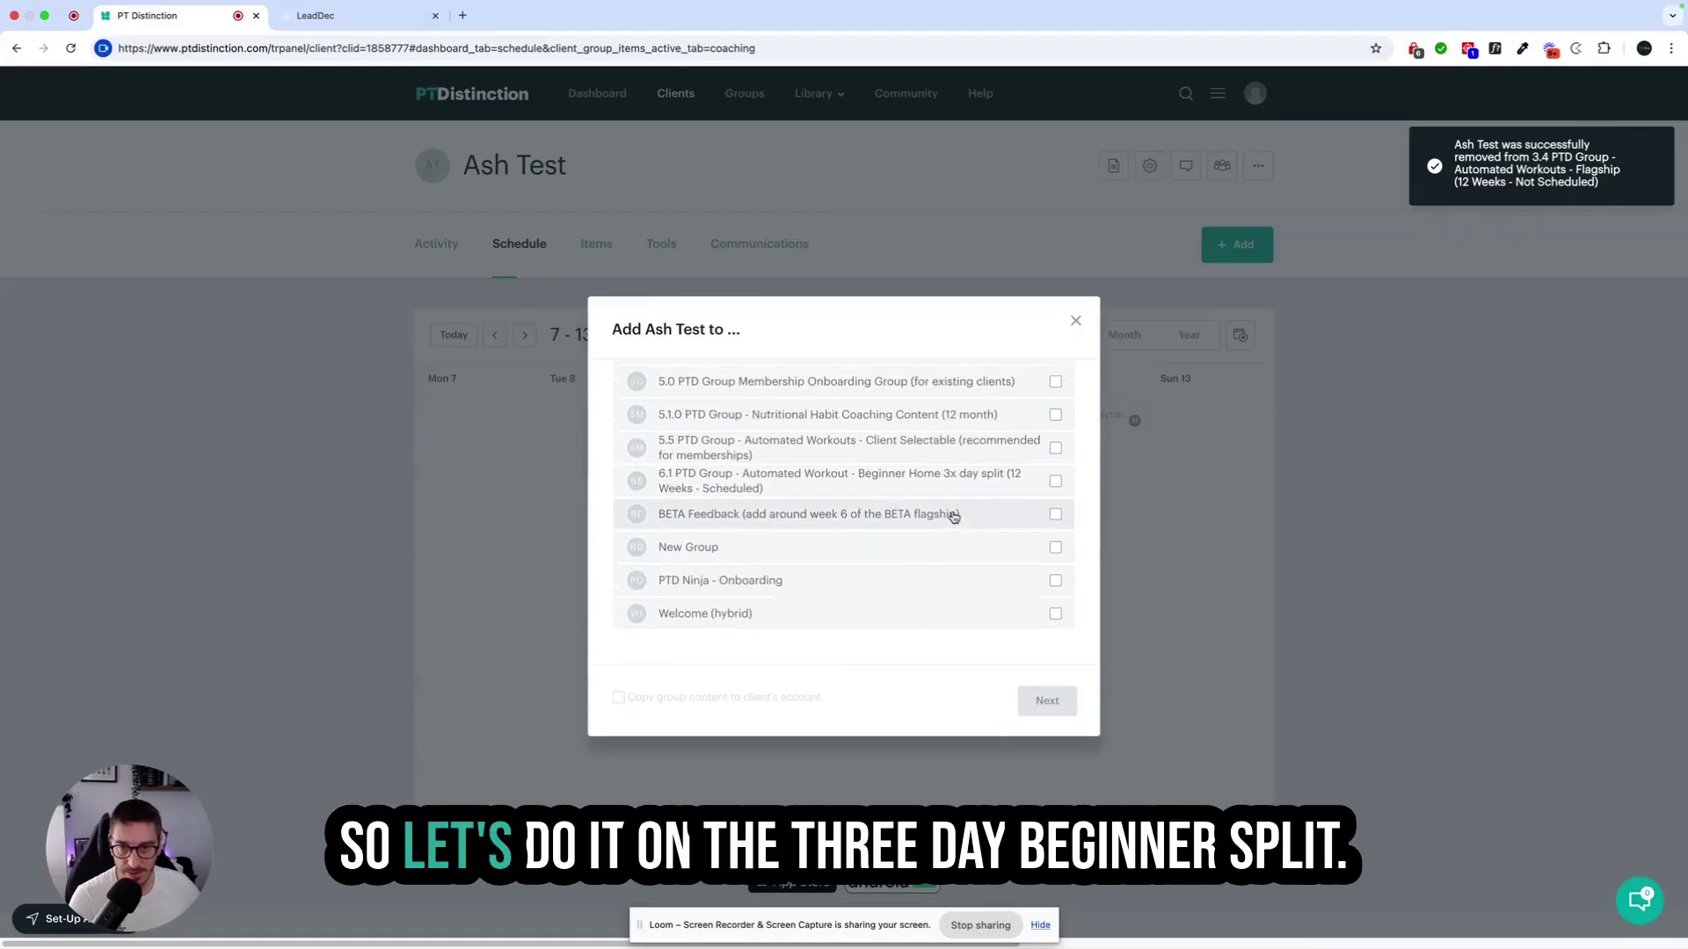
{"action": "left_click", "coordinate": [1055, 481]}
{"action": "left_click", "coordinate": [1047, 700]}
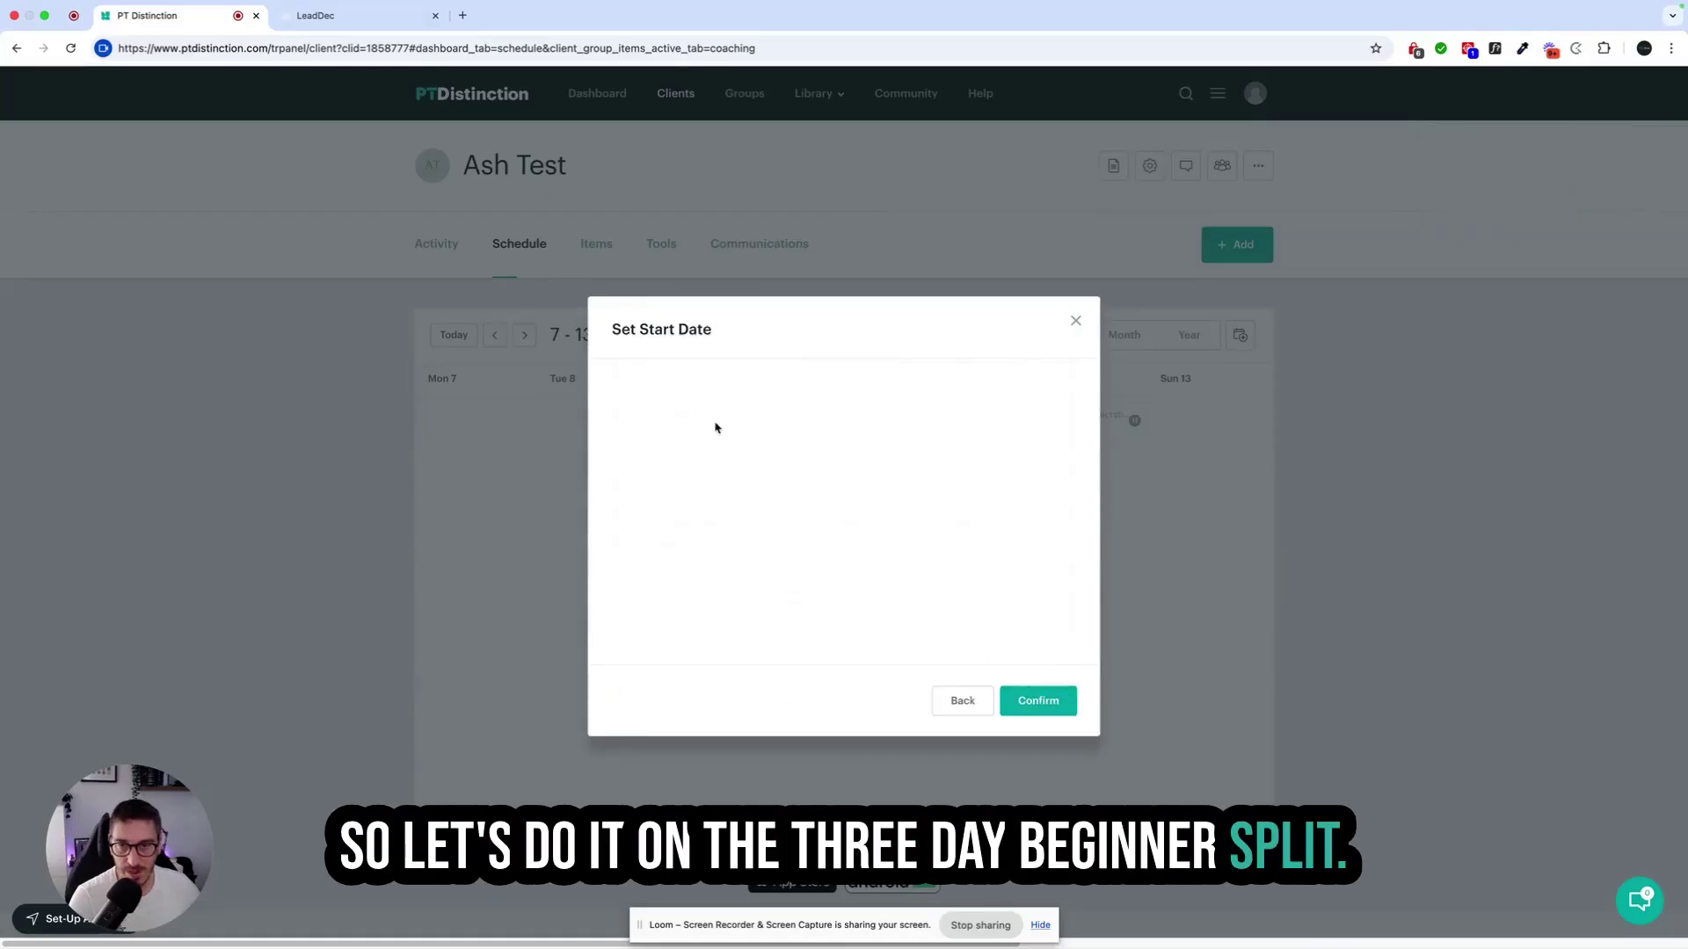
{"action": "left_click", "coordinate": [1037, 700]}
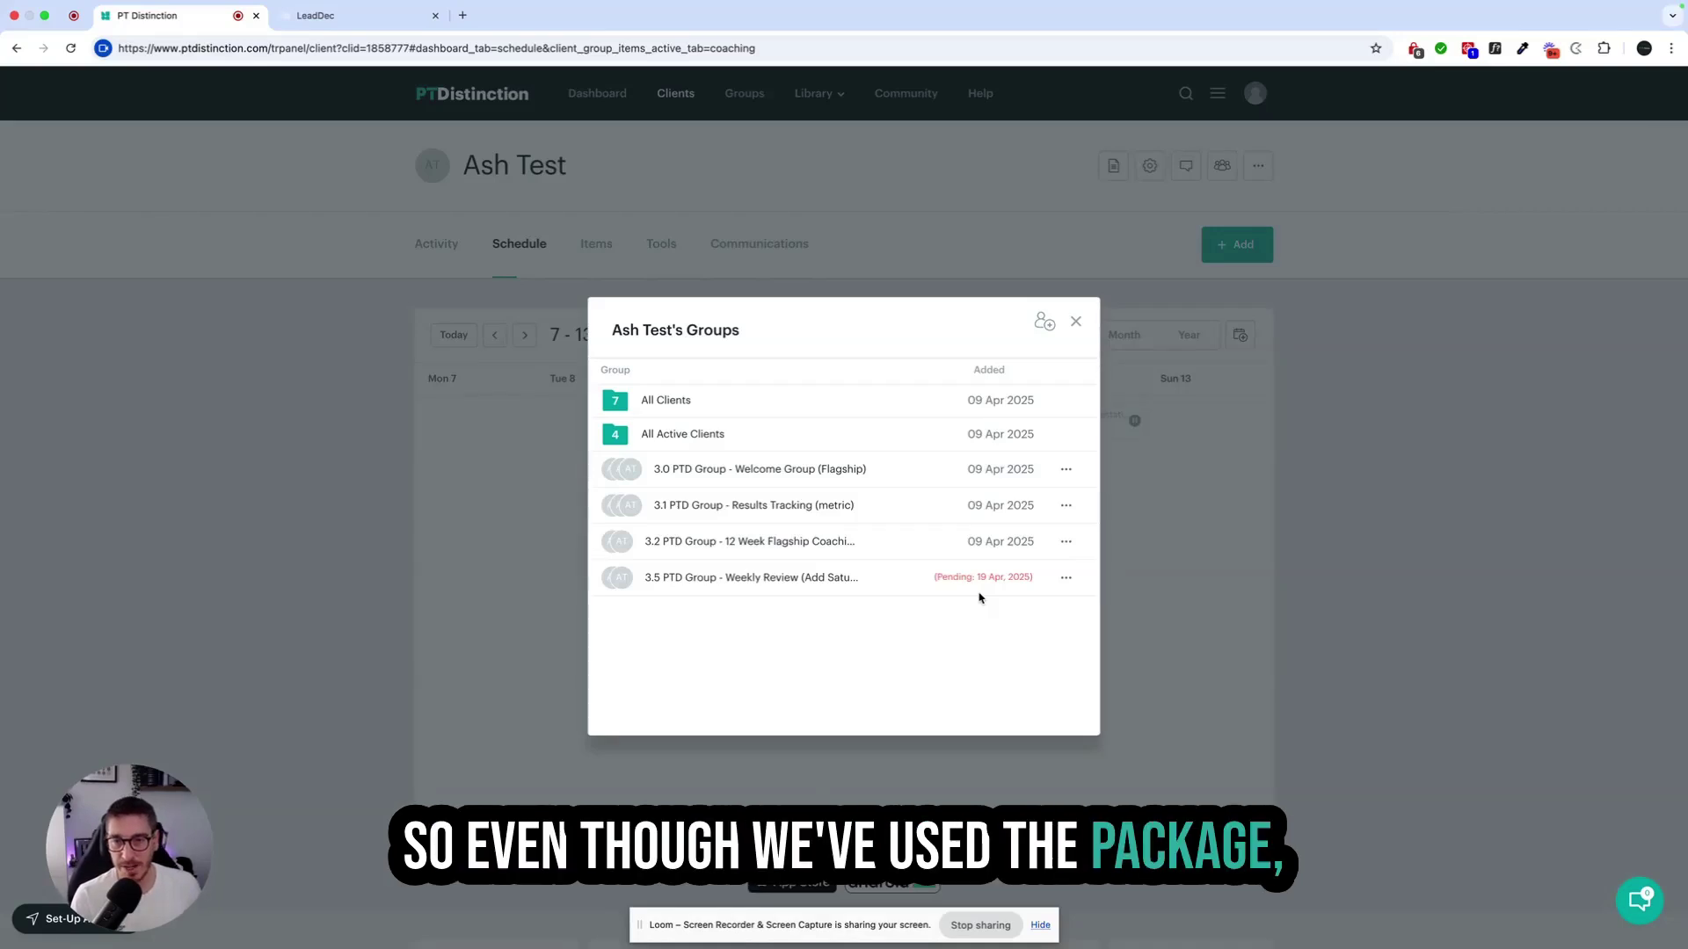
- Reload the client's page and review the updated schedule, tools, coaching items and group memberships
{"action": "left_click", "coordinate": [1075, 322]}
{"action": "left_click", "coordinate": [72, 48]}
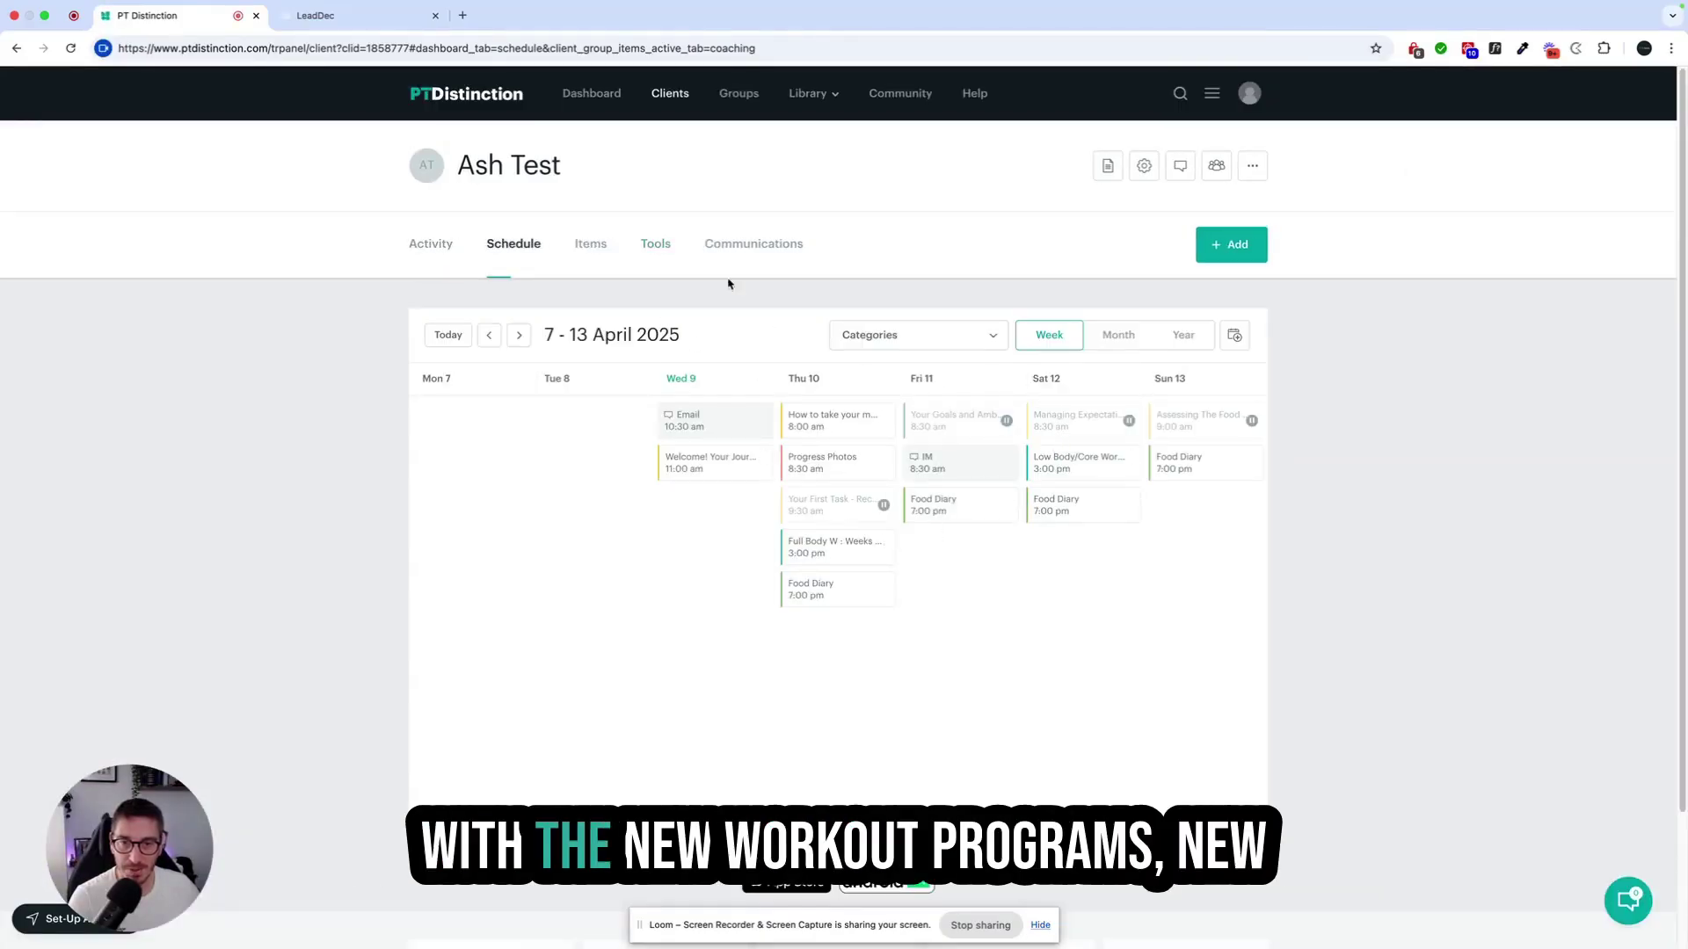
{"action": "left_click", "coordinate": [669, 250]}
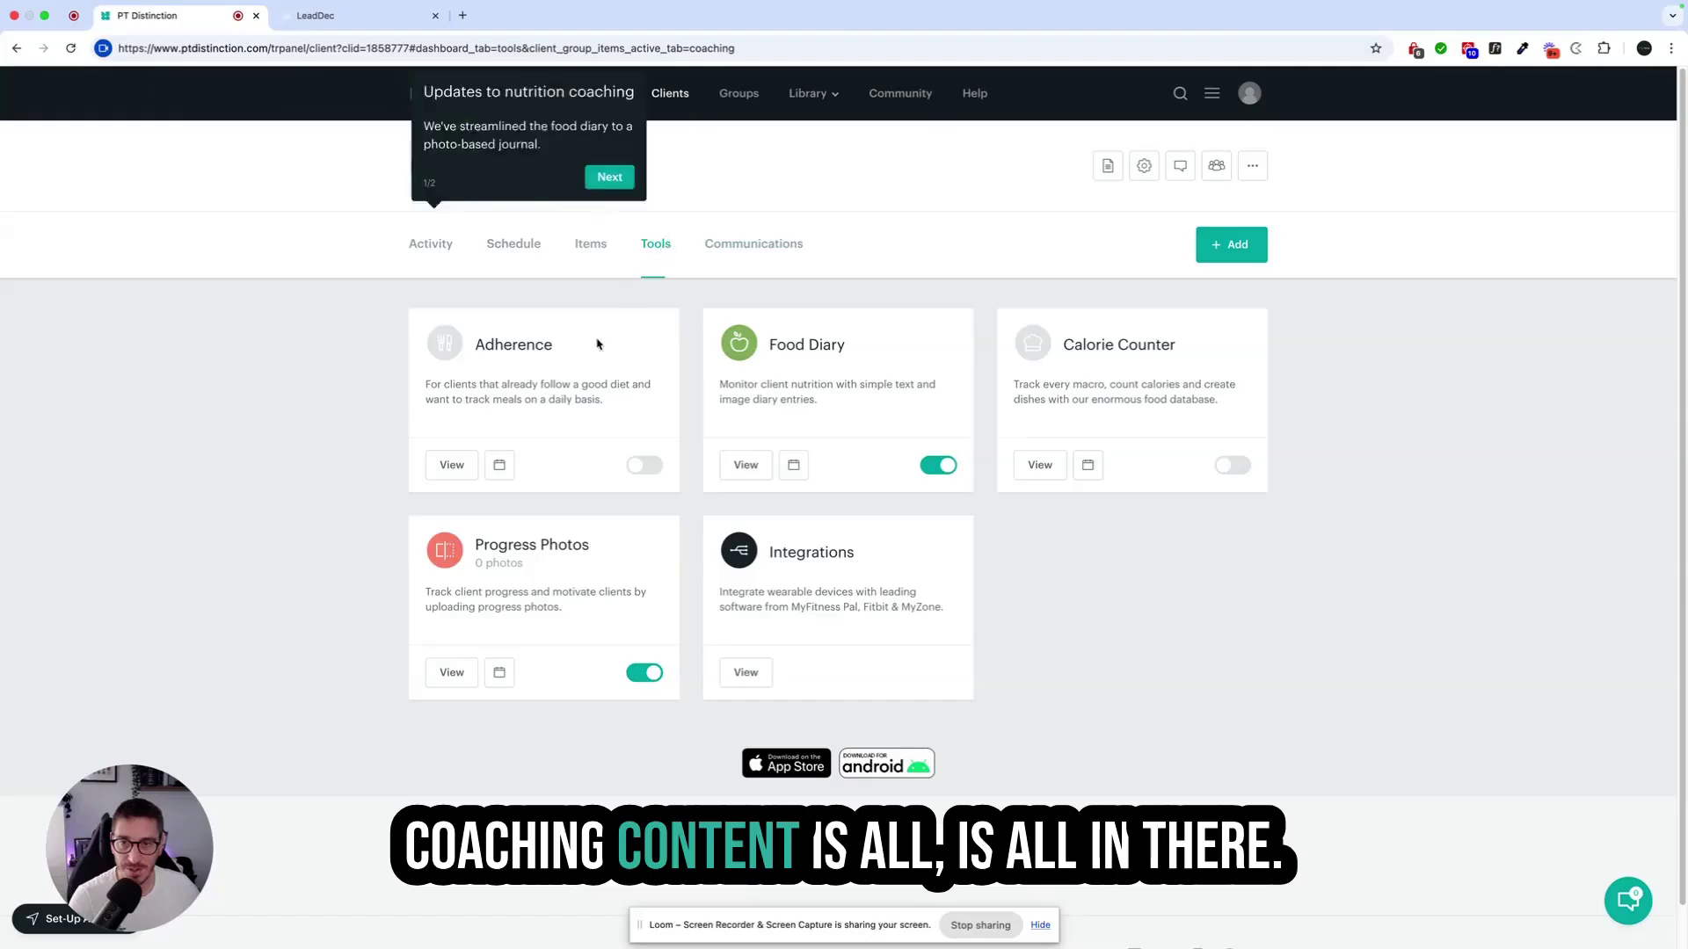
{"action": "left_click", "coordinate": [589, 243]}
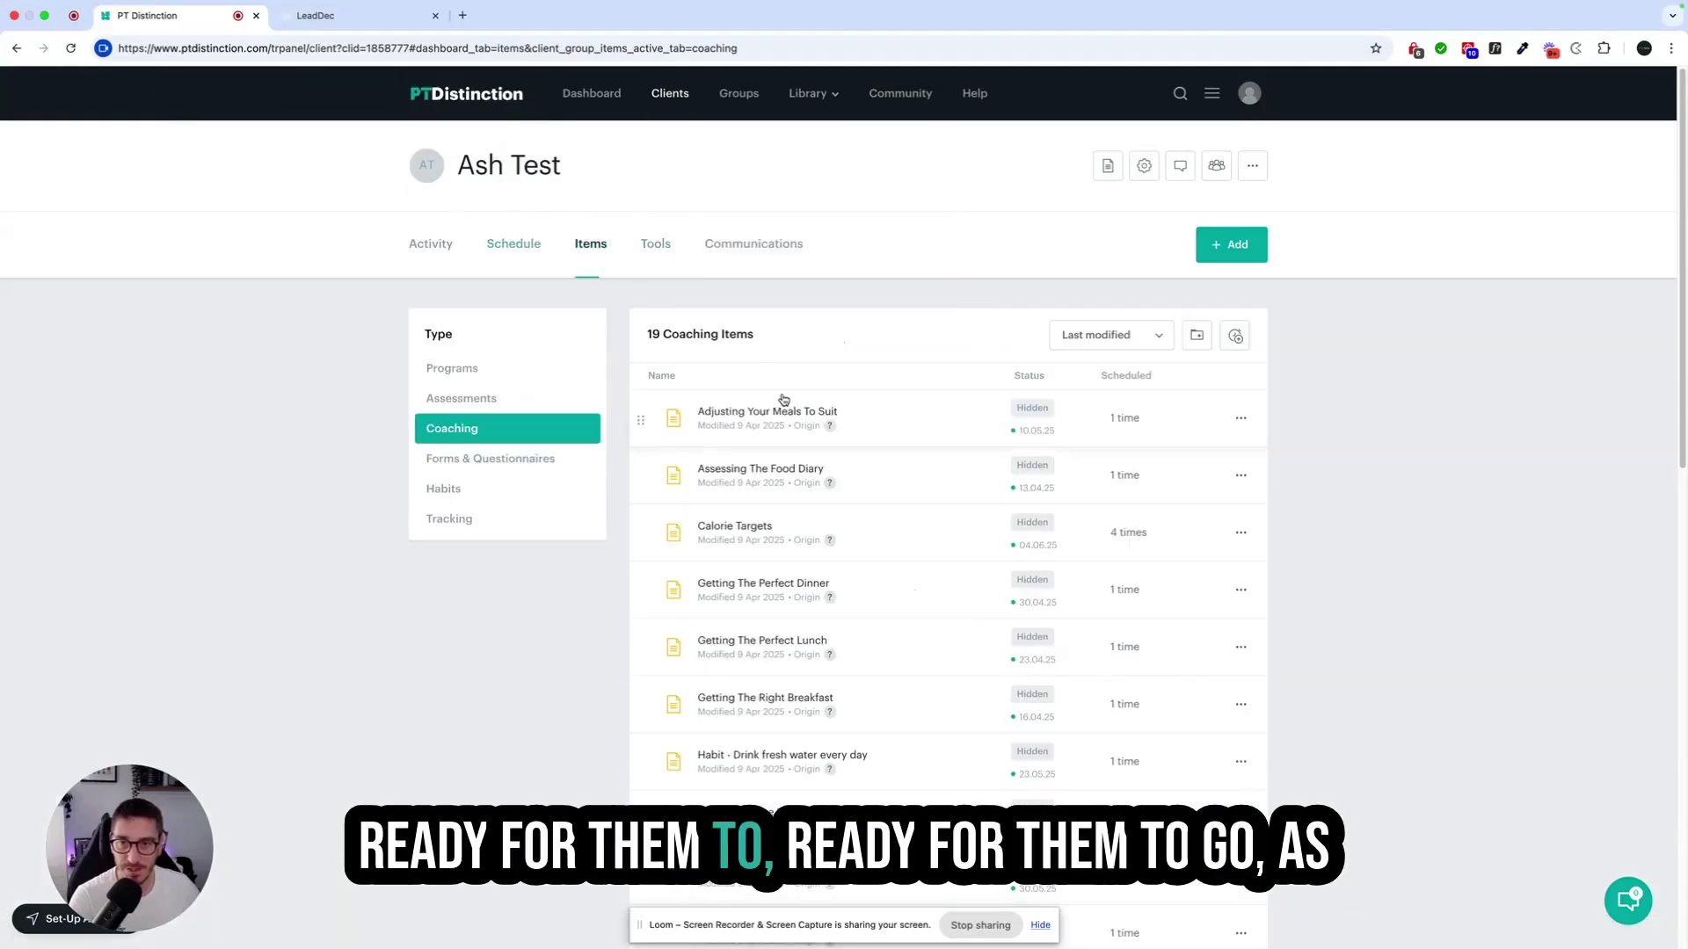
{"action": "scroll", "coordinate": [783, 400], "scroll_direction": "down", "scroll_amount": 10}
{"action": "scroll", "coordinate": [873, 440], "scroll_direction": "up", "scroll_amount": 10}
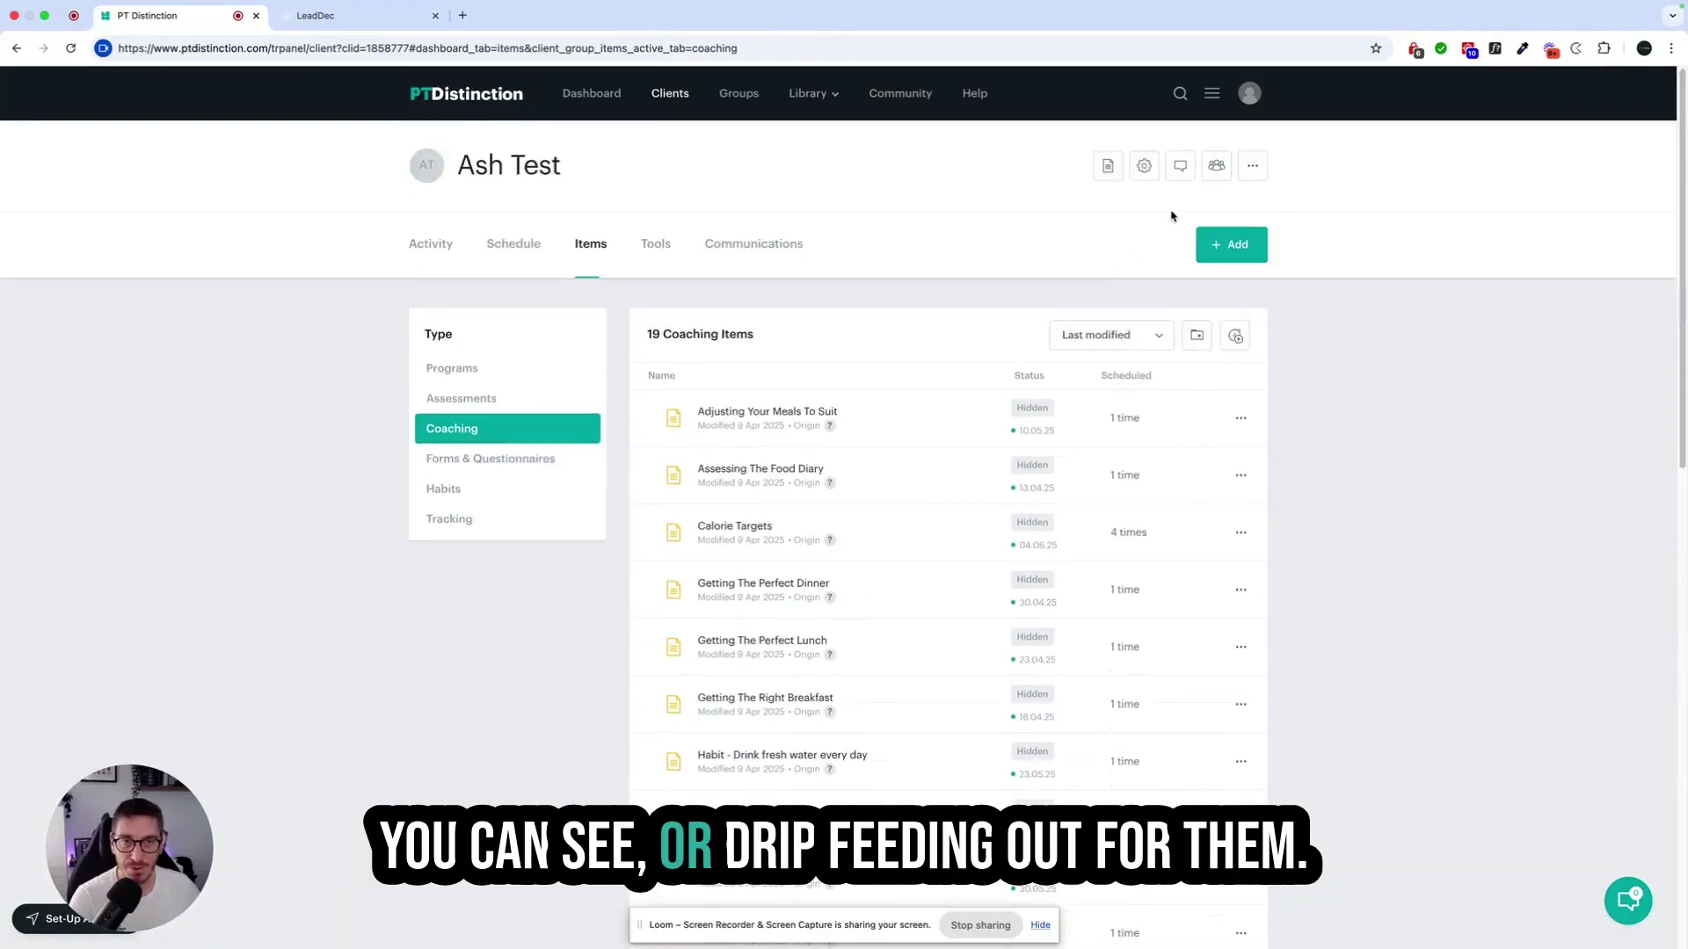
{"action": "left_click", "coordinate": [1216, 167]}
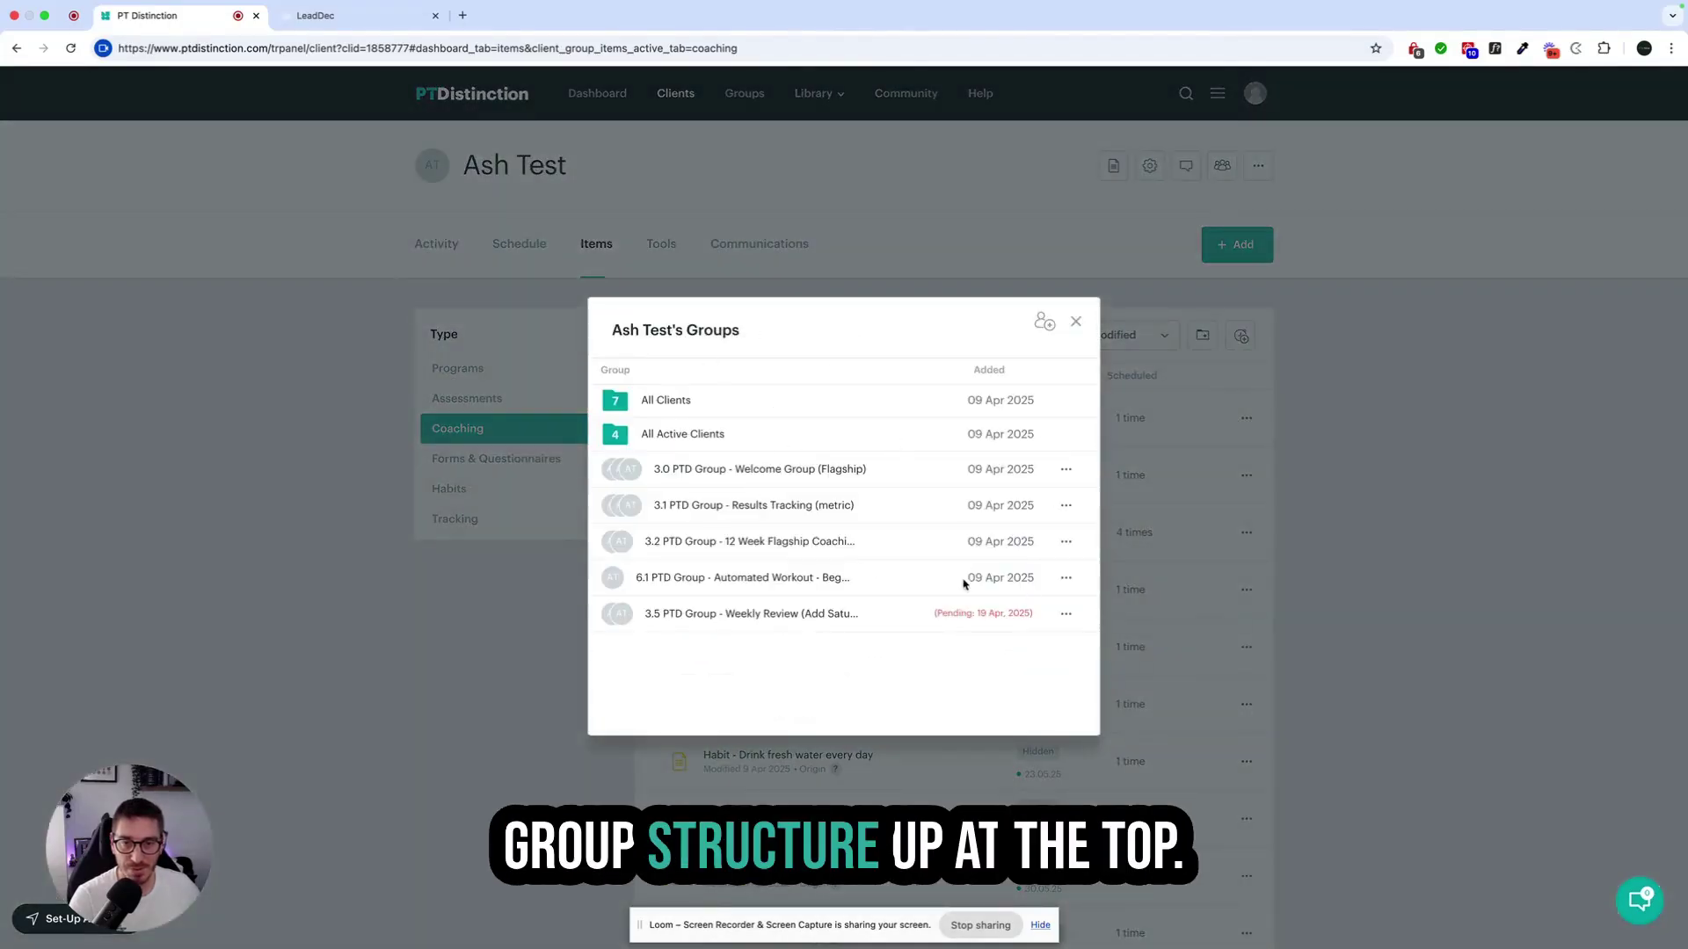
{"action": "left_click", "coordinate": [1078, 324]}
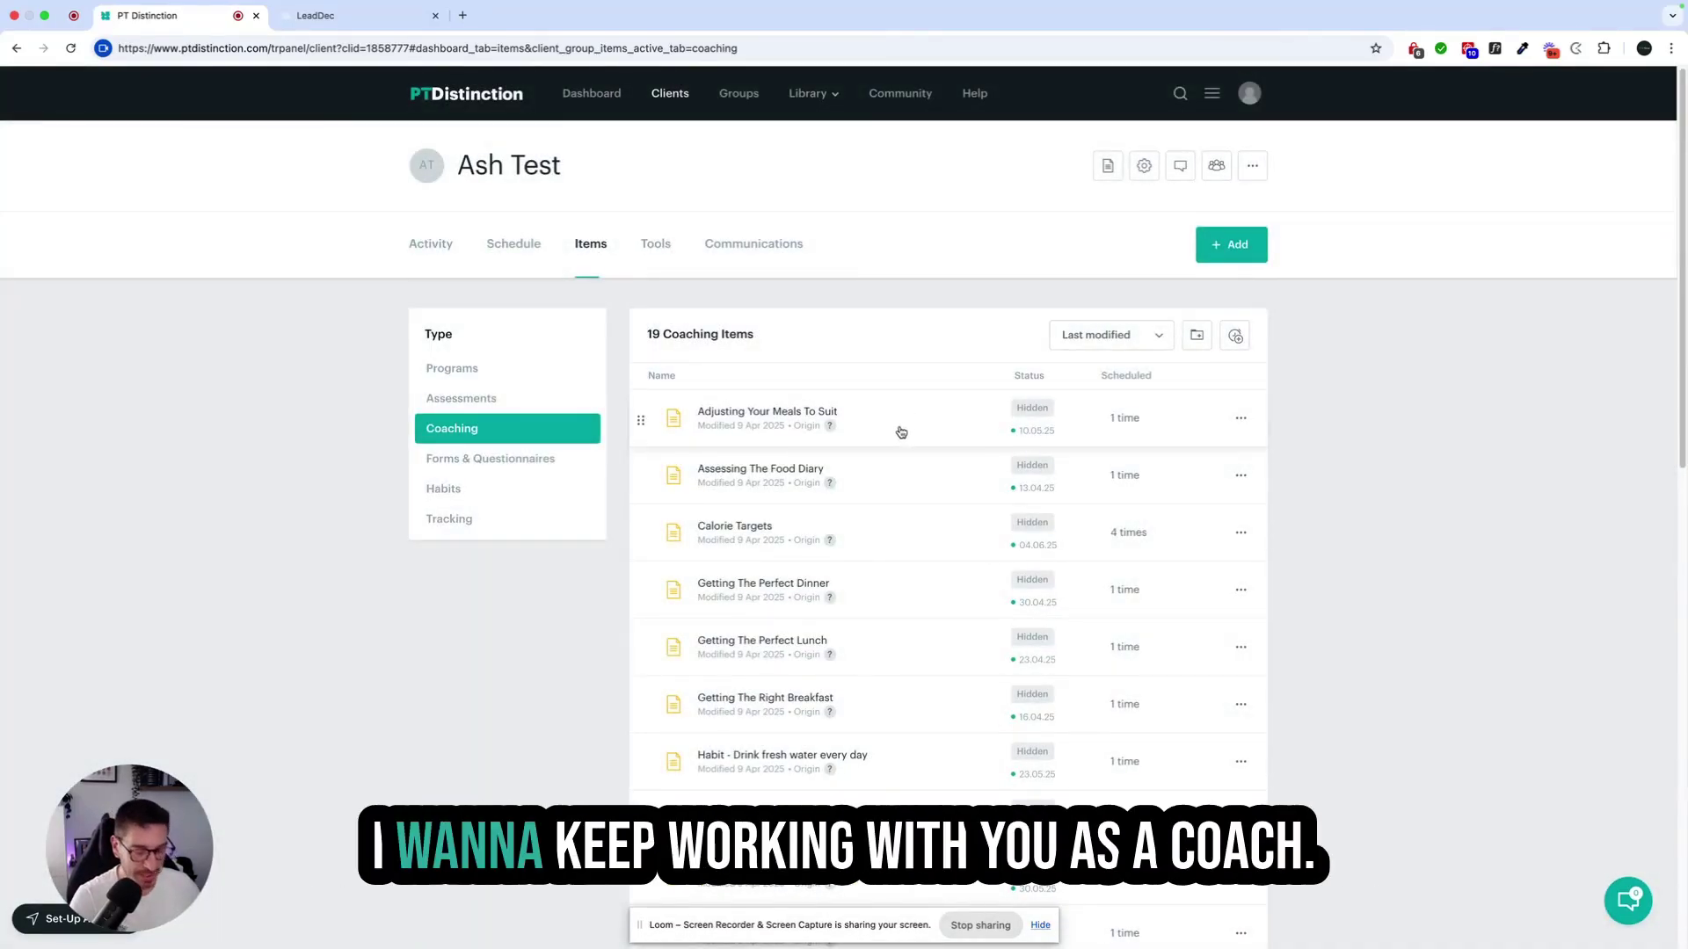
- Return to the packages list, open the 3.0 Membership package, and copy its sign-up link
{"action": "left_click", "coordinate": [1210, 97]}
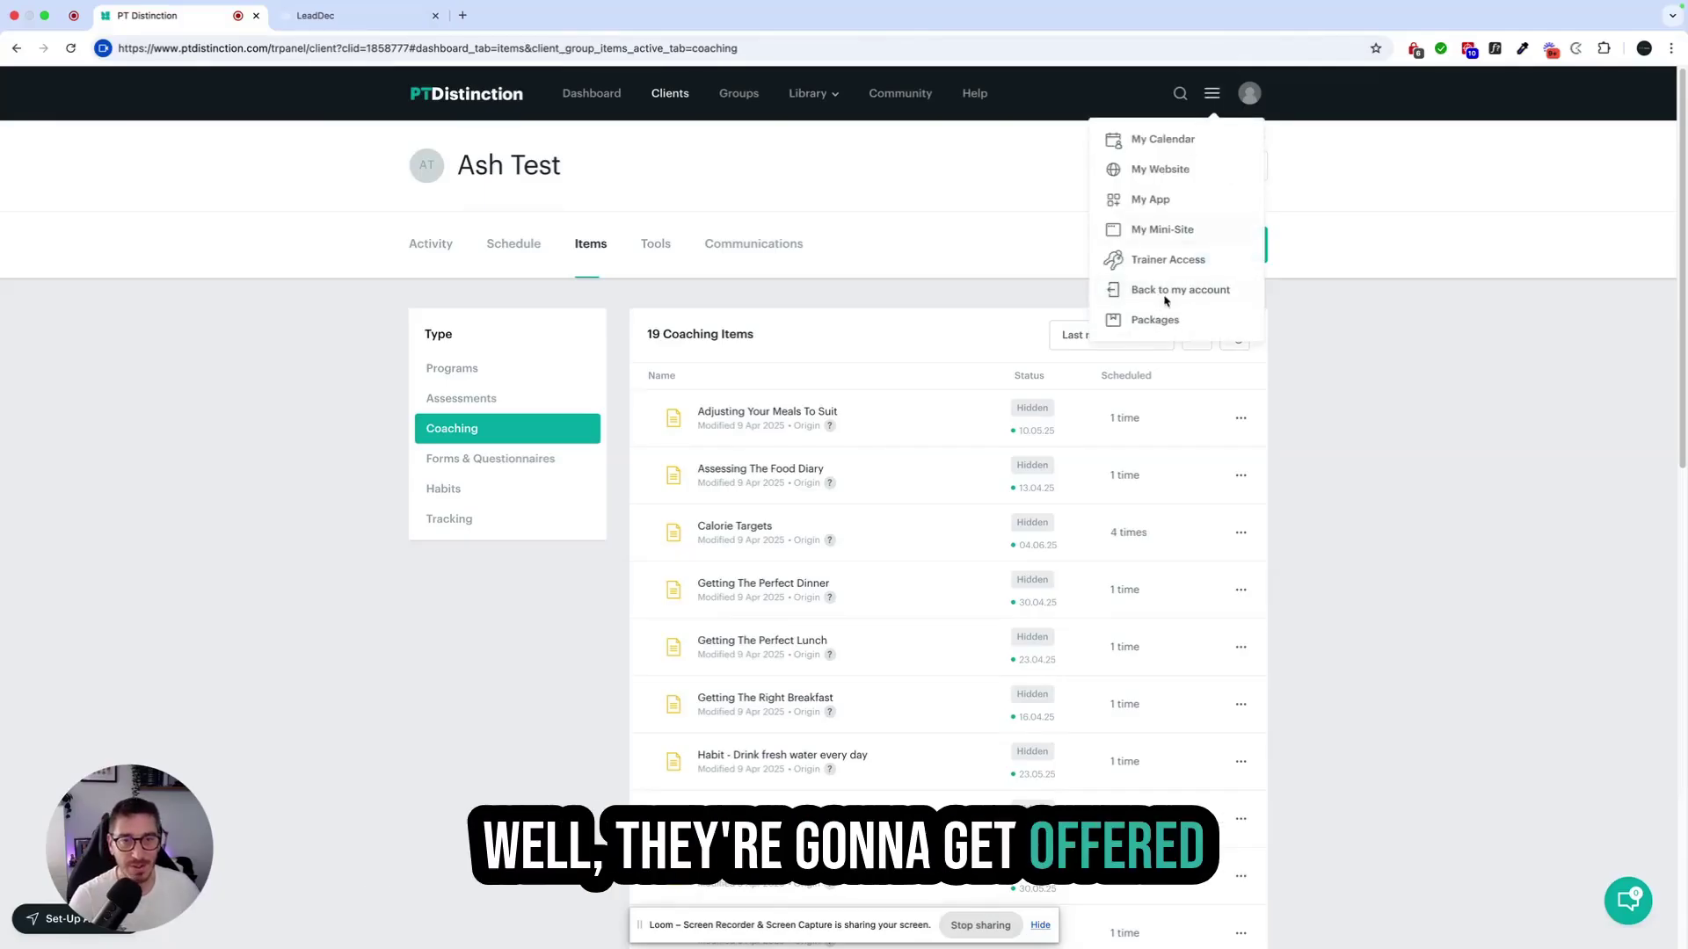
{"action": "left_click", "coordinate": [1165, 323]}
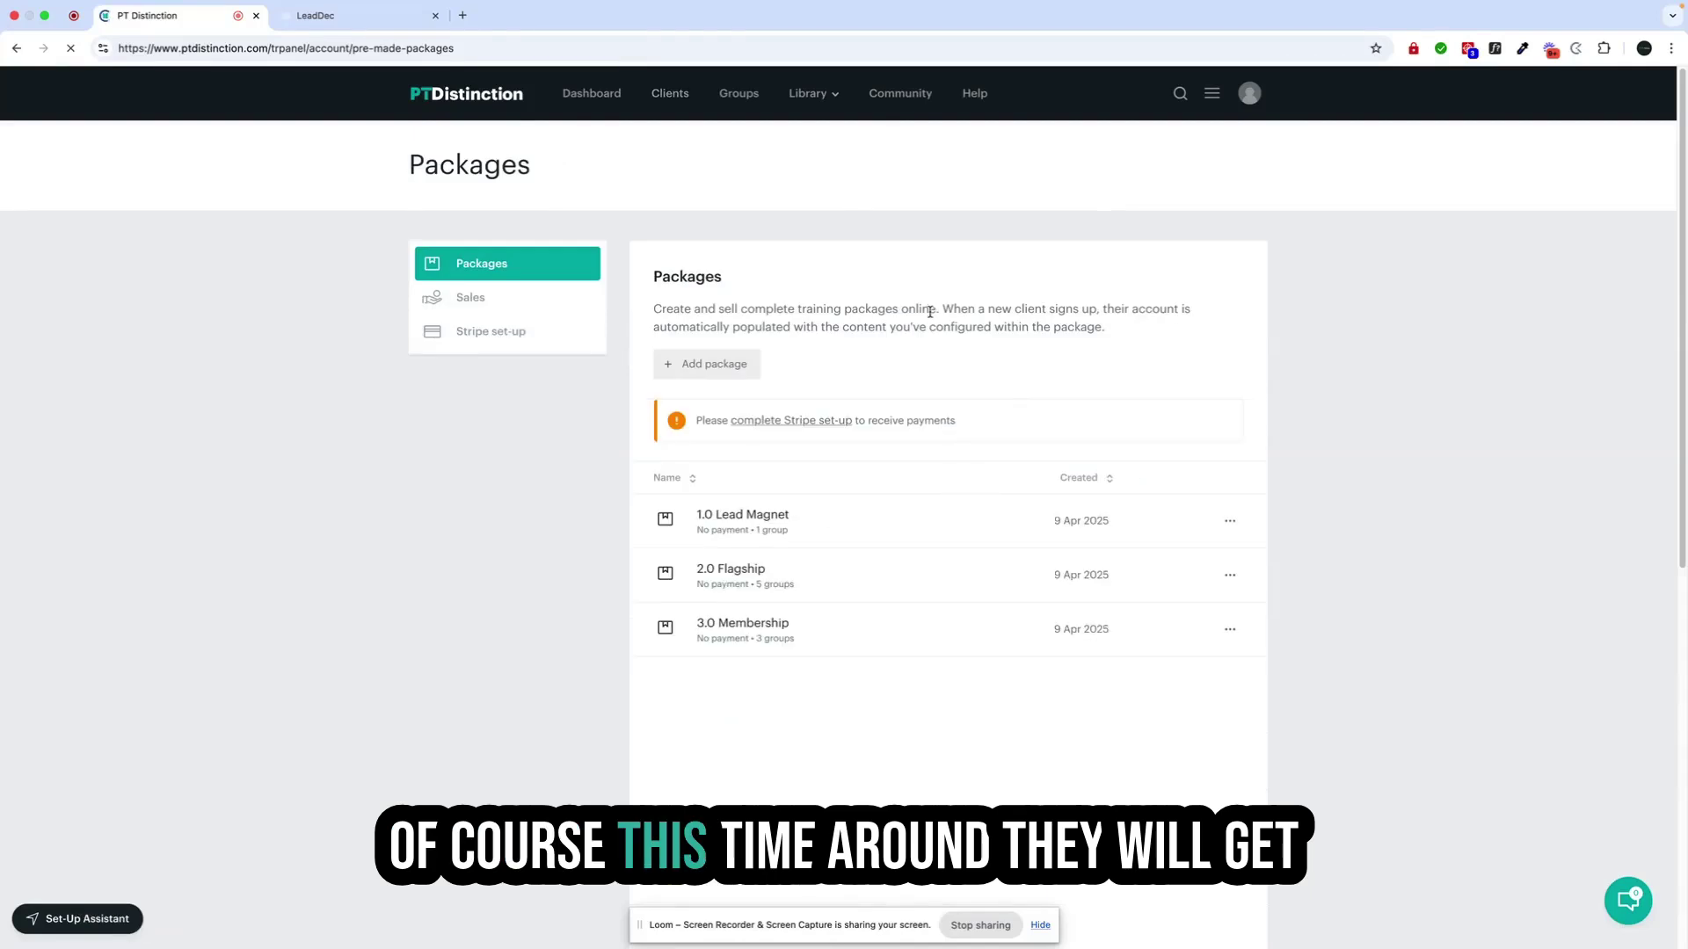
{"action": "left_click", "coordinate": [782, 635]}
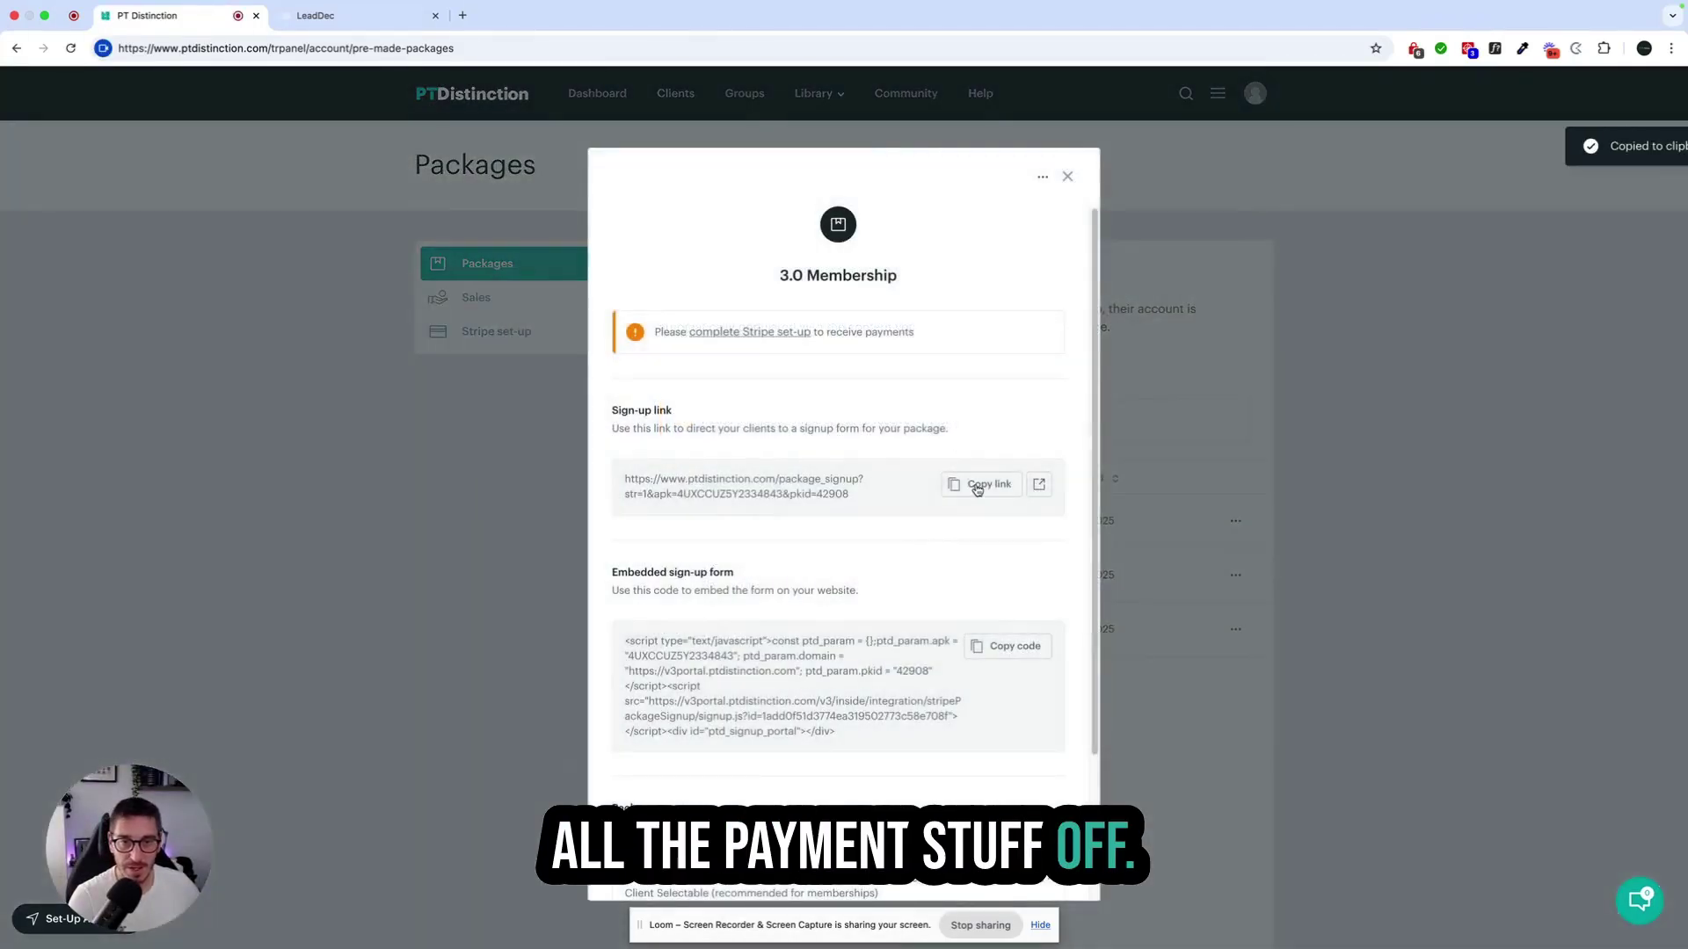
- Open the copied 3.0 Membership sign-up link in a new incognito window and complete the test client's sign-up
{"action": "left_click", "coordinate": [1670, 50]}
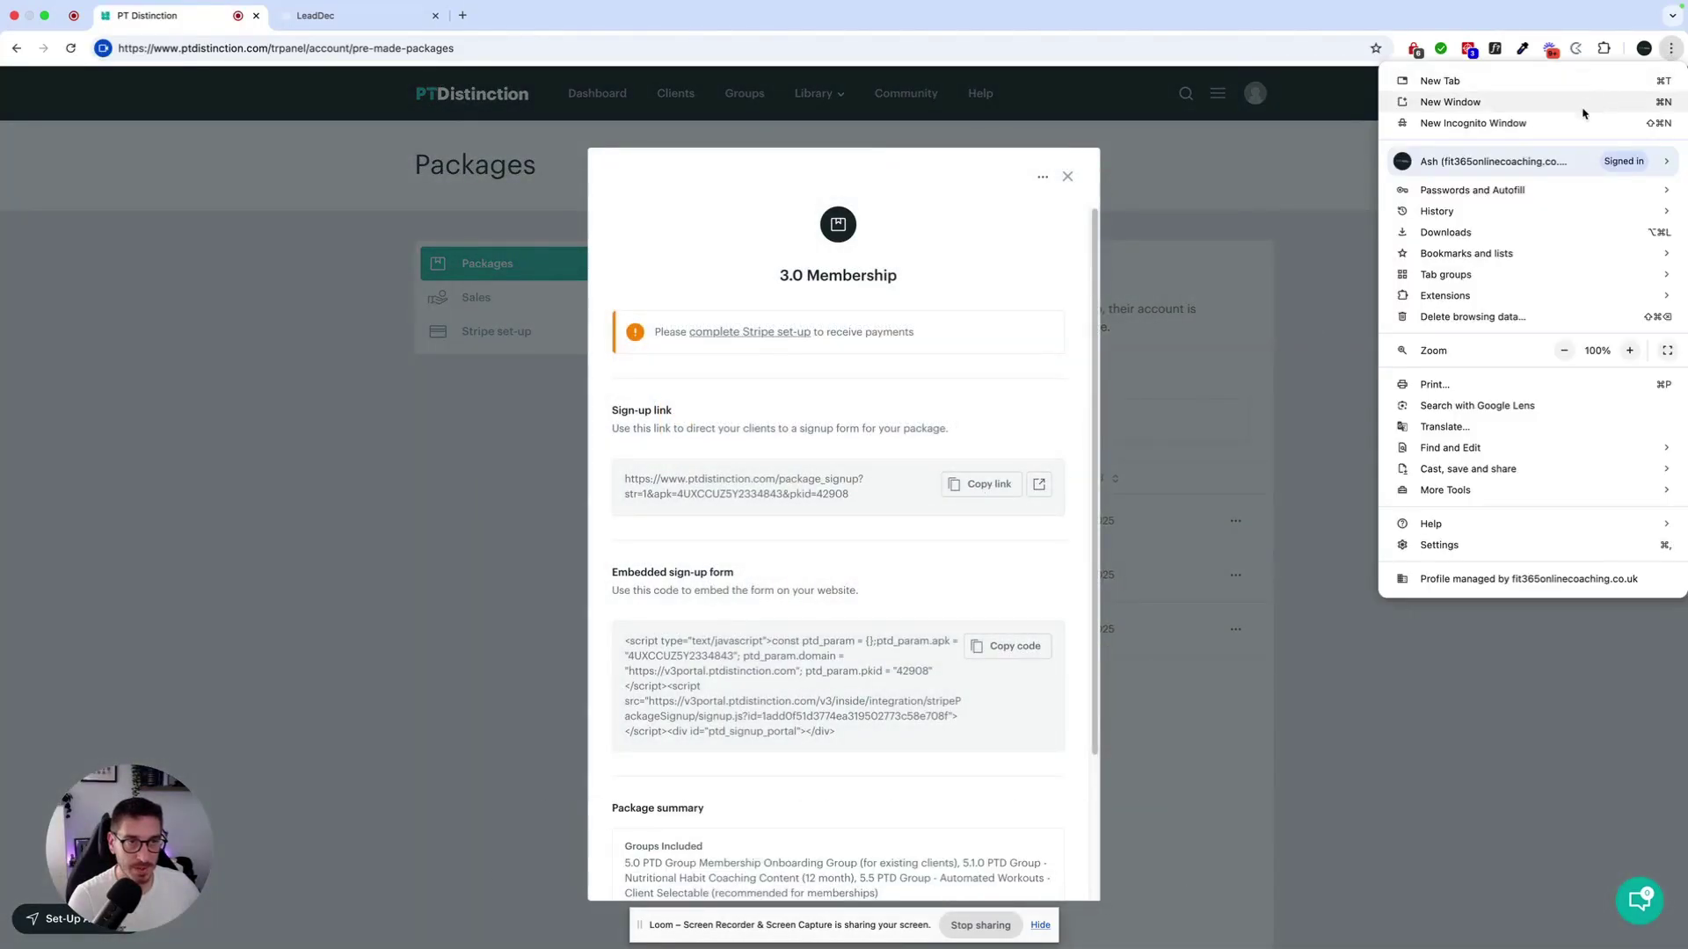
{"action": "left_click", "coordinate": [1460, 121]}
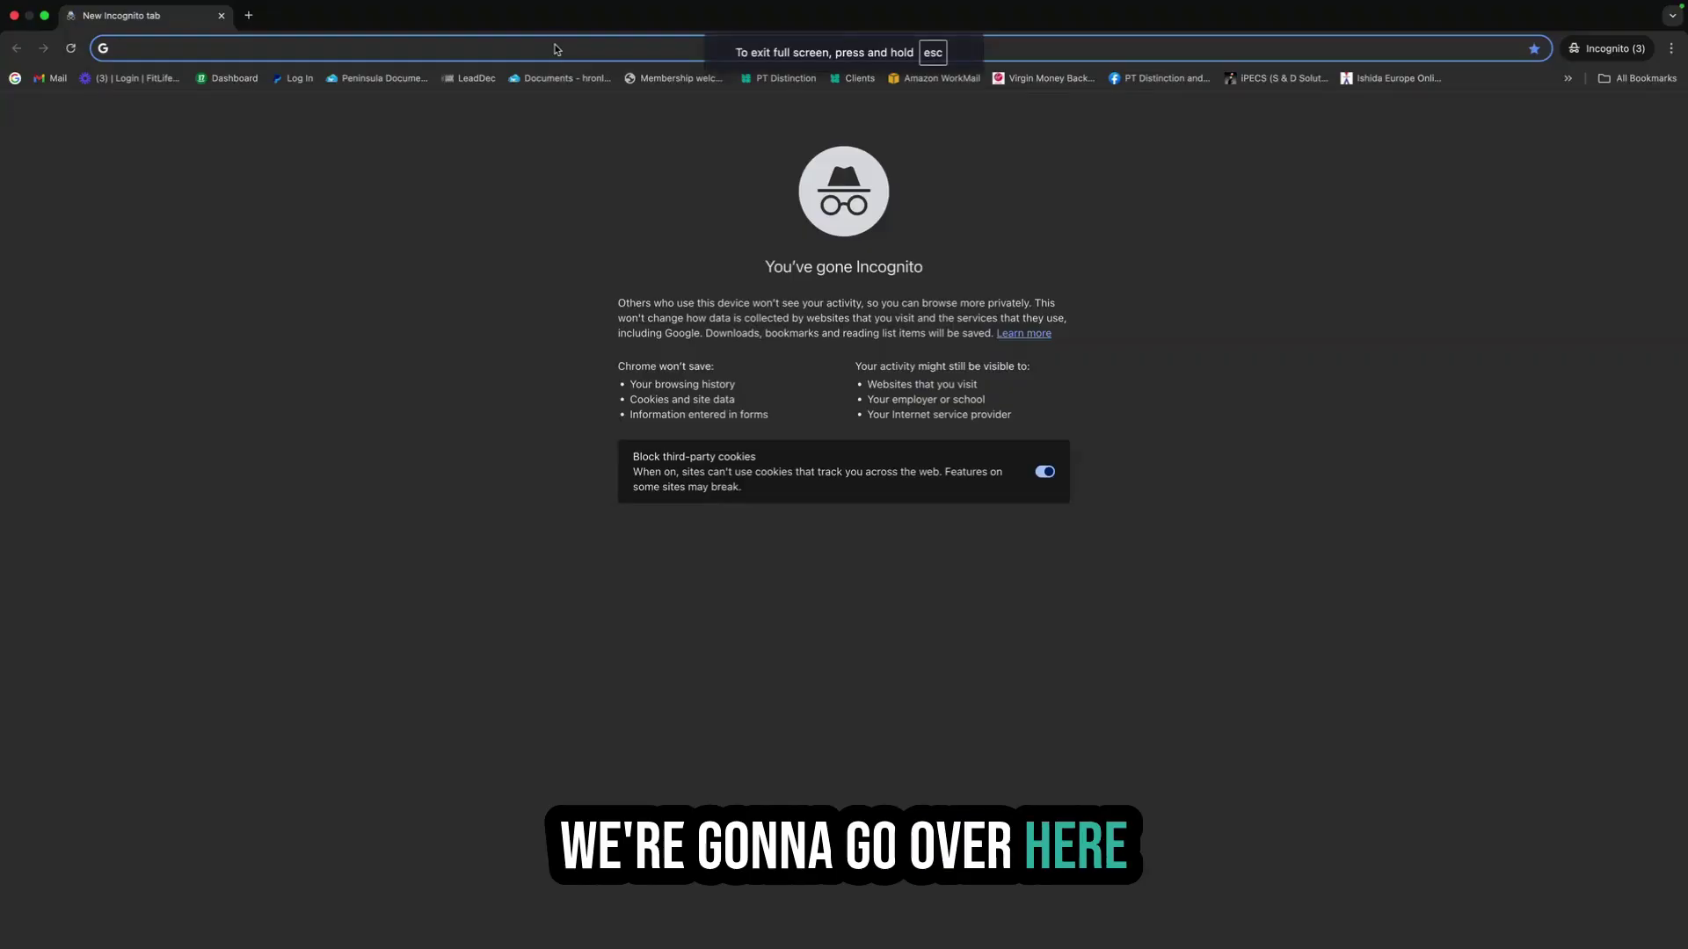
{"action": "type", "text": "https://www.ptdistinction.com/package_signup?str=1&apk=4UXCCUZ5Y2334843&pkid=42908"}
{"action": "key", "text": "Return"}
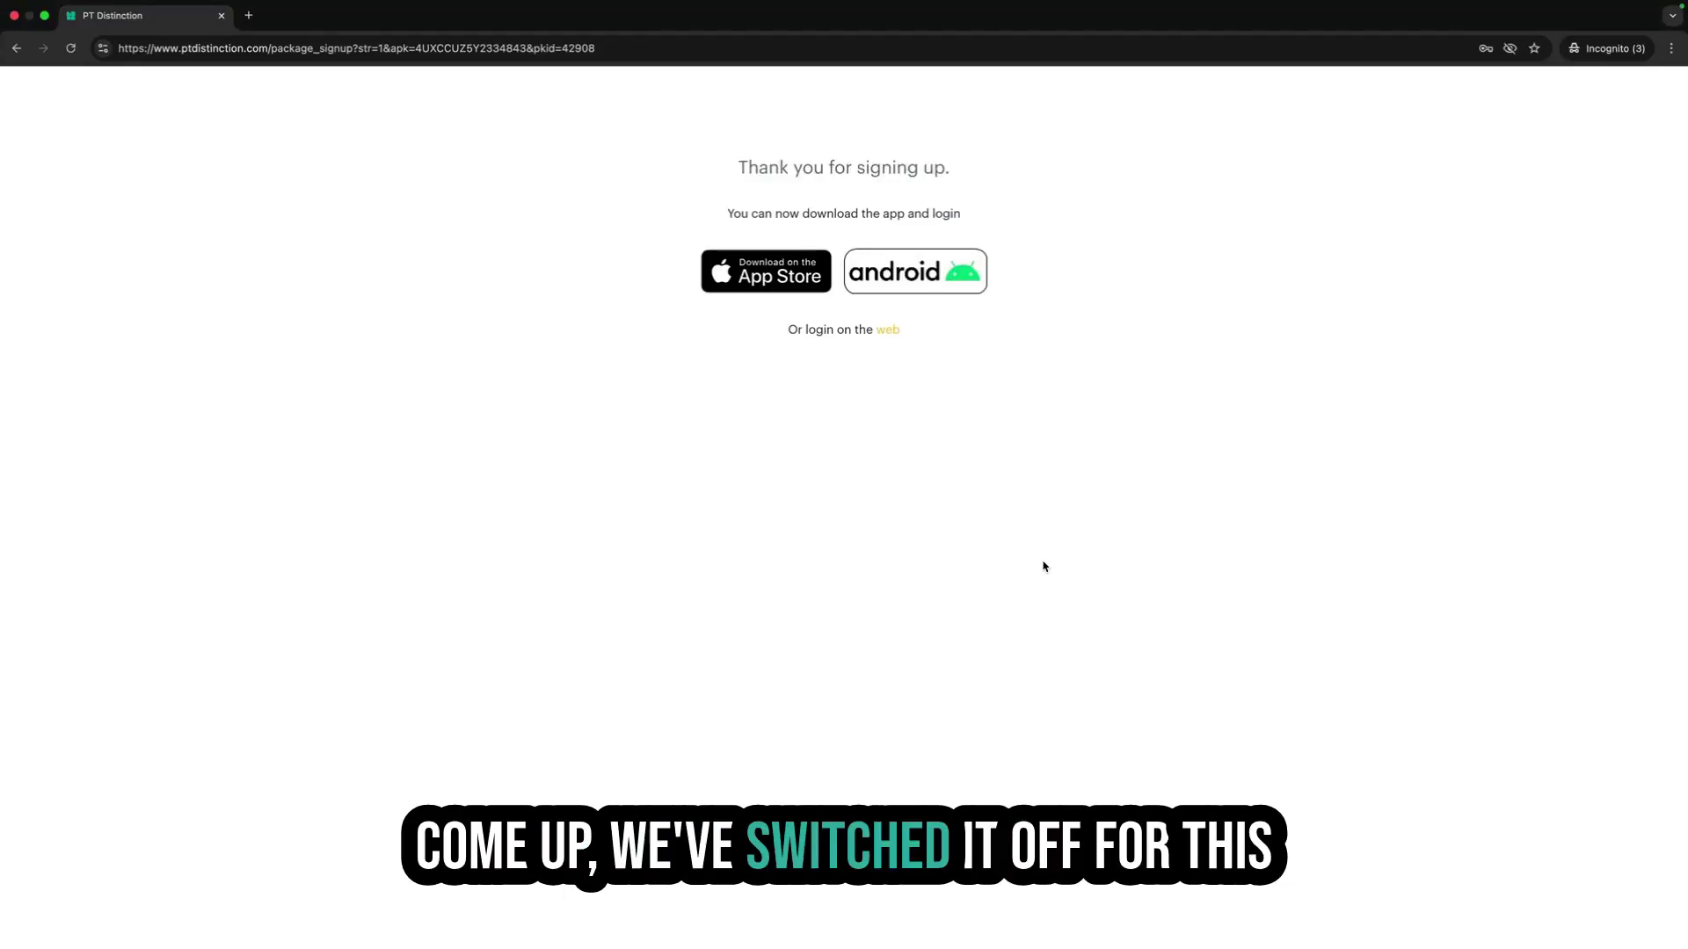
- Return to the trainer account, sort the client list by date added, and open the most recently added test client
{"action": "key", "text": "ctrl+Left"}
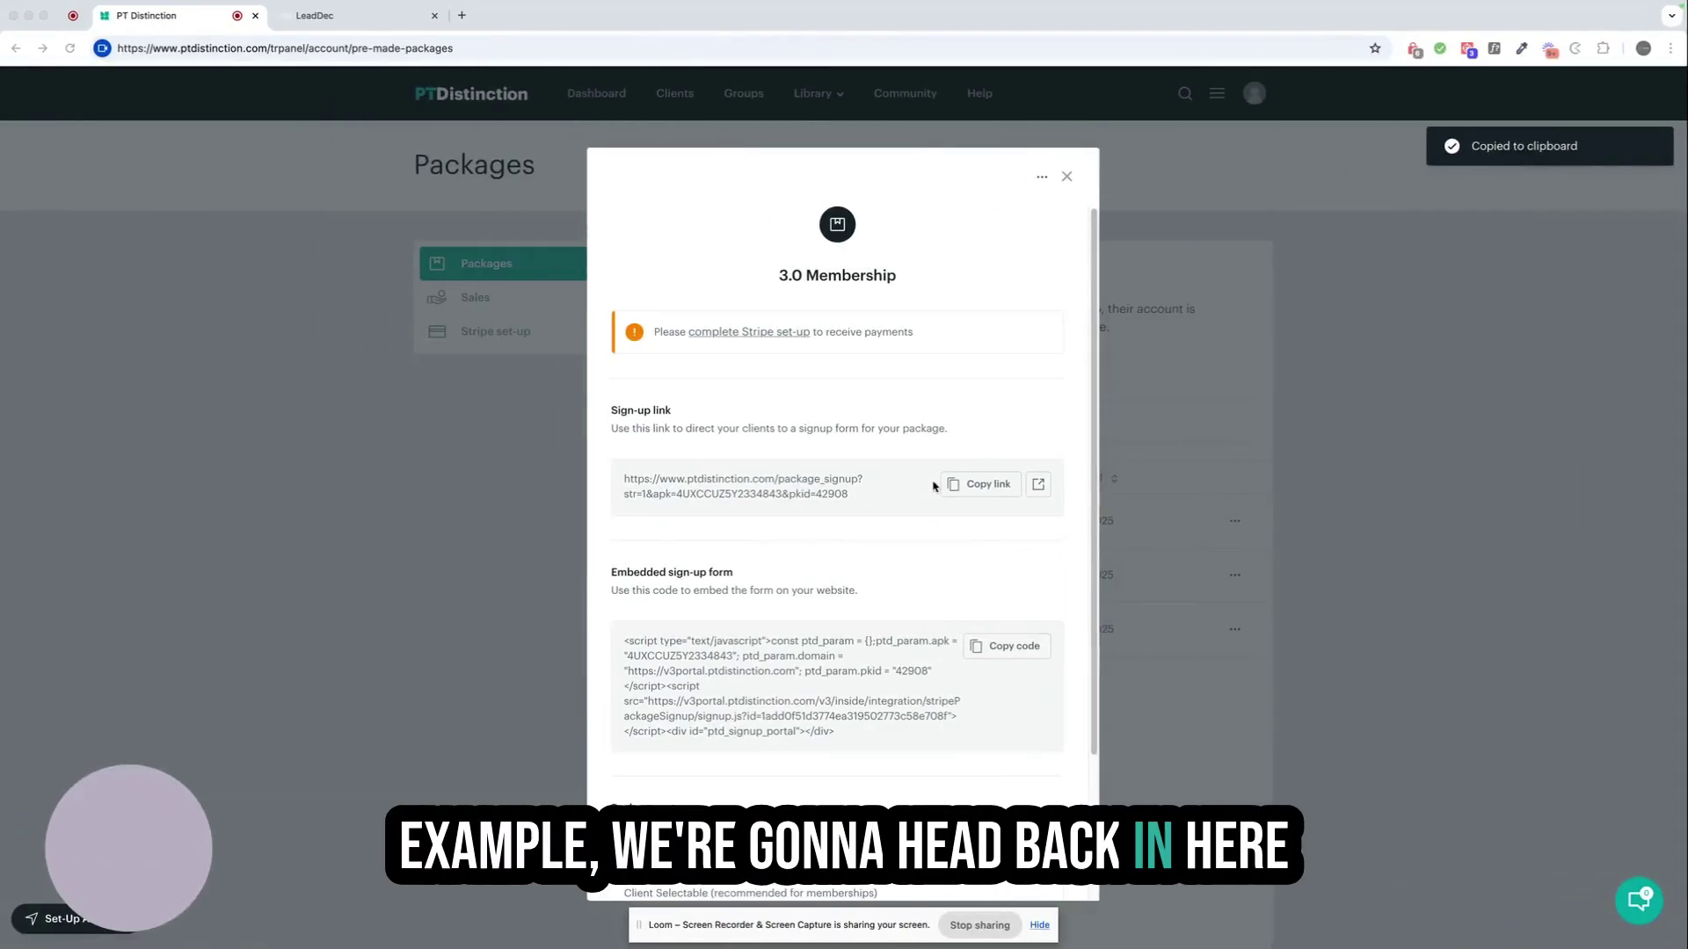
{"action": "left_click", "coordinate": [1068, 179]}
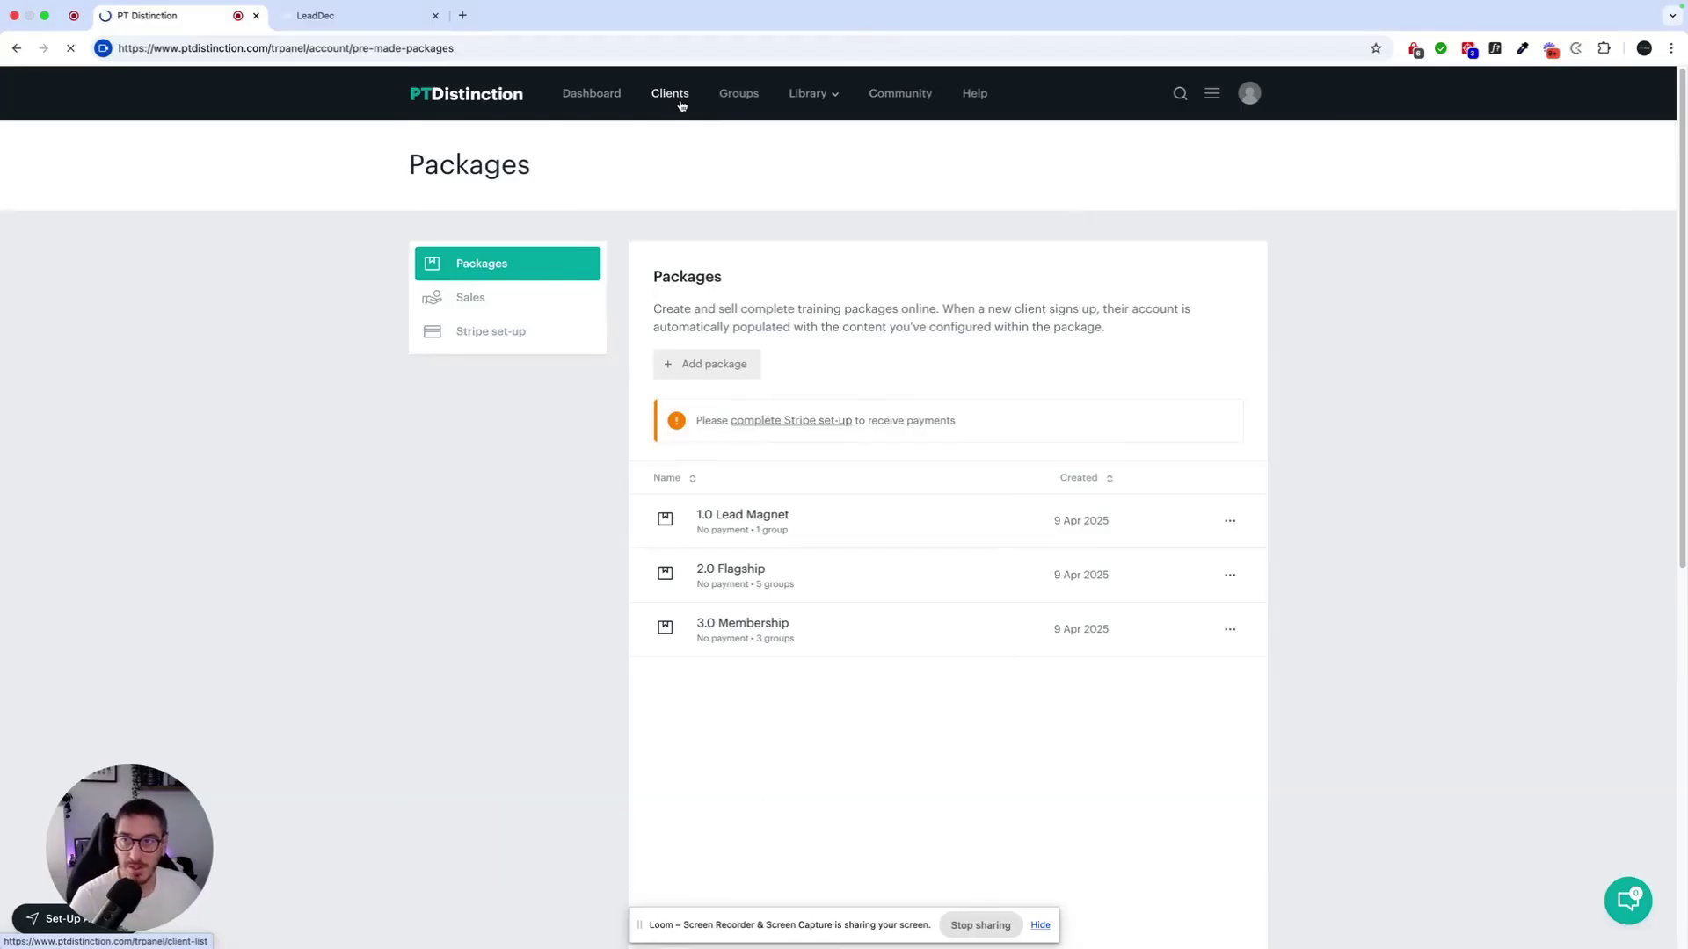
{"action": "left_click", "coordinate": [682, 106]}
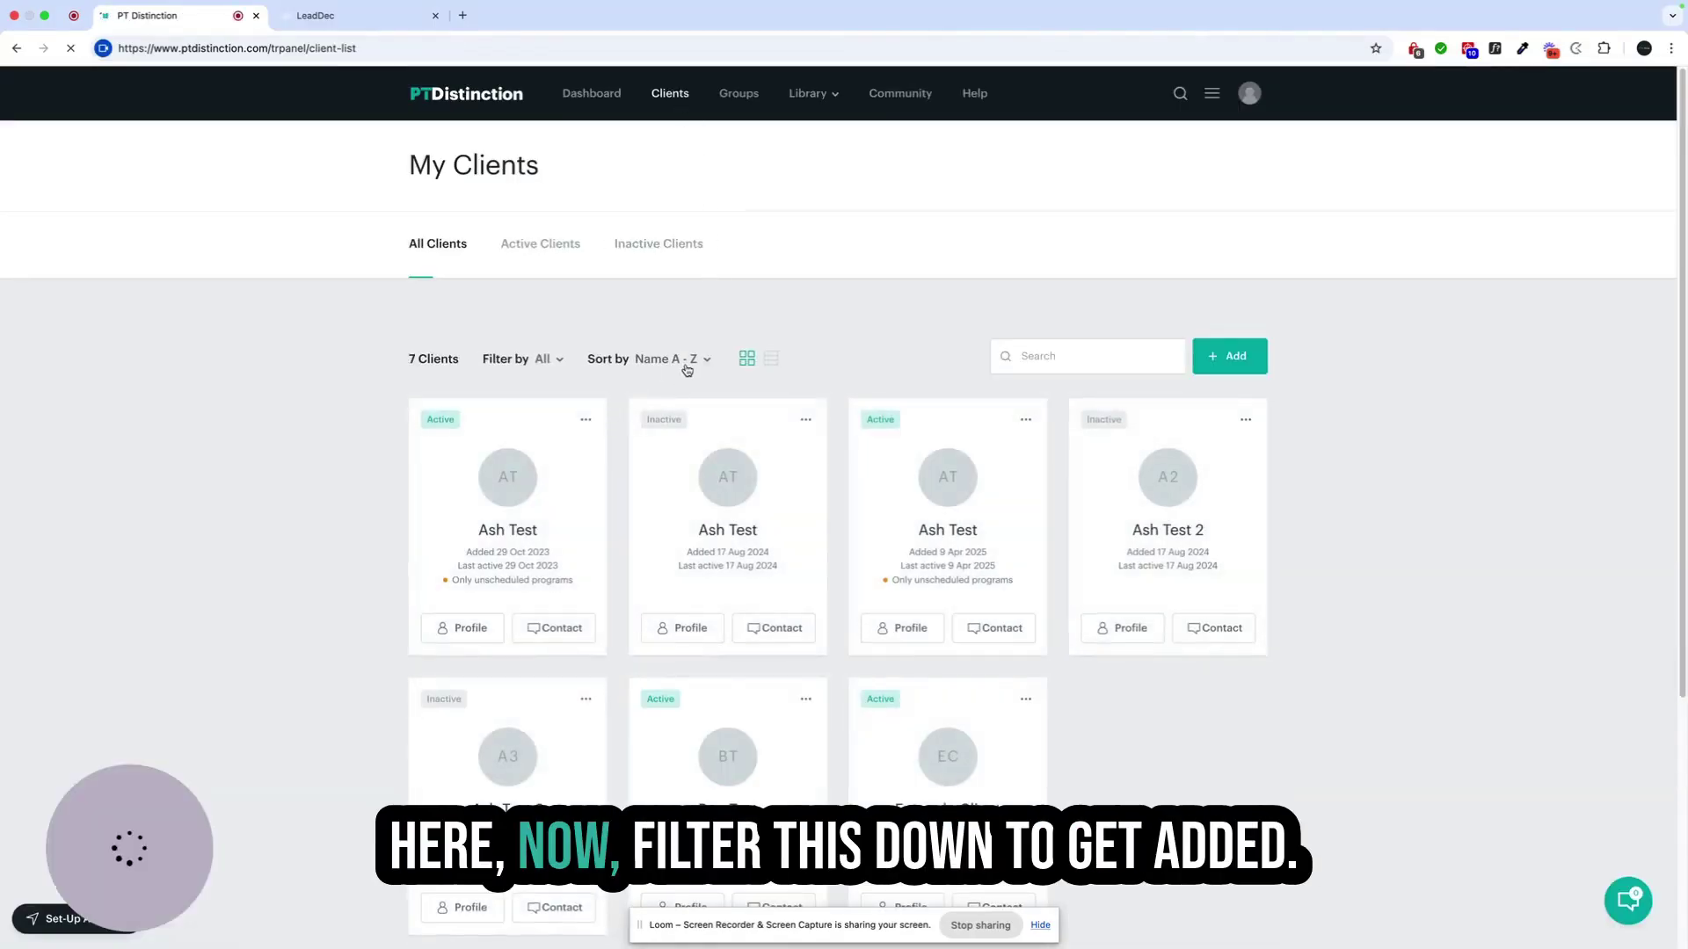
{"action": "left_click", "coordinate": [687, 368]}
{"action": "left_click", "coordinate": [699, 422]}
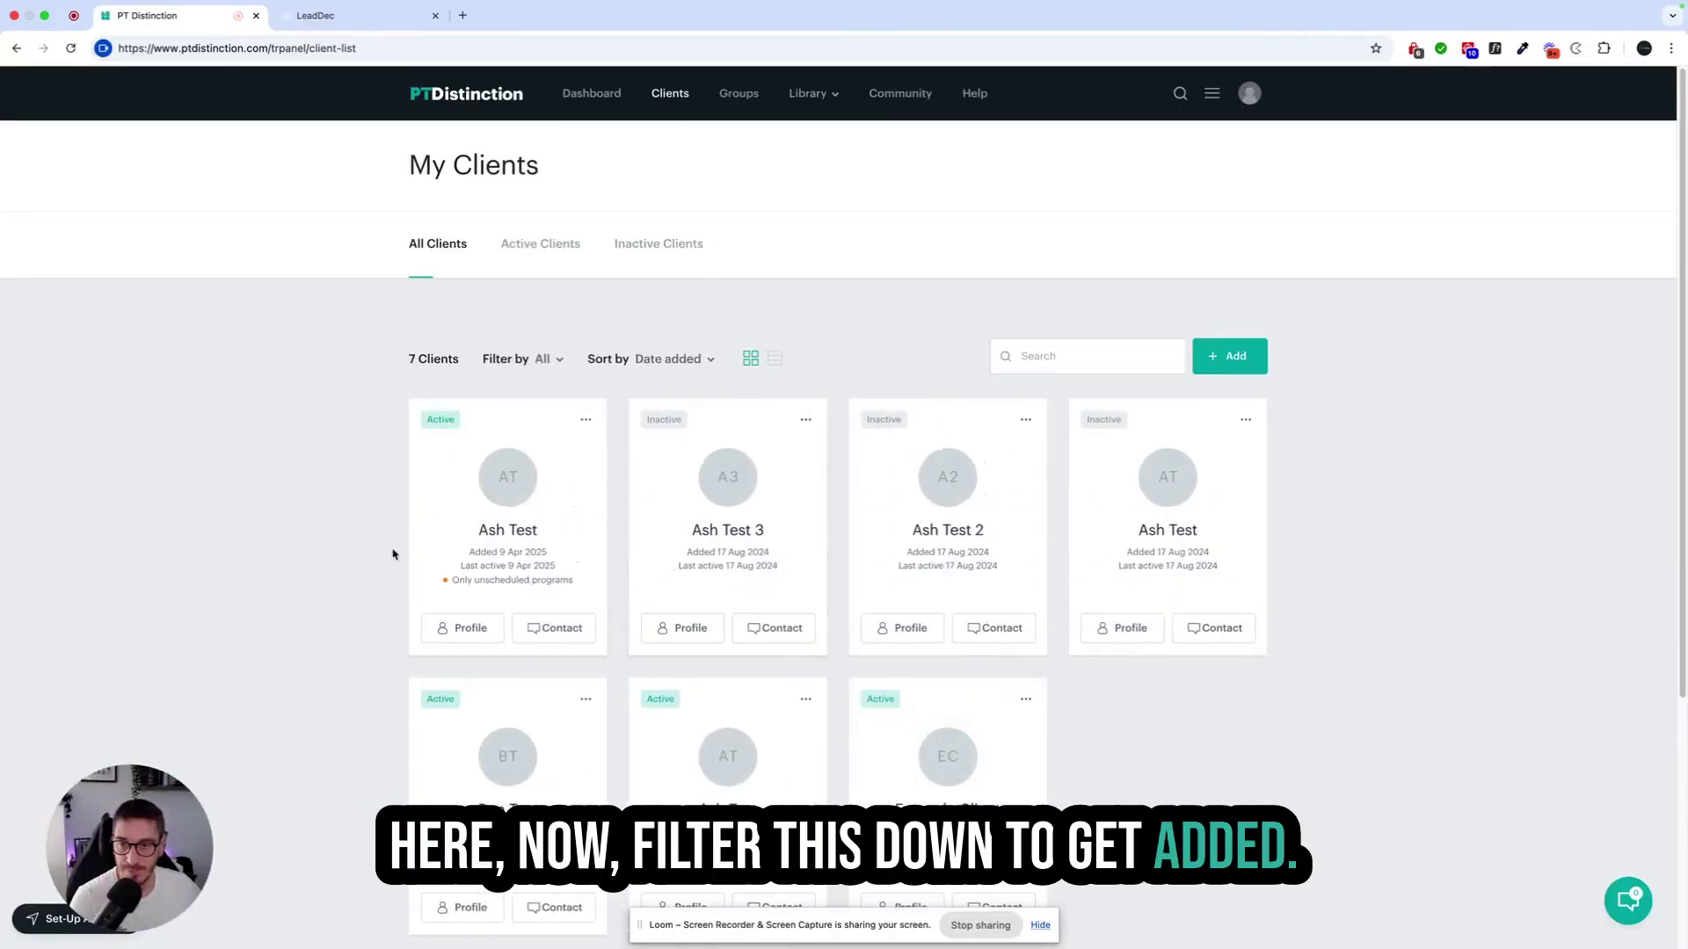
{"action": "left_click", "coordinate": [519, 524]}
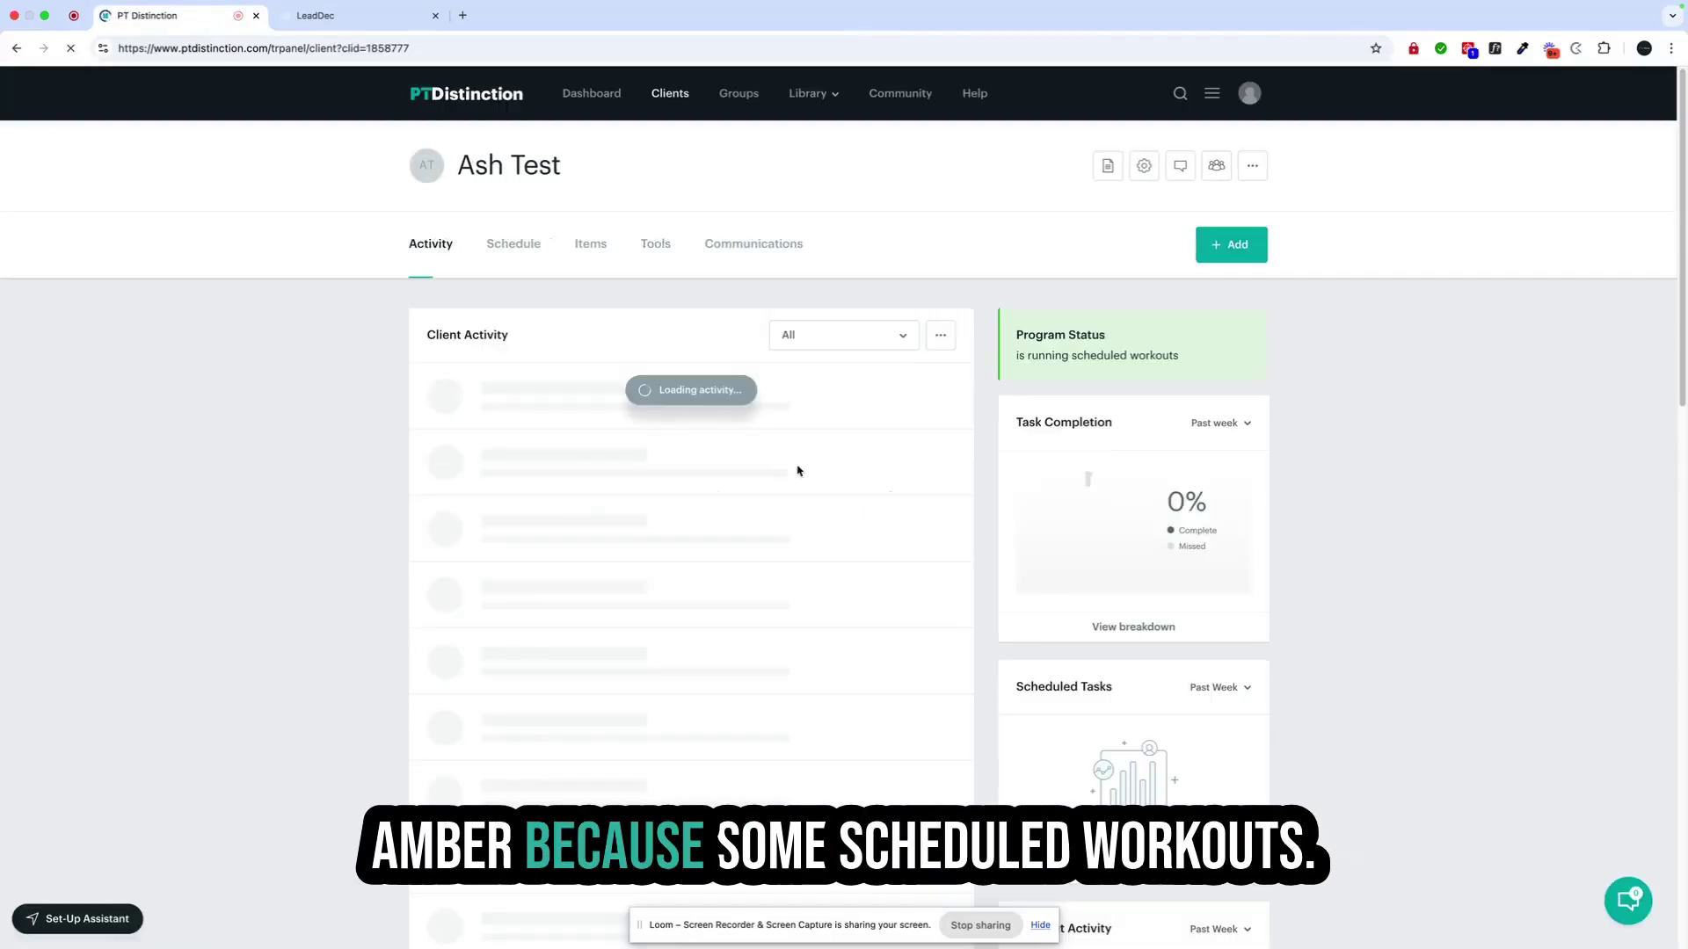
- Review the test client's group memberships and weekly schedule following the Membership sign-up
{"action": "left_click", "coordinate": [1217, 166]}
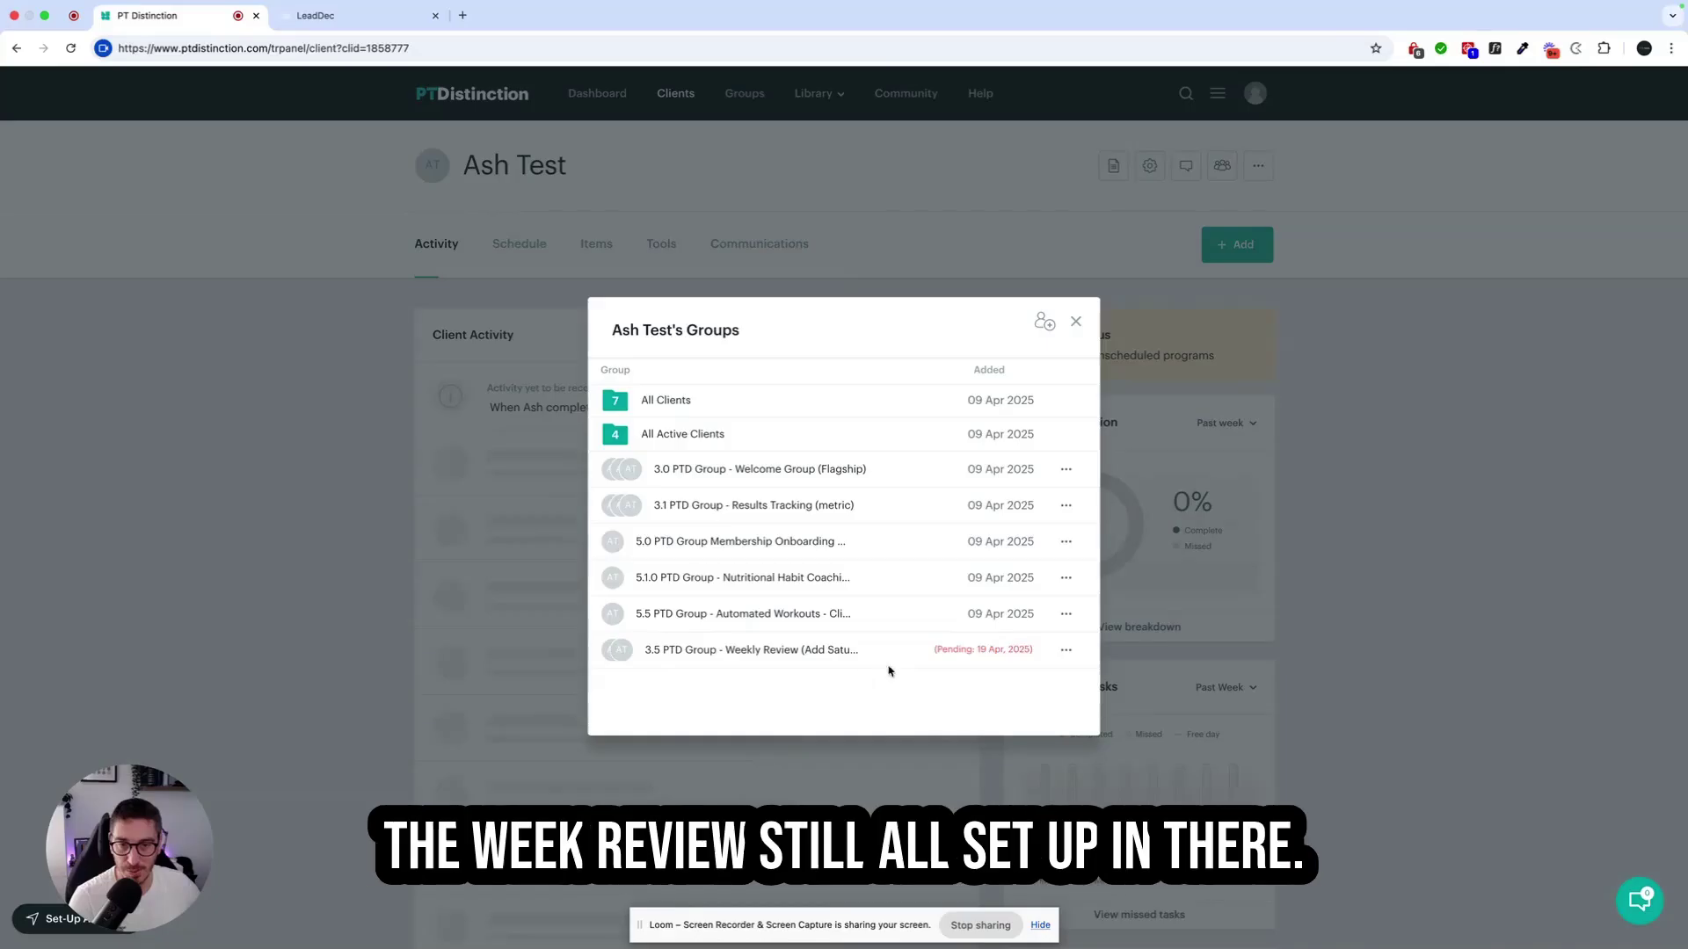
{"action": "left_click", "coordinate": [1076, 320]}
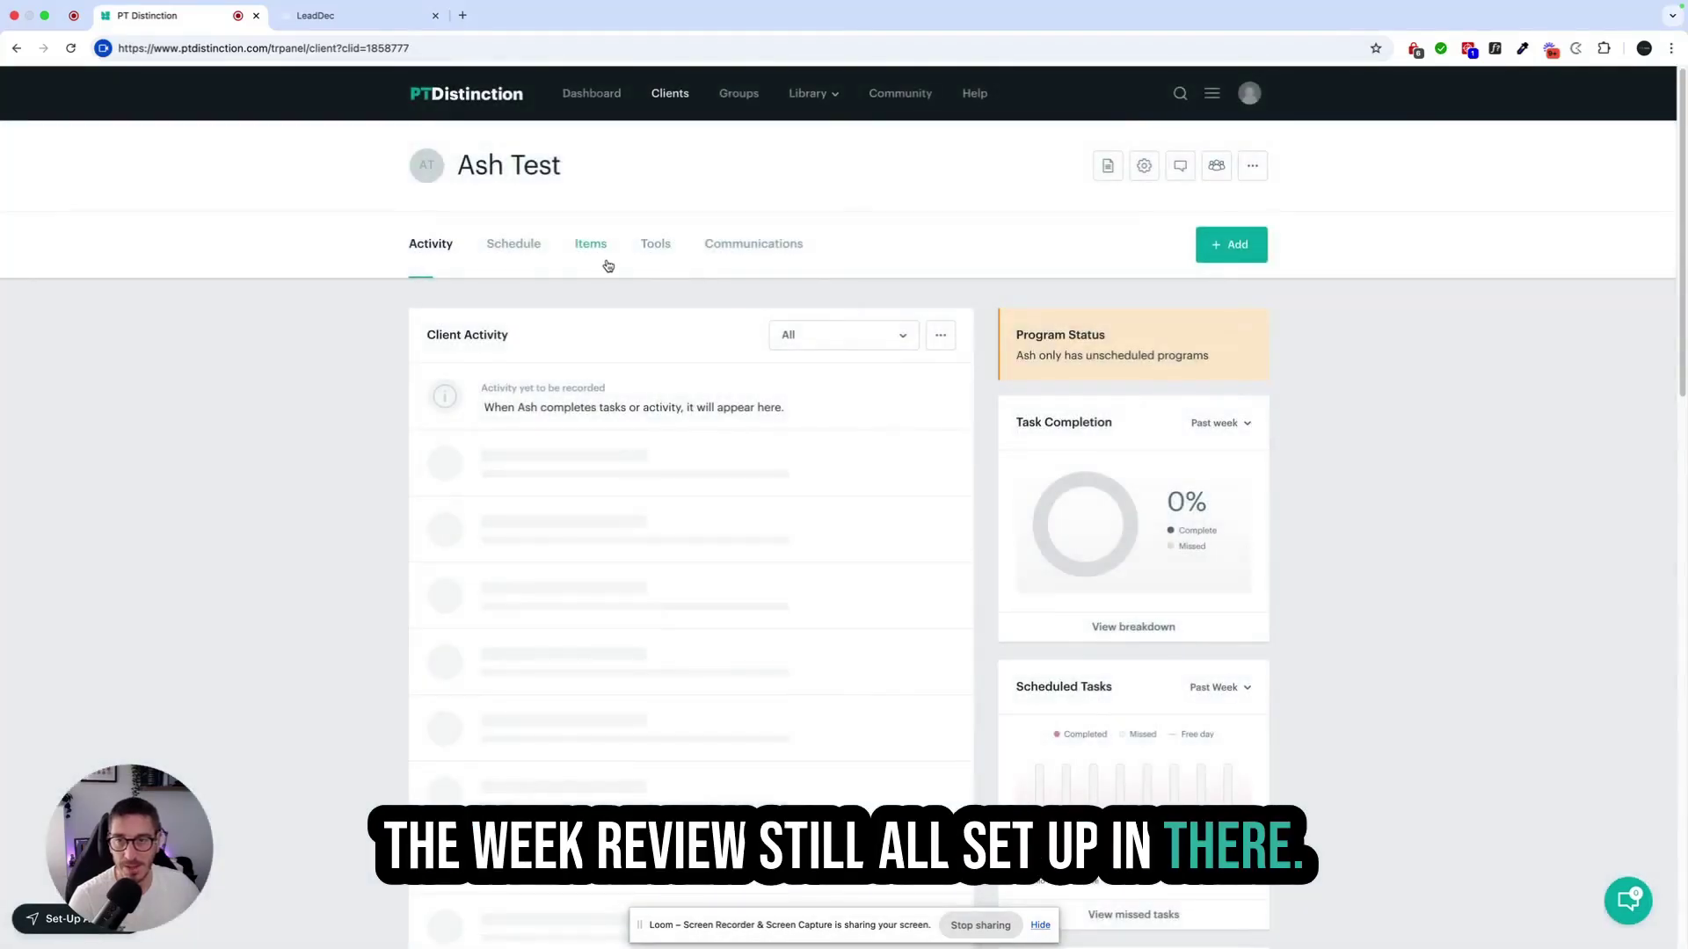
{"action": "left_click", "coordinate": [508, 250]}
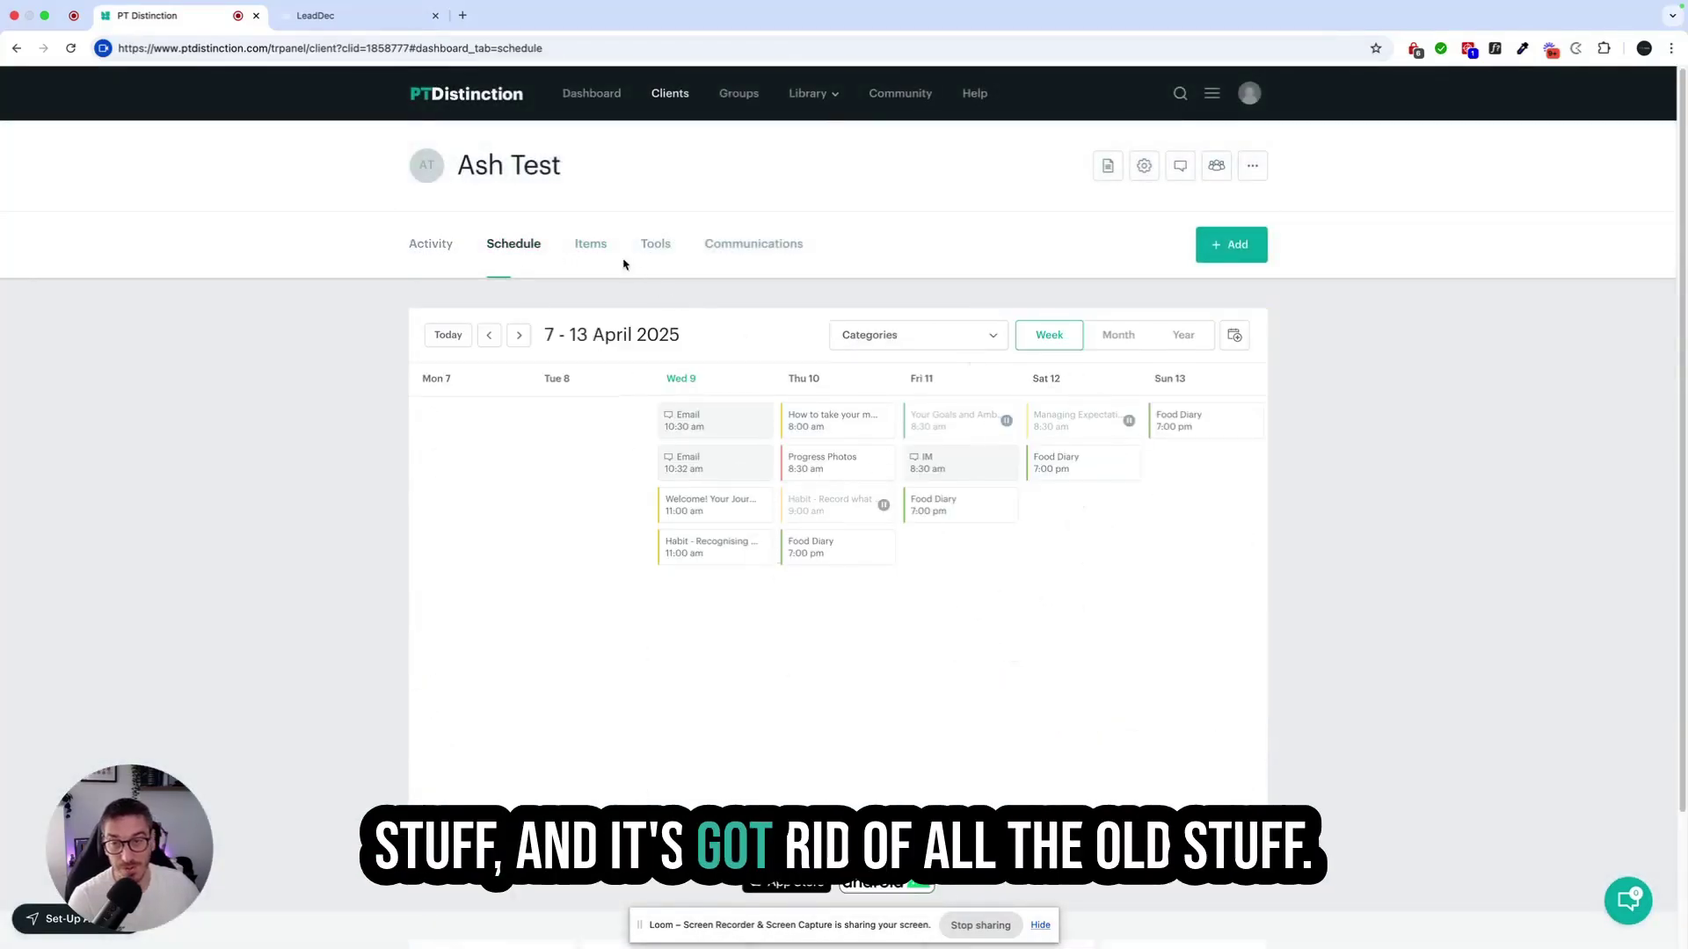
- Examine the client's programs, coaching items, forms and questionnaires, habits, and results tracking items
{"action": "left_click", "coordinate": [590, 246]}
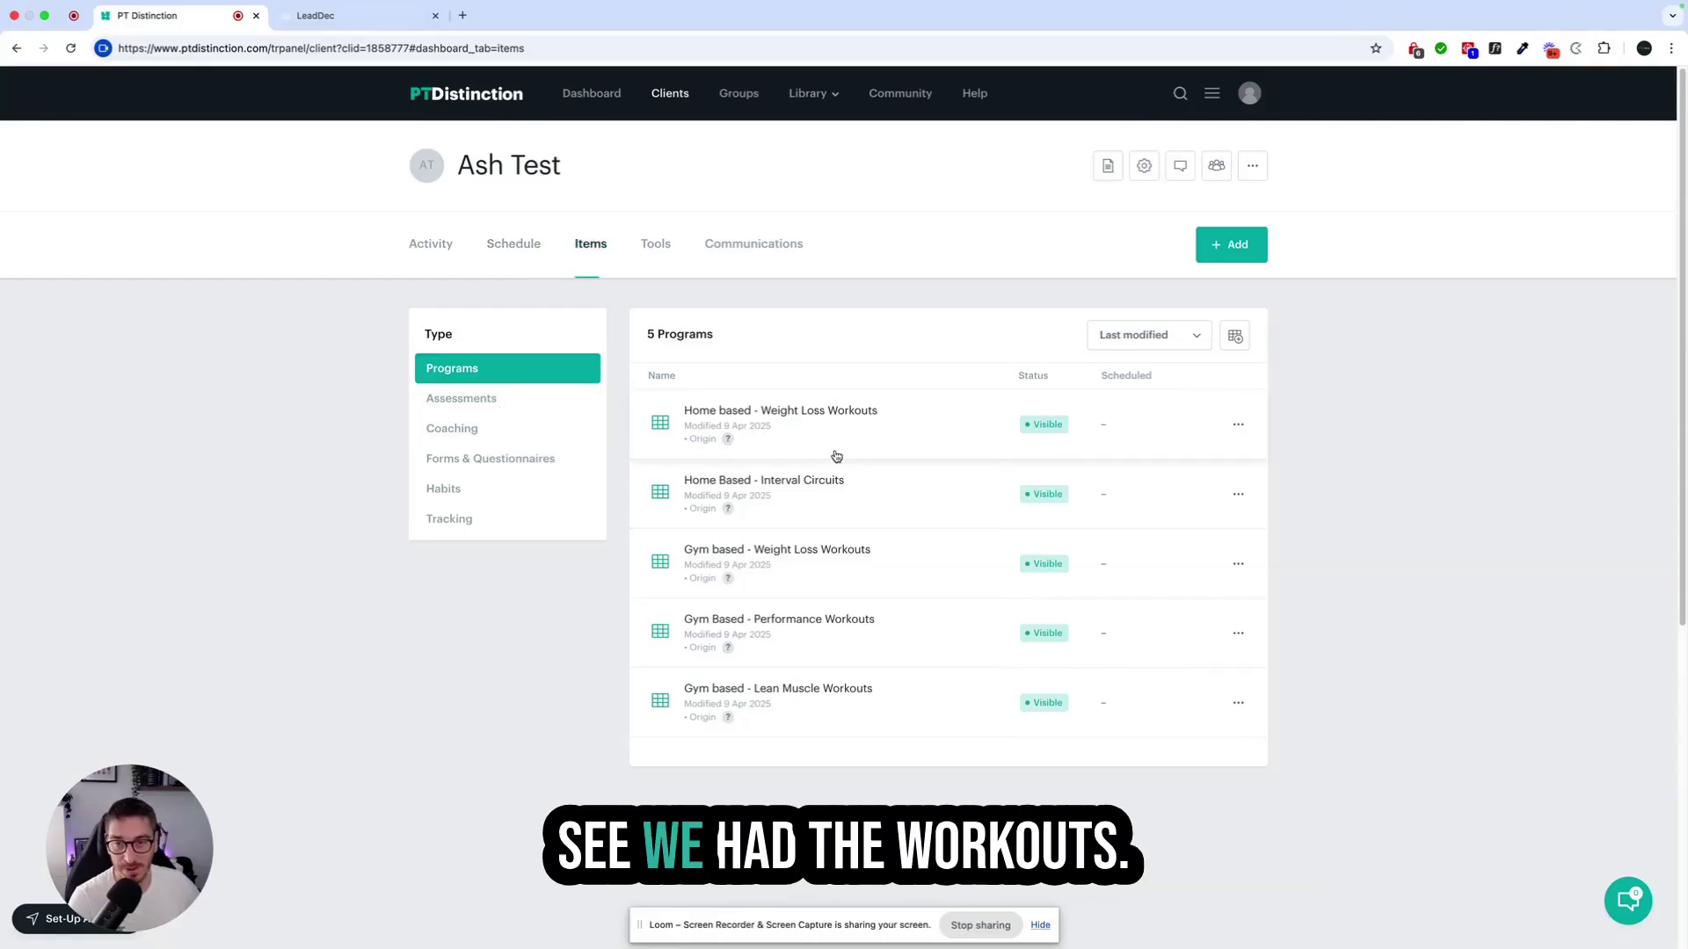
{"action": "left_click", "coordinate": [490, 430]}
{"action": "scroll", "coordinate": [821, 536], "scroll_direction": "down", "scroll_amount": 5}
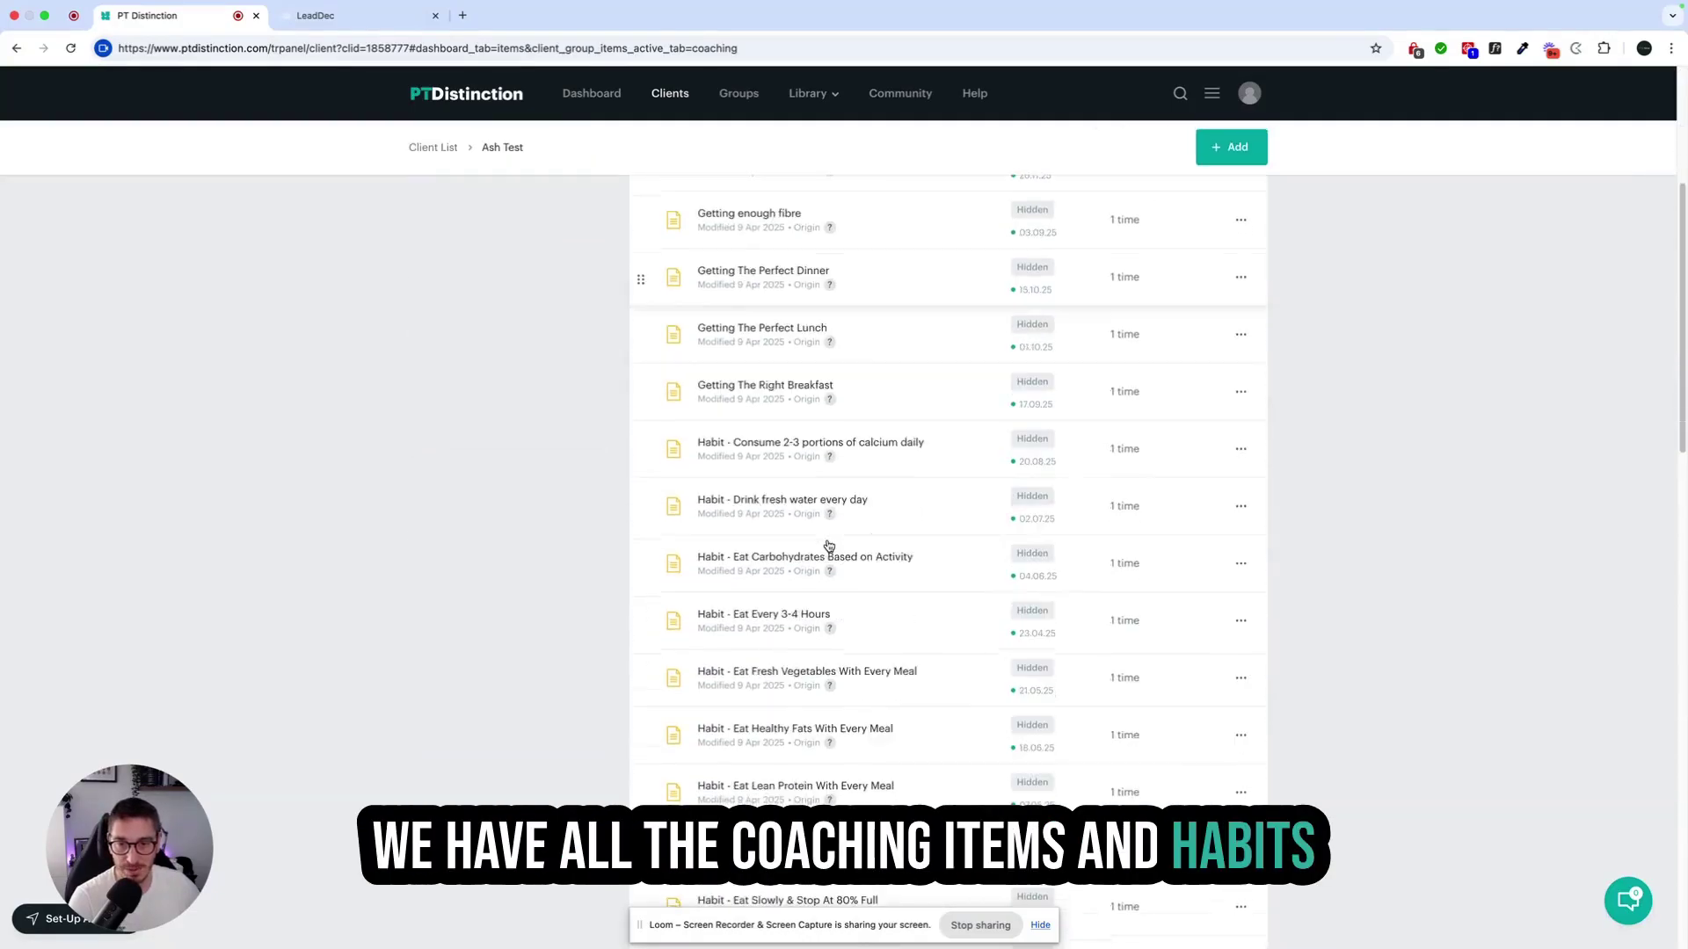
{"action": "scroll", "coordinate": [827, 546], "scroll_direction": "up", "scroll_amount": 5}
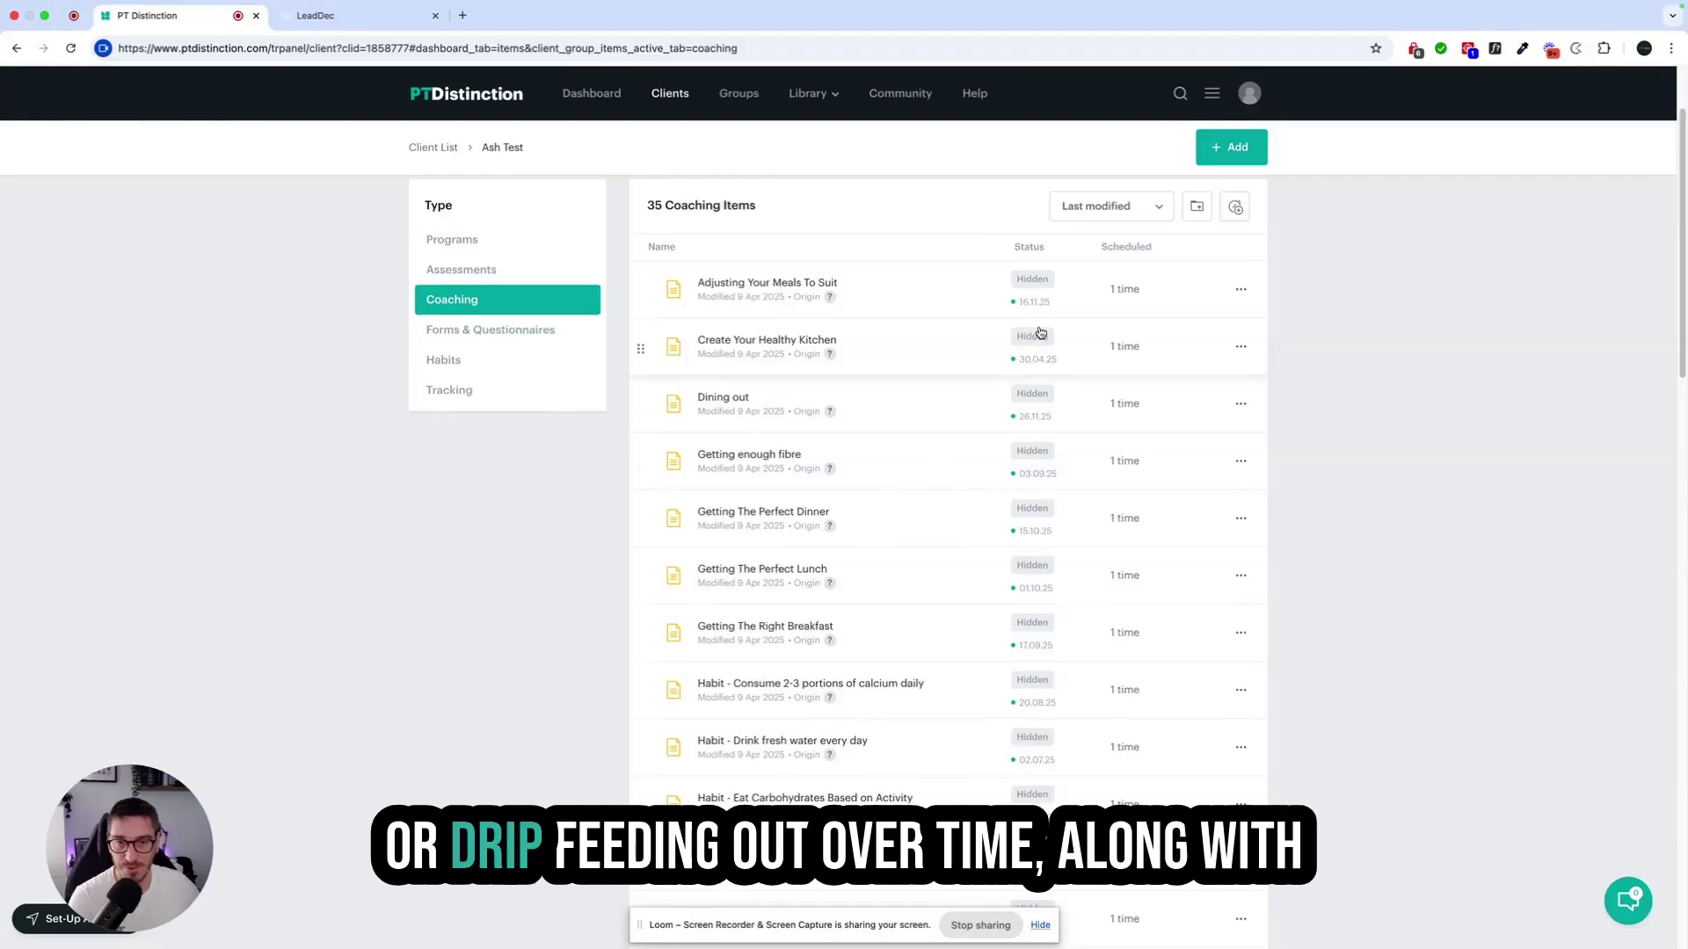
{"action": "left_click", "coordinate": [518, 331]}
{"action": "scroll", "coordinate": [824, 604], "scroll_direction": "down", "scroll_amount": 5}
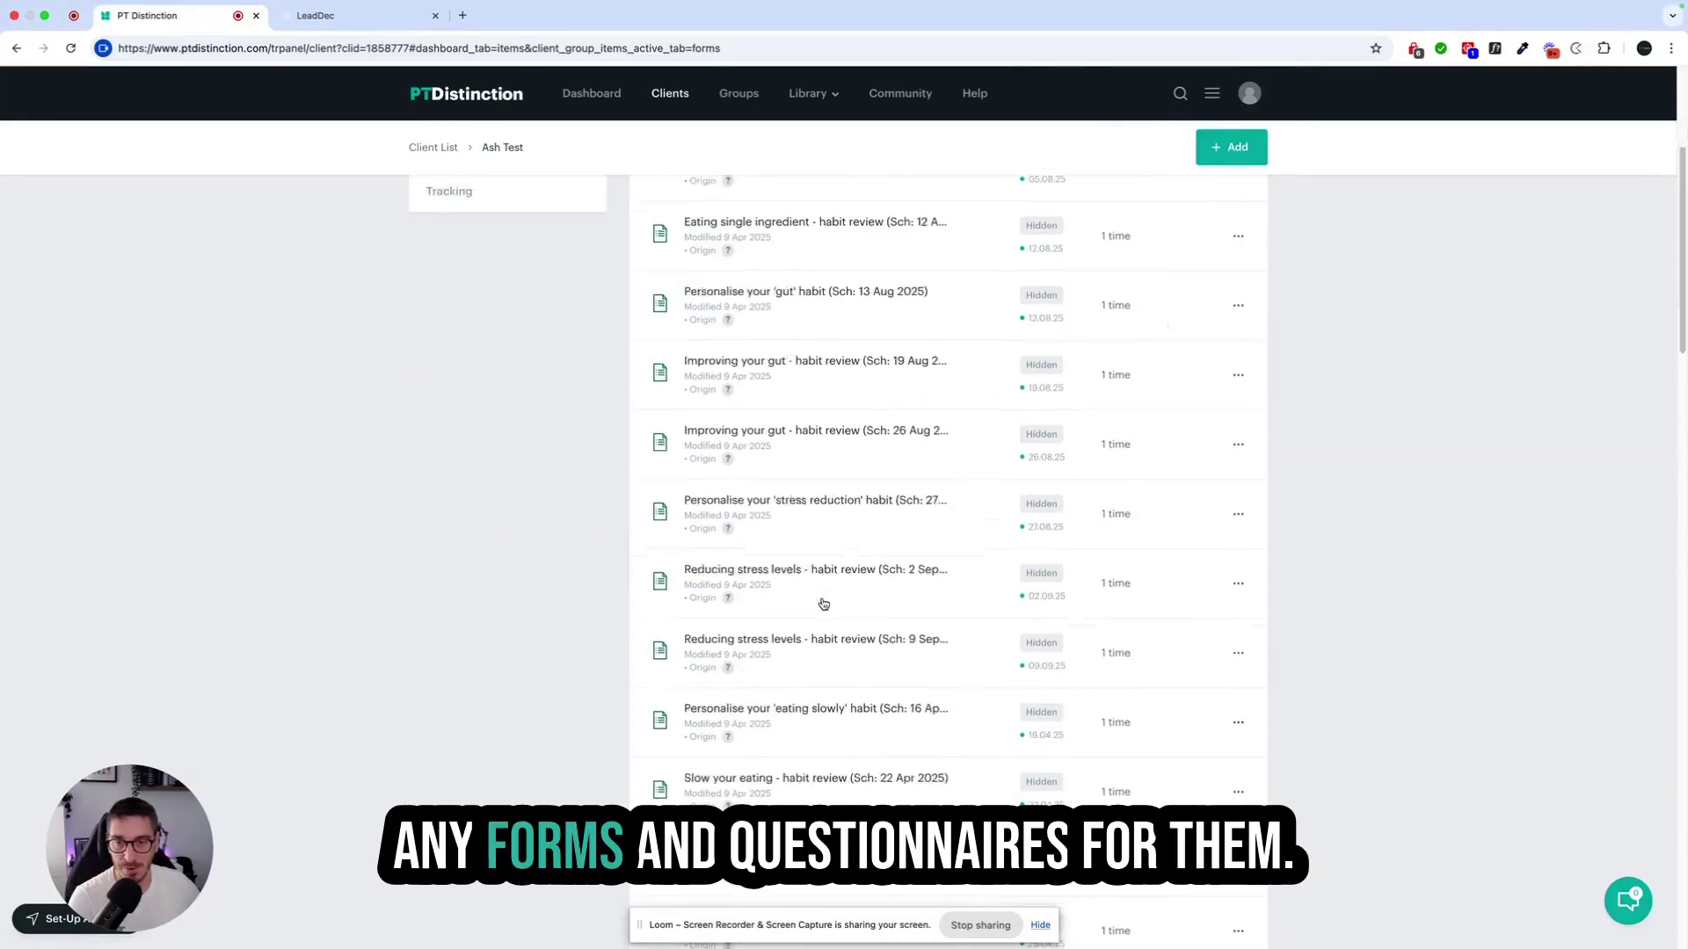
{"action": "scroll", "coordinate": [821, 603], "scroll_direction": "up", "scroll_amount": 5}
{"action": "left_click", "coordinate": [480, 369]}
{"action": "scroll", "coordinate": [1021, 593], "scroll_direction": "up", "scroll_amount": 2}
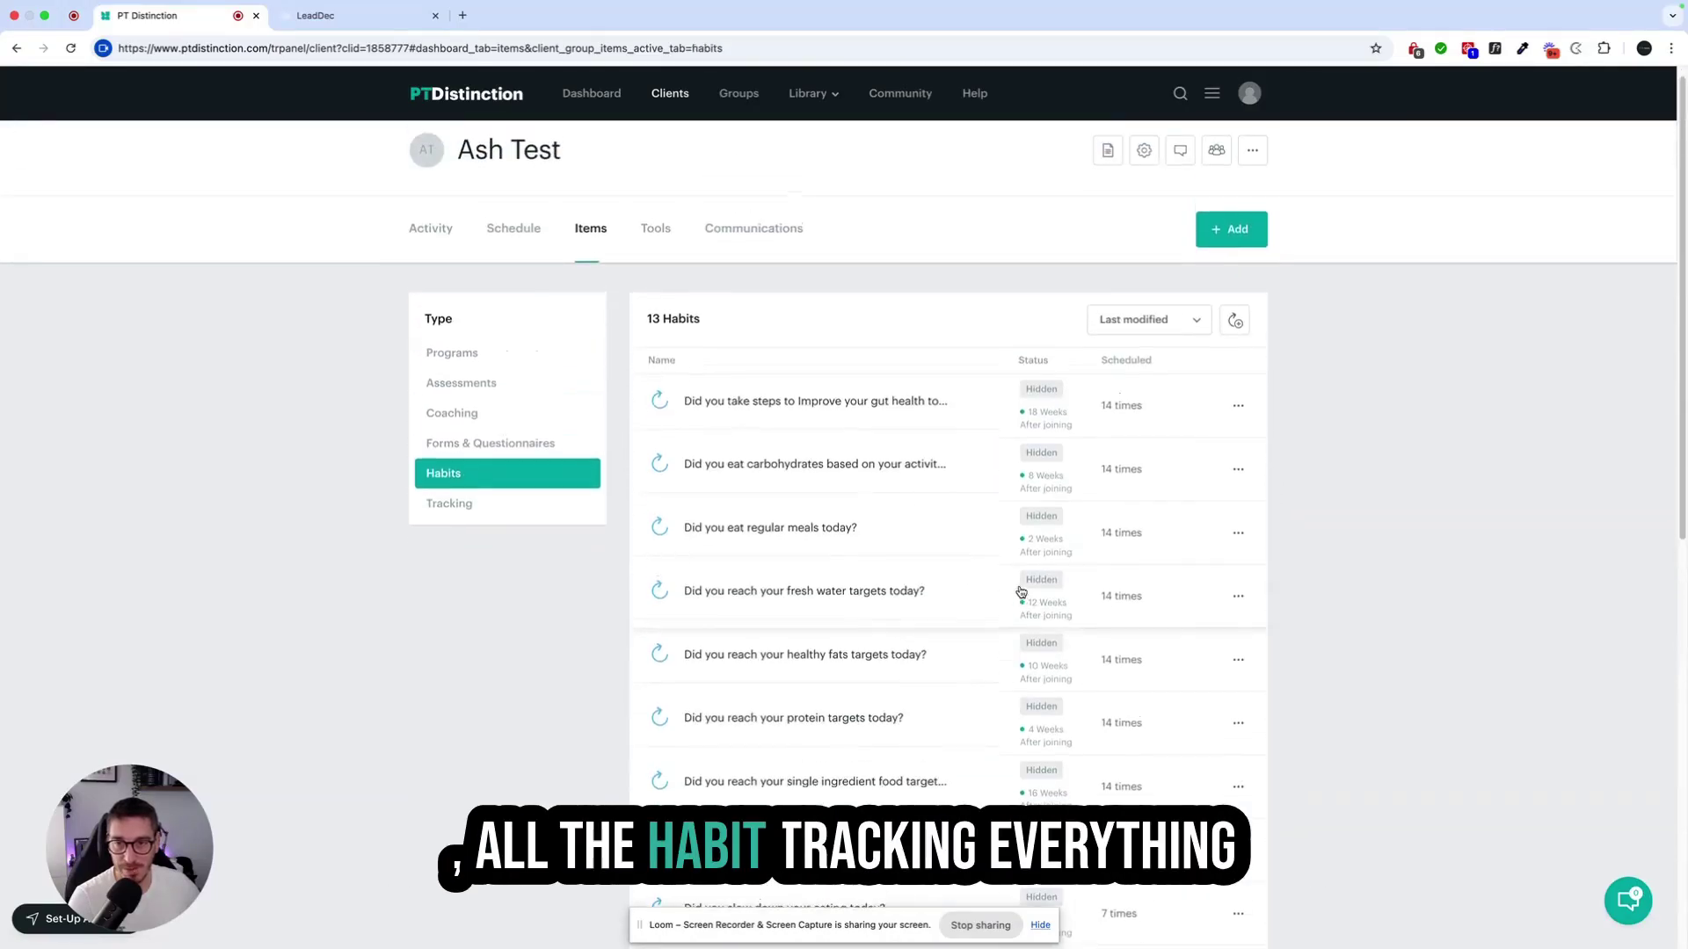
{"action": "scroll", "coordinate": [1020, 593], "scroll_direction": "down", "scroll_amount": 5}
{"action": "scroll", "coordinate": [1021, 592], "scroll_direction": "up", "scroll_amount": 5}
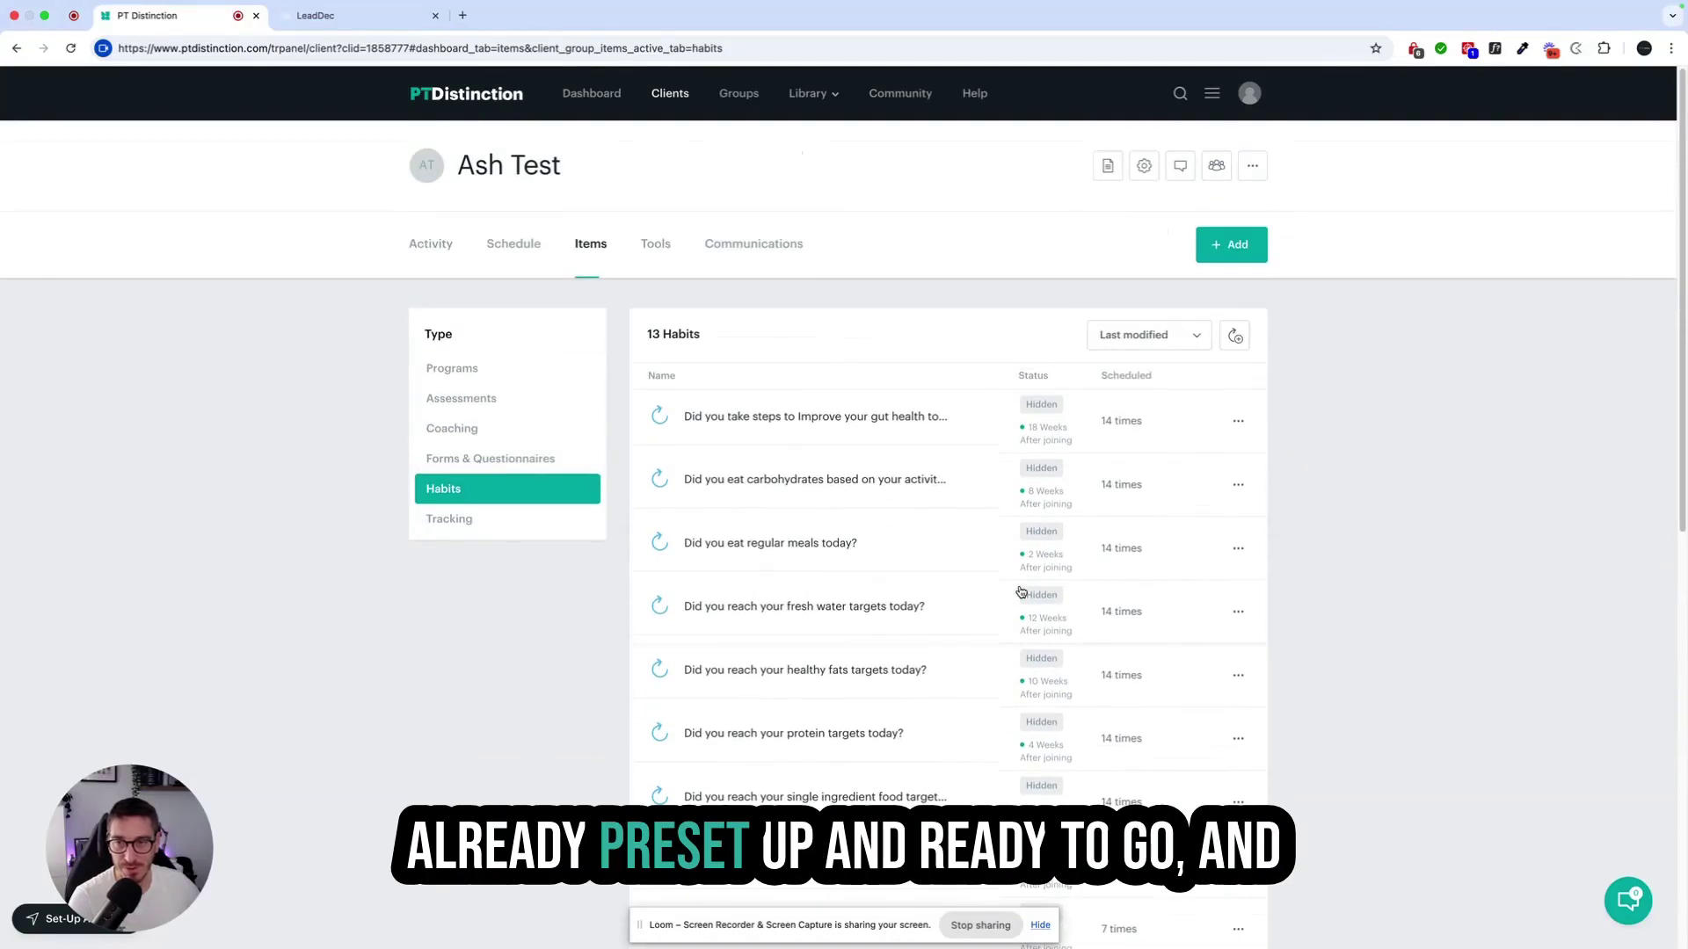
{"action": "left_click", "coordinate": [422, 522]}
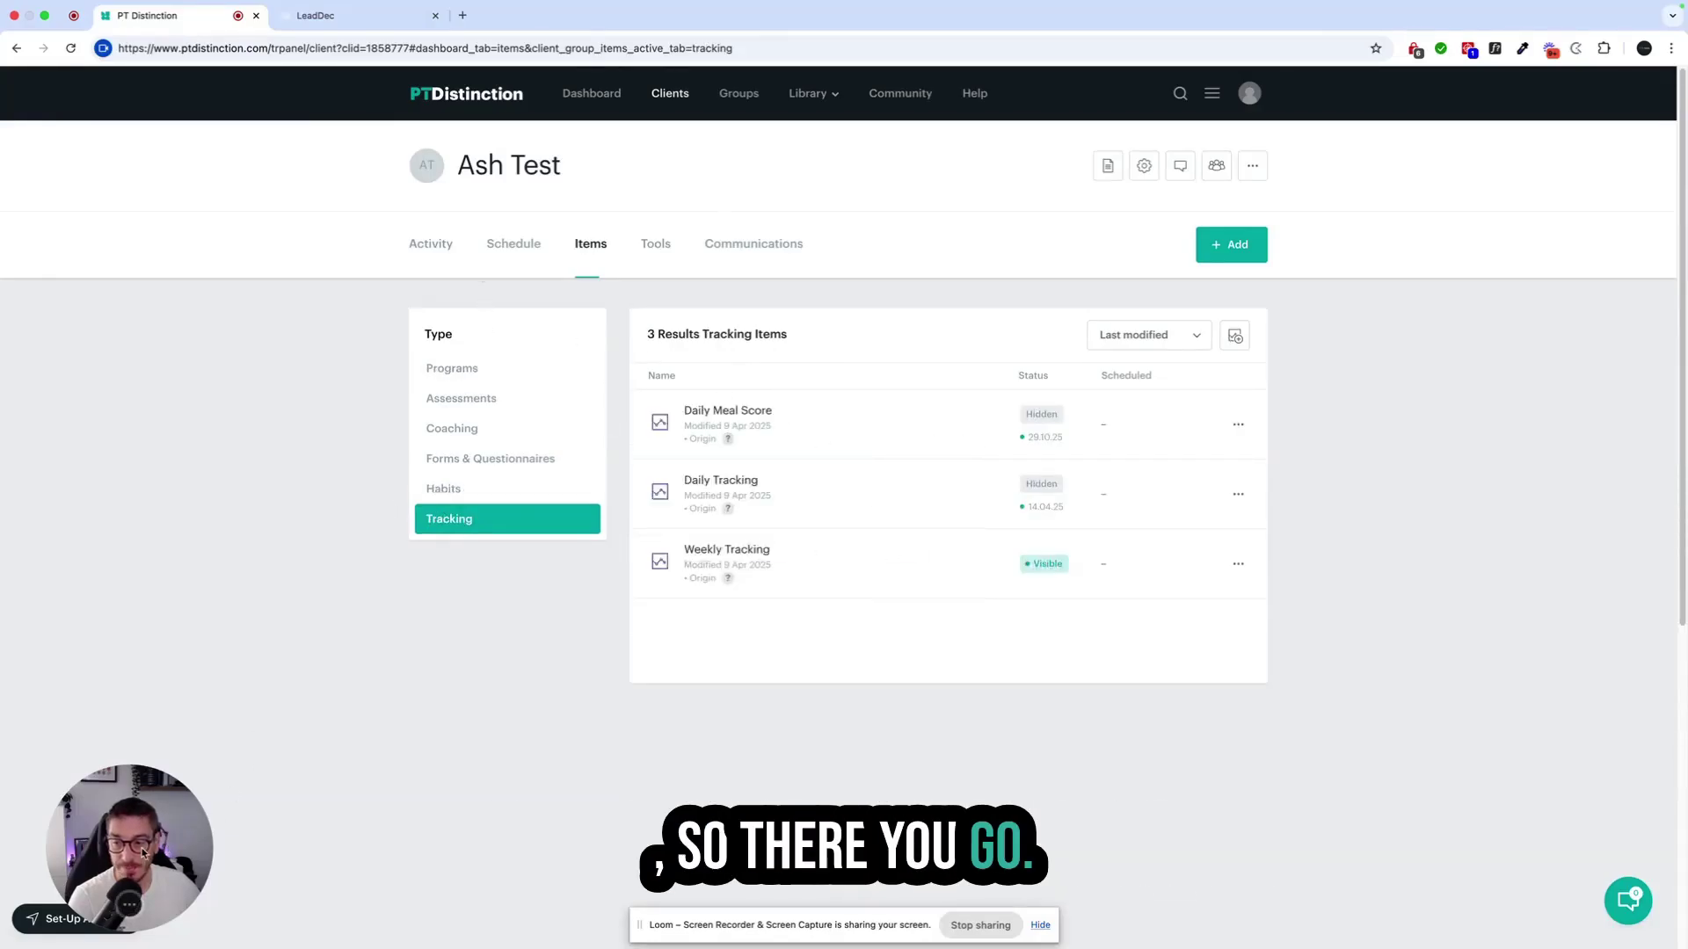
{"action": "left_click_drag", "start_coordinate": [143, 853], "coordinate": [596, 678]}
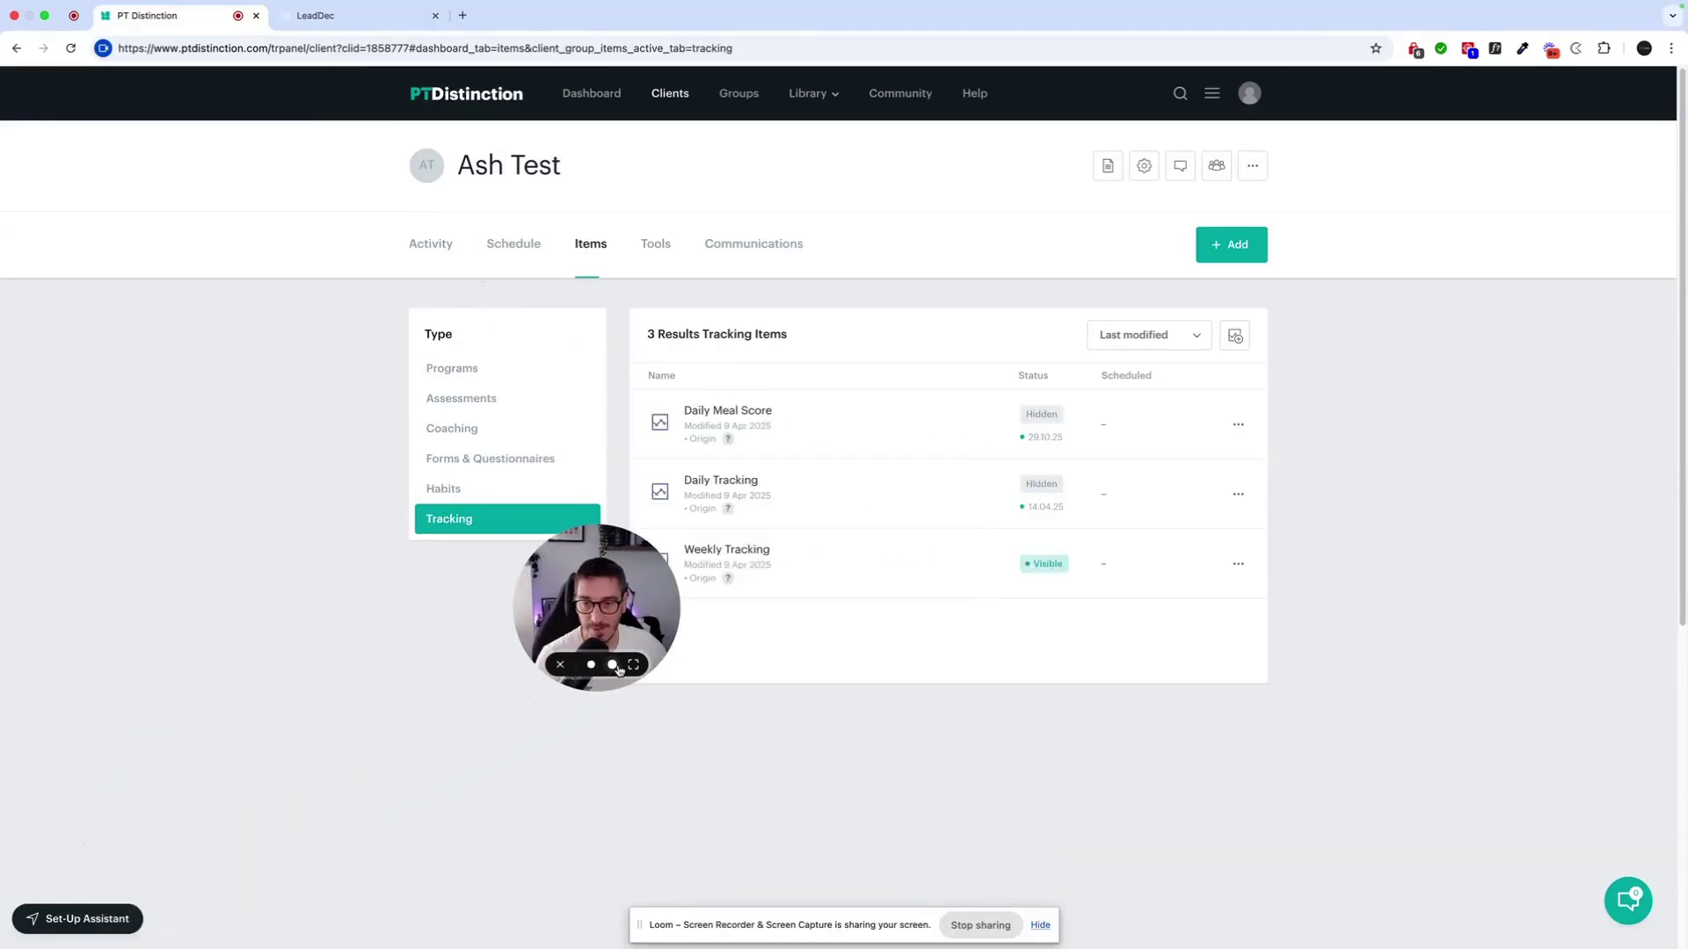
{"action": "left_click", "coordinate": [610, 666]}
{"action": "left_click_drag", "start_coordinate": [907, 548], "coordinate": [915, 577]}
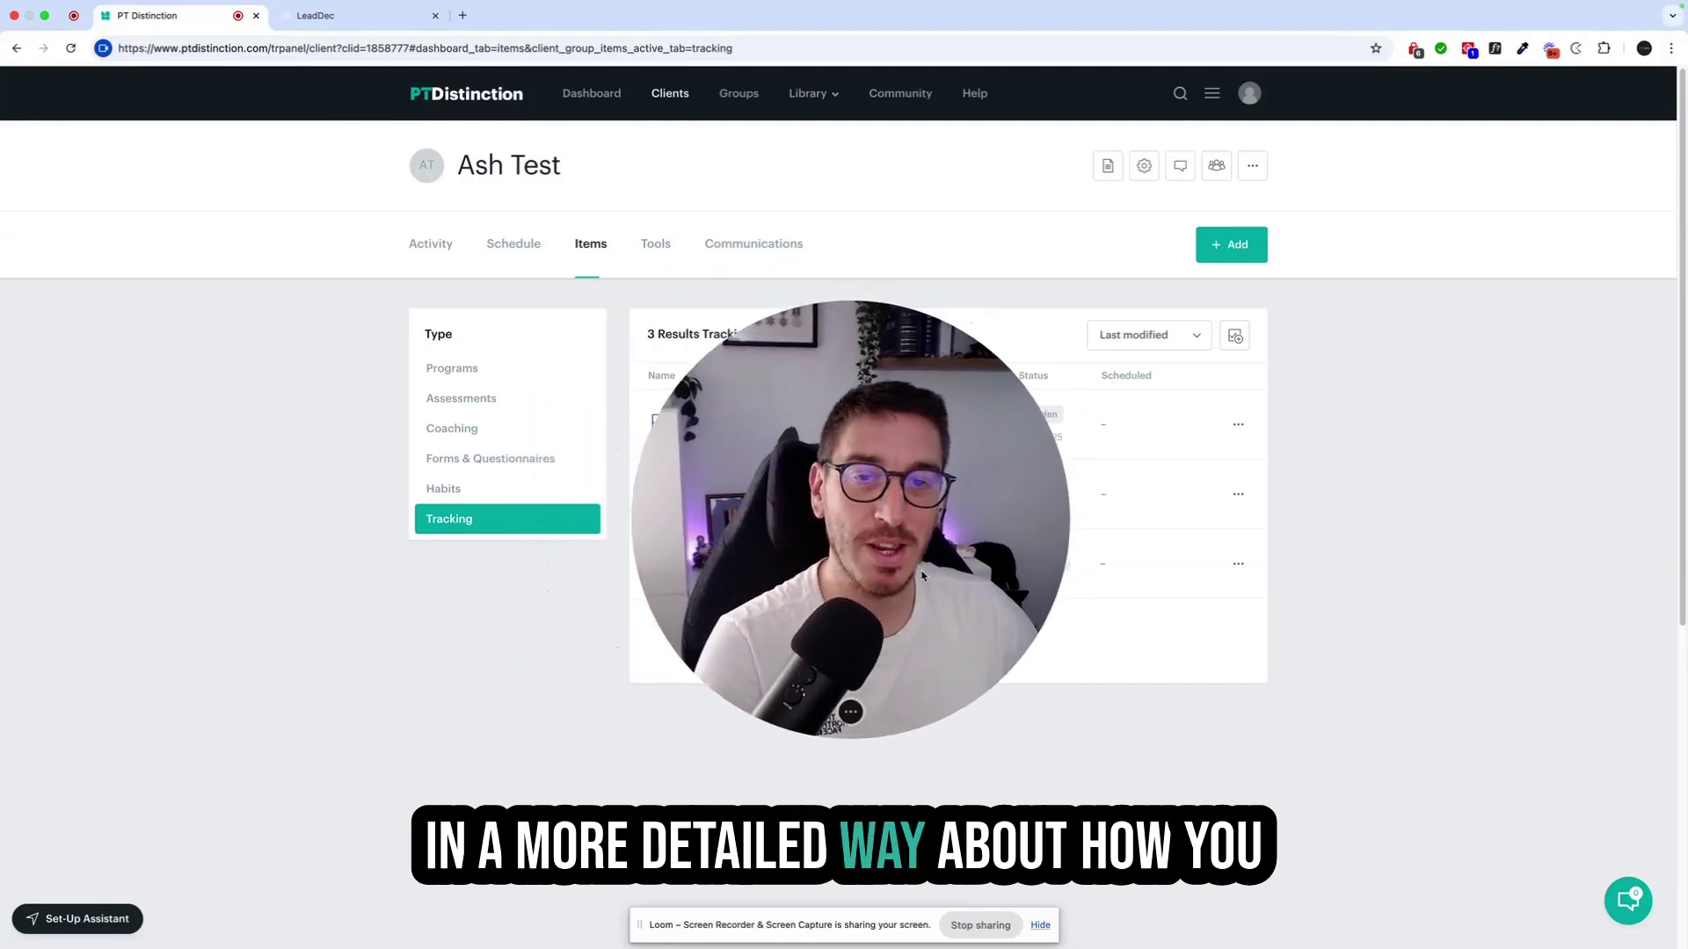